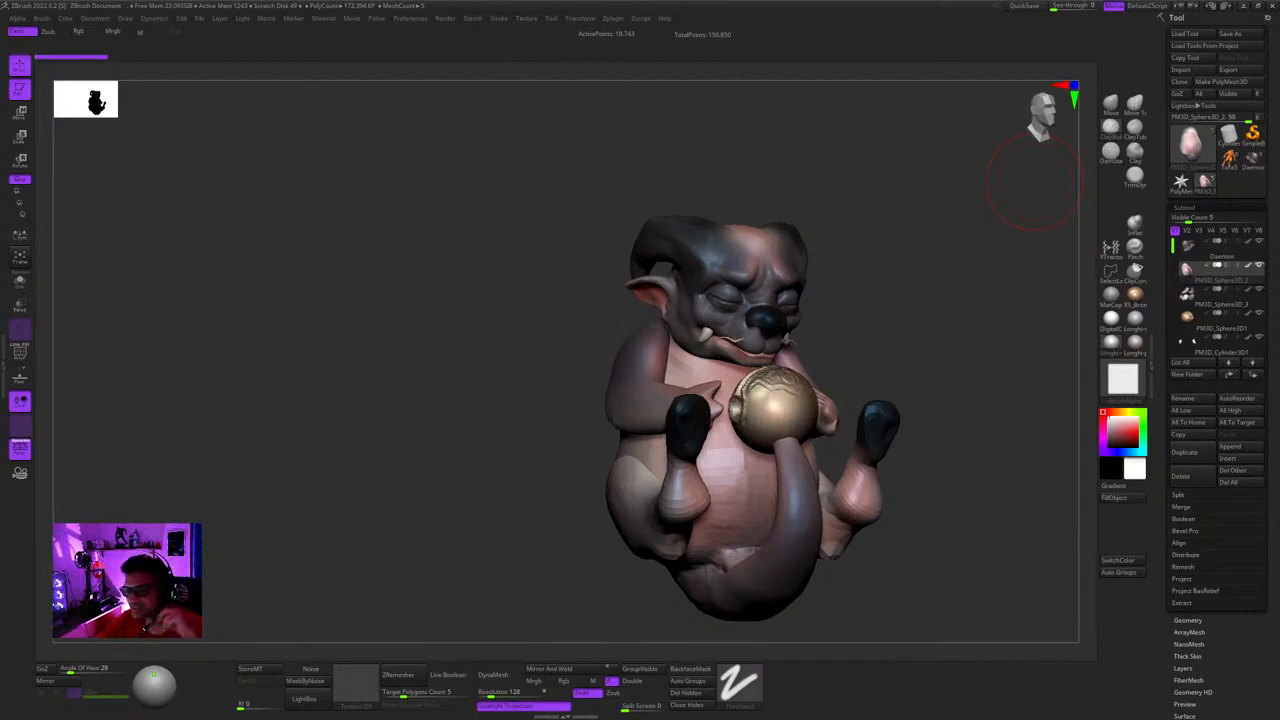
- Look over the blockout creature and switch to its detailed version, the Daemon7 tool
{"action": "left_click_drag", "start_coordinate": [1033, 180], "coordinate": [559, 301]}
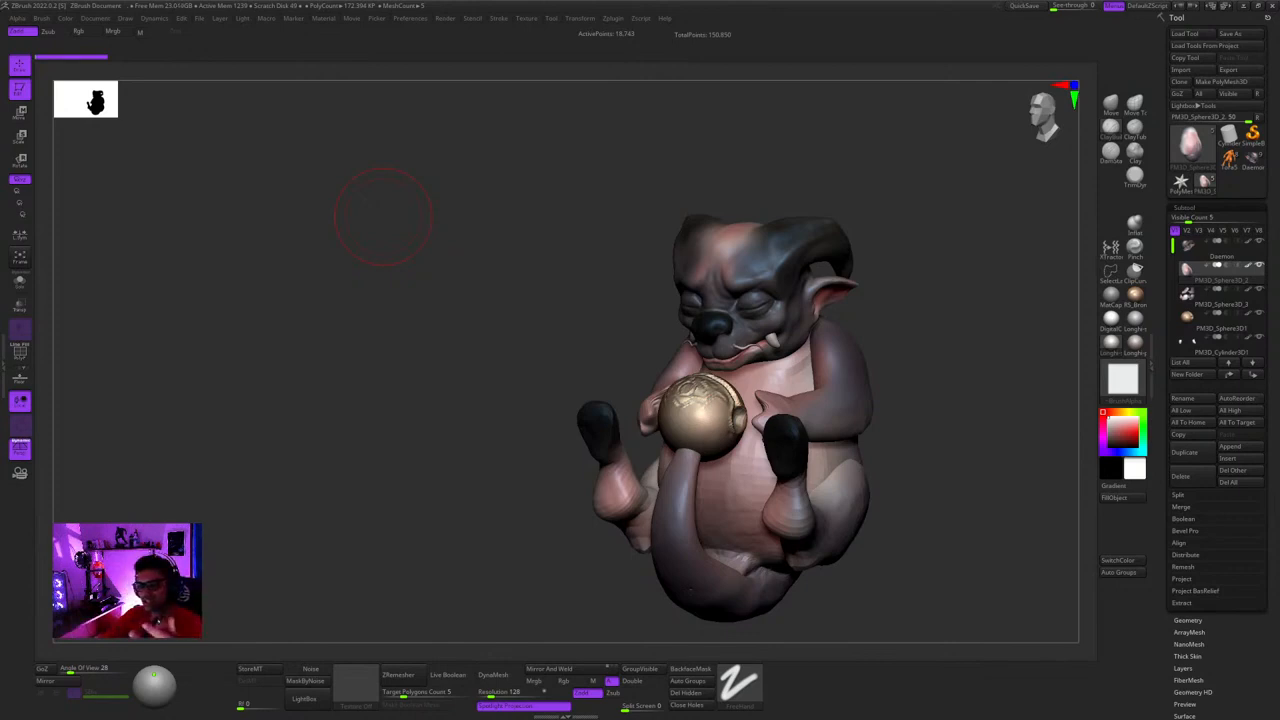
{"action": "left_click_drag", "start_coordinate": [962, 388], "coordinate": [842, 344]}
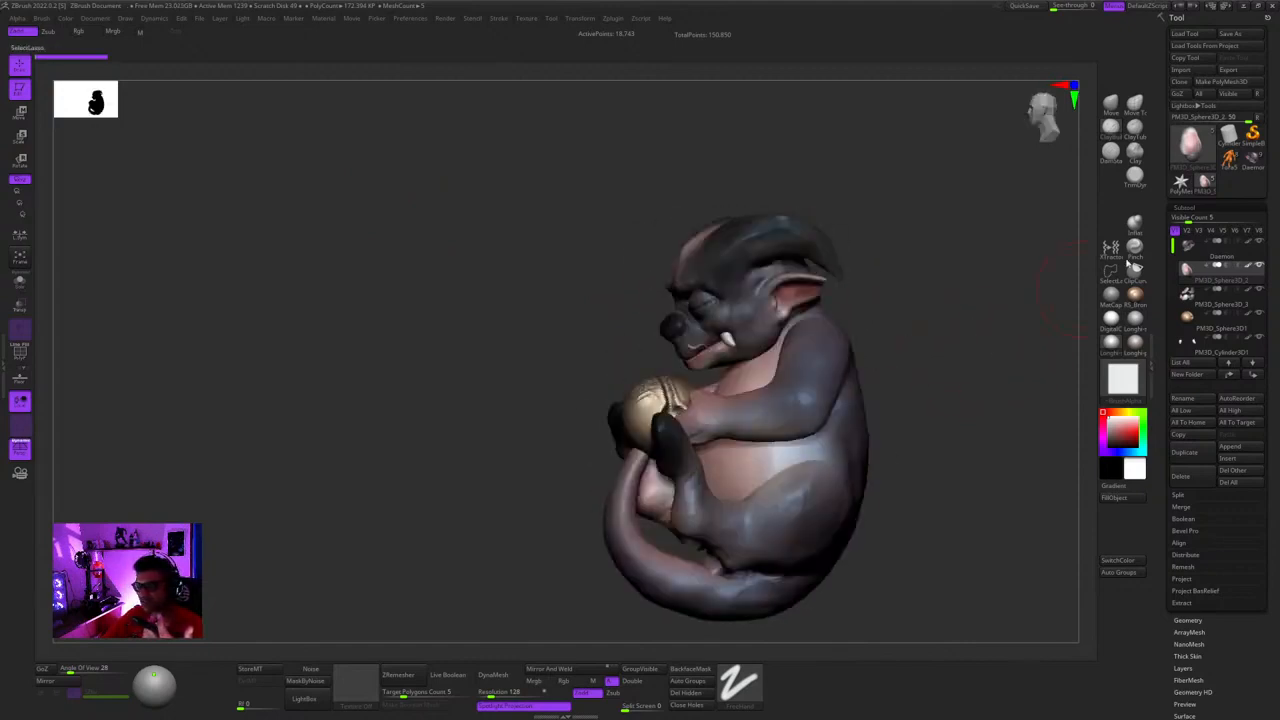
{"action": "left_click", "coordinate": [929, 120]}
{"action": "left_click_drag", "start_coordinate": [982, 384], "coordinate": [850, 372]}
{"action": "left_click", "coordinate": [1205, 183]}
{"action": "left_click", "coordinate": [1253, 159]}
{"action": "left_click", "coordinate": [1206, 185]}
{"action": "left_click", "coordinate": [1248, 166]}
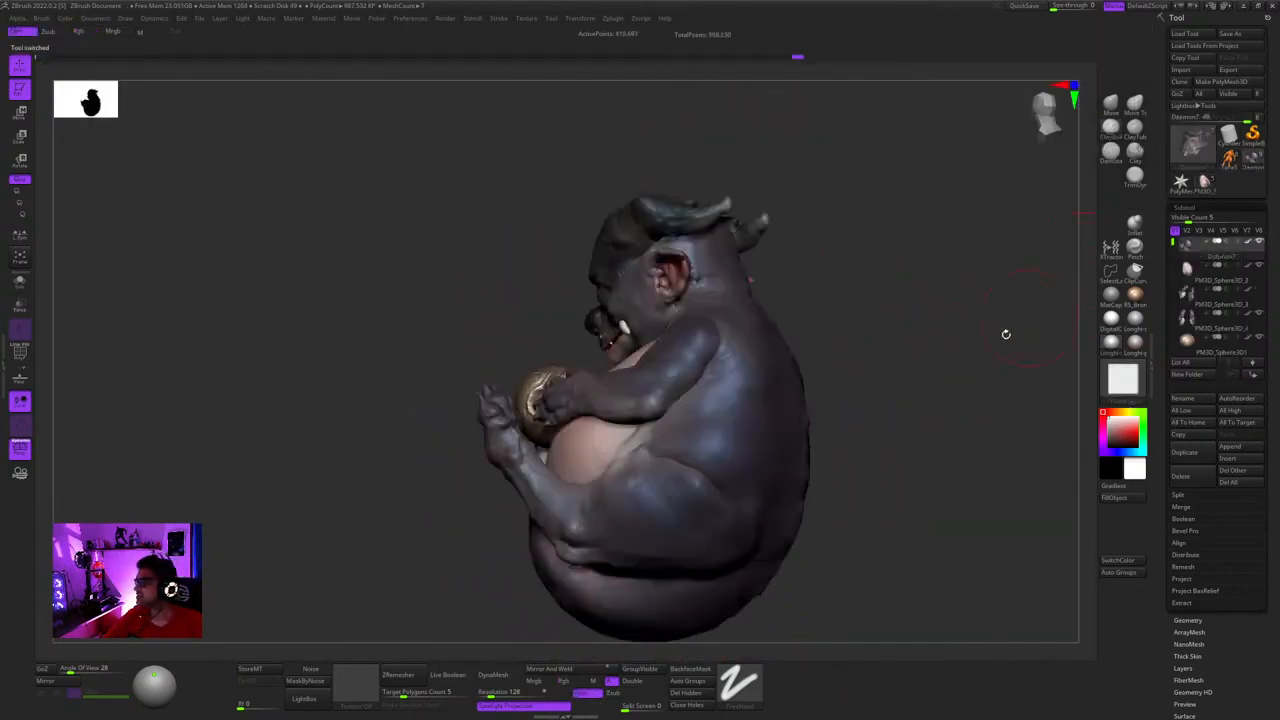
- Examine the detailed creature's overall forms from the side and front, toggling the polyframe display
{"action": "left_click_drag", "start_coordinate": [1003, 333], "coordinate": [1020, 372]}
{"action": "mouse_move", "coordinate": [1186, 292]}
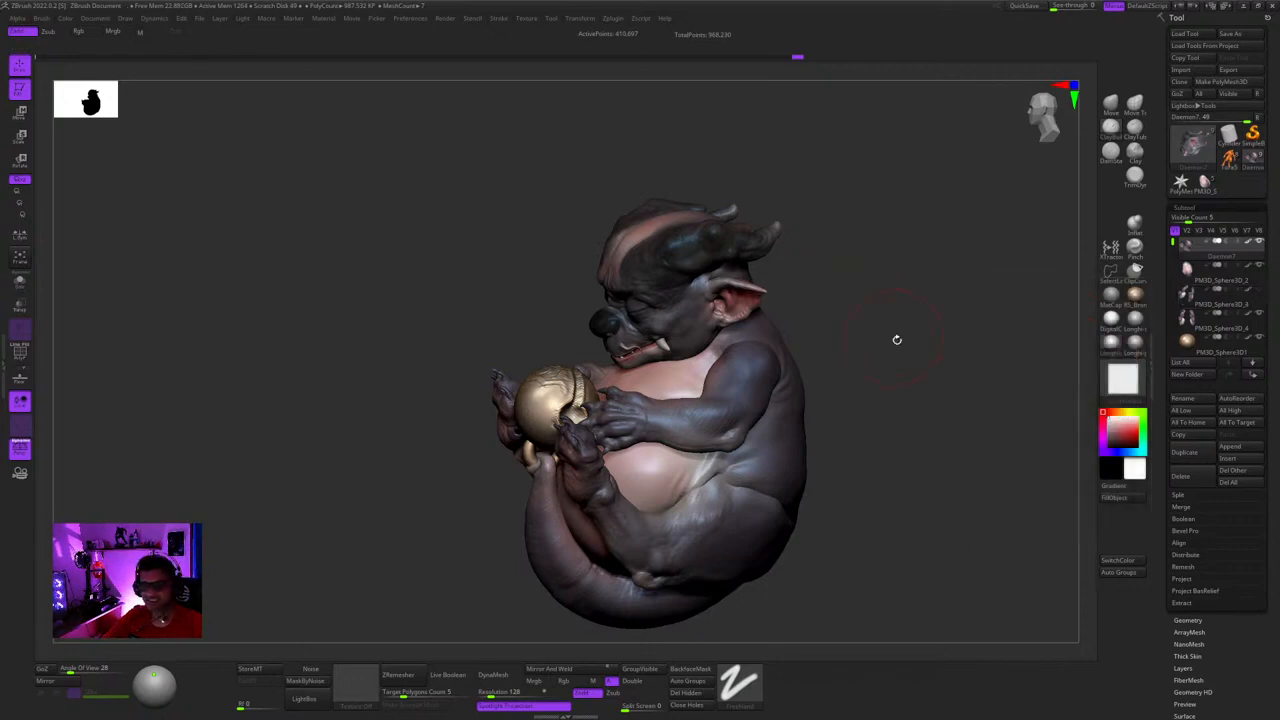
{"action": "mouse_move", "coordinate": [894, 340]}
{"action": "left_mouse_down"}
{"action": "mouse_move", "coordinate": [912, 342]}
{"action": "mouse_move", "coordinate": [854, 229]}
{"action": "mouse_move", "coordinate": [898, 333]}
{"action": "left_mouse_up"}
{"action": "key", "text": "shift+f"}
{"action": "key", "text": "shift+f"}
{"action": "key", "text": "shift+f"}
{"action": "key", "text": "shift+f"}
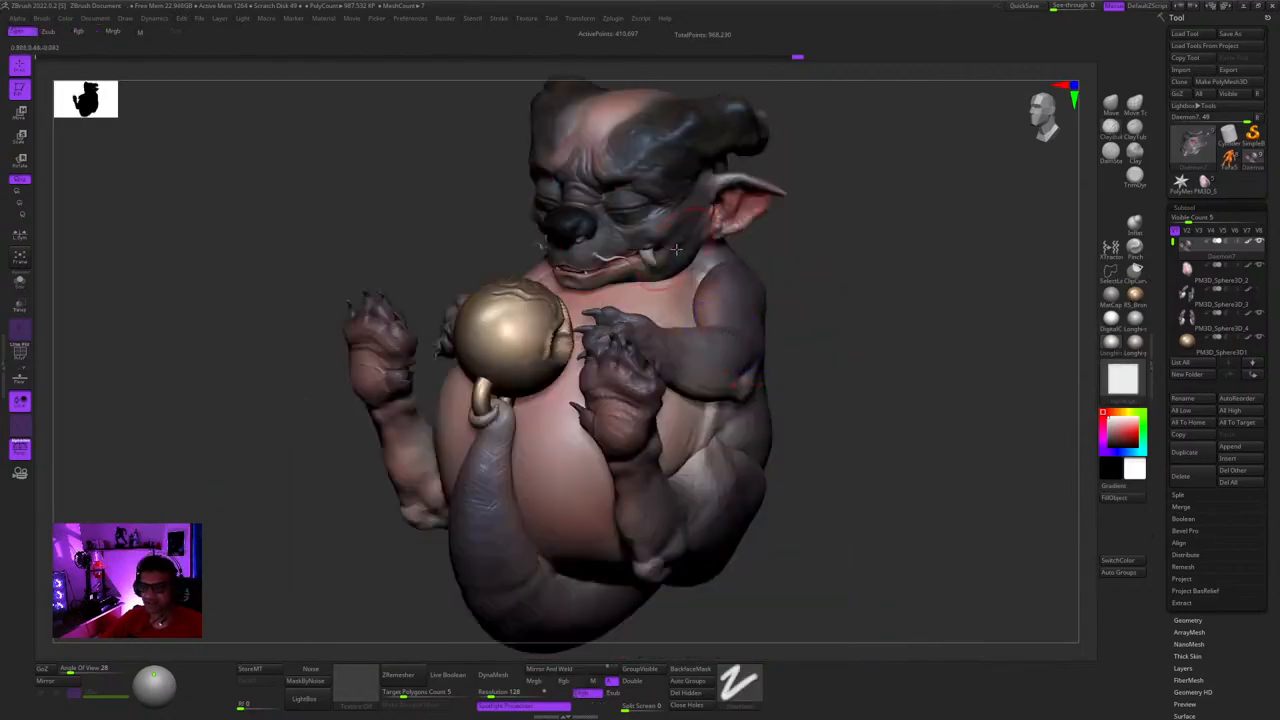
{"action": "key", "text": "shift+f"}
{"action": "key", "text": "shift+f"}
- Examine the face, forehead wrinkles and brow area from three-quarter and front views
{"action": "left_click_drag", "start_coordinate": [682, 272], "coordinate": [749, 294], "text": "shift"}
{"action": "left_click_drag", "start_coordinate": [980, 420], "coordinate": [860, 410]}
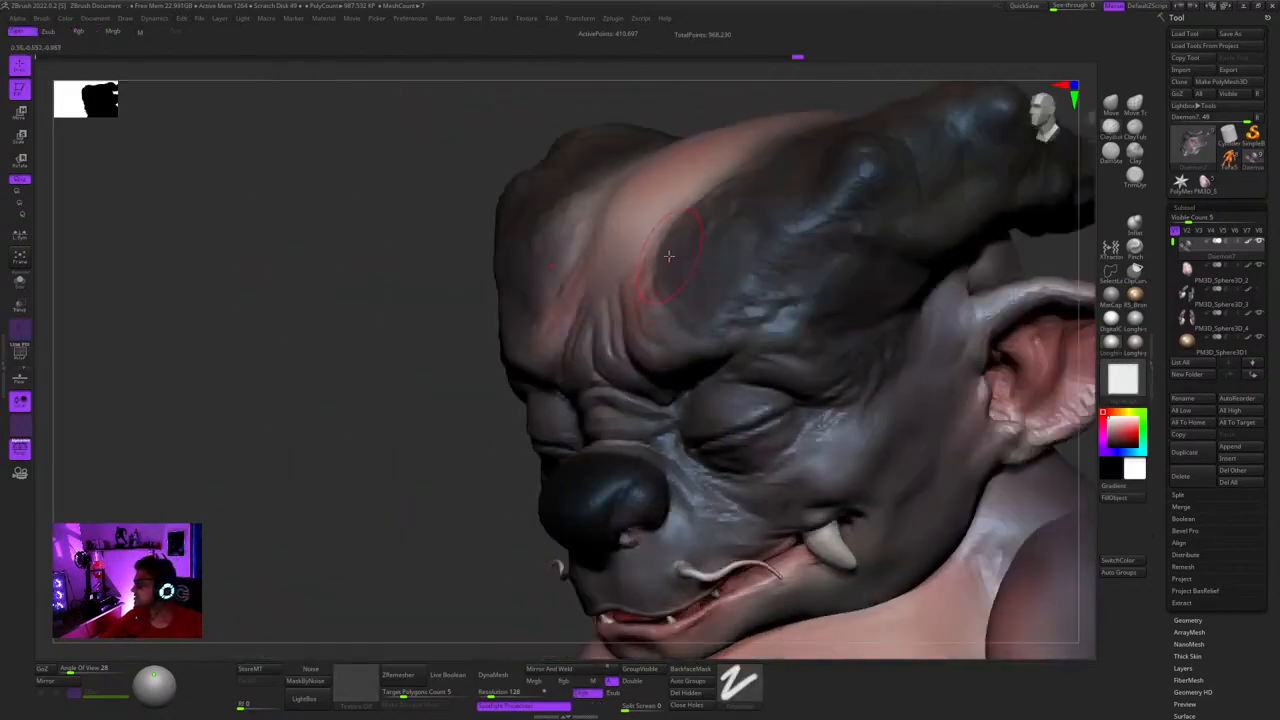
{"action": "mouse_move", "coordinate": [300, 330]}
{"action": "left_mouse_down", "text": "alt"}
{"action": "mouse_move", "coordinate": [288, 322]}
{"action": "mouse_move", "coordinate": [260, 350]}
{"action": "left_mouse_up", "text": "alt"}
{"action": "left_click_drag", "start_coordinate": [960, 420], "coordinate": [930, 300], "text": "alt"}
{"action": "left_click_drag", "start_coordinate": [930, 230], "coordinate": [1071, 194], "text": "shift"}
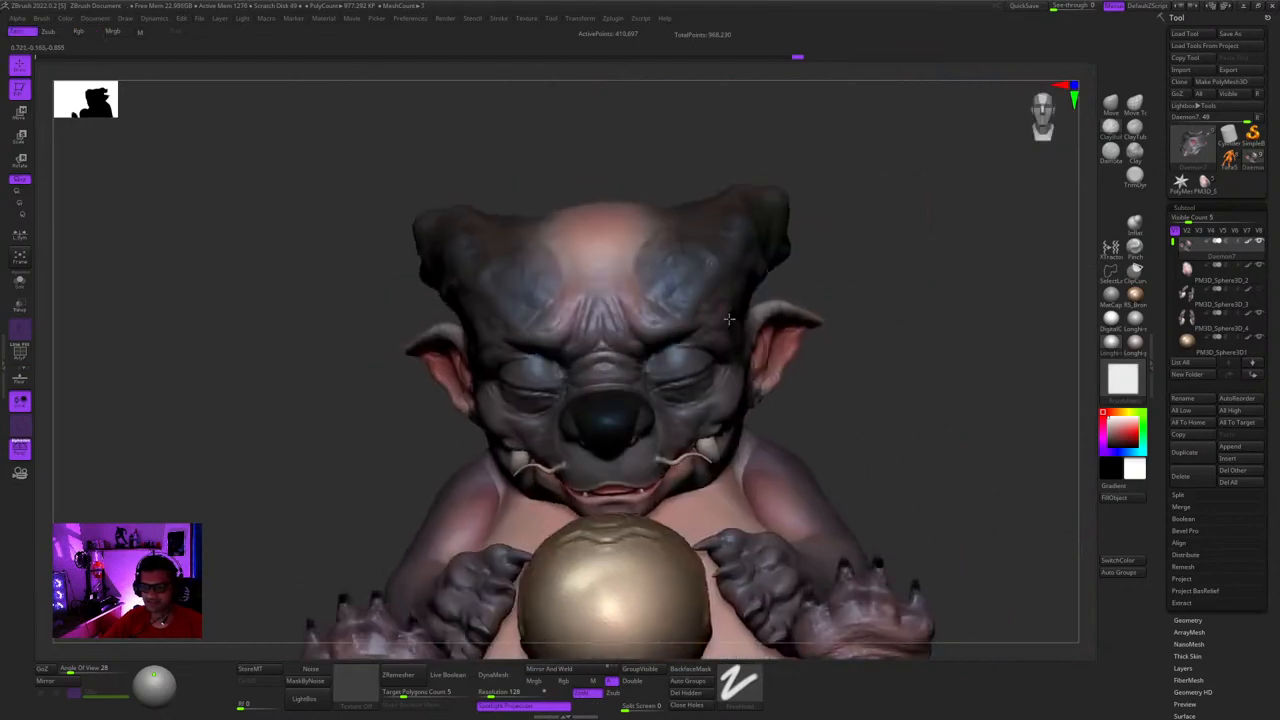
{"action": "key", "text": "shift+f"}
{"action": "key", "text": "shift+f"}
{"action": "left_click_drag", "start_coordinate": [848, 271], "coordinate": [790, 300]}
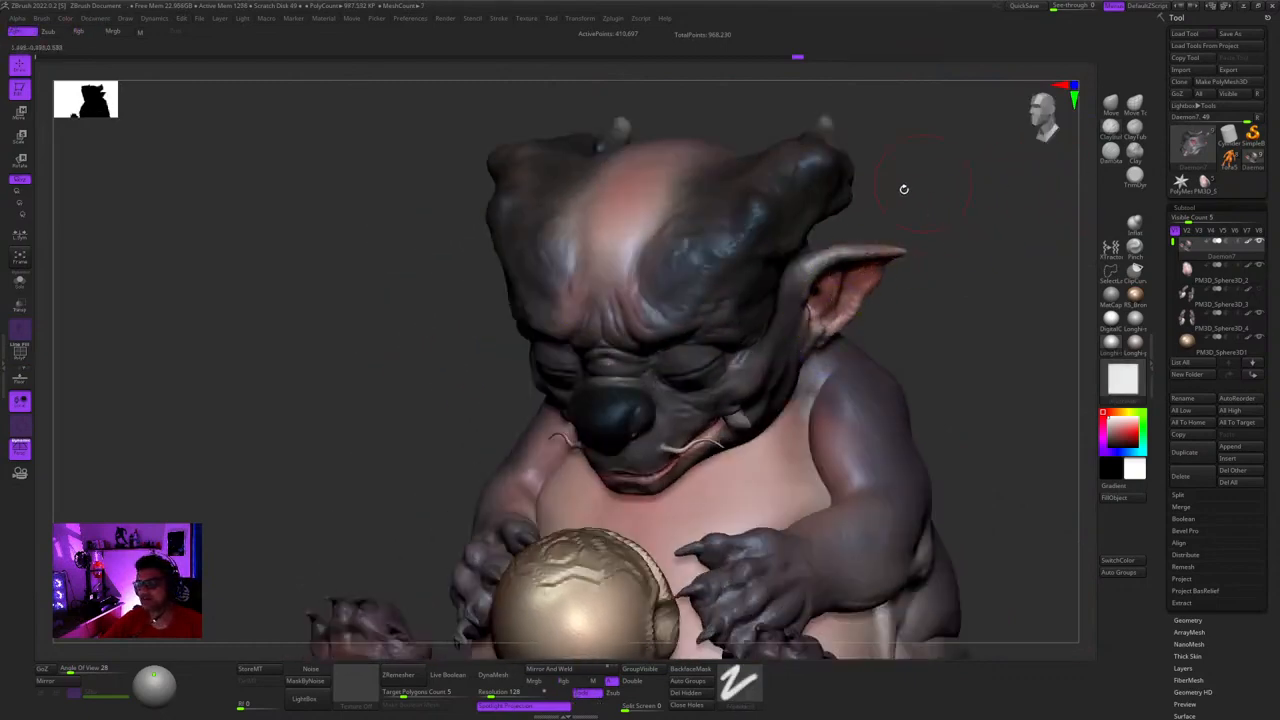
- Examine the claws, horns, brow wrinkles and muzzle up close, and review the whole figure from the side
{"action": "mouse_move", "coordinate": [903, 189]}
{"action": "left_mouse_down"}
{"action": "mouse_move", "coordinate": [870, 290]}
{"action": "mouse_move", "coordinate": [805, 270]}
{"action": "left_mouse_up"}
{"action": "mouse_move", "coordinate": [805, 270]}
{"action": "right_mouse_down"}
{"action": "mouse_move", "coordinate": [814, 300]}
{"action": "mouse_move", "coordinate": [774, 300]}
{"action": "mouse_move", "coordinate": [783, 334]}
{"action": "mouse_move", "coordinate": [800, 297]}
{"action": "mouse_move", "coordinate": [748, 303]}
{"action": "mouse_move", "coordinate": [757, 330]}
{"action": "mouse_move", "coordinate": [740, 337]}
{"action": "mouse_move", "coordinate": [717, 317]}
{"action": "right_mouse_up"}
{"action": "left_click_drag", "start_coordinate": [717, 317], "coordinate": [714, 320]}
{"action": "right_click_drag", "start_coordinate": [714, 320], "coordinate": [740, 366]}
{"action": "left_click_drag", "start_coordinate": [740, 366], "coordinate": [705, 262]}
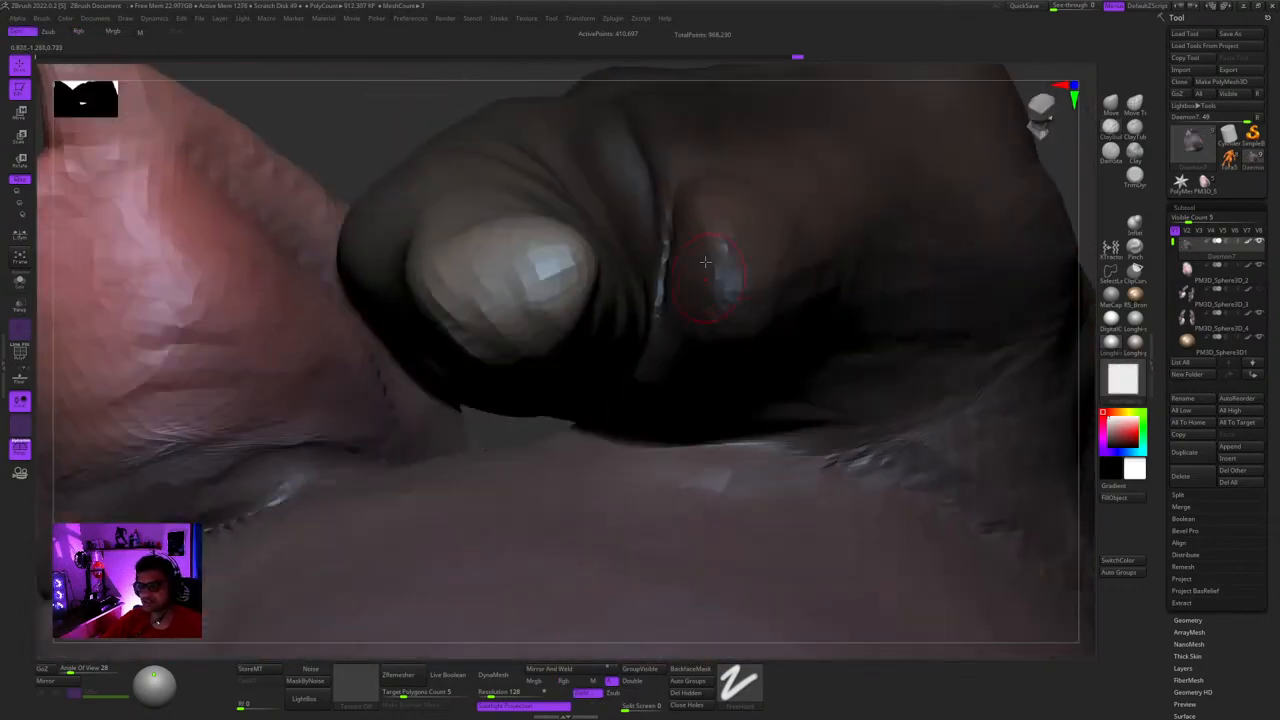
{"action": "right_click_drag", "start_coordinate": [690, 261], "coordinate": [777, 284], "text": "ctrl"}
{"action": "right_click_drag", "start_coordinate": [720, 340], "coordinate": [767, 281], "text": "alt"}
{"action": "right_click_drag", "start_coordinate": [917, 387], "coordinate": [882, 324]}
{"action": "right_click_drag", "start_coordinate": [882, 324], "coordinate": [860, 310]}
{"action": "right_click_drag", "start_coordinate": [746, 246], "coordinate": [738, 300]}
{"action": "mouse_move", "coordinate": [738, 300]}
{"action": "right_mouse_down", "text": "ctrl"}
{"action": "mouse_move", "coordinate": [739, 321]}
{"action": "mouse_move", "coordinate": [723, 297]}
{"action": "right_mouse_up", "text": "ctrl"}
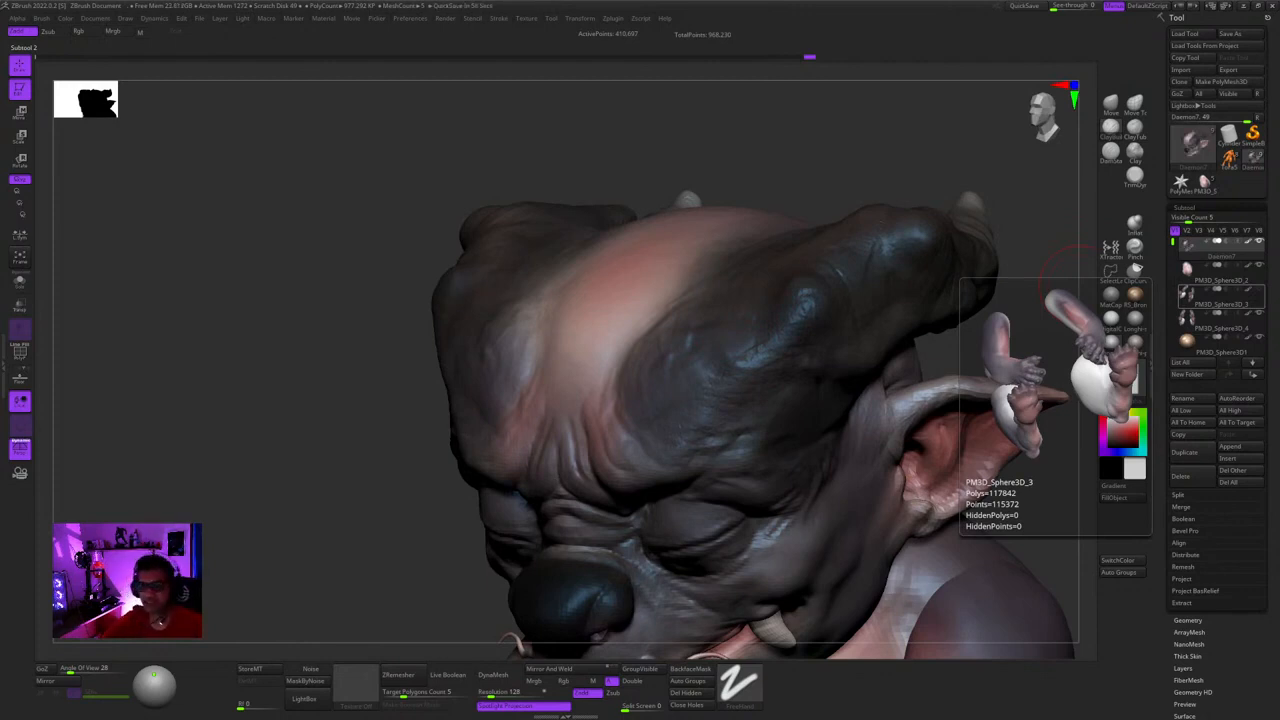
{"action": "right_click_drag", "start_coordinate": [568, 506], "coordinate": [562, 286], "text": "alt"}
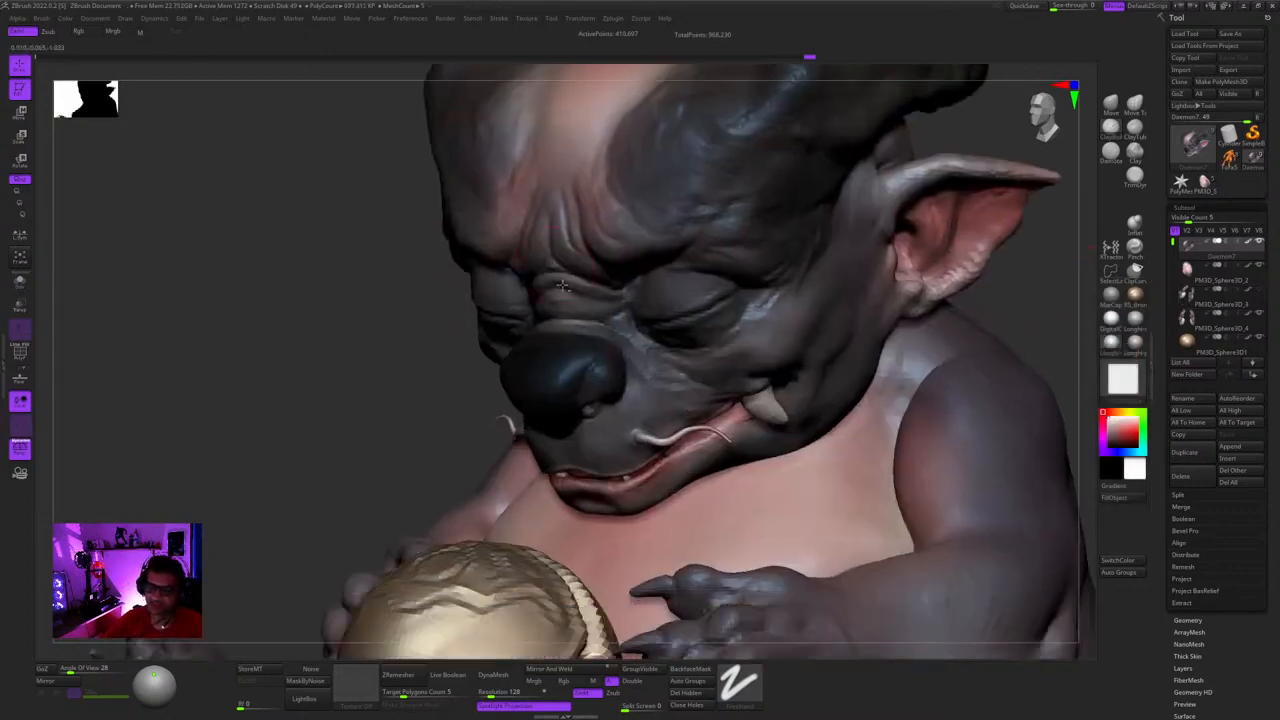
{"action": "mouse_move", "coordinate": [651, 346]}
{"action": "right_mouse_down", "text": "alt"}
{"action": "mouse_move", "coordinate": [682, 390]}
{"action": "mouse_move", "coordinate": [657, 287]}
{"action": "right_mouse_up", "text": "alt"}
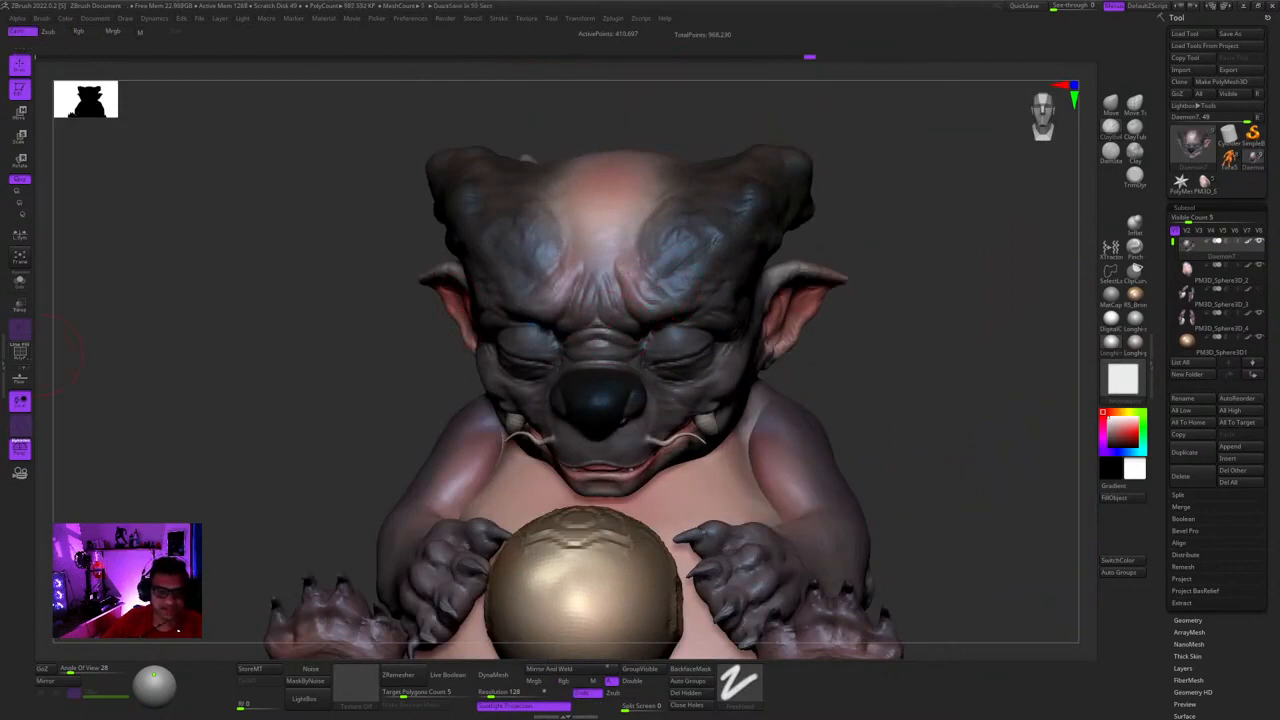
{"action": "mouse_move", "coordinate": [886, 280]}
{"action": "right_mouse_down"}
{"action": "mouse_move", "coordinate": [891, 303]}
{"action": "mouse_move", "coordinate": [737, 377]}
{"action": "mouse_move", "coordinate": [630, 385]}
{"action": "right_mouse_up"}
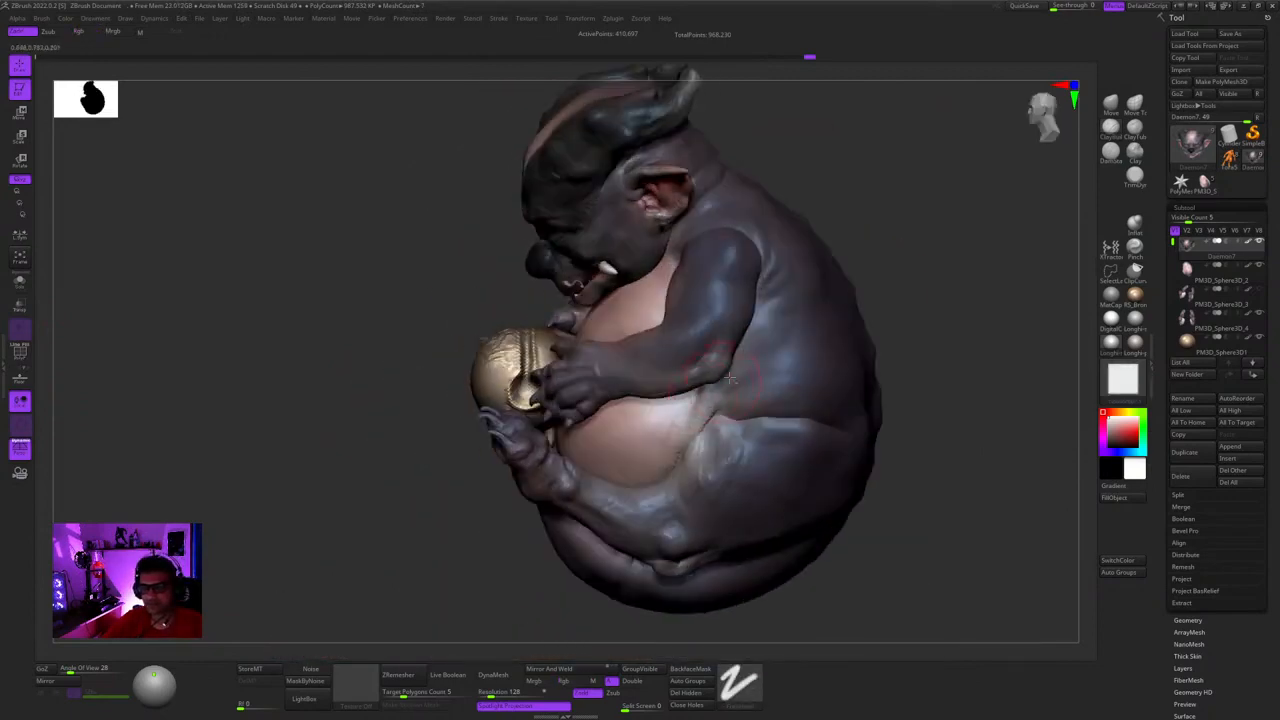
- Go through the body subtool PM3D_Sphere3D_2 and the limb subtools PM3D_Sphere3D_3 and PM3D_Sphere3D_4
{"action": "left_click", "coordinate": [650, 430], "text": "alt"}
{"action": "mouse_move", "coordinate": [789, 285]}
{"action": "right_mouse_down"}
{"action": "mouse_move", "coordinate": [800, 262]}
{"action": "mouse_move", "coordinate": [674, 317]}
{"action": "mouse_move", "coordinate": [769, 280]}
{"action": "right_mouse_up"}
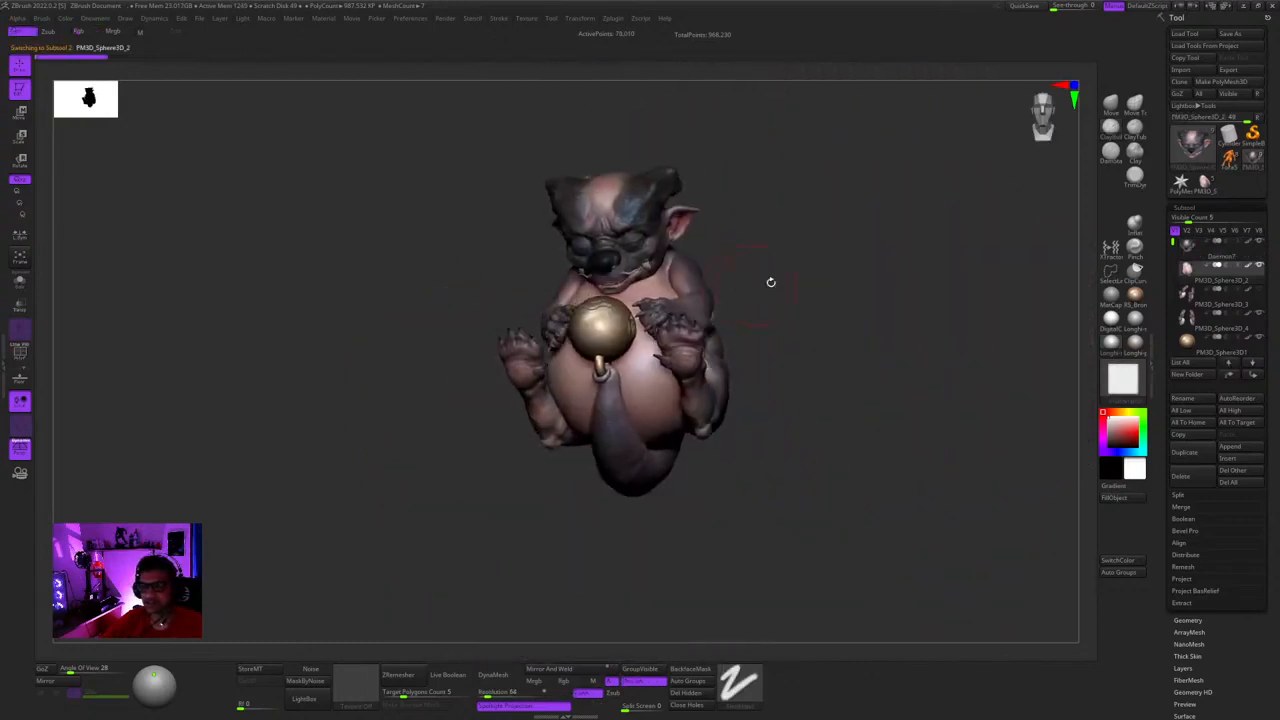
{"action": "scroll", "coordinate": [1190, 280], "scroll_direction": "down", "scroll_amount": 2}
{"action": "left_click", "coordinate": [1186, 270]}
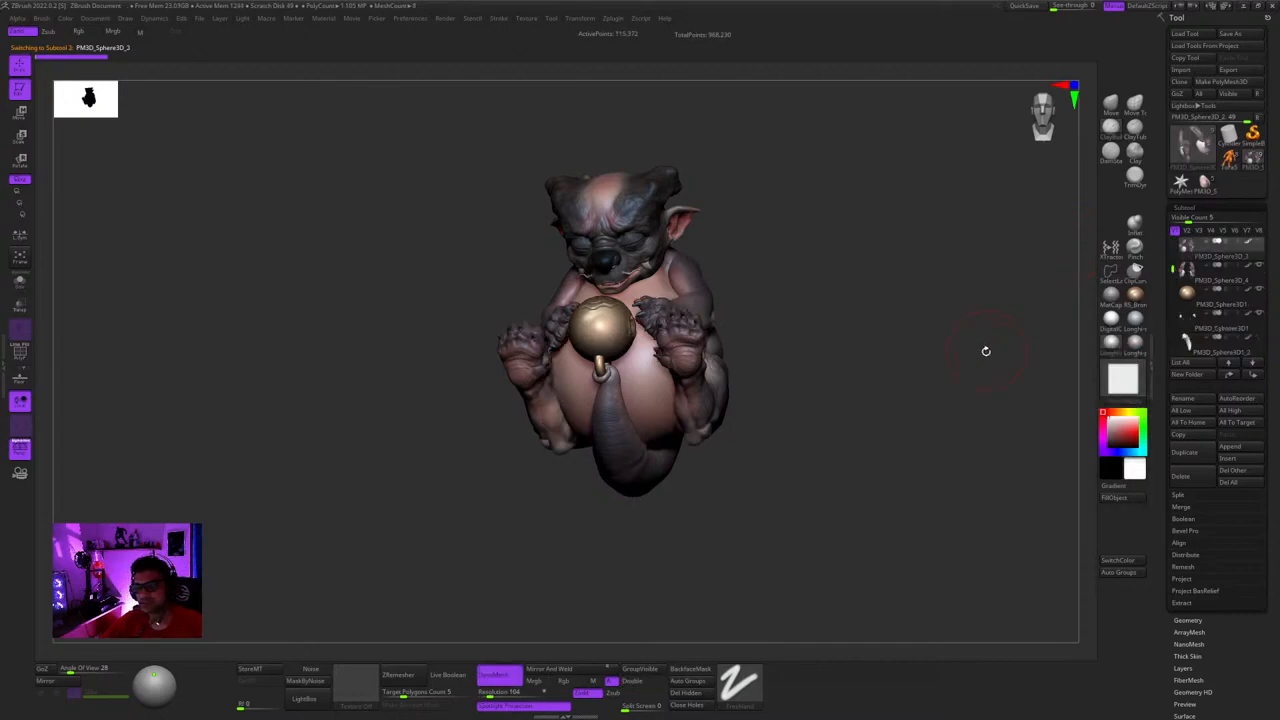
{"action": "mouse_move", "coordinate": [985, 351]}
{"action": "right_mouse_down"}
{"action": "mouse_move", "coordinate": [997, 303]}
{"action": "mouse_move", "coordinate": [1030, 300]}
{"action": "right_mouse_up"}
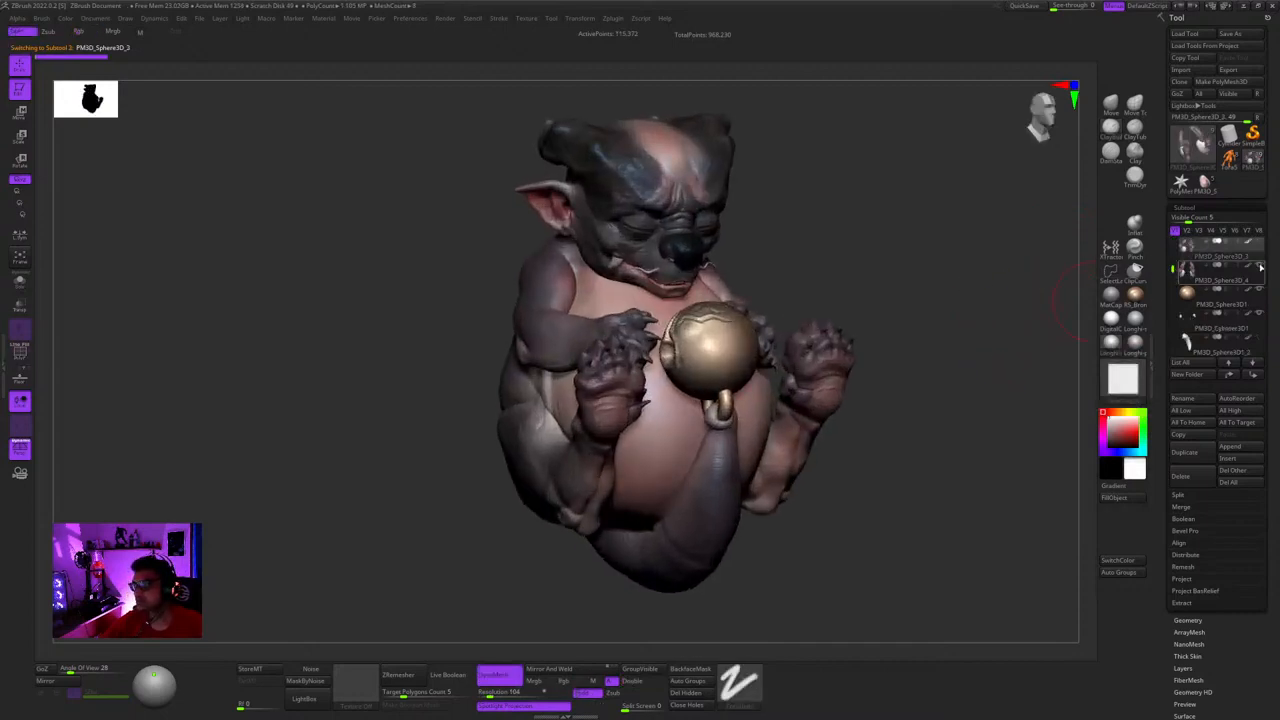
{"action": "left_click", "coordinate": [1260, 266]}
{"action": "right_click_drag", "start_coordinate": [928, 385], "coordinate": [973, 386]}
{"action": "left_click", "coordinate": [1188, 270]}
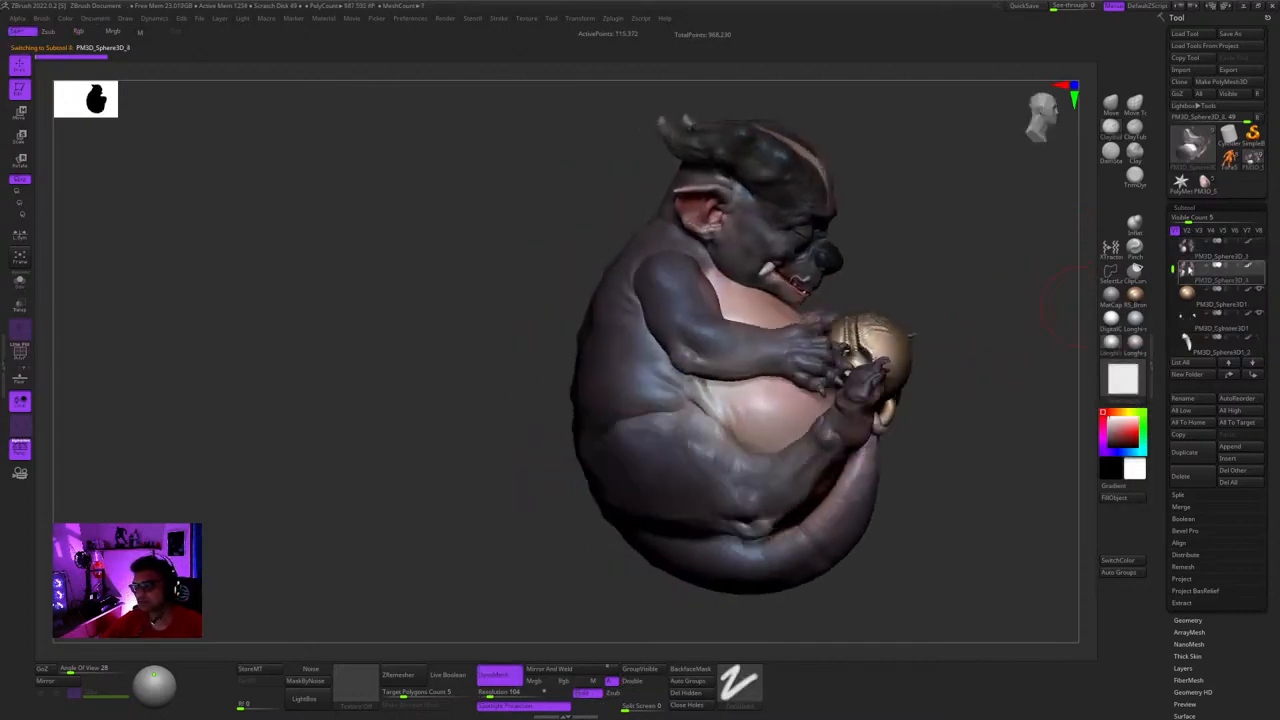
- Show the white mane subtool PM3D_Sphere3D1_2 together with the limb subtool PM3D_Sphere3D_4
{"action": "left_click_drag", "start_coordinate": [1173, 273], "coordinate": [1172, 300]}
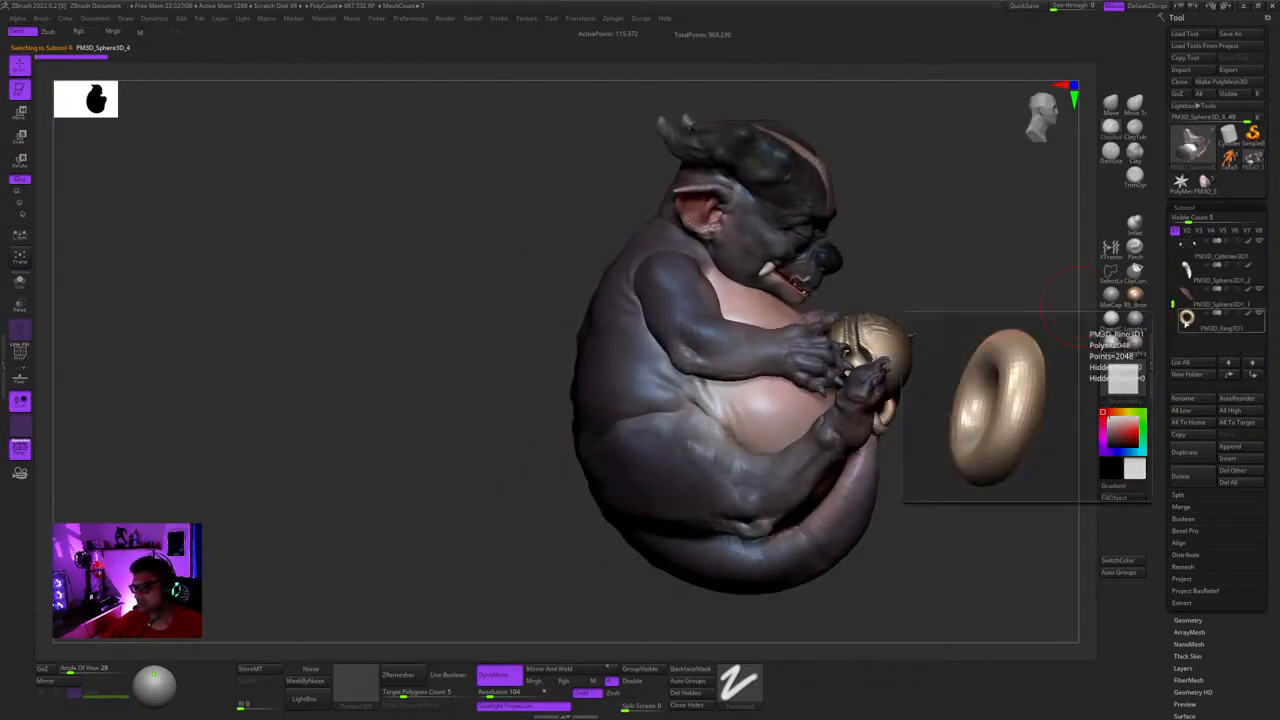
{"action": "left_click", "coordinate": [1181, 282]}
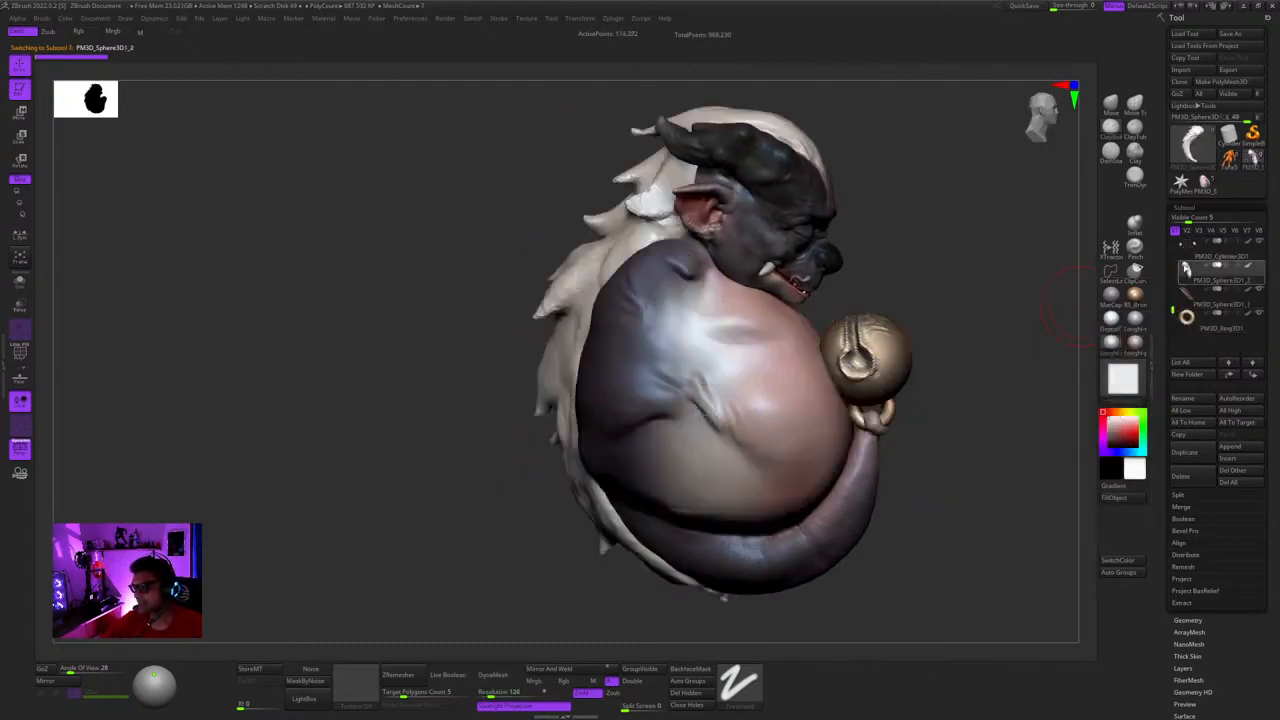
{"action": "left_click_drag", "start_coordinate": [1077, 297], "coordinate": [977, 334]}
{"action": "left_click", "coordinate": [1190, 250]}
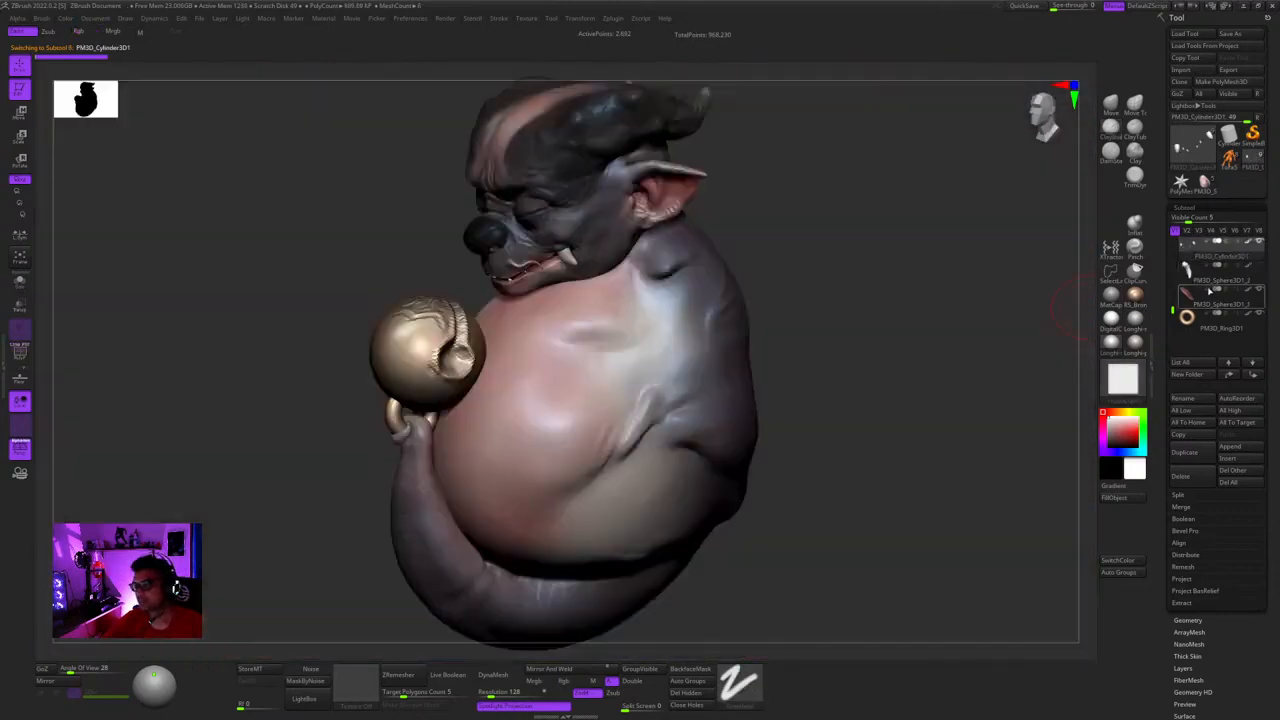
{"action": "left_click", "coordinate": [1186, 270]}
{"action": "scroll", "coordinate": [1186, 290], "scroll_direction": "up", "scroll_amount": 3}
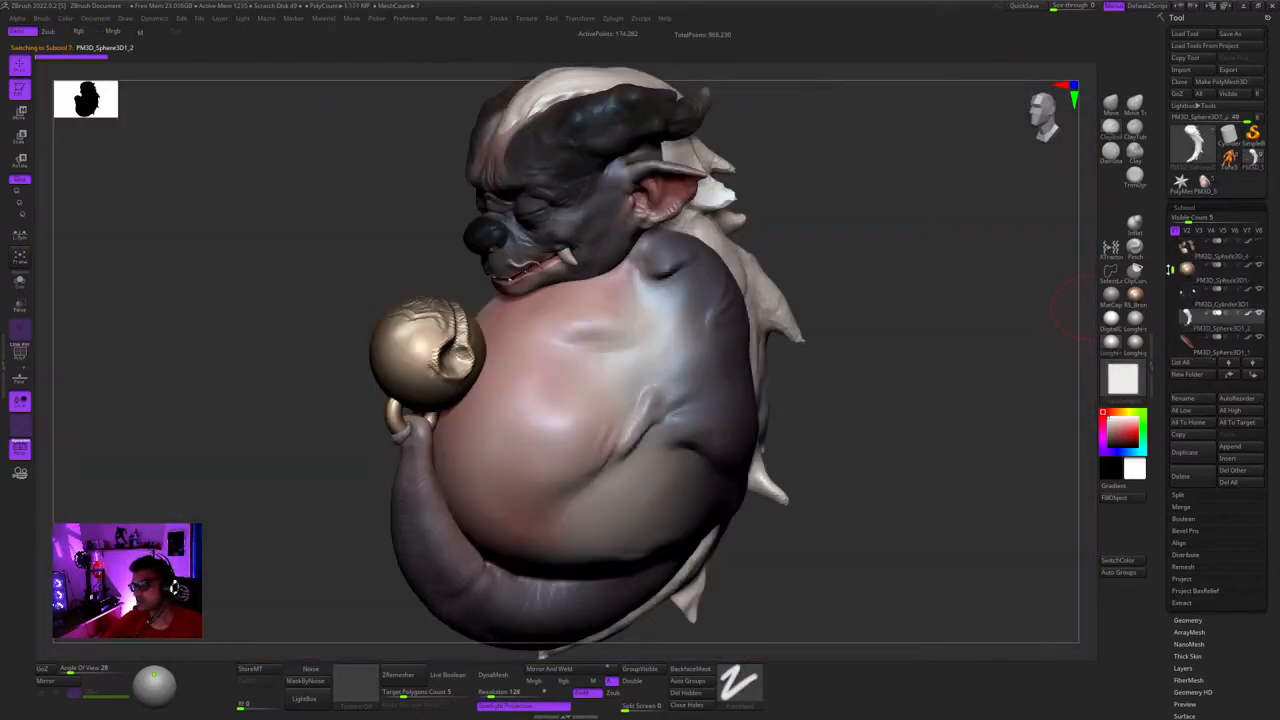
{"action": "mouse_move", "coordinate": [1184, 310]}
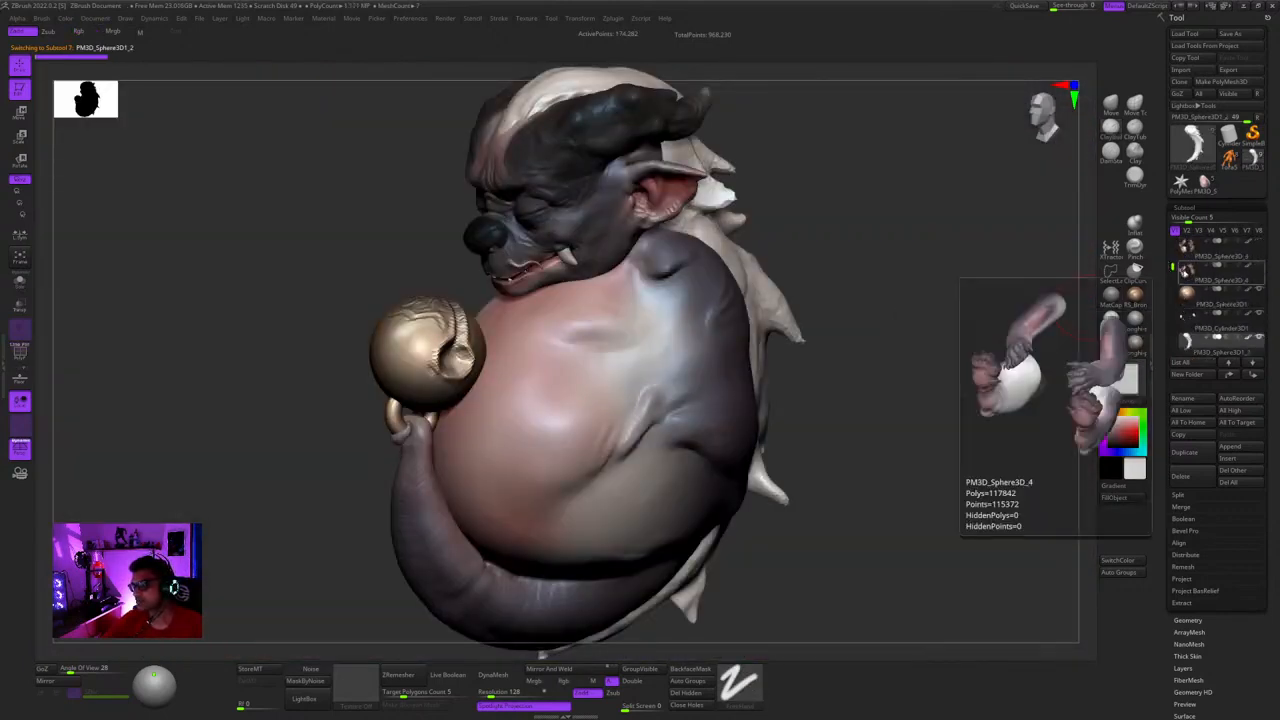
{"action": "left_click", "coordinate": [1185, 270]}
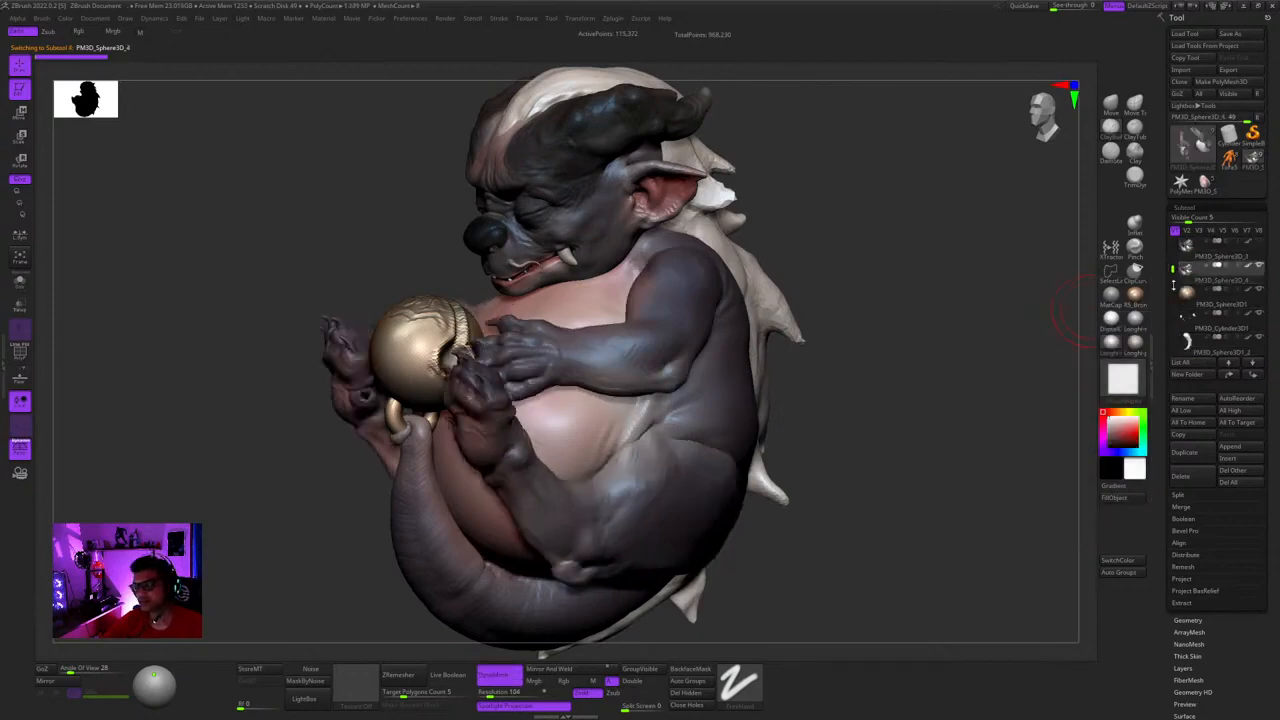
- View the creature with its mane from a three-quarter angle and hide the mane subtool PM3D_Sphere3D1_2
{"action": "mouse_move", "coordinate": [938, 366]}
{"action": "left_mouse_down", "text": "shift"}
{"action": "mouse_move", "coordinate": [980, 383]}
{"action": "mouse_move", "coordinate": [940, 345]}
{"action": "left_mouse_up", "text": "shift"}
{"action": "left_click_drag", "start_coordinate": [940, 345], "coordinate": [917, 363]}
{"action": "mouse_move", "coordinate": [917, 363]}
{"action": "left_mouse_down", "text": "alt"}
{"action": "mouse_move", "coordinate": [877, 306]}
{"action": "mouse_move", "coordinate": [910, 360]}
{"action": "left_mouse_up", "text": "alt"}
{"action": "left_click_drag", "start_coordinate": [910, 360], "coordinate": [1045, 303]}
{"action": "left_click_drag", "start_coordinate": [1175, 270], "coordinate": [1178, 294]}
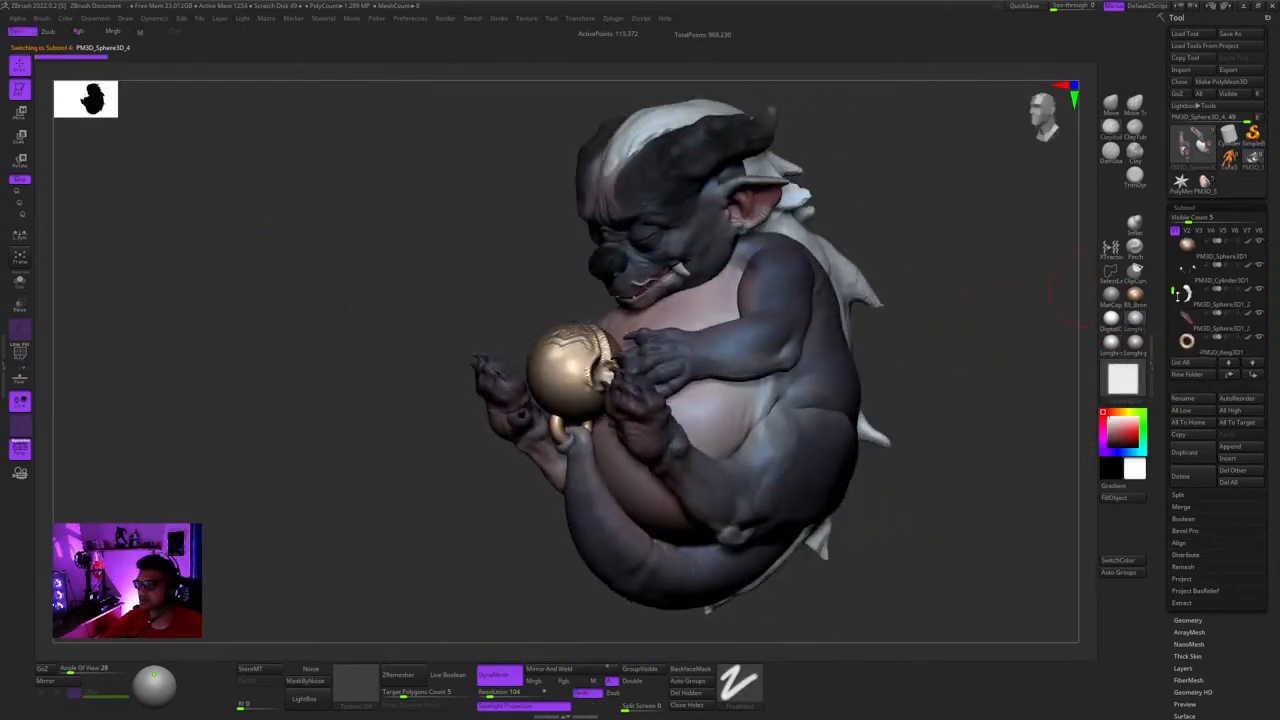
{"action": "mouse_move", "coordinate": [1236, 294]}
- Examine the creature's back and spine from directly behind, with the polyframe toggled
{"action": "left_click_drag", "start_coordinate": [1010, 340], "coordinate": [886, 324]}
{"action": "key", "text": "shift+f"}
{"action": "key", "text": "shift+f"}
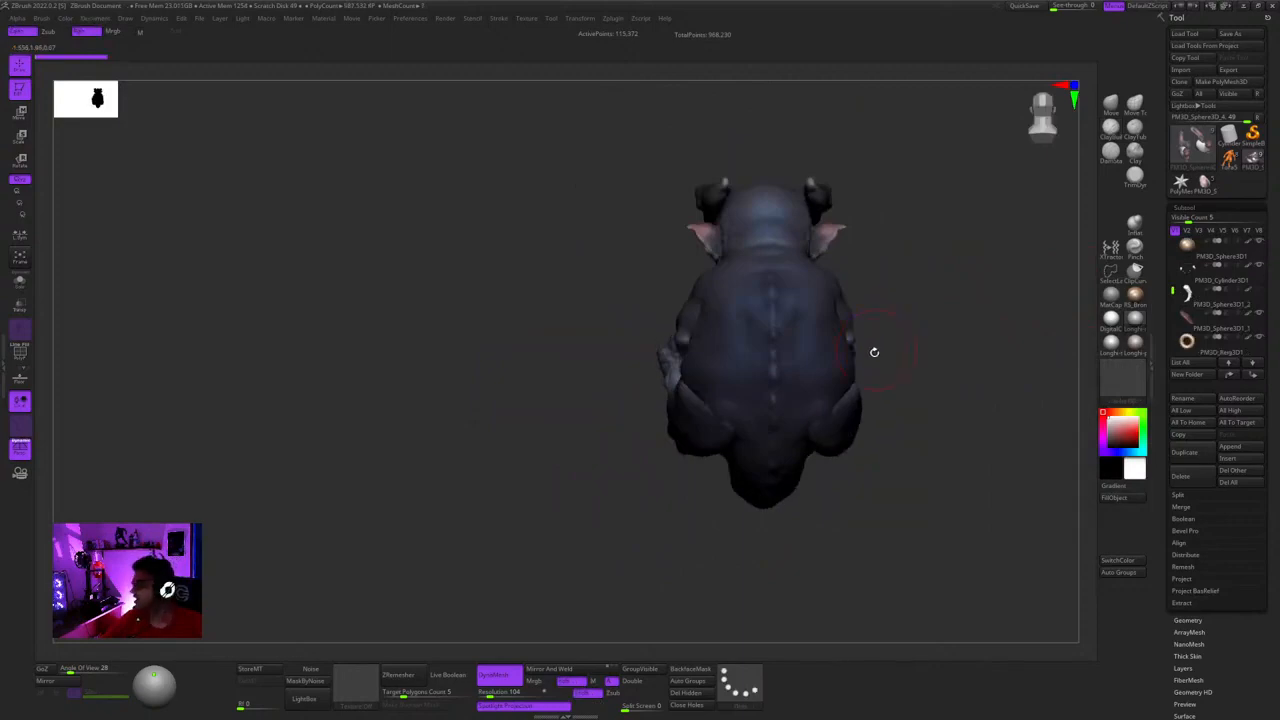
{"action": "key", "text": "f"}
{"action": "right_click_drag", "start_coordinate": [771, 337], "coordinate": [769, 369], "text": "ctrl"}
{"action": "key", "text": "shift+f"}
{"action": "key", "text": "shift+f"}
{"action": "key", "text": "f"}
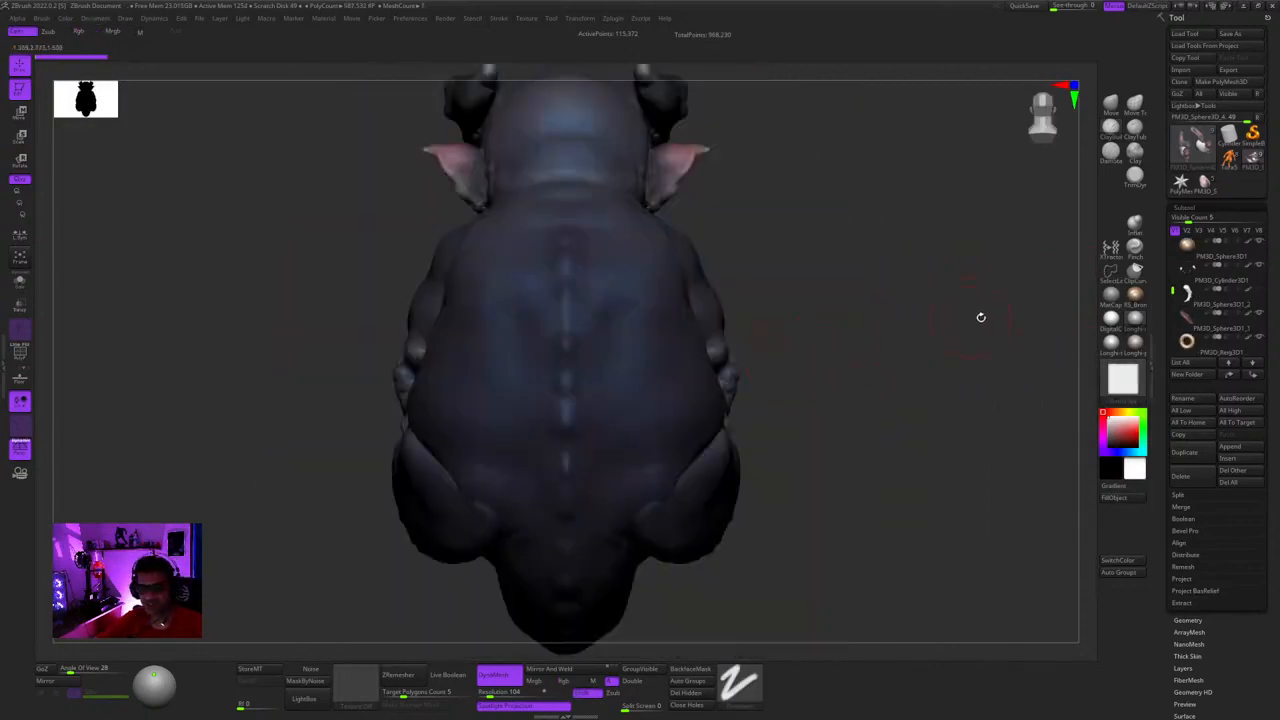
{"action": "left_click_drag", "start_coordinate": [980, 317], "coordinate": [900, 320]}
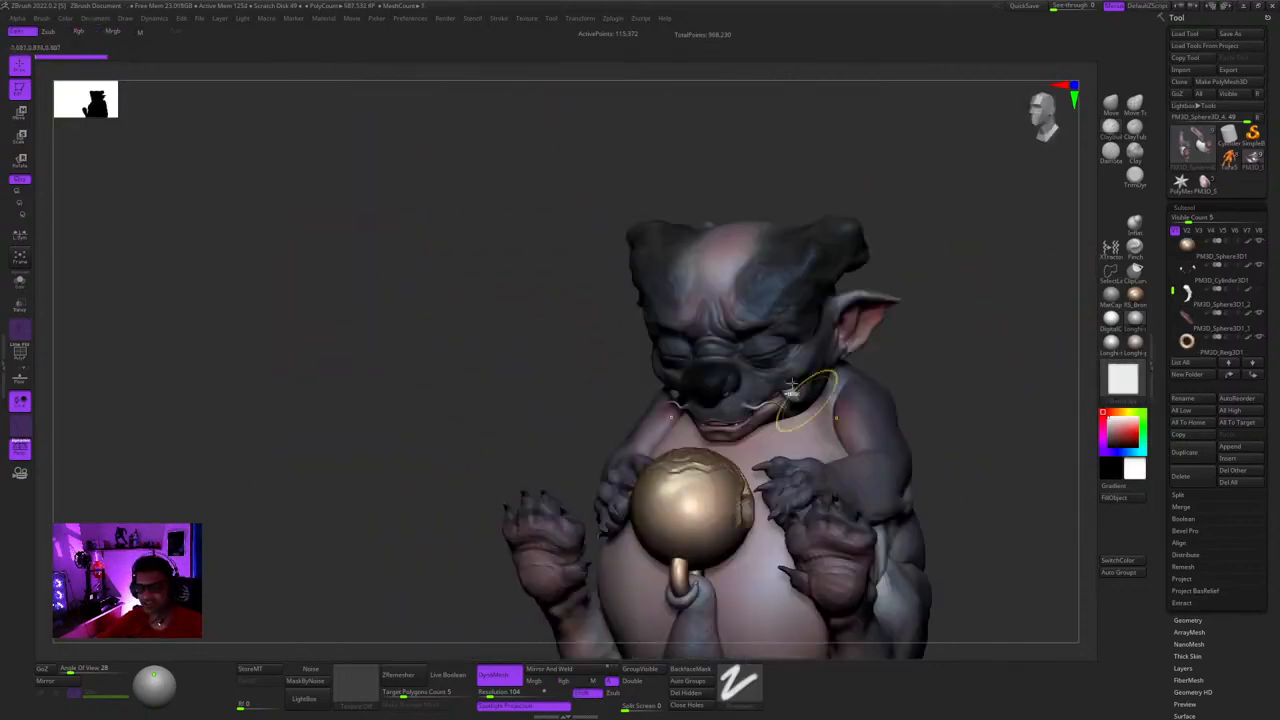
- Select the head subtool Daemon7 and turn off the perspective view
{"action": "right_click_drag", "start_coordinate": [805, 275], "coordinate": [800, 315], "text": "ctrl"}
{"action": "left_click", "coordinate": [810, 298], "text": "alt"}
{"action": "key", "text": "shift+f"}
{"action": "key", "text": "shift+f"}
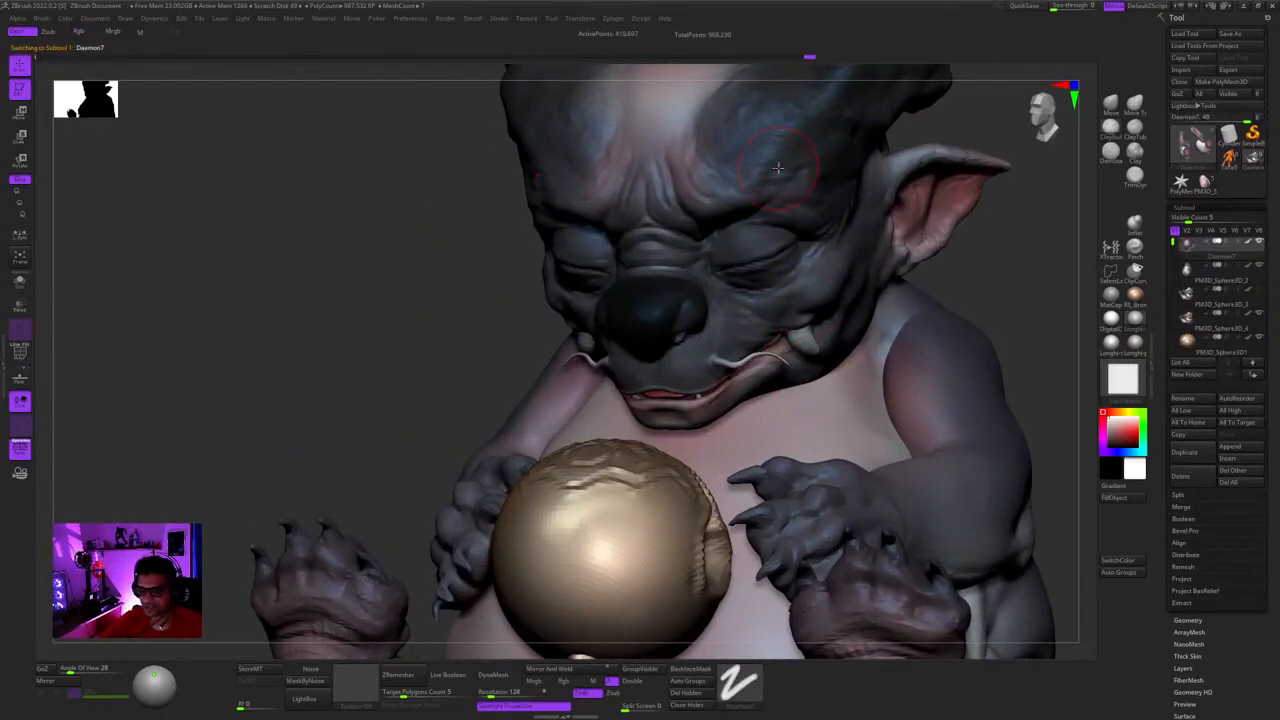
{"action": "key", "text": "p"}
{"action": "key", "text": "f"}
{"action": "key", "text": "shift+f"}
{"action": "key", "text": "shift+f"}
{"action": "key", "text": "f"}
{"action": "left_click_drag", "start_coordinate": [900, 329], "coordinate": [860, 338]}
{"action": "right_click_drag", "start_coordinate": [900, 340], "coordinate": [900, 377], "text": "ctrl"}
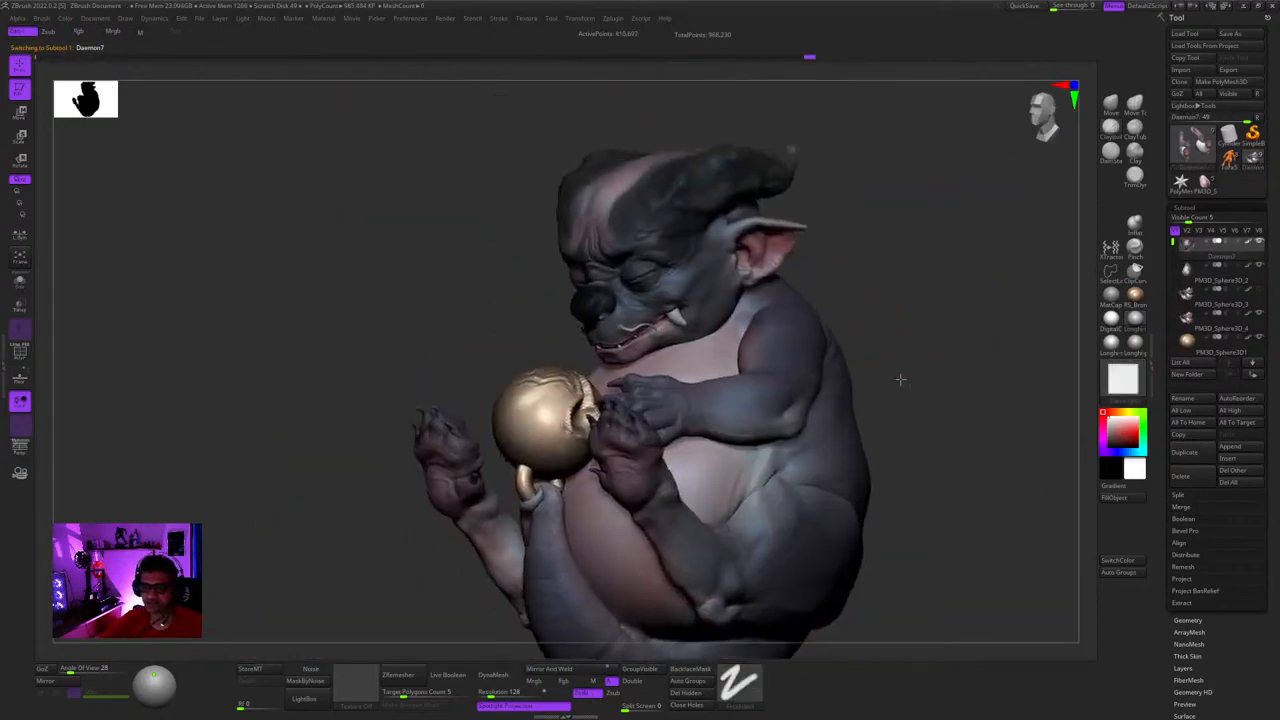
- Adjust the brush's draw size and sculpt fine strokes into the skin of the brow above the eye
{"action": "right_click_drag", "start_coordinate": [730, 300], "coordinate": [770, 380], "text": "alt"}
{"action": "mouse_move", "coordinate": [734, 330]}
{"action": "right_mouse_down", "text": "ctrl"}
{"action": "mouse_move", "coordinate": [734, 380]}
{"action": "mouse_move", "coordinate": [713, 188]}
{"action": "mouse_move", "coordinate": [806, 250]}
{"action": "mouse_move", "coordinate": [806, 390]}
{"action": "mouse_move", "coordinate": [748, 347]}
{"action": "mouse_move", "coordinate": [770, 300]}
{"action": "mouse_move", "coordinate": [775, 311]}
{"action": "mouse_move", "coordinate": [709, 254]}
{"action": "mouse_move", "coordinate": [692, 392]}
{"action": "mouse_move", "coordinate": [687, 372]}
{"action": "right_mouse_up", "text": "ctrl"}
{"action": "key", "text": "space"}
{"action": "key", "text": "space"}
{"action": "left_click", "coordinate": [732, 306]}
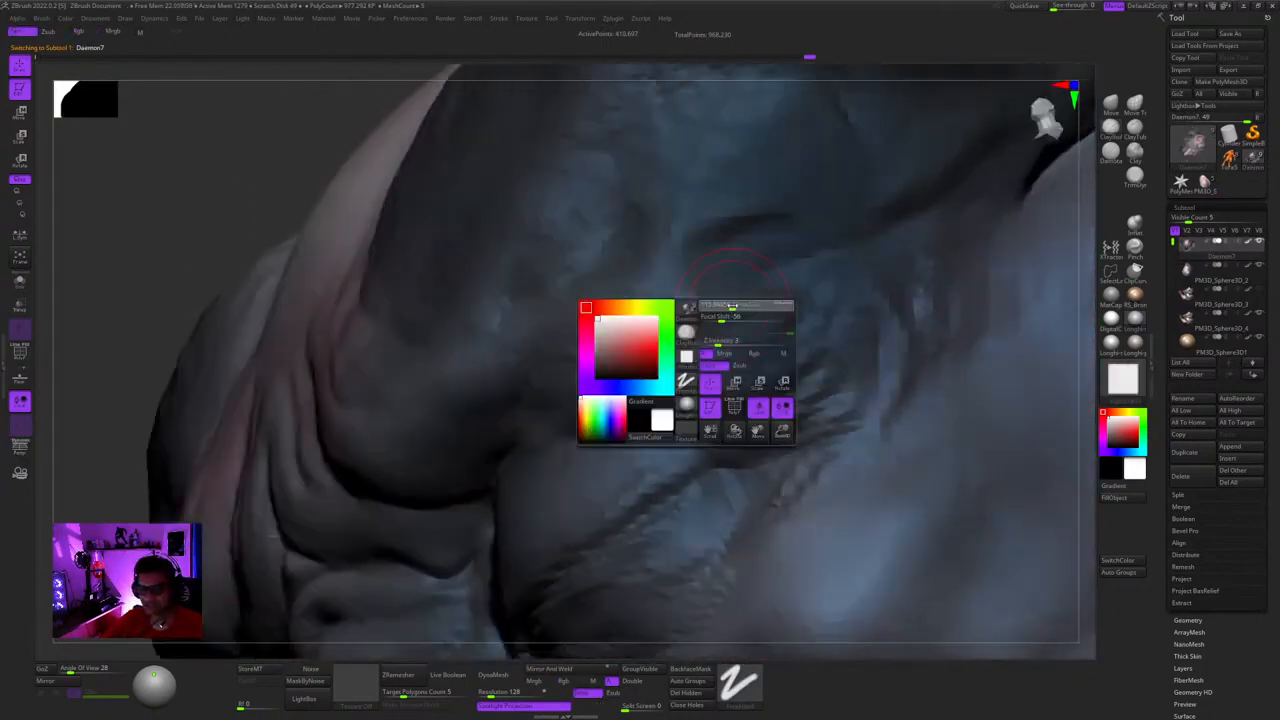
{"action": "left_click_drag", "start_coordinate": [734, 264], "coordinate": [754, 277]}
{"action": "right_click_drag", "start_coordinate": [754, 277], "coordinate": [760, 308]}
{"action": "key", "text": "space"}
{"action": "left_click_drag", "start_coordinate": [775, 318], "coordinate": [792, 335]}
{"action": "mouse_move", "coordinate": [785, 345]}
{"action": "right_mouse_down"}
{"action": "mouse_move", "coordinate": [769, 380]}
{"action": "mouse_move", "coordinate": [790, 388]}
{"action": "right_mouse_up"}
{"action": "key", "text": "space"}
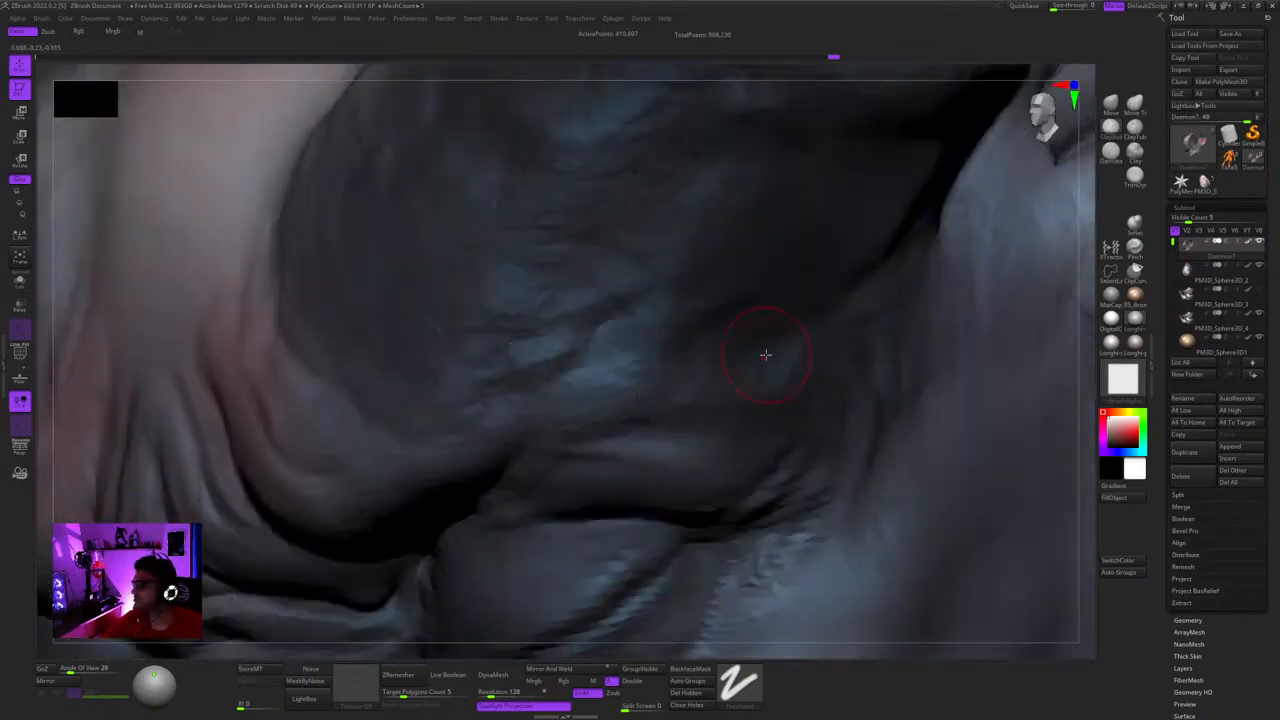
- Brush the crease at the base of the ear and select the body subtool PM3D_Sphere3D_2 at the neck
{"action": "left_click", "coordinate": [1181, 410]}
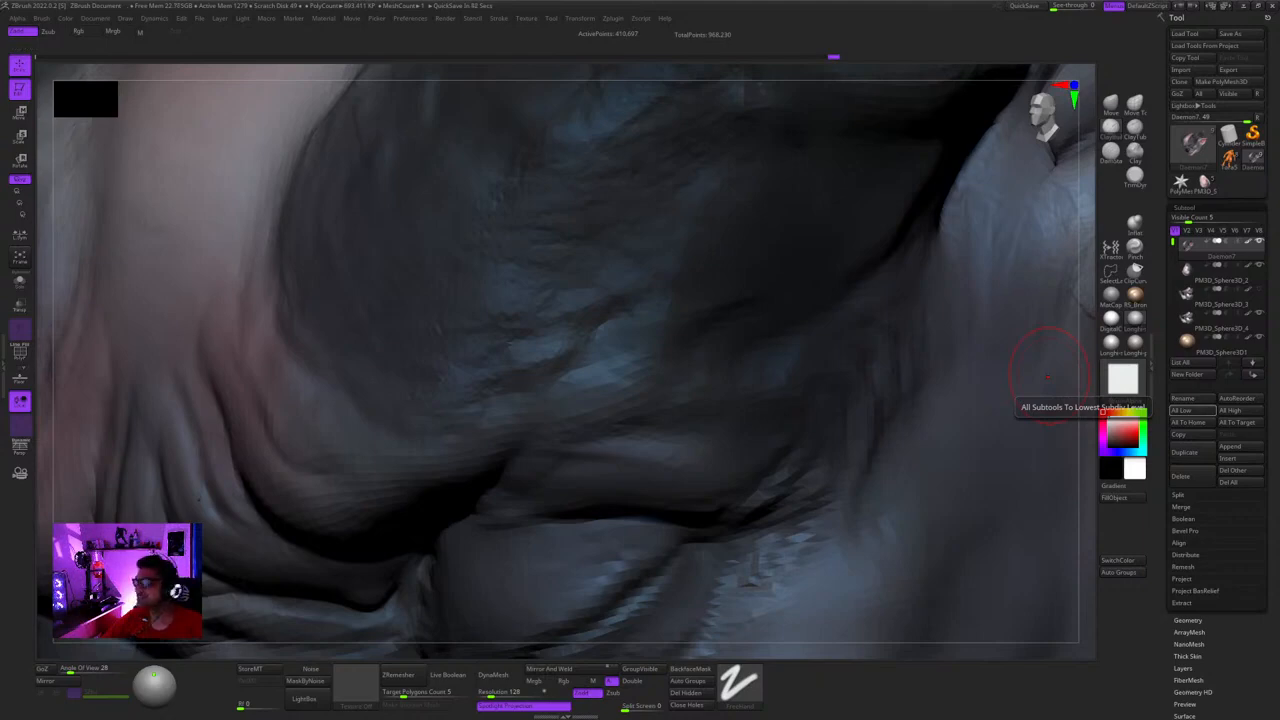
{"action": "mouse_move", "coordinate": [1047, 377]}
{"action": "right_mouse_down", "text": "ctrl"}
{"action": "mouse_move", "coordinate": [636, 316]}
{"action": "mouse_move", "coordinate": [800, 330]}
{"action": "mouse_move", "coordinate": [767, 341]}
{"action": "mouse_move", "coordinate": [850, 328]}
{"action": "mouse_move", "coordinate": [740, 370]}
{"action": "right_mouse_up", "text": "ctrl"}
{"action": "key", "text": "space"}
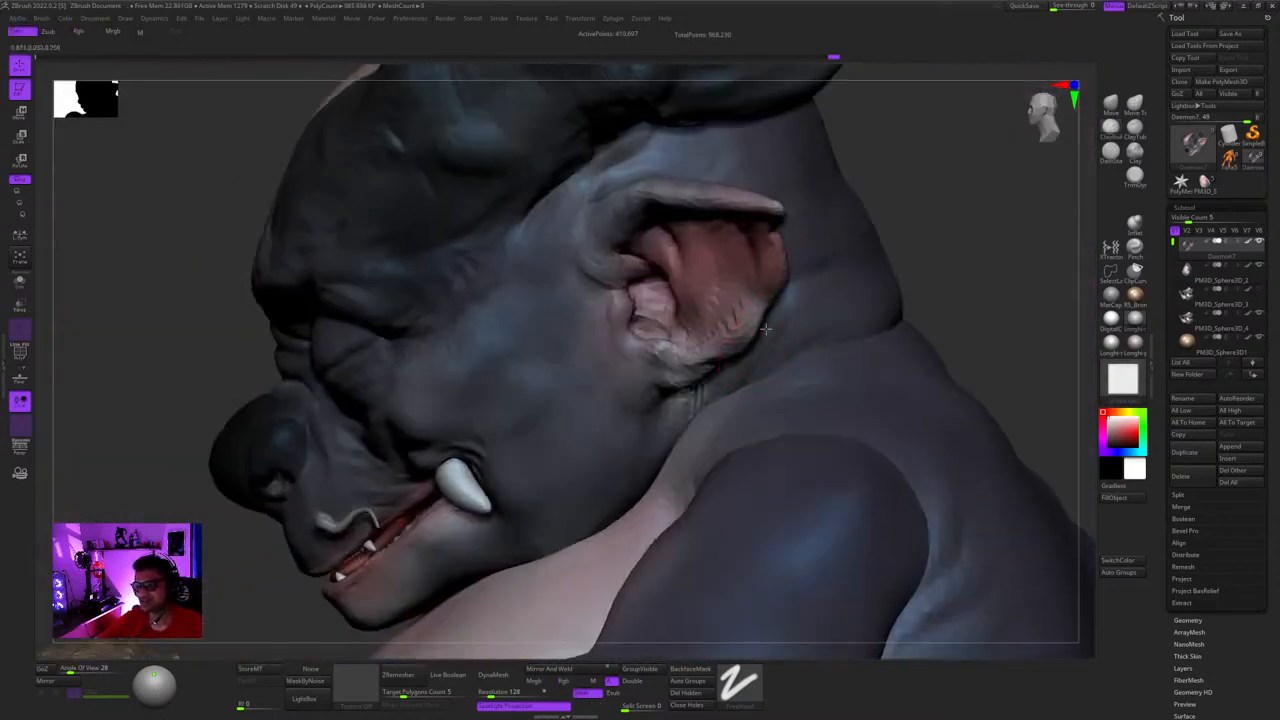
{"action": "left_click_drag", "start_coordinate": [730, 375], "coordinate": [739, 390]}
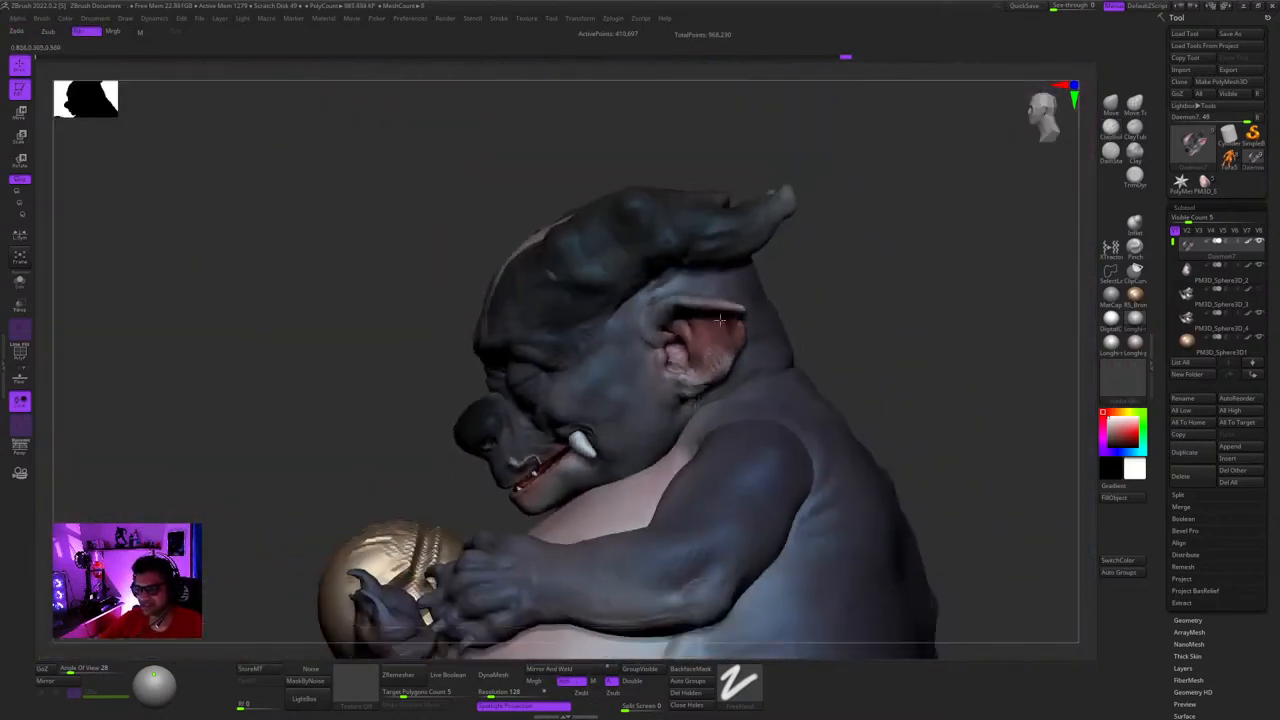
{"action": "mouse_move", "coordinate": [720, 320]}
{"action": "right_mouse_down"}
{"action": "mouse_move", "coordinate": [790, 328]}
{"action": "mouse_move", "coordinate": [730, 338]}
{"action": "right_mouse_up"}
{"action": "mouse_move", "coordinate": [730, 338]}
{"action": "right_mouse_down", "text": "ctrl"}
{"action": "mouse_move", "coordinate": [786, 349]}
{"action": "mouse_move", "coordinate": [750, 359]}
{"action": "mouse_move", "coordinate": [789, 342]}
{"action": "right_mouse_up", "text": "ctrl"}
{"action": "left_click", "coordinate": [750, 359], "text": "alt"}
{"action": "right_click_drag", "start_coordinate": [826, 248], "coordinate": [801, 341]}
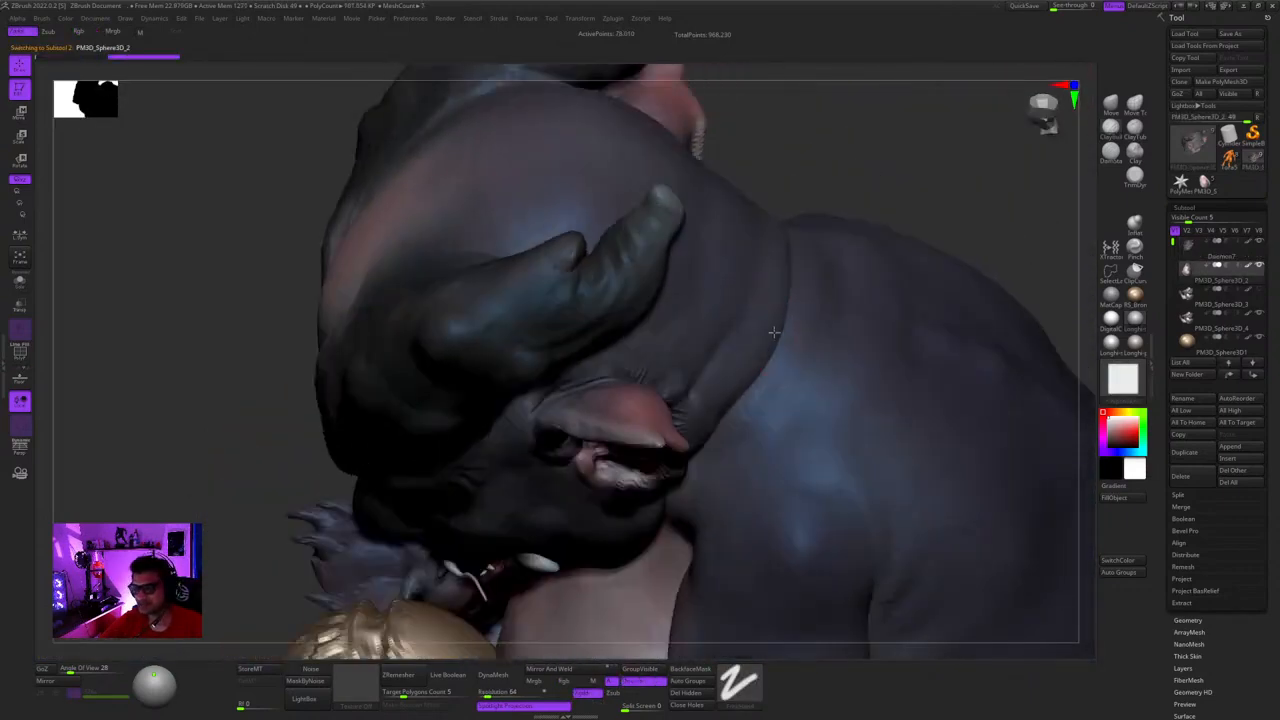
- Sculpt soft skin folds into the body across the nape and behind the creature's ear
{"action": "mouse_move", "coordinate": [764, 390]}
{"action": "right_mouse_down"}
{"action": "mouse_move", "coordinate": [752, 405]}
{"action": "mouse_move", "coordinate": [799, 387]}
{"action": "mouse_move", "coordinate": [746, 503]}
{"action": "mouse_move", "coordinate": [736, 485]}
{"action": "mouse_move", "coordinate": [749, 377]}
{"action": "mouse_move", "coordinate": [783, 381]}
{"action": "right_mouse_up"}
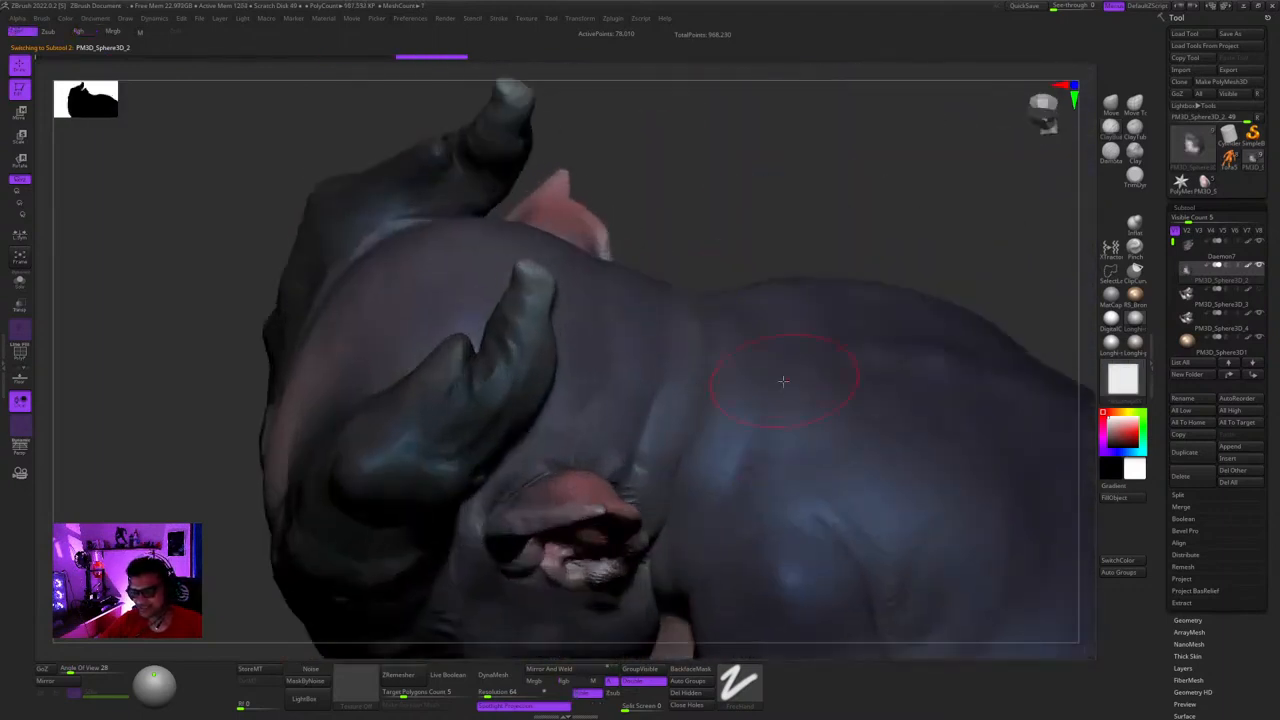
{"action": "right_click_drag", "start_coordinate": [705, 540], "coordinate": [697, 425]}
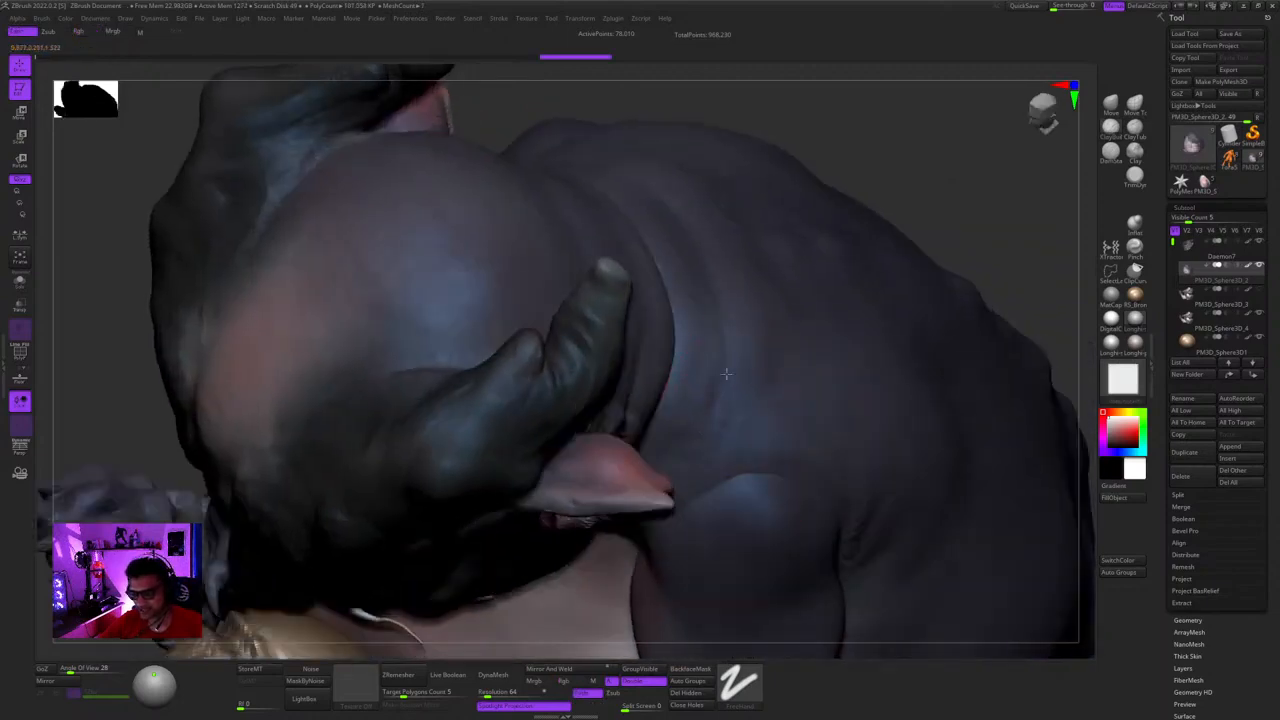
{"action": "right_click_drag", "start_coordinate": [726, 374], "coordinate": [750, 375]}
{"action": "mouse_move", "coordinate": [688, 471]}
{"action": "right_mouse_down"}
{"action": "mouse_move", "coordinate": [754, 423]}
{"action": "mouse_move", "coordinate": [724, 466]}
{"action": "mouse_move", "coordinate": [684, 455]}
{"action": "mouse_move", "coordinate": [730, 354]}
{"action": "right_mouse_up"}
{"action": "right_click", "coordinate": [683, 455]}
{"action": "right_click_drag", "start_coordinate": [704, 400], "coordinate": [748, 391]}
- Reselect the body subtool PM3D_Sphere3D_2 and sculpt the crease where the shoulder meets the neck and chest
{"action": "left_click", "coordinate": [726, 471], "text": "alt"}
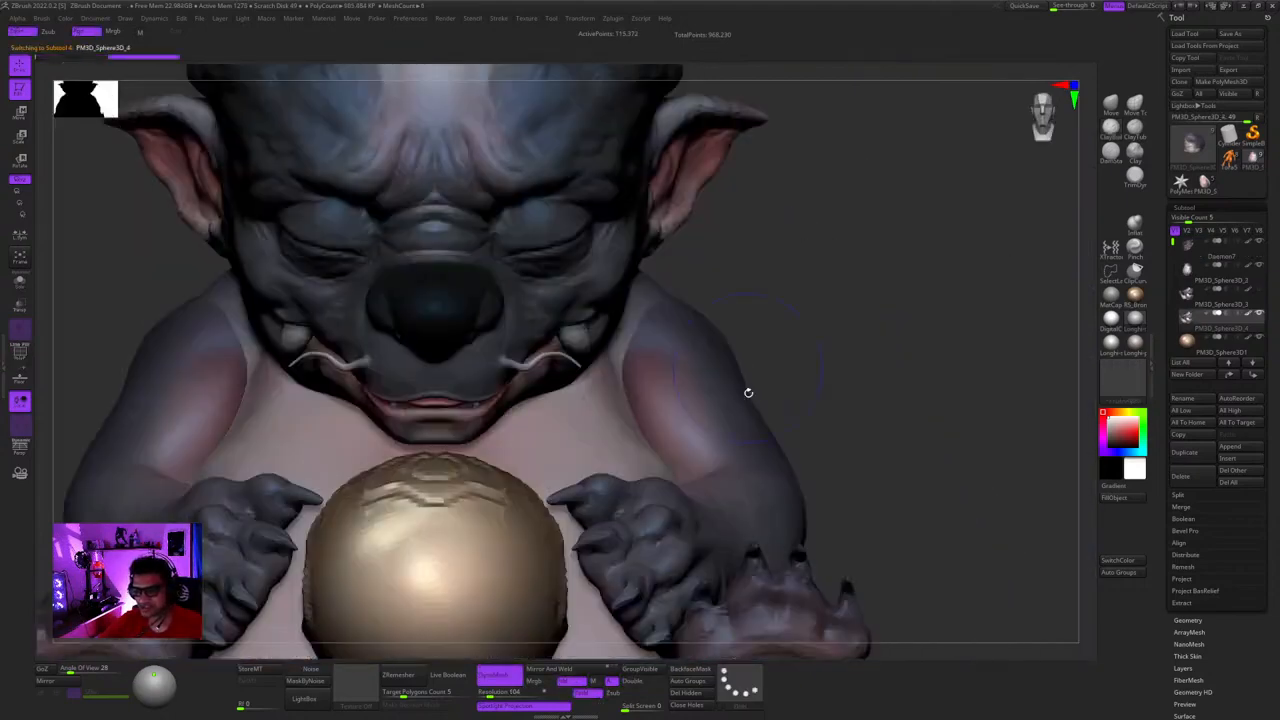
{"action": "right_click_drag", "start_coordinate": [715, 335], "coordinate": [671, 318]}
{"action": "right_click_drag", "start_coordinate": [650, 380], "coordinate": [657, 283]}
{"action": "left_click", "coordinate": [648, 281], "text": "alt"}
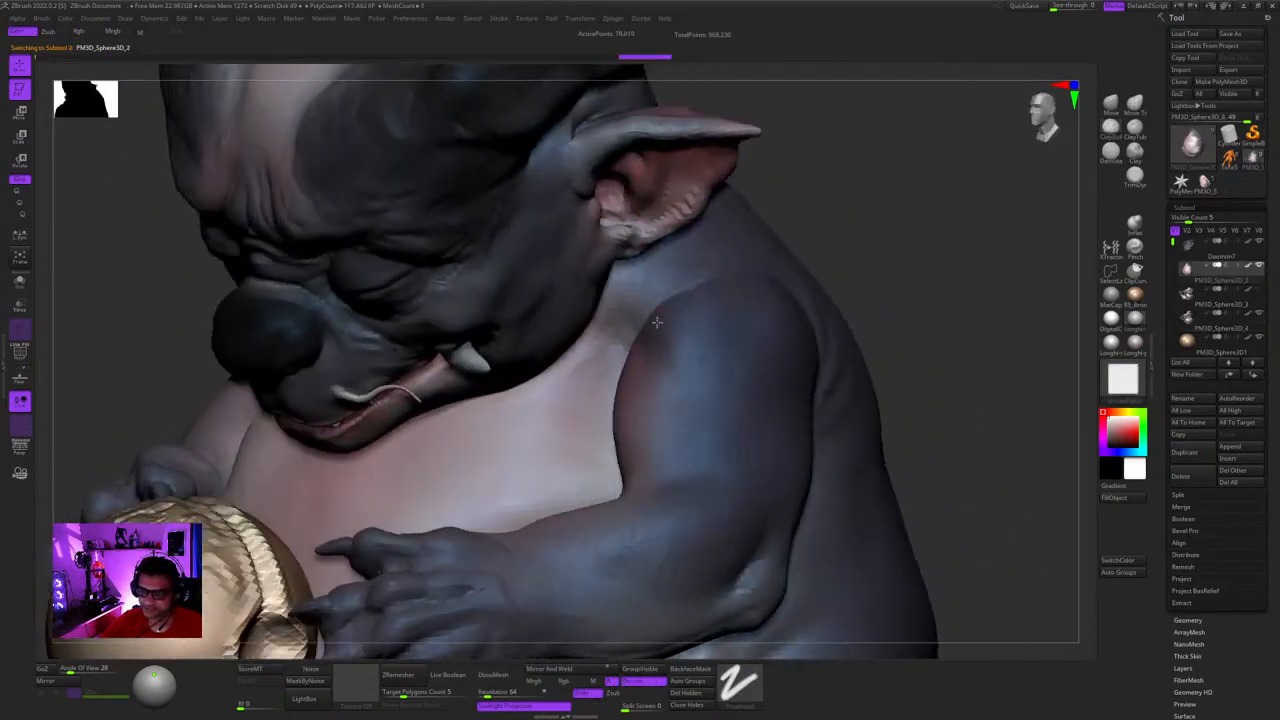
{"action": "right_click_drag", "start_coordinate": [678, 389], "coordinate": [656, 342]}
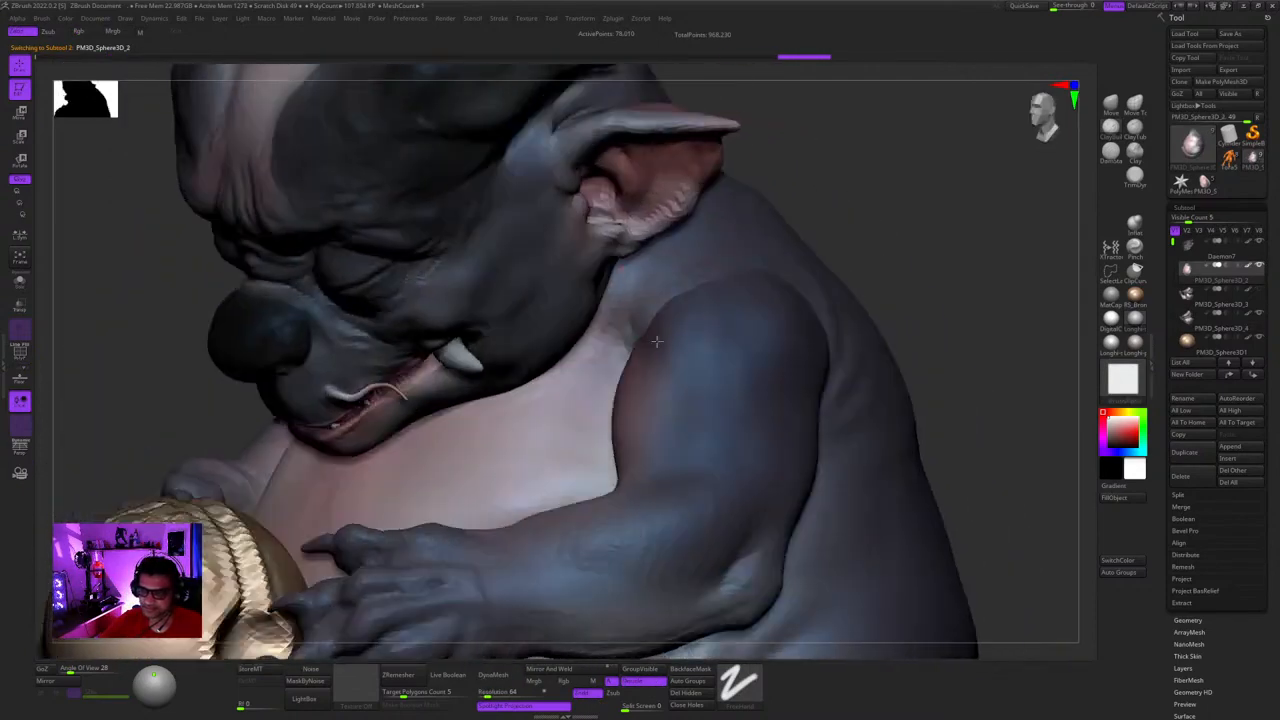
{"action": "right_click_drag", "start_coordinate": [666, 392], "coordinate": [606, 399]}
{"action": "right_click", "coordinate": [605, 400]}
{"action": "left_click_drag", "start_coordinate": [614, 309], "coordinate": [606, 300]}
{"action": "mouse_move", "coordinate": [618, 312]}
{"action": "right_mouse_down", "text": "ctrl"}
{"action": "mouse_move", "coordinate": [625, 245]}
{"action": "mouse_move", "coordinate": [685, 340]}
{"action": "mouse_move", "coordinate": [701, 336]}
{"action": "right_mouse_up", "text": "ctrl"}
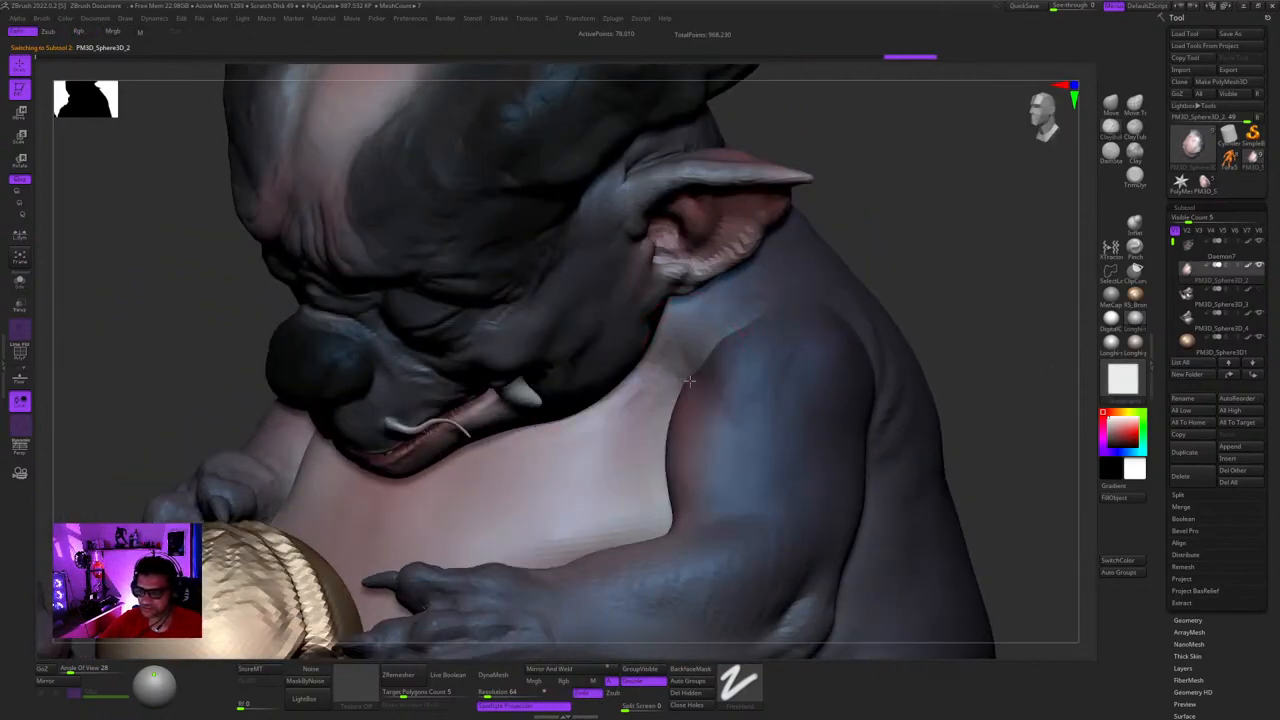
{"action": "right_click_drag", "start_coordinate": [695, 382], "coordinate": [716, 336]}
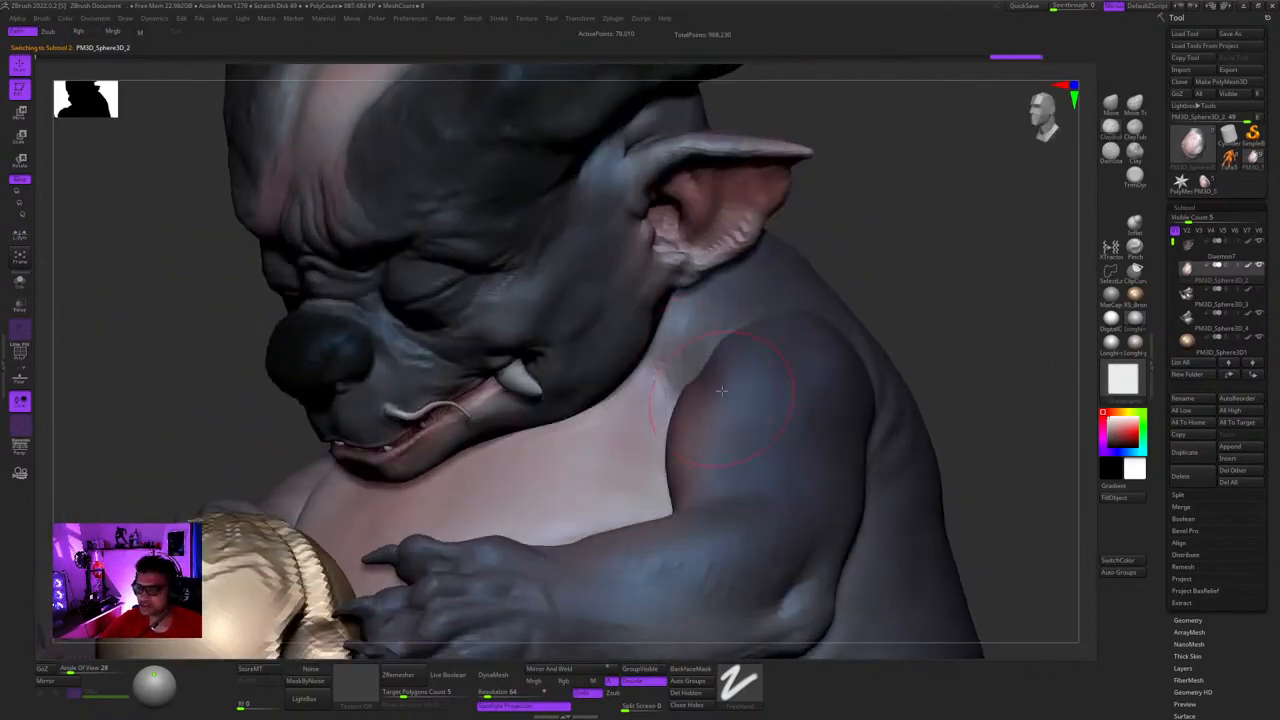
- Sculpt skin creases over the top of the shoulder, below the ear tip and behind the upper arm
{"action": "right_click_drag", "start_coordinate": [721, 390], "coordinate": [700, 300]}
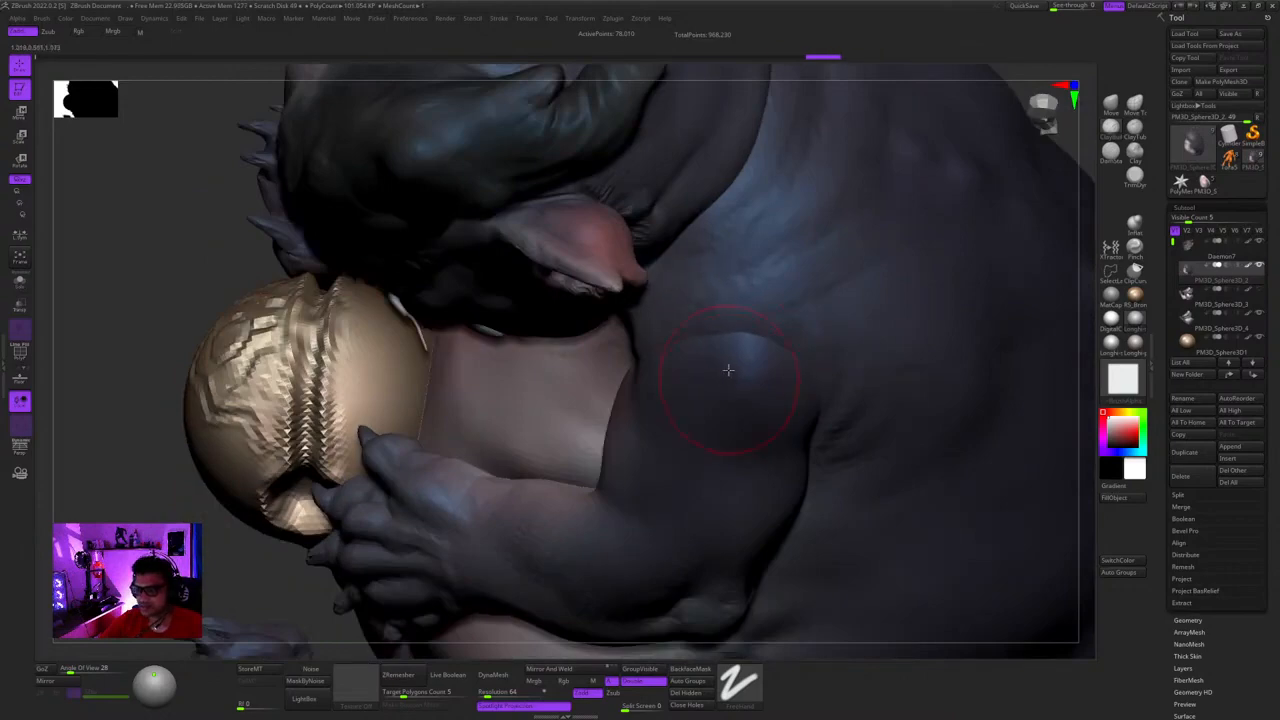
{"action": "right_click_drag", "start_coordinate": [728, 370], "coordinate": [742, 307]}
{"action": "right_click_drag", "start_coordinate": [693, 381], "coordinate": [725, 336]}
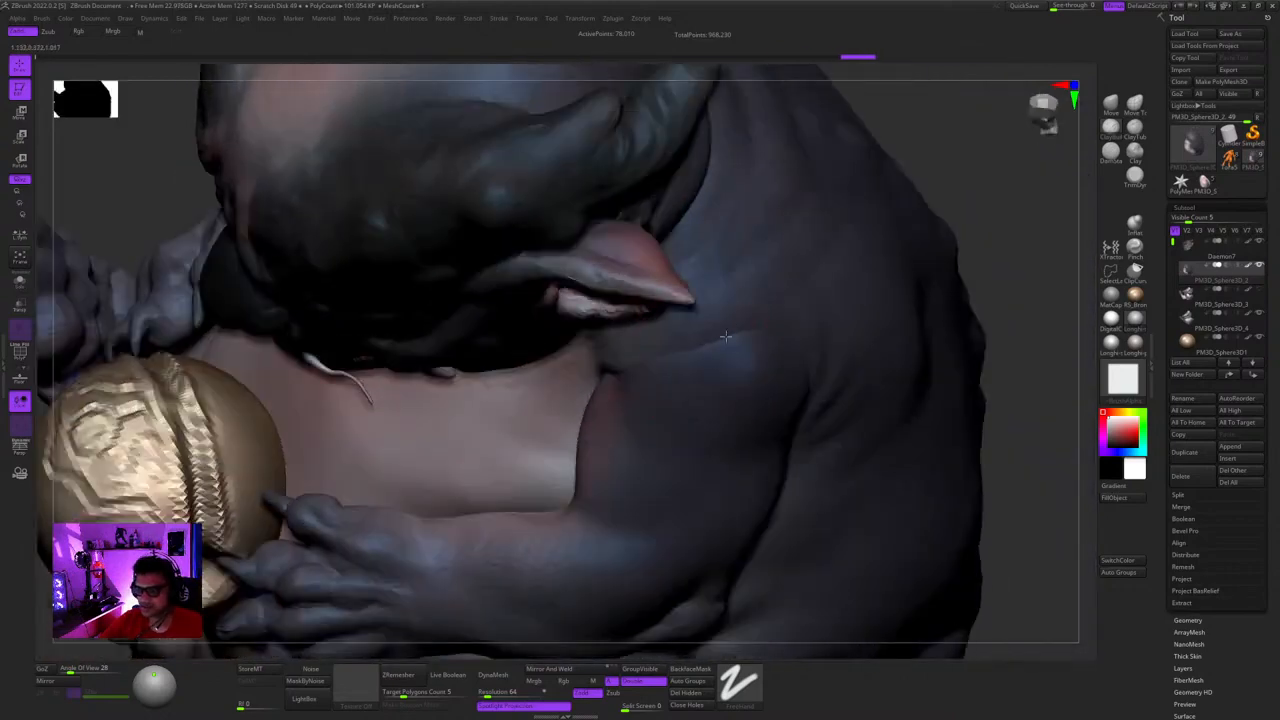
{"action": "right_click_drag", "start_coordinate": [762, 427], "coordinate": [715, 336]}
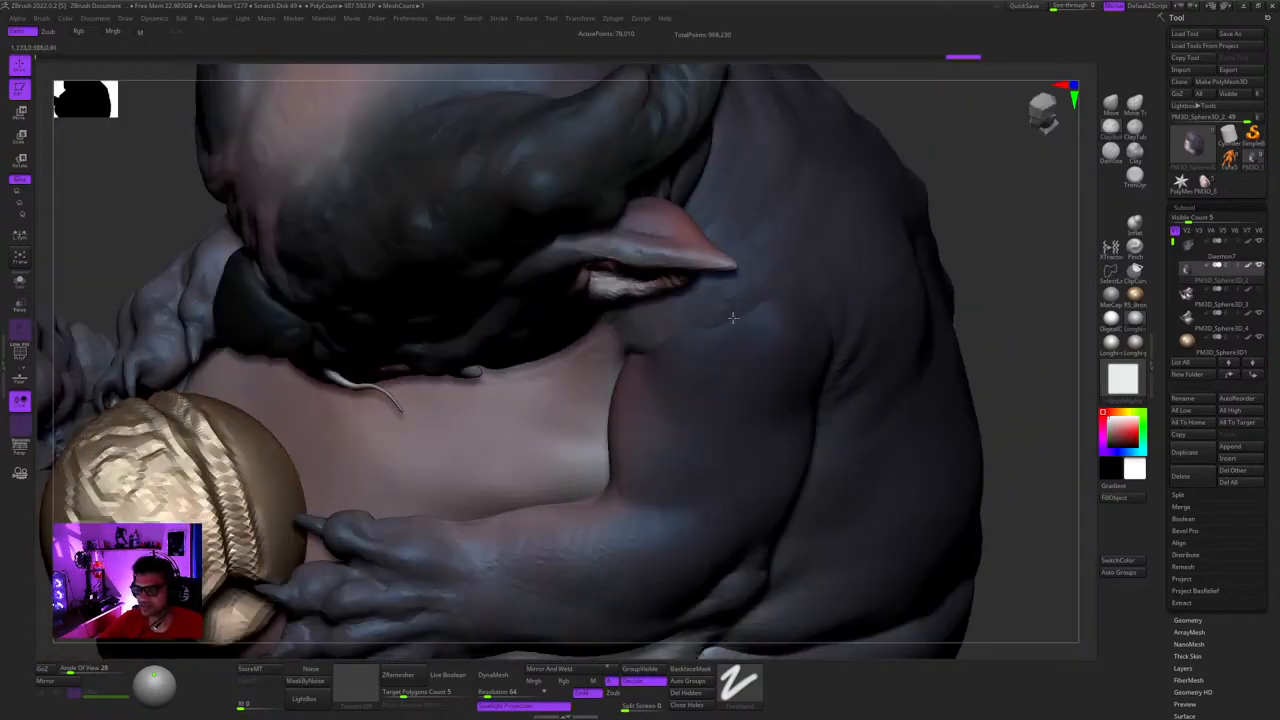
{"action": "mouse_move", "coordinate": [1210, 258]}
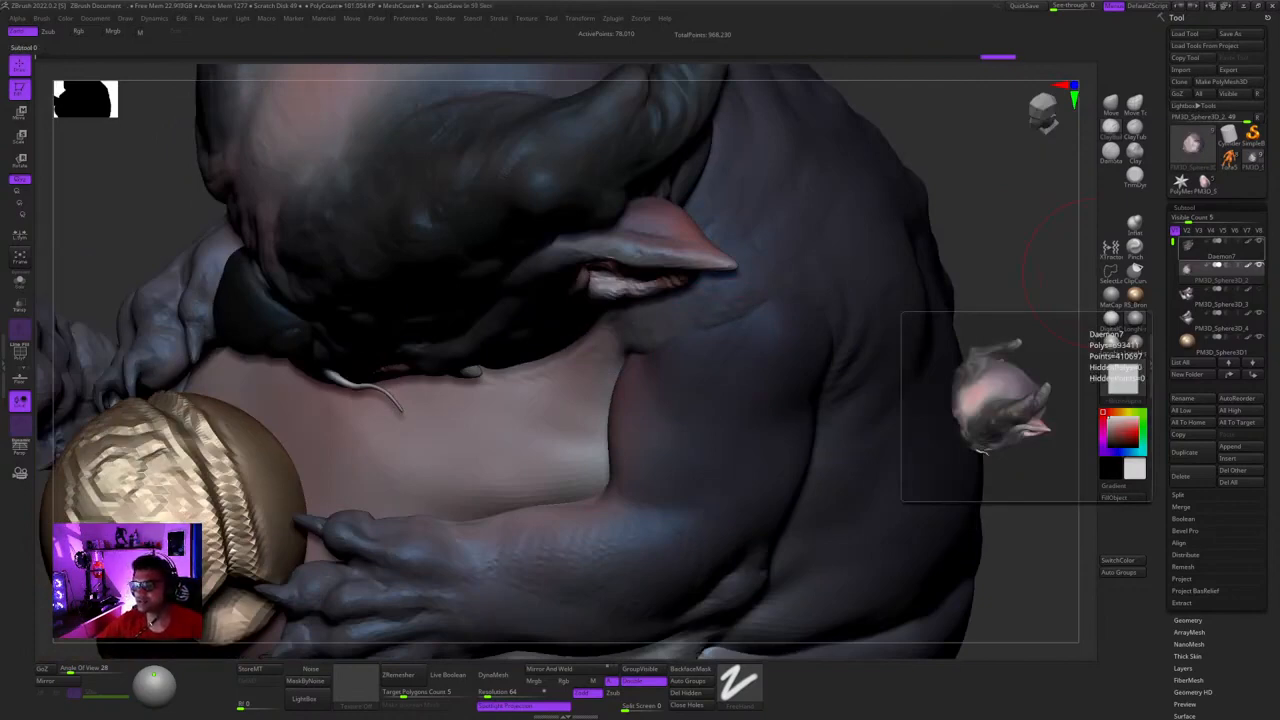
{"action": "right_click_drag", "start_coordinate": [905, 330], "coordinate": [775, 258], "text": "ctrl"}
- Sculpt skin folds and muscle forms behind the shoulder and across the upper back
{"action": "mouse_move", "coordinate": [775, 258]}
{"action": "right_mouse_down", "text": "ctrl"}
{"action": "mouse_move", "coordinate": [781, 306]}
{"action": "mouse_move", "coordinate": [732, 389]}
{"action": "right_mouse_up", "text": "ctrl"}
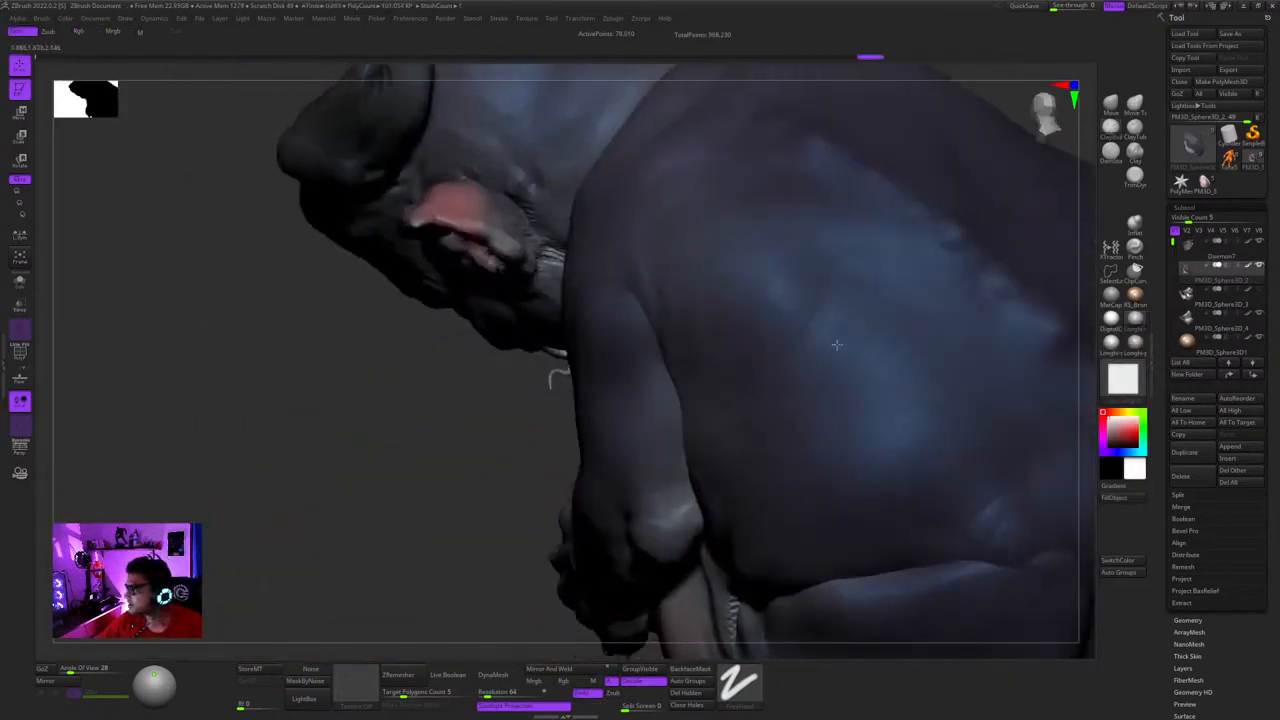
{"action": "mouse_move", "coordinate": [805, 350]}
{"action": "right_mouse_down"}
{"action": "mouse_move", "coordinate": [789, 329]}
{"action": "mouse_move", "coordinate": [800, 297]}
{"action": "mouse_move", "coordinate": [803, 309]}
{"action": "mouse_move", "coordinate": [757, 291]}
{"action": "mouse_move", "coordinate": [774, 357]}
{"action": "mouse_move", "coordinate": [749, 354]}
{"action": "mouse_move", "coordinate": [745, 425]}
{"action": "right_mouse_up"}
{"action": "right_click", "coordinate": [758, 378]}
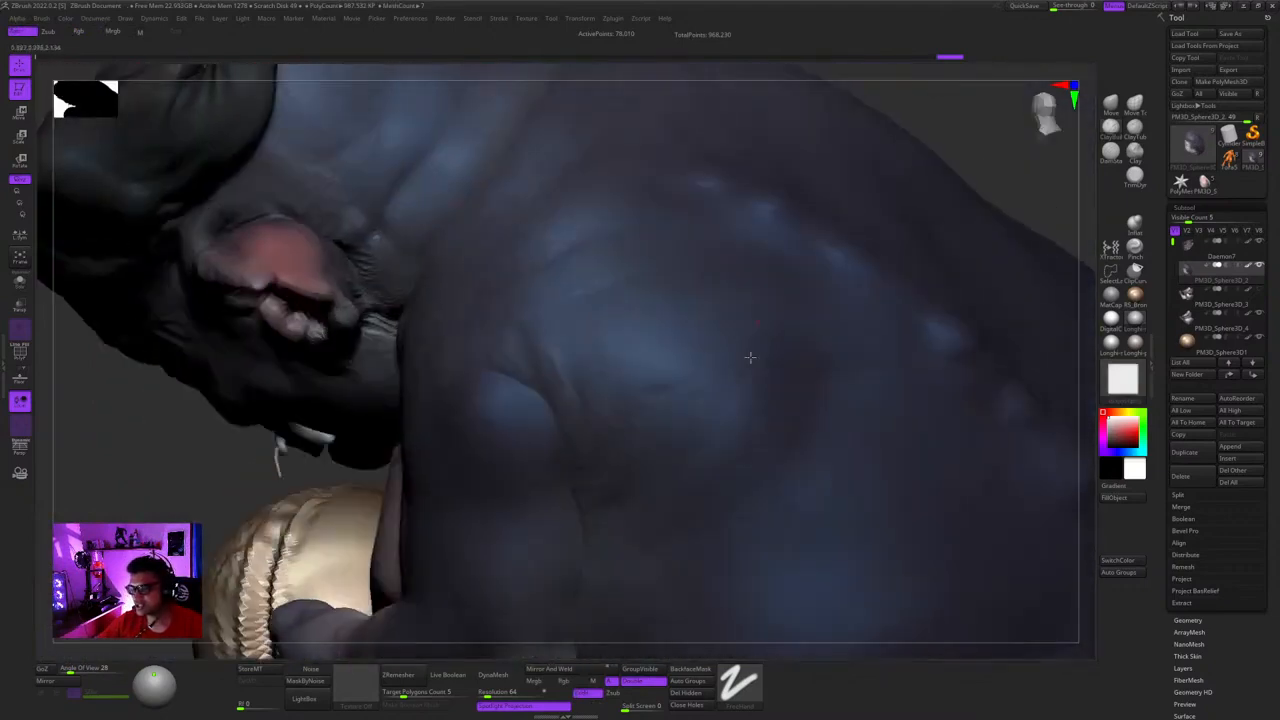
{"action": "mouse_move", "coordinate": [750, 357]}
{"action": "right_mouse_down"}
{"action": "mouse_move", "coordinate": [743, 323]}
{"action": "mouse_move", "coordinate": [794, 329]}
{"action": "mouse_move", "coordinate": [740, 380]}
{"action": "right_mouse_up"}
{"action": "right_click_drag", "start_coordinate": [816, 370], "coordinate": [742, 474]}
{"action": "right_click", "coordinate": [742, 474]}
{"action": "right_click_drag", "start_coordinate": [765, 340], "coordinate": [735, 300]}
- Check the whole figure from the front and select the head subtool Daemon7 at the brow
{"action": "right_click_drag", "start_coordinate": [735, 300], "coordinate": [763, 297], "text": "shift"}
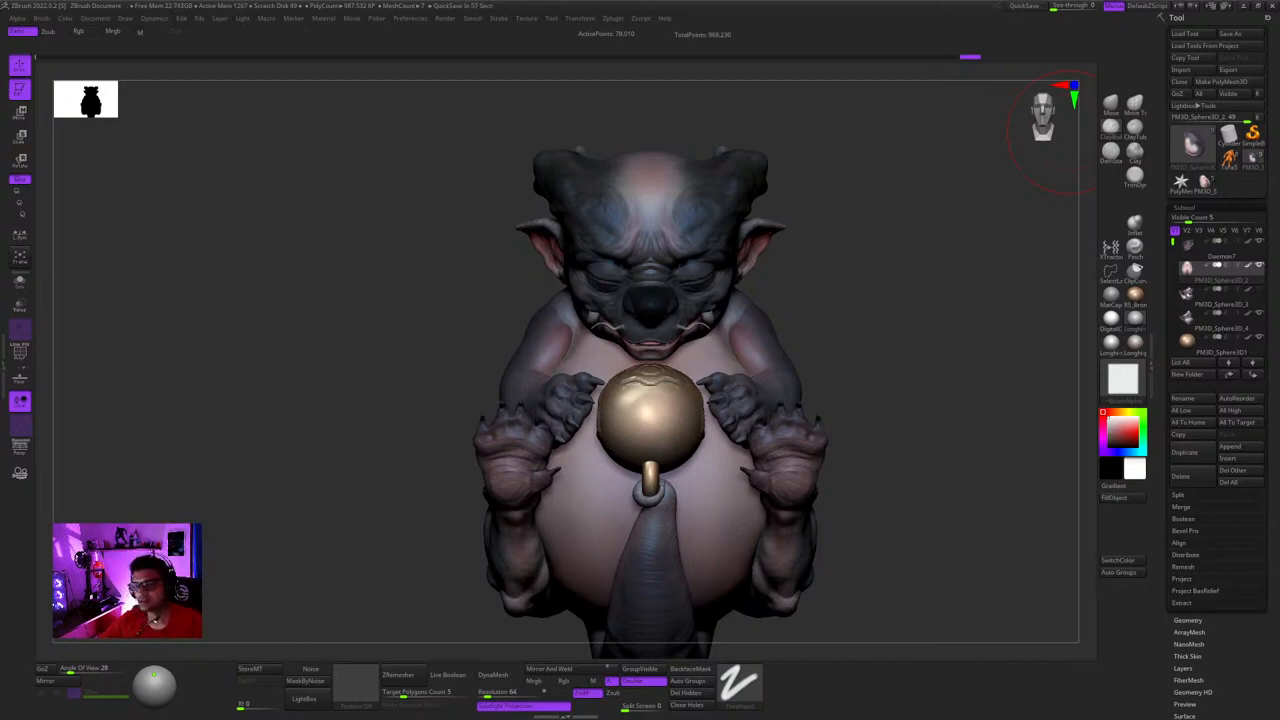
{"action": "mouse_move", "coordinate": [647, 242]}
{"action": "right_mouse_down", "text": "ctrl"}
{"action": "mouse_move", "coordinate": [660, 300]}
{"action": "mouse_move", "coordinate": [693, 310]}
{"action": "mouse_move", "coordinate": [705, 352]}
{"action": "mouse_move", "coordinate": [740, 335]}
{"action": "mouse_move", "coordinate": [743, 318]}
{"action": "mouse_move", "coordinate": [749, 335]}
{"action": "right_mouse_up", "text": "ctrl"}
{"action": "right_click", "coordinate": [748, 318]}
{"action": "mouse_move", "coordinate": [747, 290]}
{"action": "right_mouse_down"}
{"action": "mouse_move", "coordinate": [743, 329]}
{"action": "mouse_move", "coordinate": [742, 285]}
{"action": "right_mouse_up"}
{"action": "right_click", "coordinate": [737, 272]}
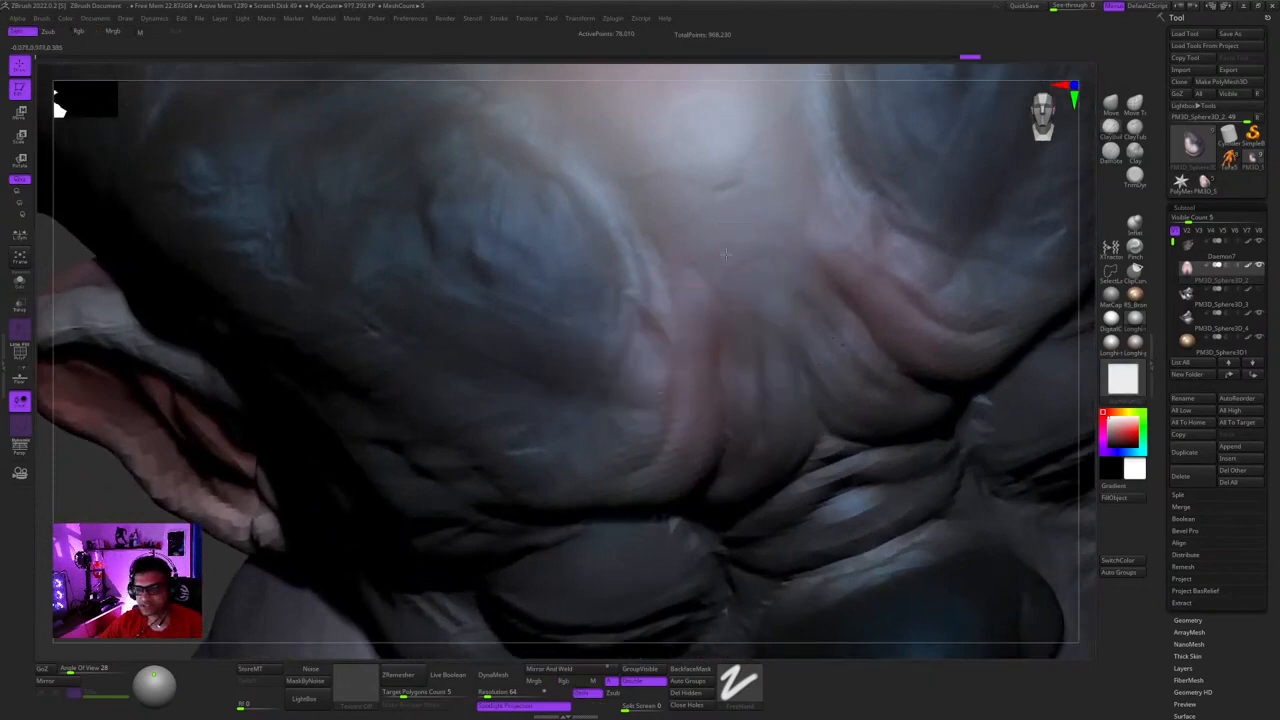
{"action": "left_click", "coordinate": [738, 292], "text": "alt"}
{"action": "key", "text": "shift+f"}
{"action": "key", "text": "shift+f"}
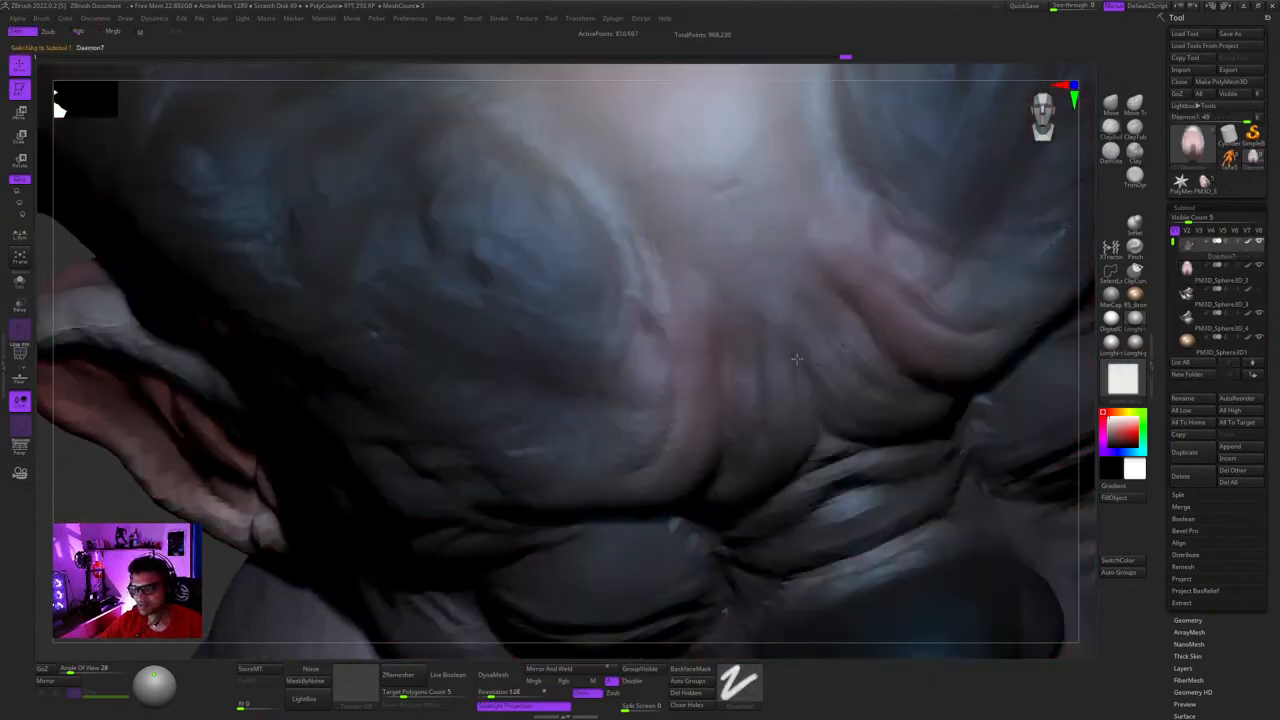
- Sculpt fine vertical wrinkles into the skin between the brows on the head subtool
{"action": "right_click_drag", "start_coordinate": [738, 292], "coordinate": [750, 341]}
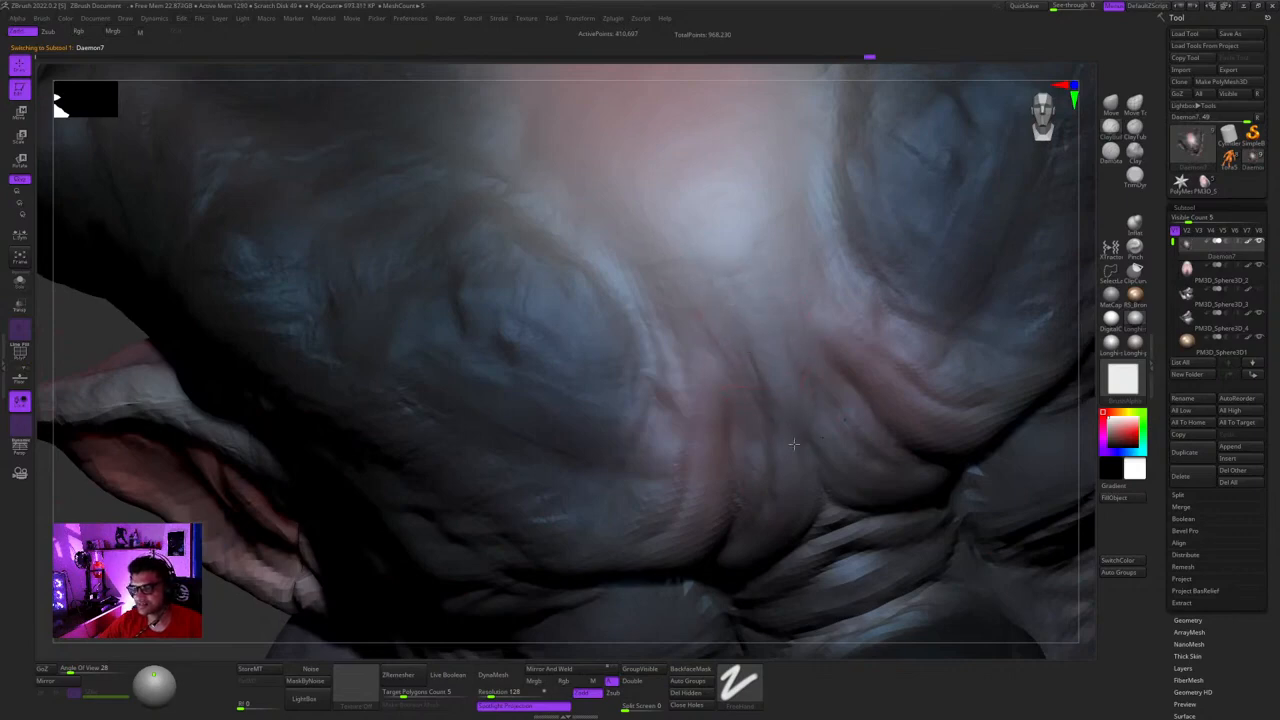
{"action": "right_click_drag", "start_coordinate": [793, 443], "coordinate": [744, 329]}
{"action": "right_click_drag", "start_coordinate": [740, 378], "coordinate": [757, 425]}
{"action": "key", "text": "space"}
{"action": "right_click_drag", "start_coordinate": [757, 355], "coordinate": [752, 406]}
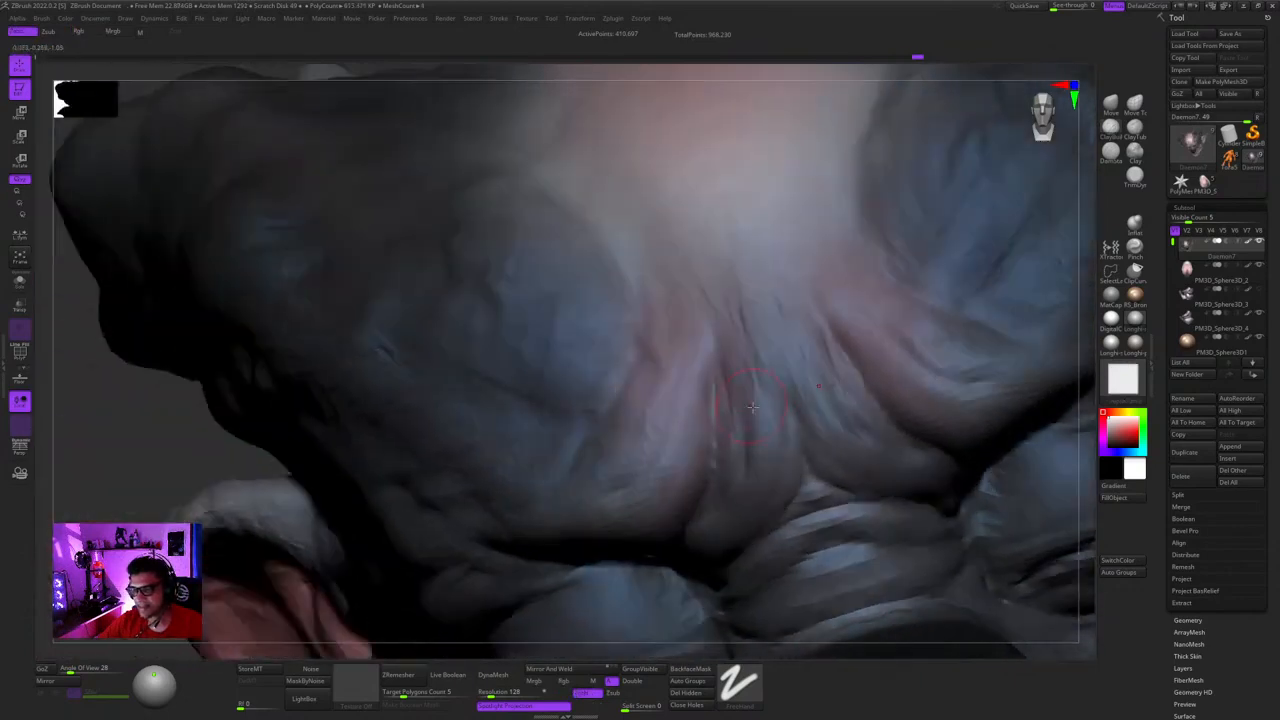
{"action": "mouse_move", "coordinate": [700, 270]}
{"action": "right_mouse_down"}
{"action": "mouse_move", "coordinate": [736, 410]}
{"action": "mouse_move", "coordinate": [723, 223]}
{"action": "mouse_move", "coordinate": [778, 330]}
{"action": "mouse_move", "coordinate": [743, 270]}
{"action": "mouse_move", "coordinate": [731, 411]}
{"action": "right_mouse_up"}
{"action": "key", "text": "f"}
{"action": "mouse_move", "coordinate": [754, 334]}
{"action": "right_mouse_down"}
{"action": "mouse_move", "coordinate": [755, 311]}
{"action": "mouse_move", "coordinate": [894, 294]}
{"action": "mouse_move", "coordinate": [721, 319]}
{"action": "mouse_move", "coordinate": [700, 262]}
{"action": "mouse_move", "coordinate": [750, 308]}
{"action": "mouse_move", "coordinate": [711, 352]}
{"action": "mouse_move", "coordinate": [724, 297]}
{"action": "mouse_move", "coordinate": [746, 328]}
{"action": "mouse_move", "coordinate": [738, 361]}
{"action": "right_mouse_up"}
{"action": "key", "text": "space"}
- Select the body subtool PM3D_Sphere3D_2 and brush fine skin wrinkles onto the chest between head and forearm
{"action": "left_click", "coordinate": [733, 332], "text": "alt"}
{"action": "right_click", "coordinate": [746, 328]}
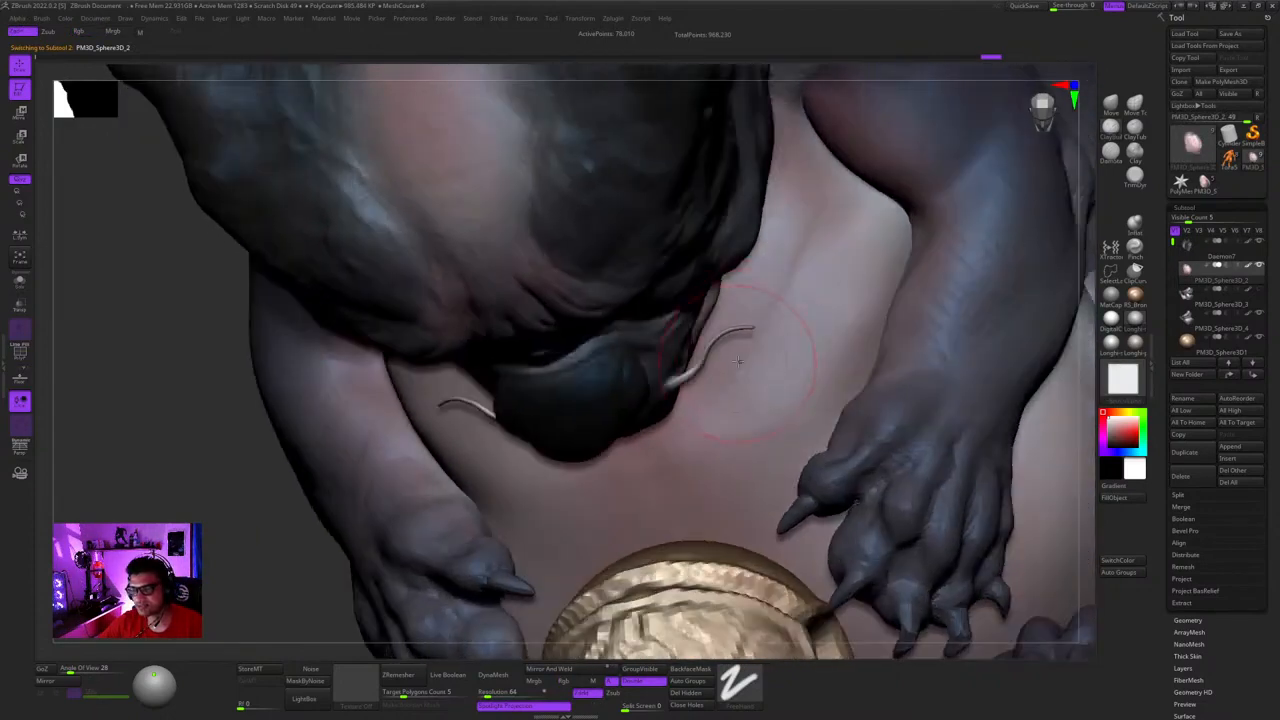
{"action": "right_click_drag", "start_coordinate": [727, 421], "coordinate": [741, 306]}
{"action": "mouse_move", "coordinate": [840, 231]}
{"action": "right_mouse_down"}
{"action": "mouse_move", "coordinate": [795, 276]}
{"action": "mouse_move", "coordinate": [813, 271]}
{"action": "mouse_move", "coordinate": [771, 257]}
{"action": "right_mouse_up"}
{"action": "left_click_drag", "start_coordinate": [771, 257], "coordinate": [808, 226]}
{"action": "right_click_drag", "start_coordinate": [808, 226], "coordinate": [817, 216]}
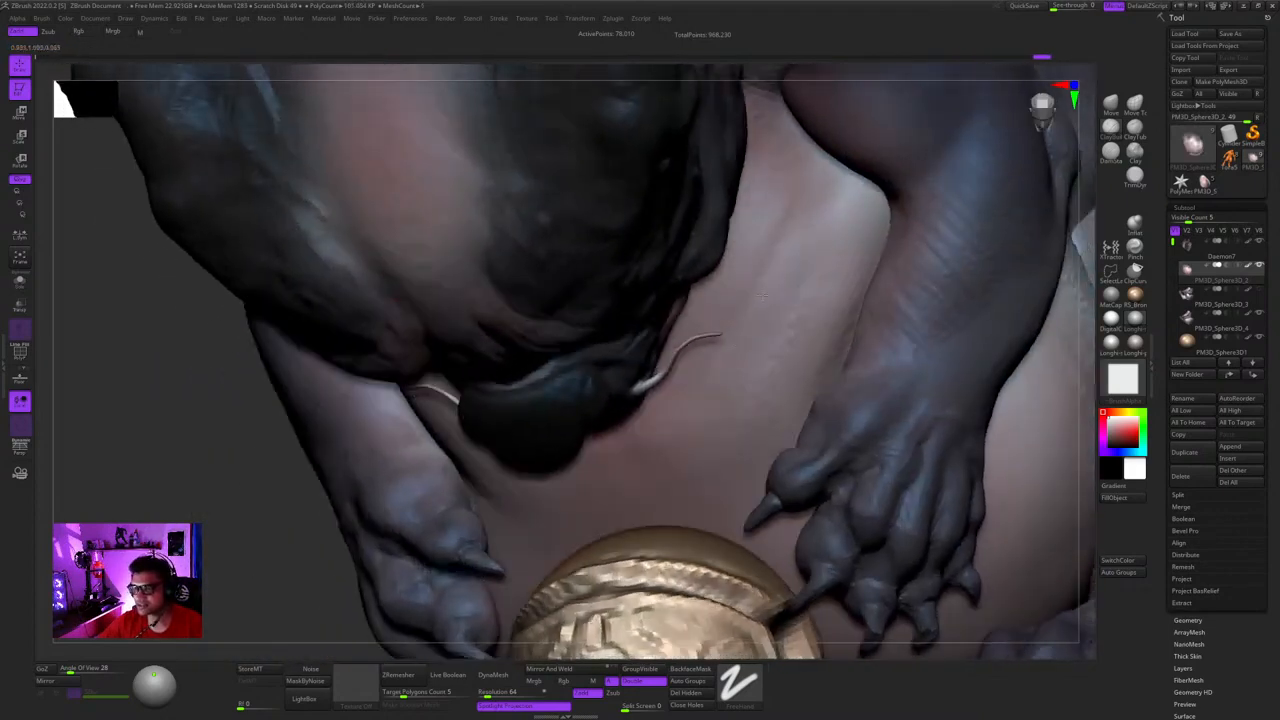
{"action": "mouse_move", "coordinate": [734, 378]}
{"action": "right_mouse_down", "text": "ctrl"}
{"action": "mouse_move", "coordinate": [735, 340]}
{"action": "mouse_move", "coordinate": [690, 350]}
{"action": "right_mouse_up", "text": "ctrl"}
{"action": "left_click_drag", "start_coordinate": [690, 350], "coordinate": [700, 345]}
{"action": "right_click_drag", "start_coordinate": [700, 345], "coordinate": [750, 300]}
{"action": "right_click_drag", "start_coordinate": [750, 300], "coordinate": [760, 324], "text": "ctrl"}
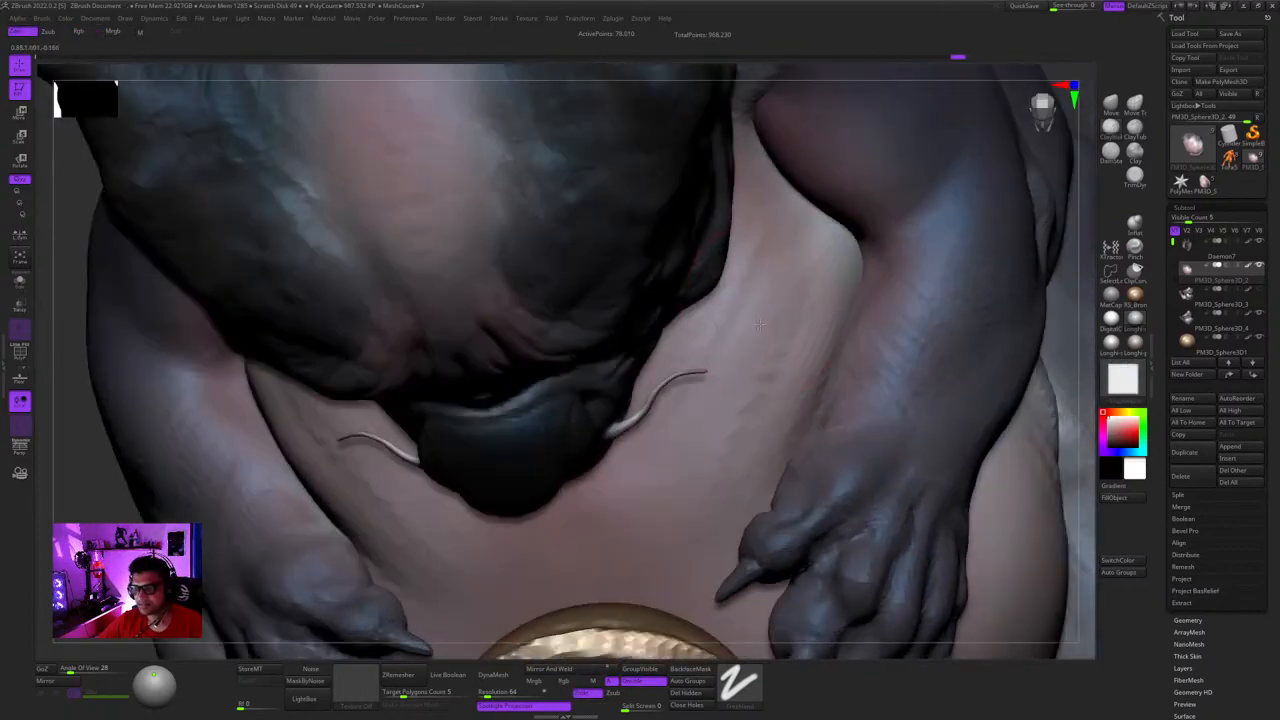
{"action": "left_click_drag", "start_coordinate": [790, 347], "coordinate": [832, 266]}
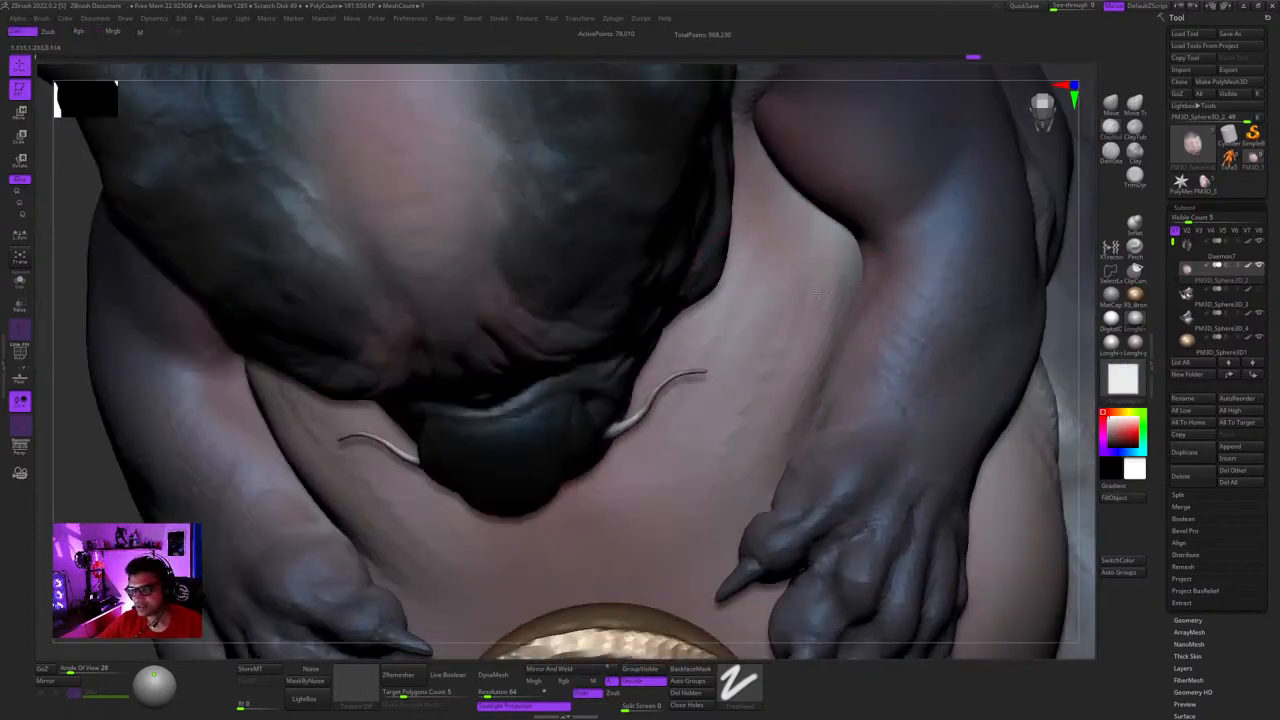
- Brush more skin texture onto the side of the chest beside the upper arm and undo the last stroke
{"action": "right_click", "coordinate": [780, 347]}
{"action": "right_click_drag", "start_coordinate": [730, 497], "coordinate": [796, 383]}
{"action": "right_click", "coordinate": [789, 357]}
{"action": "left_click", "coordinate": [778, 433]}
{"action": "right_click", "coordinate": [802, 310]}
{"action": "mouse_move", "coordinate": [830, 321]}
{"action": "right_mouse_down"}
{"action": "mouse_move", "coordinate": [815, 345]}
{"action": "mouse_move", "coordinate": [832, 325]}
{"action": "right_mouse_up"}
{"action": "mouse_move", "coordinate": [765, 432]}
{"action": "right_mouse_down"}
{"action": "mouse_move", "coordinate": [797, 323]}
{"action": "mouse_move", "coordinate": [728, 350]}
{"action": "mouse_move", "coordinate": [668, 350]}
{"action": "mouse_move", "coordinate": [788, 345]}
{"action": "mouse_move", "coordinate": [757, 414]}
{"action": "mouse_move", "coordinate": [706, 311]}
{"action": "mouse_move", "coordinate": [704, 385]}
{"action": "right_mouse_up"}
{"action": "key", "text": "ctrl+z"}
- Set the brush to Zadd and sculpt skin strokes on the chest below the tusk
{"action": "right_click", "coordinate": [706, 312]}
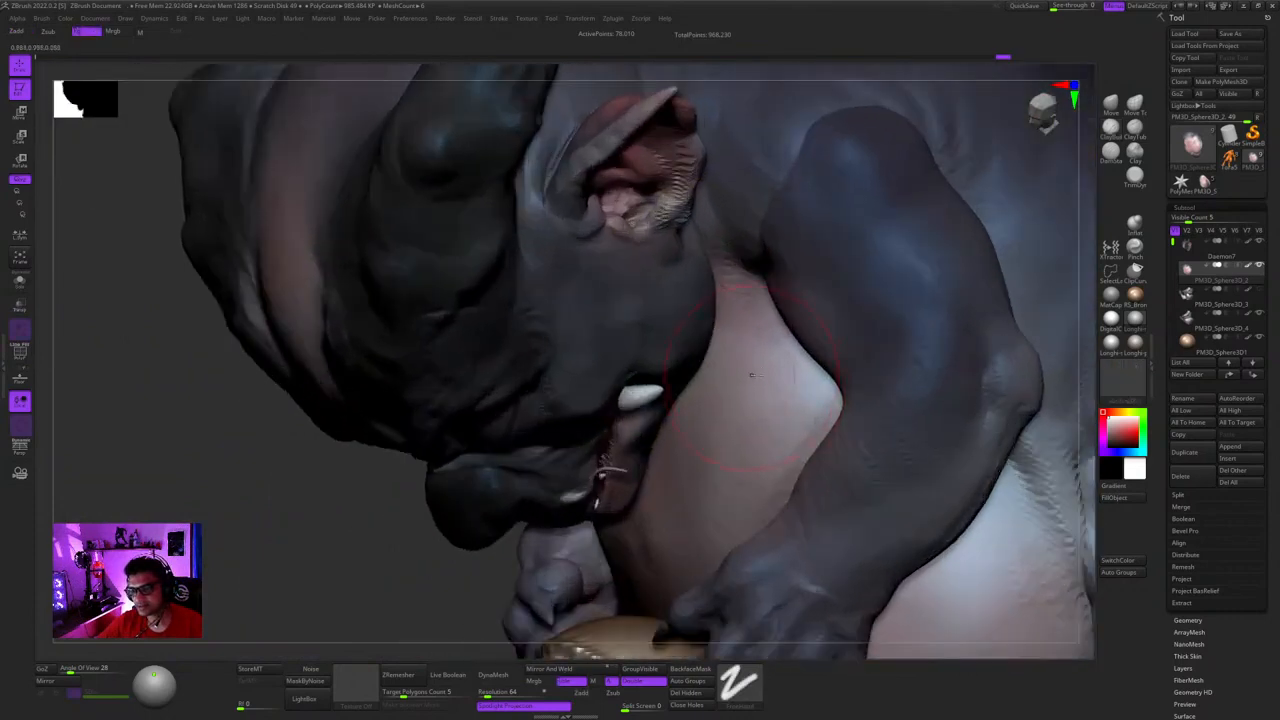
{"action": "right_click", "coordinate": [740, 345]}
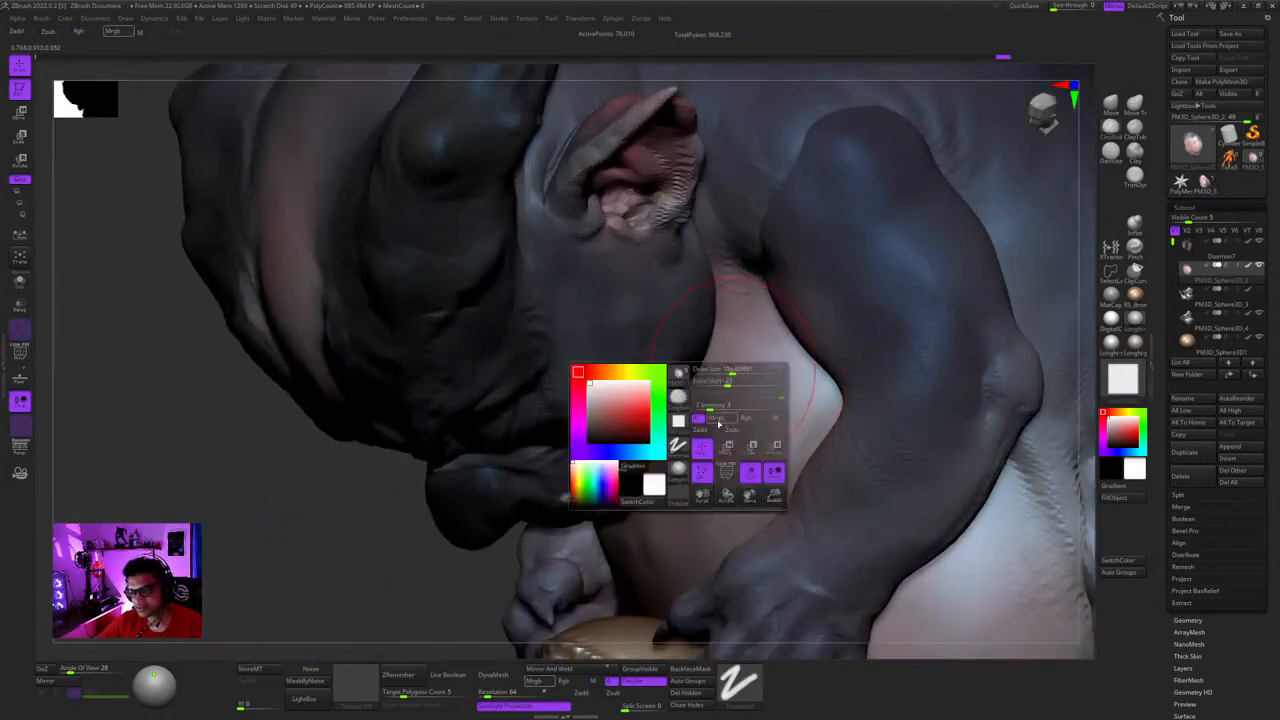
{"action": "left_click", "coordinate": [705, 430]}
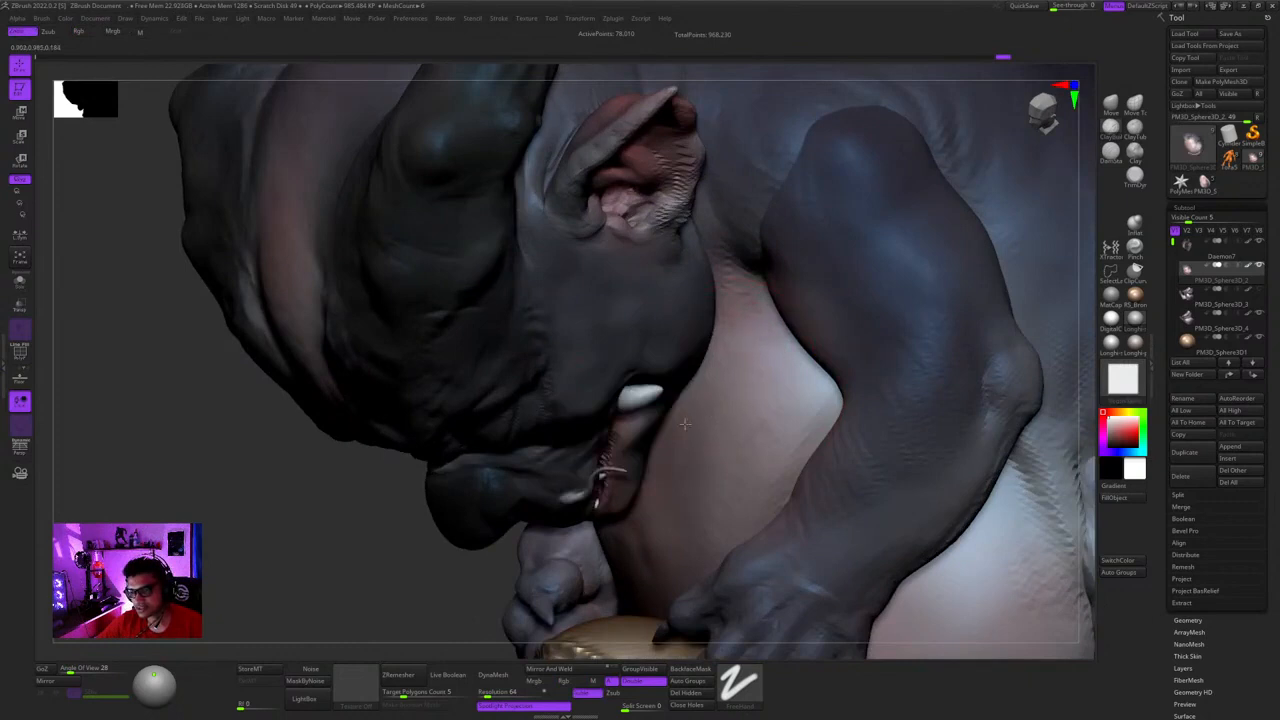
{"action": "left_click_drag", "start_coordinate": [685, 424], "coordinate": [750, 333]}
{"action": "mouse_move", "coordinate": [757, 332]}
{"action": "right_mouse_down"}
{"action": "mouse_move", "coordinate": [716, 318]}
{"action": "mouse_move", "coordinate": [737, 341]}
{"action": "mouse_move", "coordinate": [762, 330]}
{"action": "mouse_move", "coordinate": [771, 287]}
{"action": "right_mouse_up"}
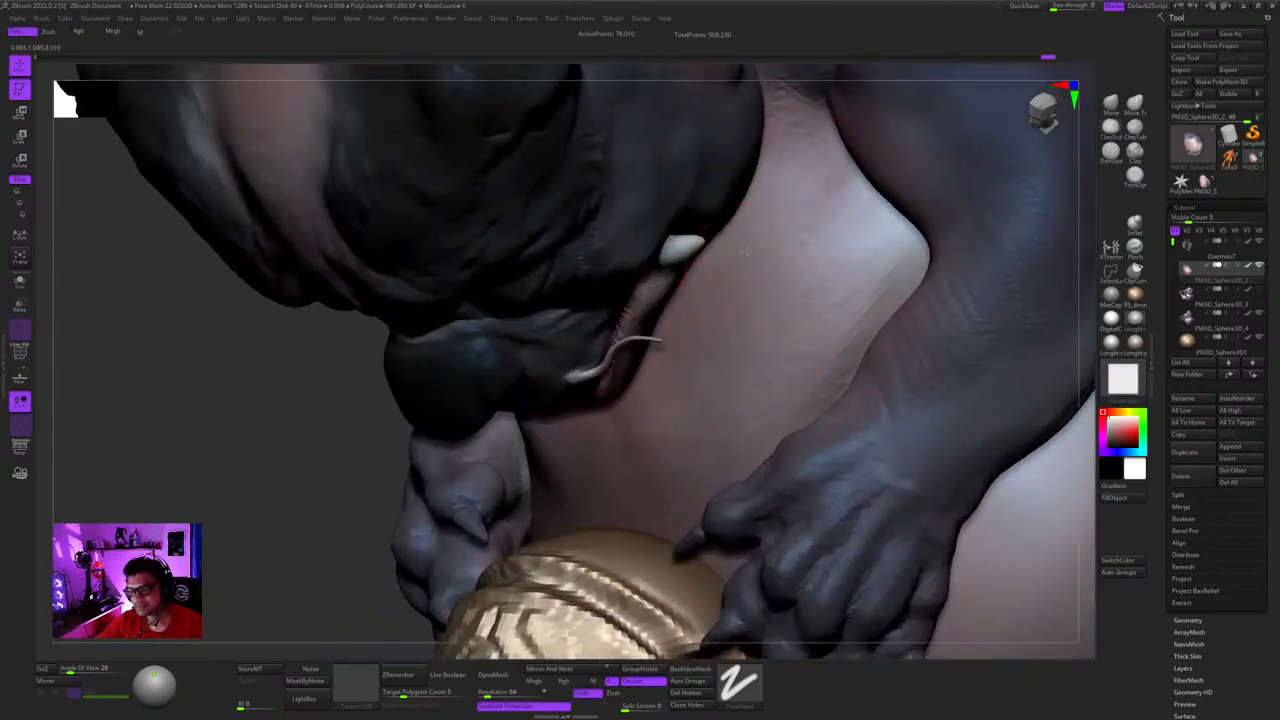
- Sculpt subtle skin creases on the chest between the snout, the clawed hand and the golden orb
{"action": "mouse_move", "coordinate": [735, 375]}
{"action": "right_mouse_down"}
{"action": "mouse_move", "coordinate": [756, 313]}
{"action": "mouse_move", "coordinate": [813, 297]}
{"action": "right_mouse_up"}
{"action": "mouse_move", "coordinate": [737, 353]}
{"action": "right_mouse_down"}
{"action": "mouse_move", "coordinate": [671, 329]}
{"action": "mouse_move", "coordinate": [728, 410]}
{"action": "mouse_move", "coordinate": [705, 440]}
{"action": "mouse_move", "coordinate": [690, 420]}
{"action": "mouse_move", "coordinate": [802, 334]}
{"action": "right_mouse_up"}
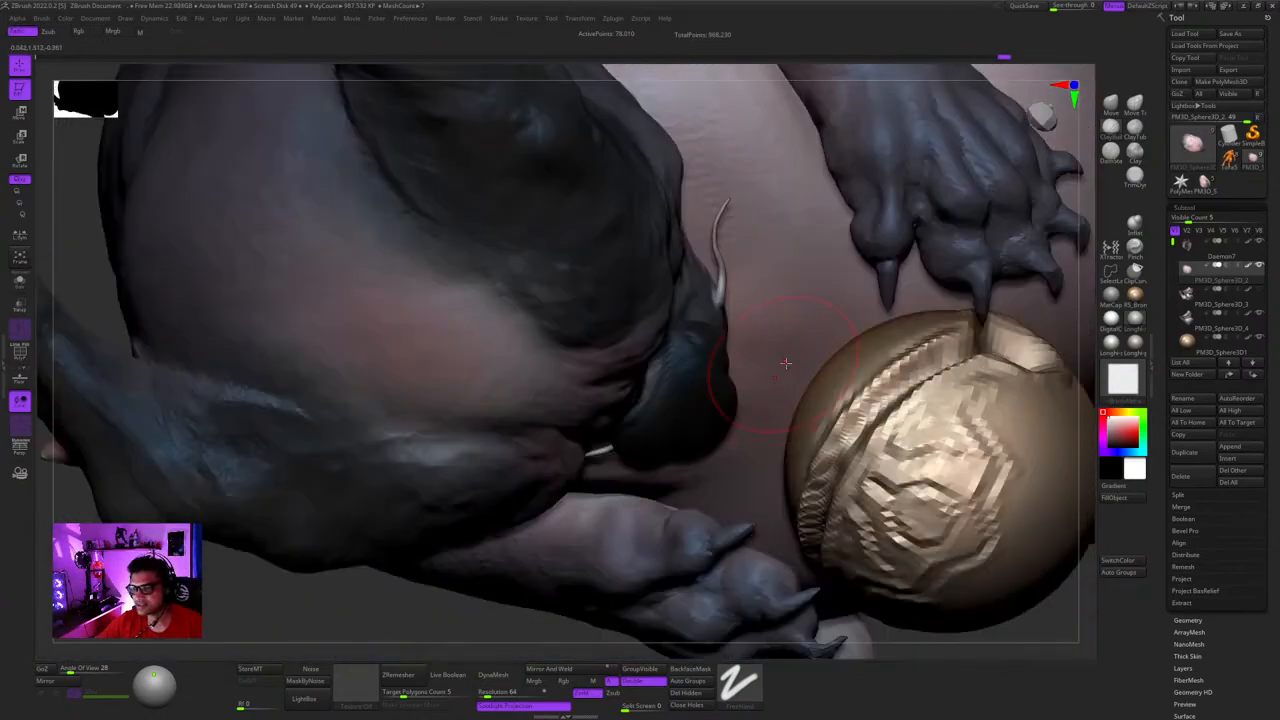
{"action": "left_click_drag", "start_coordinate": [765, 327], "coordinate": [752, 354]}
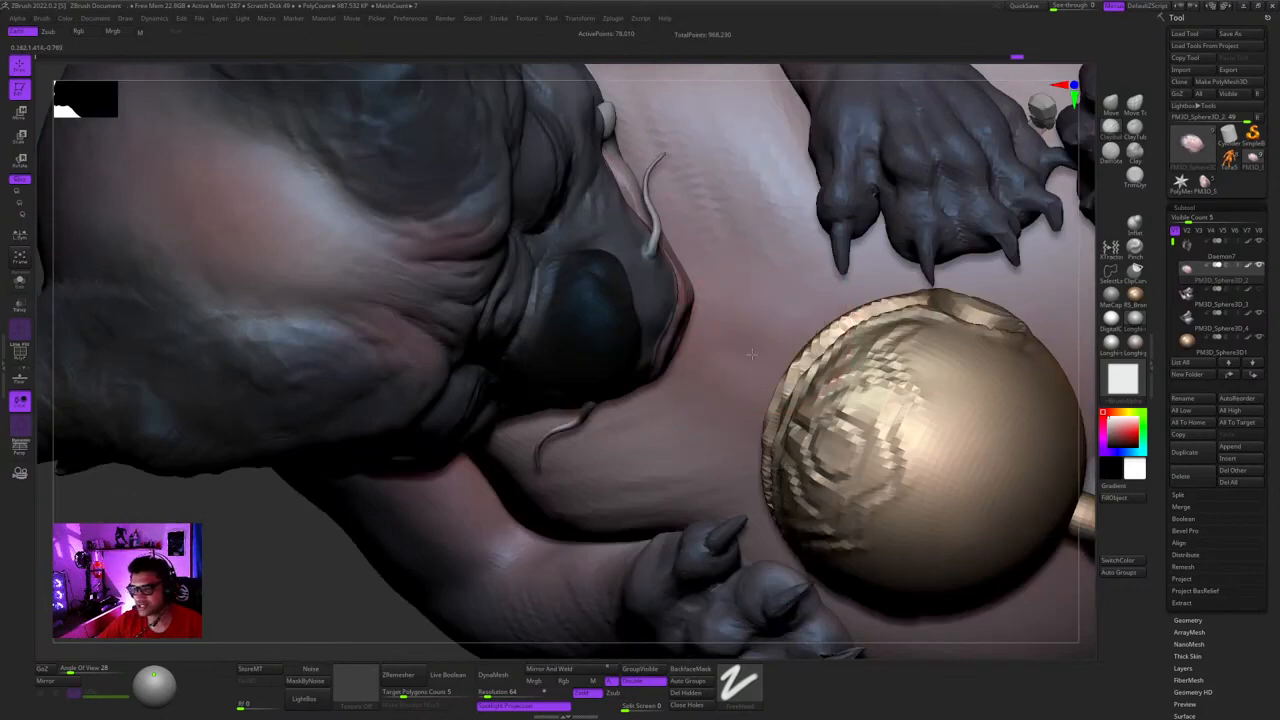
{"action": "mouse_move", "coordinate": [730, 369]}
{"action": "right_mouse_down"}
{"action": "mouse_move", "coordinate": [677, 240]}
{"action": "mouse_move", "coordinate": [669, 325]}
{"action": "right_mouse_up"}
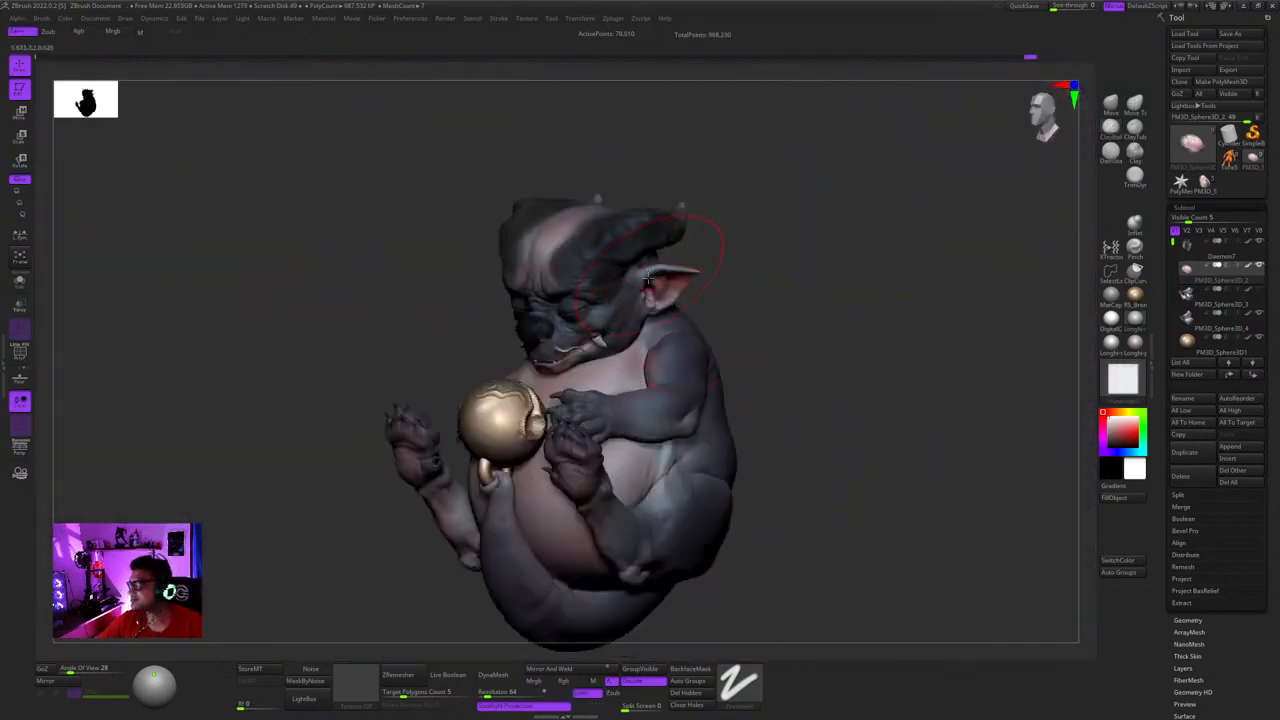
- Sculpt skin folds on the chest under the jaw, beside the opposite forearm
{"action": "right_click_drag", "start_coordinate": [648, 280], "coordinate": [597, 330]}
{"action": "key", "text": "space"}
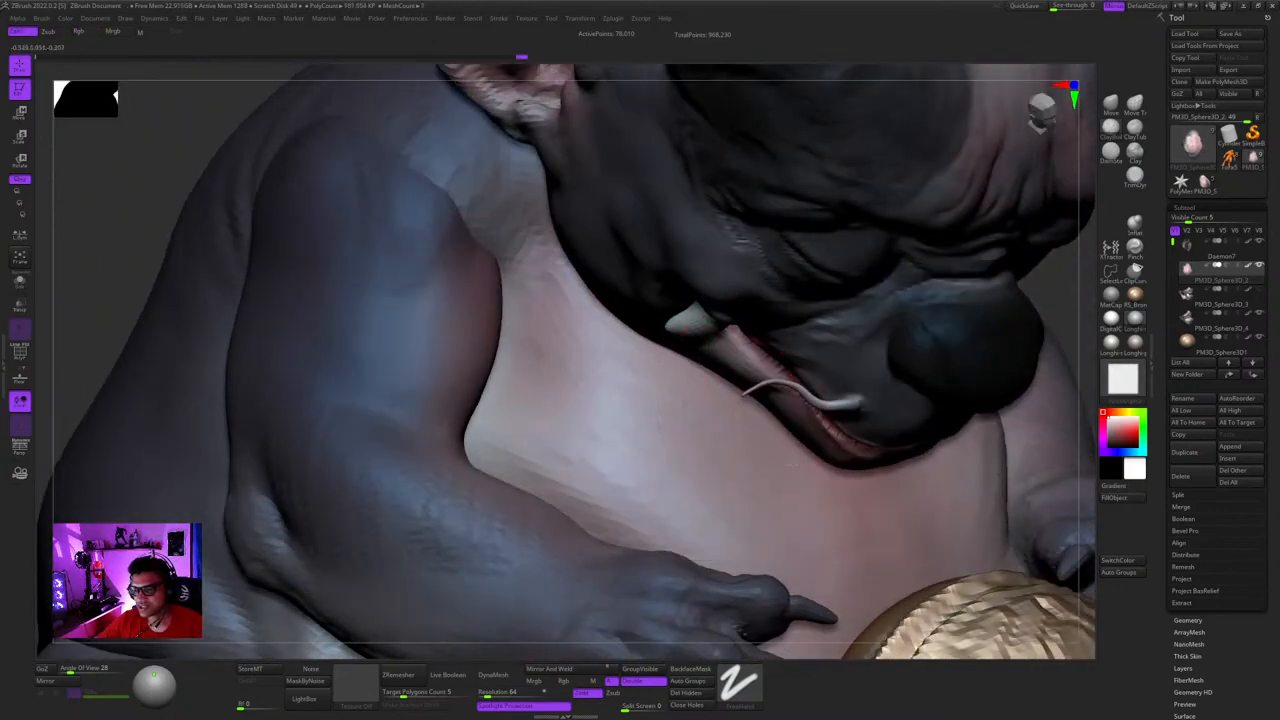
{"action": "mouse_move", "coordinate": [757, 435]}
{"action": "right_mouse_down"}
{"action": "mouse_move", "coordinate": [690, 365]}
{"action": "mouse_move", "coordinate": [674, 400]}
{"action": "right_mouse_up"}
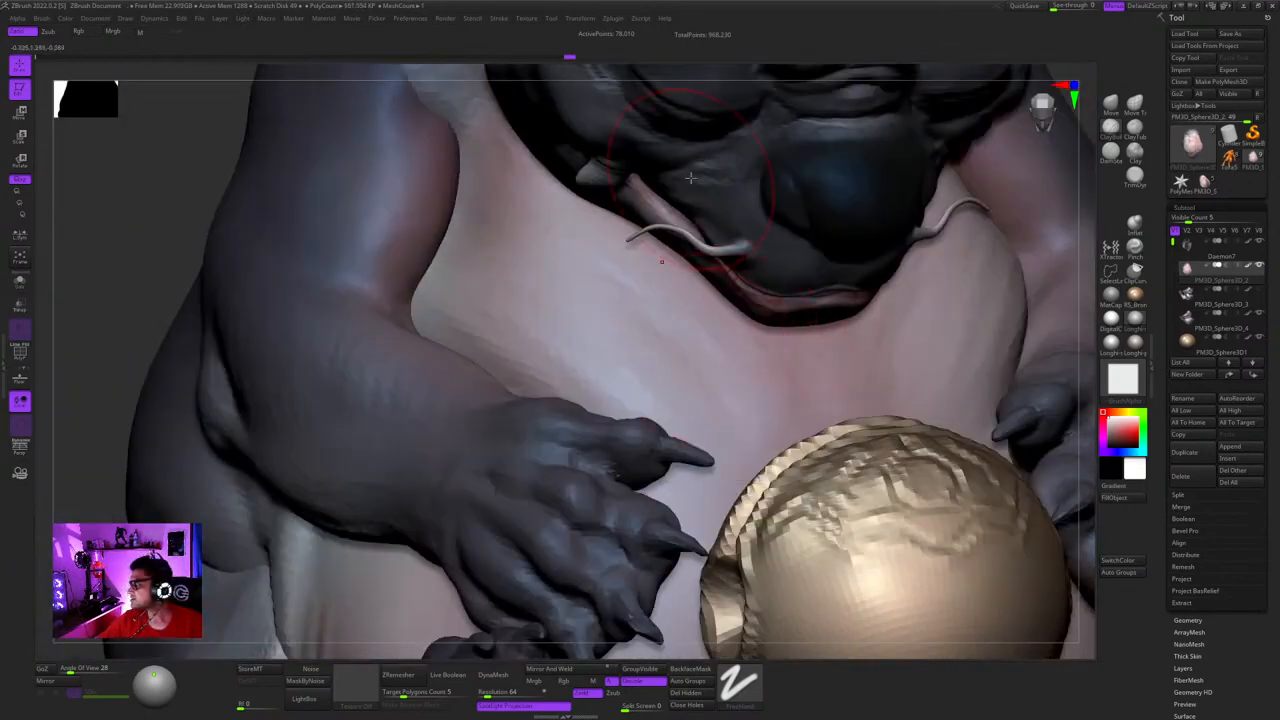
{"action": "right_click_drag", "start_coordinate": [705, 320], "coordinate": [737, 300]}
- Examine the chest and the whole figure from the side and front, toggling the polyframe
{"action": "key", "text": "shift+f"}
{"action": "key", "text": "shift+f"}
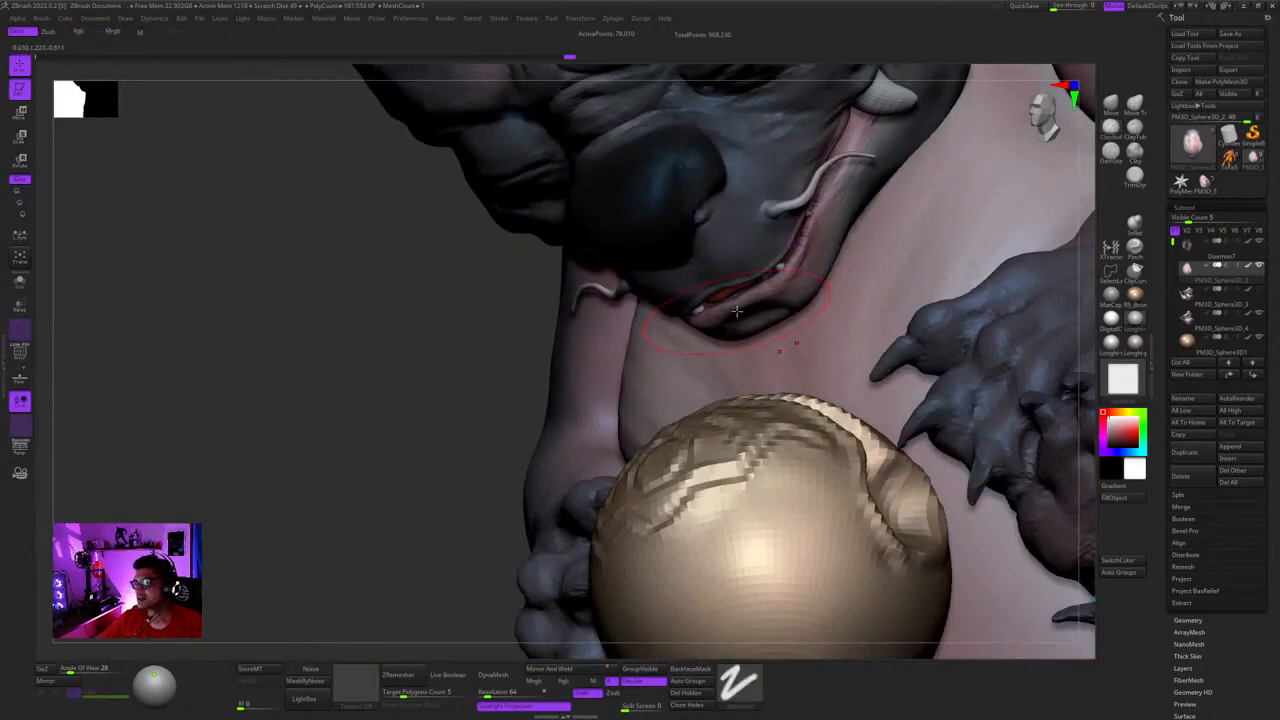
{"action": "key", "text": "shift+f"}
{"action": "key", "text": "shift+f"}
{"action": "key", "text": "f"}
{"action": "key", "text": "shift+f"}
{"action": "key", "text": "shift+f"}
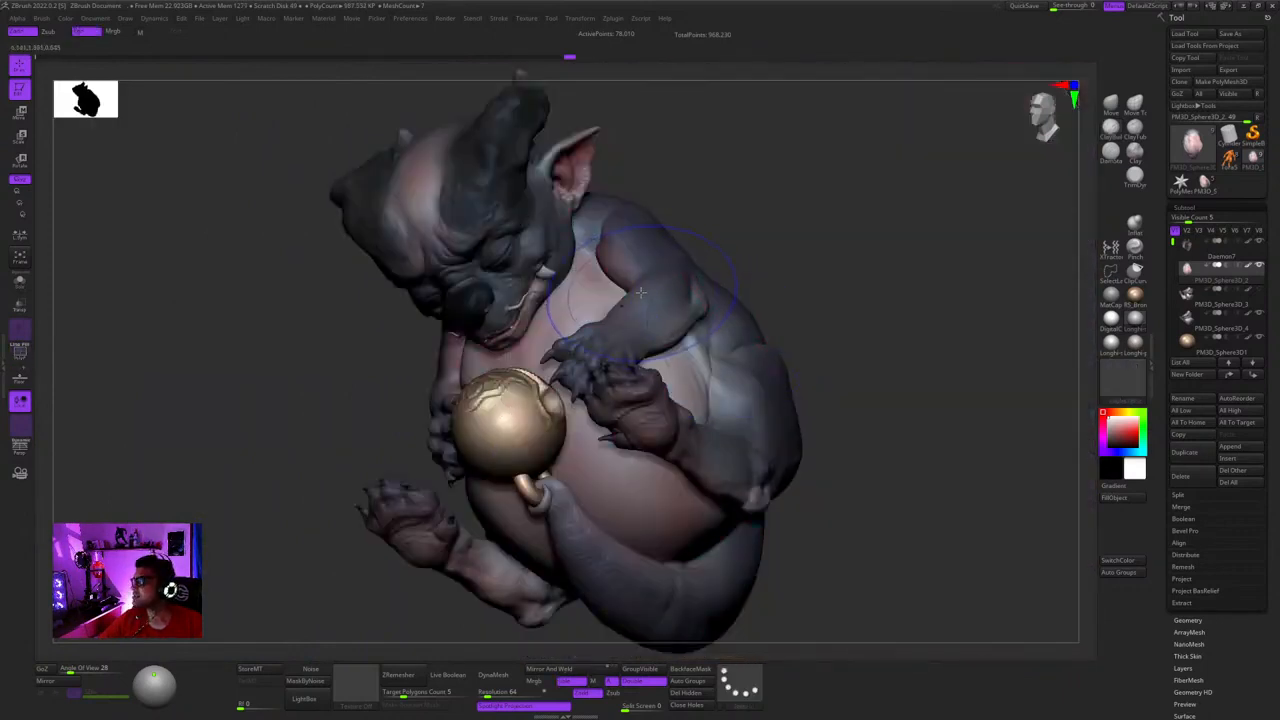
{"action": "right_click_drag", "start_coordinate": [638, 268], "coordinate": [663, 252], "text": "shift"}
{"action": "key", "text": "shift+f"}
{"action": "key", "text": "shift+f"}
{"action": "key", "text": "f"}
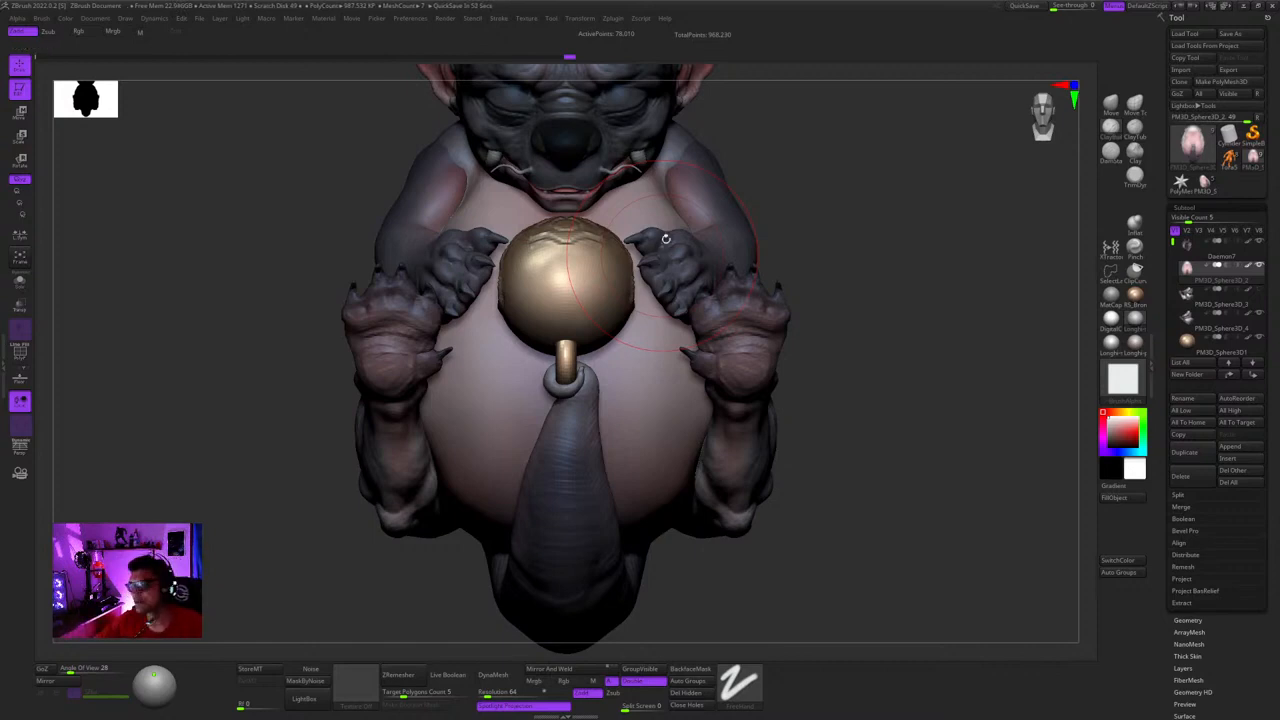
- Sculpt additional skin strokes on the chest above the clawed hand, below the whisker
{"action": "left_click_drag", "start_coordinate": [910, 275], "coordinate": [985, 390], "text": "alt"}
{"action": "mouse_move", "coordinate": [744, 297]}
{"action": "right_mouse_down"}
{"action": "mouse_move", "coordinate": [660, 305]}
{"action": "mouse_move", "coordinate": [715, 340]}
{"action": "mouse_move", "coordinate": [779, 302]}
{"action": "mouse_move", "coordinate": [765, 240]}
{"action": "right_mouse_up"}
{"action": "mouse_move", "coordinate": [708, 280]}
{"action": "right_mouse_down"}
{"action": "mouse_move", "coordinate": [774, 269]}
{"action": "mouse_move", "coordinate": [725, 271]}
{"action": "right_mouse_up"}
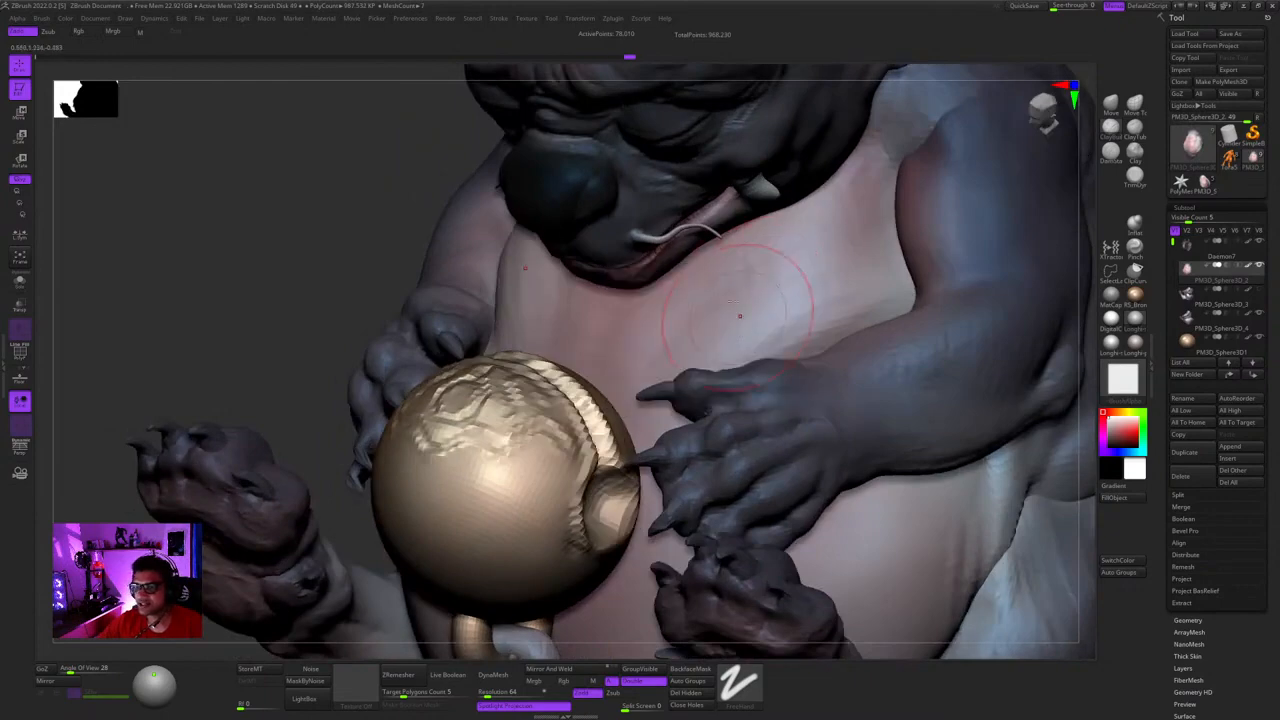
- Sculpt soft skin creases across the upper chest, between the jaw and the upper arm
{"action": "right_click_drag", "start_coordinate": [706, 315], "coordinate": [757, 298]}
{"action": "right_click", "coordinate": [671, 366]}
{"action": "mouse_move", "coordinate": [730, 245]}
{"action": "right_mouse_down"}
{"action": "mouse_move", "coordinate": [708, 263]}
{"action": "mouse_move", "coordinate": [822, 306]}
{"action": "mouse_move", "coordinate": [768, 305]}
{"action": "right_mouse_up"}
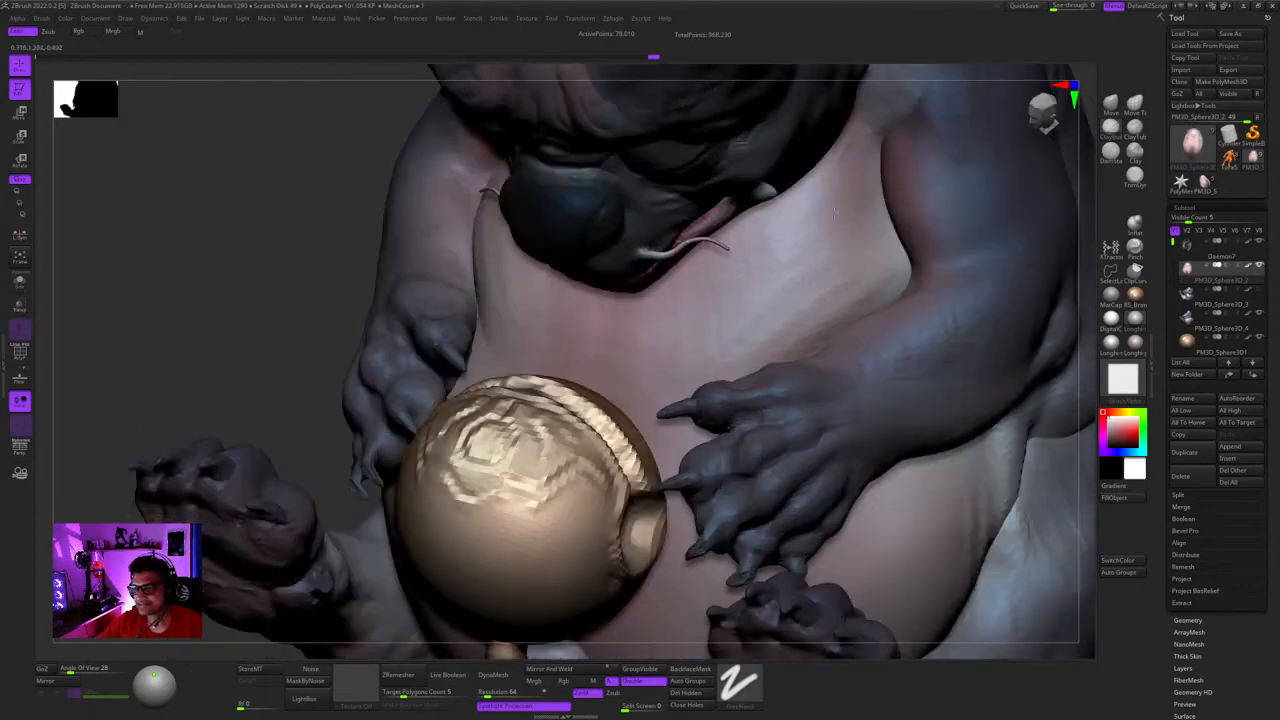
{"action": "mouse_move", "coordinate": [835, 211]}
{"action": "right_mouse_down"}
{"action": "mouse_move", "coordinate": [860, 215]}
{"action": "mouse_move", "coordinate": [853, 197]}
{"action": "right_mouse_up"}
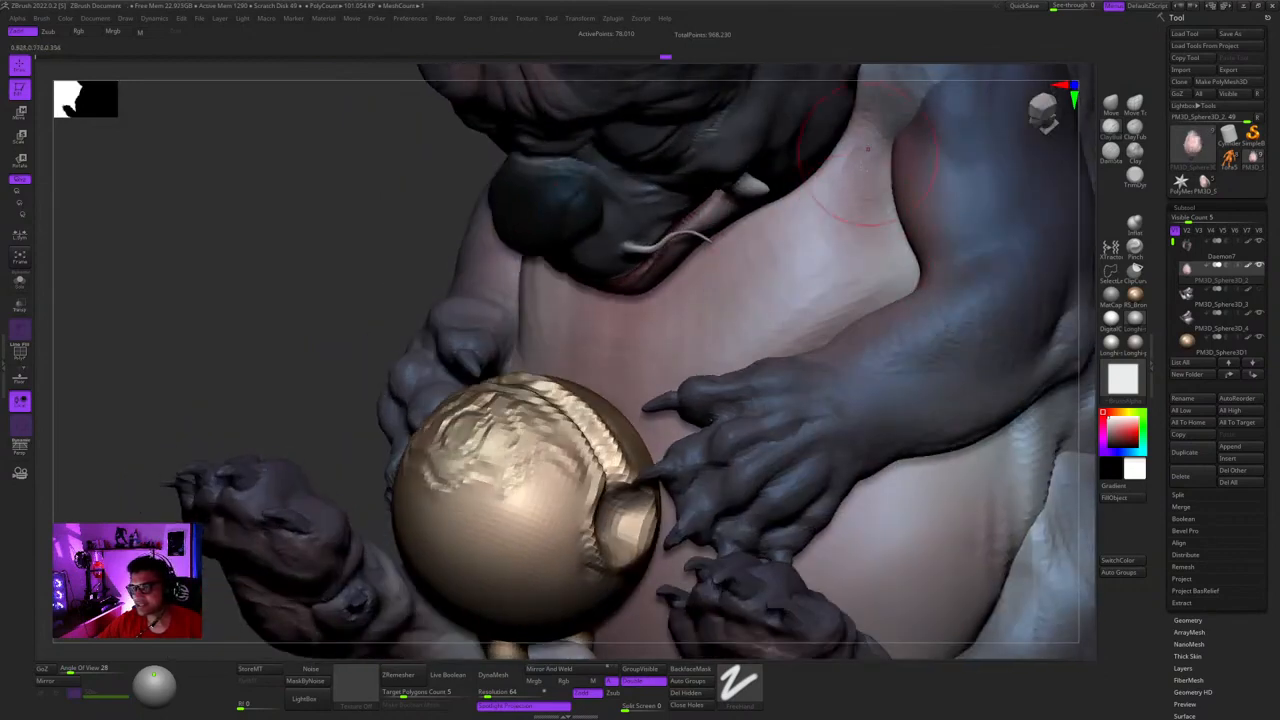
{"action": "right_click_drag", "start_coordinate": [868, 150], "coordinate": [813, 236]}
{"action": "right_click_drag", "start_coordinate": [821, 283], "coordinate": [796, 248]}
{"action": "mouse_move", "coordinate": [770, 292]}
{"action": "right_mouse_down"}
{"action": "mouse_move", "coordinate": [815, 280]}
{"action": "mouse_move", "coordinate": [815, 305]}
{"action": "right_mouse_up"}
{"action": "right_click_drag", "start_coordinate": [815, 305], "coordinate": [755, 330]}
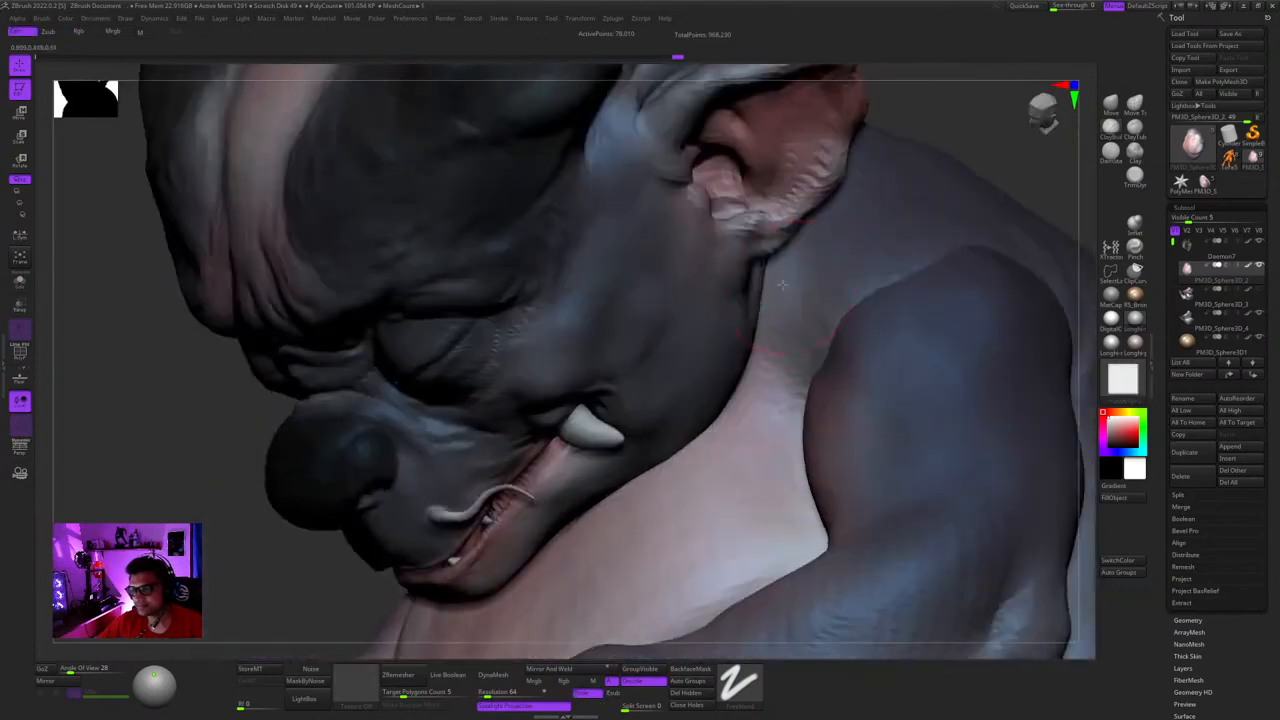
- Sculpt skin folds on the neck below the ear, where the jaw meets the shoulder
{"action": "left_click_drag", "start_coordinate": [740, 355], "coordinate": [770, 308]}
{"action": "right_click_drag", "start_coordinate": [774, 339], "coordinate": [789, 273]}
{"action": "right_click_drag", "start_coordinate": [820, 364], "coordinate": [886, 153], "text": "ctrl"}
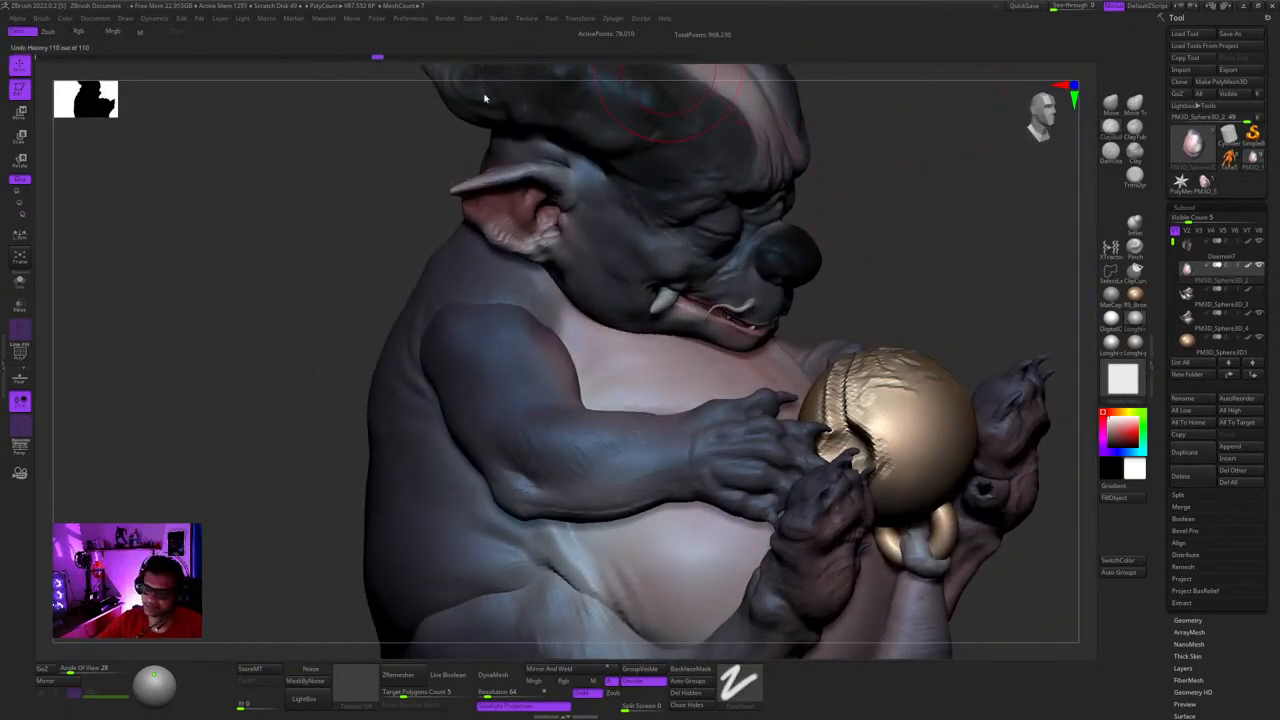
- Sculpt a stroke on the side of the belly above the thigh, accepting the removal of the 74 undo history entries
{"action": "mouse_move", "coordinate": [836, 186]}
{"action": "right_mouse_down"}
{"action": "mouse_move", "coordinate": [812, 208]}
{"action": "mouse_move", "coordinate": [794, 154]}
{"action": "right_mouse_up"}
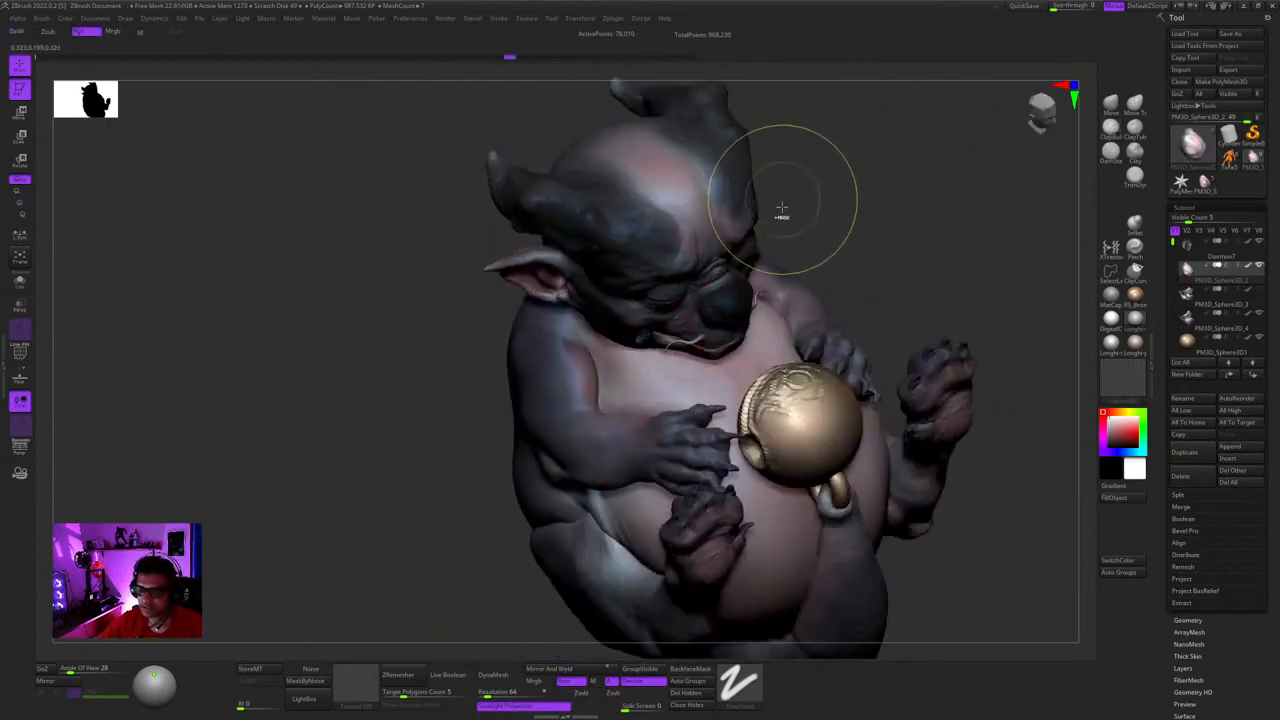
{"action": "mouse_move", "coordinate": [786, 214]}
{"action": "right_mouse_down"}
{"action": "mouse_move", "coordinate": [714, 242]}
{"action": "mouse_move", "coordinate": [786, 353]}
{"action": "right_mouse_up"}
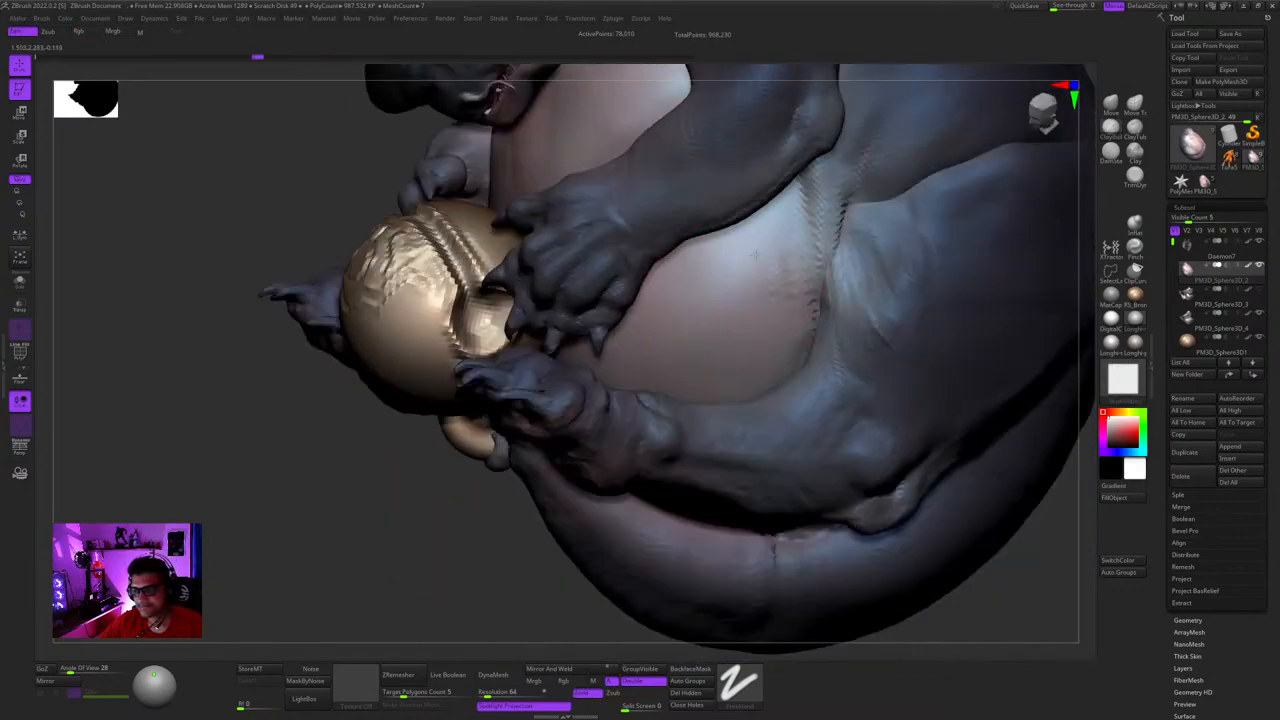
{"action": "left_click", "coordinate": [786, 353]}
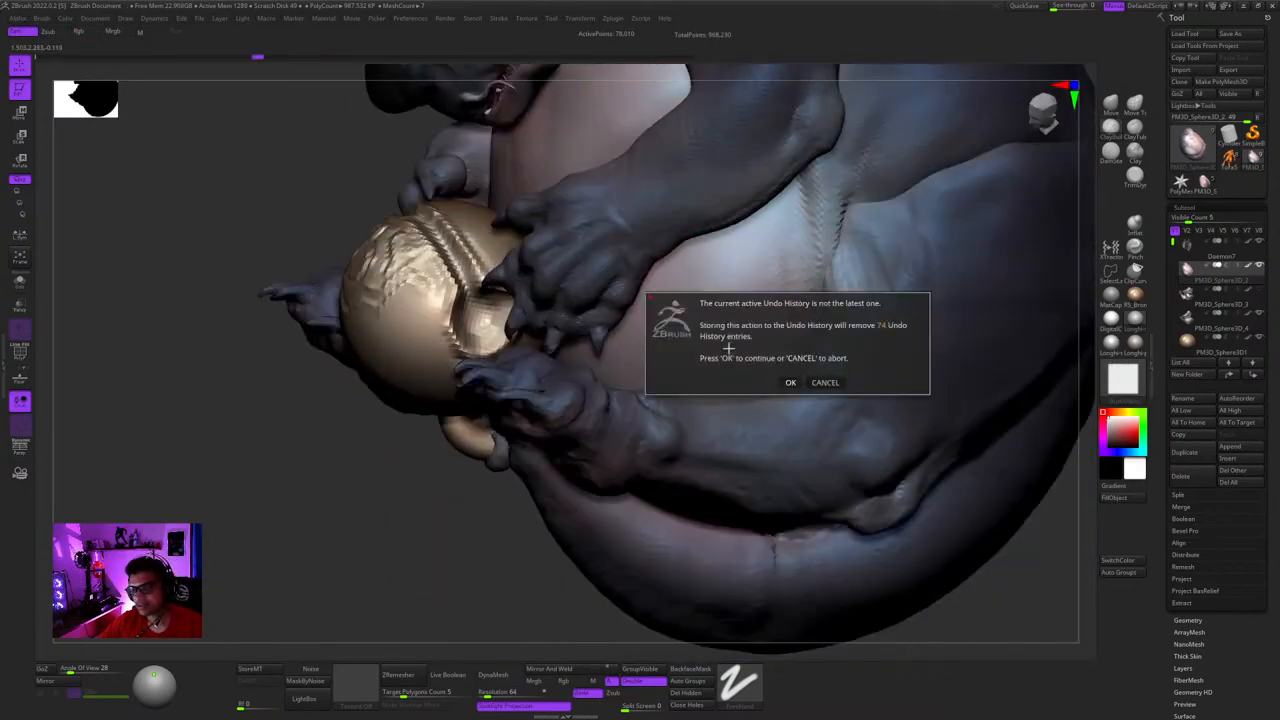
{"action": "left_click", "coordinate": [791, 383]}
{"action": "right_click_drag", "start_coordinate": [768, 378], "coordinate": [714, 240], "text": "ctrl"}
- Select the limbs subtool, show it solo and isolate the two arms in a front view
{"action": "left_click", "coordinate": [716, 231], "text": "alt"}
{"action": "key", "text": "shift+f"}
{"action": "key", "text": "shift+f"}
{"action": "key", "text": "f"}
{"action": "left_click", "coordinate": [23, 286]}
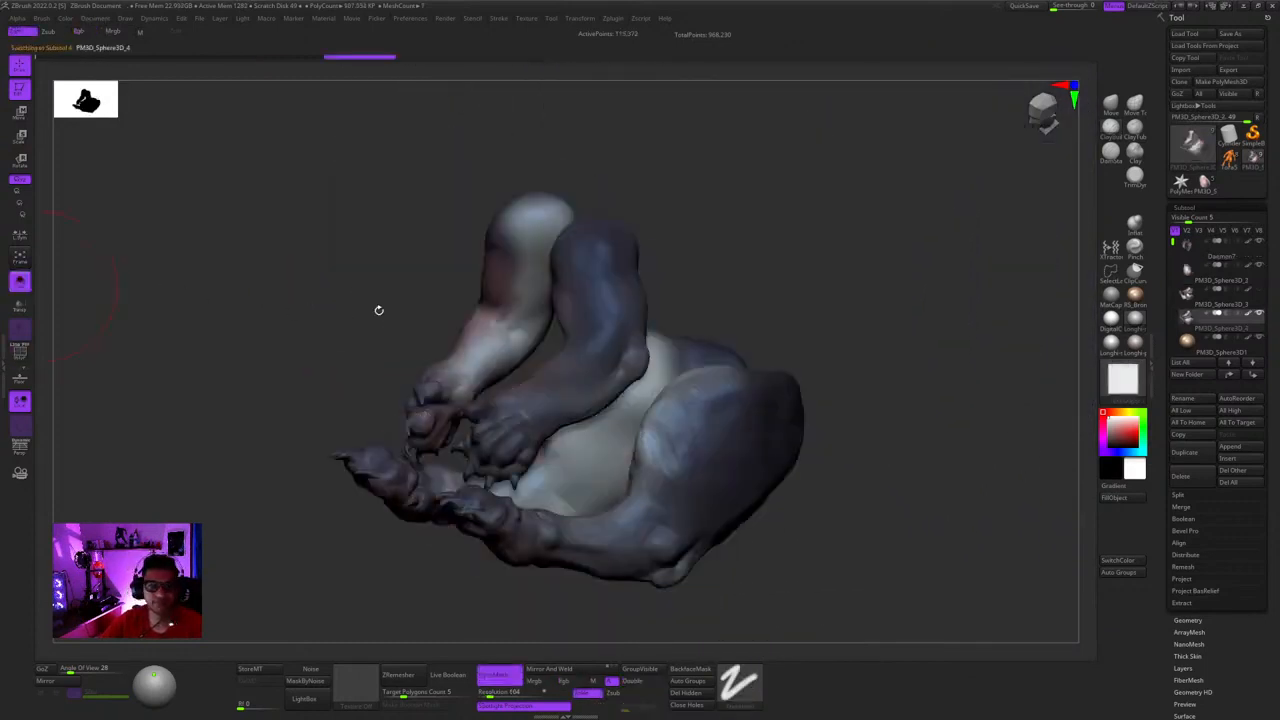
{"action": "key", "text": "shift+f"}
{"action": "left_click", "coordinate": [606, 301], "text": "ctrl+shift"}
{"action": "key", "text": "shift+f"}
{"action": "right_click_drag", "start_coordinate": [632, 284], "coordinate": [746, 286], "text": "shift"}
- Adjust the brush settings and sculpt subtle vertical skin creases over the front of the shoulder
{"action": "key", "text": "space"}
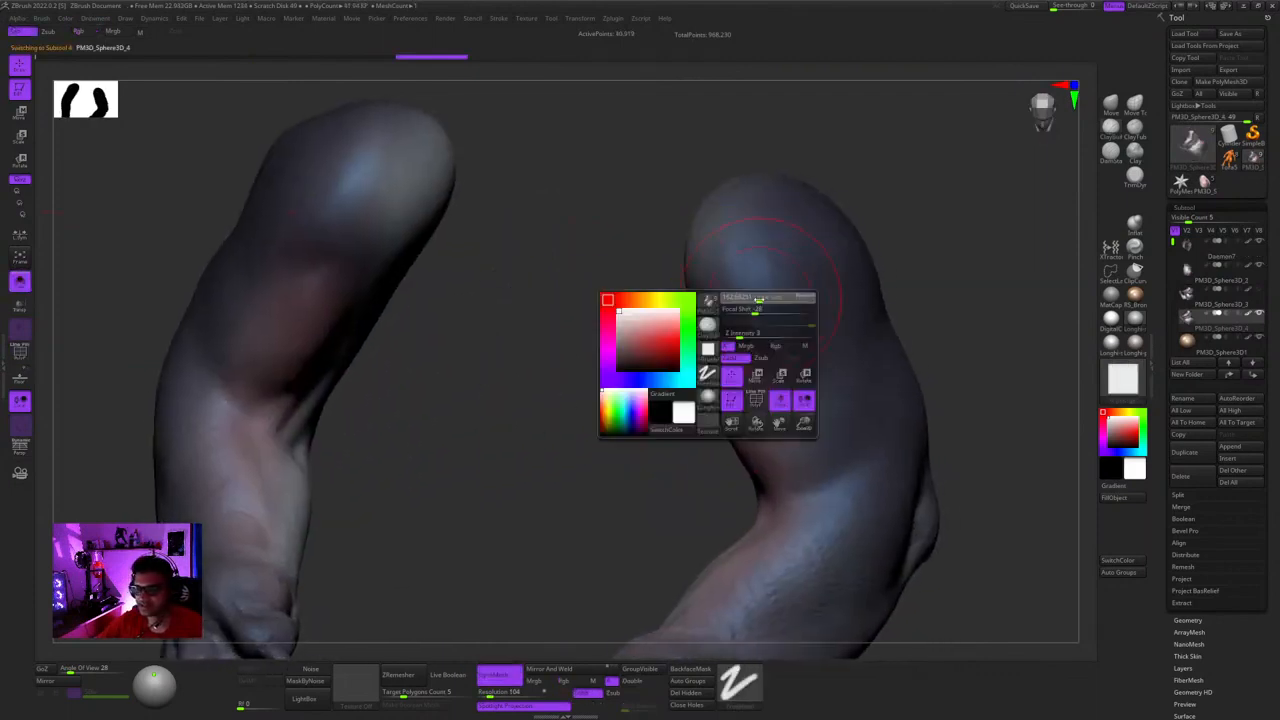
{"action": "left_click", "coordinate": [734, 359]}
{"action": "mouse_move", "coordinate": [734, 340]}
{"action": "right_mouse_down"}
{"action": "mouse_move", "coordinate": [718, 292]}
{"action": "mouse_move", "coordinate": [711, 329]}
{"action": "mouse_move", "coordinate": [672, 262]}
{"action": "right_mouse_up"}
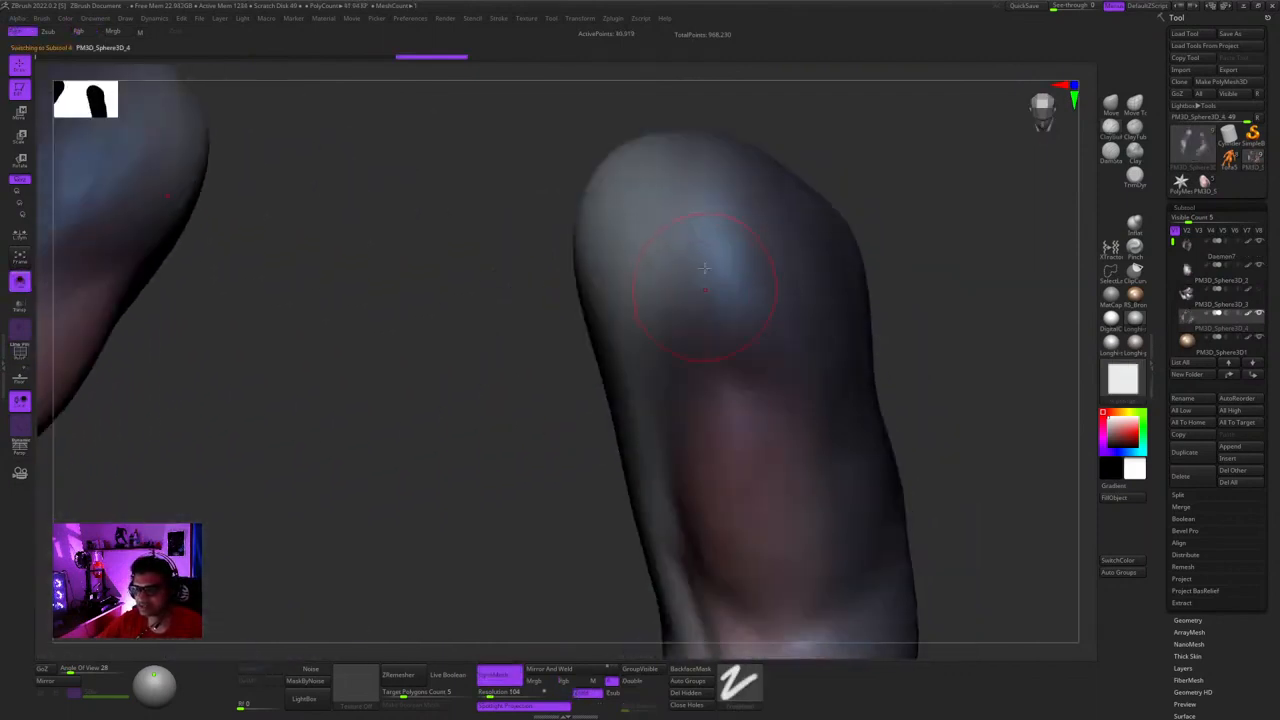
{"action": "key", "text": "space"}
{"action": "mouse_move", "coordinate": [680, 324]}
{"action": "right_mouse_down"}
{"action": "mouse_move", "coordinate": [705, 270]}
{"action": "mouse_move", "coordinate": [760, 234]}
{"action": "right_mouse_up"}
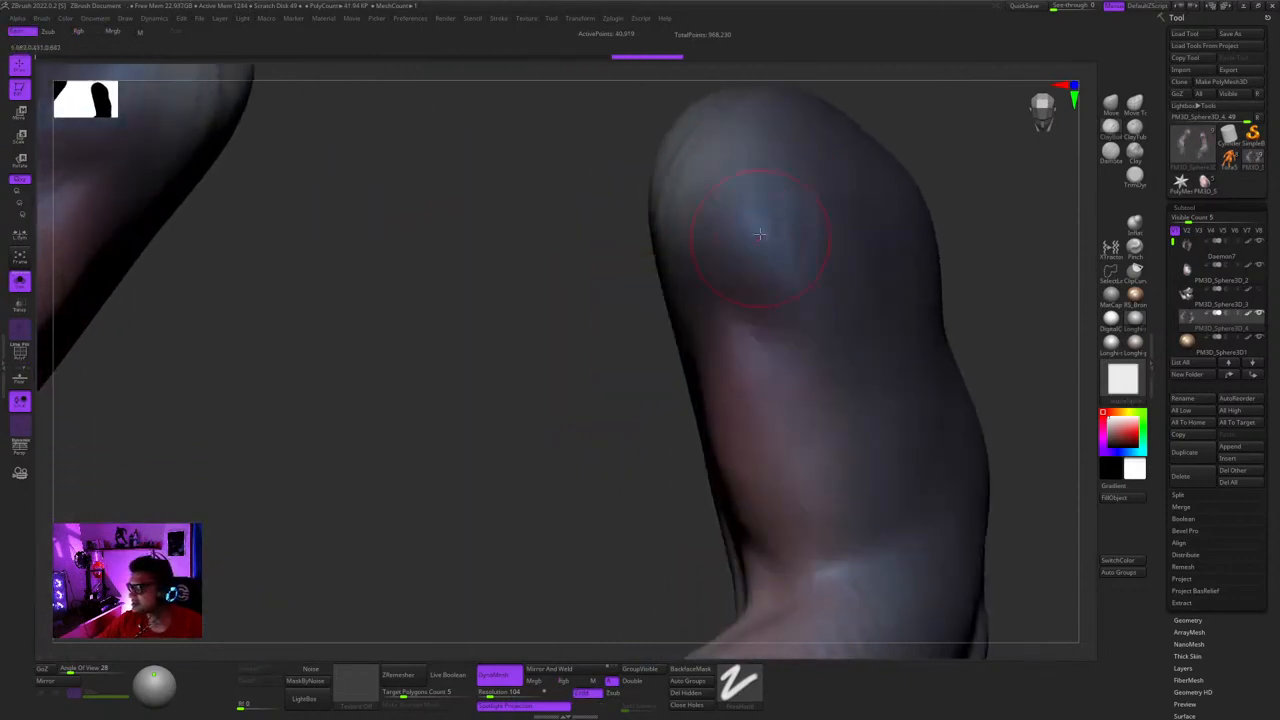
{"action": "right_click", "coordinate": [771, 345]}
{"action": "mouse_move", "coordinate": [800, 361]}
{"action": "right_mouse_down"}
{"action": "mouse_move", "coordinate": [771, 345]}
{"action": "mouse_move", "coordinate": [800, 357]}
{"action": "mouse_move", "coordinate": [792, 312]}
{"action": "right_mouse_up"}
{"action": "right_click_drag", "start_coordinate": [806, 211], "coordinate": [780, 236]}
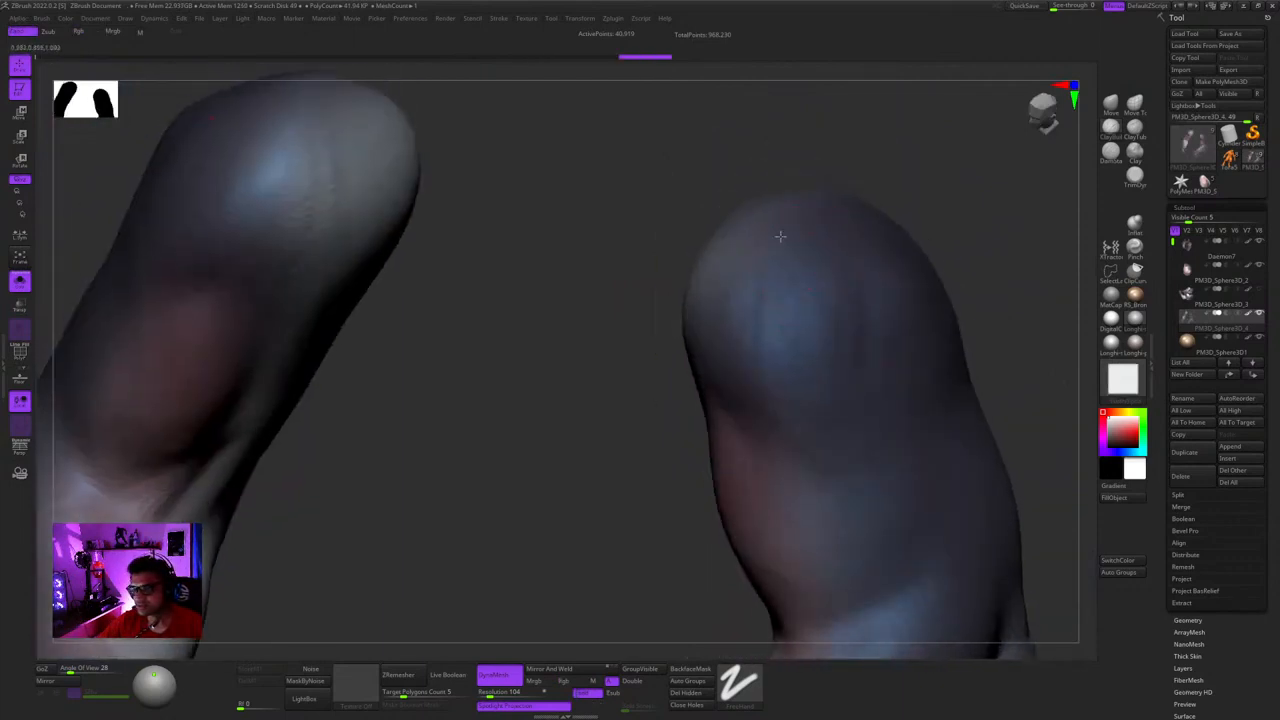
{"action": "mouse_move", "coordinate": [835, 315]}
{"action": "right_mouse_down"}
{"action": "mouse_move", "coordinate": [829, 297]}
{"action": "mouse_move", "coordinate": [786, 343]}
{"action": "right_mouse_up"}
{"action": "right_click_drag", "start_coordinate": [887, 261], "coordinate": [863, 241]}
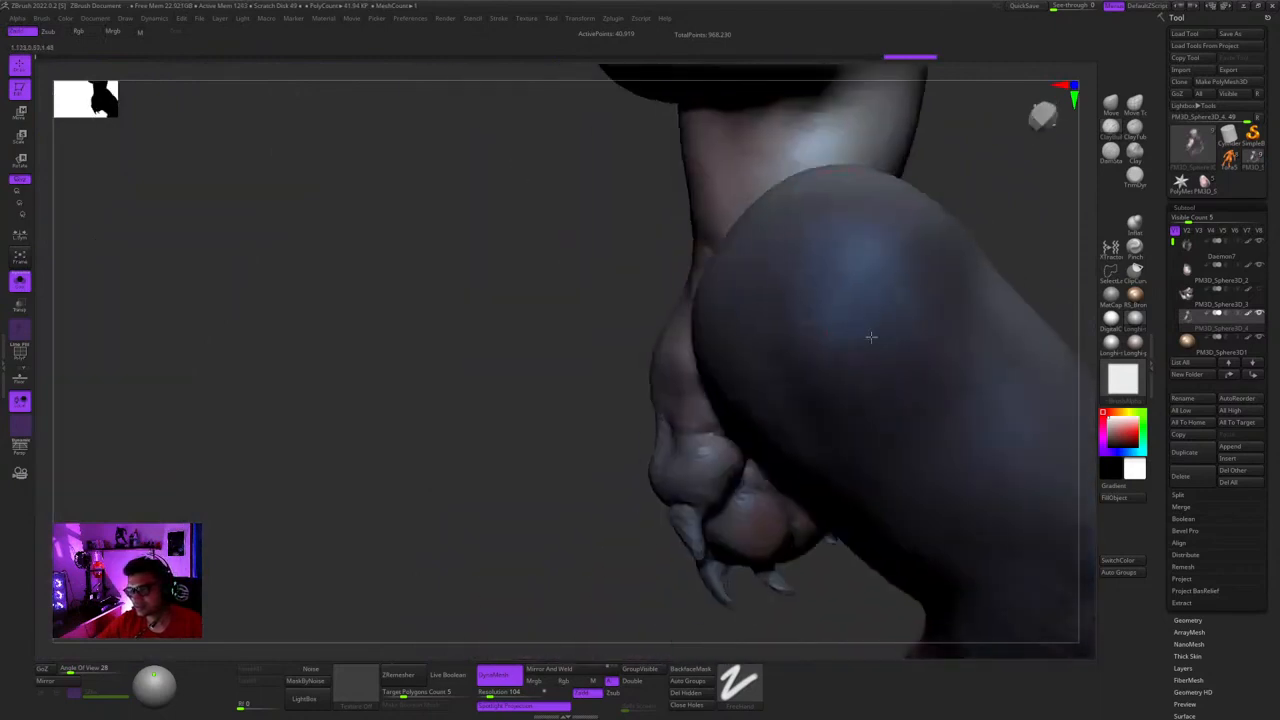
- Sculpt soft muscle and skin forms on the outer side of the shoulder and upper arm
{"action": "right_click_drag", "start_coordinate": [871, 337], "coordinate": [857, 252]}
{"action": "right_click_drag", "start_coordinate": [839, 380], "coordinate": [823, 286]}
{"action": "right_click_drag", "start_coordinate": [809, 334], "coordinate": [803, 260]}
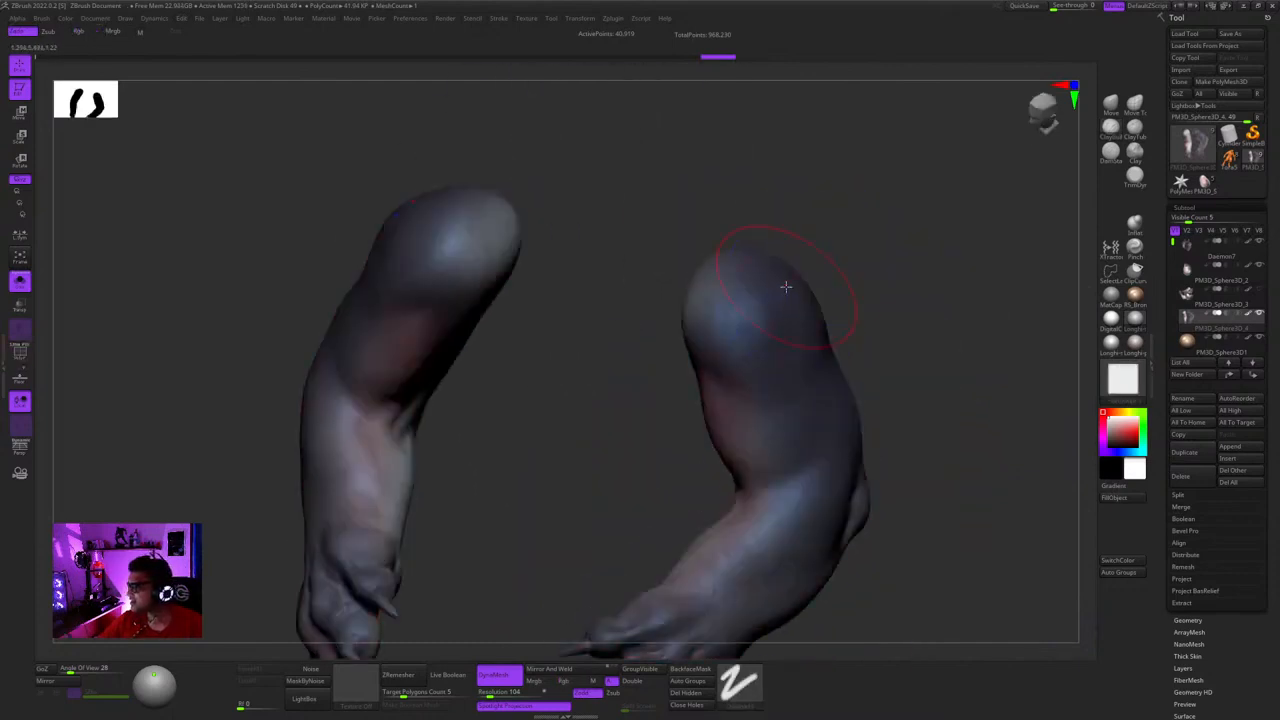
- Refine the back of the shoulder with sculpt strokes and check the arms' mesh with the polyframe
{"action": "mouse_move", "coordinate": [790, 334]}
{"action": "right_mouse_down", "text": "shift"}
{"action": "mouse_move", "coordinate": [783, 266]}
{"action": "mouse_move", "coordinate": [860, 294]}
{"action": "mouse_move", "coordinate": [786, 337]}
{"action": "mouse_move", "coordinate": [789, 293]}
{"action": "mouse_move", "coordinate": [820, 357]}
{"action": "mouse_move", "coordinate": [857, 280]}
{"action": "mouse_move", "coordinate": [830, 300]}
{"action": "mouse_move", "coordinate": [820, 343]}
{"action": "mouse_move", "coordinate": [829, 320]}
{"action": "mouse_move", "coordinate": [809, 329]}
{"action": "mouse_move", "coordinate": [780, 396]}
{"action": "right_mouse_up", "text": "shift"}
{"action": "key", "text": "space"}
{"action": "right_click_drag", "start_coordinate": [791, 291], "coordinate": [782, 316]}
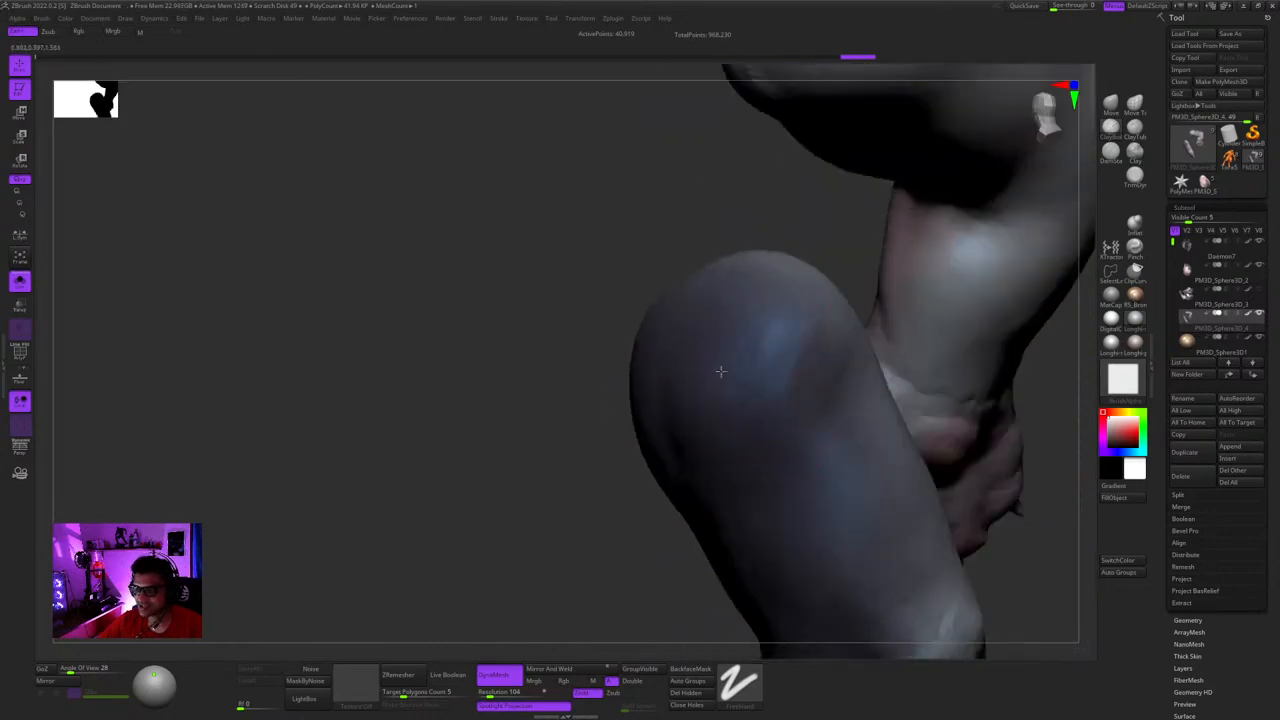
{"action": "right_click_drag", "start_coordinate": [720, 371], "coordinate": [845, 324]}
{"action": "key", "text": "shift+f"}
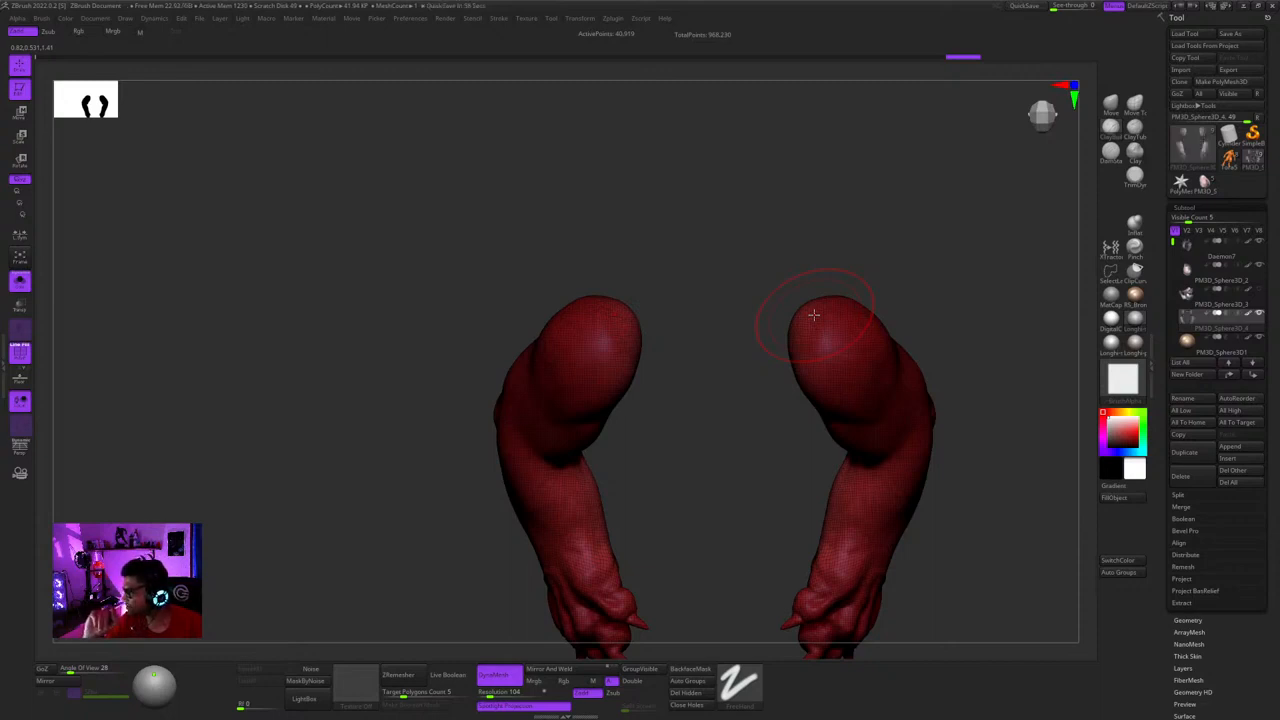
{"action": "right_click_drag", "start_coordinate": [754, 220], "coordinate": [729, 214]}
{"action": "key", "text": "shift+f"}
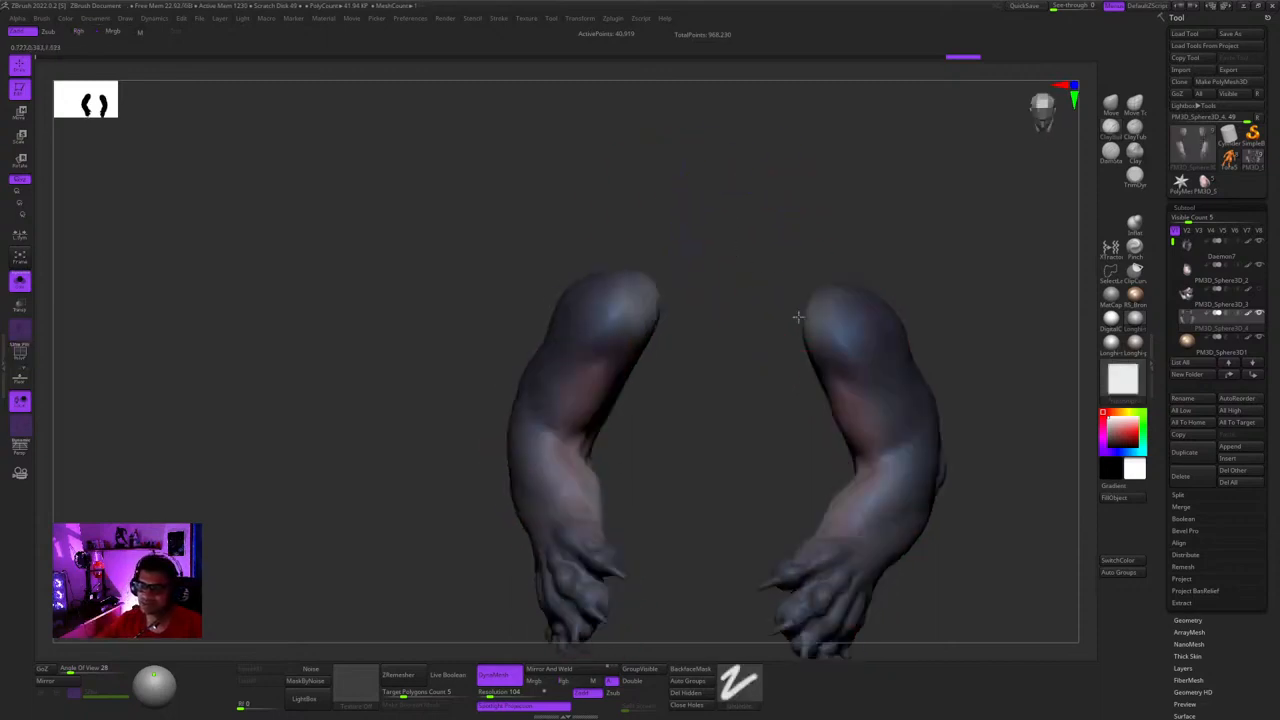
- Sculpt skin creases around the bony tip of the elbow
{"action": "mouse_move", "coordinate": [800, 317]}
{"action": "right_mouse_down"}
{"action": "mouse_move", "coordinate": [789, 255]}
{"action": "mouse_move", "coordinate": [800, 325]}
{"action": "right_mouse_up"}
{"action": "mouse_move", "coordinate": [800, 325]}
{"action": "right_mouse_down"}
{"action": "mouse_move", "coordinate": [811, 363]}
{"action": "mouse_move", "coordinate": [700, 309]}
{"action": "mouse_move", "coordinate": [843, 357]}
{"action": "mouse_move", "coordinate": [870, 339]}
{"action": "mouse_move", "coordinate": [920, 338]}
{"action": "mouse_move", "coordinate": [877, 334]}
{"action": "mouse_move", "coordinate": [843, 400]}
{"action": "right_mouse_up"}
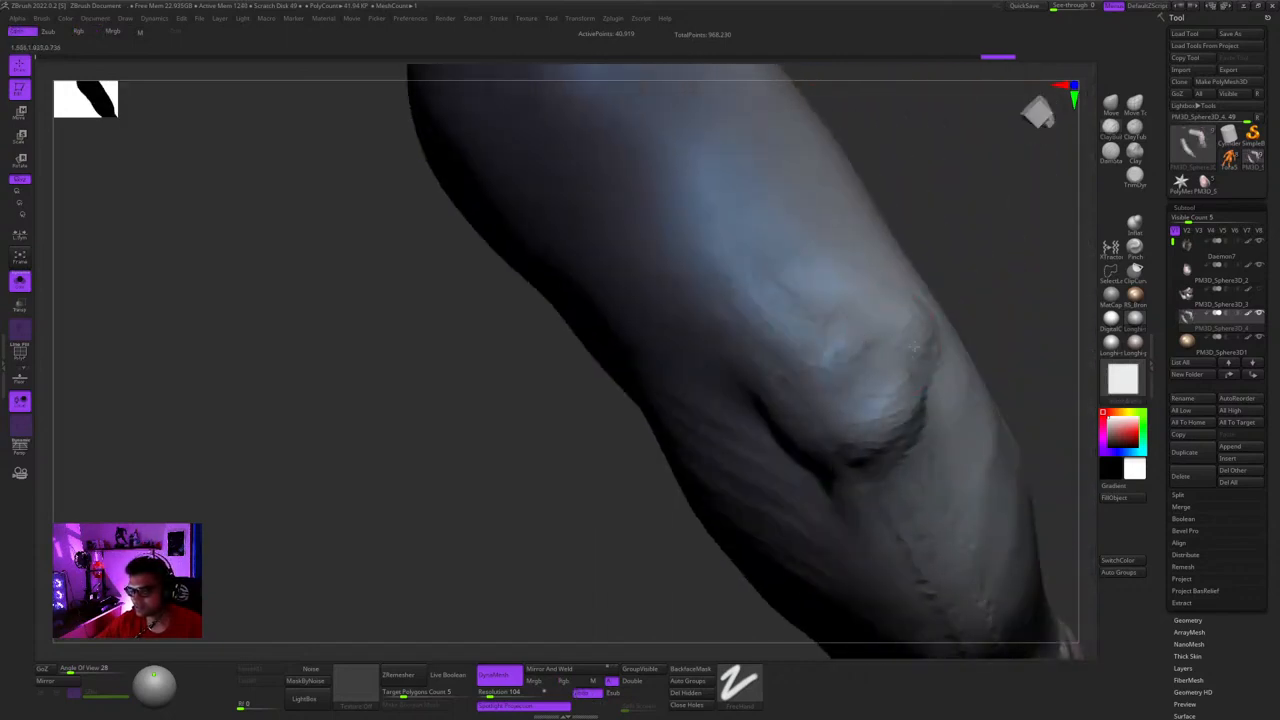
{"action": "mouse_move", "coordinate": [913, 347]}
{"action": "right_mouse_down"}
{"action": "mouse_move", "coordinate": [875, 330]}
{"action": "mouse_move", "coordinate": [857, 414]}
{"action": "mouse_move", "coordinate": [838, 296]}
{"action": "right_mouse_up"}
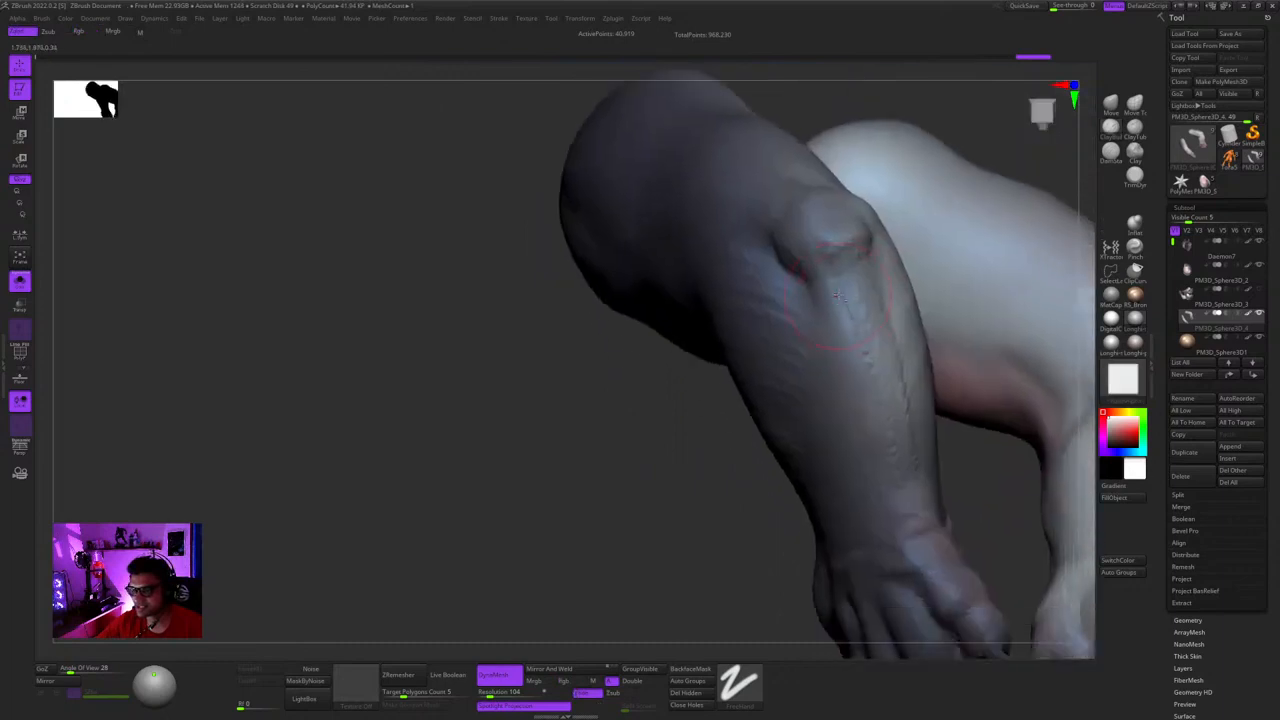
- Try to sculpt a bony ridge down the back of the forearm from elbow to wrist, testing the DamStandard brush
{"action": "right_click_drag", "start_coordinate": [840, 237], "coordinate": [838, 390]}
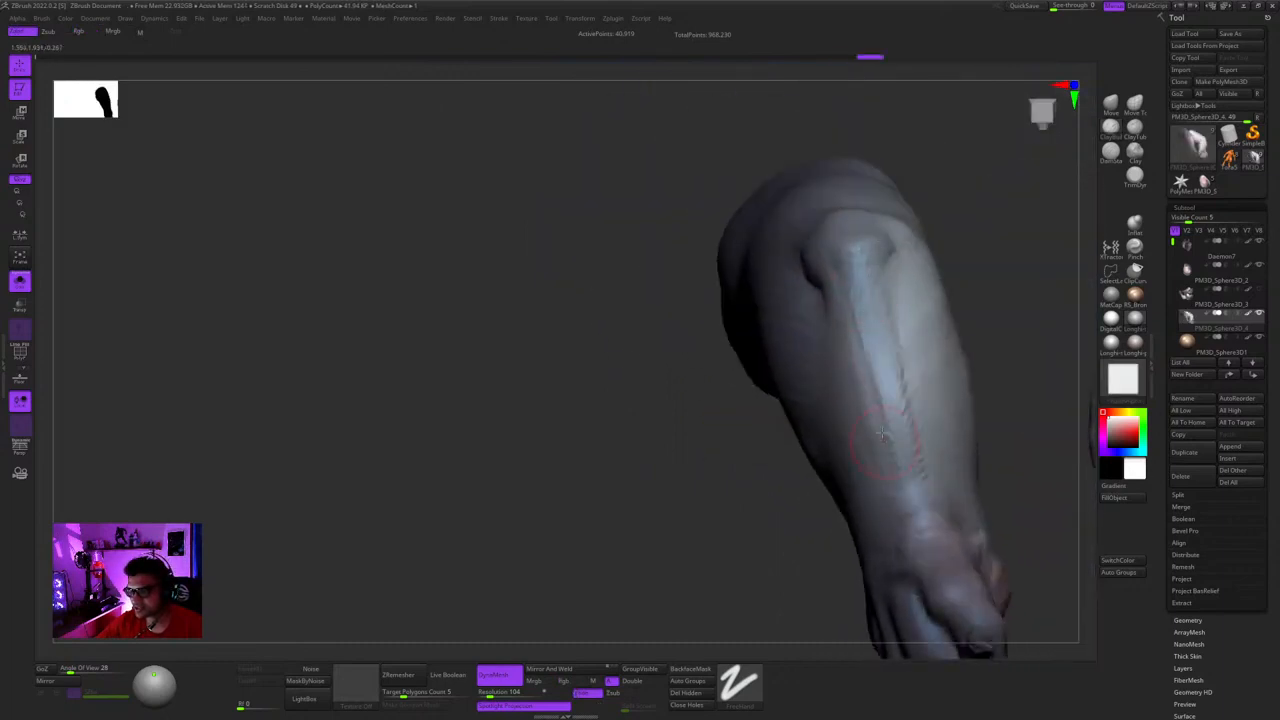
{"action": "right_click_drag", "start_coordinate": [882, 433], "coordinate": [891, 342]}
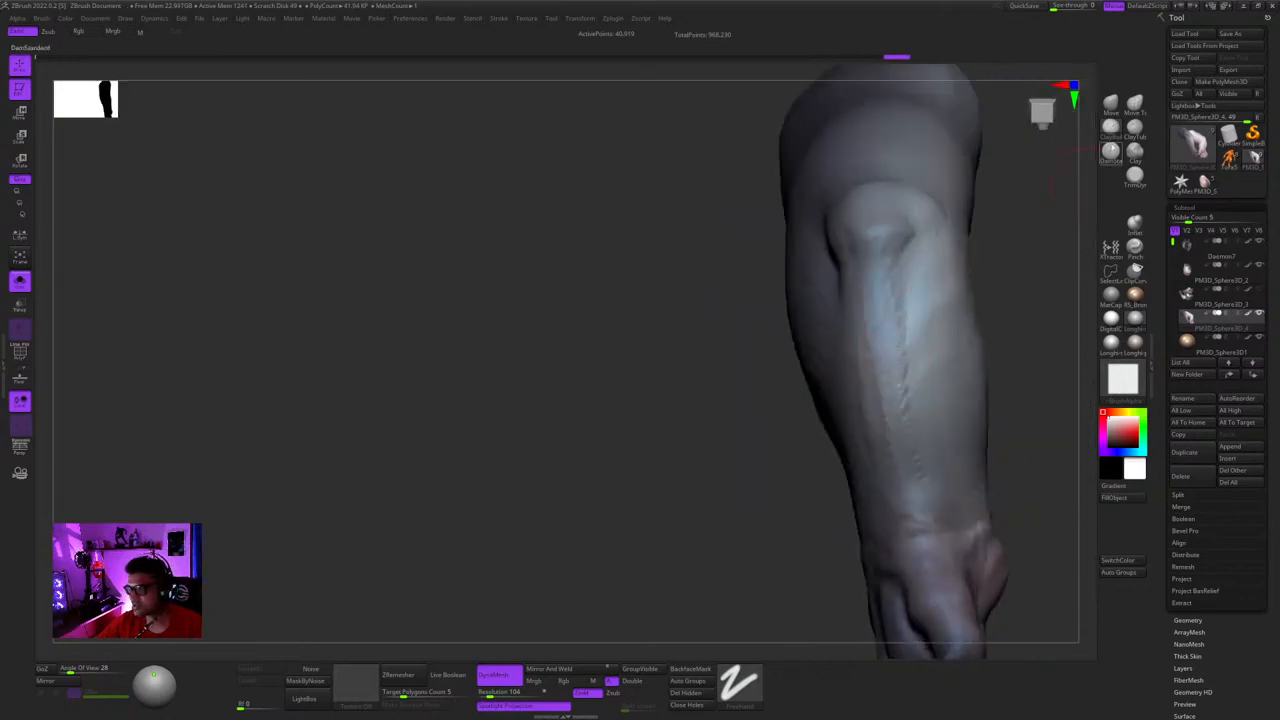
{"action": "left_click", "coordinate": [1111, 150]}
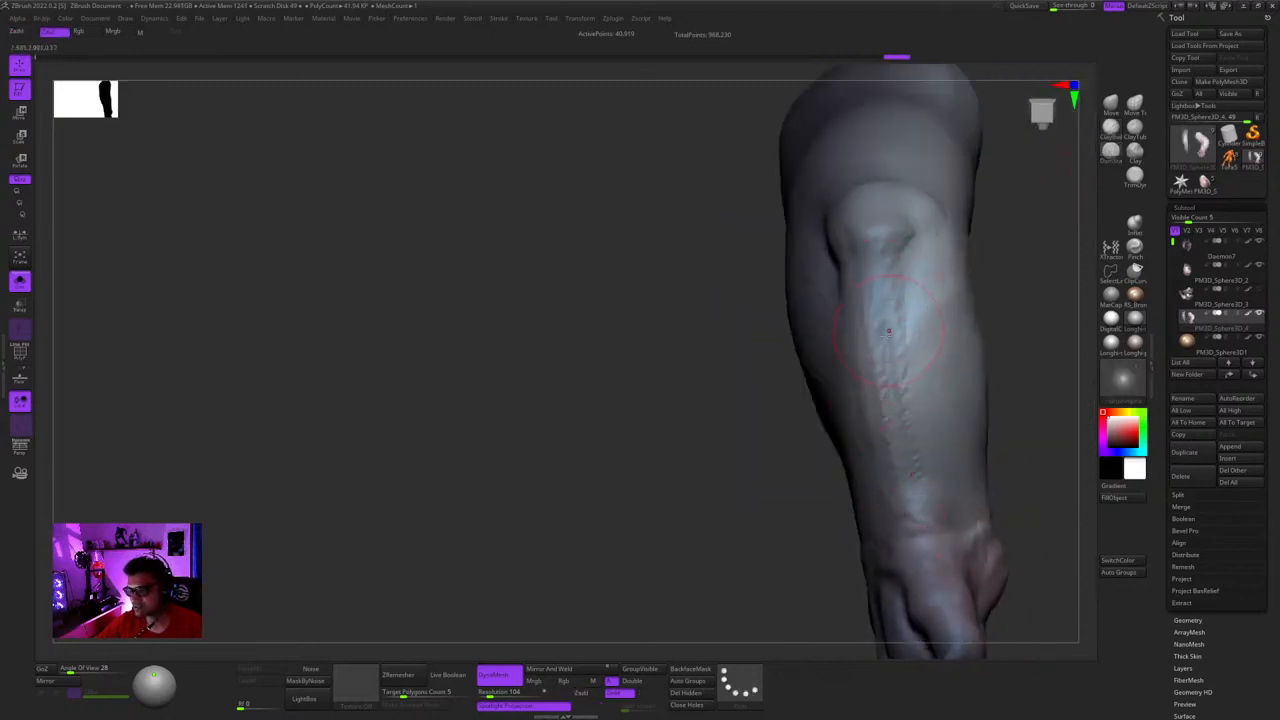
{"action": "left_click", "coordinate": [1108, 128]}
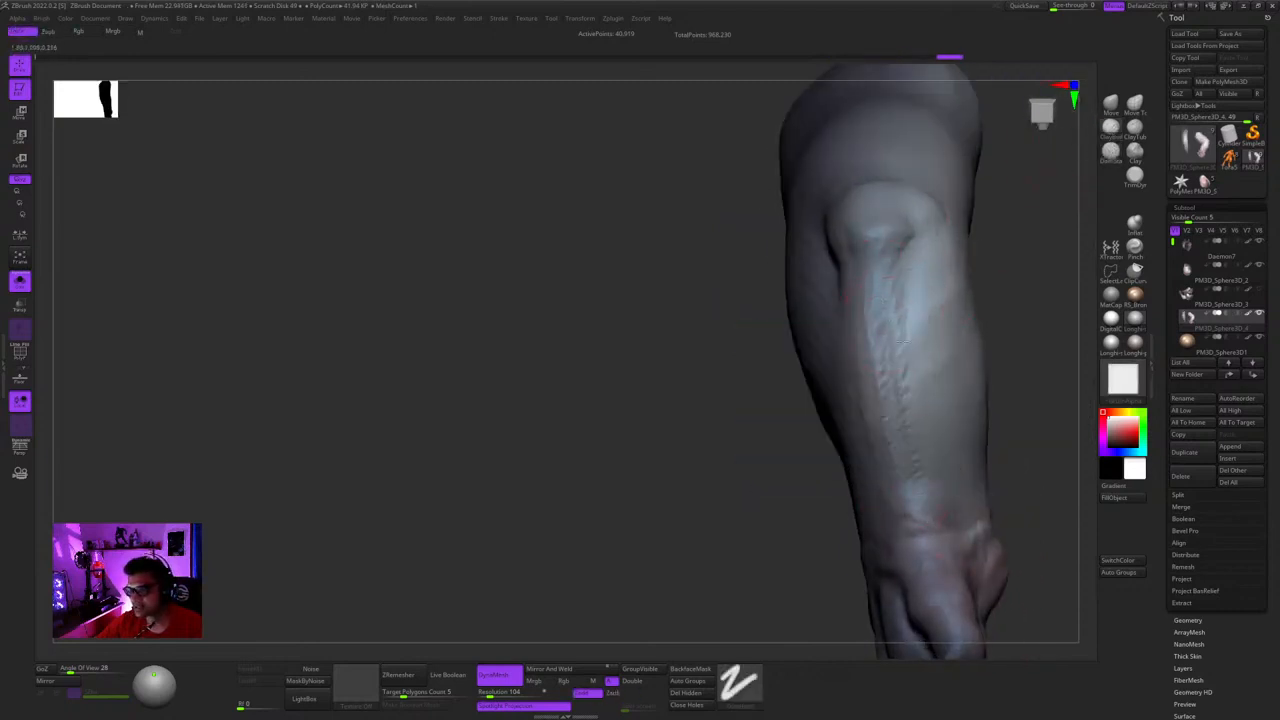
{"action": "mouse_move", "coordinate": [902, 340]}
{"action": "right_mouse_down"}
{"action": "mouse_move", "coordinate": [912, 378]}
{"action": "mouse_move", "coordinate": [894, 347]}
{"action": "right_mouse_up"}
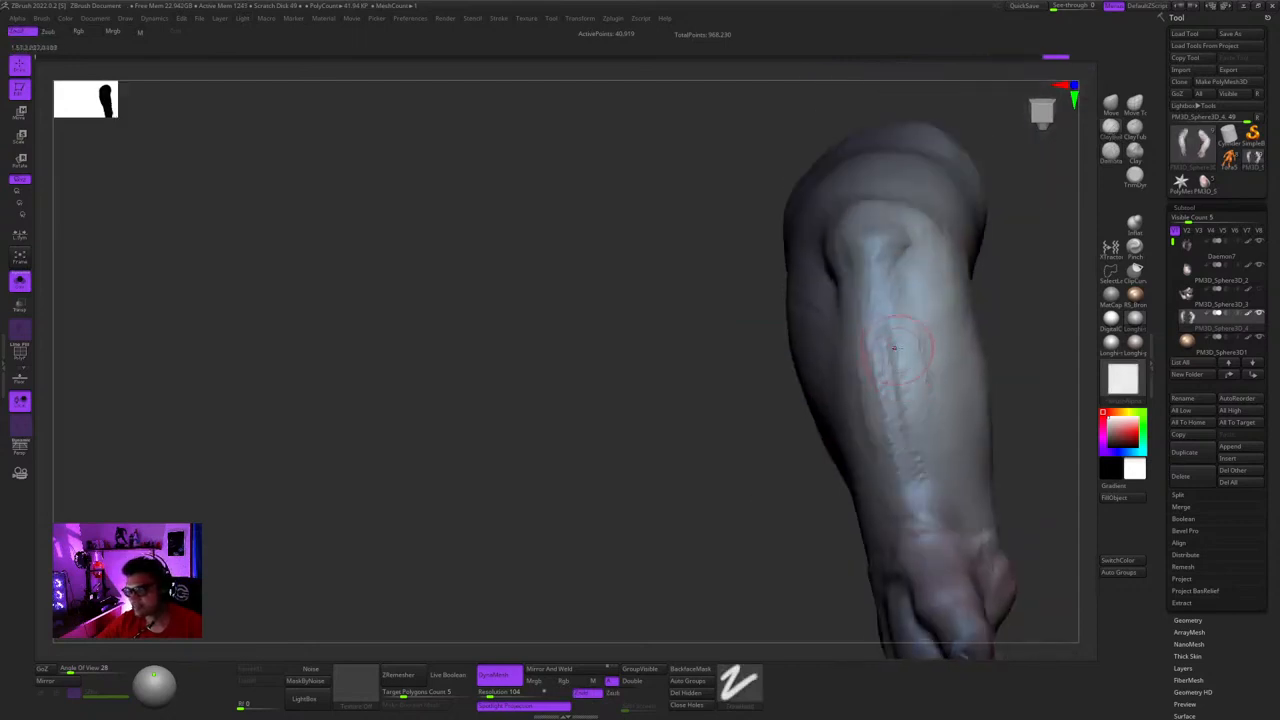
{"action": "left_click_drag", "start_coordinate": [900, 387], "coordinate": [913, 509]}
{"action": "mouse_move", "coordinate": [913, 509]}
{"action": "right_mouse_down", "text": "ctrl"}
{"action": "mouse_move", "coordinate": [900, 400]}
{"action": "mouse_move", "coordinate": [870, 370]}
{"action": "right_mouse_up", "text": "ctrl"}
{"action": "right_click_drag", "start_coordinate": [870, 370], "coordinate": [883, 446], "text": "ctrl"}
- Undo the recent ridge strokes on the back of the forearm
{"action": "key", "text": "ctrl+z"}
{"action": "key", "text": "ctrl+z"}
{"action": "key", "text": "ctrl+z"}
{"action": "key", "text": "ctrl+z"}
{"action": "key", "text": "ctrl+z"}
{"action": "key", "text": "ctrl+z"}
{"action": "key", "text": "ctrl+z"}
{"action": "key", "text": "ctrl+z"}
{"action": "key", "text": "ctrl+z"}
{"action": "key", "text": "ctrl+z"}
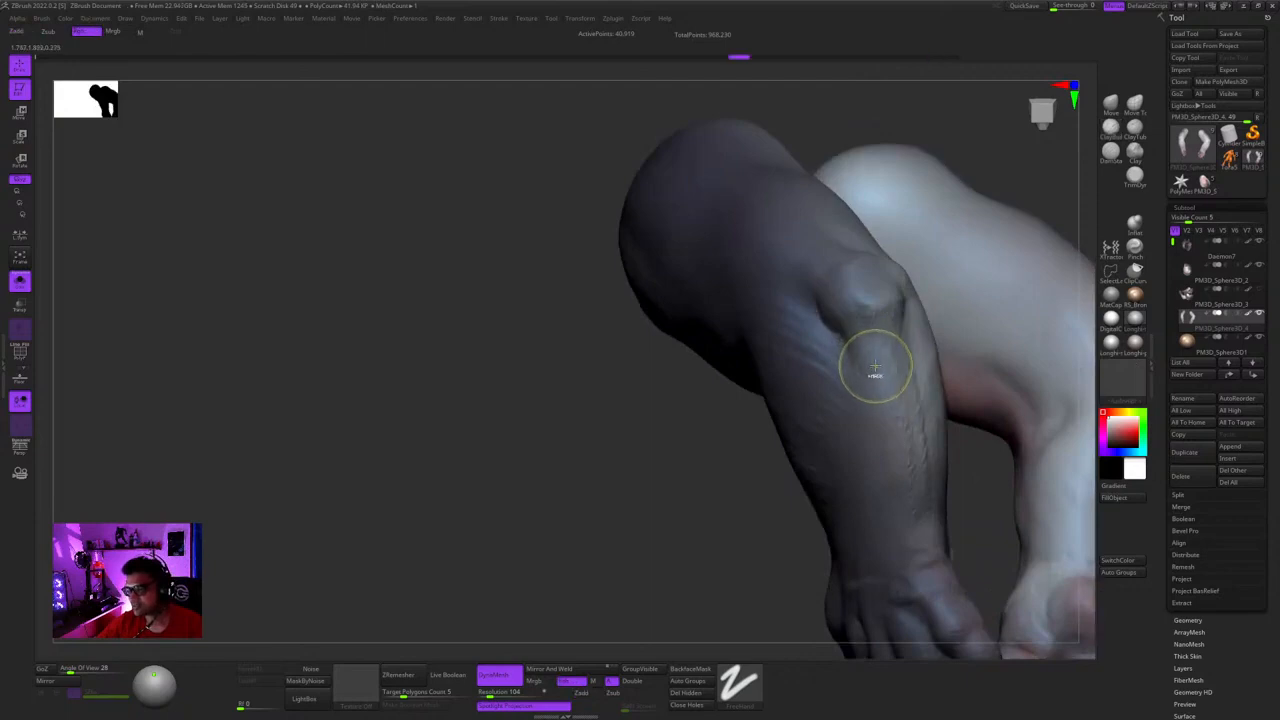
{"action": "mouse_move", "coordinate": [874, 369]}
{"action": "right_mouse_down"}
{"action": "mouse_move", "coordinate": [849, 394]}
{"action": "mouse_move", "coordinate": [889, 374]}
{"action": "right_mouse_up"}
{"action": "key", "text": "ctrl+z"}
{"action": "key", "text": "ctrl+z"}
{"action": "key", "text": "ctrl+z"}
{"action": "key", "text": "ctrl+z"}
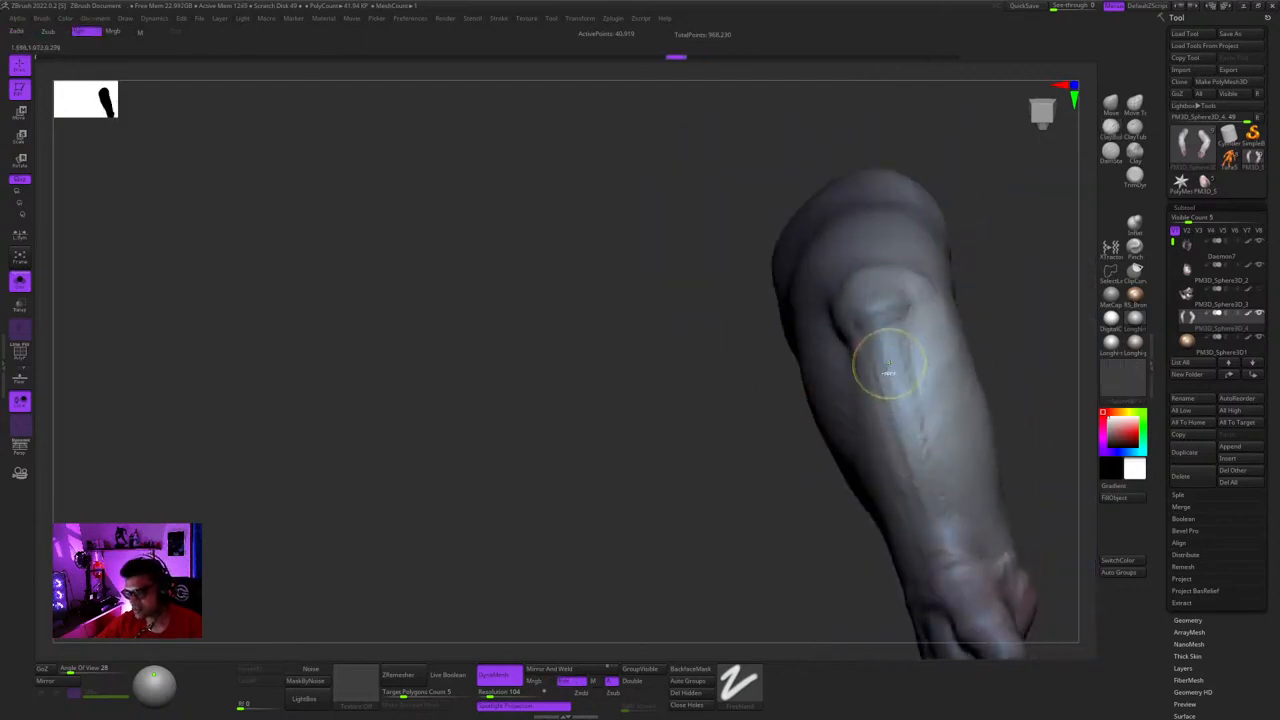
- Sculpt the bone ridge again along the back of the forearm, from below the elbow towards the wrist
{"action": "right_click", "coordinate": [880, 378]}
{"action": "left_click_drag", "start_coordinate": [882, 355], "coordinate": [918, 486]}
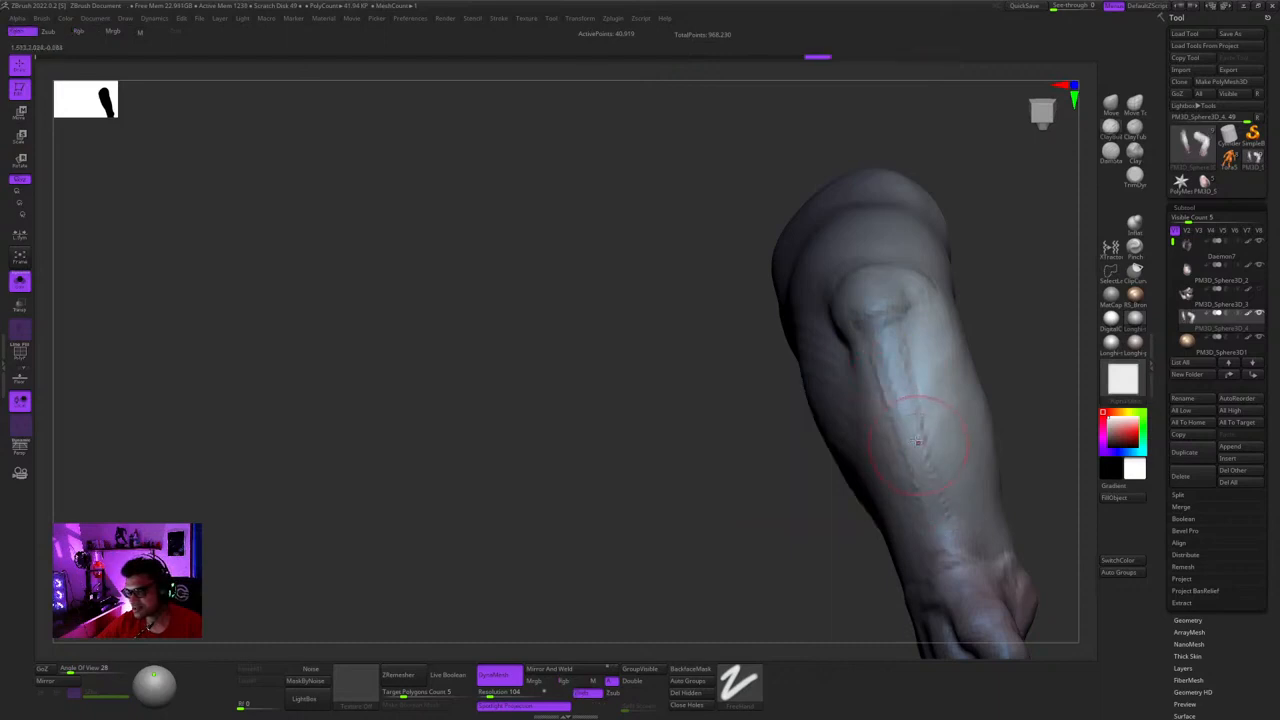
{"action": "right_click_drag", "start_coordinate": [918, 441], "coordinate": [925, 443]}
{"action": "right_click", "coordinate": [925, 443]}
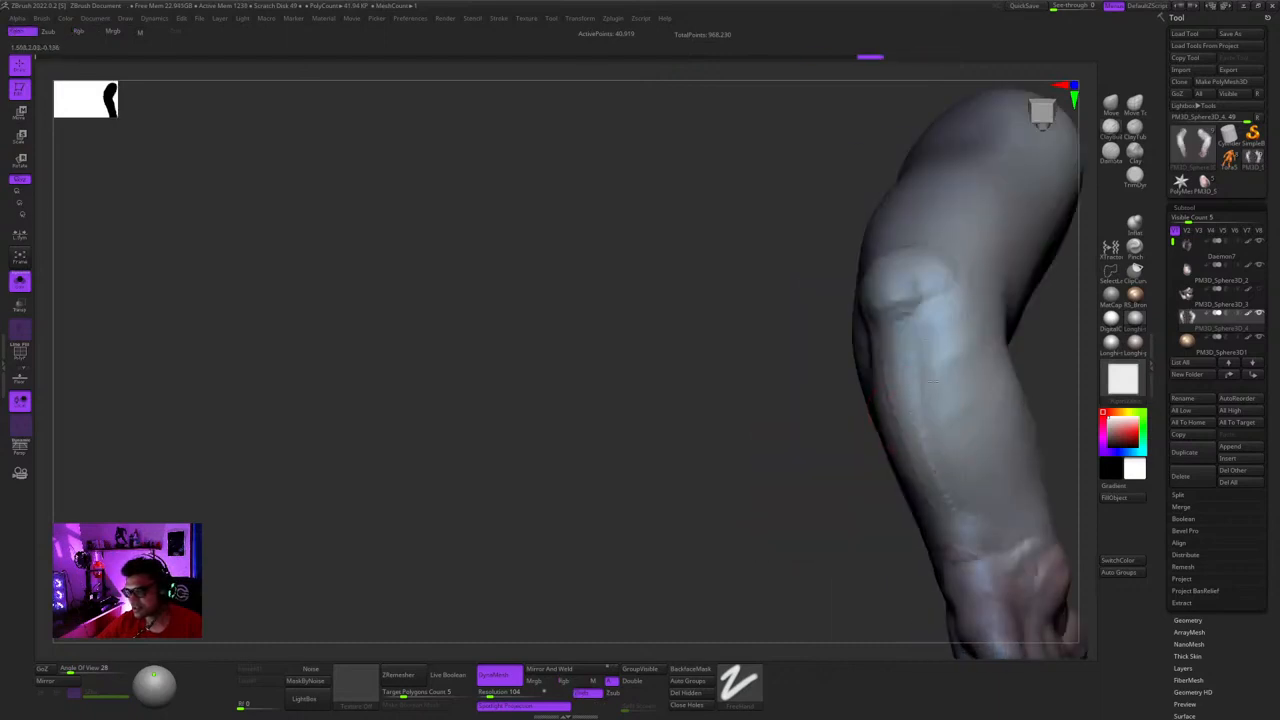
{"action": "mouse_move", "coordinate": [953, 533]}
{"action": "right_mouse_down"}
{"action": "mouse_move", "coordinate": [857, 353]}
{"action": "mouse_move", "coordinate": [836, 399]}
{"action": "right_mouse_up"}
{"action": "right_click", "coordinate": [836, 399]}
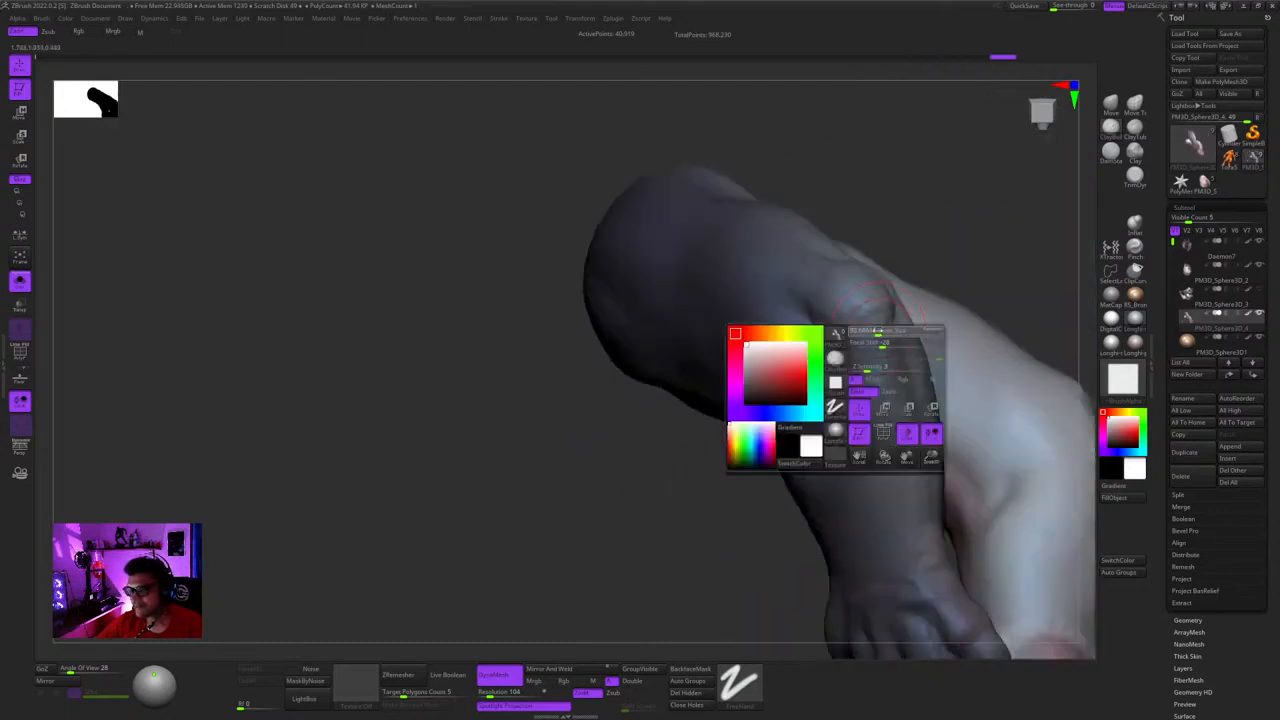
- Sculpt wrinkles on the outer side of the elbow and across the outer forearm
{"action": "mouse_move", "coordinate": [860, 340]}
{"action": "right_mouse_down"}
{"action": "mouse_move", "coordinate": [836, 399]}
{"action": "mouse_move", "coordinate": [869, 337]}
{"action": "right_mouse_up"}
{"action": "right_click", "coordinate": [836, 399]}
{"action": "mouse_move", "coordinate": [860, 408]}
{"action": "right_mouse_down"}
{"action": "mouse_move", "coordinate": [896, 446]}
{"action": "mouse_move", "coordinate": [840, 422]}
{"action": "right_mouse_up"}
{"action": "right_click", "coordinate": [840, 422]}
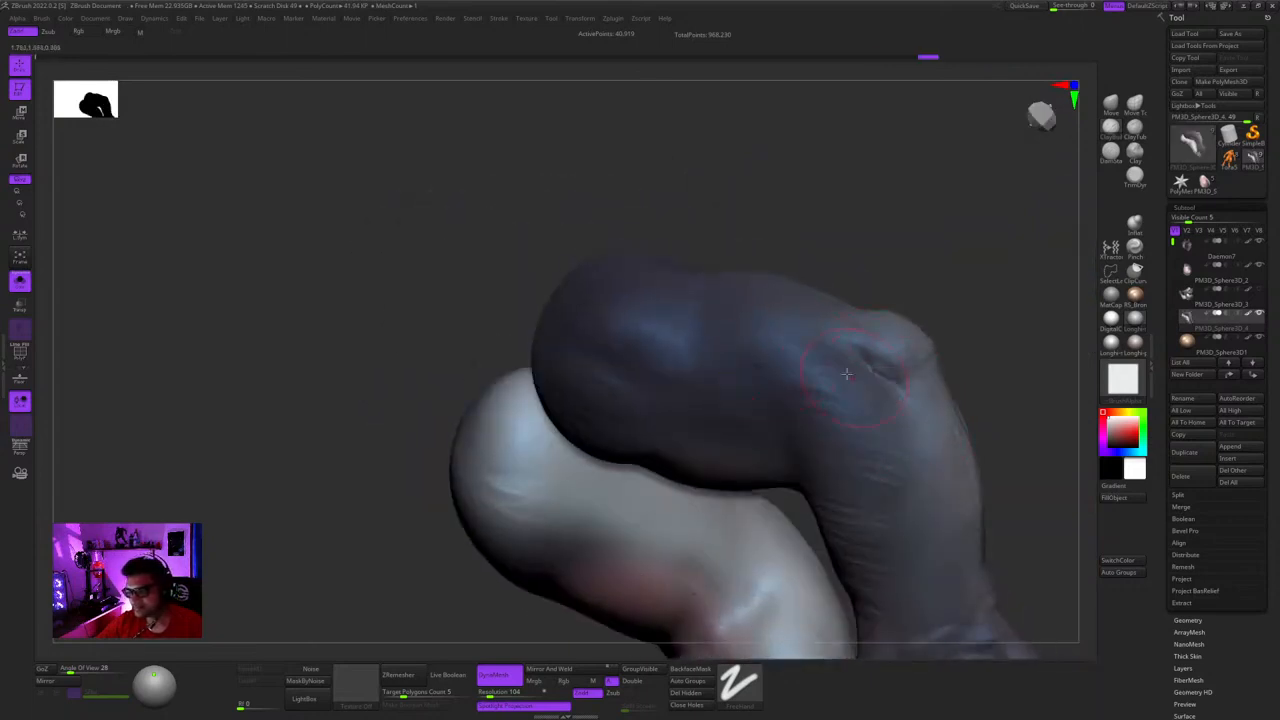
{"action": "right_click_drag", "start_coordinate": [865, 460], "coordinate": [824, 275]}
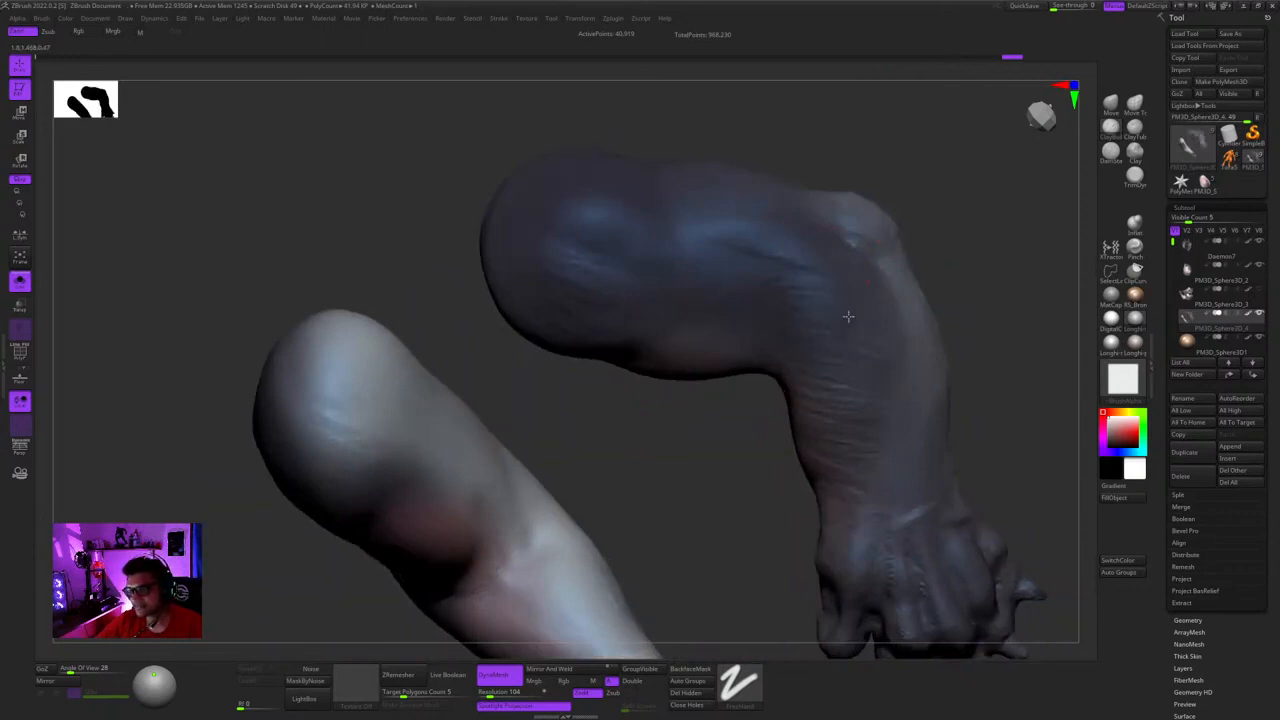
{"action": "left_click_drag", "start_coordinate": [826, 412], "coordinate": [850, 413]}
- Sculpt skin folds in the crook of the elbow and along the inner forearm
{"action": "mouse_move", "coordinate": [846, 426]}
{"action": "right_mouse_down"}
{"action": "mouse_move", "coordinate": [783, 461]}
{"action": "mouse_move", "coordinate": [801, 347]}
{"action": "right_mouse_up"}
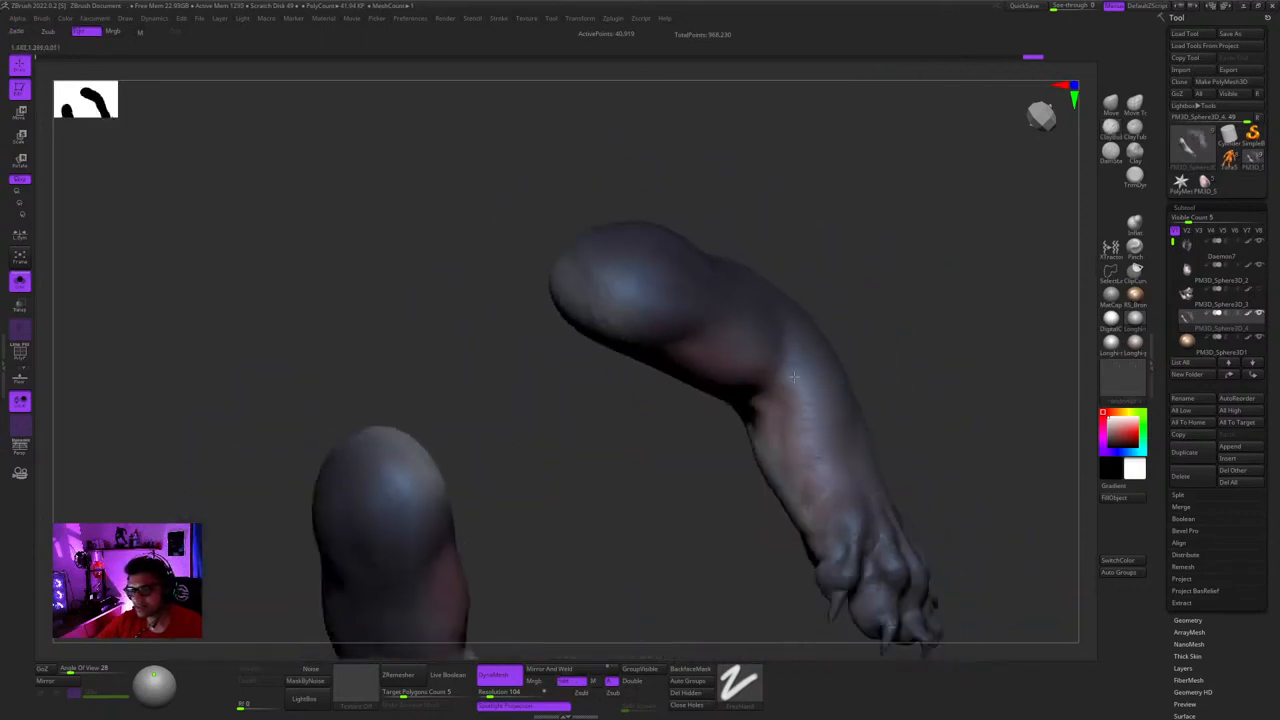
{"action": "left_click_drag", "start_coordinate": [768, 430], "coordinate": [770, 434]}
{"action": "mouse_move", "coordinate": [790, 440]}
{"action": "right_mouse_down"}
{"action": "mouse_move", "coordinate": [850, 440]}
{"action": "mouse_move", "coordinate": [765, 410]}
{"action": "right_mouse_up"}
{"action": "right_click", "coordinate": [752, 484]}
{"action": "right_click_drag", "start_coordinate": [765, 410], "coordinate": [774, 449], "text": "ctrl"}
{"action": "right_click_drag", "start_coordinate": [753, 401], "coordinate": [778, 421]}
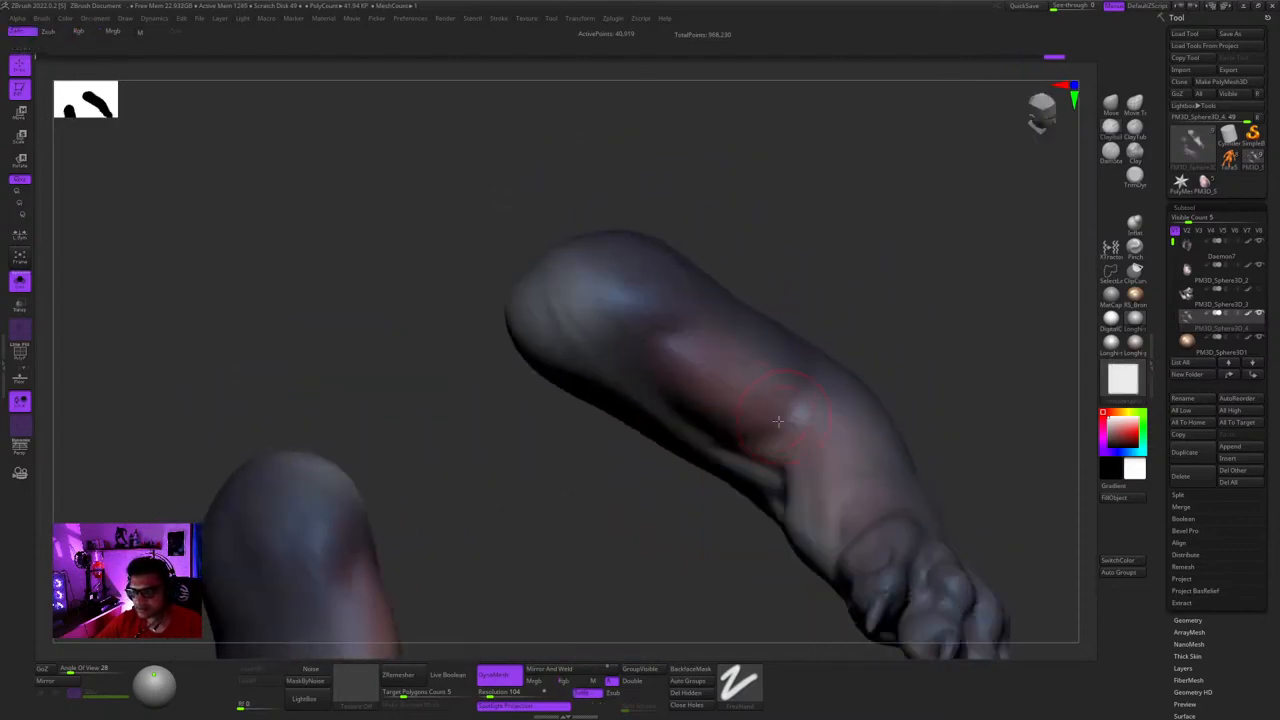
{"action": "left_click_drag", "start_coordinate": [795, 428], "coordinate": [781, 411]}
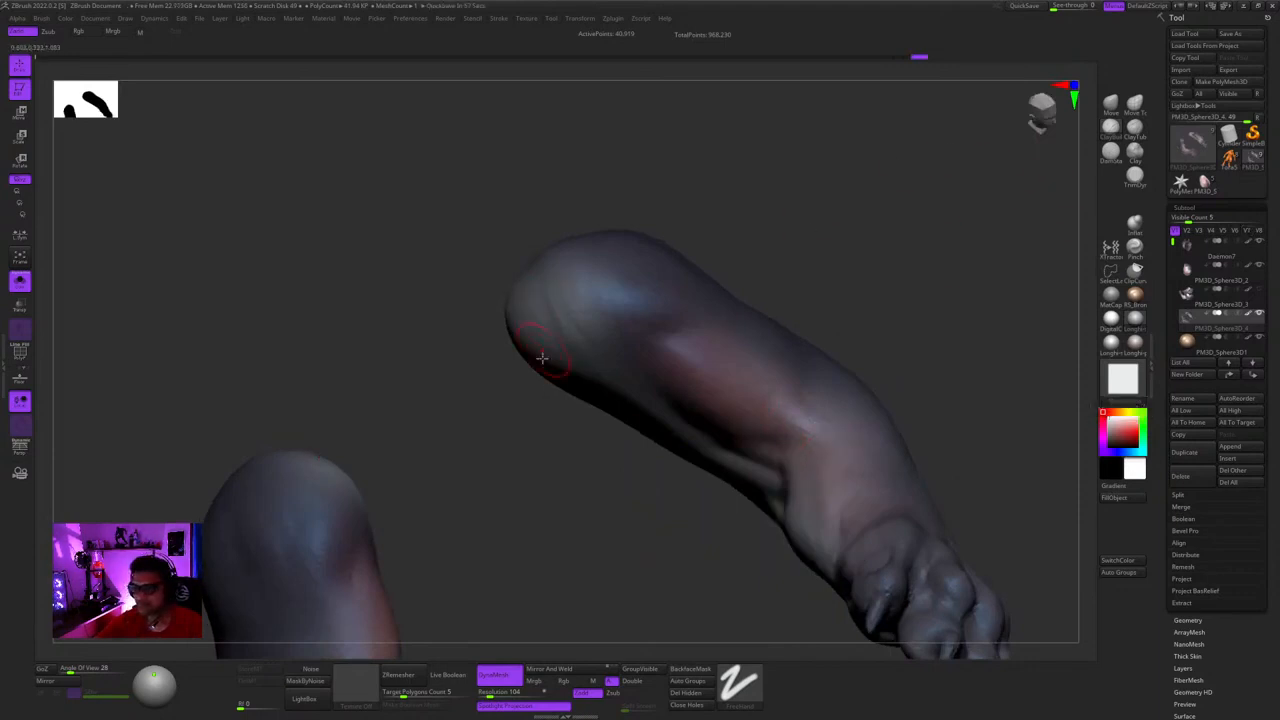
{"action": "right_click_drag", "start_coordinate": [543, 357], "coordinate": [612, 366]}
{"action": "right_click_drag", "start_coordinate": [612, 366], "coordinate": [802, 344], "text": "alt"}
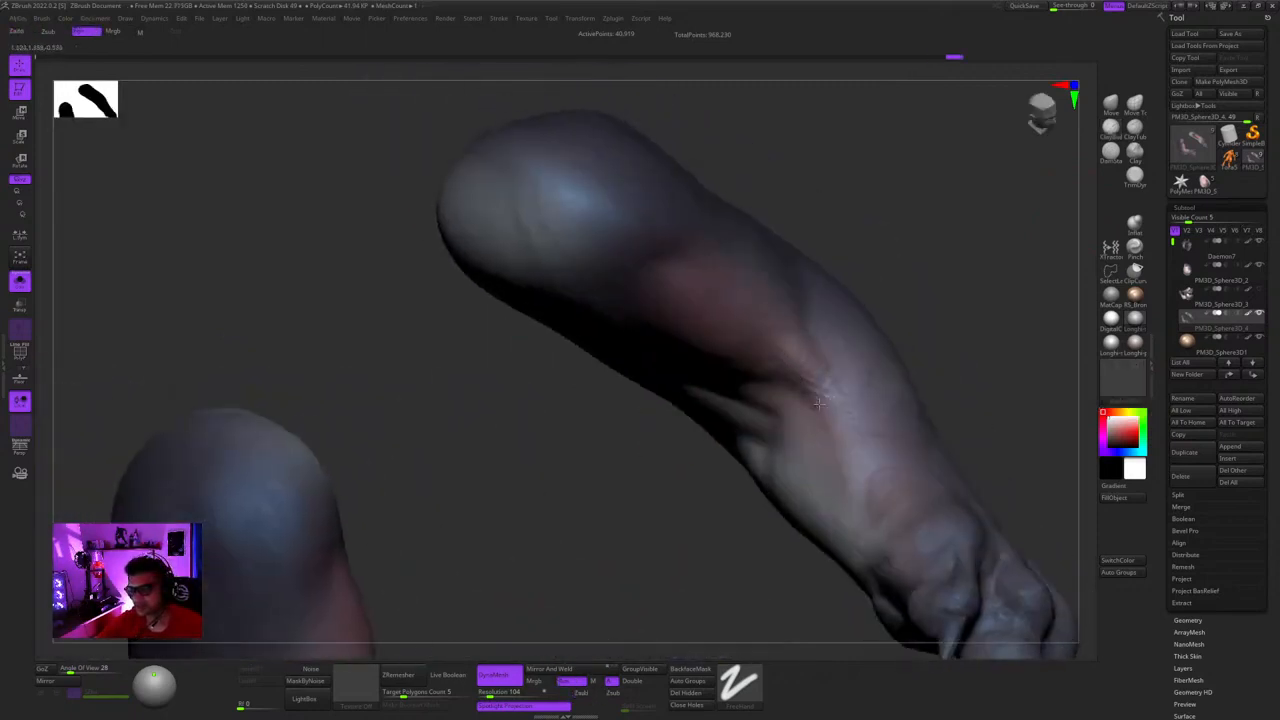
- Sculpt fine skin wrinkles over the front of the elbow bend and the adjoining upper forearm
{"action": "right_click_drag", "start_coordinate": [809, 390], "coordinate": [752, 325], "text": "ctrl"}
{"action": "right_click_drag", "start_coordinate": [752, 325], "coordinate": [837, 370]}
{"action": "right_click", "coordinate": [800, 464]}
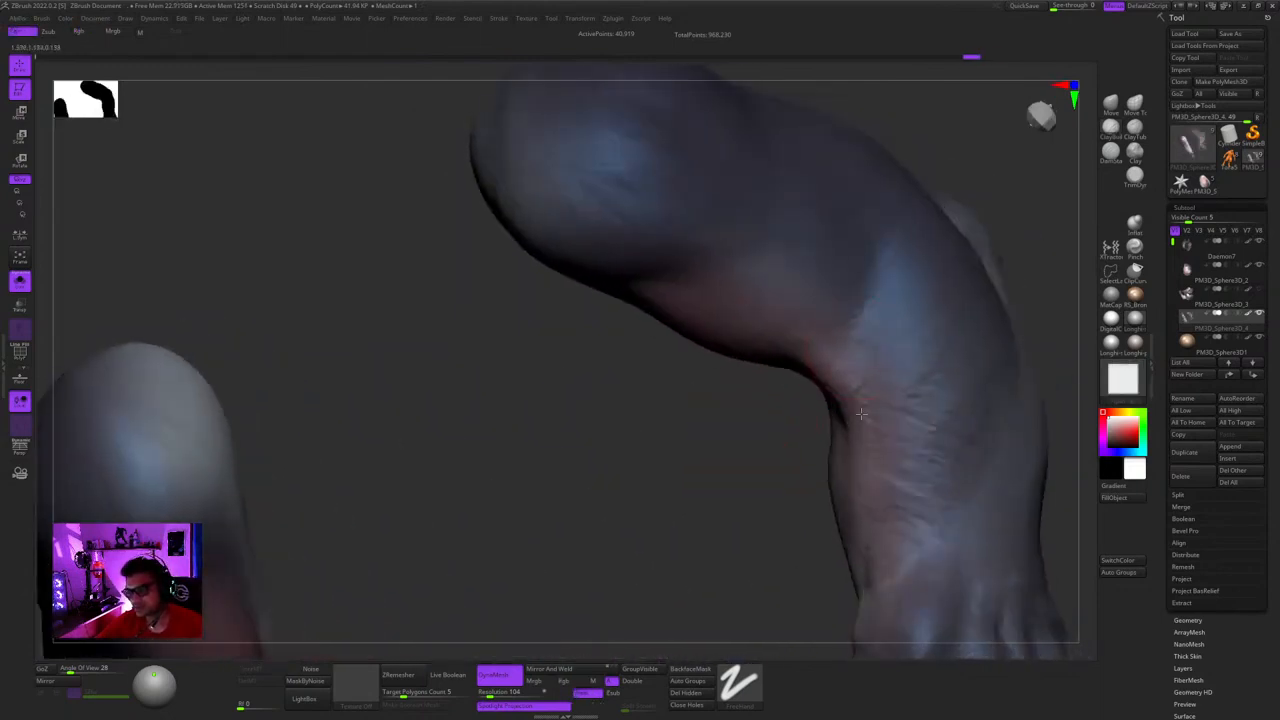
{"action": "right_click_drag", "start_coordinate": [861, 413], "coordinate": [800, 391]}
{"action": "right_click", "coordinate": [800, 391]}
{"action": "left_click_drag", "start_coordinate": [859, 286], "coordinate": [830, 337]}
{"action": "mouse_move", "coordinate": [830, 337]}
{"action": "right_mouse_down"}
{"action": "mouse_move", "coordinate": [840, 370]}
{"action": "mouse_move", "coordinate": [832, 357]}
{"action": "right_mouse_up"}
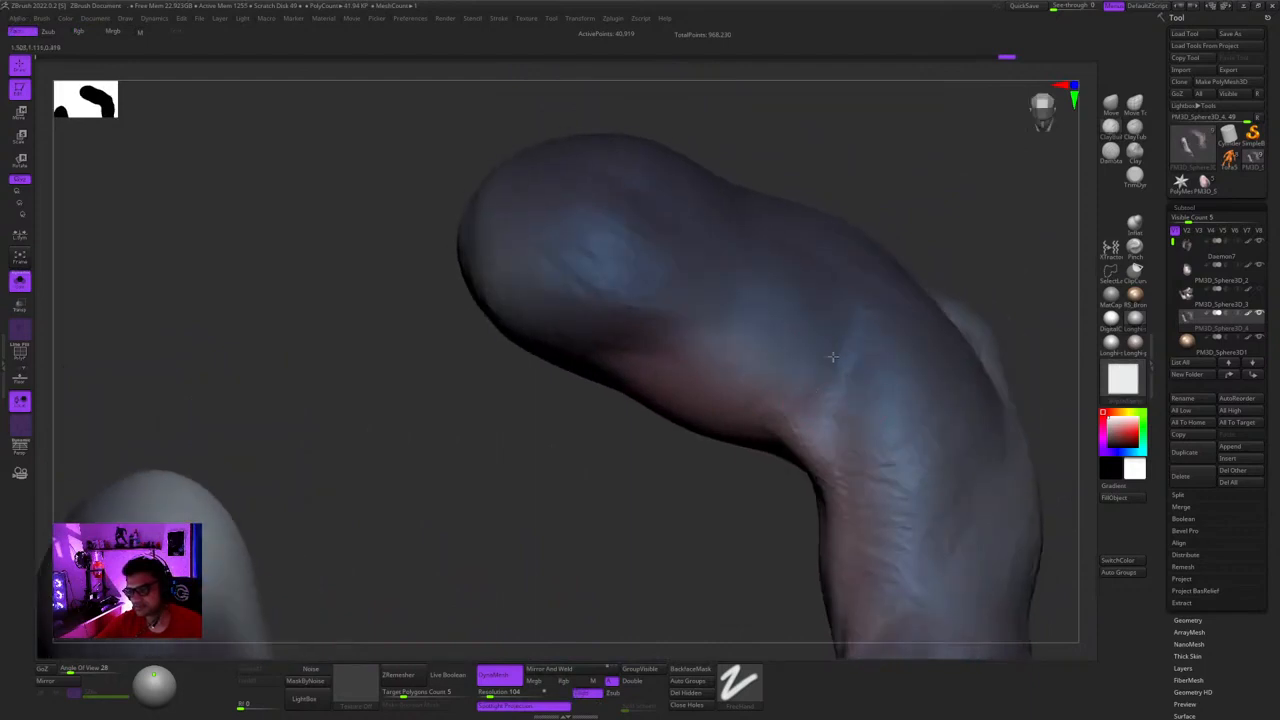
- Sculpt subtle creases on the outer side of the arm, across the elbow bend and lower upper arm
{"action": "left_click_drag", "start_coordinate": [836, 355], "coordinate": [838, 382]}
{"action": "right_click_drag", "start_coordinate": [838, 382], "coordinate": [834, 402]}
{"action": "left_click_drag", "start_coordinate": [834, 402], "coordinate": [828, 376]}
{"action": "right_click_drag", "start_coordinate": [828, 376], "coordinate": [846, 335]}
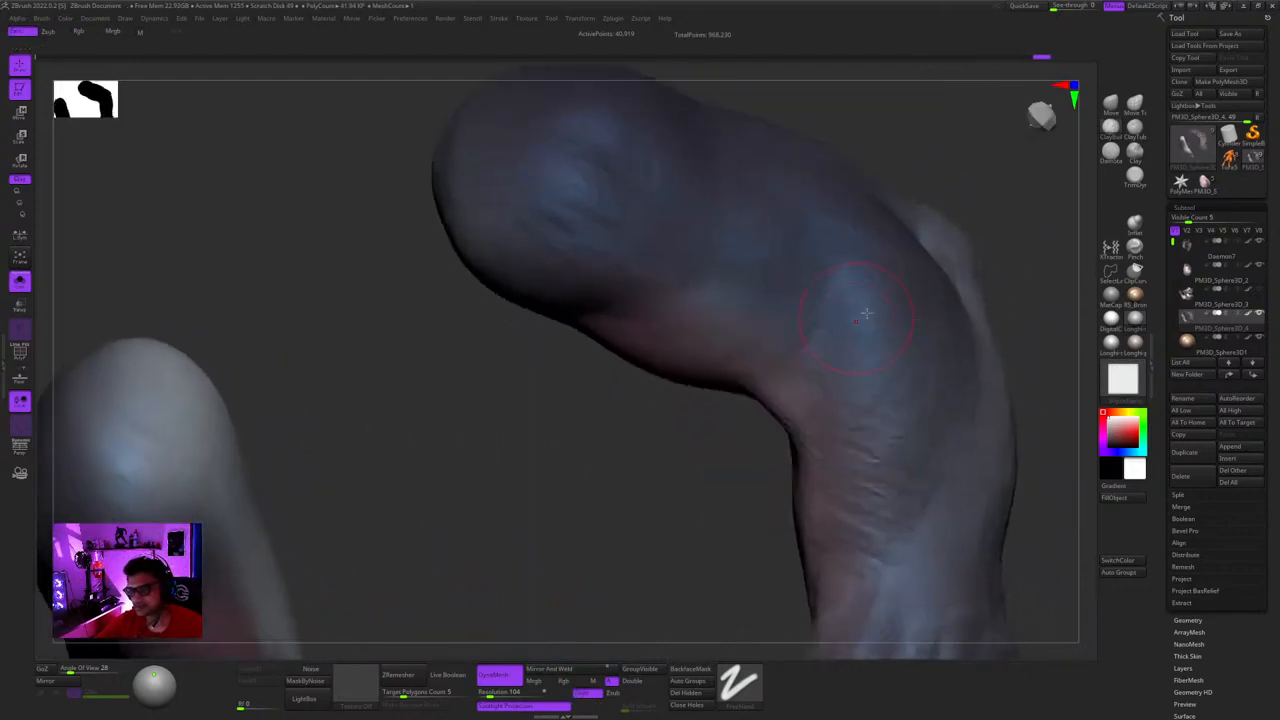
{"action": "left_click_drag", "start_coordinate": [820, 416], "coordinate": [828, 400]}
{"action": "mouse_move", "coordinate": [828, 400]}
{"action": "right_mouse_down"}
{"action": "mouse_move", "coordinate": [789, 323]}
{"action": "mouse_move", "coordinate": [883, 397]}
{"action": "mouse_move", "coordinate": [806, 351]}
{"action": "mouse_move", "coordinate": [846, 345]}
{"action": "mouse_move", "coordinate": [828, 318]}
{"action": "right_mouse_up"}
{"action": "left_click_drag", "start_coordinate": [828, 430], "coordinate": [824, 434]}
{"action": "right_click_drag", "start_coordinate": [824, 434], "coordinate": [800, 438]}
- Adjust the brush size and sculpt wrinkles along the forearm from the elbow crease towards the hand
{"action": "right_click", "coordinate": [800, 438]}
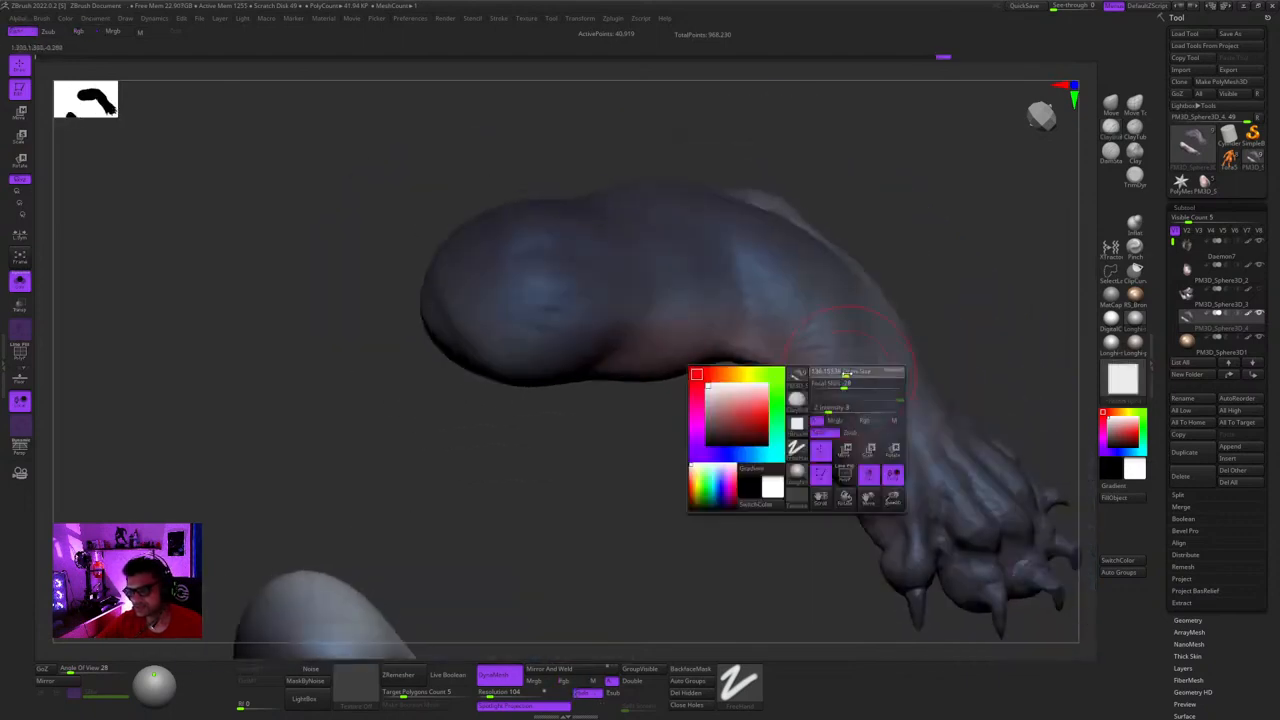
{"action": "left_click_drag", "start_coordinate": [838, 420], "coordinate": [845, 412]}
{"action": "right_click_drag", "start_coordinate": [845, 412], "coordinate": [844, 387]}
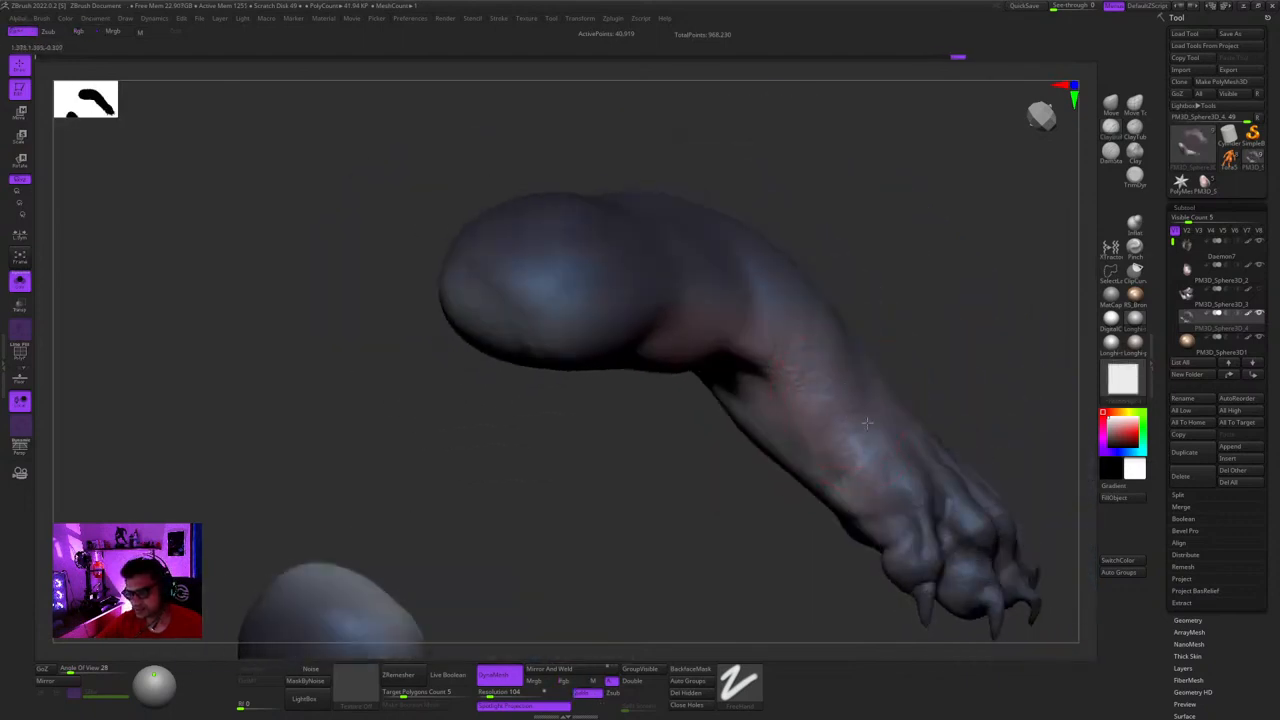
{"action": "left_click_drag", "start_coordinate": [867, 423], "coordinate": [866, 421]}
{"action": "mouse_move", "coordinate": [866, 421]}
{"action": "right_mouse_down"}
{"action": "mouse_move", "coordinate": [824, 352]}
{"action": "mouse_move", "coordinate": [806, 386]}
{"action": "mouse_move", "coordinate": [776, 360]}
{"action": "right_mouse_up"}
{"action": "right_click_drag", "start_coordinate": [808, 447], "coordinate": [792, 370]}
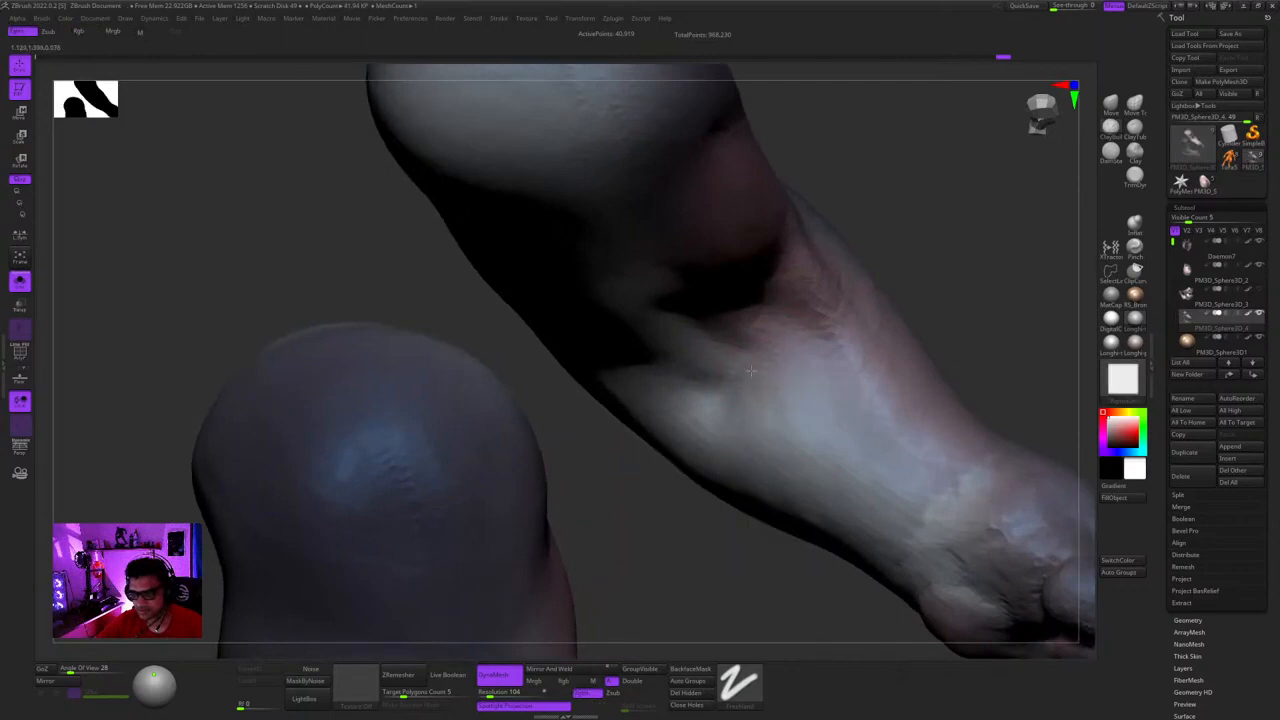
- Refine and soften the skin folds on the inner forearm beside the elbow crease
{"action": "left_click_drag", "start_coordinate": [719, 388], "coordinate": [722, 394]}
{"action": "mouse_move", "coordinate": [722, 394]}
{"action": "right_mouse_down"}
{"action": "mouse_move", "coordinate": [700, 490]}
{"action": "mouse_move", "coordinate": [696, 459]}
{"action": "right_mouse_up"}
{"action": "right_click", "coordinate": [696, 459]}
{"action": "mouse_move", "coordinate": [716, 398]}
{"action": "left_mouse_down"}
{"action": "mouse_move", "coordinate": [725, 380]}
{"action": "mouse_move", "coordinate": [723, 414]}
{"action": "left_mouse_up"}
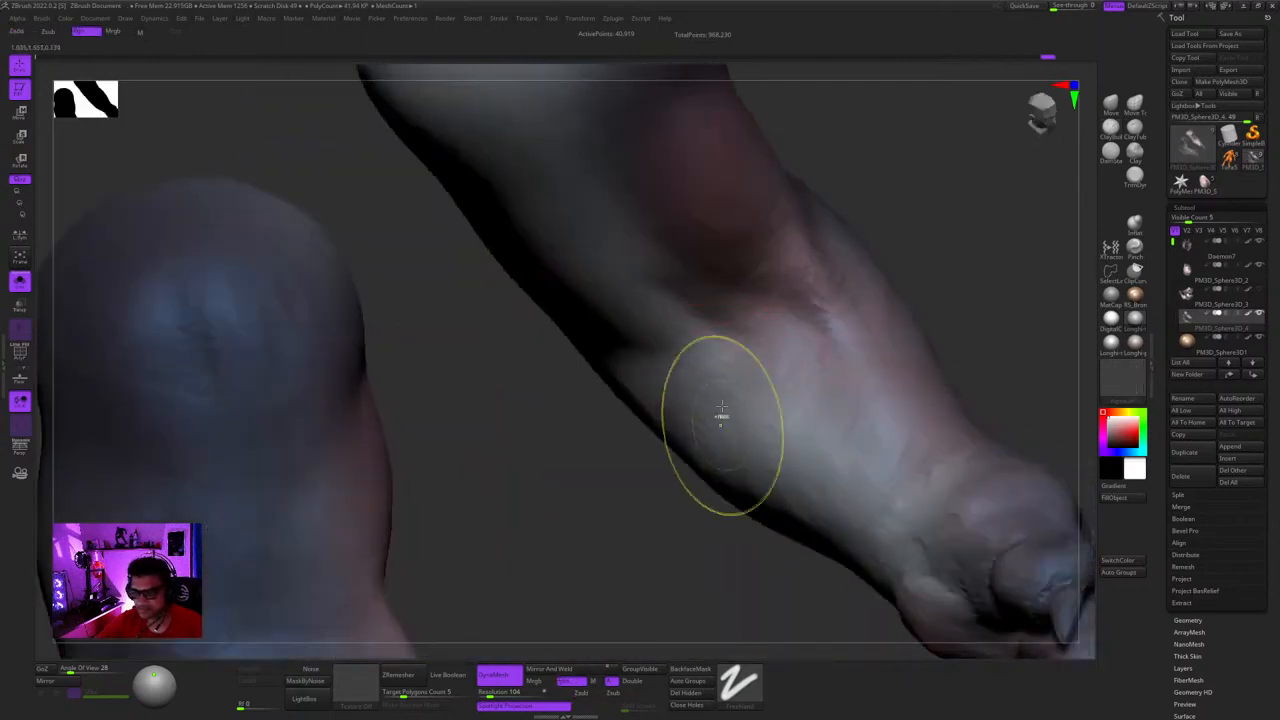
{"action": "mouse_move", "coordinate": [723, 414]}
{"action": "right_mouse_down"}
{"action": "mouse_move", "coordinate": [806, 313]}
{"action": "mouse_move", "coordinate": [800, 370]}
{"action": "mouse_move", "coordinate": [777, 348]}
{"action": "mouse_move", "coordinate": [793, 325]}
{"action": "mouse_move", "coordinate": [800, 351]}
{"action": "mouse_move", "coordinate": [836, 349]}
{"action": "mouse_move", "coordinate": [814, 271]}
{"action": "mouse_move", "coordinate": [851, 254]}
{"action": "mouse_move", "coordinate": [829, 329]}
{"action": "mouse_move", "coordinate": [860, 300]}
{"action": "right_mouse_up"}
{"action": "right_click", "coordinate": [820, 334]}
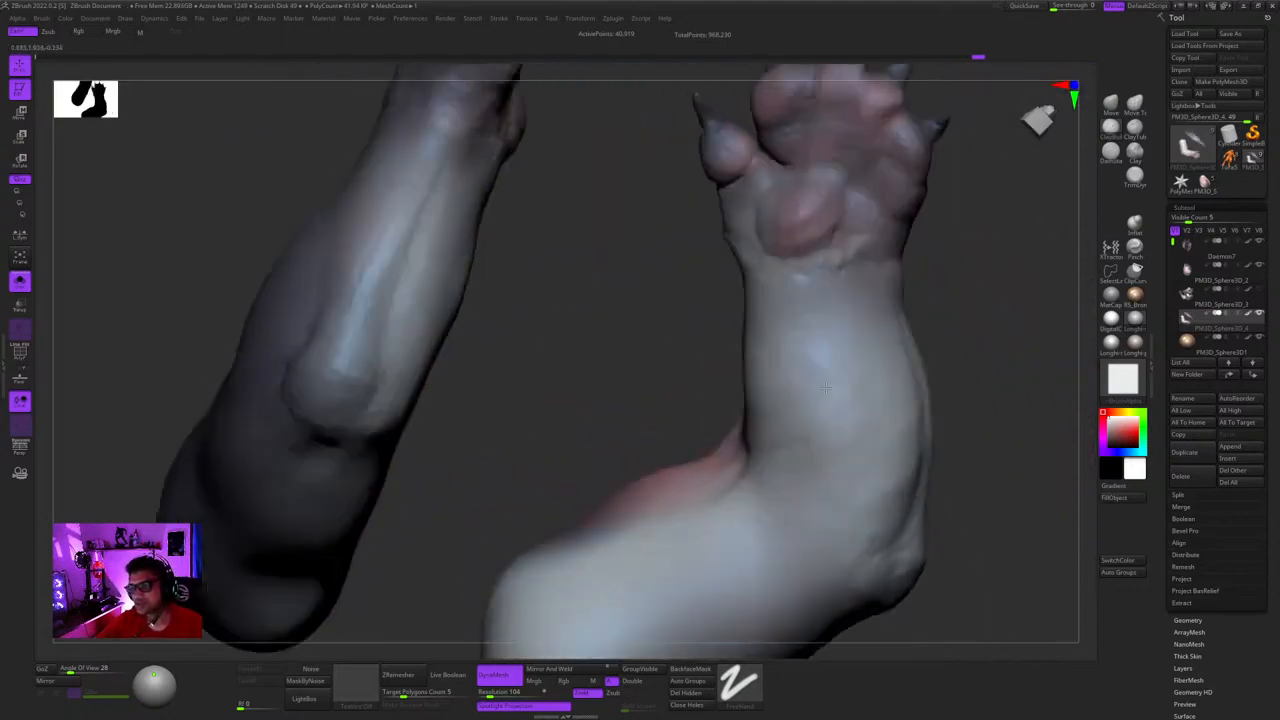
- Carve tendon grooves into the inner wrist below the palm pad with the DamStandard brush
{"action": "key", "text": "b"}
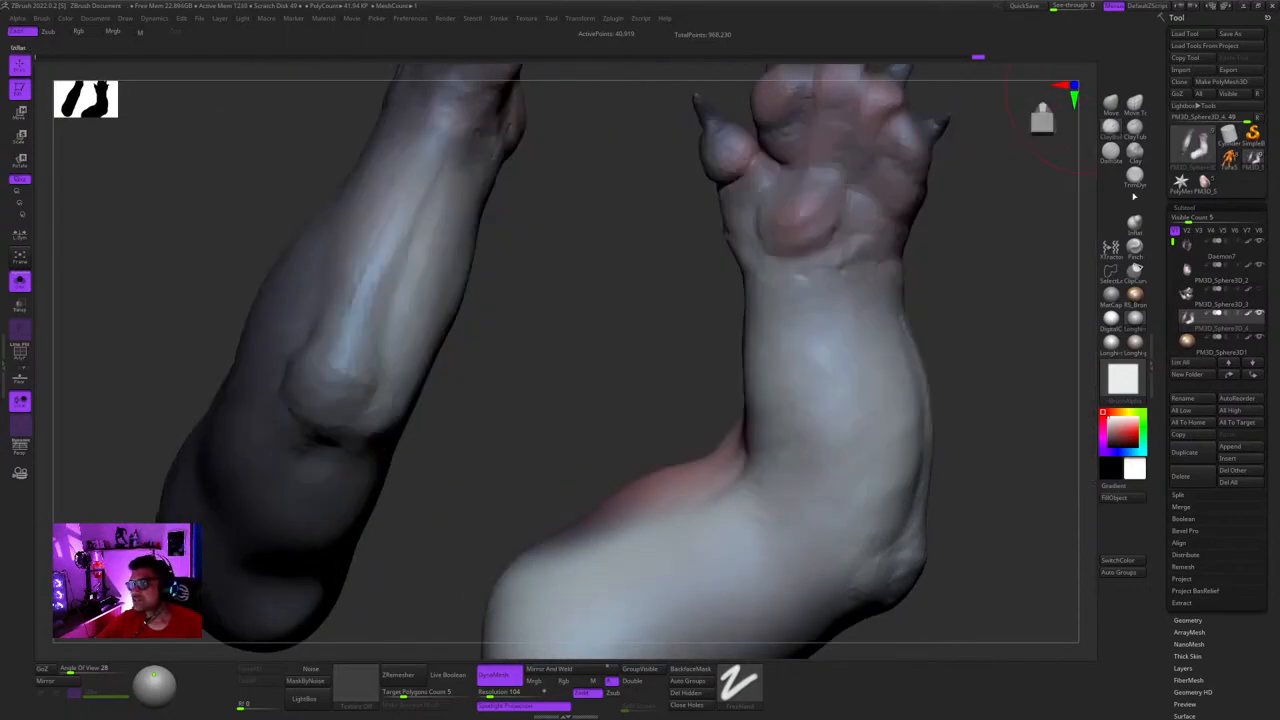
{"action": "left_click", "coordinate": [1110, 150]}
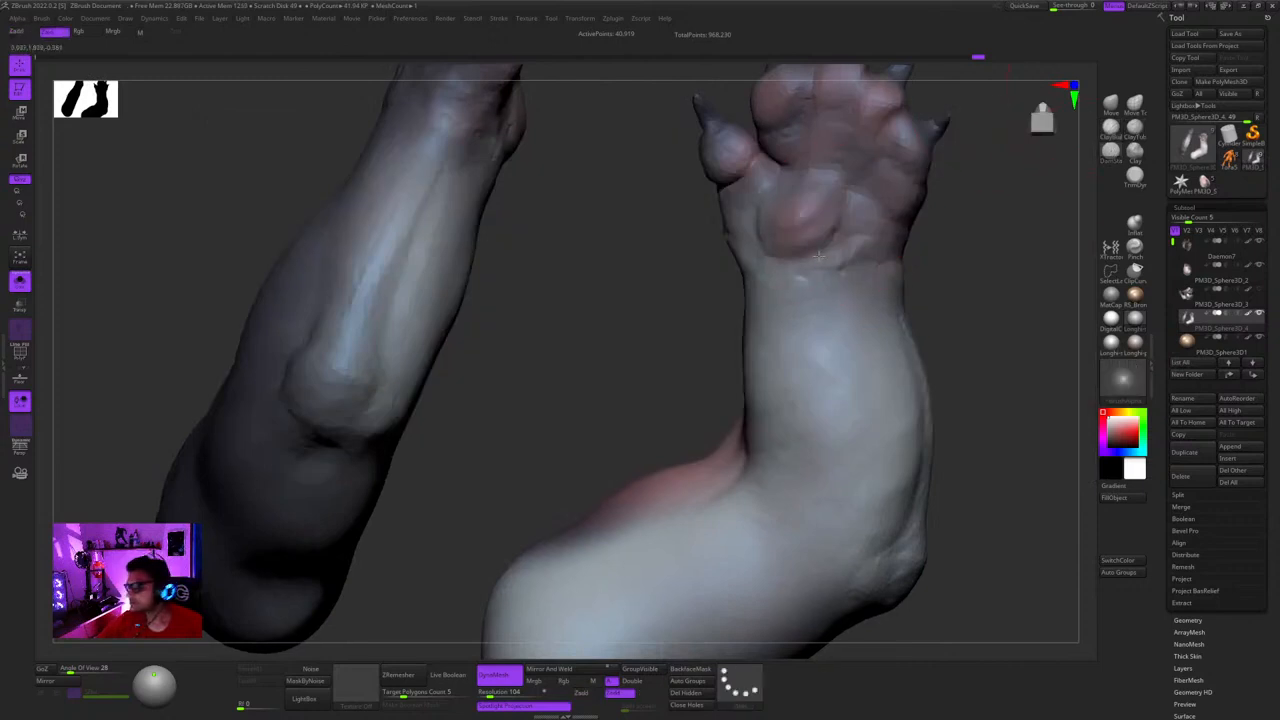
{"action": "mouse_move", "coordinate": [830, 290]}
{"action": "right_mouse_down"}
{"action": "mouse_move", "coordinate": [800, 248]}
{"action": "mouse_move", "coordinate": [757, 334]}
{"action": "mouse_move", "coordinate": [814, 310]}
{"action": "mouse_move", "coordinate": [820, 340]}
{"action": "right_mouse_up"}
{"action": "right_click", "coordinate": [757, 334]}
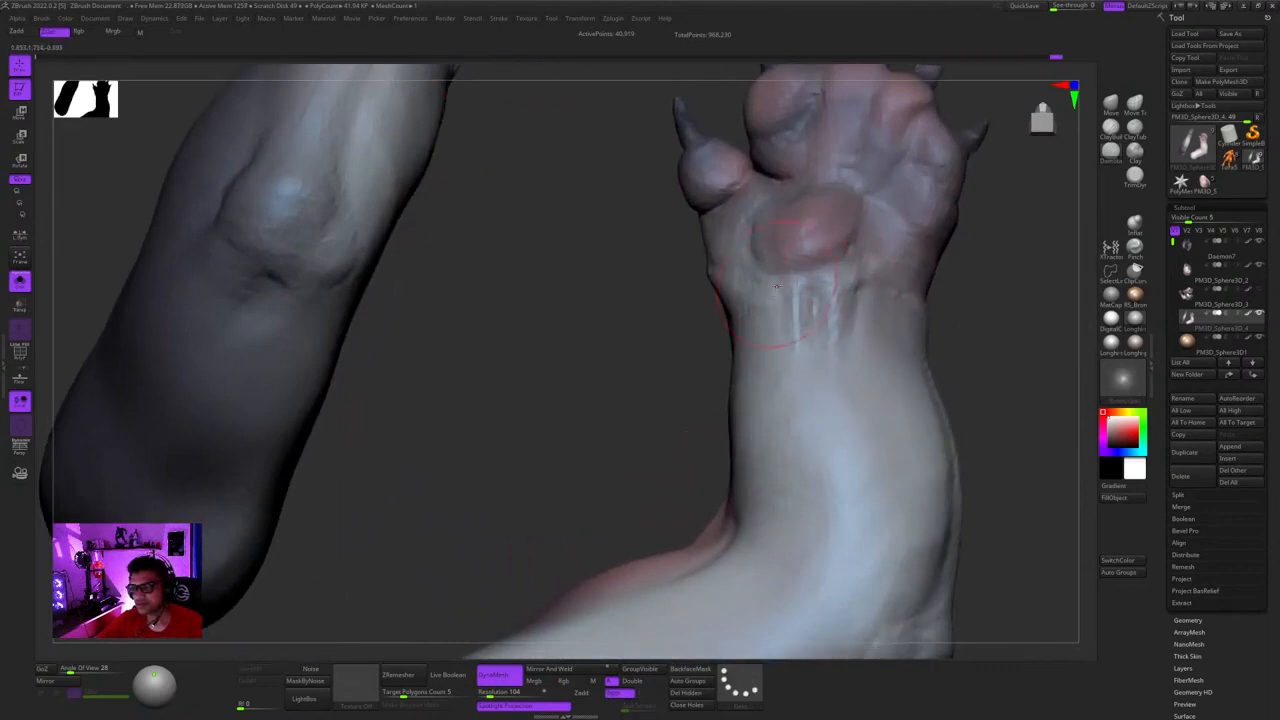
{"action": "right_click_drag", "start_coordinate": [776, 287], "coordinate": [770, 437]}
{"action": "left_click_drag", "start_coordinate": [770, 390], "coordinate": [768, 322]}
{"action": "mouse_move", "coordinate": [770, 316]}
{"action": "right_mouse_down"}
{"action": "mouse_move", "coordinate": [840, 330]}
{"action": "mouse_move", "coordinate": [789, 304]}
{"action": "mouse_move", "coordinate": [813, 410]}
{"action": "right_mouse_up"}
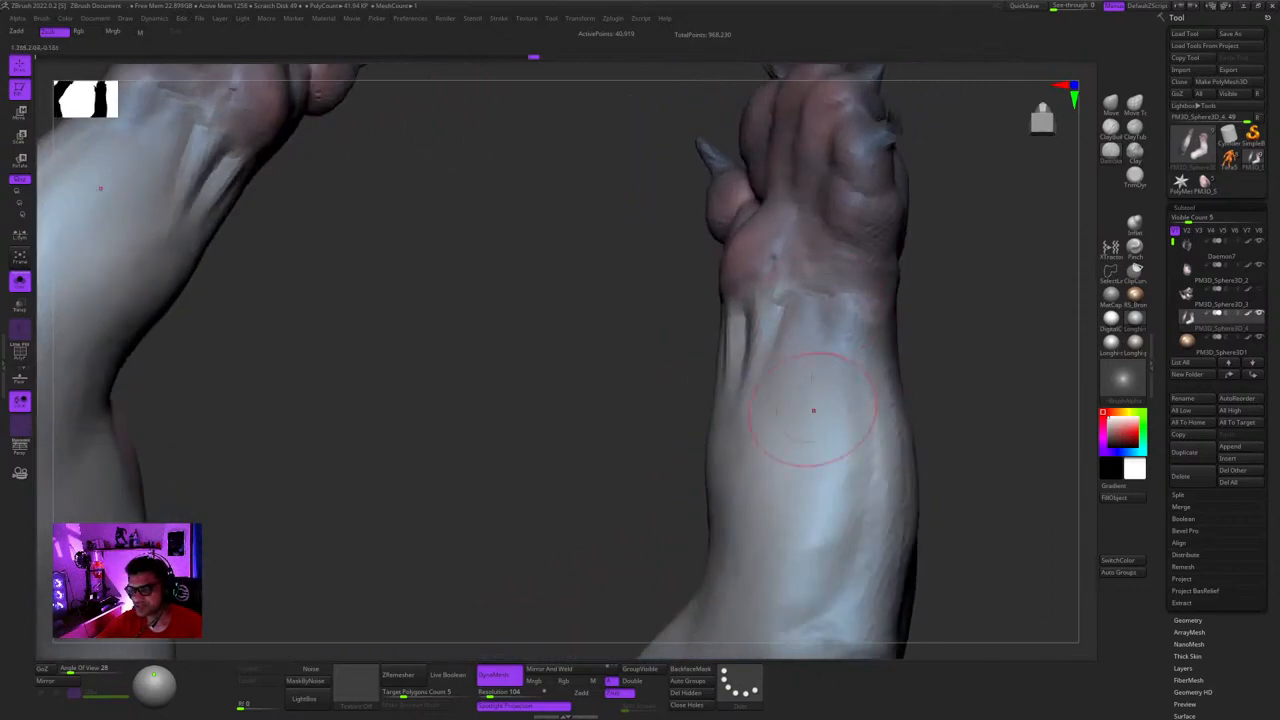
{"action": "mouse_move", "coordinate": [814, 336]}
{"action": "right_mouse_down"}
{"action": "mouse_move", "coordinate": [846, 318]}
{"action": "mouse_move", "coordinate": [876, 390]}
{"action": "mouse_move", "coordinate": [858, 525]}
{"action": "right_mouse_up"}
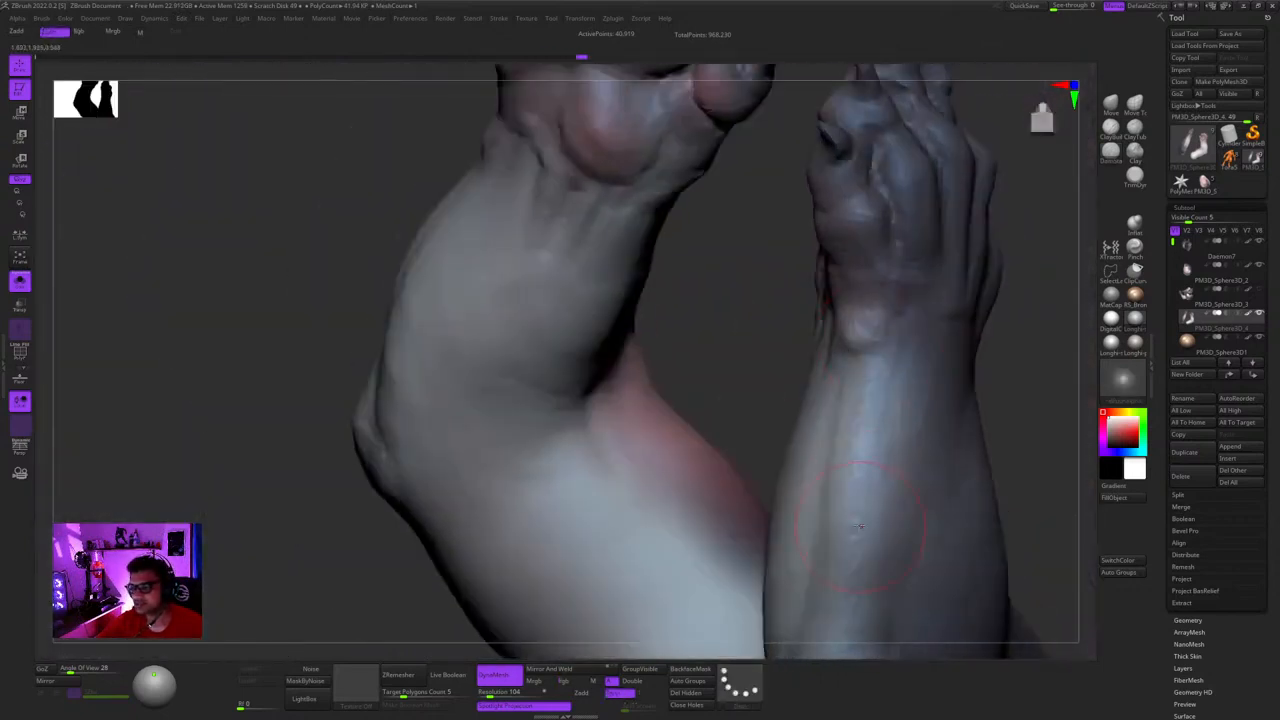
{"action": "right_click_drag", "start_coordinate": [971, 180], "coordinate": [912, 342]}
- Return to the wrinkle brush and sculpt creases around the wrist bone and down the side of the forearm
{"action": "key", "text": "space"}
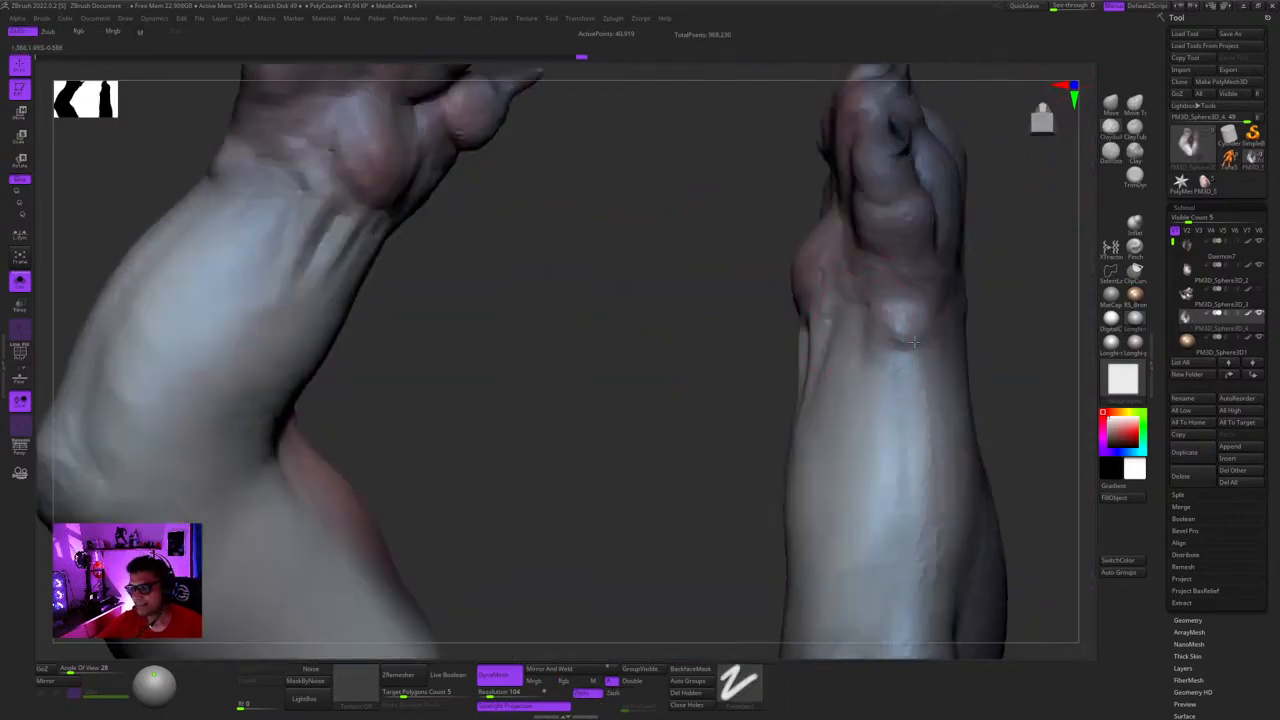
{"action": "left_click_drag", "start_coordinate": [920, 347], "coordinate": [912, 347]}
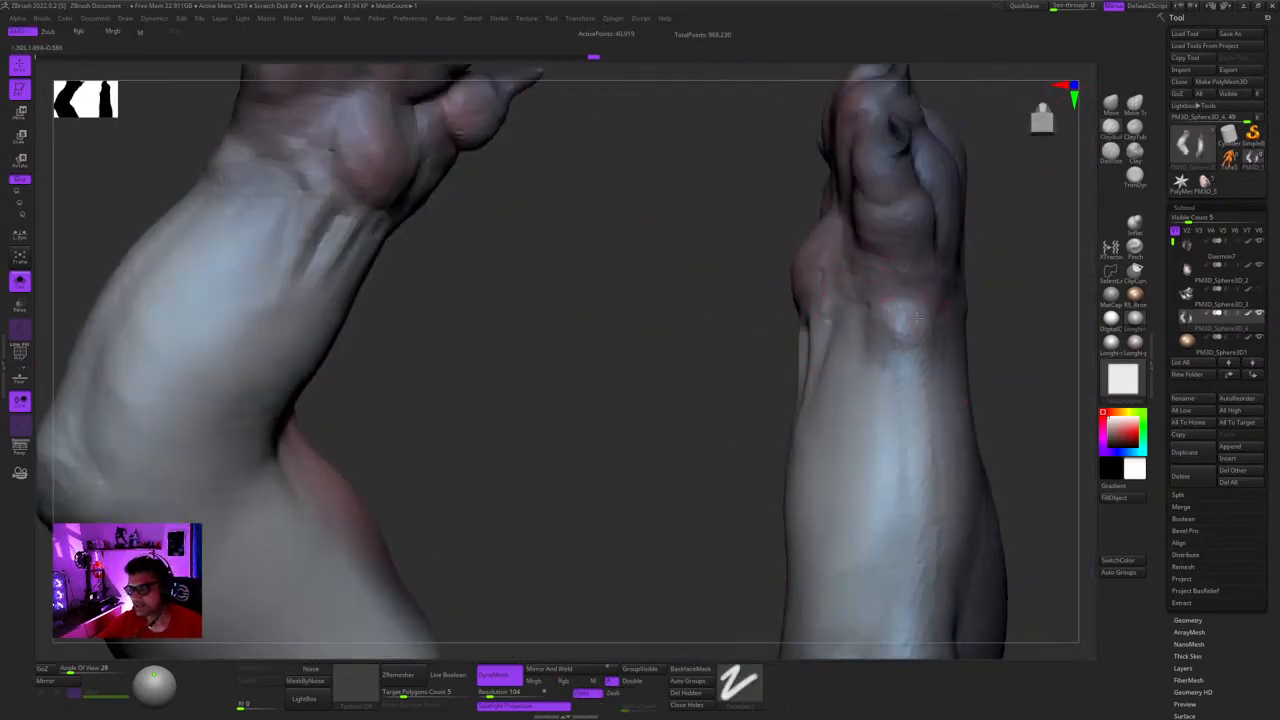
{"action": "mouse_move", "coordinate": [918, 317]}
{"action": "right_mouse_down"}
{"action": "mouse_move", "coordinate": [935, 340]}
{"action": "mouse_move", "coordinate": [905, 335]}
{"action": "right_mouse_up"}
{"action": "left_click_drag", "start_coordinate": [905, 335], "coordinate": [902, 297]}
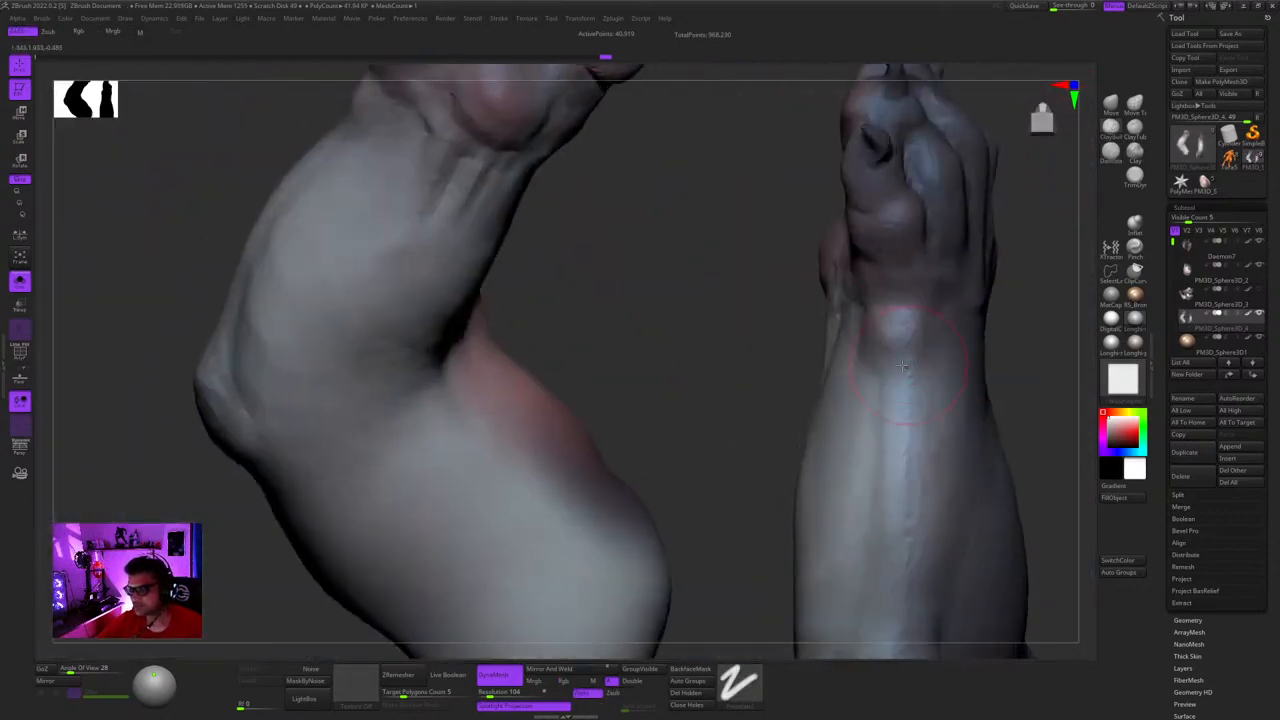
{"action": "right_click_drag", "start_coordinate": [902, 366], "coordinate": [866, 402]}
{"action": "left_click_drag", "start_coordinate": [886, 398], "coordinate": [890, 381]}
{"action": "right_click_drag", "start_coordinate": [890, 381], "coordinate": [869, 418]}
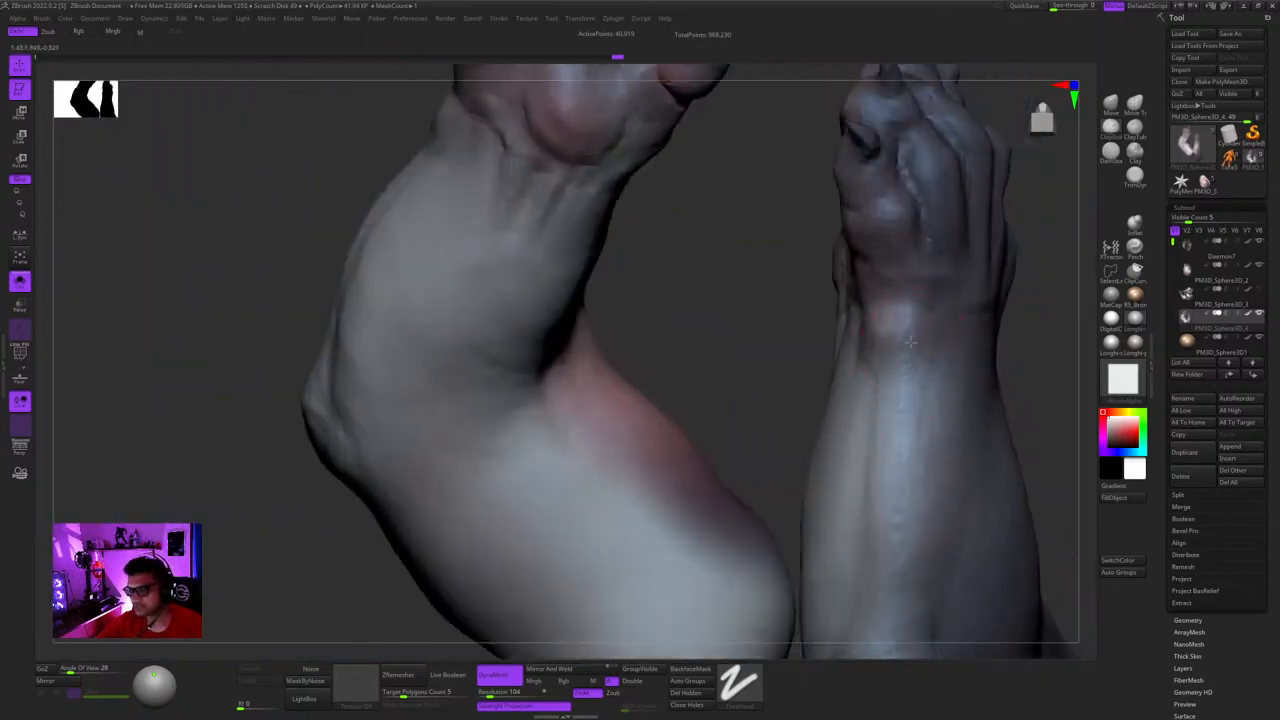
{"action": "mouse_move", "coordinate": [873, 314]}
{"action": "right_mouse_down"}
{"action": "mouse_move", "coordinate": [863, 363]}
{"action": "mouse_move", "coordinate": [846, 361]}
{"action": "mouse_move", "coordinate": [853, 375]}
{"action": "mouse_move", "coordinate": [857, 338]}
{"action": "right_mouse_up"}
{"action": "right_click_drag", "start_coordinate": [856, 401], "coordinate": [879, 325]}
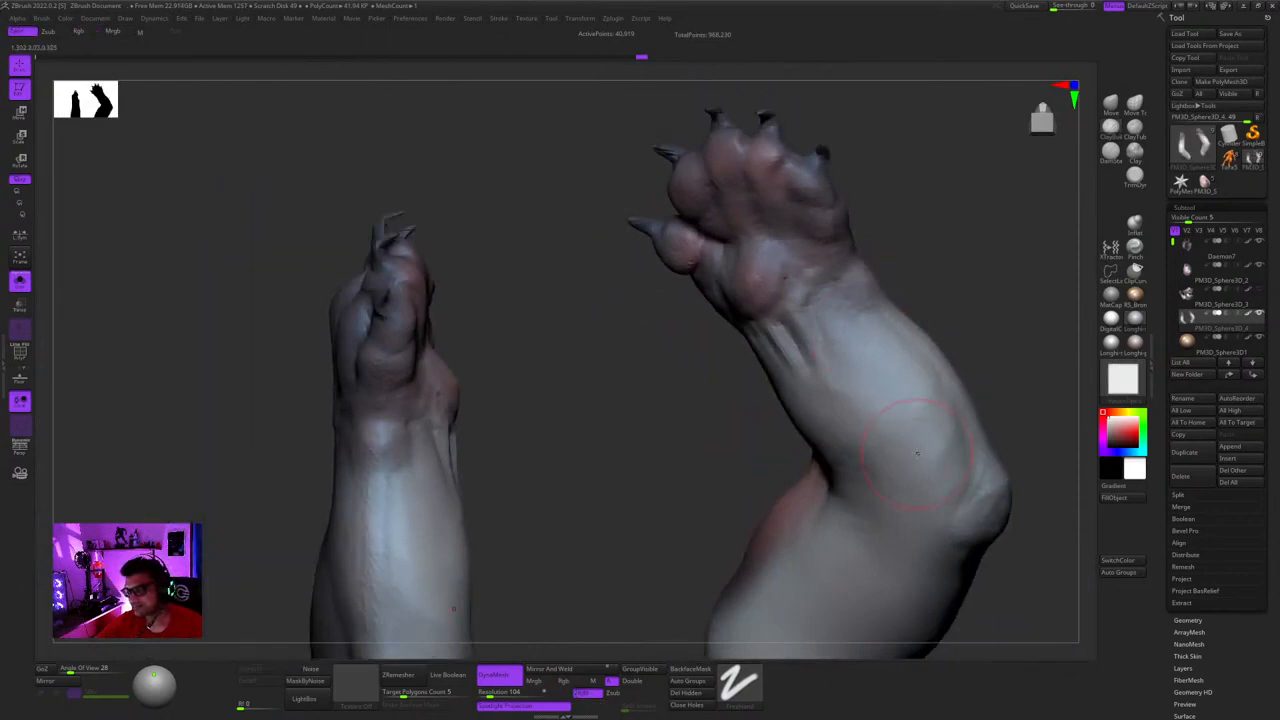
- Sculpt skin wrinkles on the forearm just beside the elbow bone
{"action": "right_click_drag", "start_coordinate": [916, 453], "coordinate": [889, 283]}
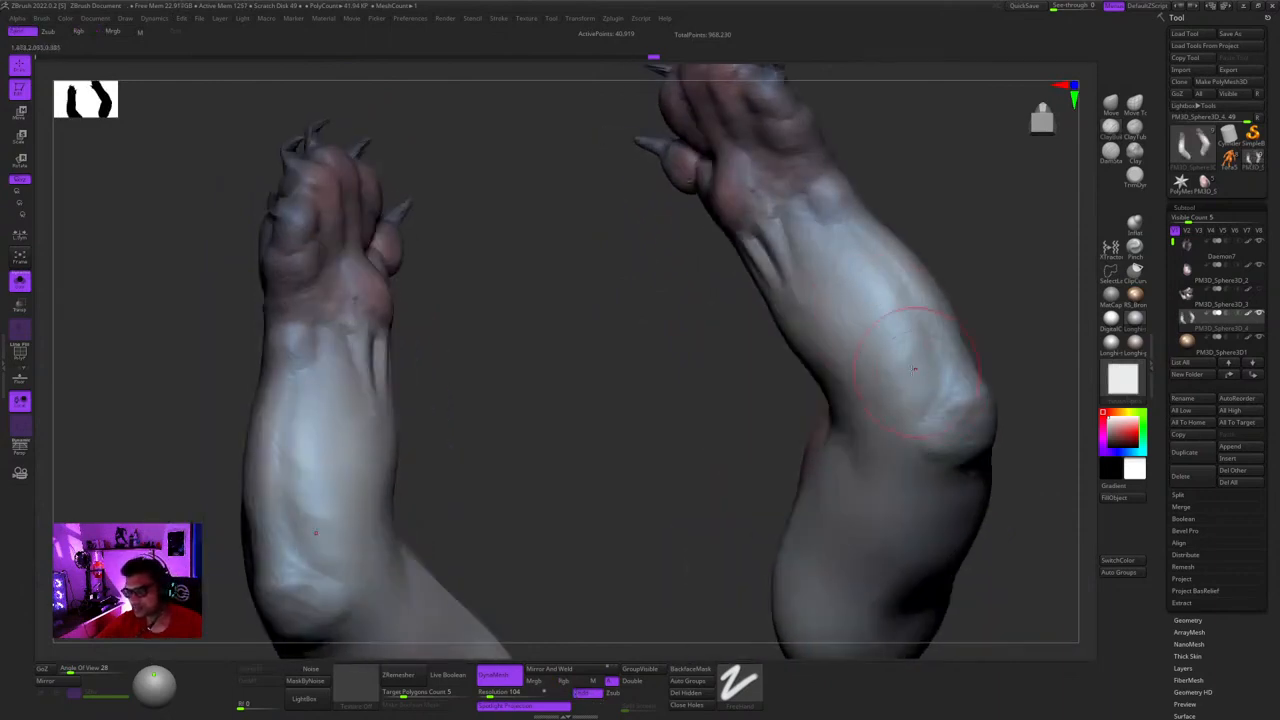
{"action": "mouse_move", "coordinate": [913, 369]}
{"action": "right_mouse_down"}
{"action": "mouse_move", "coordinate": [928, 328]}
{"action": "mouse_move", "coordinate": [931, 344]}
{"action": "right_mouse_up"}
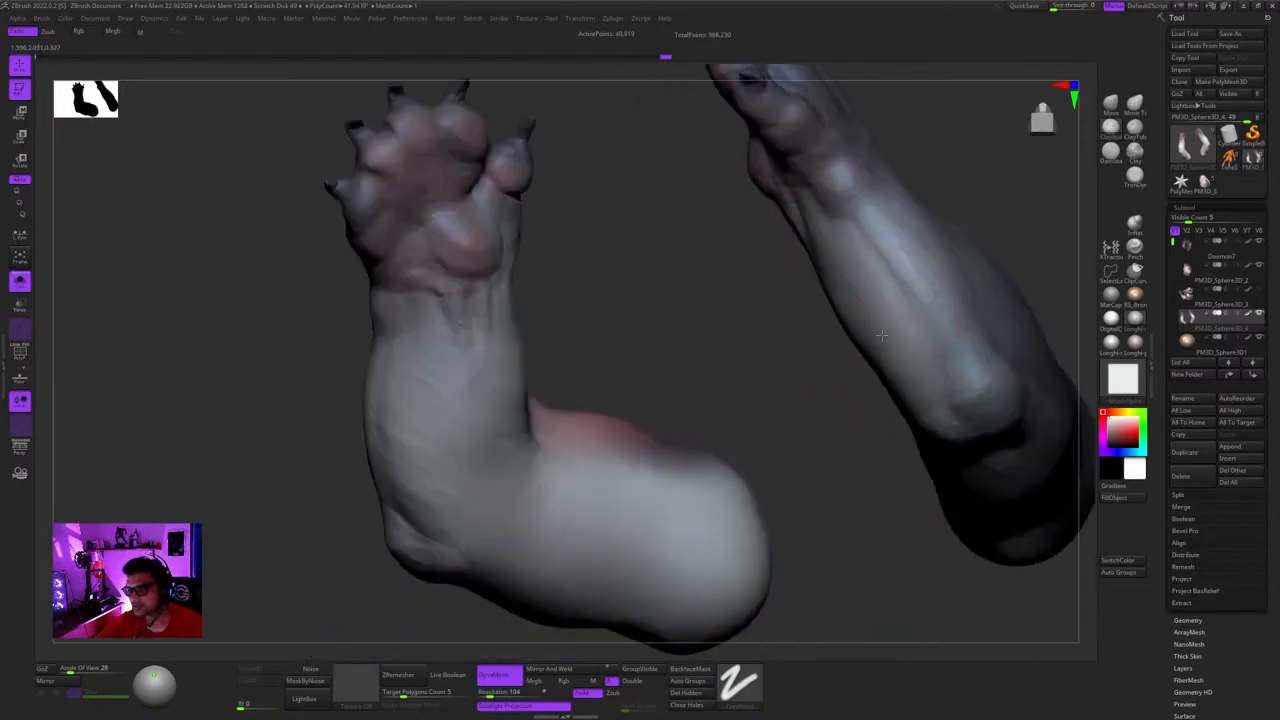
{"action": "mouse_move", "coordinate": [851, 320]}
{"action": "right_mouse_down"}
{"action": "mouse_move", "coordinate": [880, 352]}
{"action": "mouse_move", "coordinate": [821, 292]}
{"action": "mouse_move", "coordinate": [706, 336]}
{"action": "mouse_move", "coordinate": [648, 286]}
{"action": "mouse_move", "coordinate": [695, 330]}
{"action": "right_mouse_up"}
- Sculpt wrinkles across the inner forearm between the thumb side of the wrist and the elbow crease
{"action": "mouse_move", "coordinate": [695, 330]}
{"action": "right_mouse_down", "text": "ctrl"}
{"action": "mouse_move", "coordinate": [729, 302]}
{"action": "mouse_move", "coordinate": [758, 334]}
{"action": "mouse_move", "coordinate": [752, 312]}
{"action": "mouse_move", "coordinate": [772, 308]}
{"action": "right_mouse_up", "text": "ctrl"}
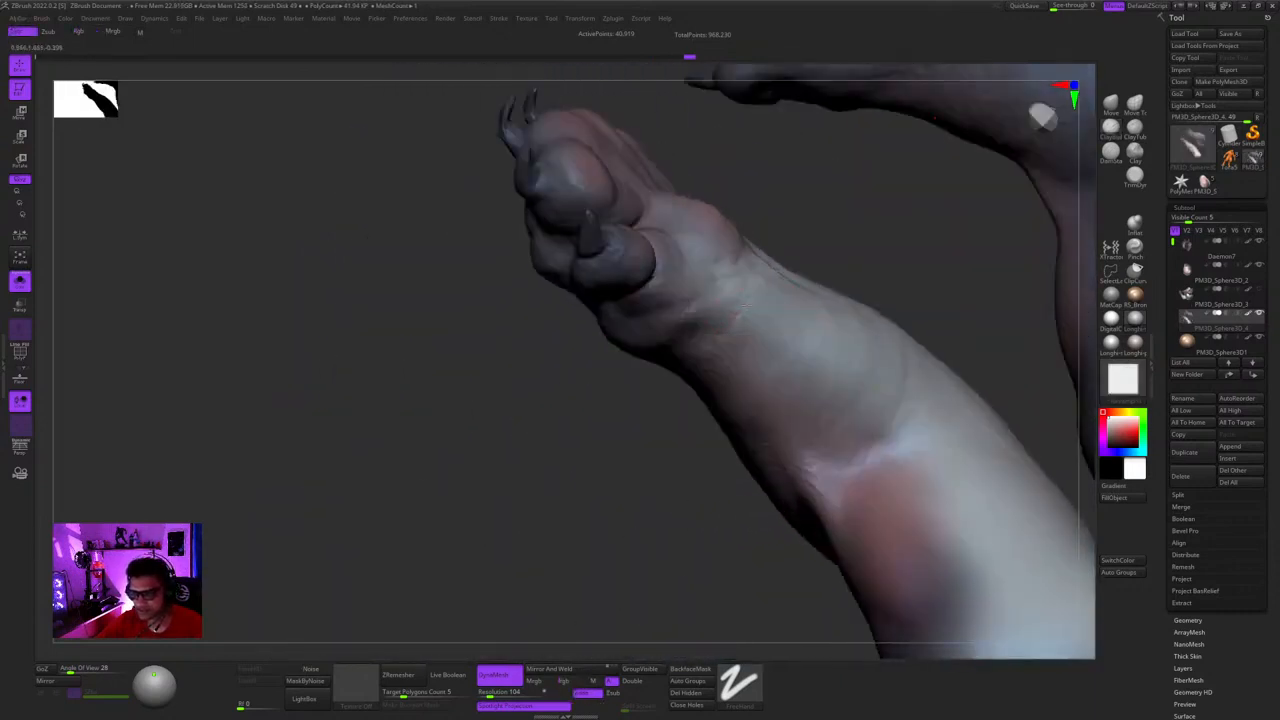
{"action": "right_click_drag", "start_coordinate": [764, 372], "coordinate": [838, 325]}
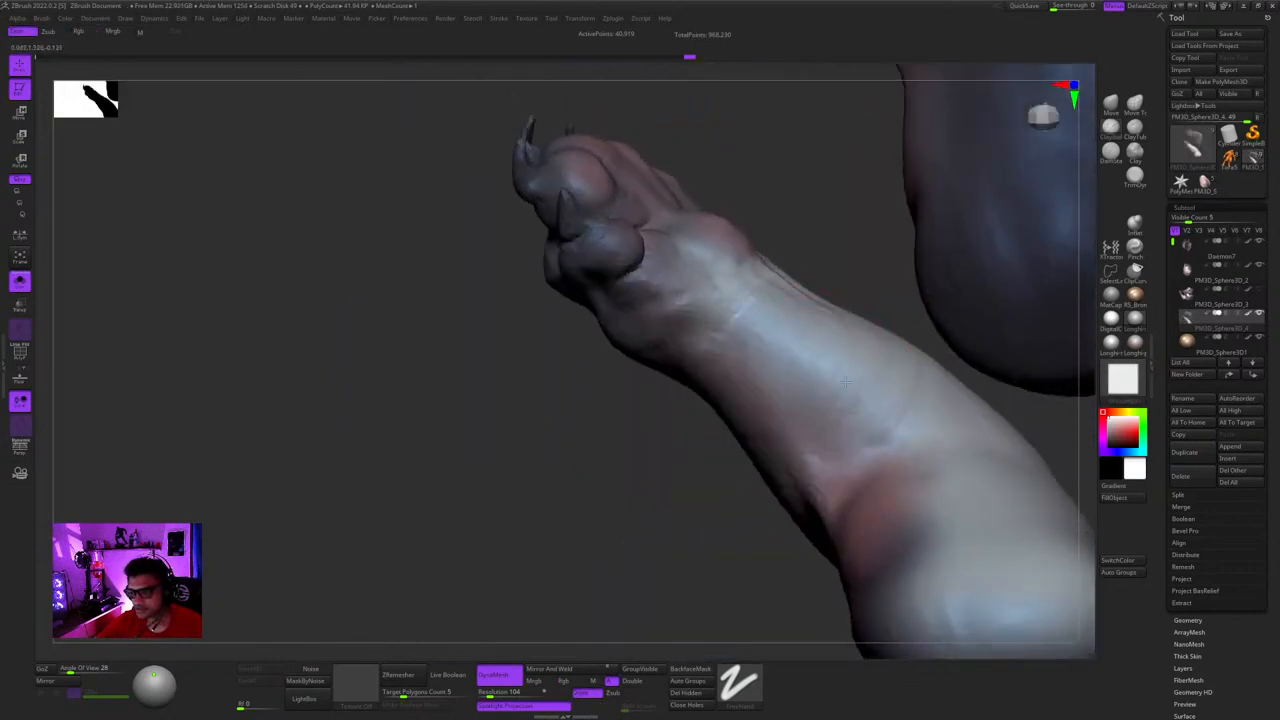
{"action": "right_click_drag", "start_coordinate": [845, 381], "coordinate": [872, 352]}
{"action": "right_click_drag", "start_coordinate": [898, 440], "coordinate": [880, 400]}
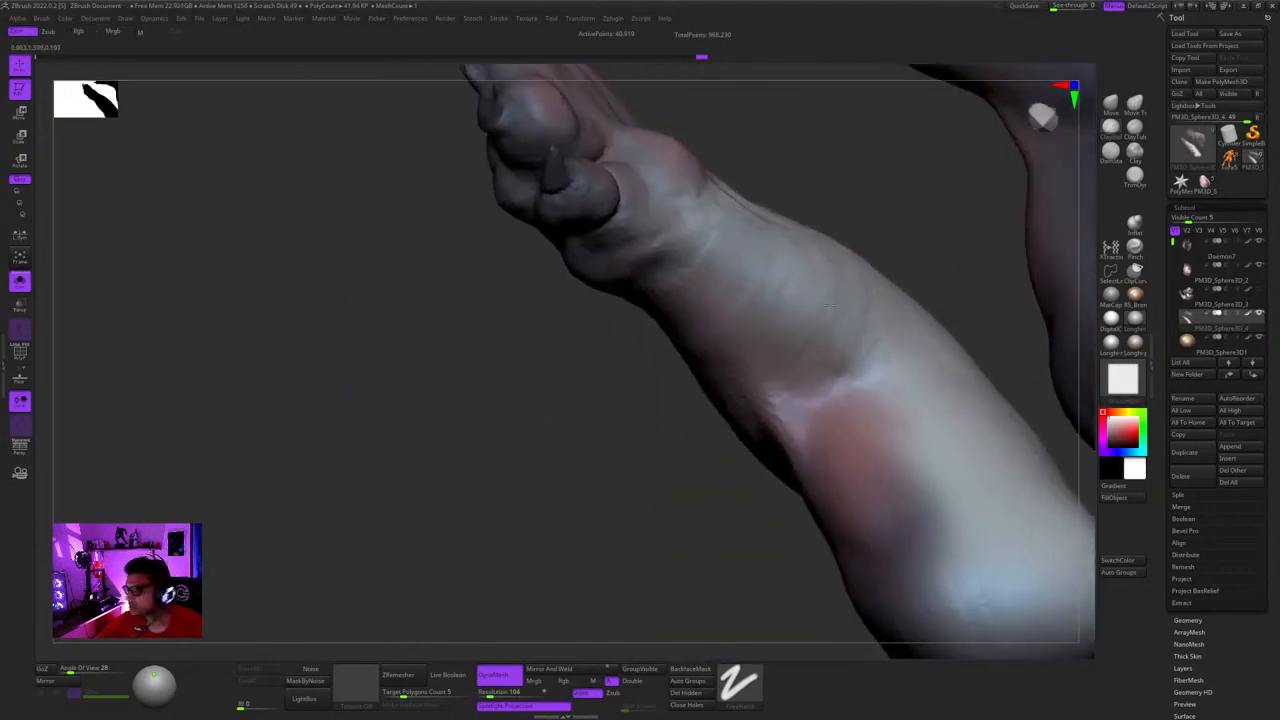
{"action": "mouse_move", "coordinate": [870, 350]}
{"action": "right_mouse_down"}
{"action": "mouse_move", "coordinate": [840, 294]}
{"action": "mouse_move", "coordinate": [822, 390]}
{"action": "right_mouse_up"}
{"action": "right_click", "coordinate": [820, 400]}
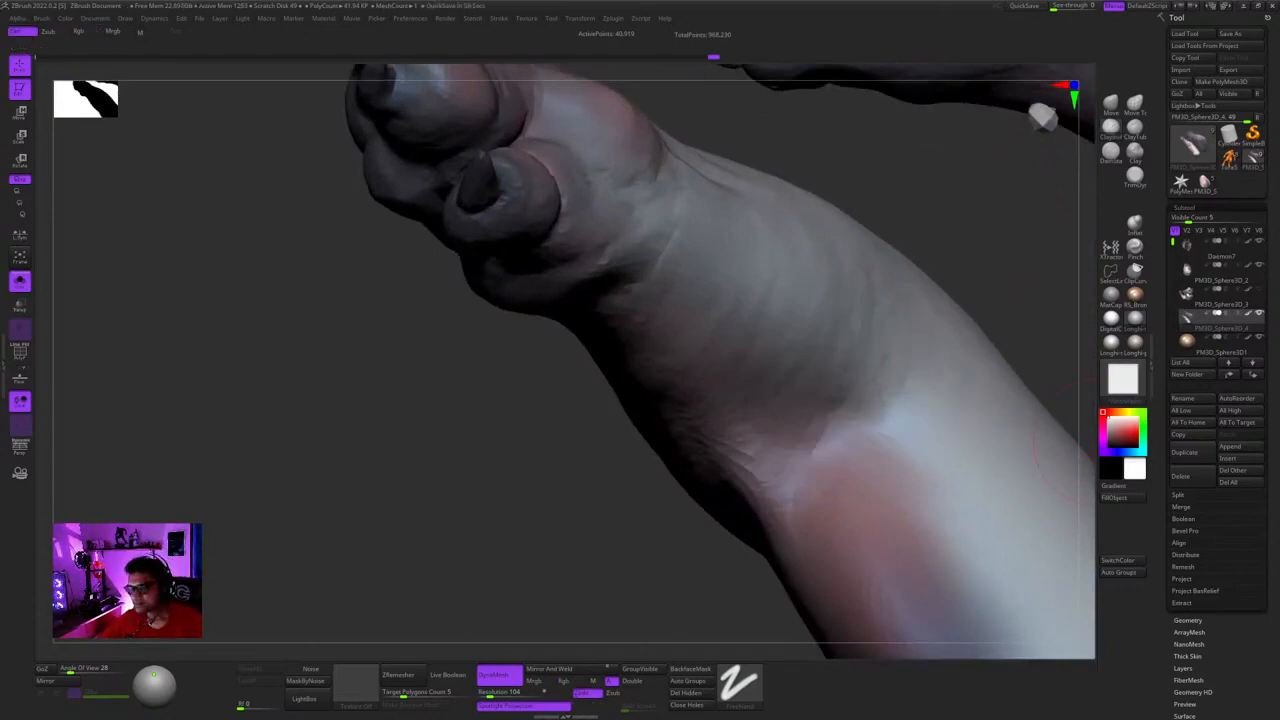
- Adjust the brush size and deepen the folds where the inner forearm meets the elbow crease
{"action": "mouse_move", "coordinate": [572, 284]}
{"action": "right_mouse_down"}
{"action": "mouse_move", "coordinate": [728, 354]}
{"action": "mouse_move", "coordinate": [738, 420]}
{"action": "right_mouse_up"}
{"action": "key", "text": "space"}
{"action": "right_click_drag", "start_coordinate": [787, 352], "coordinate": [799, 328]}
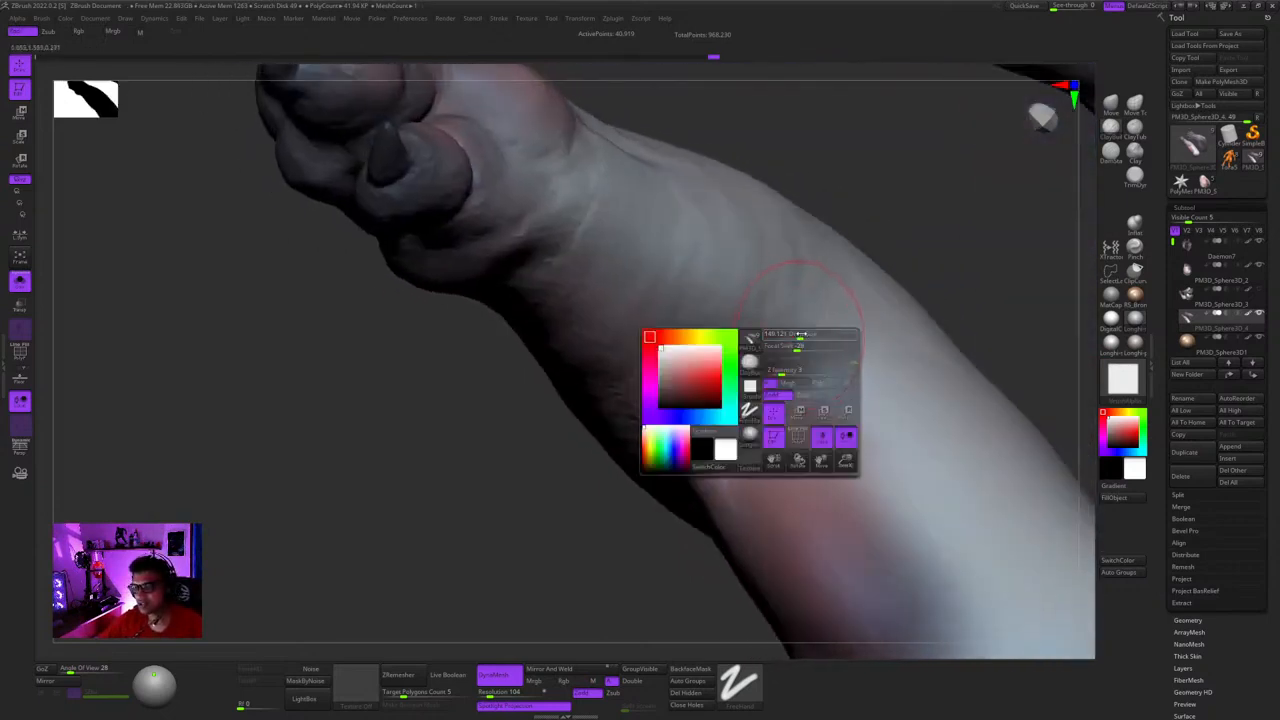
{"action": "right_click_drag", "start_coordinate": [834, 387], "coordinate": [832, 344]}
{"action": "key", "text": "space"}
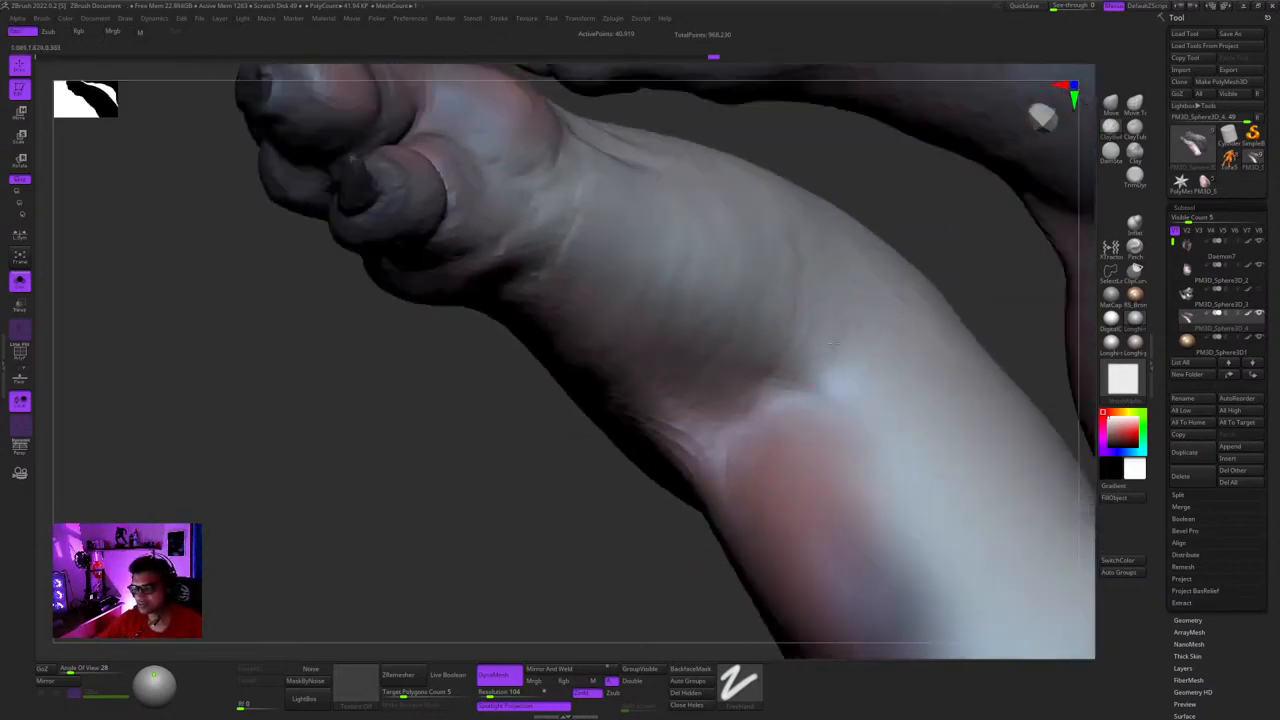
- Sculpt fine wrinkles on the inner side of the elbow, from the crease to the elbow bone
{"action": "right_click_drag", "start_coordinate": [862, 389], "coordinate": [765, 319]}
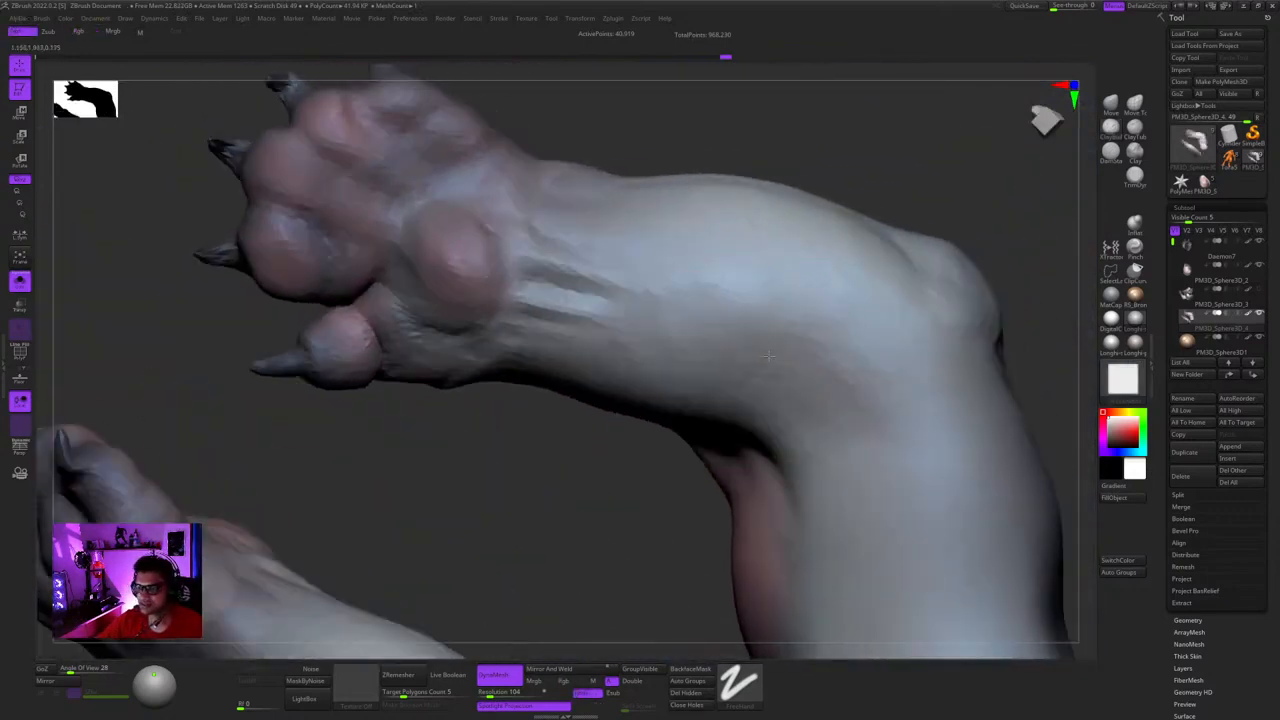
{"action": "right_click_drag", "start_coordinate": [800, 371], "coordinate": [794, 323]}
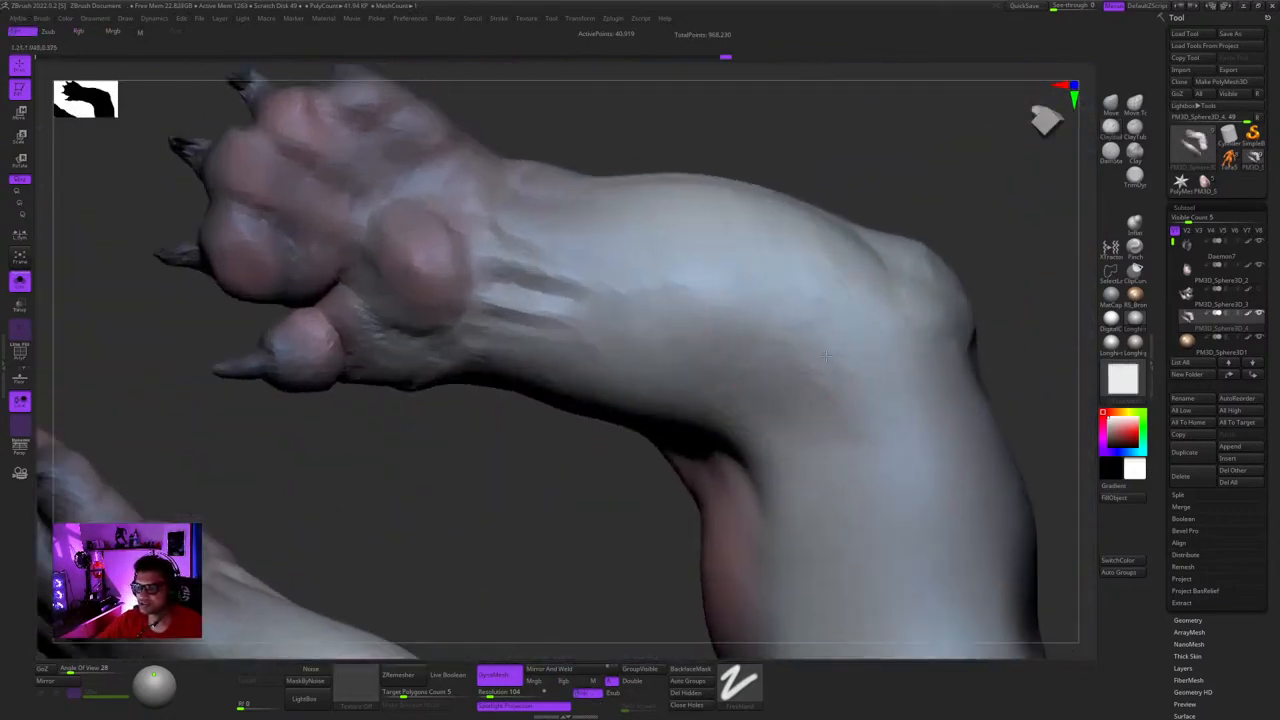
{"action": "mouse_move", "coordinate": [814, 392]}
{"action": "right_mouse_down", "text": "ctrl"}
{"action": "mouse_move", "coordinate": [806, 356]}
{"action": "mouse_move", "coordinate": [808, 384]}
{"action": "right_mouse_up", "text": "ctrl"}
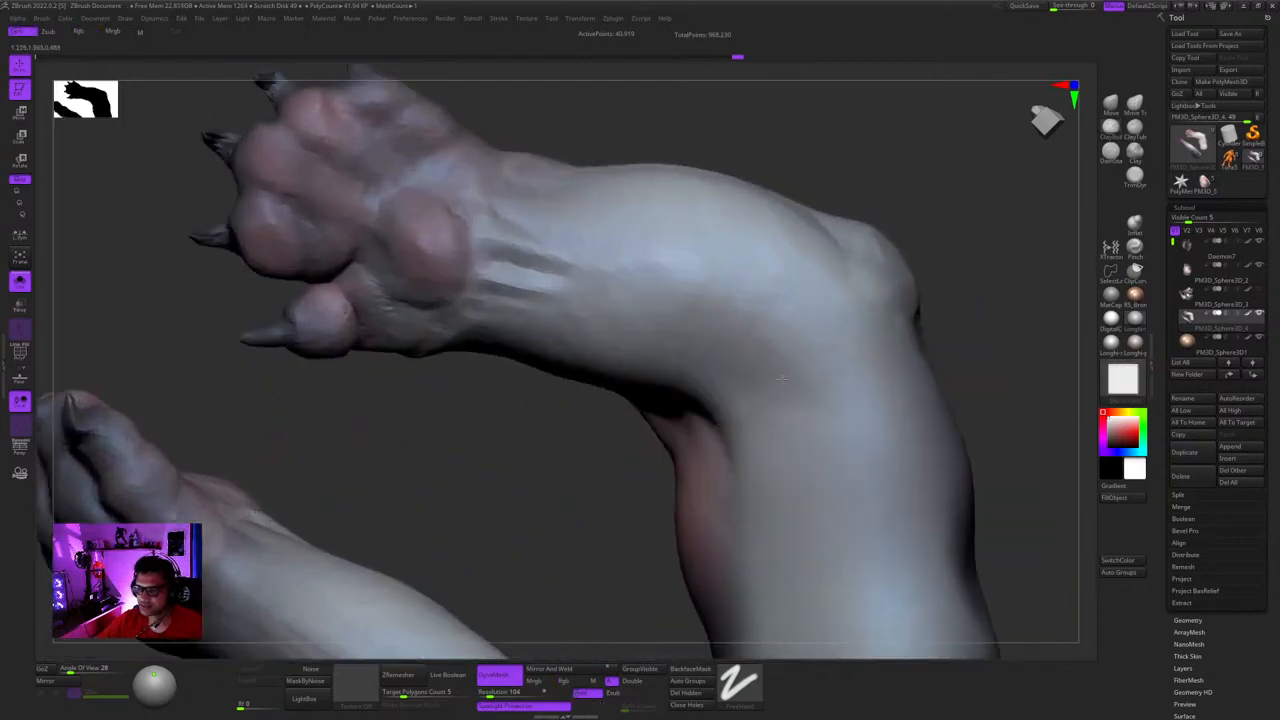
{"action": "mouse_move", "coordinate": [827, 432]}
{"action": "right_mouse_down", "text": "ctrl"}
{"action": "mouse_move", "coordinate": [812, 315]}
{"action": "mouse_move", "coordinate": [820, 385]}
{"action": "mouse_move", "coordinate": [800, 420]}
{"action": "mouse_move", "coordinate": [738, 457]}
{"action": "right_mouse_up", "text": "ctrl"}
{"action": "left_click_drag", "start_coordinate": [842, 362], "coordinate": [845, 425]}
{"action": "right_click_drag", "start_coordinate": [812, 420], "coordinate": [816, 356]}
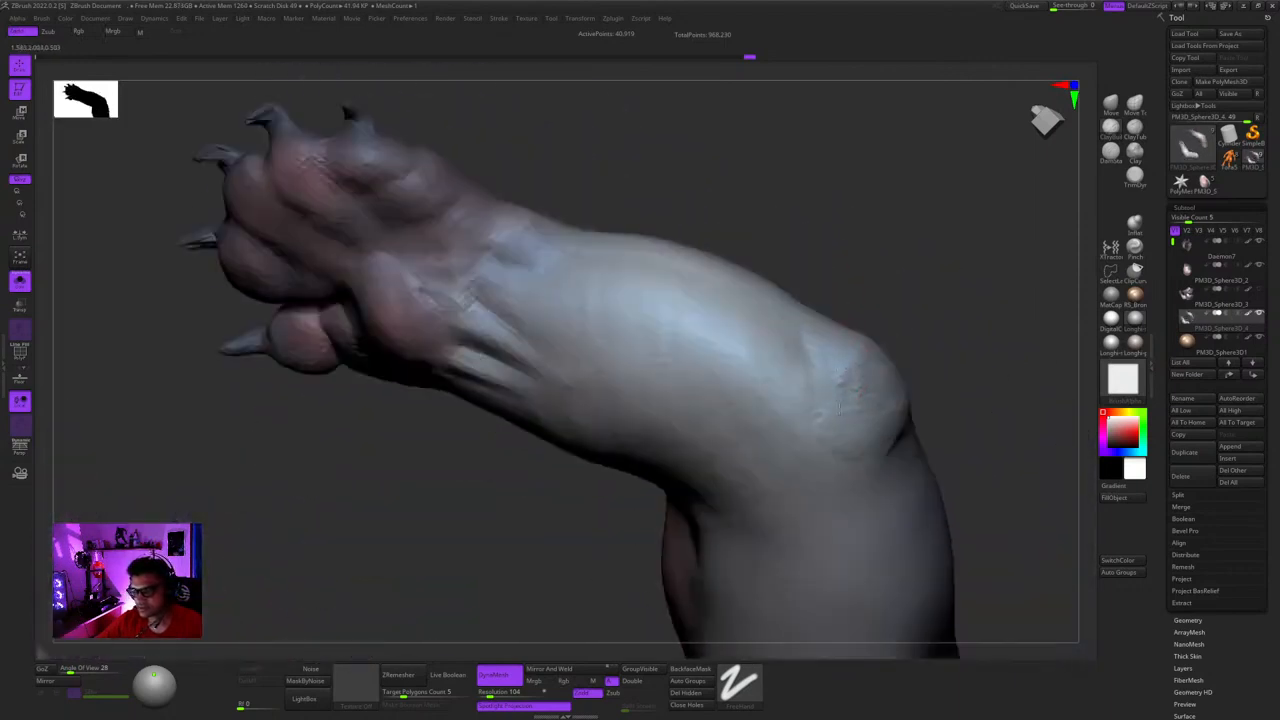
{"action": "mouse_move", "coordinate": [838, 408]}
{"action": "right_mouse_down"}
{"action": "mouse_move", "coordinate": [840, 375]}
{"action": "mouse_move", "coordinate": [790, 331]}
{"action": "right_mouse_up"}
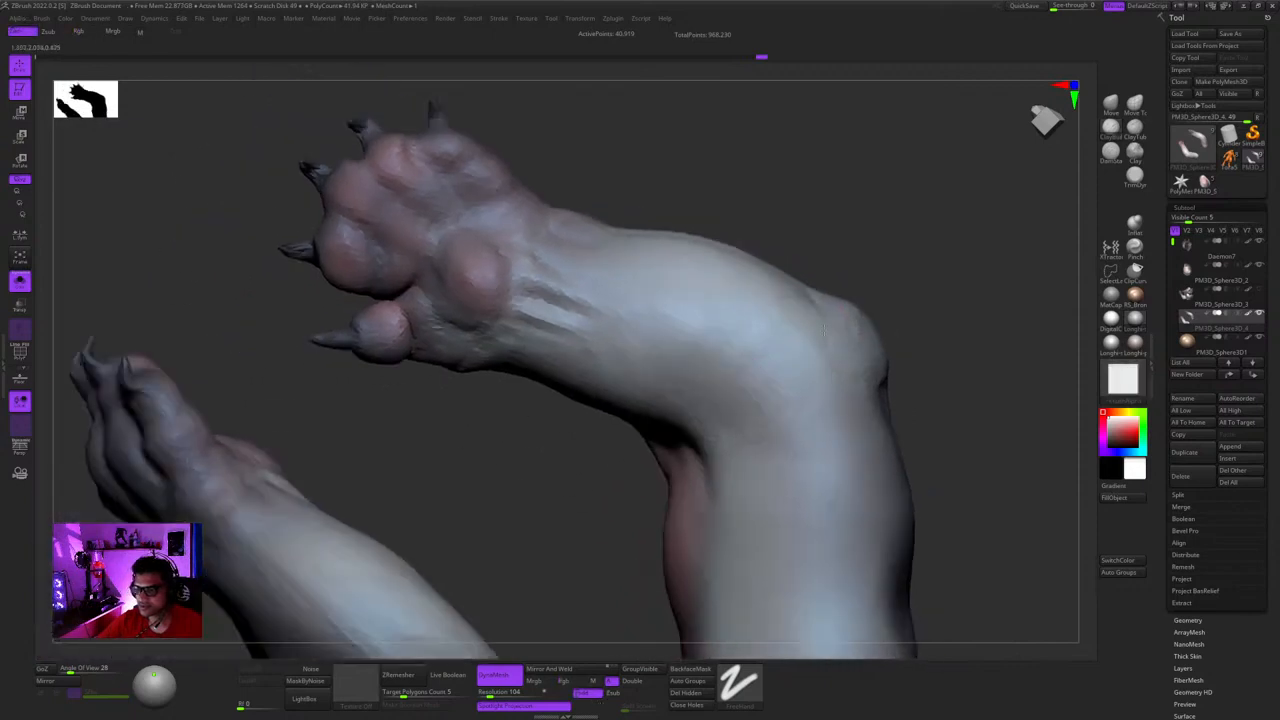
{"action": "left_click_drag", "start_coordinate": [817, 355], "coordinate": [757, 333]}
- Adjust the brush size and refine the elbow bone and the skin folds around it on the back of the arm
{"action": "right_click_drag", "start_coordinate": [805, 426], "coordinate": [753, 376], "text": "alt"}
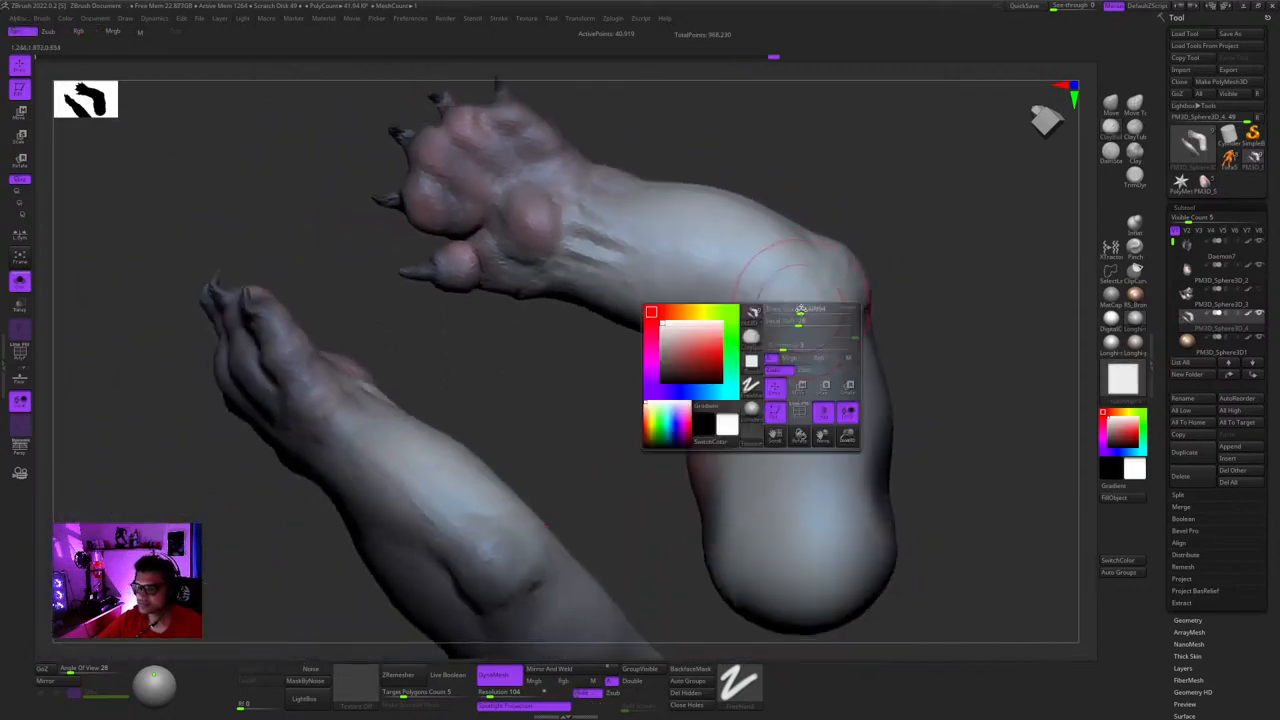
{"action": "right_click_drag", "start_coordinate": [845, 353], "coordinate": [889, 206]}
{"action": "right_click_drag", "start_coordinate": [878, 259], "coordinate": [897, 234]}
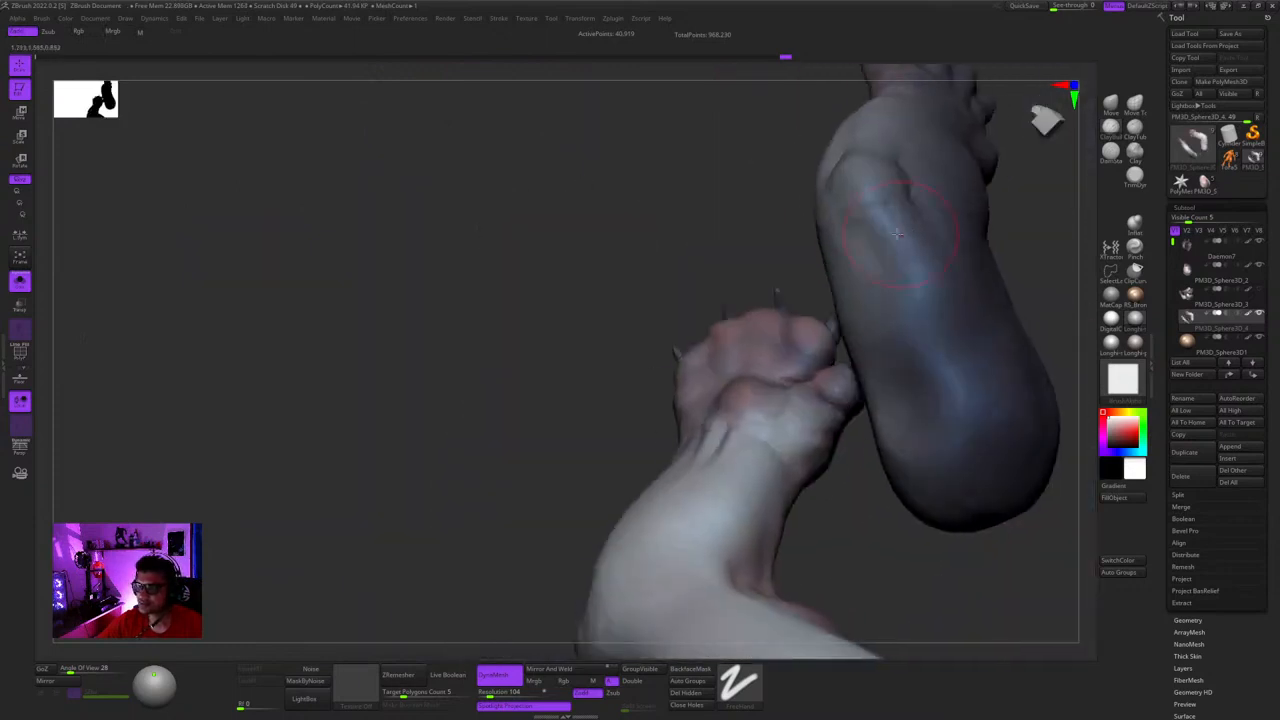
{"action": "right_click_drag", "start_coordinate": [858, 274], "coordinate": [841, 274]}
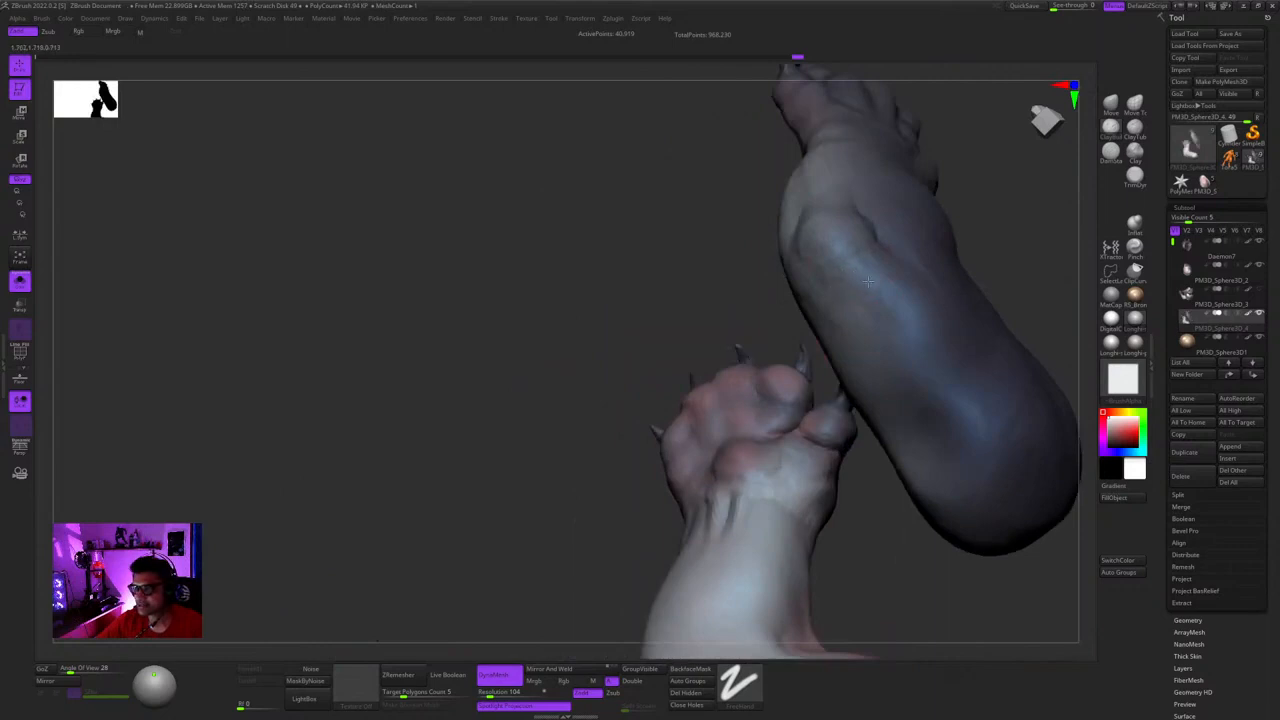
{"action": "right_click_drag", "start_coordinate": [878, 375], "coordinate": [847, 337]}
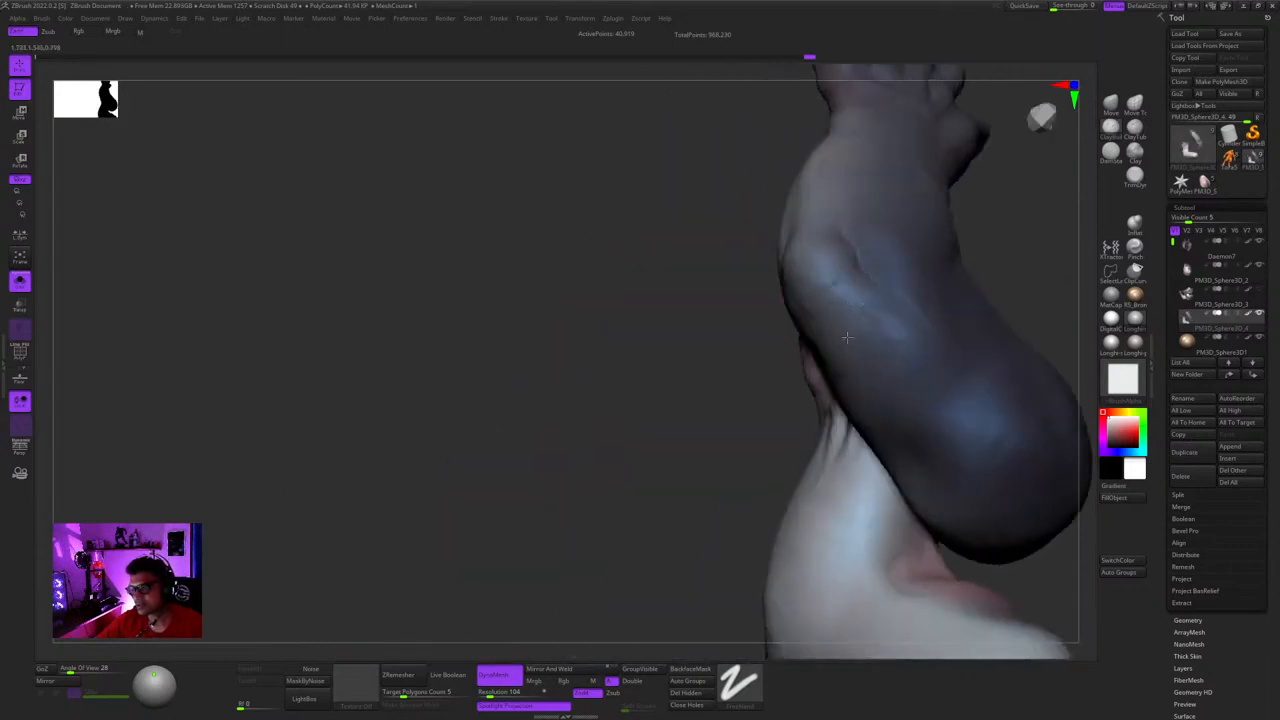
{"action": "right_click_drag", "start_coordinate": [891, 402], "coordinate": [802, 265]}
{"action": "right_click_drag", "start_coordinate": [807, 318], "coordinate": [797, 320]}
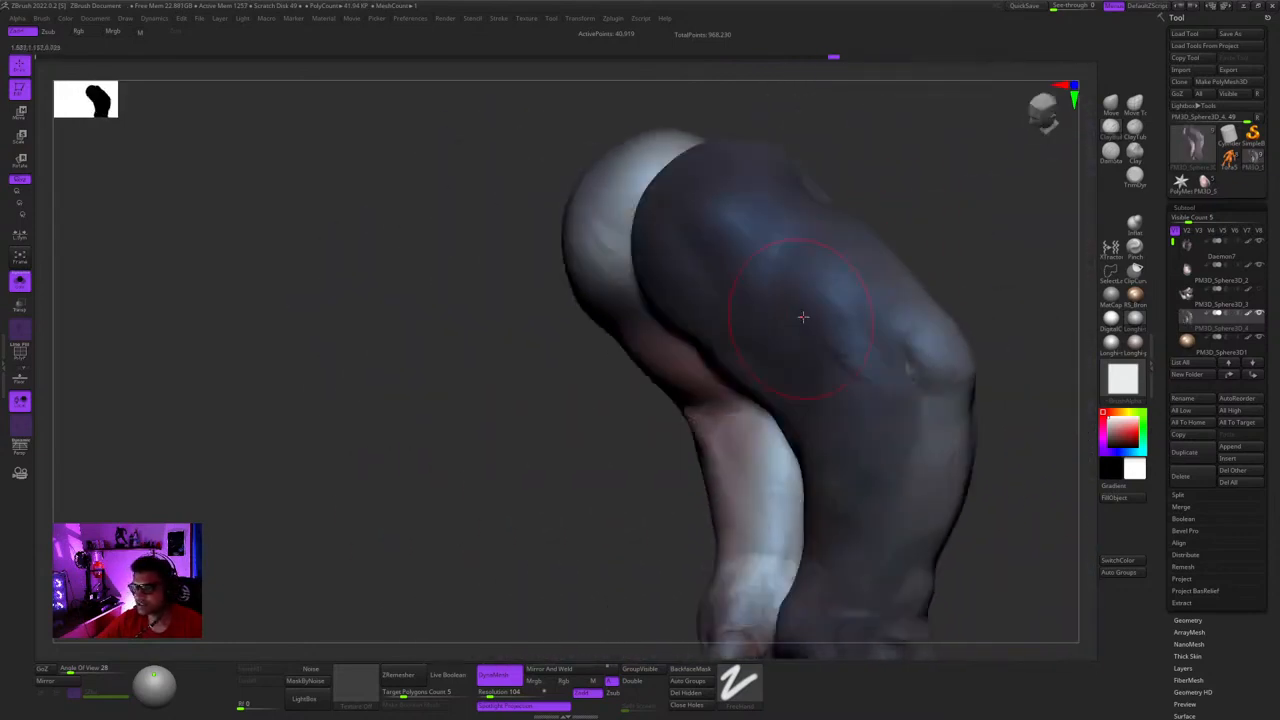
- Sculpt and soften subtle wrinkles on the upper arm between the shoulder end and the elbow
{"action": "mouse_move", "coordinate": [861, 396]}
{"action": "right_mouse_down"}
{"action": "mouse_move", "coordinate": [854, 331]}
{"action": "mouse_move", "coordinate": [772, 313]}
{"action": "mouse_move", "coordinate": [827, 292]}
{"action": "right_mouse_up"}
{"action": "right_click_drag", "start_coordinate": [834, 348], "coordinate": [865, 287]}
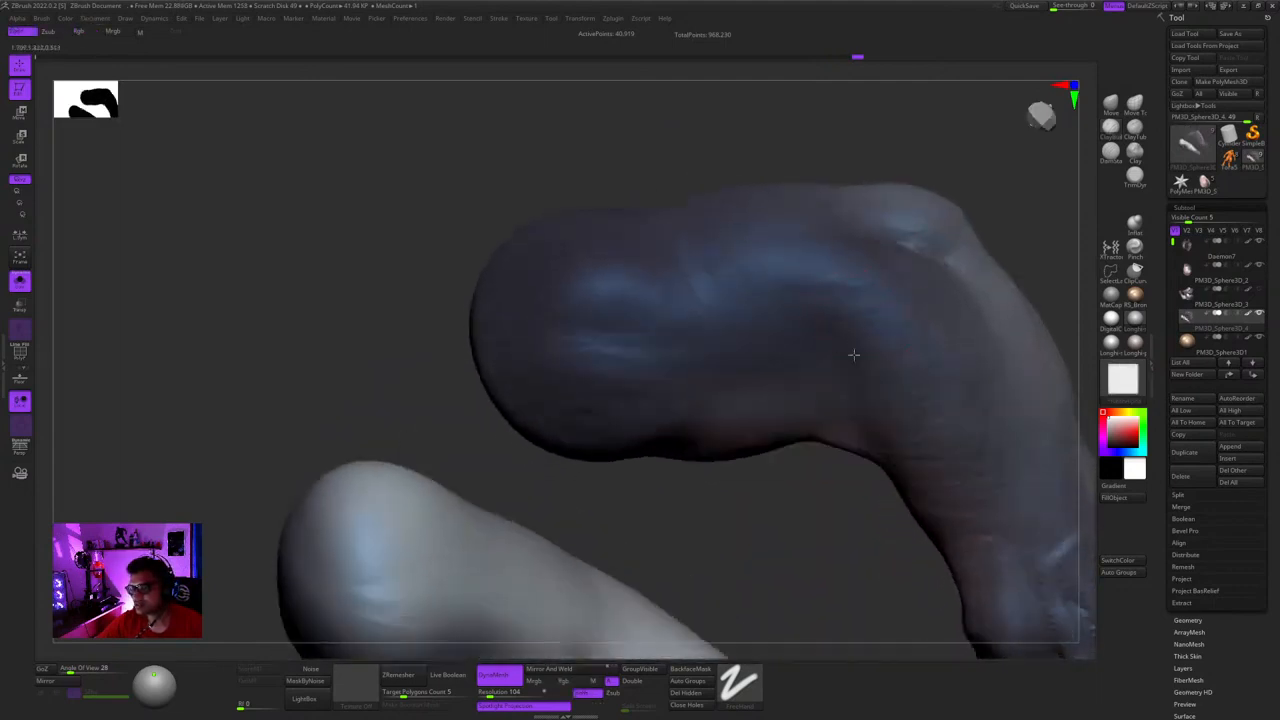
{"action": "right_click_drag", "start_coordinate": [853, 354], "coordinate": [819, 300]}
{"action": "right_click_drag", "start_coordinate": [808, 370], "coordinate": [828, 317]}
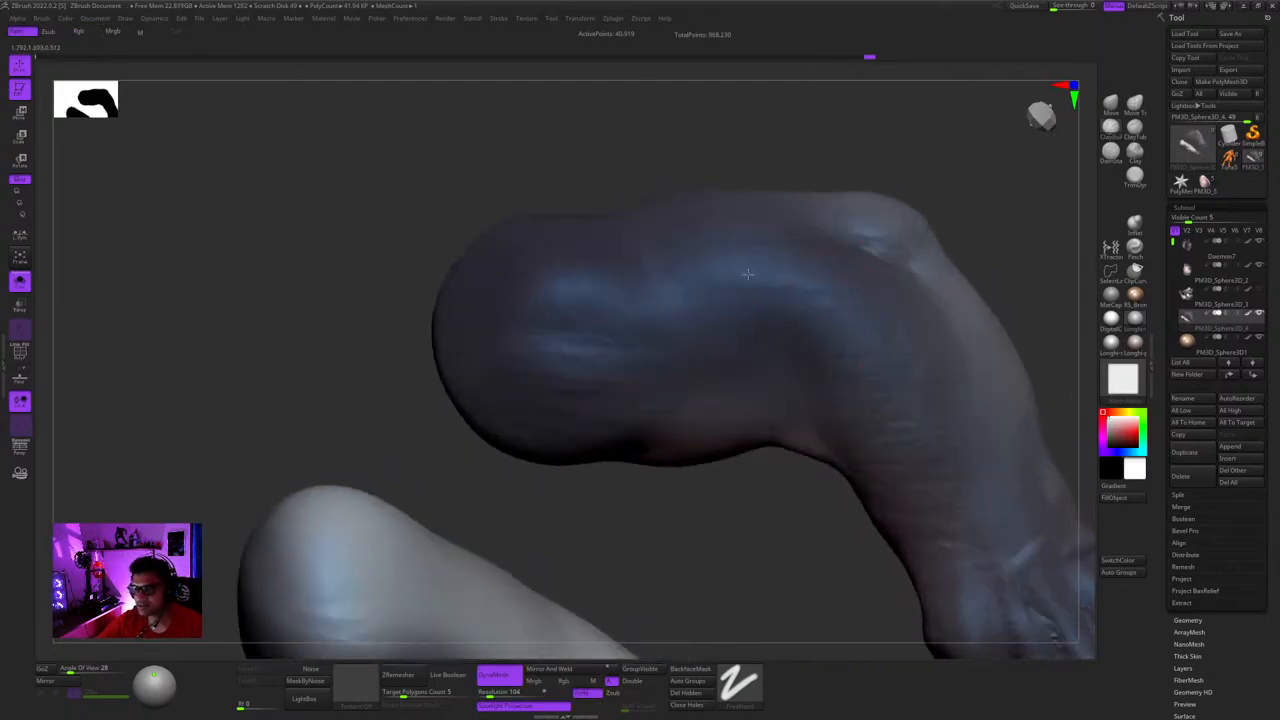
{"action": "right_click_drag", "start_coordinate": [748, 274], "coordinate": [863, 183]}
{"action": "right_click_drag", "start_coordinate": [891, 274], "coordinate": [777, 289]}
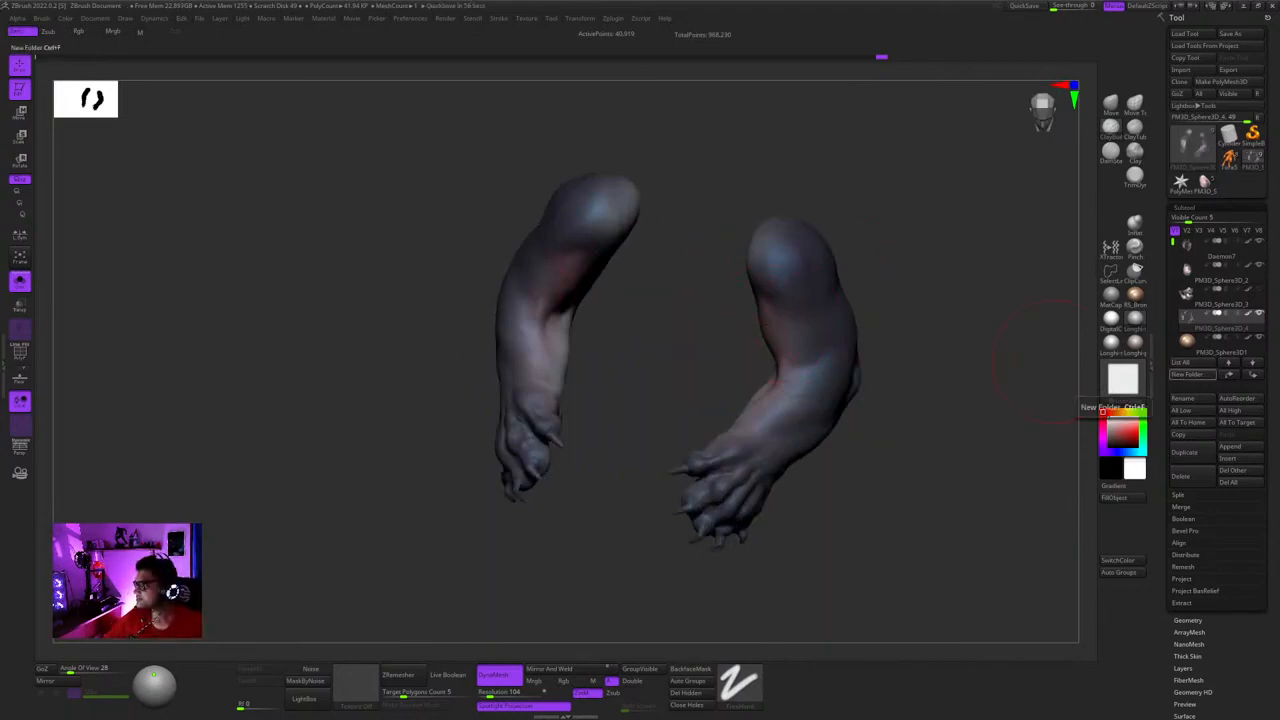
- Round out the large palm pad below the wrist and define the creases around its edge
{"action": "left_click_drag", "start_coordinate": [549, 517], "coordinate": [757, 346]}
{"action": "key", "text": "space"}
{"action": "right_click_drag", "start_coordinate": [758, 346], "coordinate": [720, 436]}
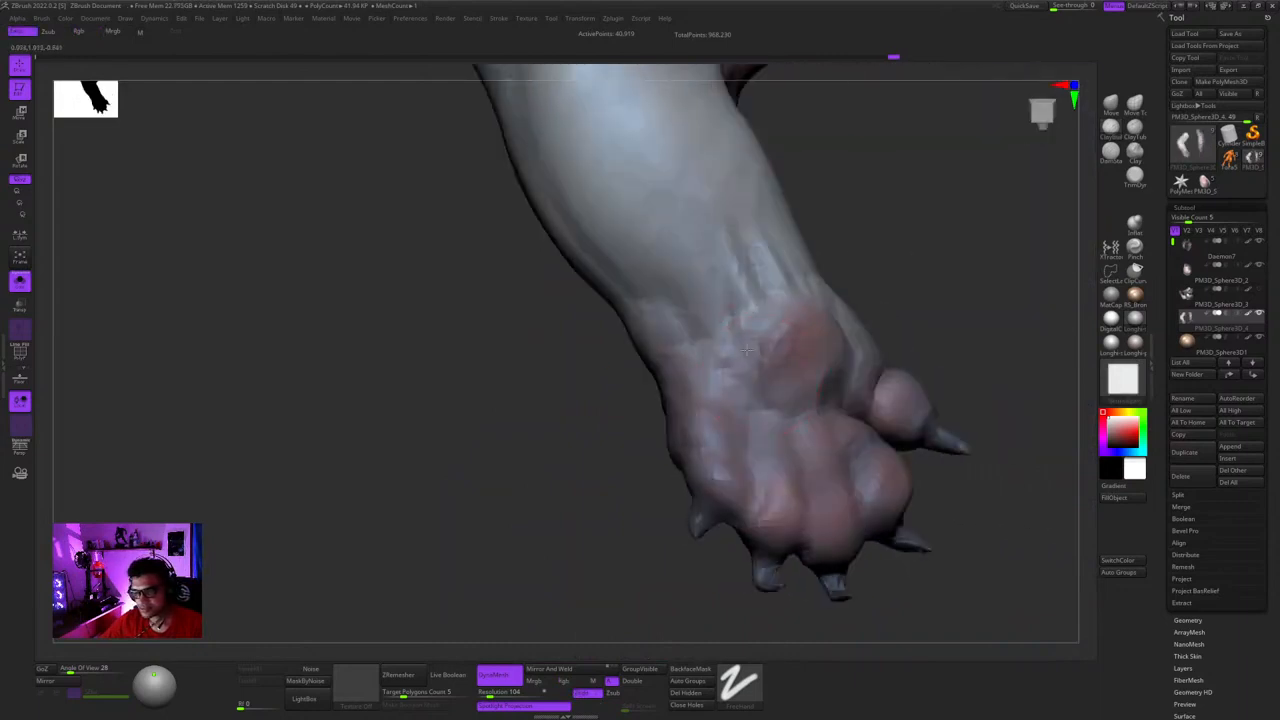
{"action": "right_click_drag", "start_coordinate": [781, 369], "coordinate": [781, 325]}
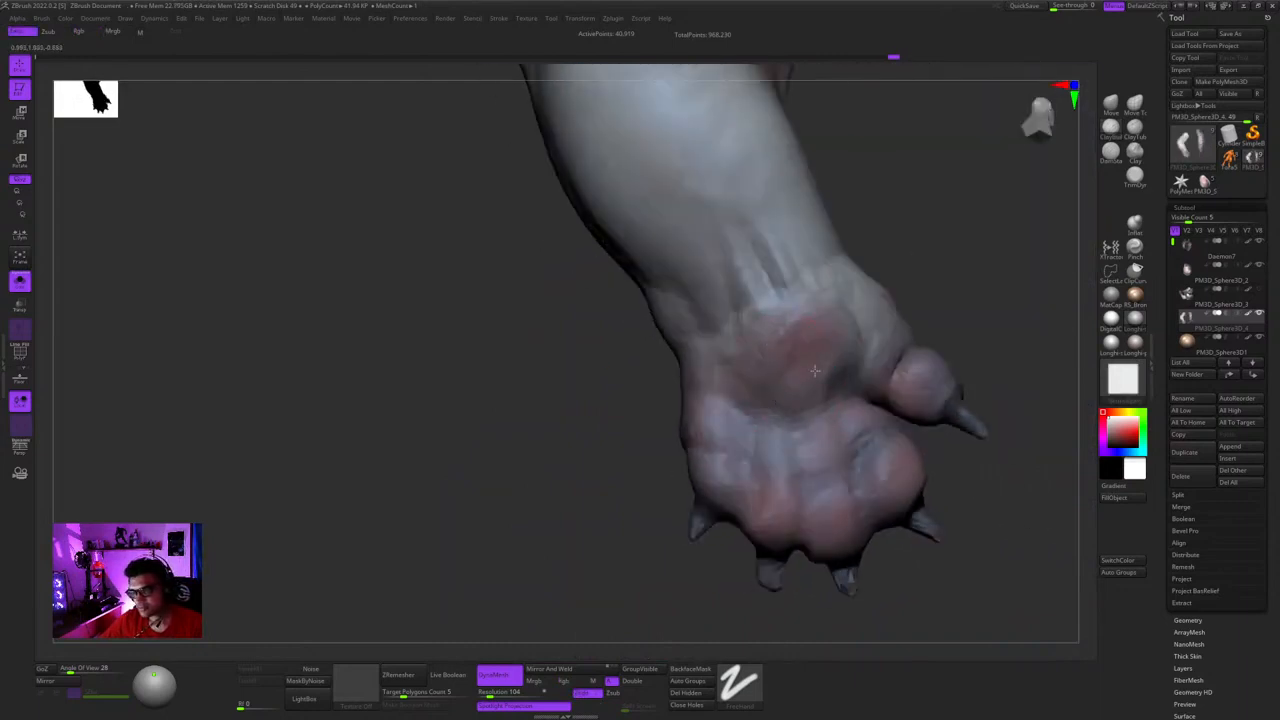
{"action": "right_click_drag", "start_coordinate": [814, 371], "coordinate": [816, 316]}
{"action": "left_click_drag", "start_coordinate": [811, 336], "coordinate": [814, 342]}
{"action": "right_click_drag", "start_coordinate": [814, 342], "coordinate": [831, 344]}
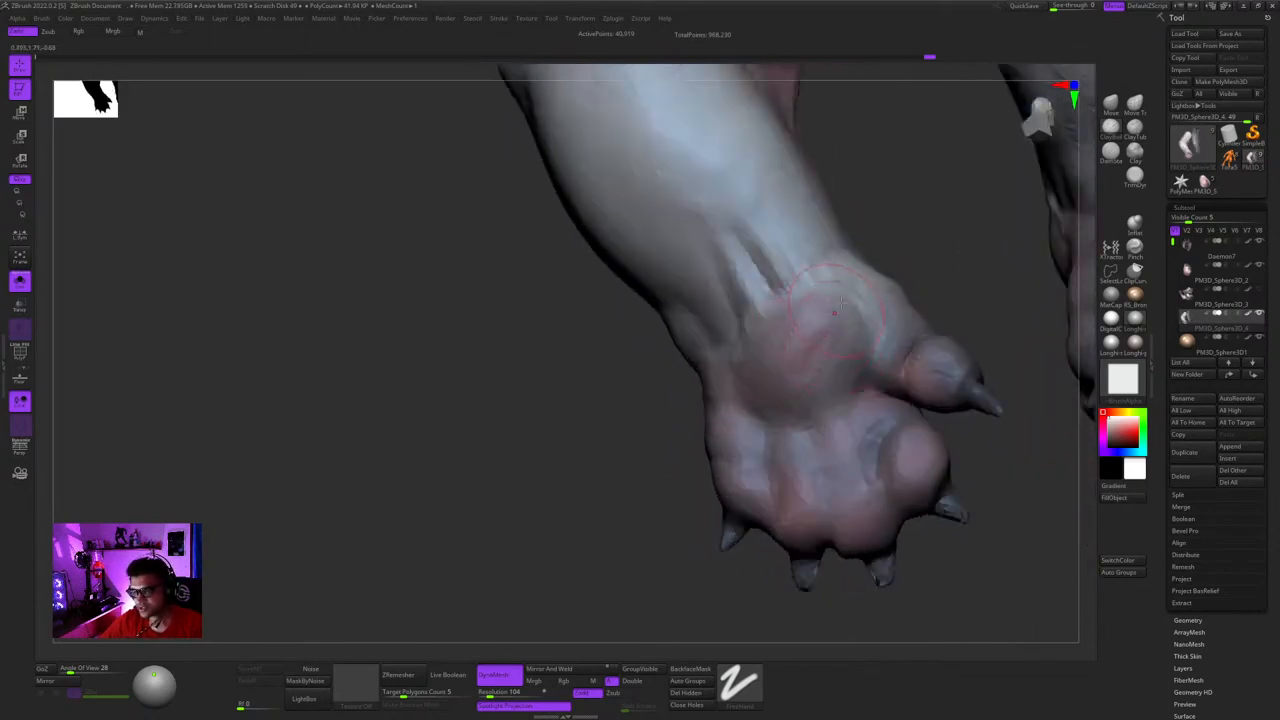
{"action": "mouse_move", "coordinate": [803, 418]}
{"action": "right_mouse_down"}
{"action": "mouse_move", "coordinate": [744, 384]}
{"action": "mouse_move", "coordinate": [836, 373]}
{"action": "mouse_move", "coordinate": [817, 375]}
{"action": "mouse_move", "coordinate": [842, 353]}
{"action": "right_mouse_up"}
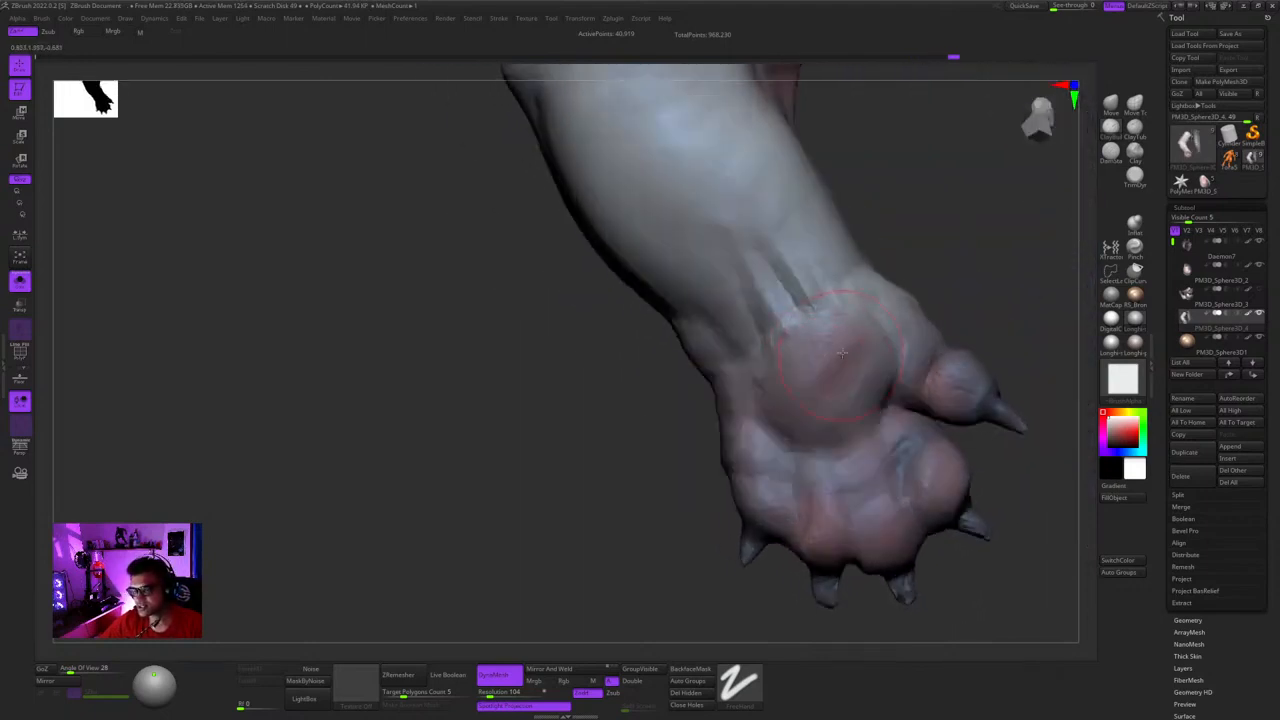
{"action": "right_click", "coordinate": [809, 403]}
{"action": "right_click_drag", "start_coordinate": [809, 403], "coordinate": [884, 298]}
- Sculpt a skin crease and fine wrinkles on the thumb side of the wrist, running up the forearm
{"action": "right_click_drag", "start_coordinate": [884, 298], "coordinate": [614, 486], "text": "ctrl"}
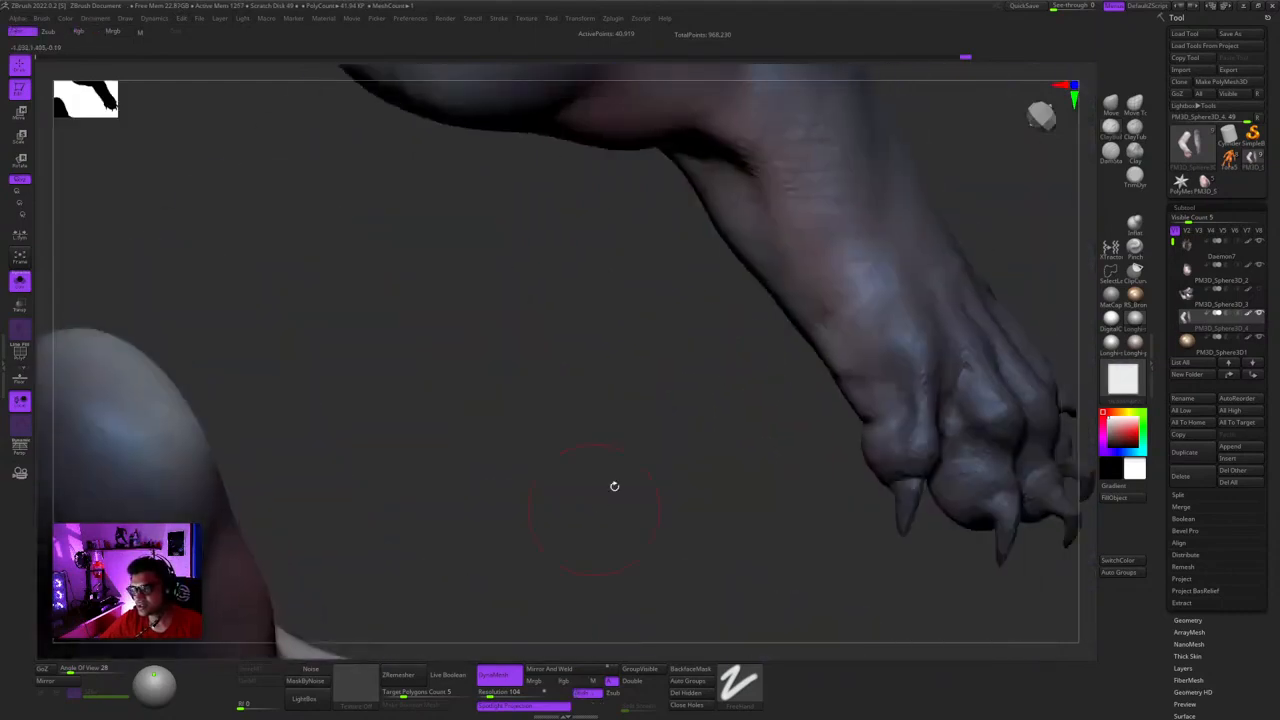
{"action": "right_click_drag", "start_coordinate": [840, 362], "coordinate": [891, 296]}
{"action": "mouse_move", "coordinate": [873, 357]}
{"action": "right_mouse_down"}
{"action": "mouse_move", "coordinate": [882, 325]}
{"action": "mouse_move", "coordinate": [796, 405]}
{"action": "right_mouse_up"}
{"action": "left_click_drag", "start_coordinate": [796, 372], "coordinate": [766, 364]}
{"action": "right_click_drag", "start_coordinate": [752, 435], "coordinate": [756, 400]}
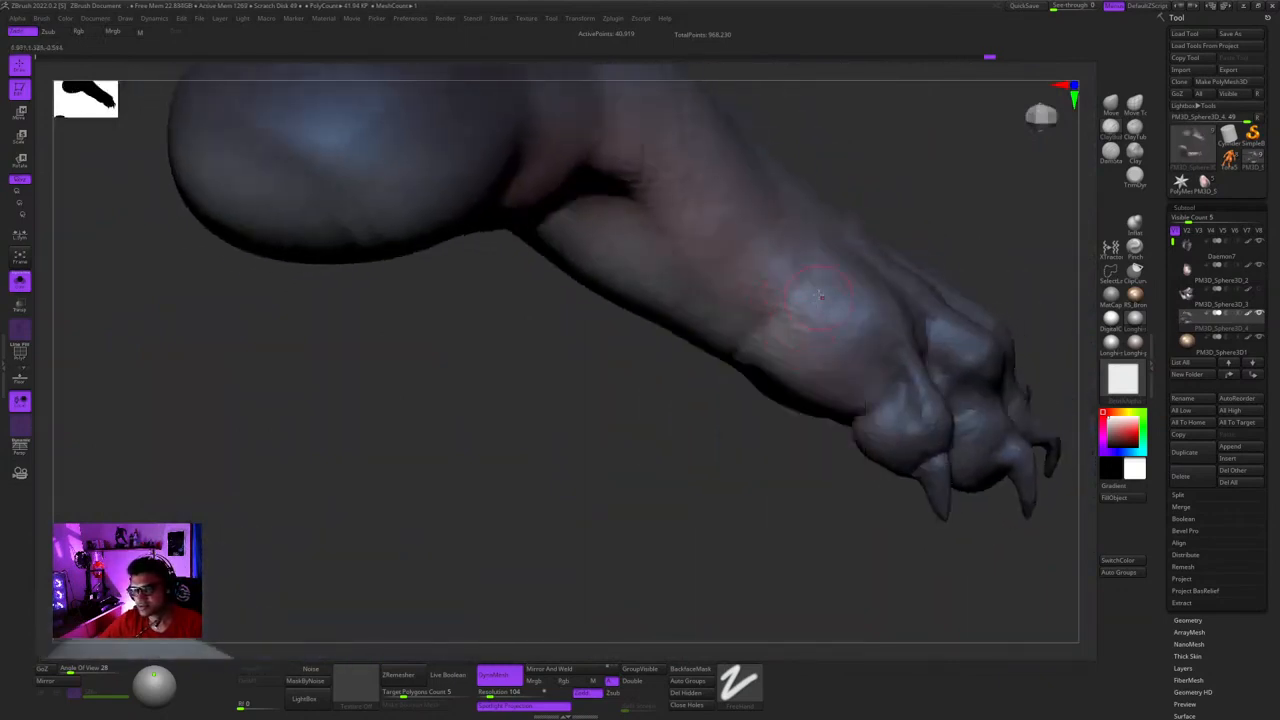
{"action": "right_click_drag", "start_coordinate": [793, 328], "coordinate": [801, 330]}
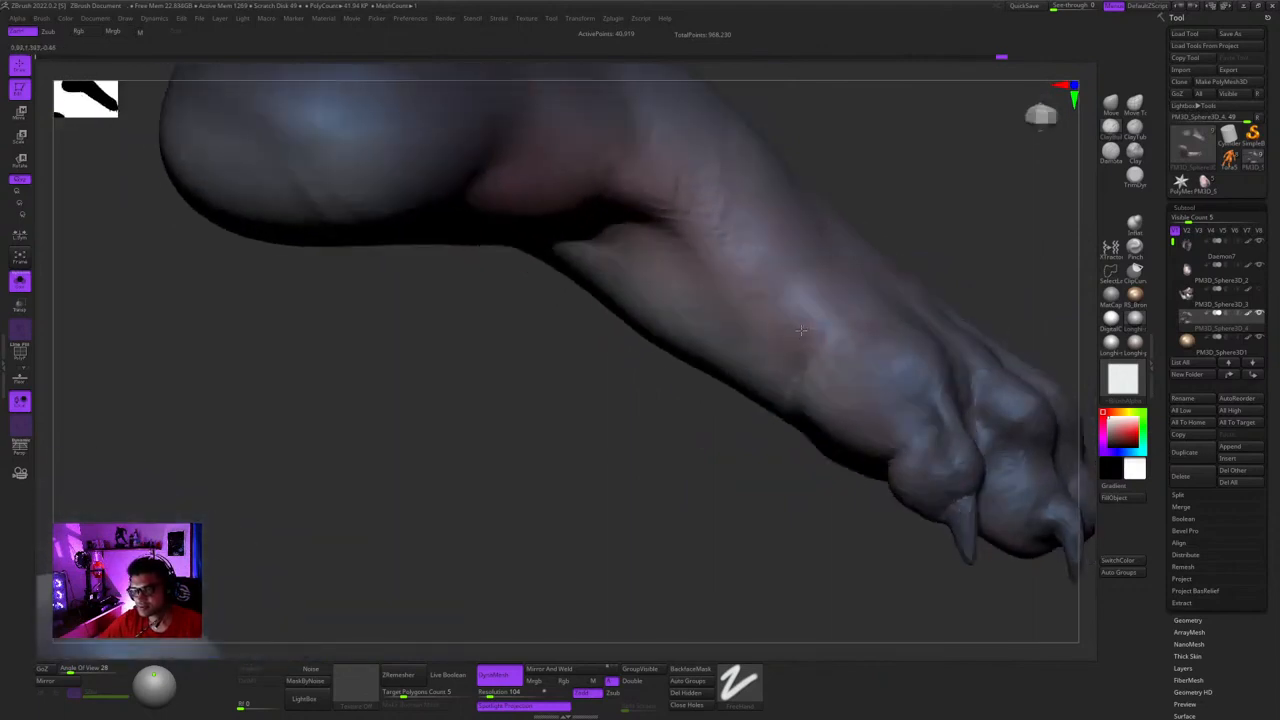
{"action": "right_click_drag", "start_coordinate": [761, 285], "coordinate": [808, 307]}
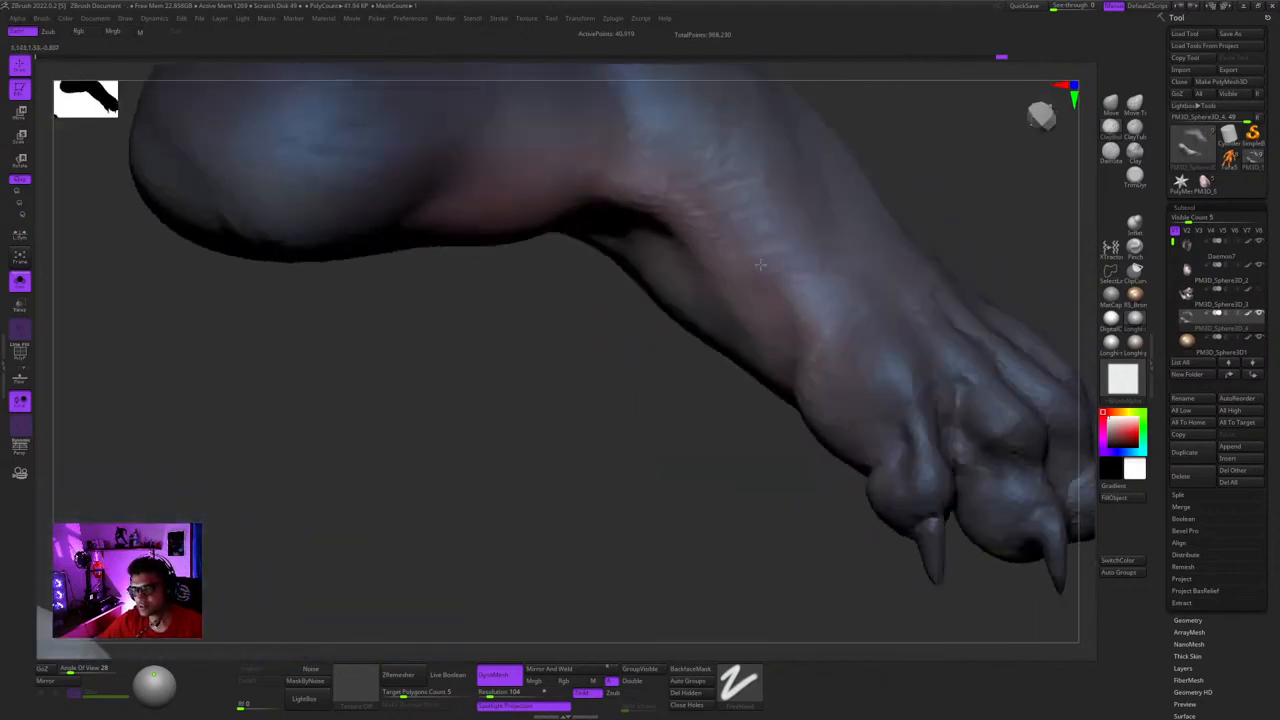
{"action": "right_click_drag", "start_coordinate": [760, 265], "coordinate": [785, 352]}
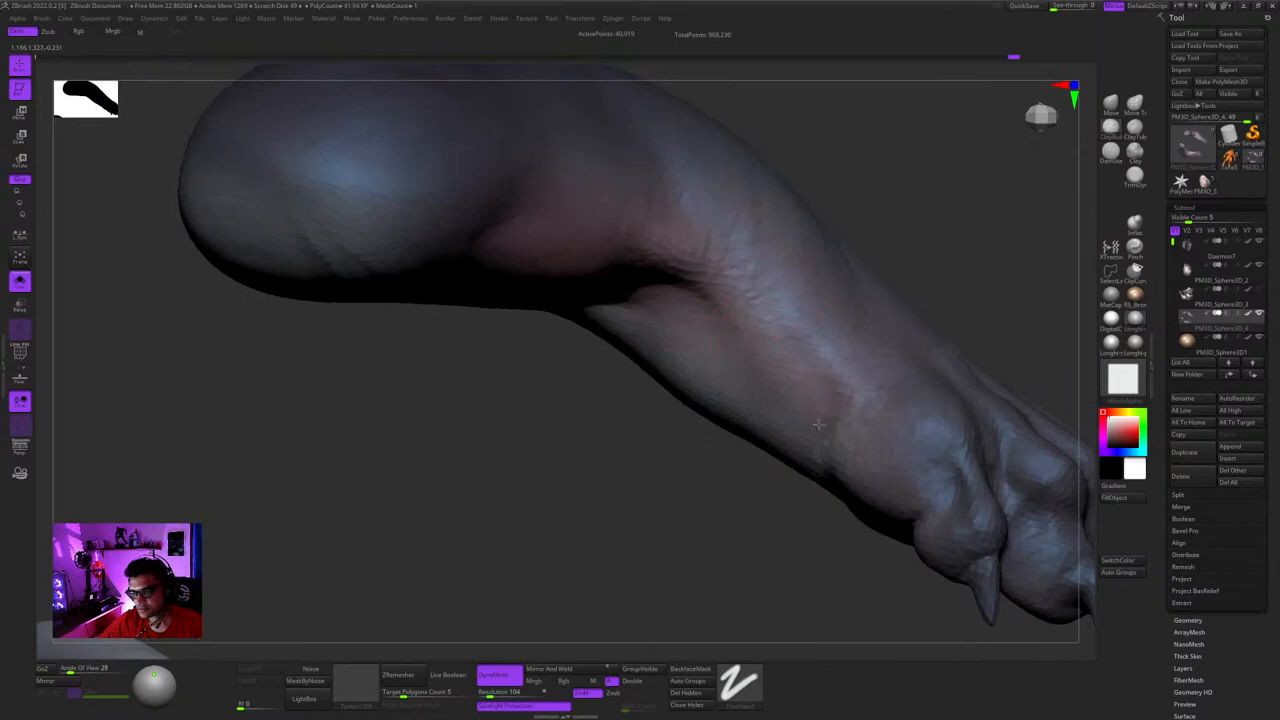
{"action": "mouse_move", "coordinate": [818, 425]}
{"action": "right_mouse_down"}
{"action": "mouse_move", "coordinate": [776, 366]}
{"action": "mouse_move", "coordinate": [808, 326]}
{"action": "mouse_move", "coordinate": [697, 367]}
{"action": "mouse_move", "coordinate": [757, 257]}
{"action": "mouse_move", "coordinate": [737, 368]}
{"action": "mouse_move", "coordinate": [735, 349]}
{"action": "mouse_move", "coordinate": [771, 333]}
{"action": "right_mouse_up"}
{"action": "right_click", "coordinate": [771, 333]}
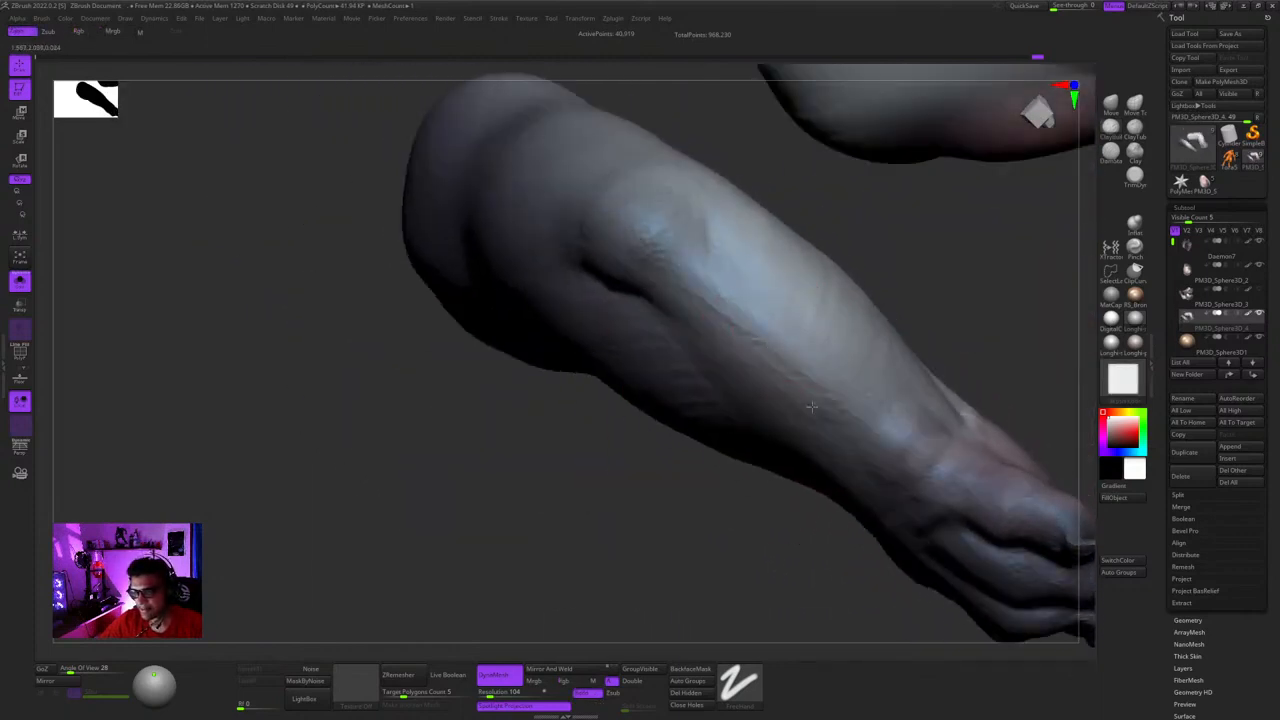
- Refine the folds and wrinkles along the outer forearm between the elbow bone and the wrist
{"action": "mouse_move", "coordinate": [811, 406]}
{"action": "right_mouse_down"}
{"action": "mouse_move", "coordinate": [819, 373]}
{"action": "mouse_move", "coordinate": [850, 360]}
{"action": "mouse_move", "coordinate": [837, 372]}
{"action": "mouse_move", "coordinate": [810, 356]}
{"action": "right_mouse_up"}
{"action": "mouse_move", "coordinate": [775, 300]}
{"action": "right_mouse_down"}
{"action": "mouse_move", "coordinate": [850, 392]}
{"action": "mouse_move", "coordinate": [790, 423]}
{"action": "mouse_move", "coordinate": [771, 329]}
{"action": "mouse_move", "coordinate": [803, 326]}
{"action": "mouse_move", "coordinate": [787, 412]}
{"action": "right_mouse_up"}
{"action": "key", "text": "space"}
{"action": "mouse_move", "coordinate": [777, 328]}
{"action": "right_mouse_down"}
{"action": "mouse_move", "coordinate": [826, 374]}
{"action": "mouse_move", "coordinate": [806, 384]}
{"action": "right_mouse_up"}
{"action": "mouse_move", "coordinate": [806, 384]}
{"action": "right_mouse_down", "text": "ctrl"}
{"action": "mouse_move", "coordinate": [770, 300]}
{"action": "mouse_move", "coordinate": [740, 354]}
{"action": "mouse_move", "coordinate": [745, 450]}
{"action": "right_mouse_up", "text": "ctrl"}
{"action": "mouse_move", "coordinate": [745, 450]}
{"action": "right_mouse_down"}
{"action": "mouse_move", "coordinate": [762, 347]}
{"action": "mouse_move", "coordinate": [714, 450]}
{"action": "mouse_move", "coordinate": [759, 359]}
{"action": "mouse_move", "coordinate": [750, 405]}
{"action": "mouse_move", "coordinate": [762, 430]}
{"action": "right_mouse_up"}
{"action": "right_click", "coordinate": [714, 450]}
- Sculpt tendons and skin folds on the inner wrist just behind the large palm pad
{"action": "right_click_drag", "start_coordinate": [763, 358], "coordinate": [708, 423]}
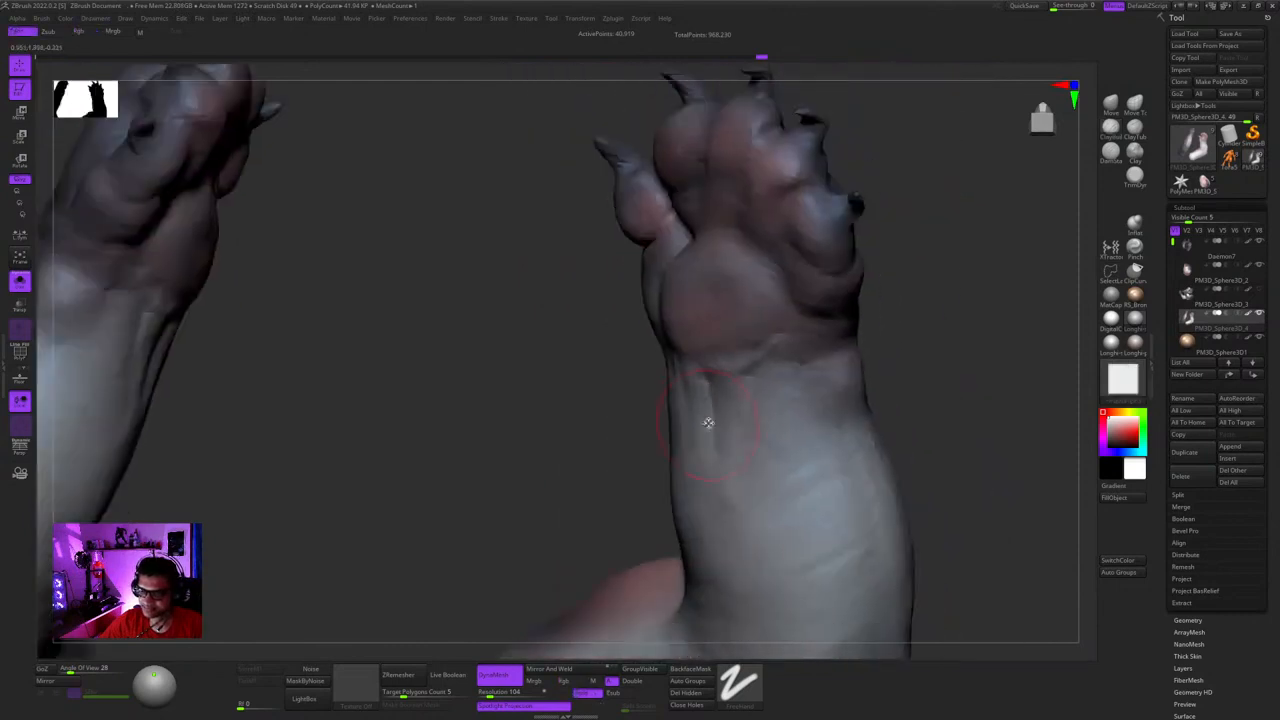
{"action": "key", "text": "space"}
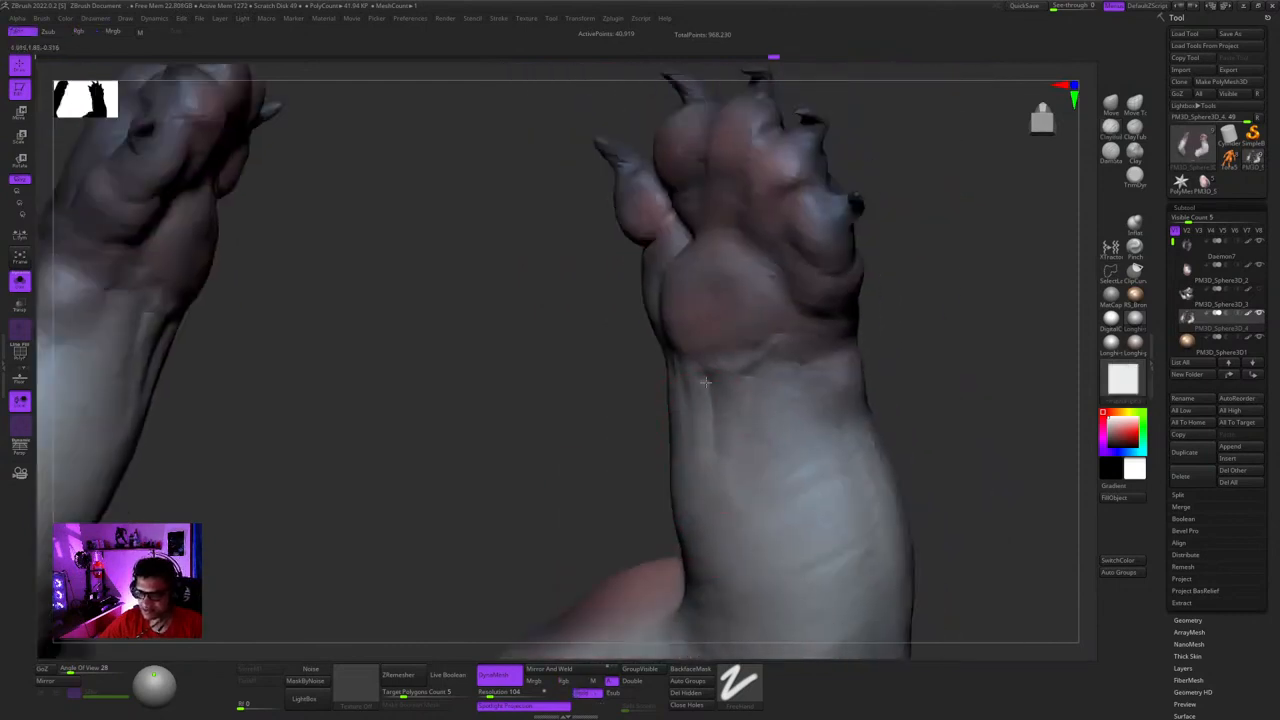
{"action": "right_click_drag", "start_coordinate": [713, 528], "coordinate": [742, 374]}
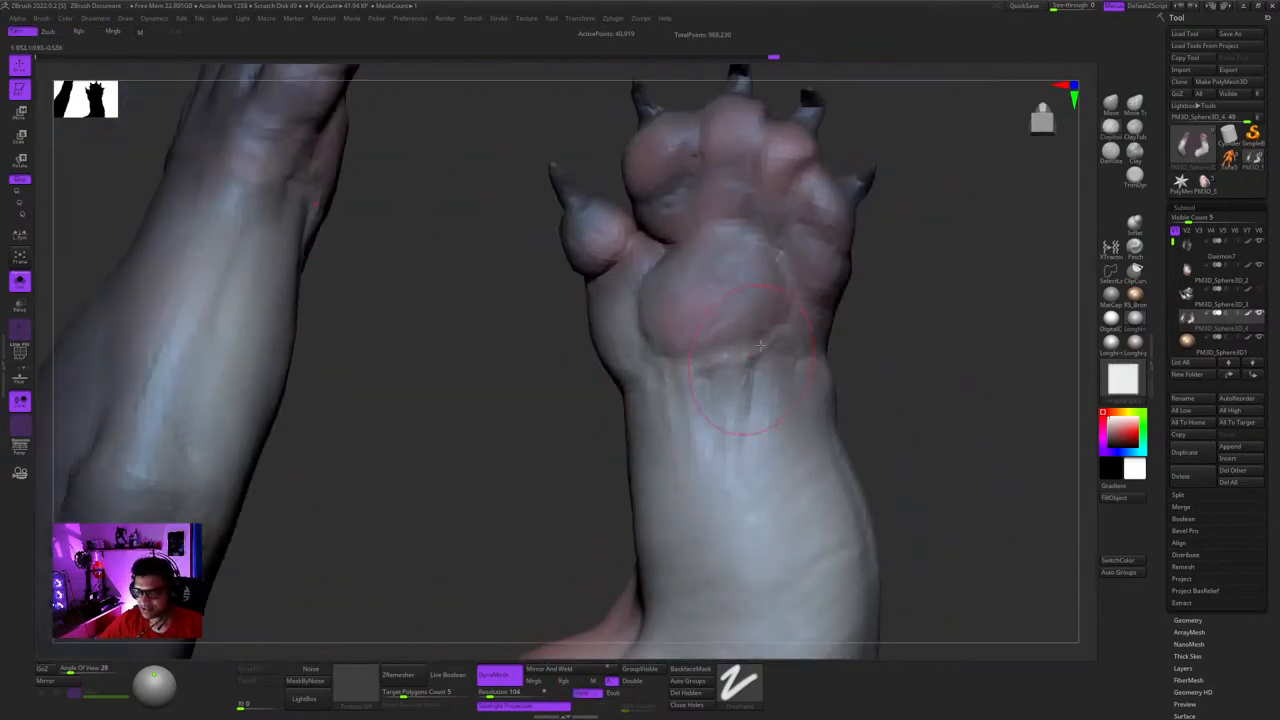
{"action": "mouse_move", "coordinate": [798, 322]}
{"action": "right_mouse_down"}
{"action": "mouse_move", "coordinate": [784, 305]}
{"action": "mouse_move", "coordinate": [805, 330]}
{"action": "mouse_move", "coordinate": [817, 303]}
{"action": "mouse_move", "coordinate": [829, 386]}
{"action": "mouse_move", "coordinate": [742, 338]}
{"action": "mouse_move", "coordinate": [829, 348]}
{"action": "mouse_move", "coordinate": [775, 425]}
{"action": "right_mouse_up"}
{"action": "key", "text": "space"}
{"action": "mouse_move", "coordinate": [799, 357]}
{"action": "right_mouse_down"}
{"action": "mouse_move", "coordinate": [762, 384]}
{"action": "mouse_move", "coordinate": [800, 385]}
{"action": "mouse_move", "coordinate": [672, 362]}
{"action": "mouse_move", "coordinate": [838, 243]}
{"action": "mouse_move", "coordinate": [822, 345]}
{"action": "mouse_move", "coordinate": [850, 388]}
{"action": "right_mouse_up"}
- Deepen the fold between the thumb and the first finger and refine the skin on the back of the thumb
{"action": "key", "text": "space"}
{"action": "mouse_move", "coordinate": [885, 325]}
{"action": "right_mouse_down"}
{"action": "mouse_move", "coordinate": [857, 371]}
{"action": "mouse_move", "coordinate": [829, 300]}
{"action": "mouse_move", "coordinate": [790, 280]}
{"action": "mouse_move", "coordinate": [759, 288]}
{"action": "mouse_move", "coordinate": [700, 480]}
{"action": "mouse_move", "coordinate": [712, 462]}
{"action": "mouse_move", "coordinate": [726, 480]}
{"action": "mouse_move", "coordinate": [684, 377]}
{"action": "mouse_move", "coordinate": [703, 443]}
{"action": "mouse_move", "coordinate": [841, 523]}
{"action": "right_mouse_up"}
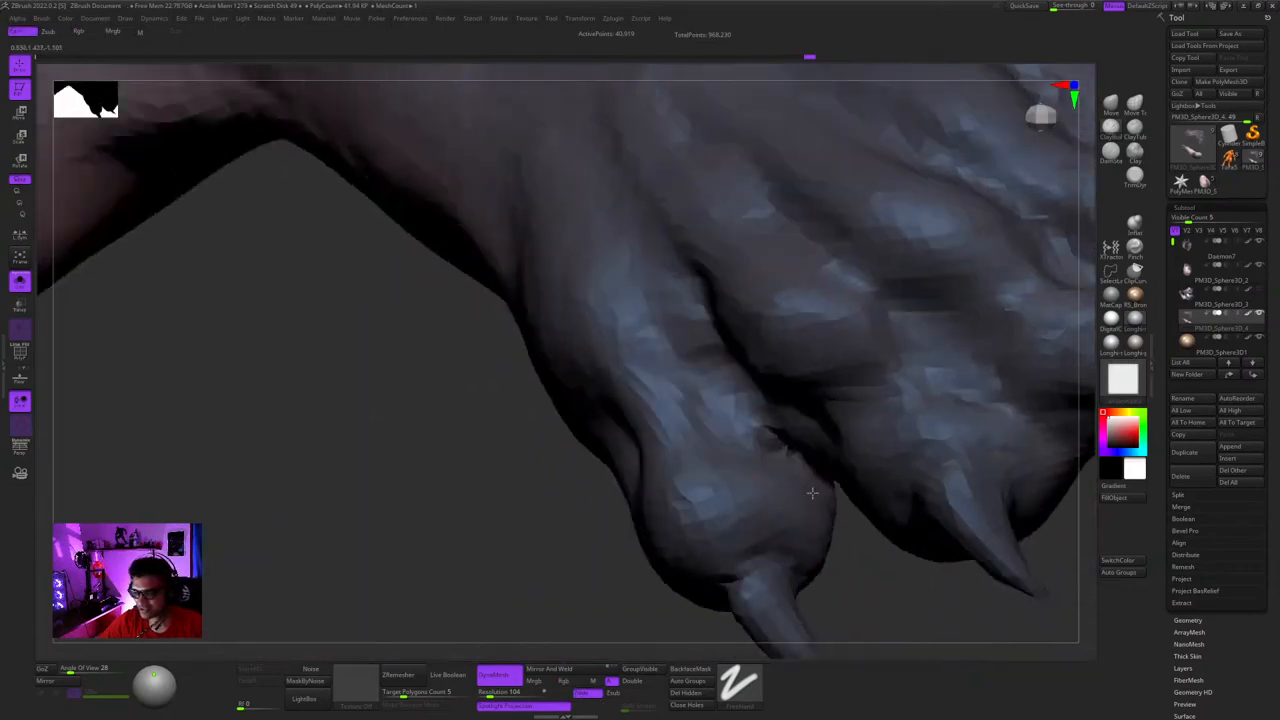
{"action": "right_click_drag", "start_coordinate": [795, 468], "coordinate": [854, 354]}
{"action": "right_click_drag", "start_coordinate": [771, 331], "coordinate": [805, 350], "text": "ctrl"}
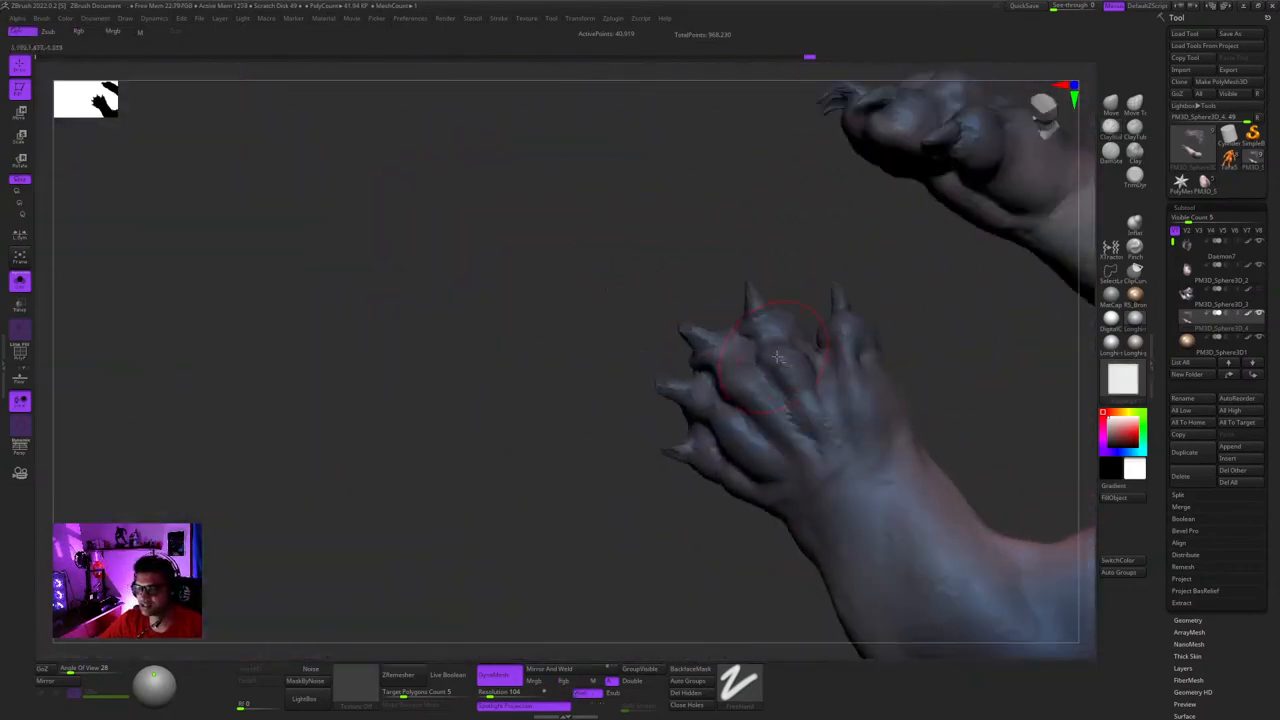
{"action": "mouse_move", "coordinate": [775, 300]}
{"action": "right_mouse_down", "text": "ctrl"}
{"action": "mouse_move", "coordinate": [856, 384]}
{"action": "mouse_move", "coordinate": [815, 342]}
{"action": "mouse_move", "coordinate": [860, 355]}
{"action": "mouse_move", "coordinate": [886, 337]}
{"action": "mouse_move", "coordinate": [809, 394]}
{"action": "mouse_move", "coordinate": [848, 356]}
{"action": "mouse_move", "coordinate": [814, 317]}
{"action": "mouse_move", "coordinate": [809, 349]}
{"action": "mouse_move", "coordinate": [737, 343]}
{"action": "mouse_move", "coordinate": [782, 369]}
{"action": "mouse_move", "coordinate": [803, 327]}
{"action": "right_mouse_up", "text": "ctrl"}
{"action": "key", "text": "space"}
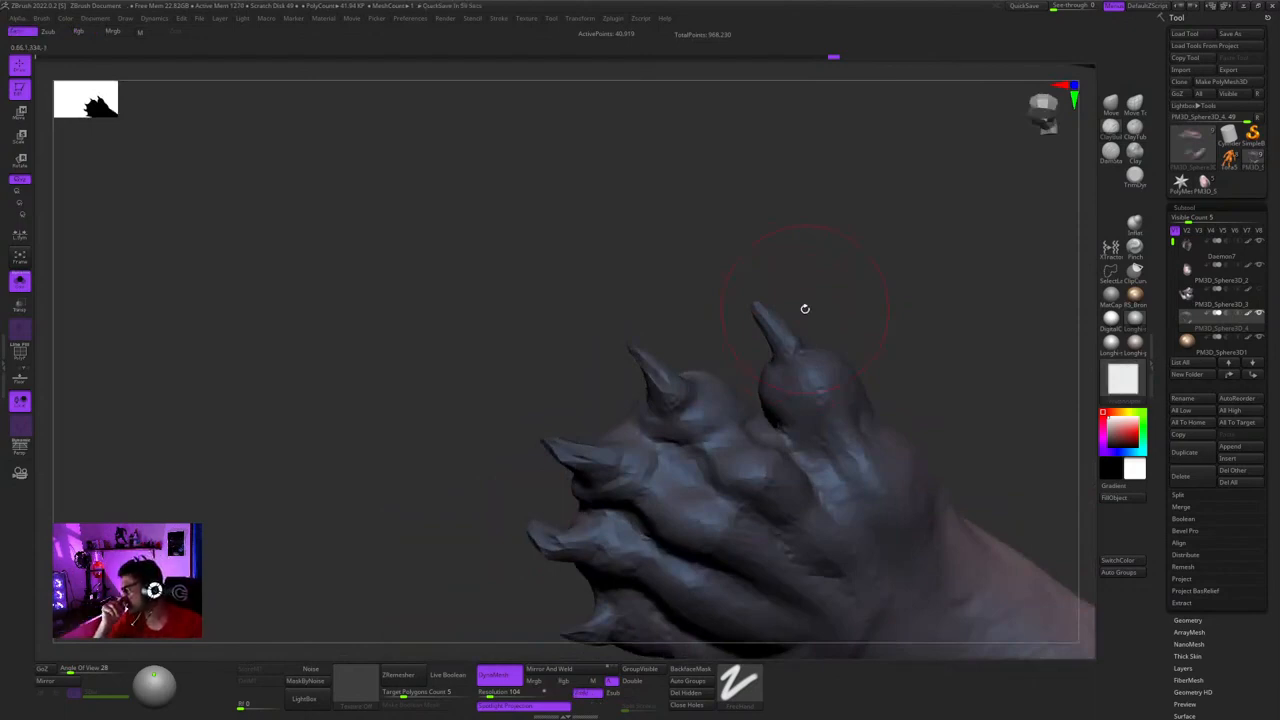
- Lasso-mask the thumb, trim the mask around its base, and invert it so only the thumb stays editable
{"action": "right_click_drag", "start_coordinate": [838, 276], "coordinate": [673, 505]}
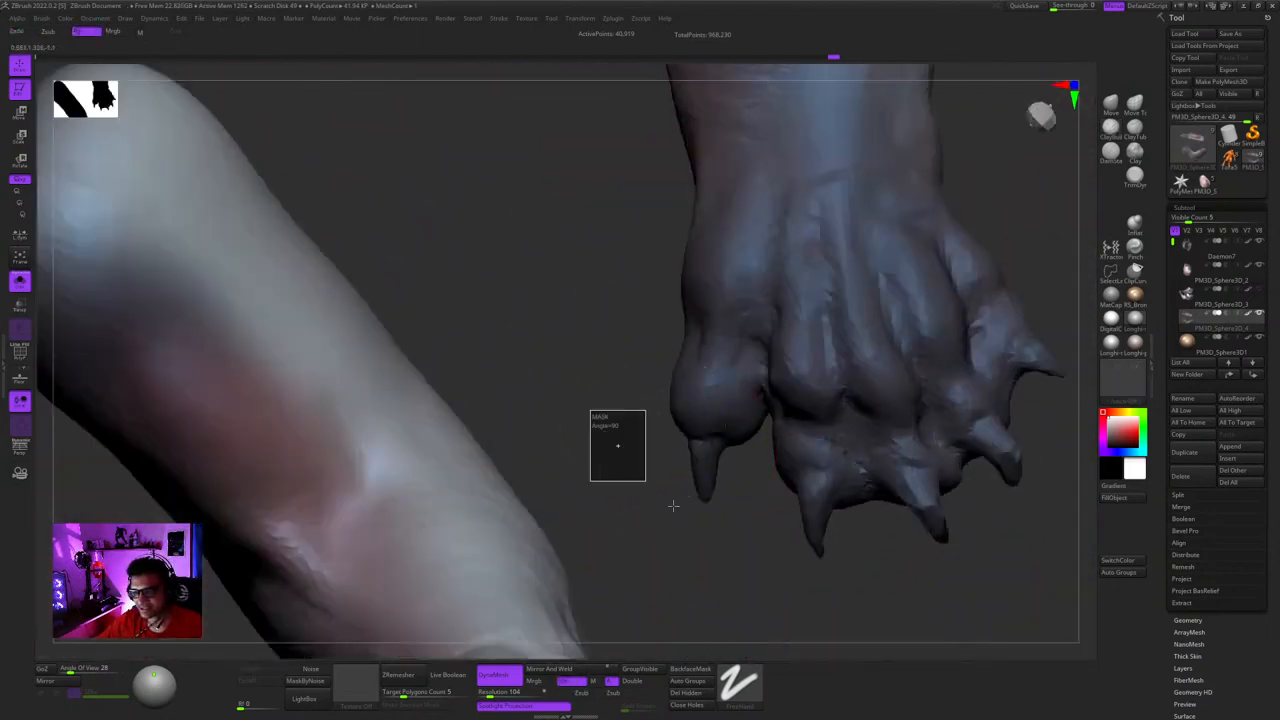
{"action": "key", "text": "space"}
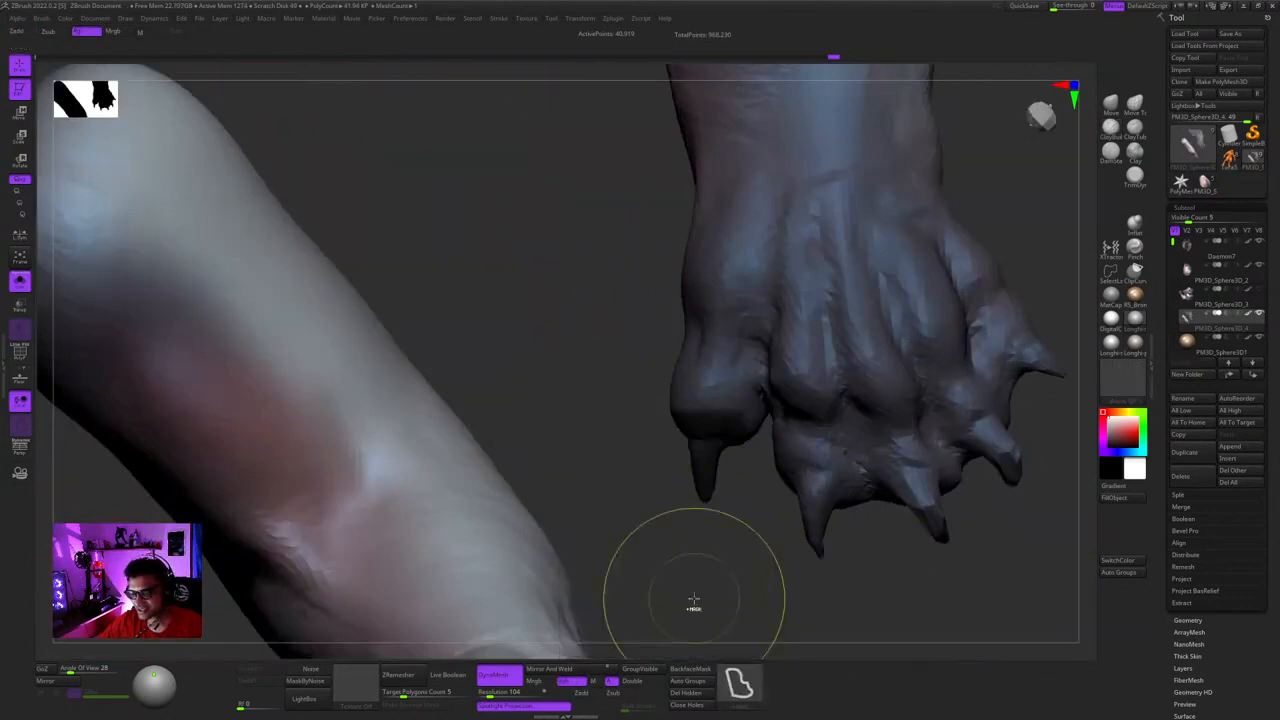
{"action": "right_click_drag", "start_coordinate": [694, 597], "coordinate": [700, 520]}
{"action": "key", "text": "ctrl+shift"}
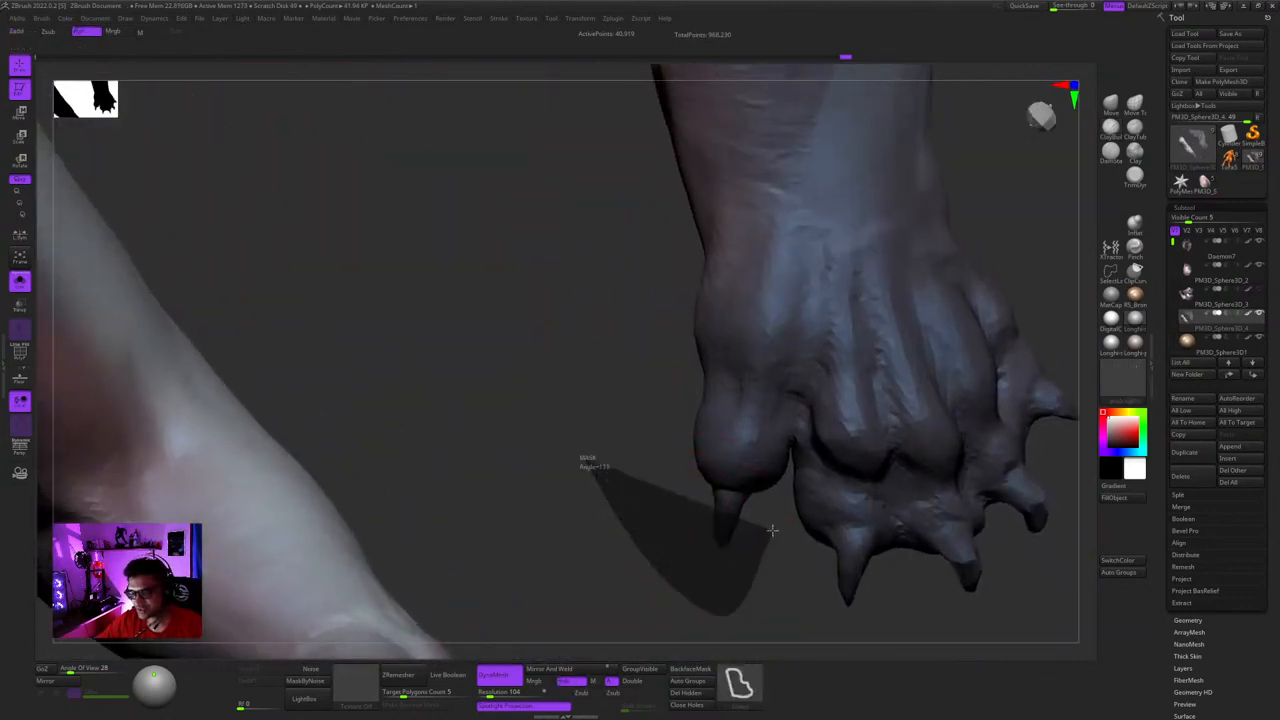
{"action": "right_click_drag", "start_coordinate": [652, 374], "coordinate": [746, 425]}
{"action": "left_click_drag", "start_coordinate": [756, 550], "coordinate": [766, 563], "text": "ctrl"}
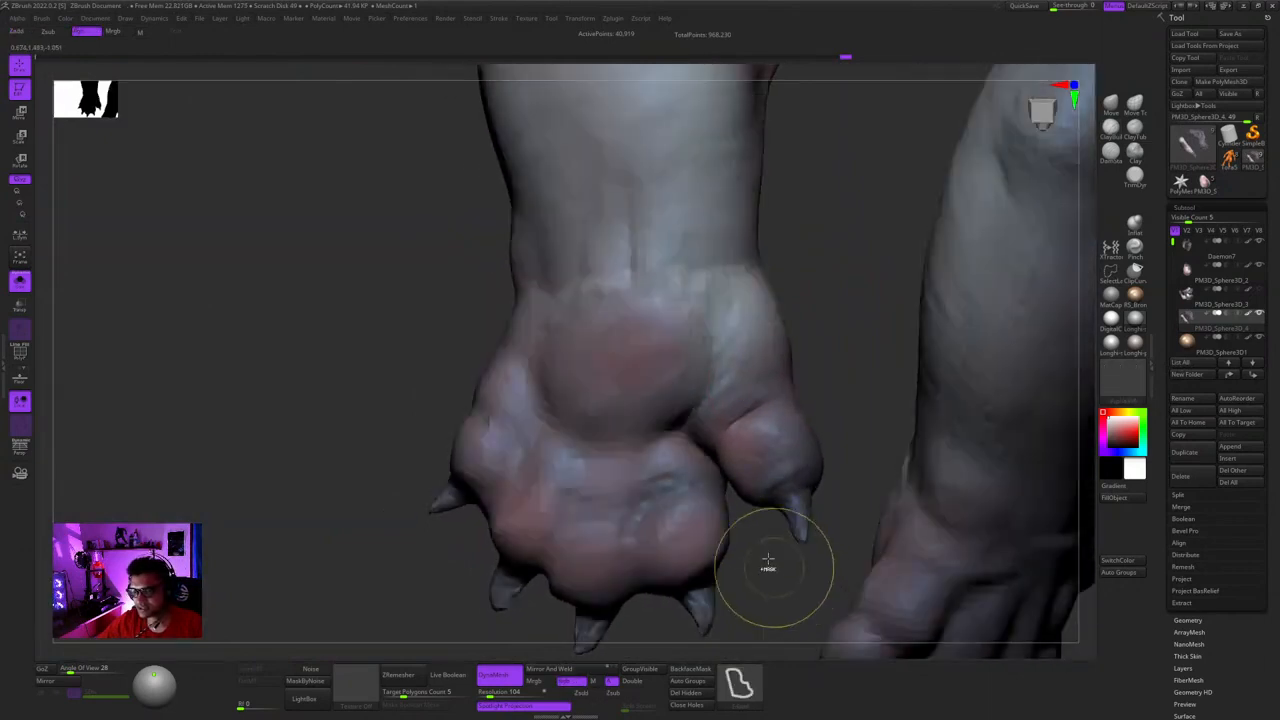
{"action": "right_click_drag", "start_coordinate": [766, 563], "coordinate": [731, 307]}
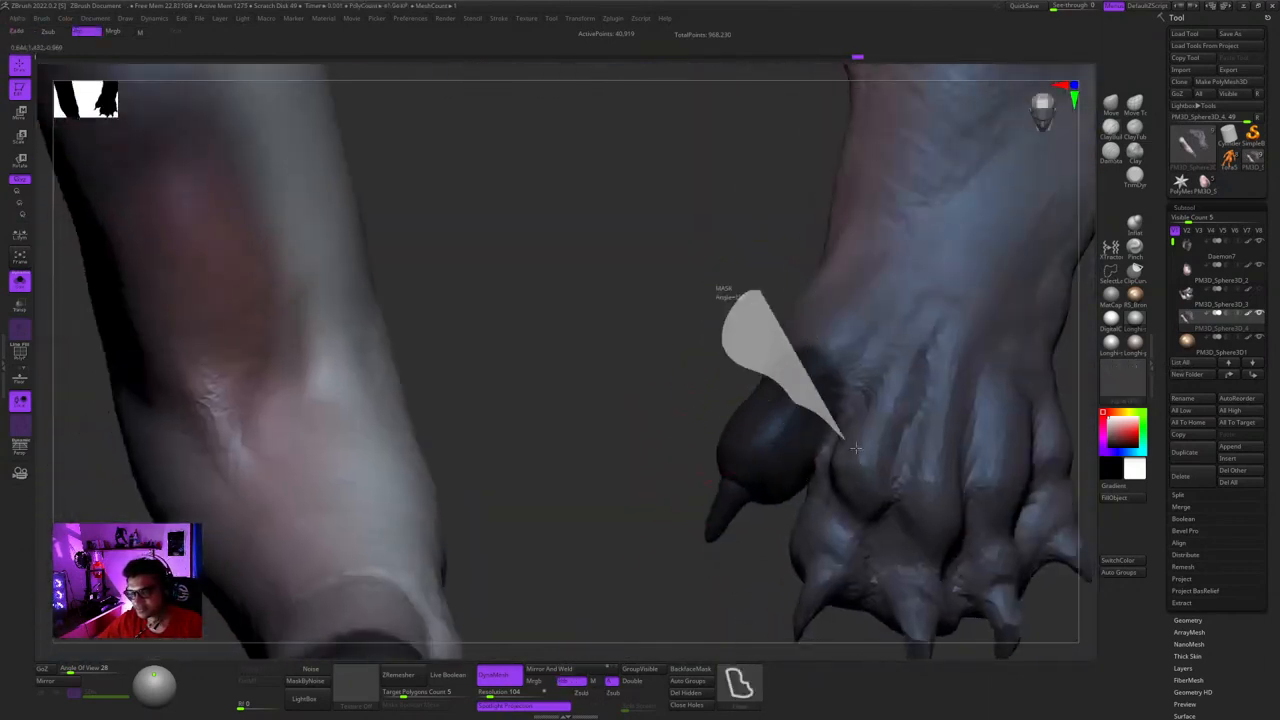
{"action": "left_click", "coordinate": [689, 461], "text": "ctrl"}
{"action": "mouse_move", "coordinate": [689, 461]}
{"action": "right_mouse_down"}
{"action": "mouse_move", "coordinate": [752, 450]}
{"action": "mouse_move", "coordinate": [702, 471]}
{"action": "right_mouse_up"}
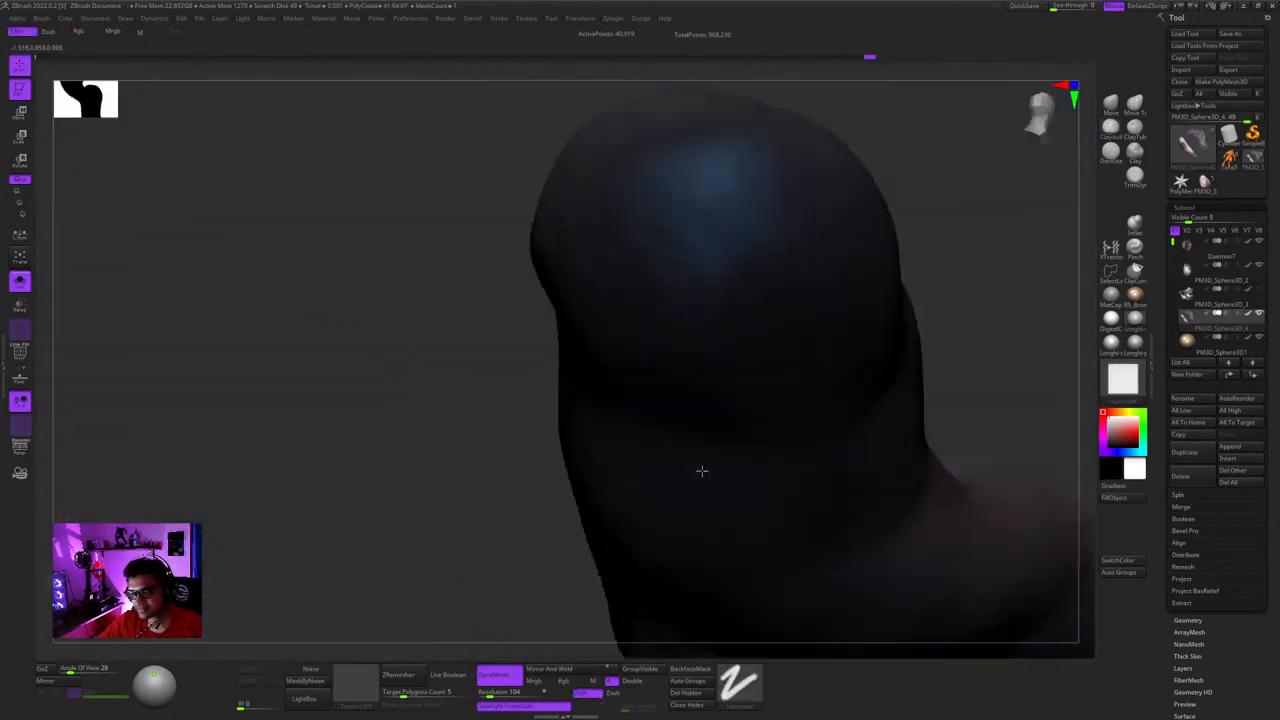
- Place the transform gizmo at the base of the thumb and rotate the thumb into a new pose
{"action": "right_click_drag", "start_coordinate": [839, 242], "coordinate": [777, 381]}
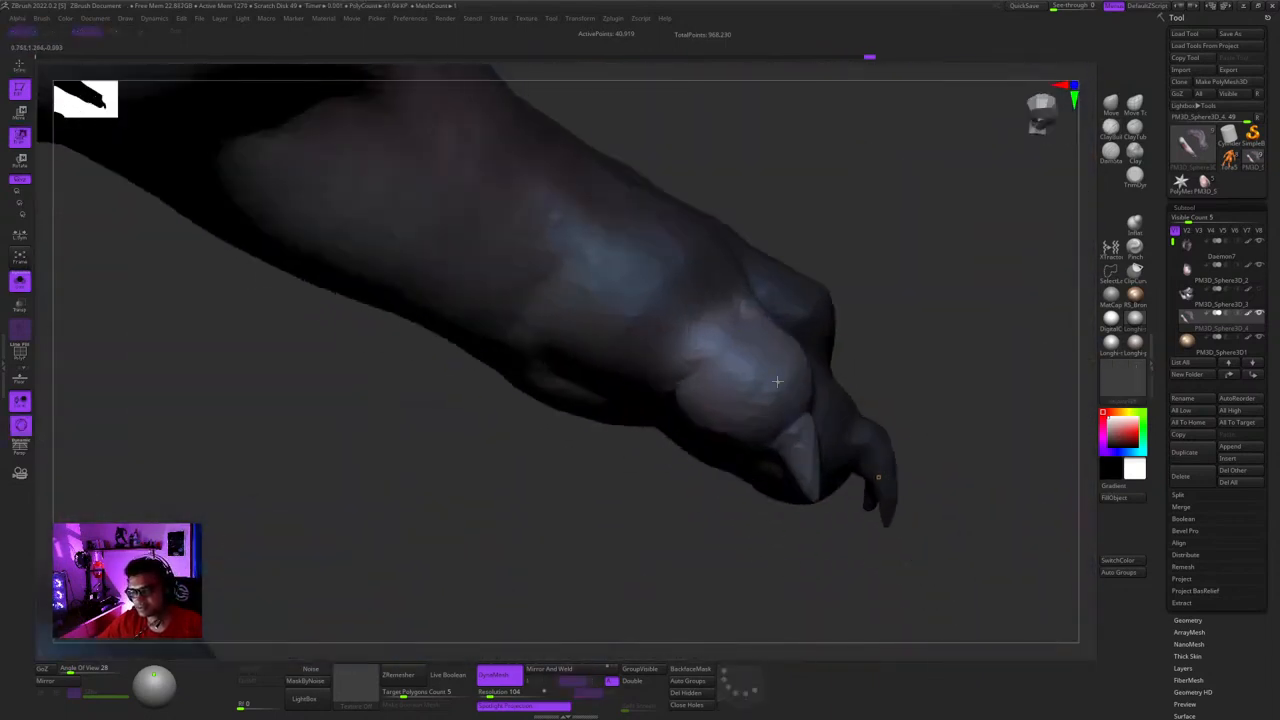
{"action": "right_click_drag", "start_coordinate": [730, 335], "coordinate": [764, 390], "text": "alt"}
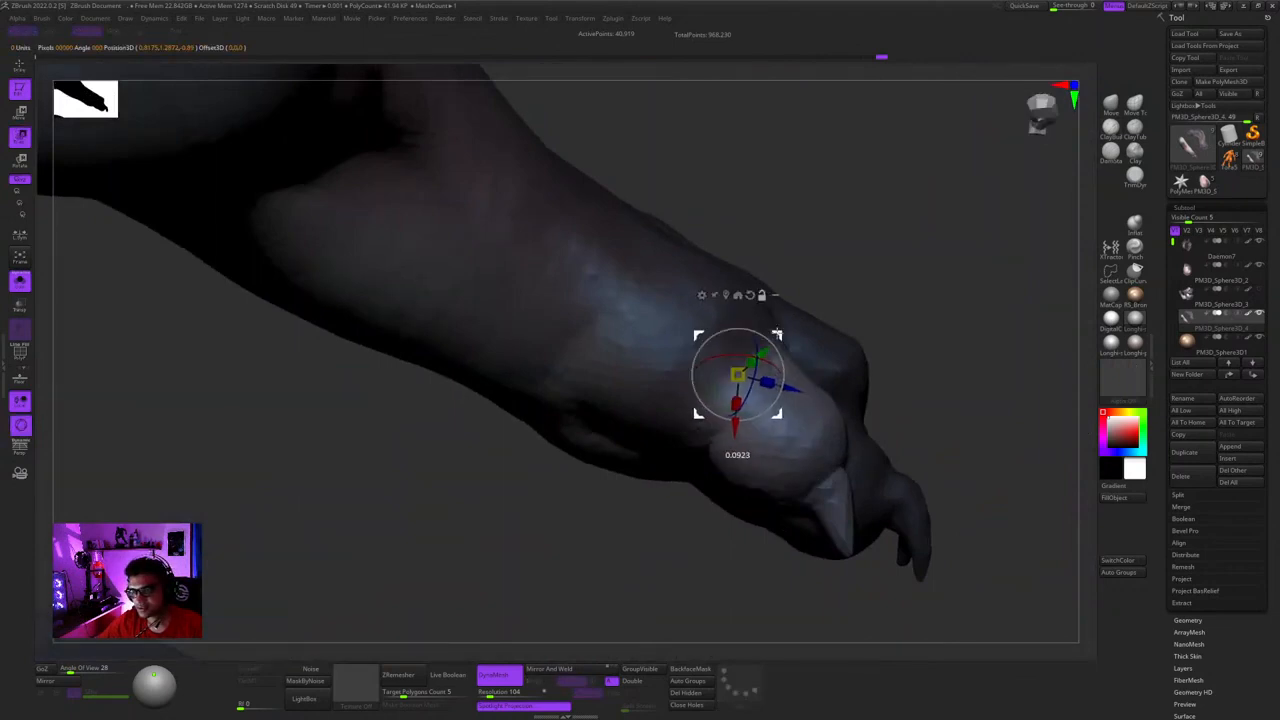
{"action": "right_click_drag", "start_coordinate": [784, 338], "coordinate": [617, 430]}
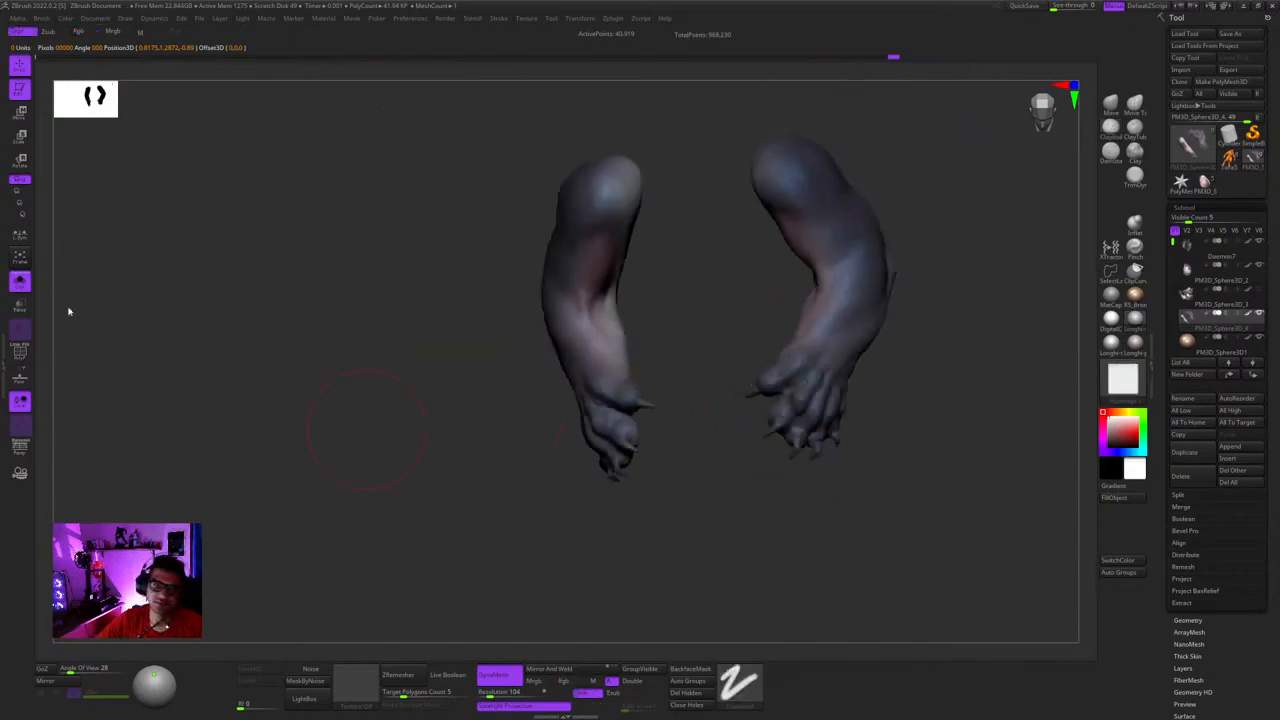
- Turn off Solo to show the whole creature and remove the mask from the arms
{"action": "left_click", "coordinate": [20, 281]}
{"action": "right_click_drag", "start_coordinate": [940, 310], "coordinate": [956, 402]}
{"action": "key", "text": "ctrl+a"}
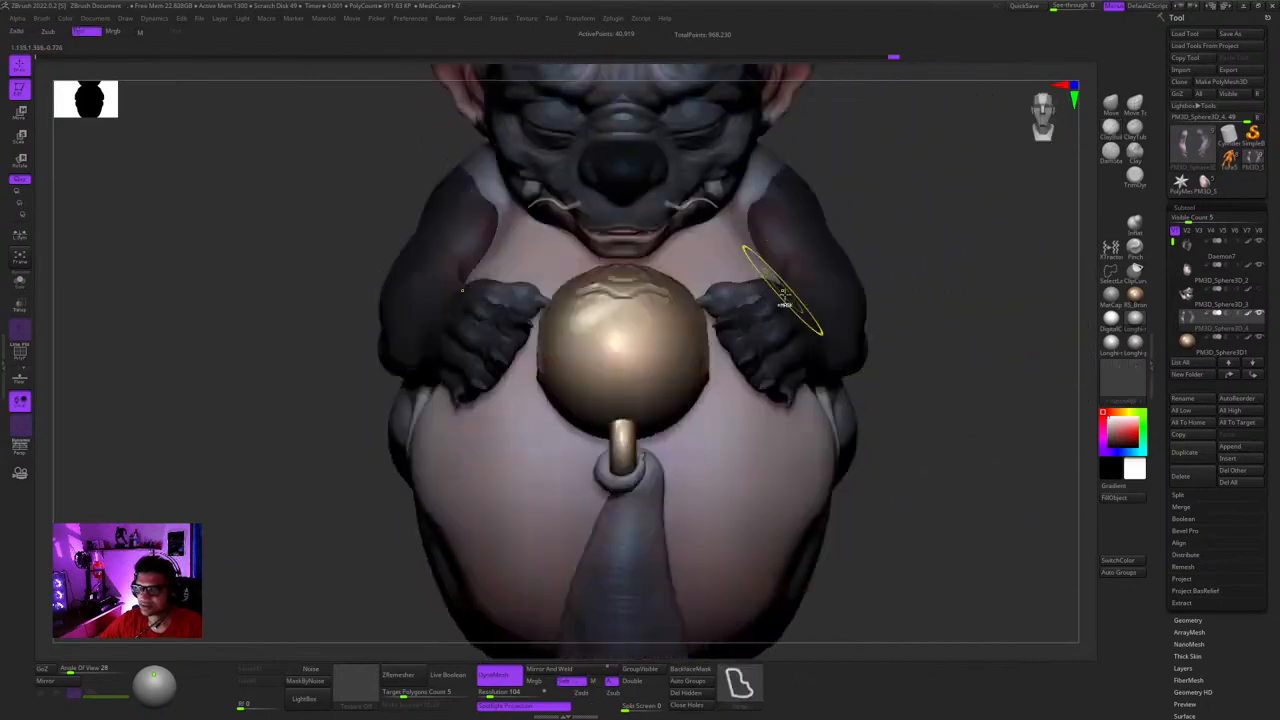
{"action": "left_click", "coordinate": [893, 58]}
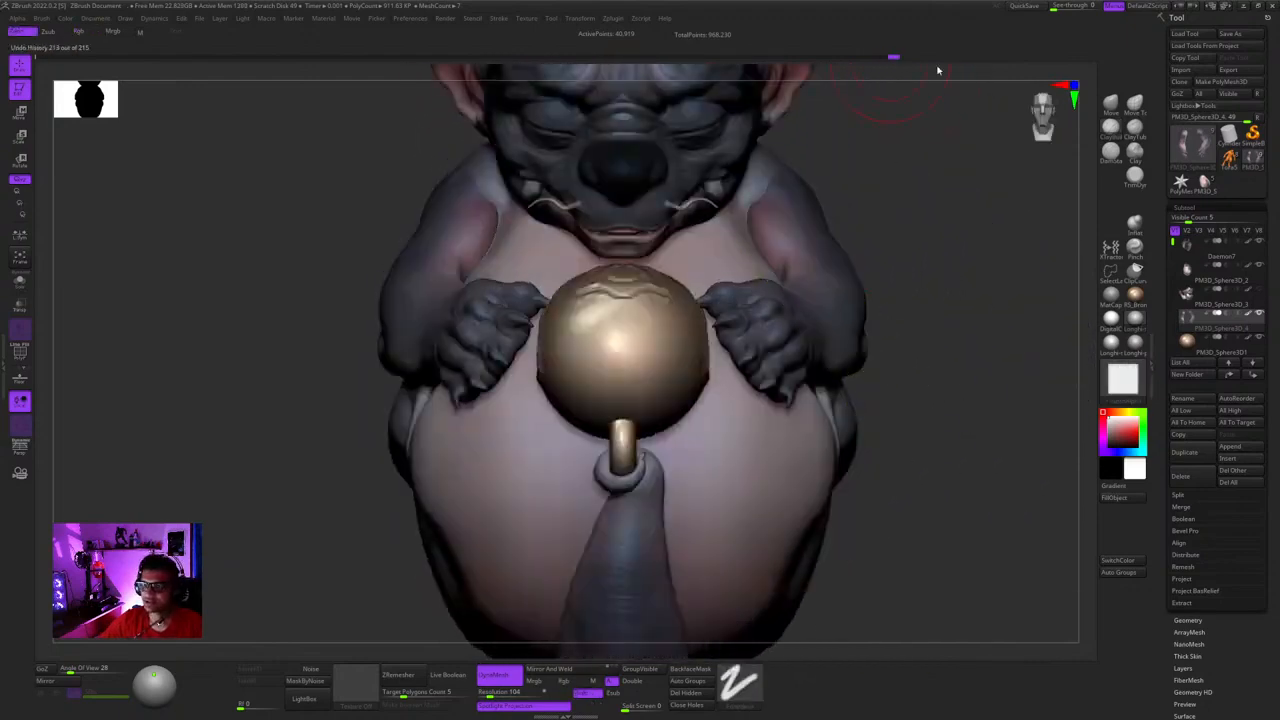
- Isolate the arms, lasso-mask the outer fingers of one hand, and invert the mask so only those fingers stay editable
{"action": "right_click_drag", "start_coordinate": [922, 260], "coordinate": [131, 364]}
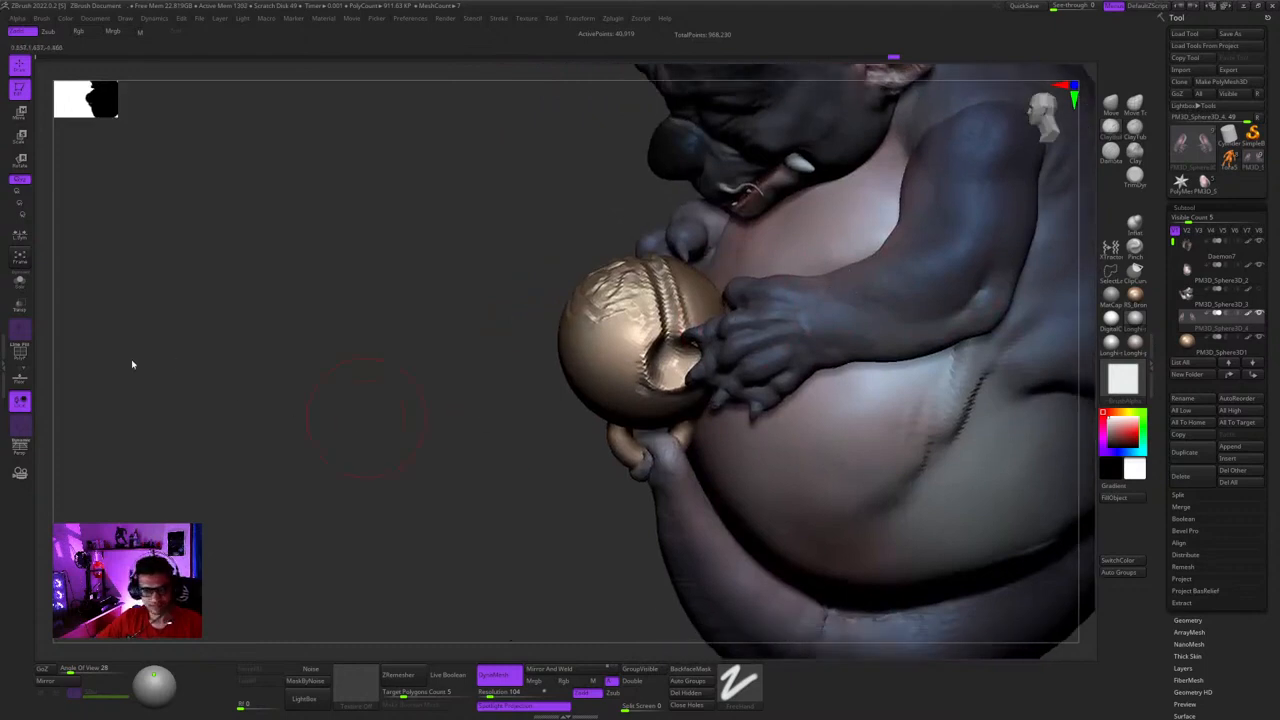
{"action": "left_click", "coordinate": [26, 289]}
{"action": "right_click_drag", "start_coordinate": [640, 310], "coordinate": [670, 390]}
{"action": "mouse_move", "coordinate": [670, 390]}
{"action": "right_mouse_down", "text": "ctrl"}
{"action": "mouse_move", "coordinate": [714, 443]}
{"action": "mouse_move", "coordinate": [663, 423]}
{"action": "mouse_move", "coordinate": [645, 392]}
{"action": "mouse_move", "coordinate": [529, 371]}
{"action": "right_mouse_up", "text": "ctrl"}
{"action": "left_click_drag", "start_coordinate": [524, 380], "coordinate": [810, 600], "text": "ctrl"}
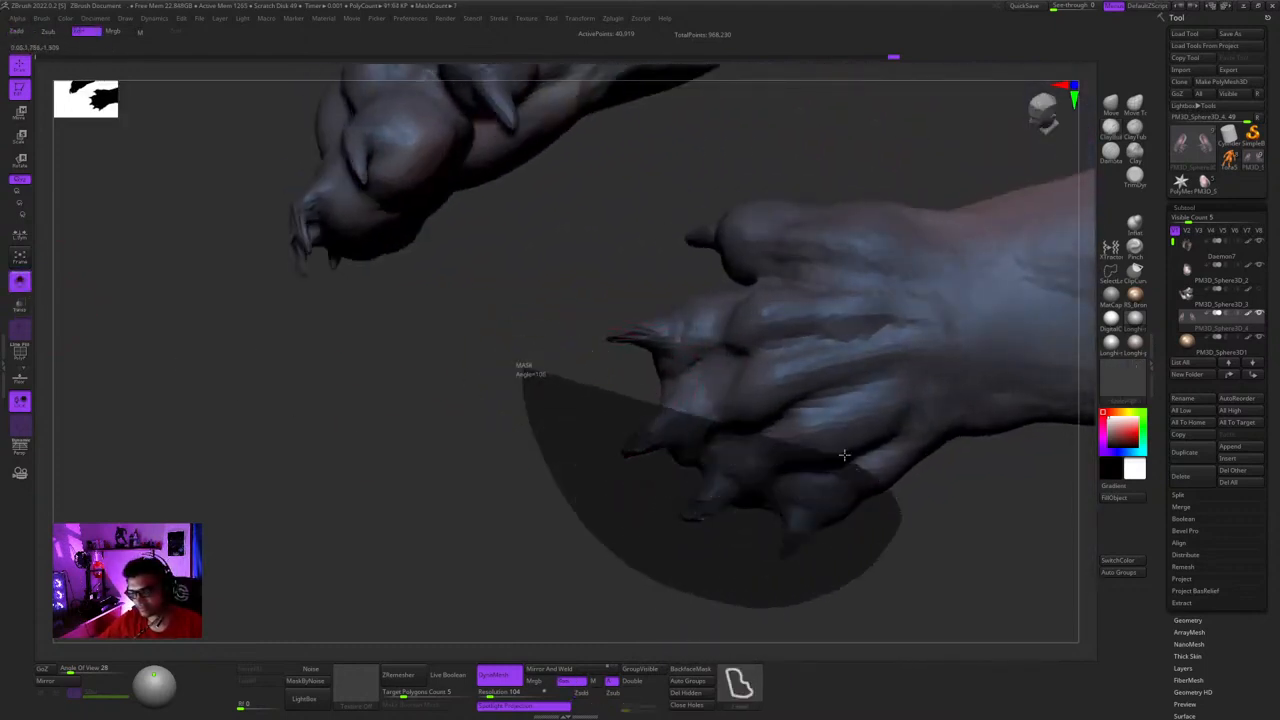
{"action": "left_click_drag", "start_coordinate": [732, 297], "coordinate": [609, 329], "text": "ctrl"}
{"action": "left_click", "coordinate": [609, 329], "text": "ctrl"}
{"action": "left_click", "coordinate": [691, 420], "text": "ctrl"}
- Adjust the unmasked fingers with the transform gizmo, clear the mask, and turn off Solo to show the whole creature
{"action": "mouse_move", "coordinate": [691, 420]}
{"action": "right_mouse_down"}
{"action": "mouse_move", "coordinate": [800, 349]}
{"action": "mouse_move", "coordinate": [752, 449]}
{"action": "mouse_move", "coordinate": [762, 390]}
{"action": "mouse_move", "coordinate": [740, 350]}
{"action": "mouse_move", "coordinate": [742, 390]}
{"action": "mouse_move", "coordinate": [751, 326]}
{"action": "mouse_move", "coordinate": [640, 400]}
{"action": "right_mouse_up"}
{"action": "key", "text": "e"}
{"action": "left_click", "coordinate": [732, 343], "text": "alt"}
{"action": "key", "text": "q"}
{"action": "left_click_drag", "start_coordinate": [590, 440], "coordinate": [630, 470], "text": "ctrl"}
{"action": "mouse_move", "coordinate": [630, 440]}
{"action": "right_mouse_down"}
{"action": "mouse_move", "coordinate": [650, 400]}
{"action": "mouse_move", "coordinate": [650, 443]}
{"action": "right_mouse_up"}
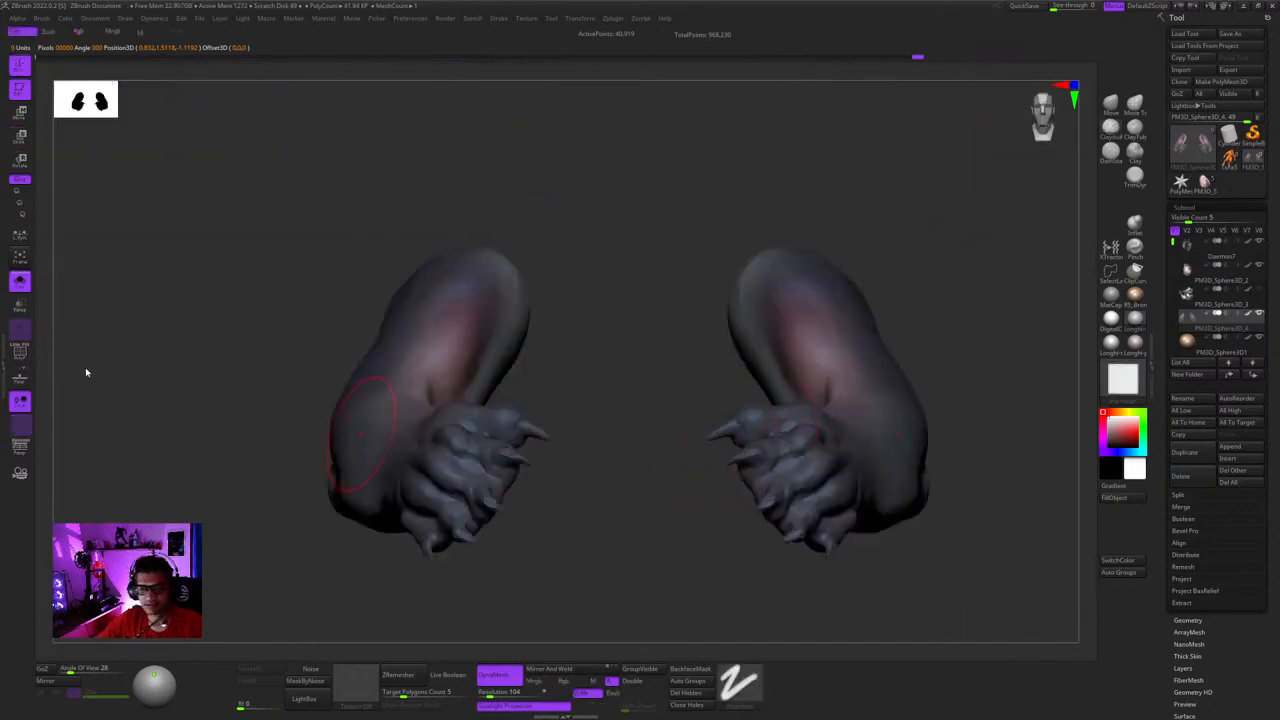
{"action": "left_click", "coordinate": [21, 277]}
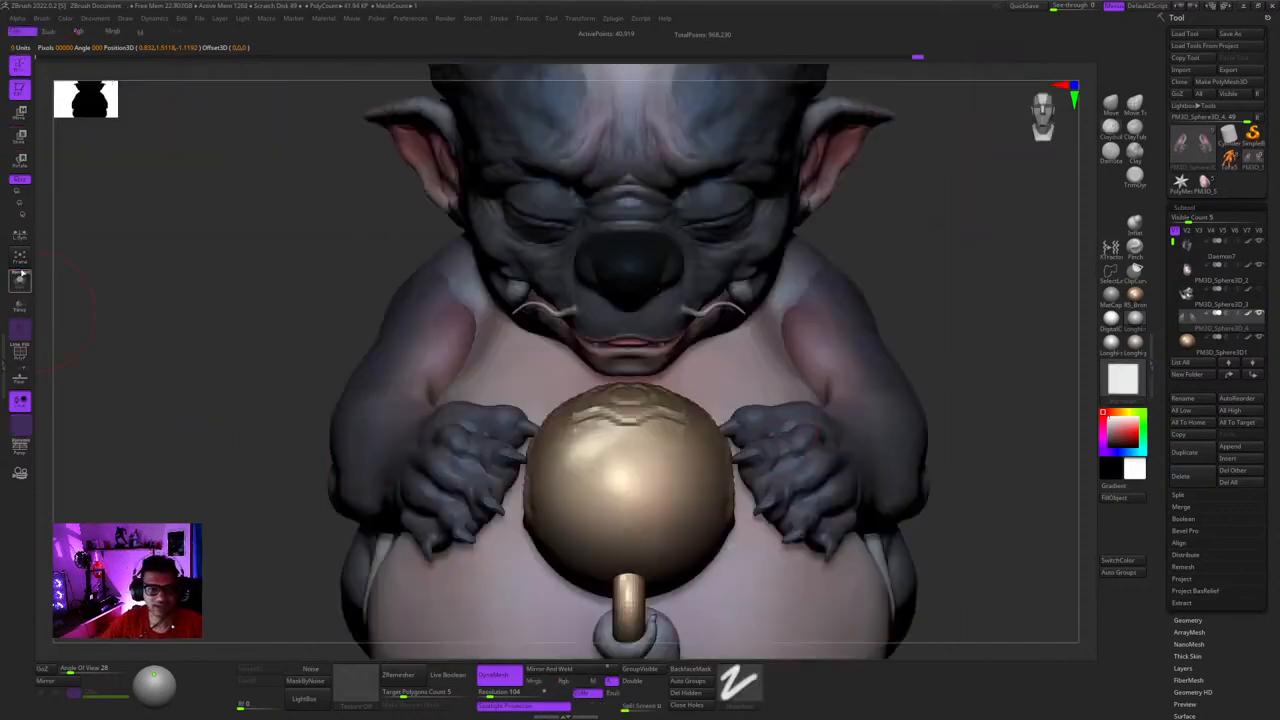
- Select and isolate the arms, and refine the skin around the finger joints and knuckles
{"action": "right_click_drag", "start_coordinate": [777, 214], "coordinate": [700, 430]}
{"action": "left_click", "coordinate": [700, 470], "text": "alt"}
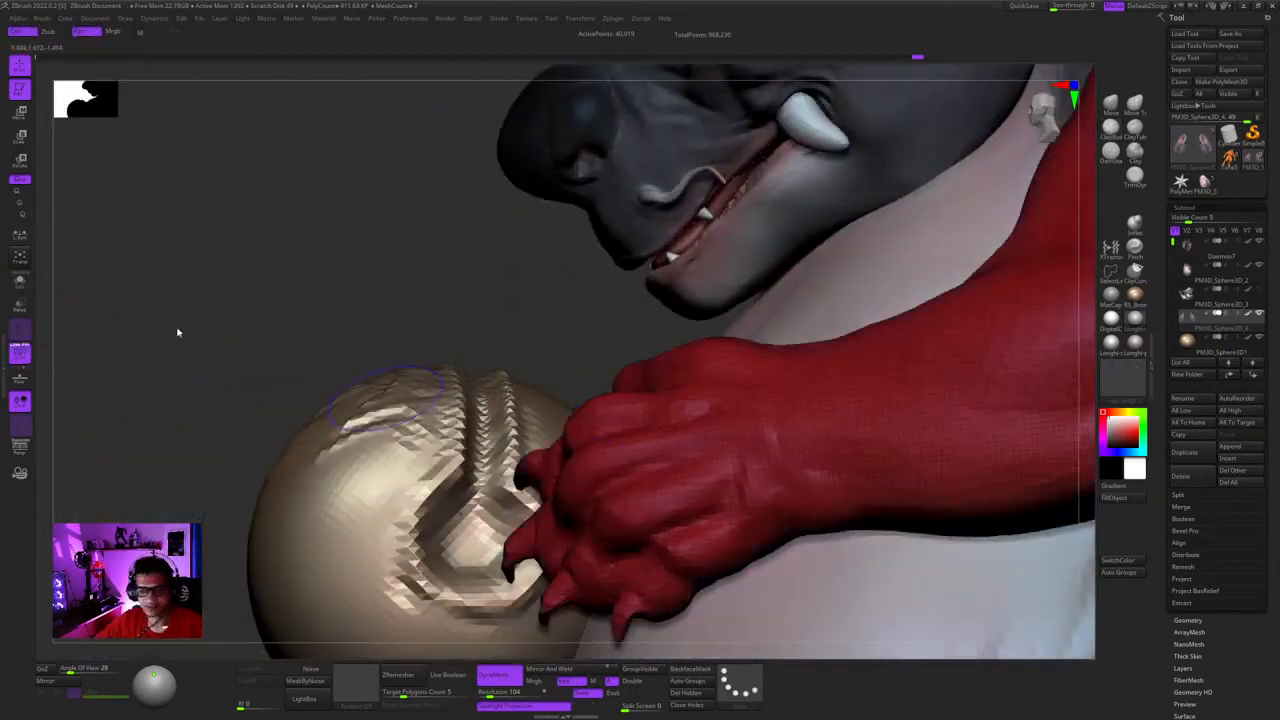
{"action": "left_click", "coordinate": [21, 281]}
{"action": "right_click_drag", "start_coordinate": [600, 350], "coordinate": [795, 363]}
{"action": "right_click_drag", "start_coordinate": [798, 451], "coordinate": [862, 337]}
{"action": "right_click_drag", "start_coordinate": [855, 430], "coordinate": [815, 360]}
{"action": "mouse_move", "coordinate": [785, 407]}
{"action": "right_mouse_down"}
{"action": "mouse_move", "coordinate": [814, 401]}
{"action": "mouse_move", "coordinate": [815, 426]}
{"action": "right_mouse_up"}
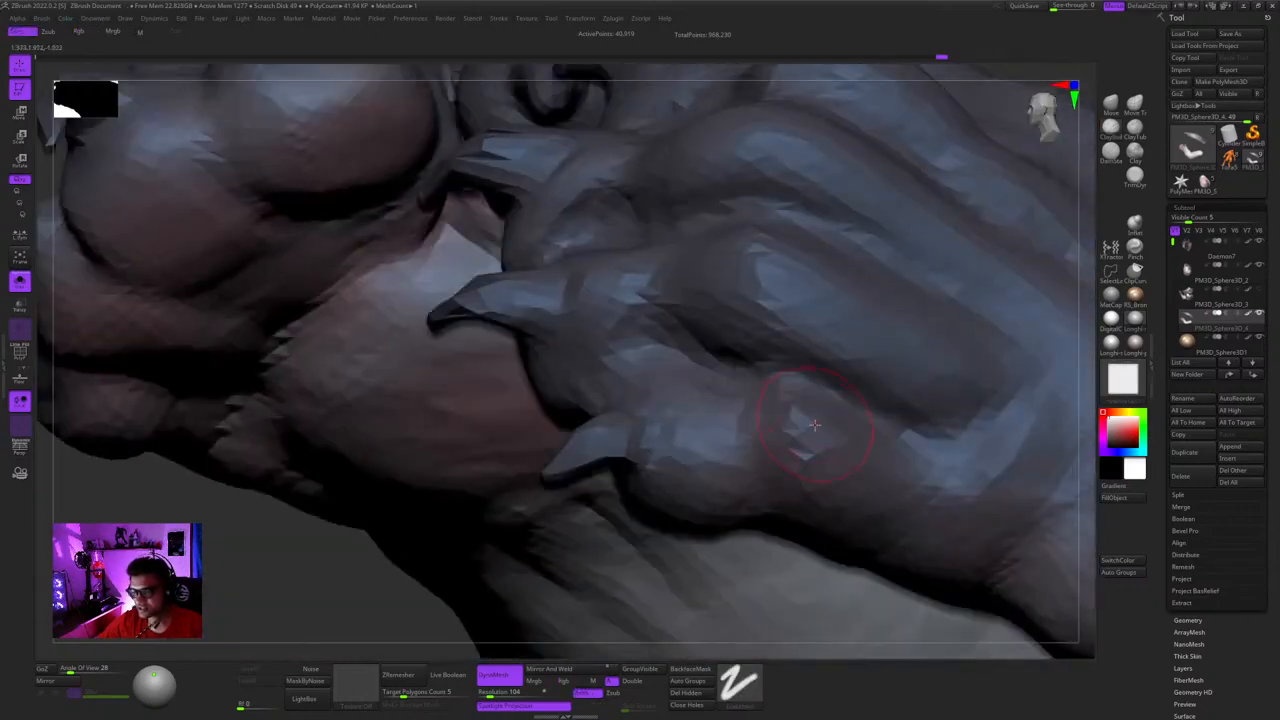
- Sculpt the outer edge of the hand from the base of the little finger toward the wrist
{"action": "mouse_move", "coordinate": [828, 533]}
{"action": "right_mouse_down"}
{"action": "mouse_move", "coordinate": [805, 430]}
{"action": "mouse_move", "coordinate": [839, 370]}
{"action": "right_mouse_up"}
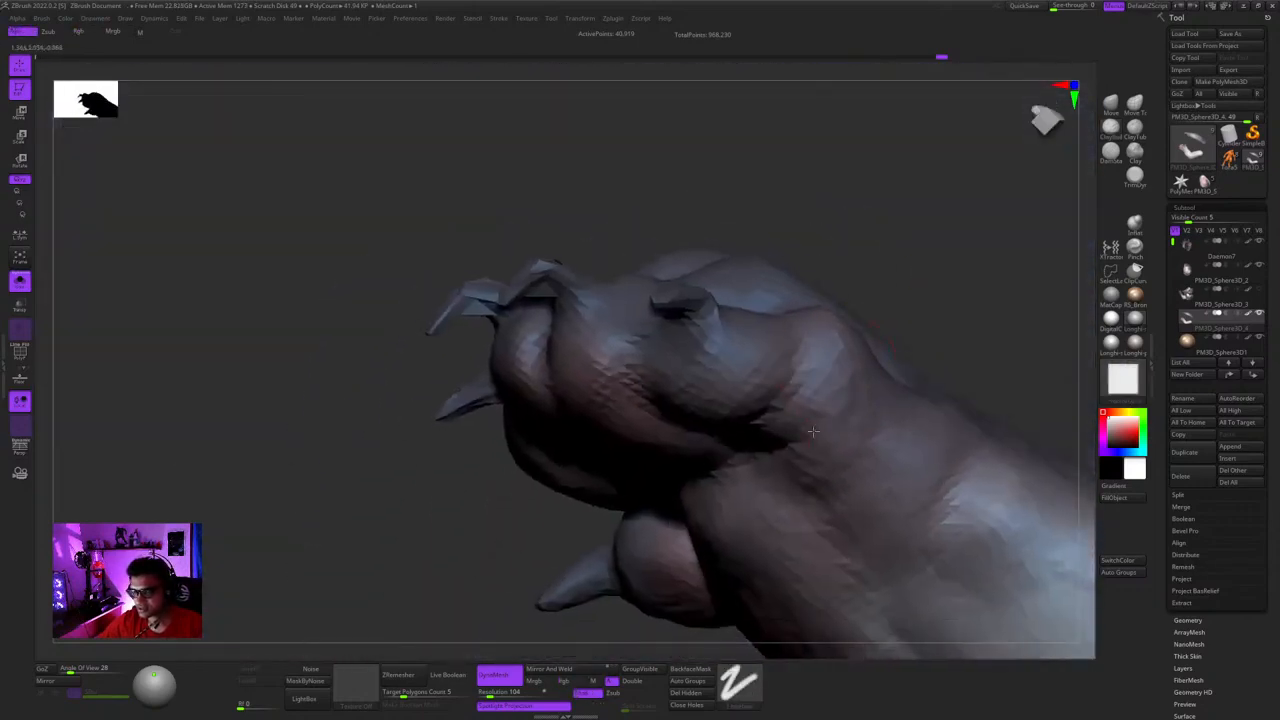
{"action": "mouse_move", "coordinate": [870, 449]}
{"action": "right_mouse_down"}
{"action": "mouse_move", "coordinate": [845, 392]}
{"action": "mouse_move", "coordinate": [850, 370]}
{"action": "mouse_move", "coordinate": [917, 454]}
{"action": "mouse_move", "coordinate": [851, 480]}
{"action": "mouse_move", "coordinate": [867, 417]}
{"action": "right_mouse_up"}
{"action": "key", "text": "space"}
{"action": "right_click", "coordinate": [851, 480]}
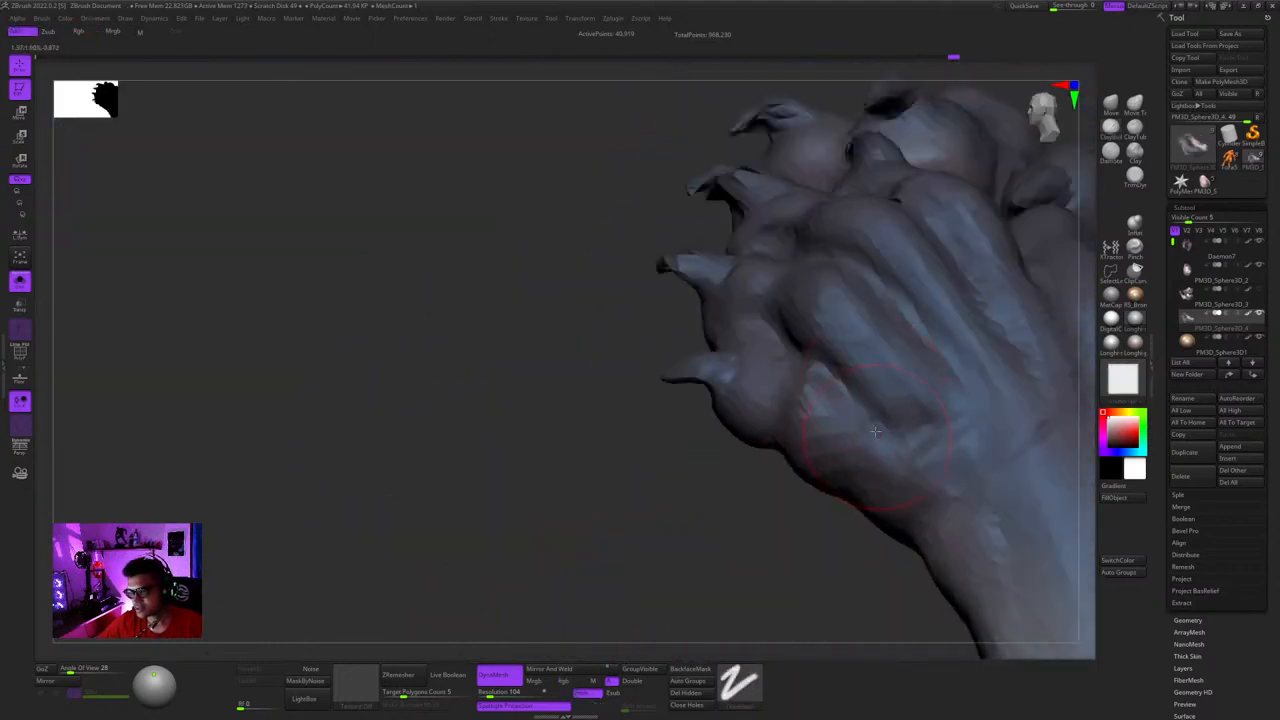
- Sculpt the bony bump of the elbow and the skin folds around it
{"action": "mouse_move", "coordinate": [904, 347]}
{"action": "right_mouse_down", "text": "ctrl"}
{"action": "mouse_move", "coordinate": [831, 314]}
{"action": "mouse_move", "coordinate": [906, 266]}
{"action": "mouse_move", "coordinate": [840, 335]}
{"action": "mouse_move", "coordinate": [882, 424]}
{"action": "mouse_move", "coordinate": [854, 303]}
{"action": "mouse_move", "coordinate": [798, 263]}
{"action": "mouse_move", "coordinate": [790, 300]}
{"action": "mouse_move", "coordinate": [754, 323]}
{"action": "mouse_move", "coordinate": [777, 368]}
{"action": "mouse_move", "coordinate": [771, 237]}
{"action": "mouse_move", "coordinate": [737, 293]}
{"action": "right_mouse_up", "text": "ctrl"}
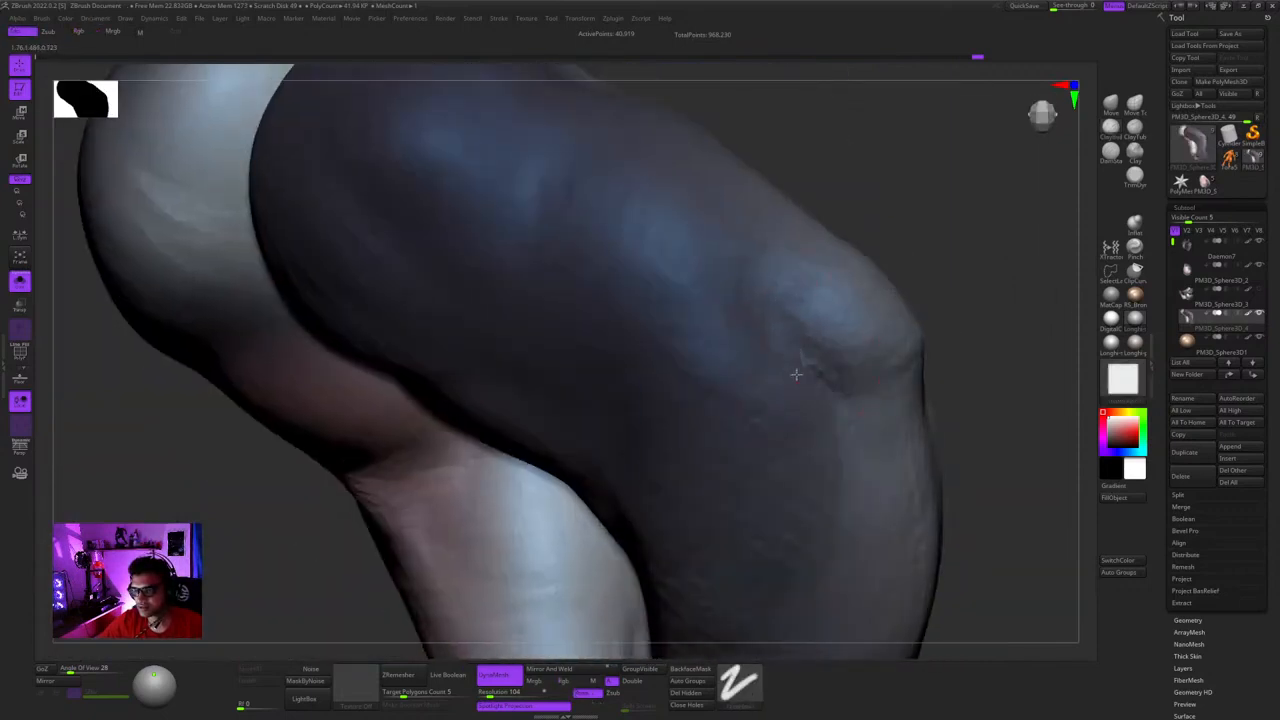
{"action": "right_click", "coordinate": [737, 412]}
{"action": "mouse_move", "coordinate": [796, 374]}
{"action": "right_mouse_down"}
{"action": "mouse_move", "coordinate": [737, 412]}
{"action": "mouse_move", "coordinate": [765, 334]}
{"action": "mouse_move", "coordinate": [782, 350]}
{"action": "mouse_move", "coordinate": [842, 337]}
{"action": "right_mouse_up"}
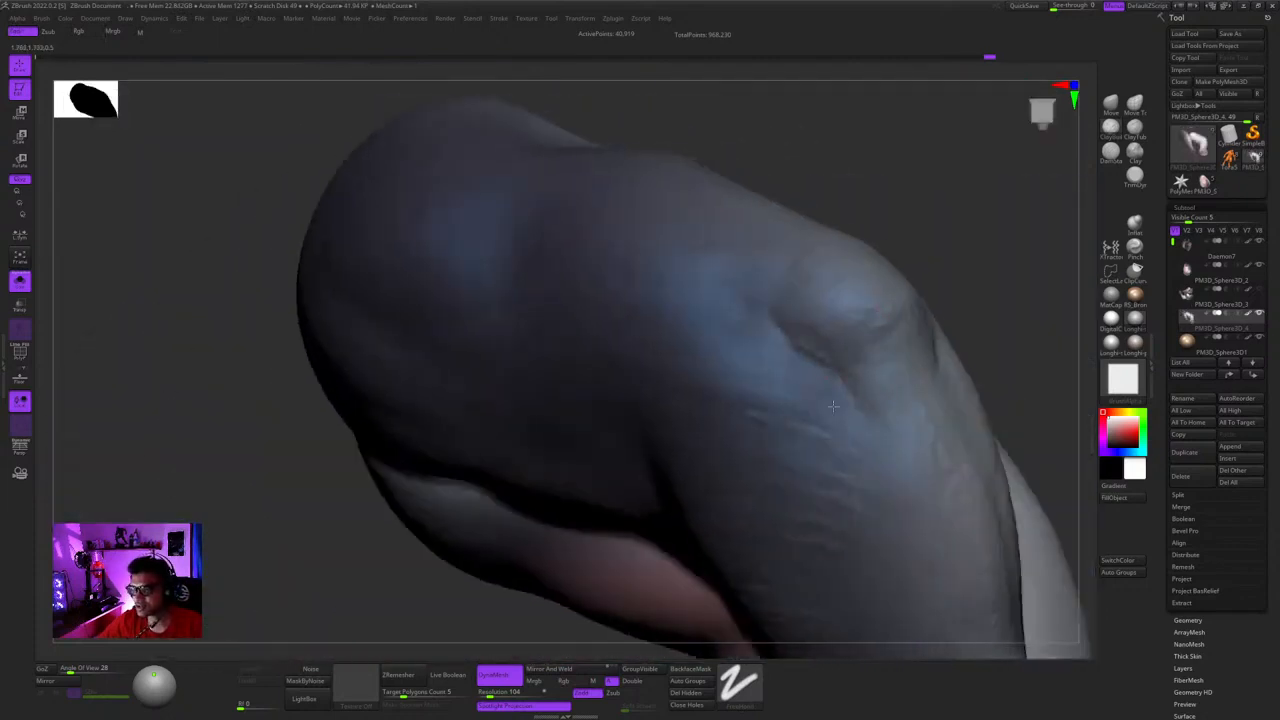
{"action": "mouse_move", "coordinate": [833, 405]}
{"action": "right_mouse_down"}
{"action": "mouse_move", "coordinate": [829, 337]}
{"action": "mouse_move", "coordinate": [849, 449]}
{"action": "mouse_move", "coordinate": [822, 408]}
{"action": "mouse_move", "coordinate": [848, 385]}
{"action": "mouse_move", "coordinate": [843, 340]}
{"action": "right_mouse_up"}
{"action": "right_click", "coordinate": [822, 408]}
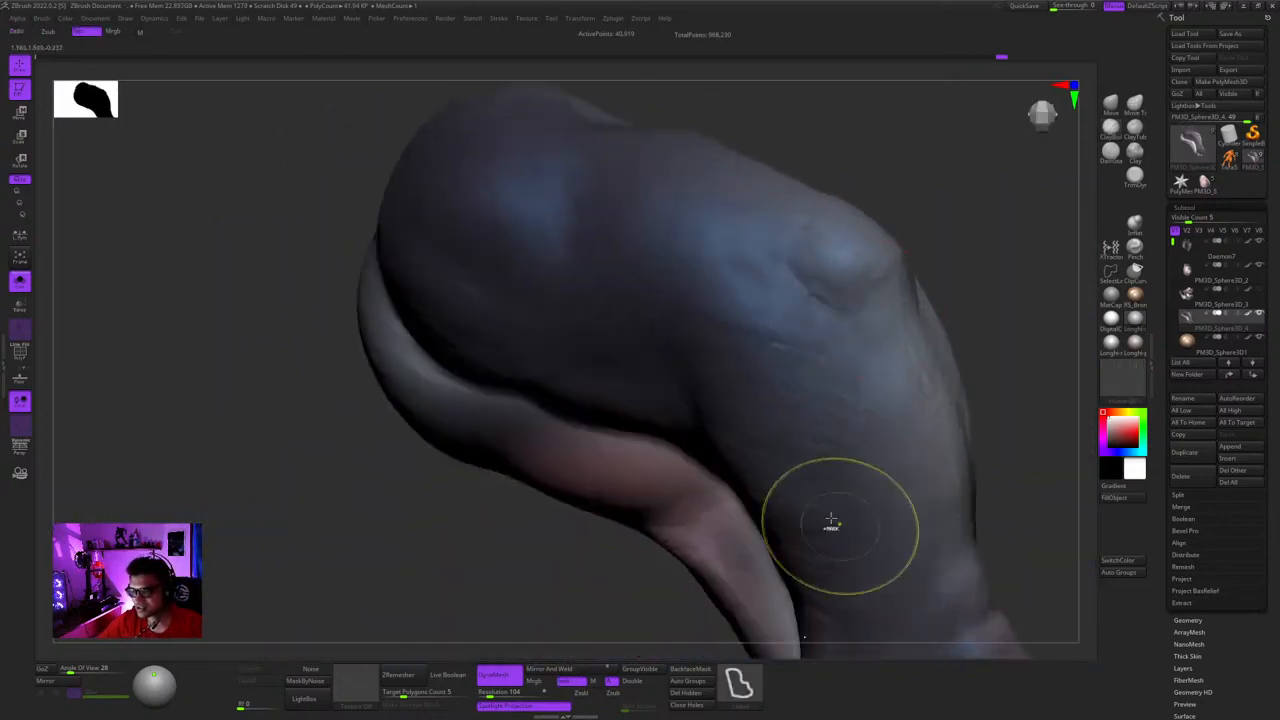
{"action": "mouse_move", "coordinate": [831, 519]}
{"action": "right_mouse_down"}
{"action": "mouse_move", "coordinate": [843, 377]}
{"action": "mouse_move", "coordinate": [803, 417]}
{"action": "mouse_move", "coordinate": [794, 337]}
{"action": "mouse_move", "coordinate": [871, 451]}
{"action": "mouse_move", "coordinate": [854, 394]}
{"action": "mouse_move", "coordinate": [853, 266]}
{"action": "mouse_move", "coordinate": [829, 285]}
{"action": "right_mouse_up"}
{"action": "key", "text": "space"}
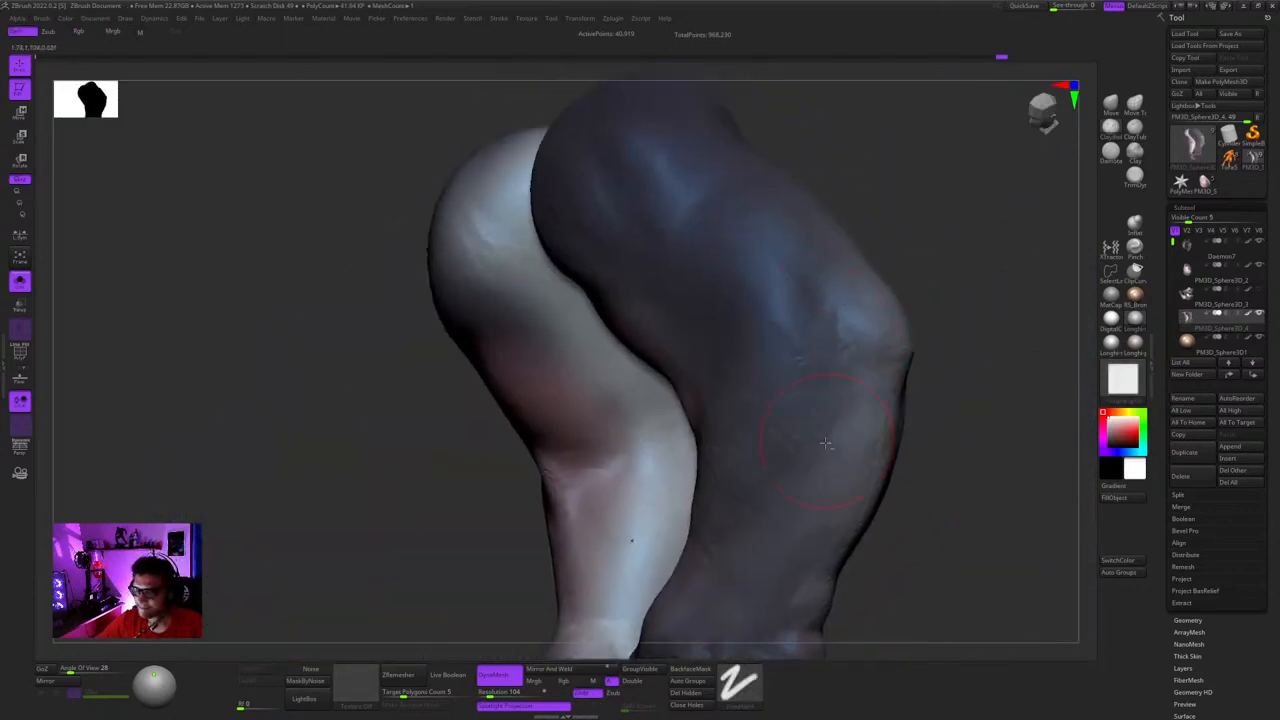
- Build up the forearm muscles between the wrist and the elbow, including the side facing the inner elbow
{"action": "mouse_move", "coordinate": [826, 443]}
{"action": "right_mouse_down"}
{"action": "mouse_move", "coordinate": [851, 298]}
{"action": "mouse_move", "coordinate": [857, 336]}
{"action": "right_mouse_up"}
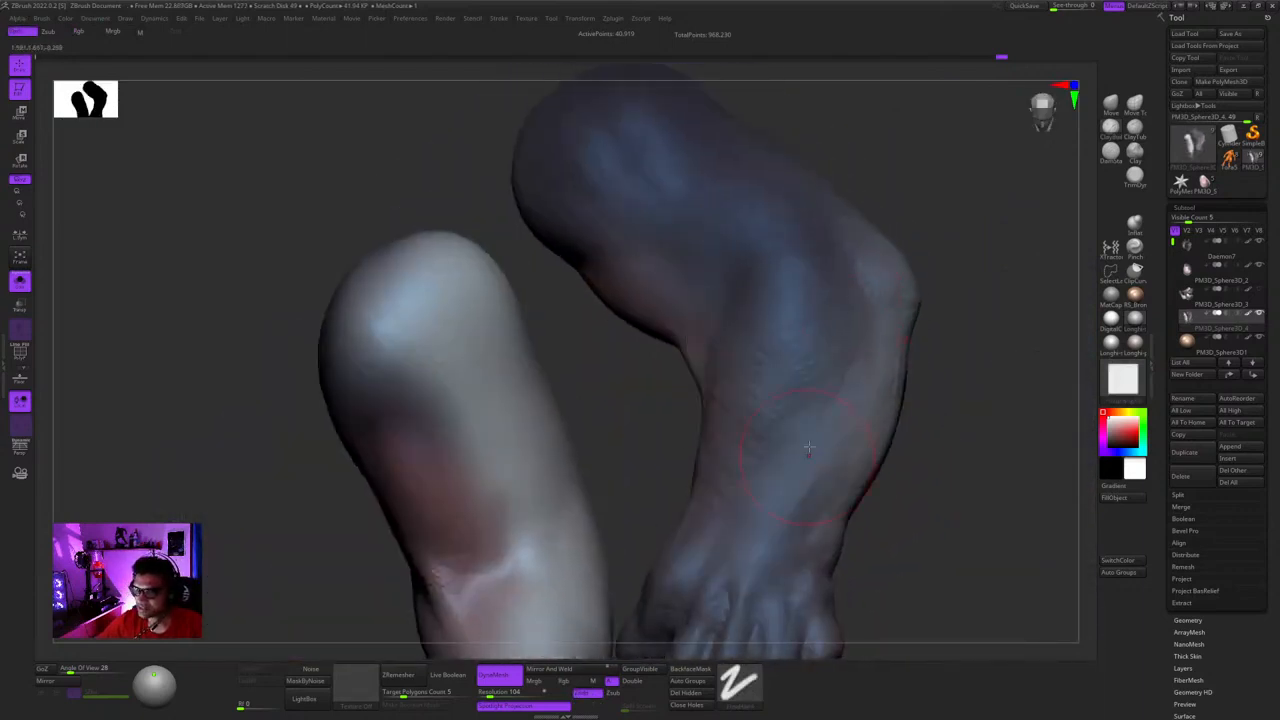
{"action": "right_click_drag", "start_coordinate": [748, 469], "coordinate": [708, 424]}
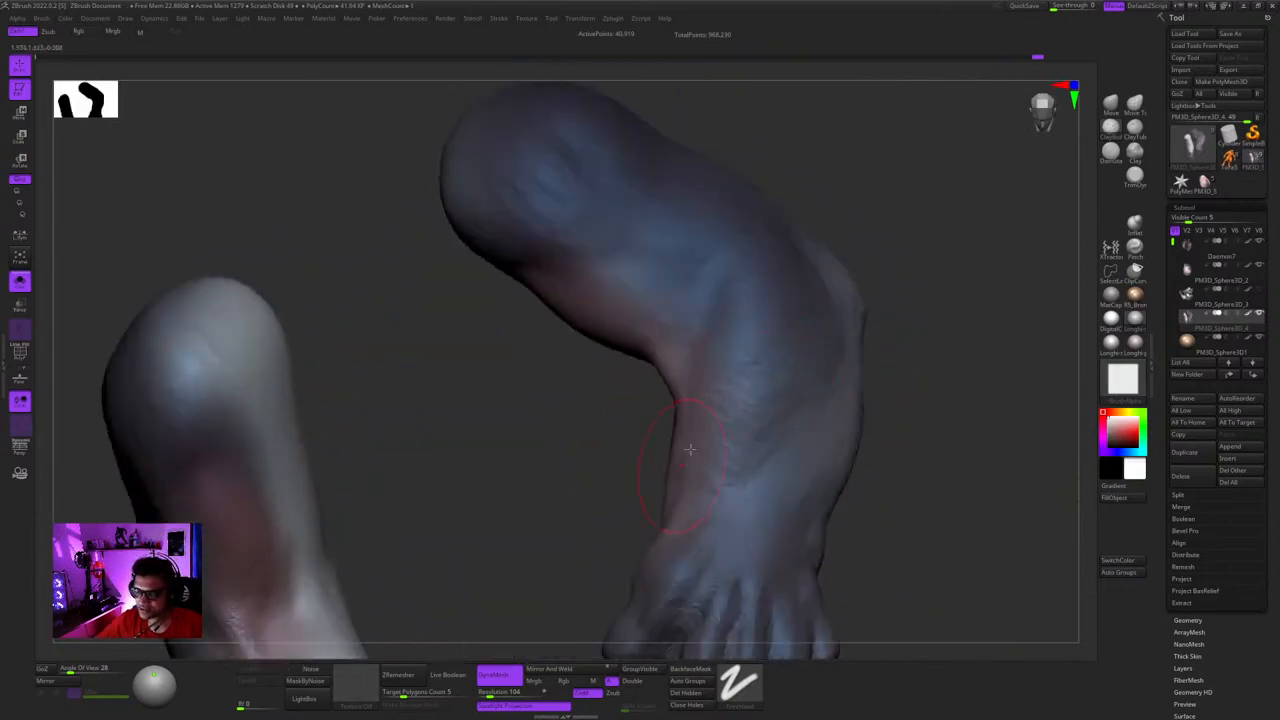
{"action": "right_click_drag", "start_coordinate": [689, 450], "coordinate": [722, 355]}
{"action": "mouse_move", "coordinate": [680, 434]}
{"action": "right_mouse_down"}
{"action": "mouse_move", "coordinate": [690, 420]}
{"action": "mouse_move", "coordinate": [680, 486]}
{"action": "mouse_move", "coordinate": [730, 376]}
{"action": "right_mouse_up"}
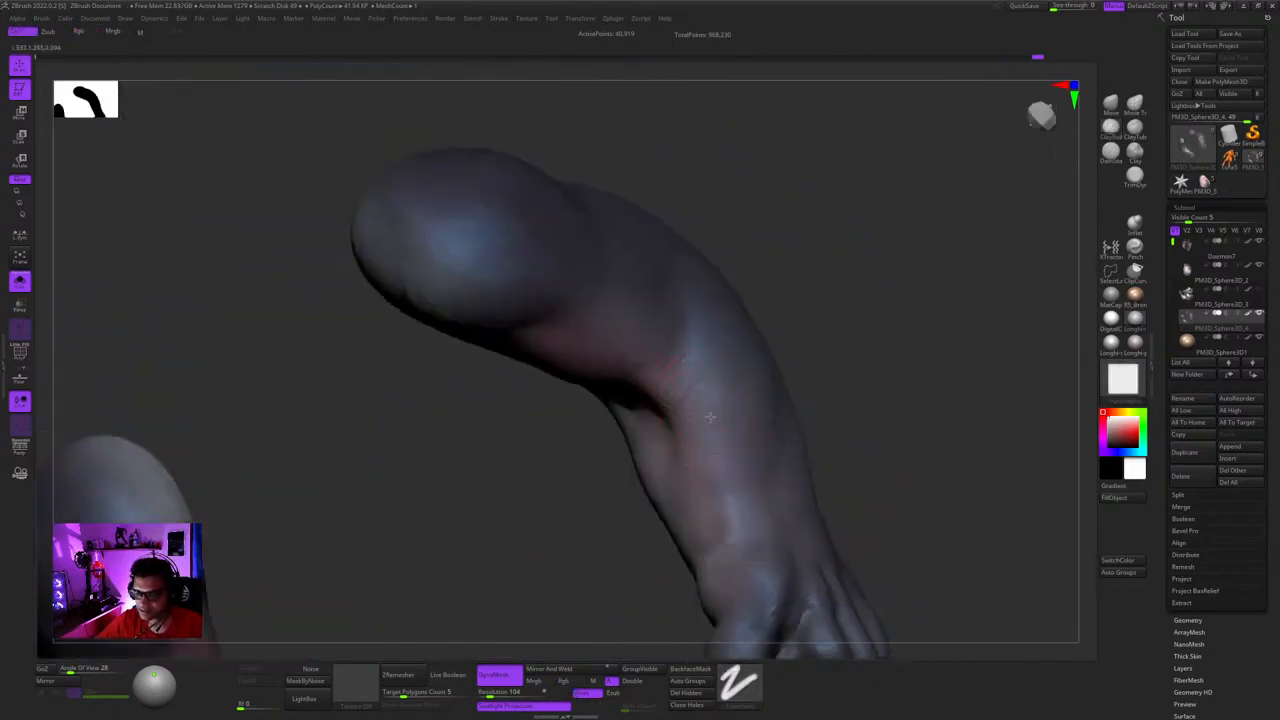
{"action": "right_click_drag", "start_coordinate": [697, 500], "coordinate": [809, 369]}
{"action": "mouse_move", "coordinate": [801, 436]}
{"action": "right_mouse_down"}
{"action": "mouse_move", "coordinate": [794, 420]}
{"action": "mouse_move", "coordinate": [822, 393]}
{"action": "right_mouse_up"}
{"action": "left_click_drag", "start_coordinate": [792, 484], "coordinate": [798, 414]}
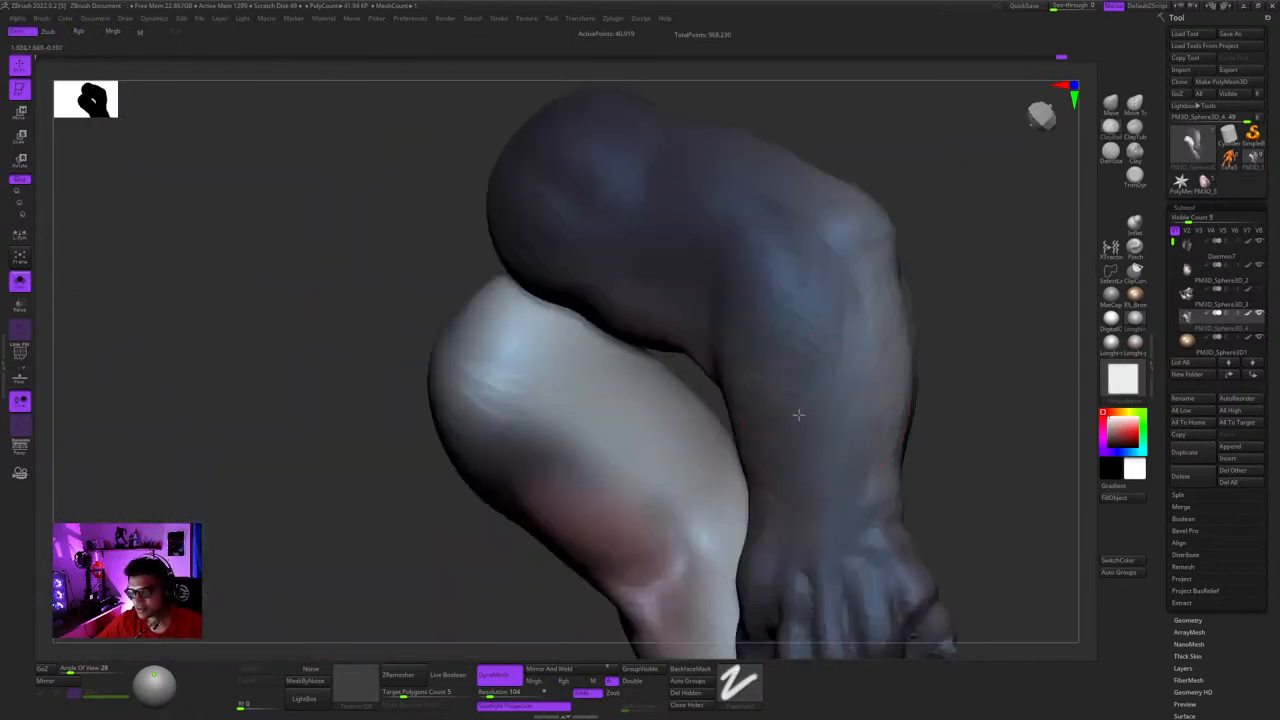
- Refine the outer forearm surface just below the elbow
{"action": "right_click_drag", "start_coordinate": [850, 317], "coordinate": [847, 329]}
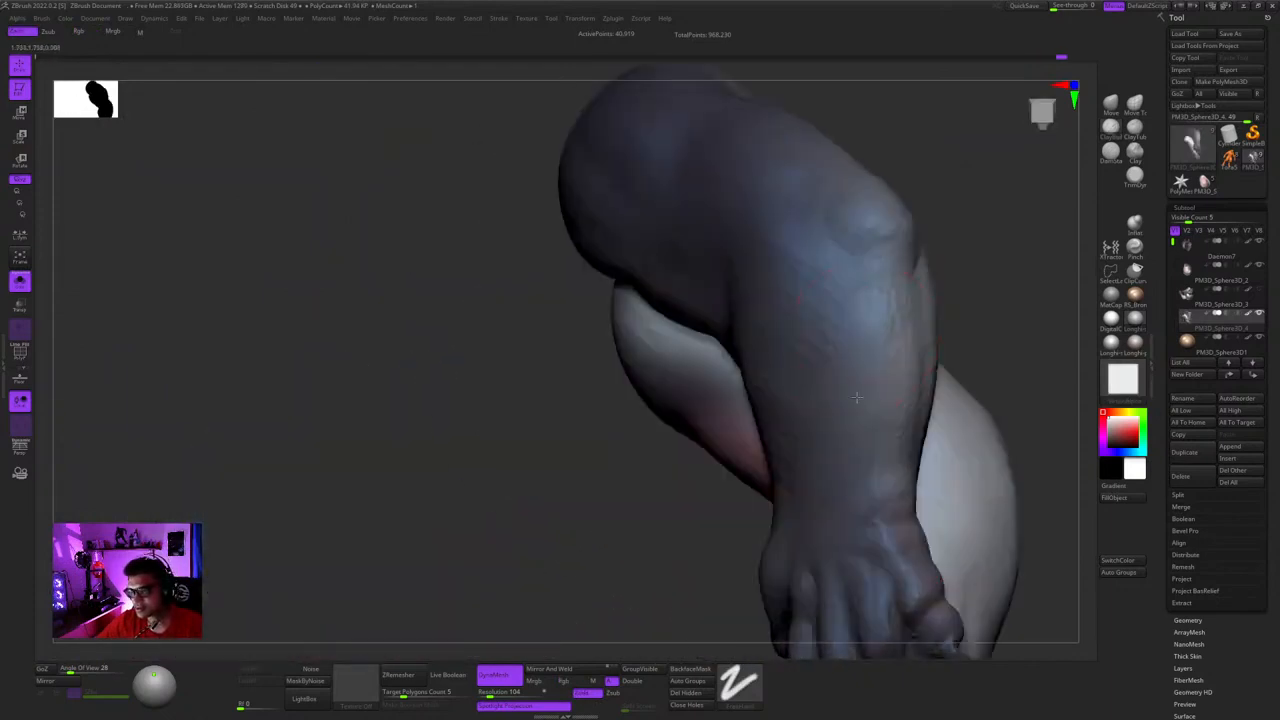
{"action": "mouse_move", "coordinate": [856, 398]}
{"action": "right_mouse_down"}
{"action": "mouse_move", "coordinate": [886, 277]}
{"action": "mouse_move", "coordinate": [900, 326]}
{"action": "mouse_move", "coordinate": [805, 389]}
{"action": "mouse_move", "coordinate": [774, 451]}
{"action": "mouse_move", "coordinate": [747, 444]}
{"action": "mouse_move", "coordinate": [732, 395]}
{"action": "mouse_move", "coordinate": [760, 369]}
{"action": "mouse_move", "coordinate": [738, 420]}
{"action": "right_mouse_up"}
{"action": "key", "text": "space"}
{"action": "mouse_move", "coordinate": [793, 374]}
{"action": "right_mouse_down"}
{"action": "mouse_move", "coordinate": [772, 384]}
{"action": "mouse_move", "coordinate": [797, 385]}
{"action": "right_mouse_up"}
{"action": "mouse_move", "coordinate": [829, 455]}
{"action": "right_mouse_down"}
{"action": "mouse_move", "coordinate": [814, 395]}
{"action": "mouse_move", "coordinate": [748, 354]}
{"action": "mouse_move", "coordinate": [753, 363]}
{"action": "mouse_move", "coordinate": [740, 331]}
{"action": "mouse_move", "coordinate": [797, 383]}
{"action": "right_mouse_up"}
- Adjust the brush size and refine the skin folds along the inner upper arm
{"action": "key", "text": "space"}
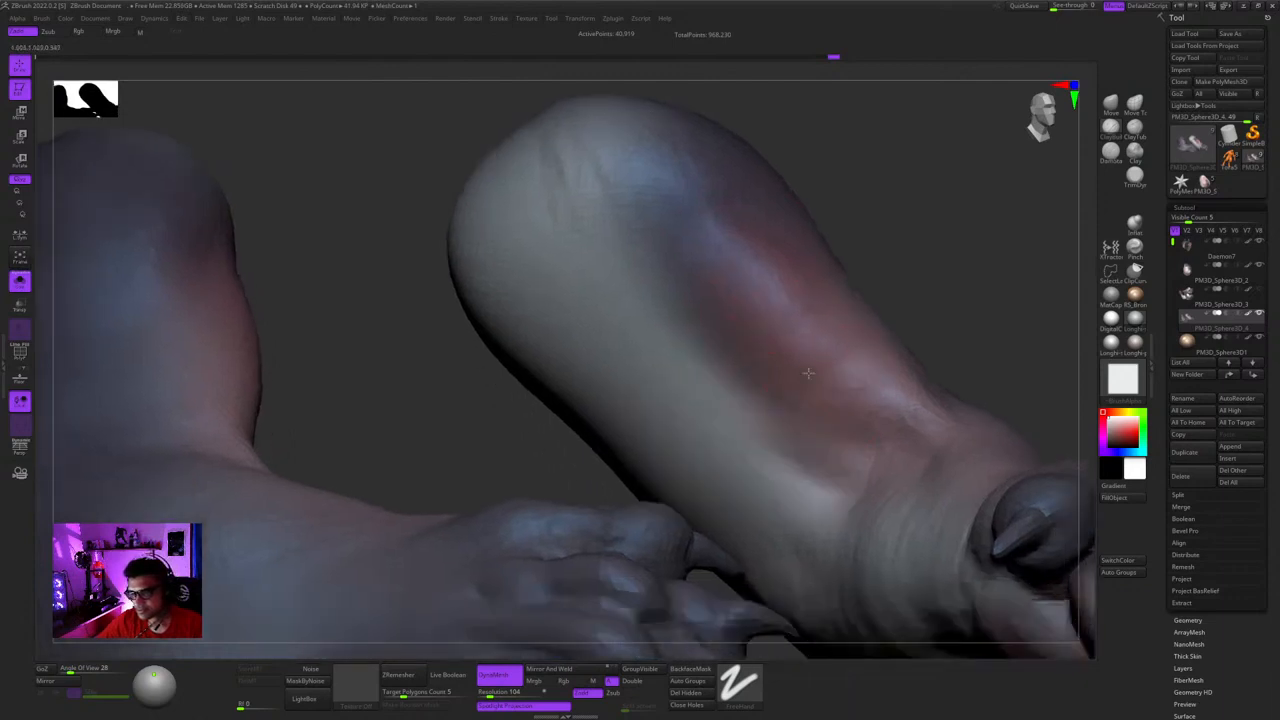
{"action": "mouse_move", "coordinate": [825, 425]}
{"action": "right_mouse_down"}
{"action": "mouse_move", "coordinate": [838, 395]}
{"action": "mouse_move", "coordinate": [813, 337]}
{"action": "right_mouse_up"}
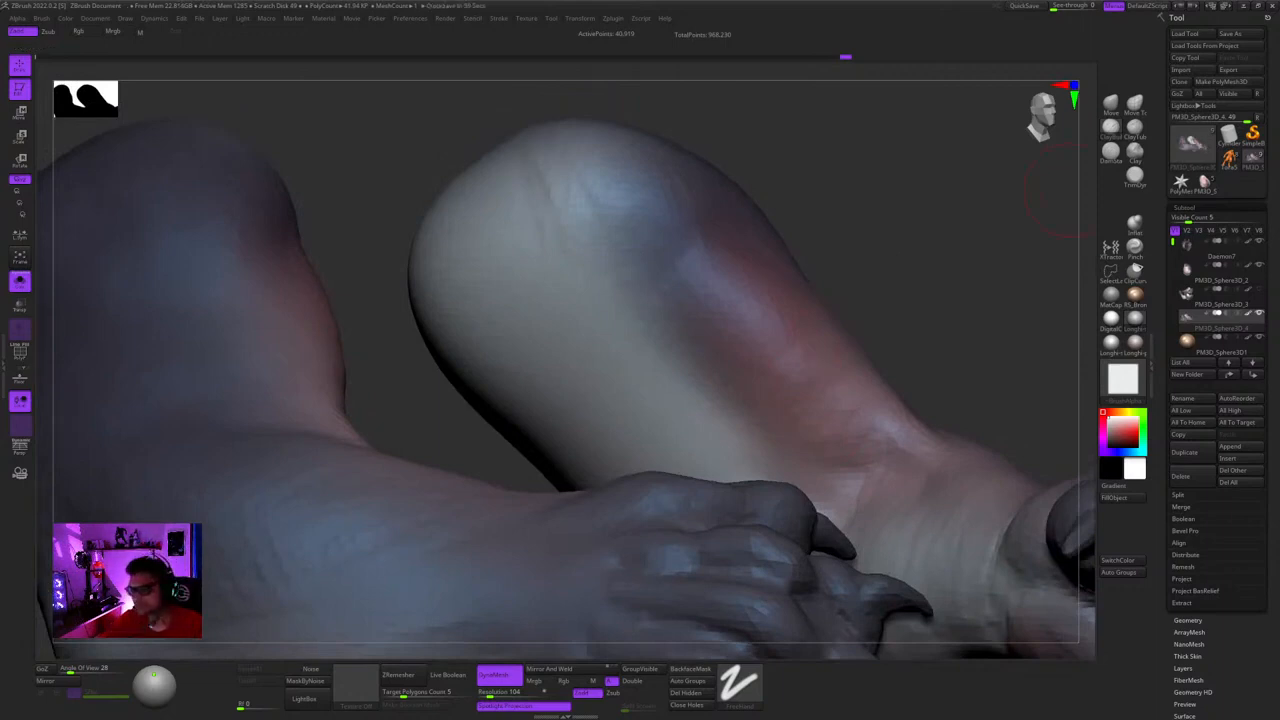
{"action": "right_click_drag", "start_coordinate": [548, 307], "coordinate": [535, 331]}
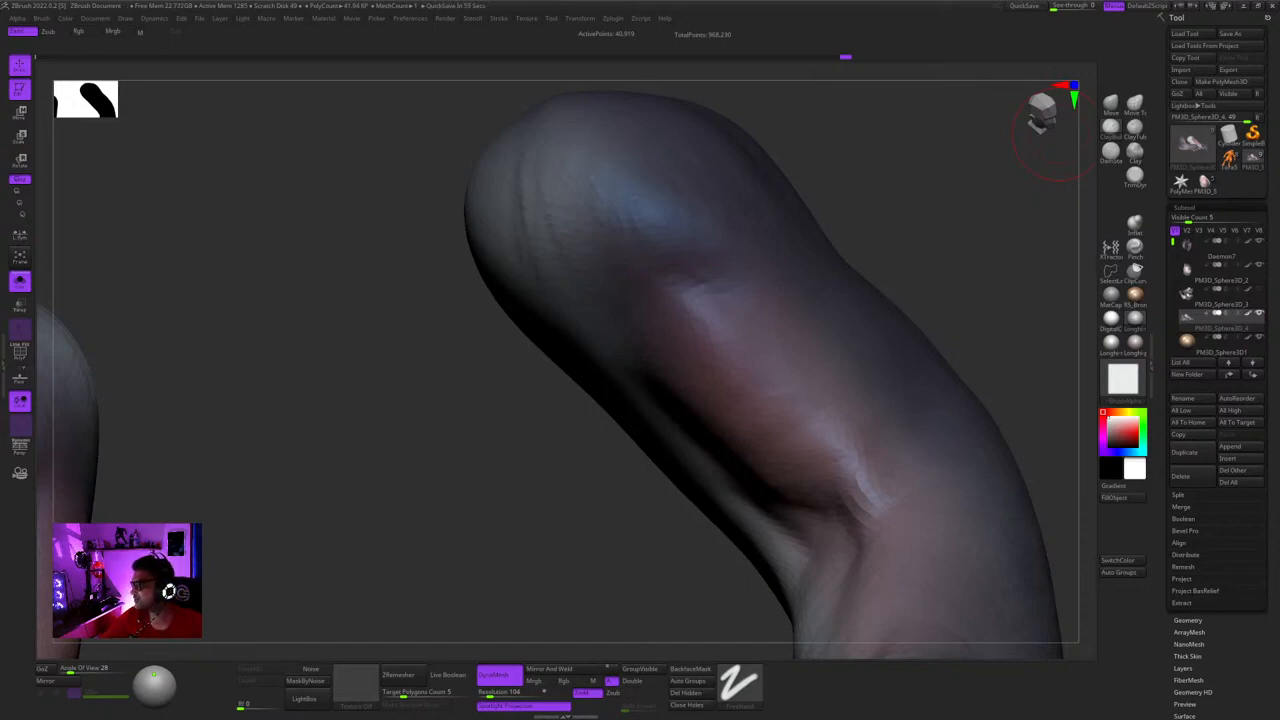
{"action": "left_click_drag", "start_coordinate": [1045, 132], "coordinate": [990, 298]}
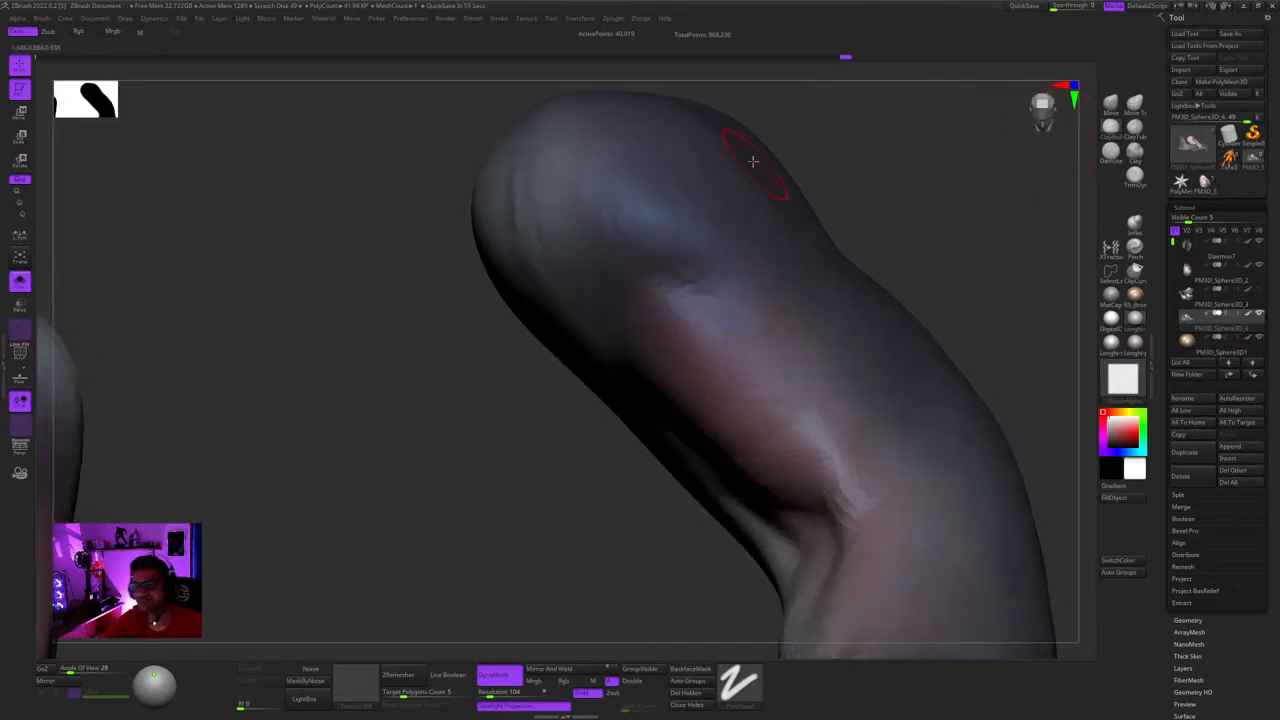
- Resize the brush and define the elbow bone and the crease beneath it
{"action": "right_click_drag", "start_coordinate": [753, 161], "coordinate": [715, 130], "text": "ctrl"}
{"action": "mouse_move", "coordinate": [650, 255]}
{"action": "right_mouse_down"}
{"action": "mouse_move", "coordinate": [786, 294]}
{"action": "mouse_move", "coordinate": [809, 283]}
{"action": "mouse_move", "coordinate": [895, 306]}
{"action": "mouse_move", "coordinate": [771, 277]}
{"action": "mouse_move", "coordinate": [750, 331]}
{"action": "right_mouse_up"}
{"action": "key", "text": "space"}
{"action": "left_click", "coordinate": [796, 263]}
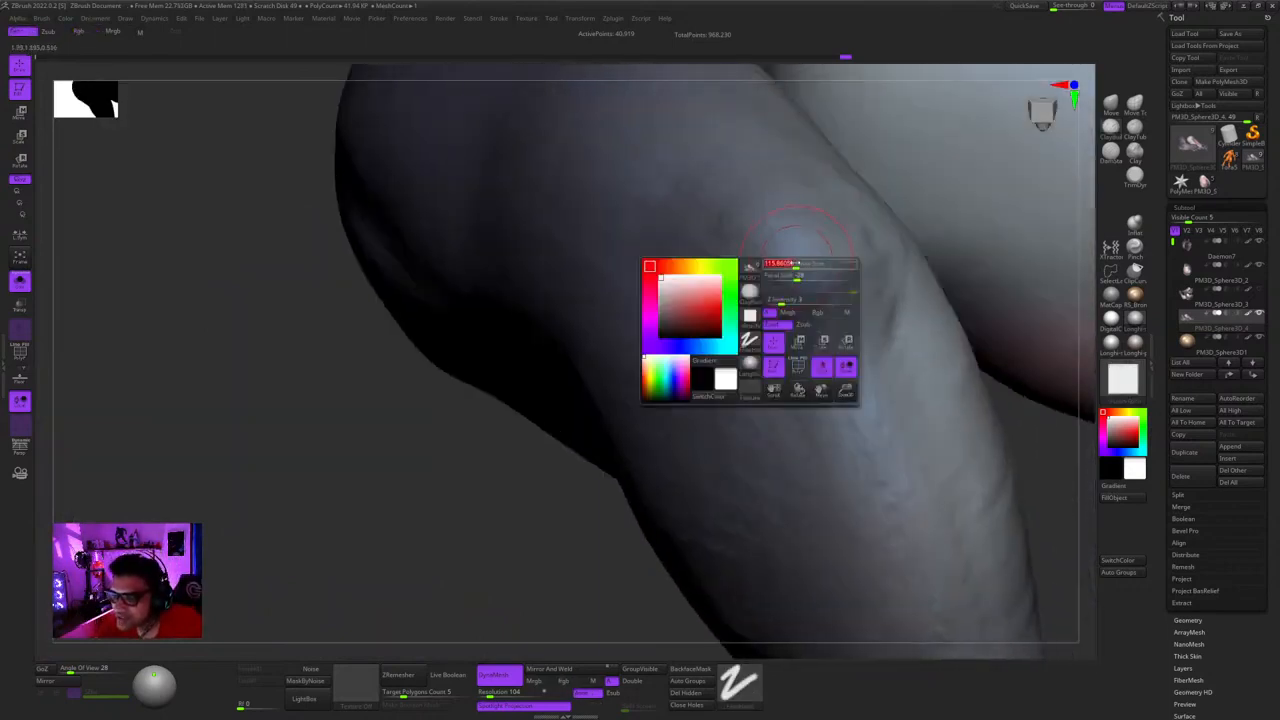
{"action": "mouse_move", "coordinate": [796, 263]}
{"action": "right_mouse_down"}
{"action": "mouse_move", "coordinate": [763, 270]}
{"action": "mouse_move", "coordinate": [746, 312]}
{"action": "right_mouse_up"}
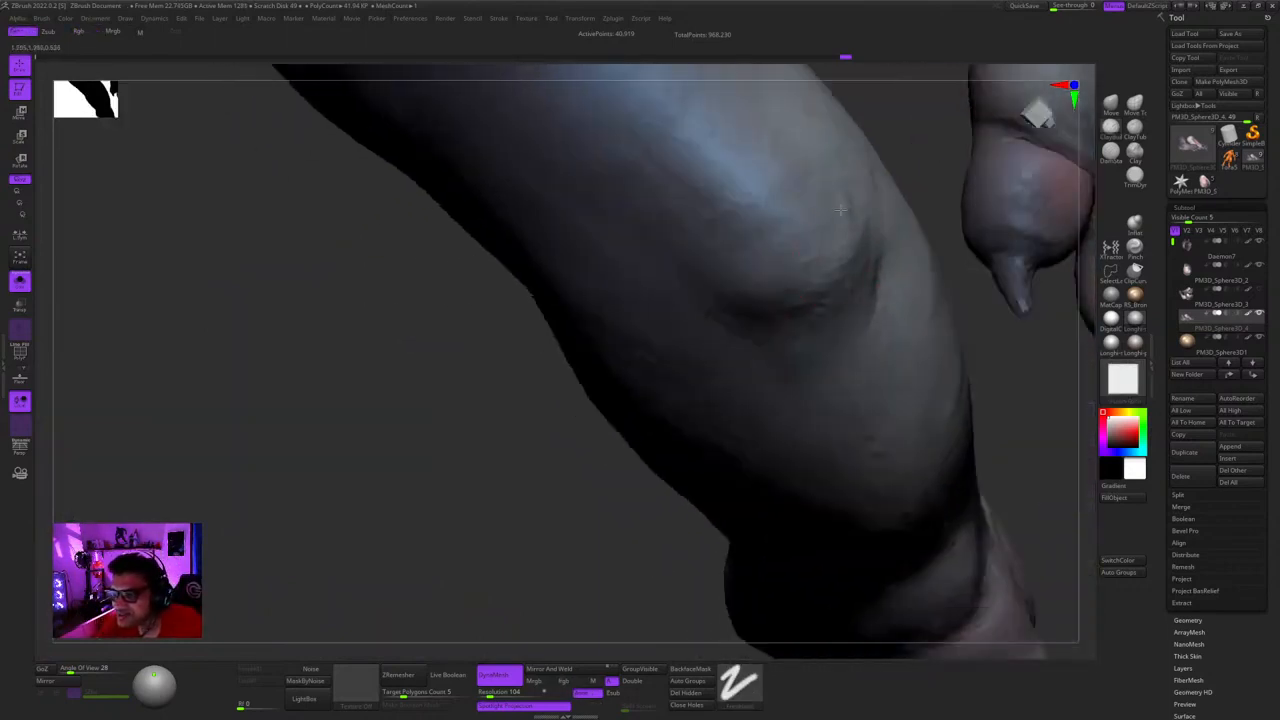
{"action": "mouse_move", "coordinate": [869, 210]}
{"action": "right_mouse_down"}
{"action": "mouse_move", "coordinate": [803, 266]}
{"action": "mouse_move", "coordinate": [801, 318]}
{"action": "right_mouse_up"}
- Switch to the Move brush and reshape the elbow and the upper arm from several angles
{"action": "left_click", "coordinate": [1112, 110]}
{"action": "key", "text": "space"}
{"action": "mouse_move", "coordinate": [800, 265]}
{"action": "right_mouse_down"}
{"action": "mouse_move", "coordinate": [782, 291]}
{"action": "mouse_move", "coordinate": [817, 280]}
{"action": "mouse_move", "coordinate": [803, 316]}
{"action": "mouse_move", "coordinate": [830, 265]}
{"action": "mouse_move", "coordinate": [765, 330]}
{"action": "mouse_move", "coordinate": [764, 268]}
{"action": "mouse_move", "coordinate": [790, 250]}
{"action": "mouse_move", "coordinate": [766, 309]}
{"action": "mouse_move", "coordinate": [790, 352]}
{"action": "right_mouse_up"}
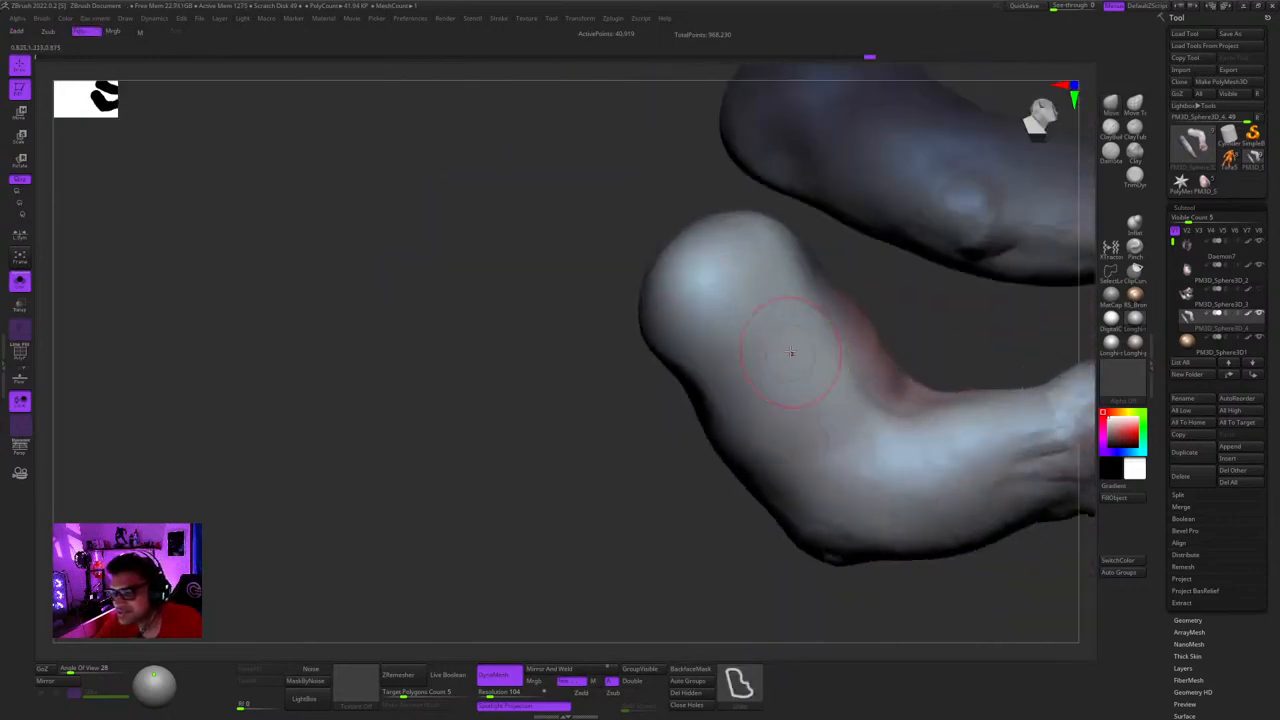
{"action": "mouse_move", "coordinate": [735, 262]}
{"action": "right_mouse_down"}
{"action": "mouse_move", "coordinate": [723, 309]}
{"action": "mouse_move", "coordinate": [762, 375]}
{"action": "mouse_move", "coordinate": [785, 352]}
{"action": "mouse_move", "coordinate": [764, 290]}
{"action": "mouse_move", "coordinate": [746, 368]}
{"action": "mouse_move", "coordinate": [768, 317]}
{"action": "mouse_move", "coordinate": [735, 323]}
{"action": "right_mouse_up"}
{"action": "right_click", "coordinate": [764, 330]}
{"action": "mouse_move", "coordinate": [735, 323]}
{"action": "right_mouse_down"}
{"action": "mouse_move", "coordinate": [712, 329]}
{"action": "mouse_move", "coordinate": [749, 246]}
{"action": "mouse_move", "coordinate": [771, 269]}
{"action": "mouse_move", "coordinate": [781, 373]}
{"action": "mouse_move", "coordinate": [716, 378]}
{"action": "mouse_move", "coordinate": [765, 405]}
{"action": "mouse_move", "coordinate": [768, 362]}
{"action": "mouse_move", "coordinate": [772, 418]}
{"action": "mouse_move", "coordinate": [743, 446]}
{"action": "mouse_move", "coordinate": [770, 370]}
{"action": "right_mouse_up"}
{"action": "right_click", "coordinate": [743, 446]}
{"action": "mouse_move", "coordinate": [770, 370]}
{"action": "right_mouse_down"}
{"action": "mouse_move", "coordinate": [792, 381]}
{"action": "mouse_move", "coordinate": [745, 398]}
{"action": "mouse_move", "coordinate": [780, 337]}
{"action": "mouse_move", "coordinate": [758, 363]}
{"action": "mouse_move", "coordinate": [782, 350]}
{"action": "mouse_move", "coordinate": [772, 372]}
{"action": "mouse_move", "coordinate": [774, 338]}
{"action": "mouse_move", "coordinate": [790, 420]}
{"action": "mouse_move", "coordinate": [779, 391]}
{"action": "mouse_move", "coordinate": [795, 410]}
{"action": "mouse_move", "coordinate": [822, 400]}
{"action": "mouse_move", "coordinate": [813, 373]}
{"action": "right_mouse_up"}
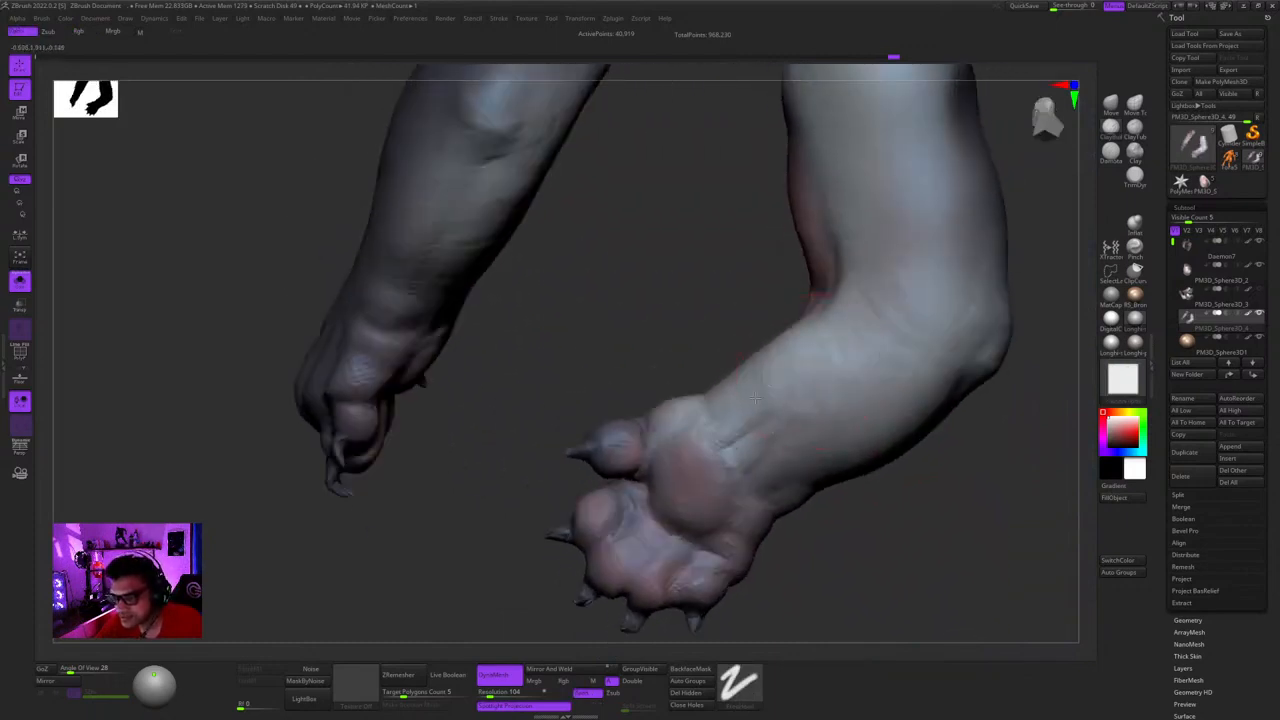
- Refine the underside of the forearm where it meets the wrist and palm
{"action": "left_click_drag", "start_coordinate": [755, 398], "coordinate": [768, 392]}
{"action": "mouse_move", "coordinate": [768, 392]}
{"action": "right_mouse_down"}
{"action": "mouse_move", "coordinate": [797, 362]}
{"action": "mouse_move", "coordinate": [775, 386]}
{"action": "right_mouse_up"}
{"action": "right_click_drag", "start_coordinate": [703, 408], "coordinate": [826, 470]}
{"action": "right_click_drag", "start_coordinate": [884, 286], "coordinate": [1005, 140]}
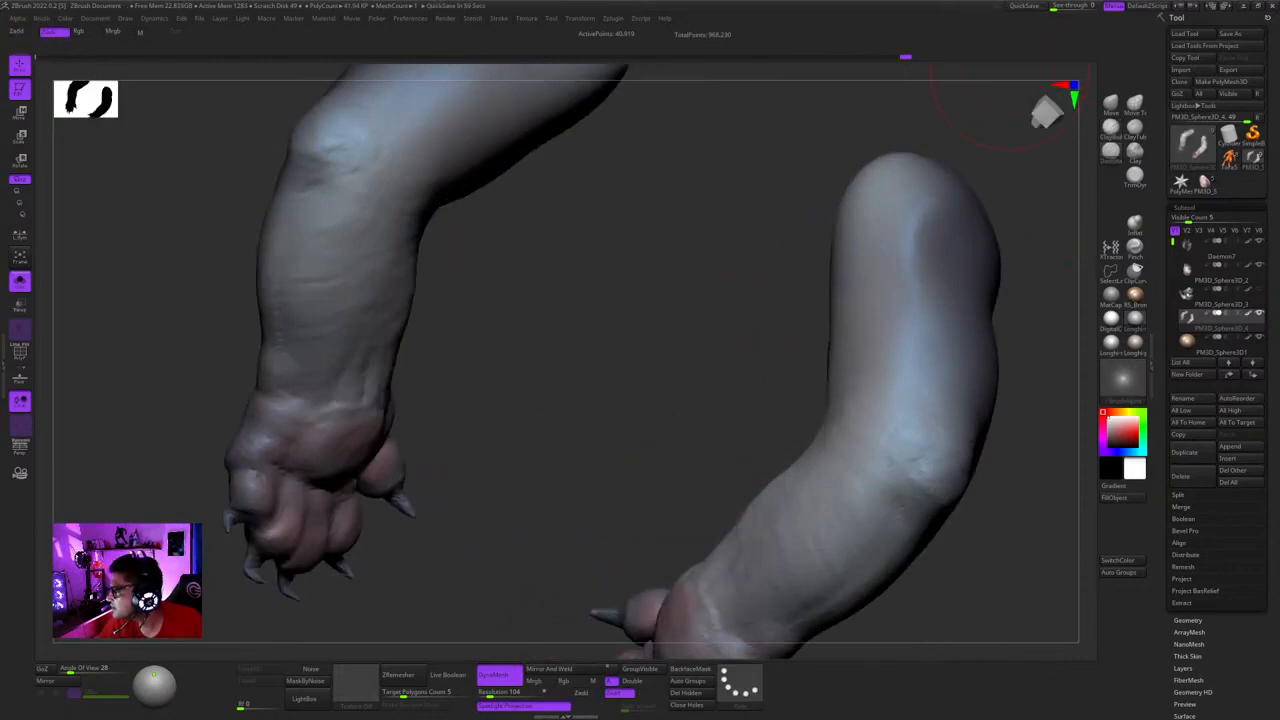
{"action": "mouse_move", "coordinate": [439, 336]}
{"action": "right_mouse_down"}
{"action": "mouse_move", "coordinate": [583, 360]}
{"action": "mouse_move", "coordinate": [717, 354]}
{"action": "mouse_move", "coordinate": [689, 360]}
{"action": "mouse_move", "coordinate": [710, 363]}
{"action": "mouse_move", "coordinate": [717, 328]}
{"action": "mouse_move", "coordinate": [743, 357]}
{"action": "mouse_move", "coordinate": [774, 297]}
{"action": "mouse_move", "coordinate": [751, 357]}
{"action": "mouse_move", "coordinate": [731, 357]}
{"action": "mouse_move", "coordinate": [757, 334]}
{"action": "mouse_move", "coordinate": [778, 339]}
{"action": "mouse_move", "coordinate": [747, 305]}
{"action": "mouse_move", "coordinate": [791, 317]}
{"action": "mouse_move", "coordinate": [791, 301]}
{"action": "mouse_move", "coordinate": [757, 350]}
{"action": "right_mouse_up"}
- Use the ClayBuildup brush at an adjusted size to build the shoulder muscle on the upper arm
{"action": "left_click", "coordinate": [1110, 129]}
{"action": "key", "text": "space"}
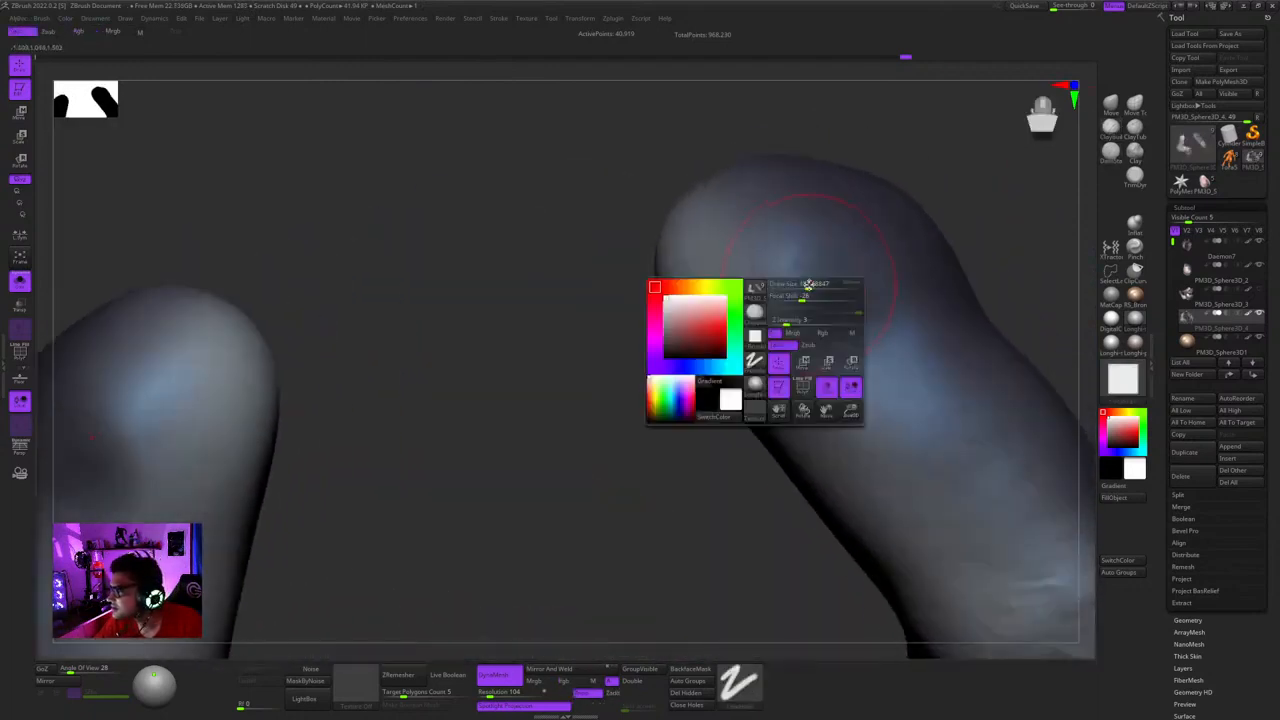
{"action": "mouse_move", "coordinate": [806, 288]}
{"action": "right_mouse_down"}
{"action": "mouse_move", "coordinate": [781, 308]}
{"action": "mouse_move", "coordinate": [743, 256]}
{"action": "right_mouse_up"}
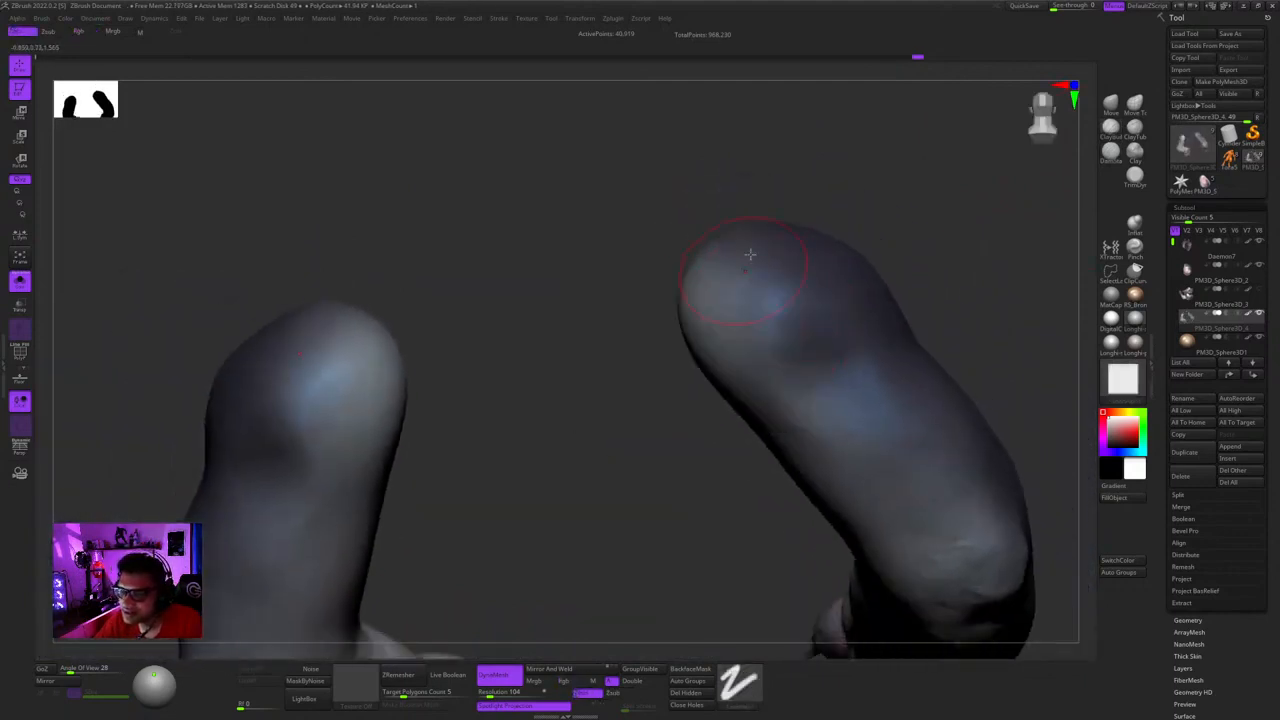
{"action": "right_click_drag", "start_coordinate": [768, 310], "coordinate": [789, 355]}
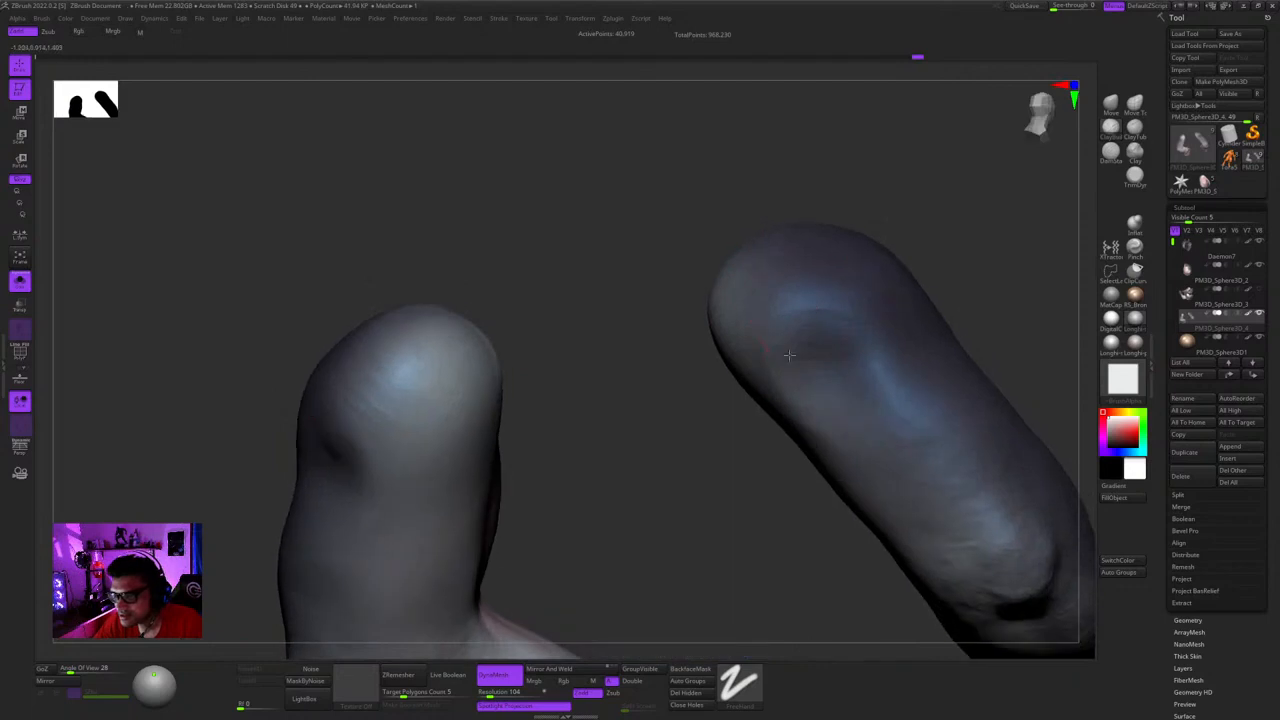
{"action": "right_click_drag", "start_coordinate": [845, 317], "coordinate": [806, 398]}
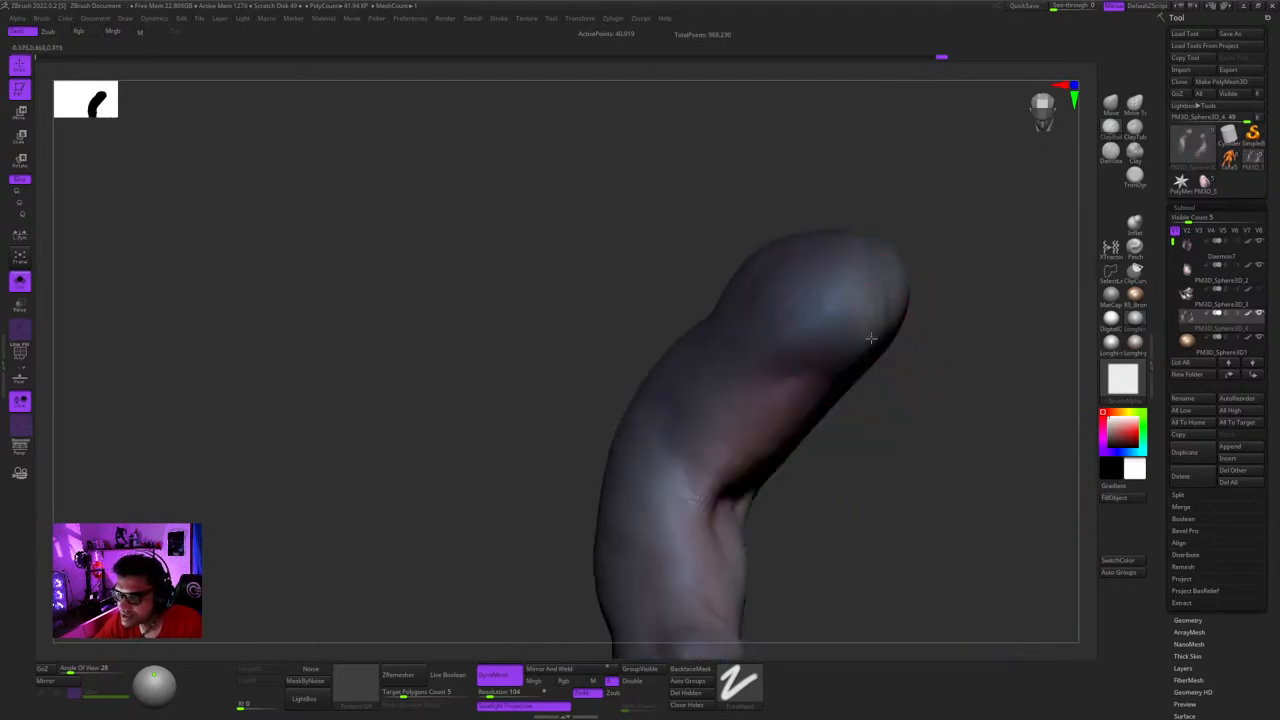
- Shape the rounded shoulder end and its transition into the inner upper arm
{"action": "right_click_drag", "start_coordinate": [896, 316], "coordinate": [806, 360]}
{"action": "right_click_drag", "start_coordinate": [857, 292], "coordinate": [860, 324]}
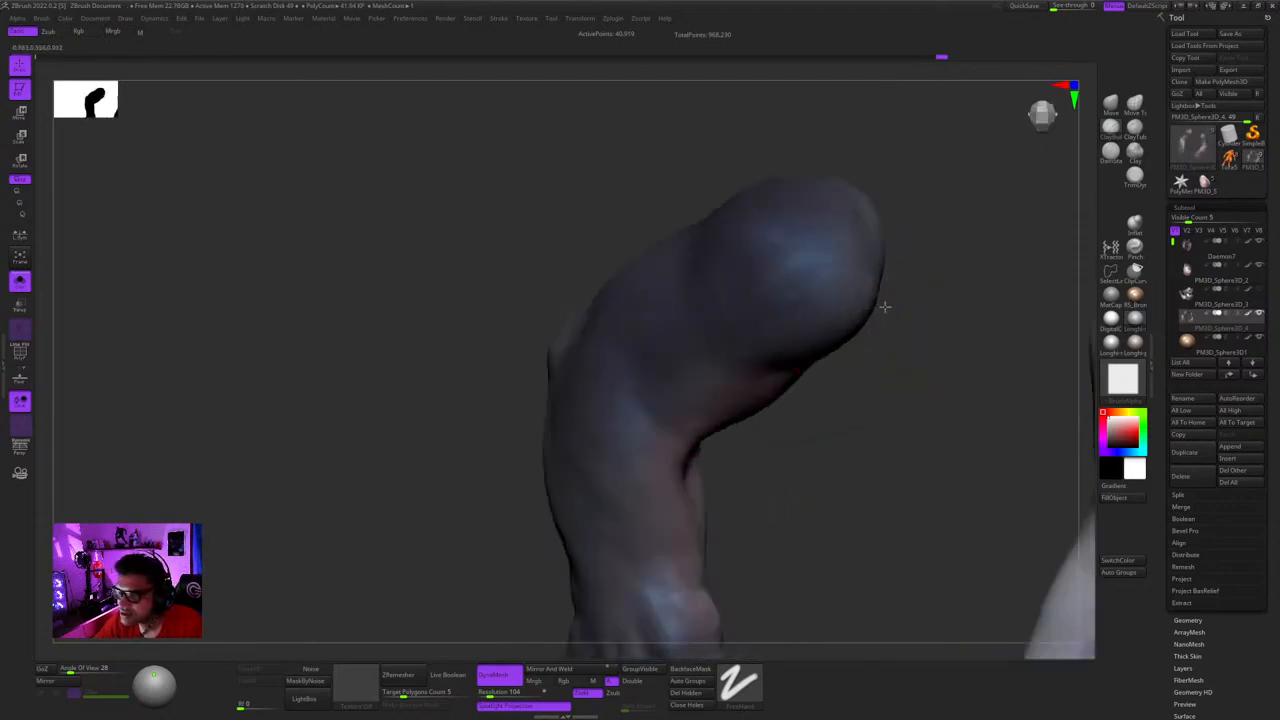
{"action": "right_click", "coordinate": [818, 315]}
{"action": "mouse_move", "coordinate": [805, 358]}
{"action": "right_mouse_down"}
{"action": "mouse_move", "coordinate": [825, 318]}
{"action": "mouse_move", "coordinate": [825, 227]}
{"action": "right_mouse_up"}
{"action": "mouse_move", "coordinate": [850, 323]}
{"action": "right_mouse_down"}
{"action": "mouse_move", "coordinate": [862, 245]}
{"action": "mouse_move", "coordinate": [789, 358]}
{"action": "mouse_move", "coordinate": [826, 284]}
{"action": "mouse_move", "coordinate": [870, 318]}
{"action": "right_mouse_up"}
{"action": "right_click", "coordinate": [789, 358]}
{"action": "right_click", "coordinate": [855, 299]}
- Refine the upper arm muscles and the fold at the inner elbow
{"action": "mouse_move", "coordinate": [962, 253]}
{"action": "right_mouse_down"}
{"action": "mouse_move", "coordinate": [855, 299]}
{"action": "mouse_move", "coordinate": [880, 260]}
{"action": "mouse_move", "coordinate": [845, 323]}
{"action": "mouse_move", "coordinate": [860, 300]}
{"action": "mouse_move", "coordinate": [860, 340]}
{"action": "mouse_move", "coordinate": [829, 314]}
{"action": "mouse_move", "coordinate": [814, 257]}
{"action": "mouse_move", "coordinate": [867, 272]}
{"action": "mouse_move", "coordinate": [900, 343]}
{"action": "mouse_move", "coordinate": [785, 368]}
{"action": "mouse_move", "coordinate": [808, 328]}
{"action": "right_mouse_up"}
{"action": "right_click", "coordinate": [845, 323]}
{"action": "right_click", "coordinate": [808, 328]}
{"action": "right_click", "coordinate": [779, 310]}
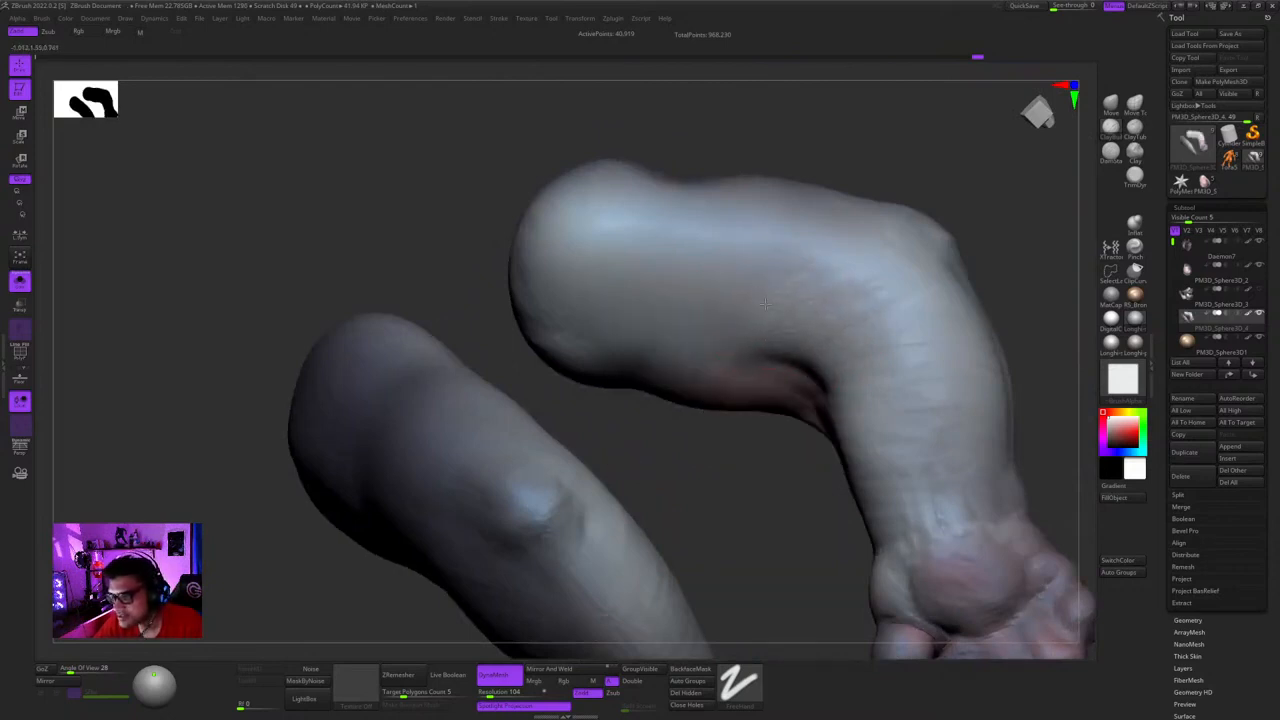
{"action": "right_click_drag", "start_coordinate": [764, 302], "coordinate": [797, 350]}
{"action": "mouse_move", "coordinate": [658, 377]}
{"action": "right_mouse_down"}
{"action": "mouse_move", "coordinate": [711, 331]}
{"action": "mouse_move", "coordinate": [694, 256]}
{"action": "mouse_move", "coordinate": [732, 390]}
{"action": "mouse_move", "coordinate": [733, 301]}
{"action": "mouse_move", "coordinate": [722, 313]}
{"action": "mouse_move", "coordinate": [751, 323]}
{"action": "right_mouse_up"}
{"action": "mouse_move", "coordinate": [717, 365]}
{"action": "right_mouse_down"}
{"action": "mouse_move", "coordinate": [745, 277]}
{"action": "mouse_move", "coordinate": [762, 318]}
{"action": "mouse_move", "coordinate": [763, 298]}
{"action": "right_mouse_up"}
{"action": "mouse_move", "coordinate": [781, 342]}
{"action": "right_mouse_down"}
{"action": "mouse_move", "coordinate": [740, 429]}
{"action": "mouse_move", "coordinate": [767, 335]}
{"action": "right_mouse_up"}
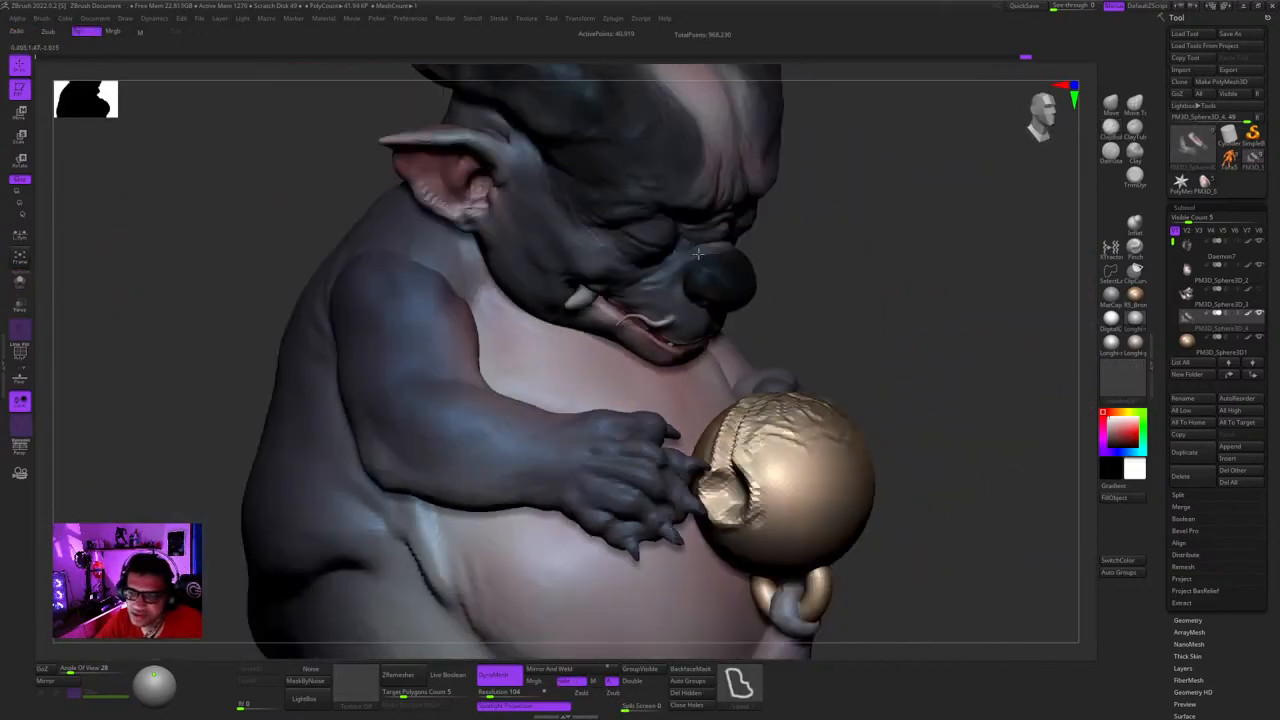
- Select the body subtool, step its subdivision level up and back down, and review the whole creature
{"action": "right_click_drag", "start_coordinate": [698, 254], "coordinate": [591, 246], "text": "ctrl"}
{"action": "left_click", "coordinate": [539, 287], "text": "alt"}
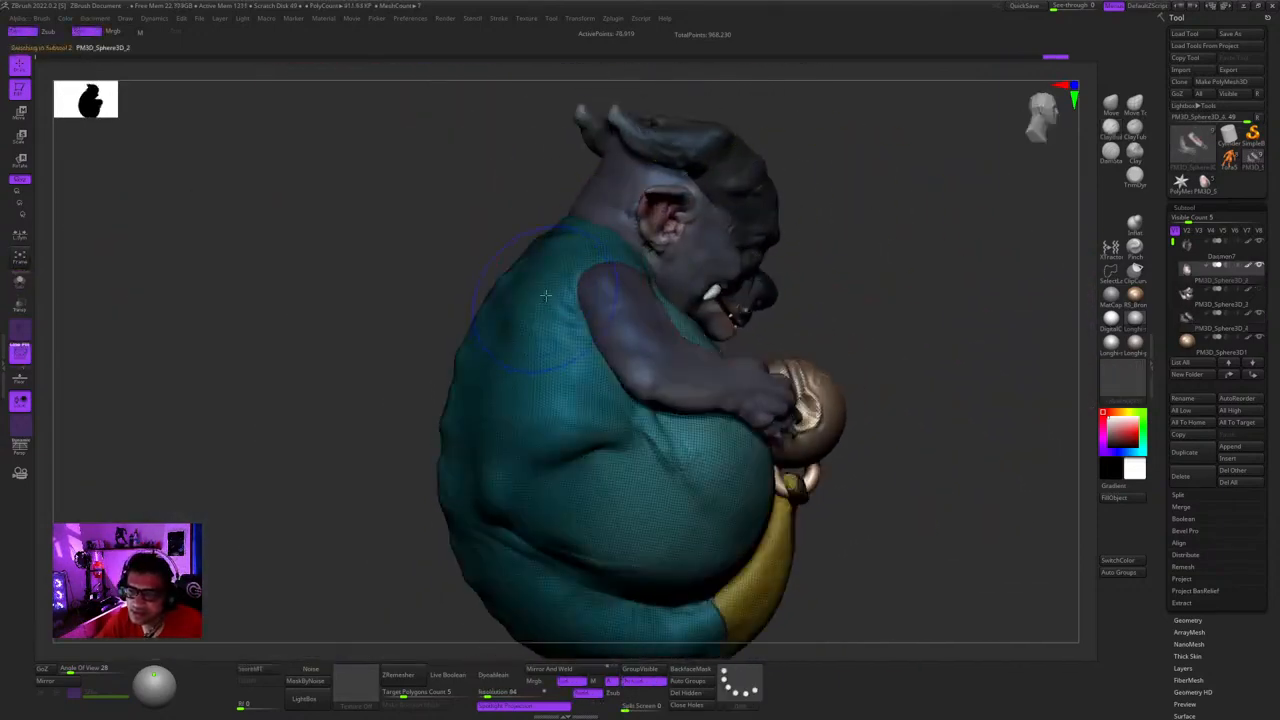
{"action": "mouse_move", "coordinate": [539, 287]}
{"action": "right_mouse_down"}
{"action": "mouse_move", "coordinate": [709, 289]}
{"action": "mouse_move", "coordinate": [667, 310]}
{"action": "mouse_move", "coordinate": [682, 318]}
{"action": "right_mouse_up"}
{"action": "mouse_move", "coordinate": [682, 318]}
{"action": "right_mouse_down", "text": "alt"}
{"action": "mouse_move", "coordinate": [745, 303]}
{"action": "mouse_move", "coordinate": [632, 345]}
{"action": "right_mouse_up", "text": "alt"}
{"action": "key", "text": "d"}
{"action": "key", "text": "shift+d"}
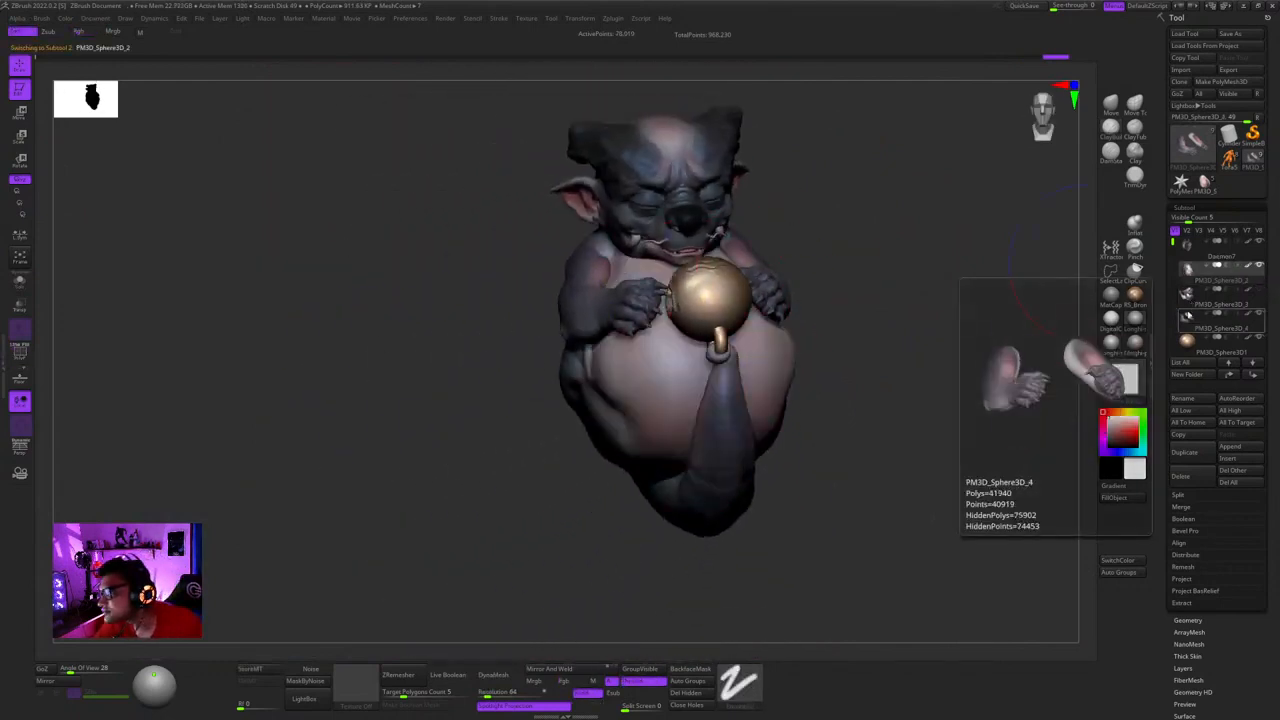
- Select the PM3D_Sphere3D_4 limb subtool, unhide its hidden parts, and check the creature from the side
{"action": "left_click", "coordinate": [1188, 320]}
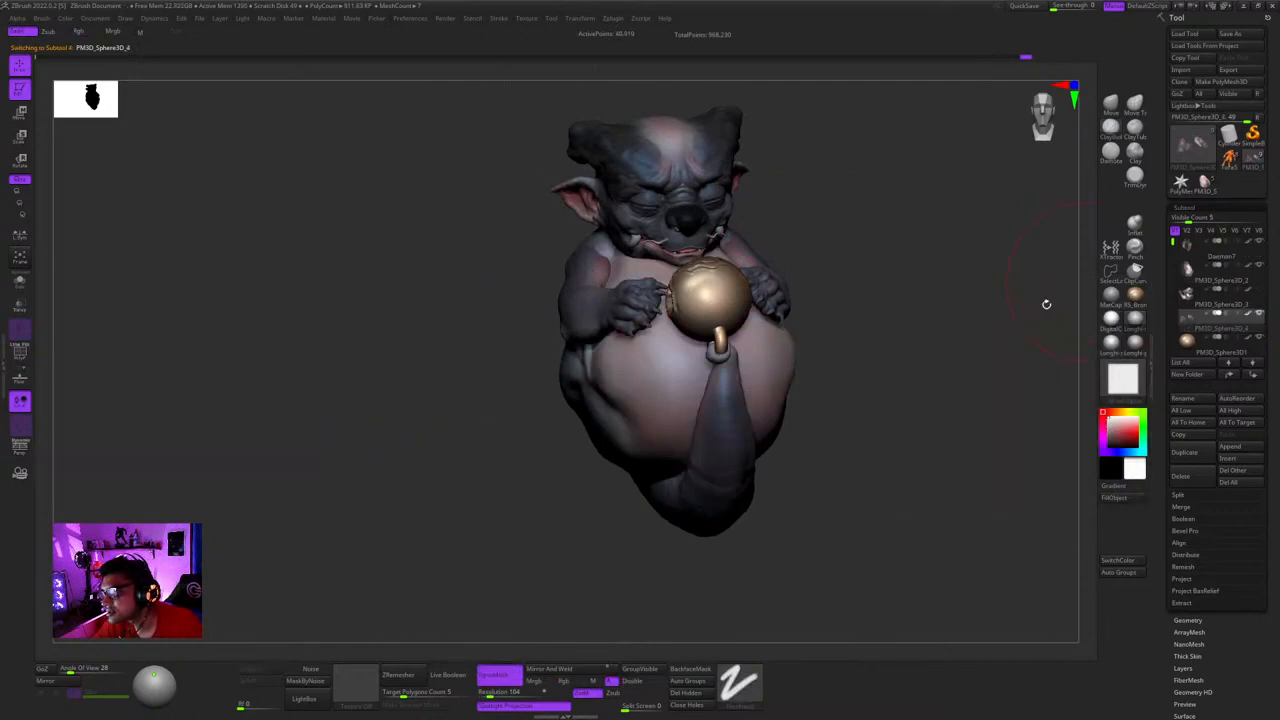
{"action": "left_click", "coordinate": [960, 351], "text": "ctrl+shift"}
{"action": "right_click_drag", "start_coordinate": [960, 351], "coordinate": [898, 425]}
{"action": "right_click", "coordinate": [898, 428]}
{"action": "right_click_drag", "start_coordinate": [985, 390], "coordinate": [924, 379]}
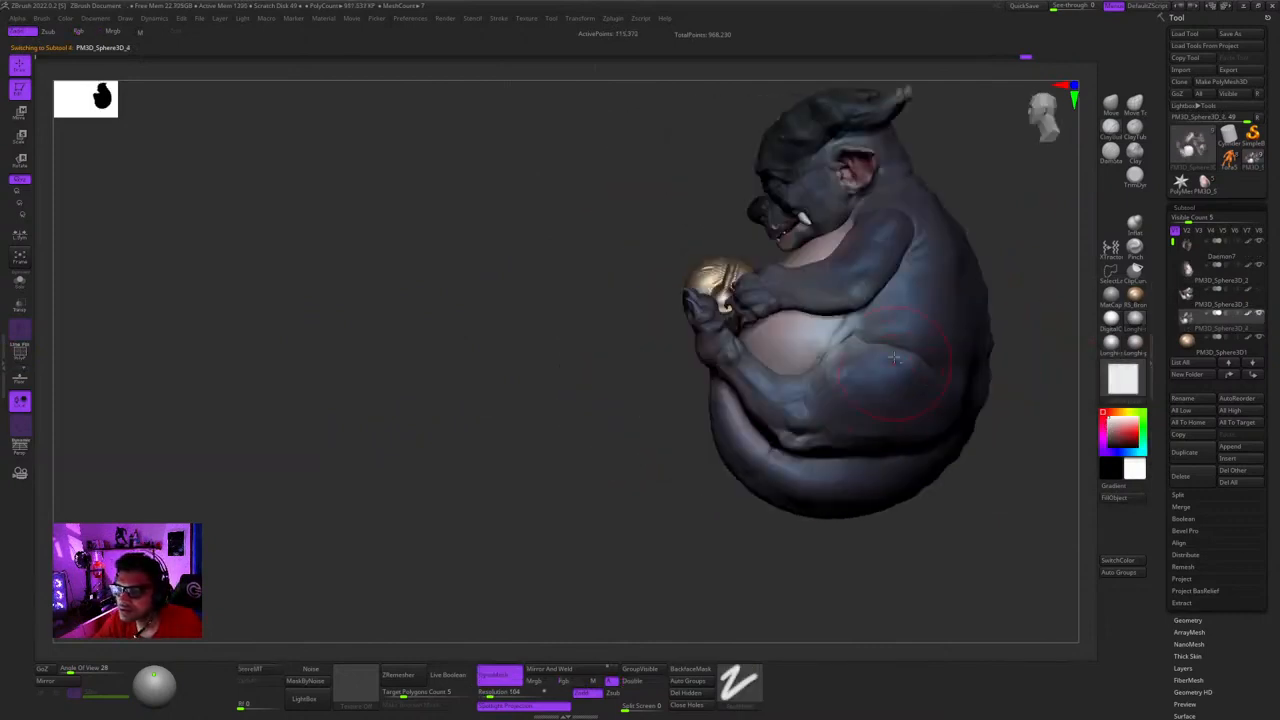
{"action": "left_click", "coordinate": [936, 312], "text": "alt"}
{"action": "right_click_drag", "start_coordinate": [930, 300], "coordinate": [885, 265]}
- Select the head subtool, frame it, and isolate it with Solo mode
{"action": "key", "text": "shift+f"}
{"action": "left_click", "coordinate": [792, 174], "text": "alt"}
{"action": "key", "text": "shift+f"}
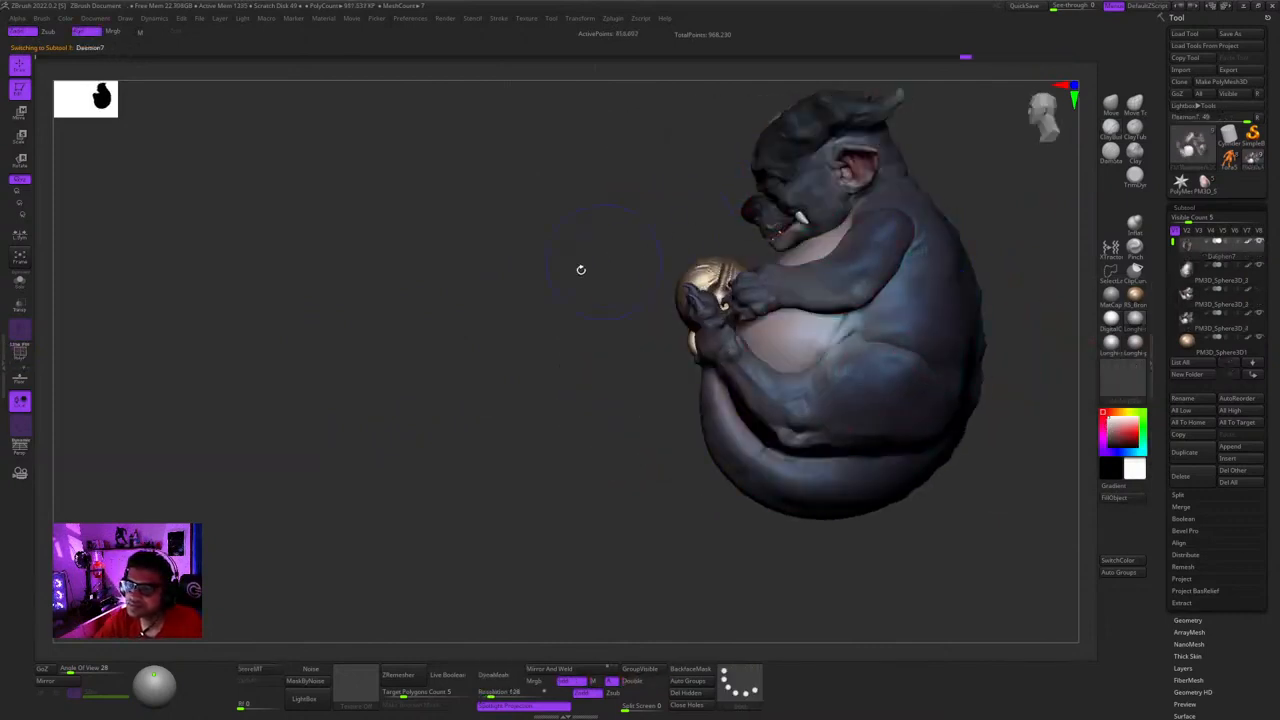
{"action": "key", "text": "f"}
{"action": "key", "text": "f"}
{"action": "left_click", "coordinate": [20, 282]}
{"action": "key", "text": "shift+f"}
{"action": "key", "text": "shift+f"}
{"action": "right_click_drag", "start_coordinate": [641, 273], "coordinate": [1146, 198]}
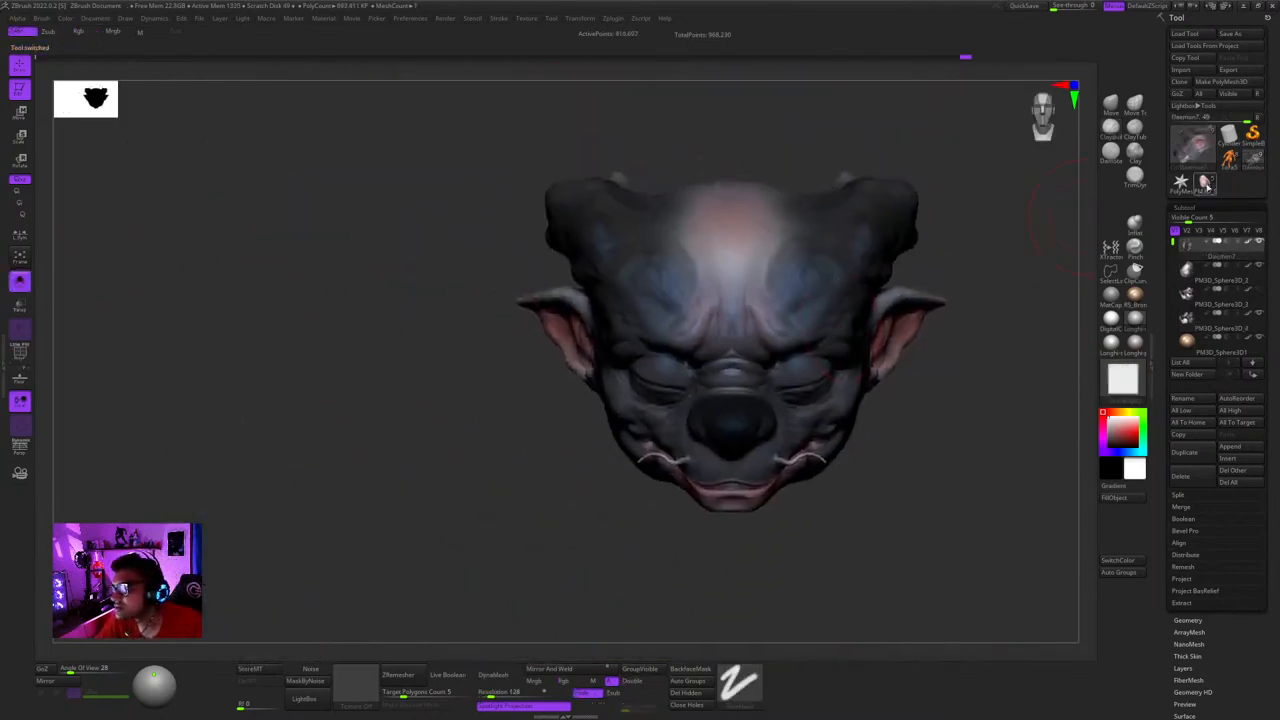
- Switch to the earlier version of the creature and examine its head subtool up close
{"action": "left_click", "coordinate": [1207, 187]}
{"action": "key", "text": "f"}
{"action": "left_click", "coordinate": [1210, 249]}
{"action": "key", "text": "f"}
{"action": "key", "text": "f"}
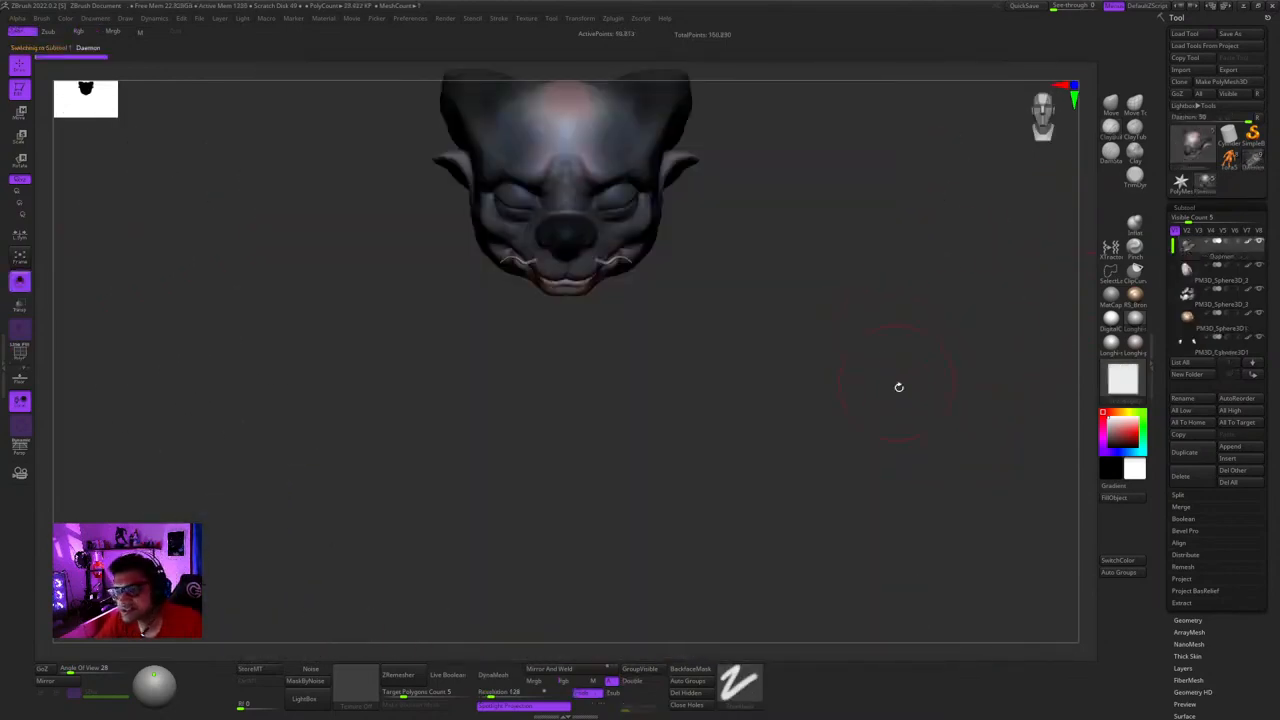
{"action": "right_click_drag", "start_coordinate": [899, 387], "coordinate": [790, 320]}
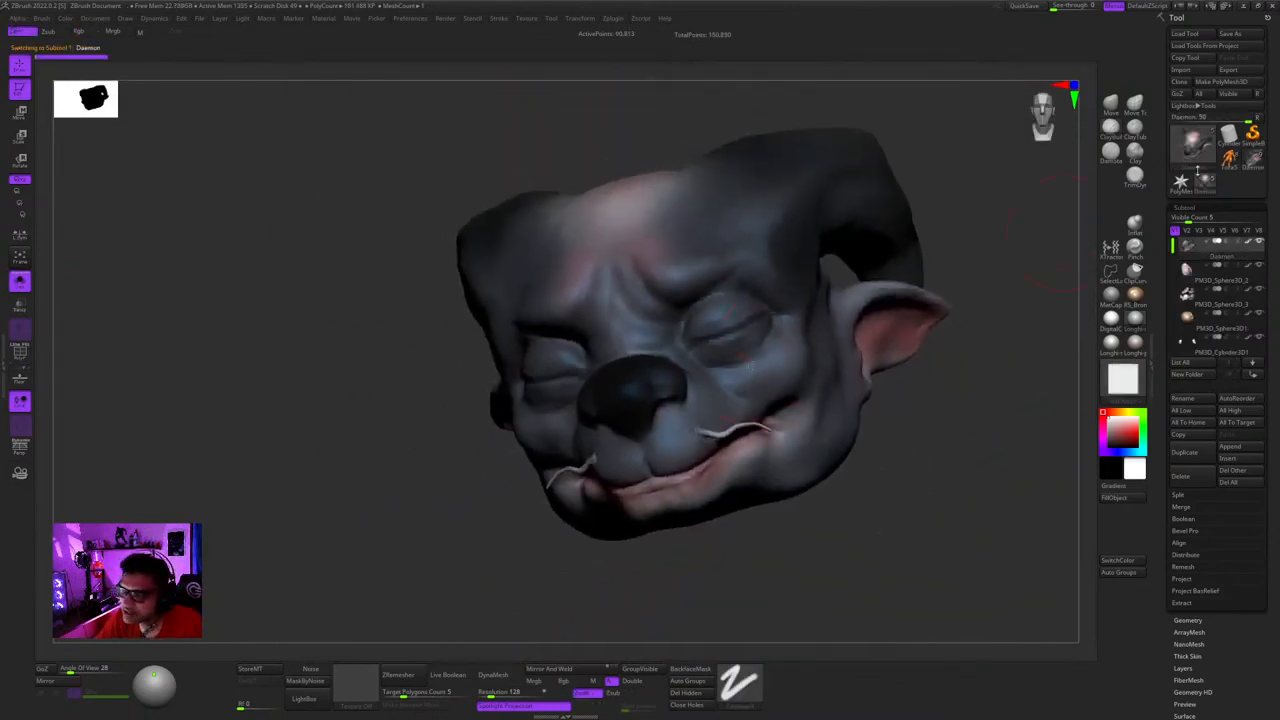
- Alternate between the earlier and current head versions to compare their facial detail, finishing on the current one
{"action": "left_click", "coordinate": [1206, 184]}
{"action": "left_click", "coordinate": [1250, 165]}
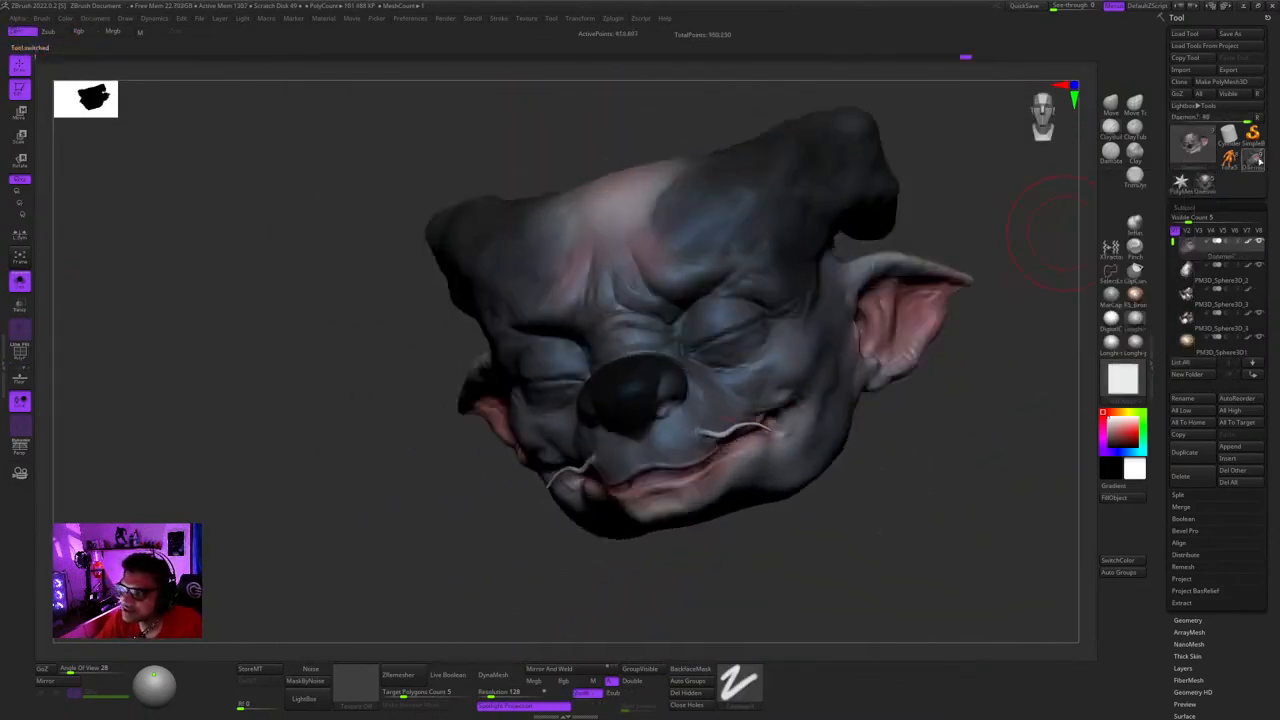
{"action": "right_click_drag", "start_coordinate": [1011, 325], "coordinate": [1030, 275]}
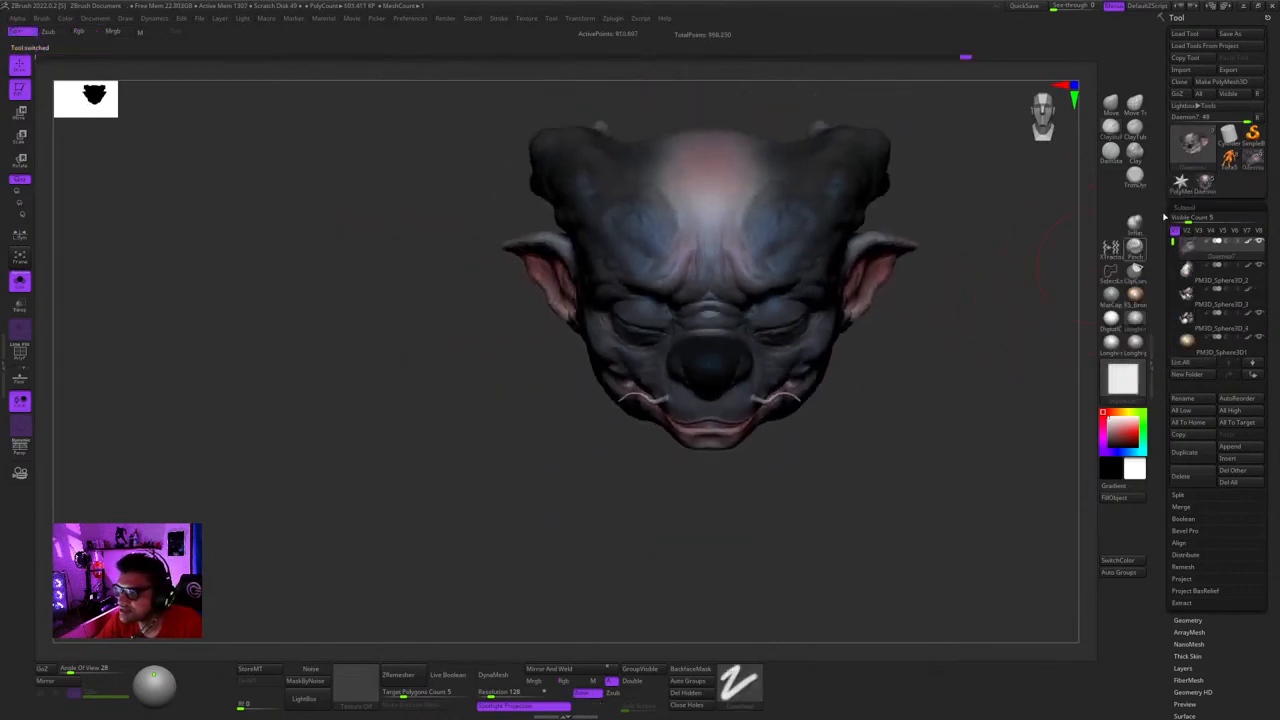
{"action": "left_click", "coordinate": [1202, 187]}
{"action": "left_click", "coordinate": [1252, 162]}
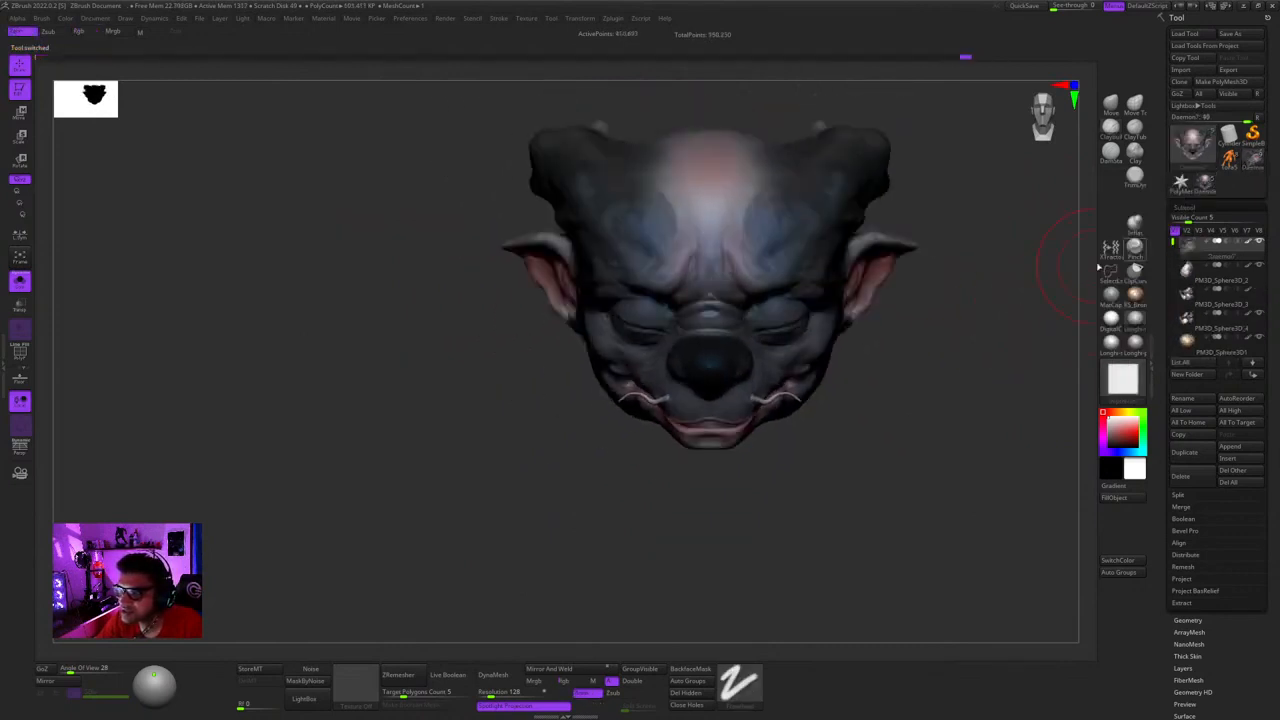
{"action": "right_click_drag", "start_coordinate": [992, 373], "coordinate": [738, 412]}
{"action": "left_click", "coordinate": [1230, 159]}
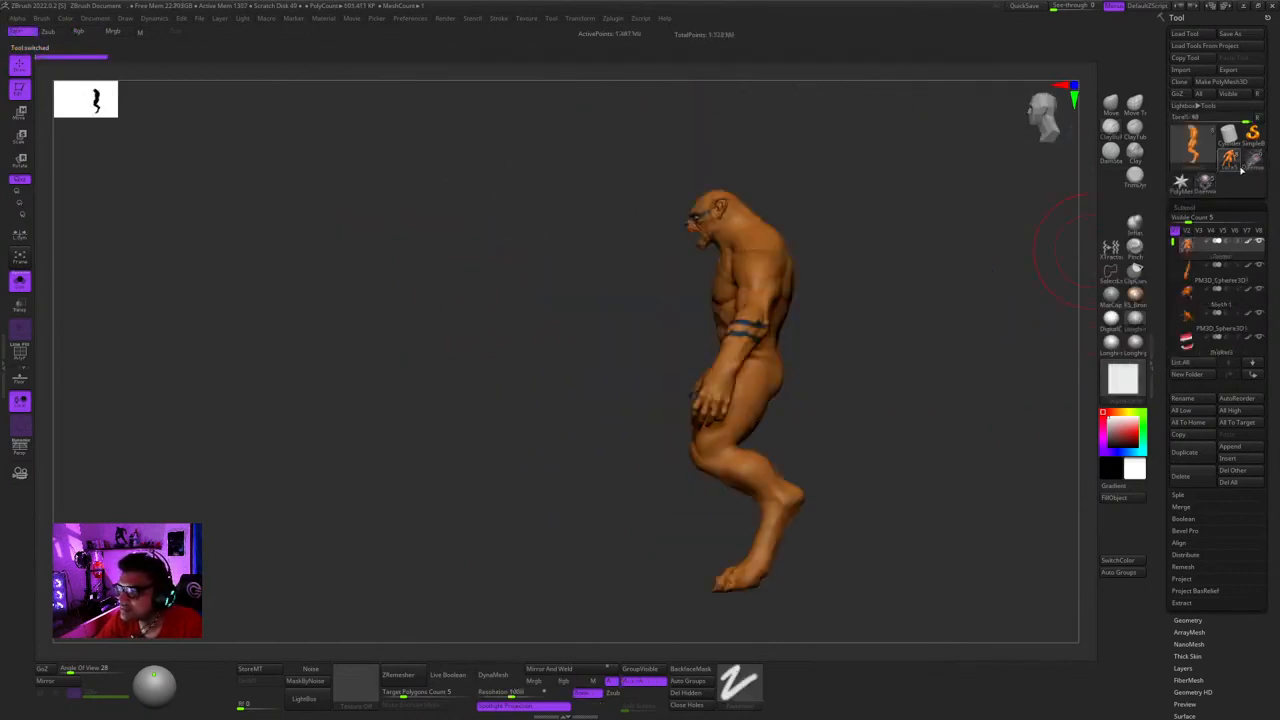
{"action": "left_click", "coordinate": [1252, 162]}
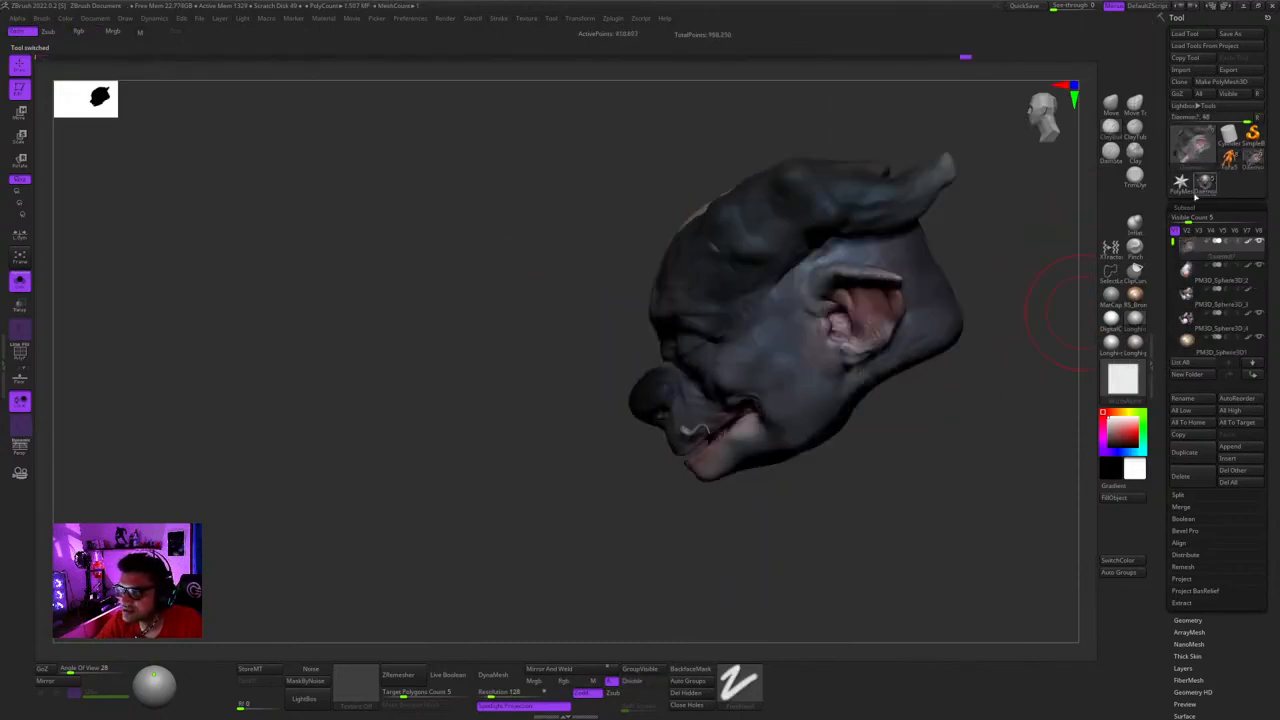
- Refine the muzzle surface between the nostril and the upper lip, adjusting the brush settings for finer work
{"action": "right_click_drag", "start_coordinate": [968, 426], "coordinate": [855, 290], "text": "shift"}
{"action": "mouse_move", "coordinate": [855, 290]}
{"action": "right_mouse_down", "text": "ctrl"}
{"action": "mouse_move", "coordinate": [849, 331]}
{"action": "mouse_move", "coordinate": [905, 300]}
{"action": "mouse_move", "coordinate": [769, 432]}
{"action": "mouse_move", "coordinate": [905, 418]}
{"action": "mouse_move", "coordinate": [832, 412]}
{"action": "mouse_move", "coordinate": [785, 435]}
{"action": "mouse_move", "coordinate": [773, 373]}
{"action": "mouse_move", "coordinate": [700, 309]}
{"action": "mouse_move", "coordinate": [883, 480]}
{"action": "mouse_move", "coordinate": [805, 375]}
{"action": "mouse_move", "coordinate": [754, 357]}
{"action": "mouse_move", "coordinate": [773, 313]}
{"action": "right_mouse_up", "text": "ctrl"}
{"action": "right_click_drag", "start_coordinate": [753, 268], "coordinate": [811, 374], "text": "ctrl"}
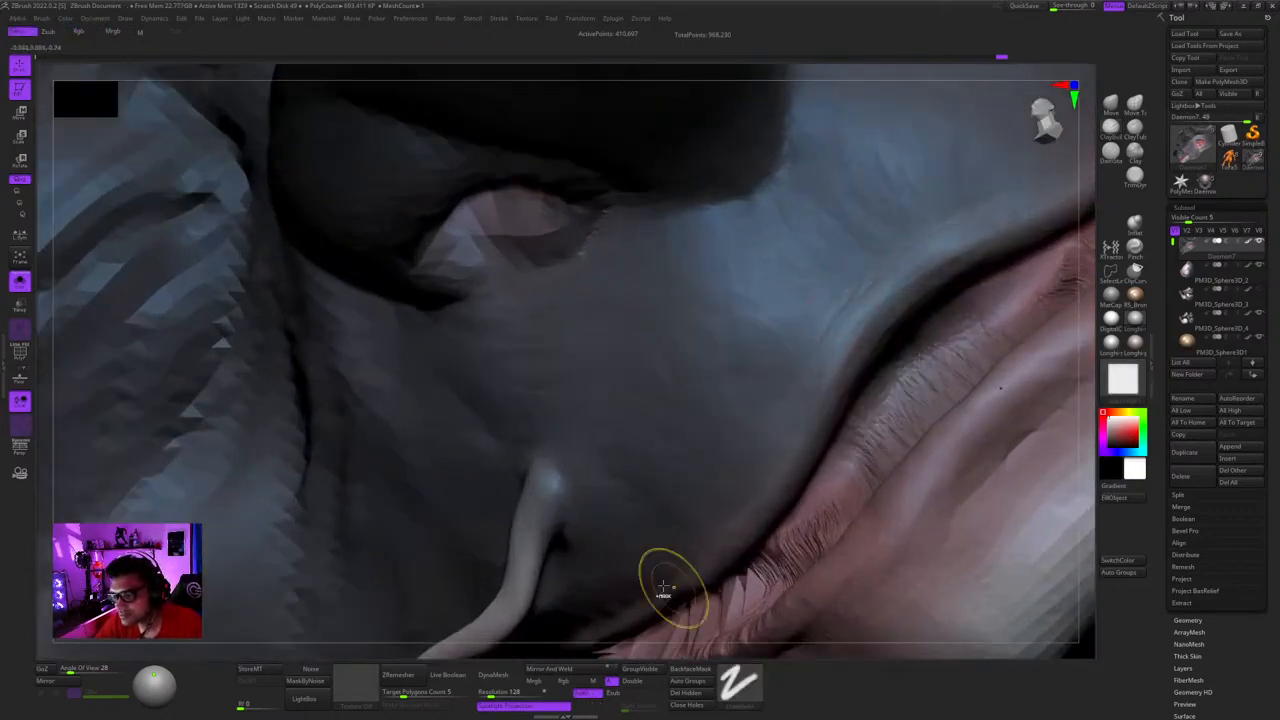
{"action": "right_click_drag", "start_coordinate": [664, 587], "coordinate": [808, 306]}
{"action": "right_click", "coordinate": [810, 302]}
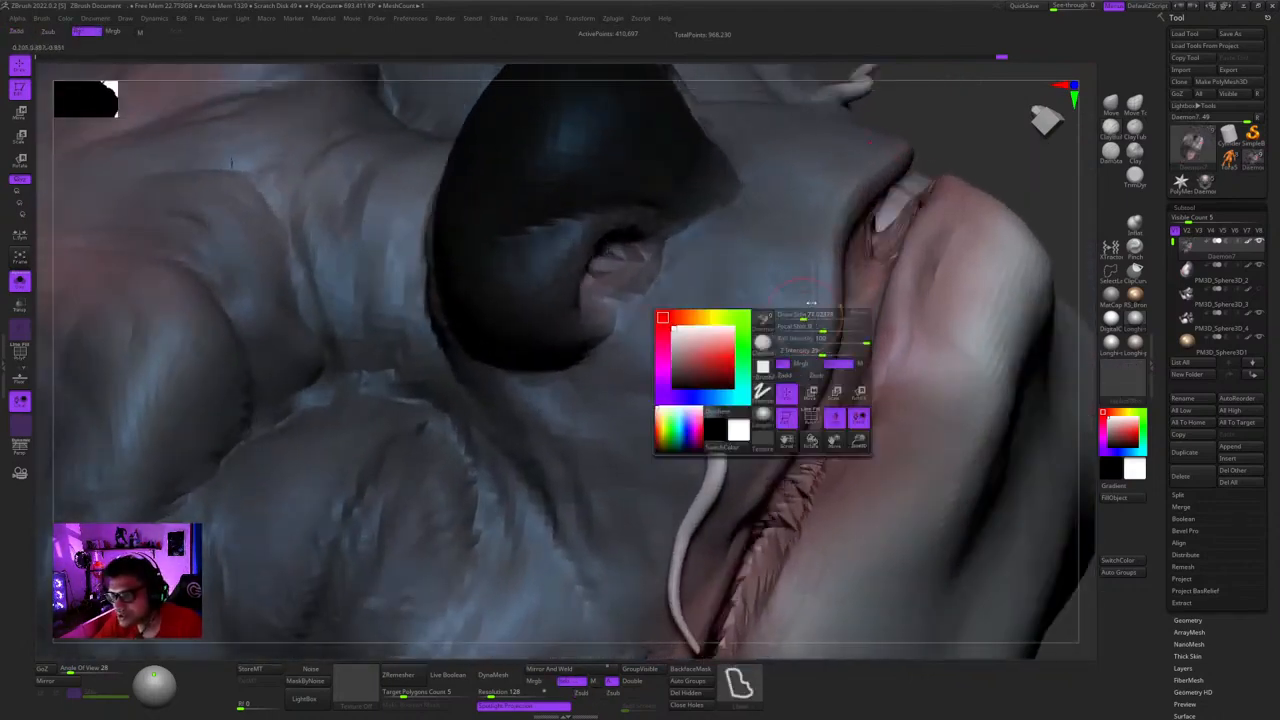
{"action": "right_click", "coordinate": [800, 375]}
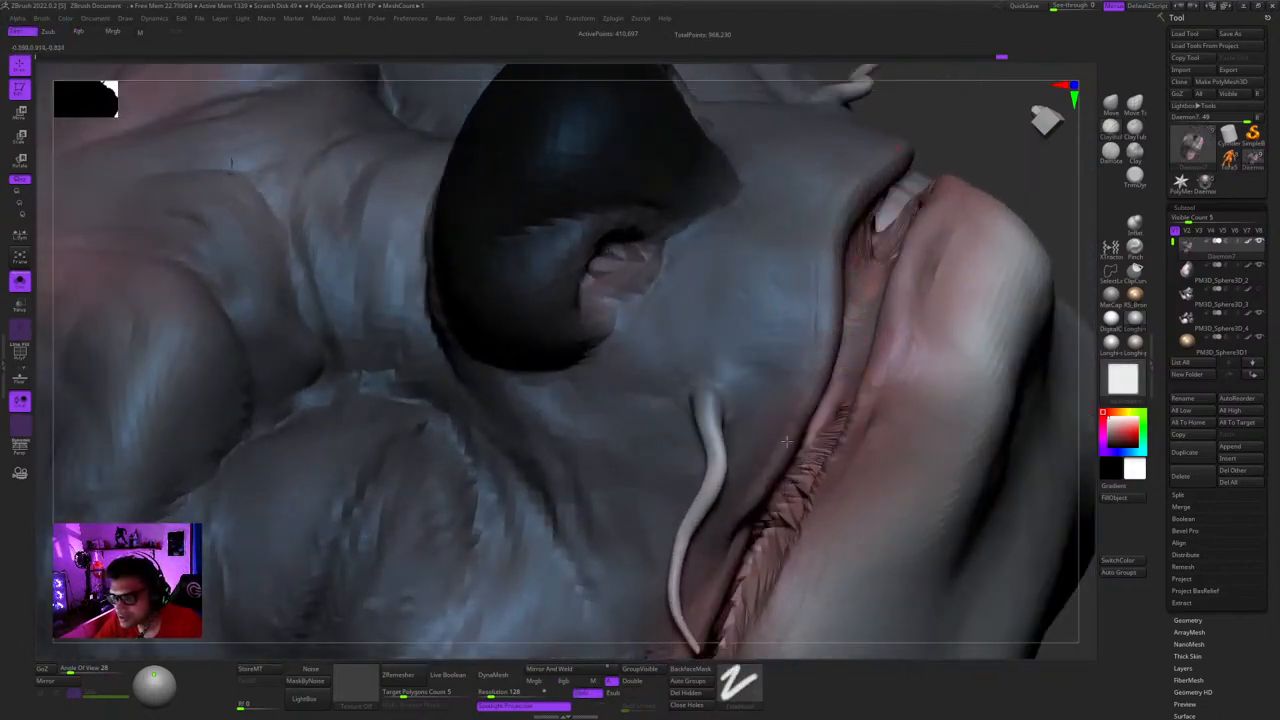
- Sculpt the upper lip edge beside the thin fang, resizing the brush to suit the narrow rim
{"action": "mouse_move", "coordinate": [787, 441]}
{"action": "right_mouse_down"}
{"action": "mouse_move", "coordinate": [806, 345]}
{"action": "mouse_move", "coordinate": [803, 396]}
{"action": "mouse_move", "coordinate": [843, 290]}
{"action": "right_mouse_up"}
{"action": "right_click", "coordinate": [803, 396]}
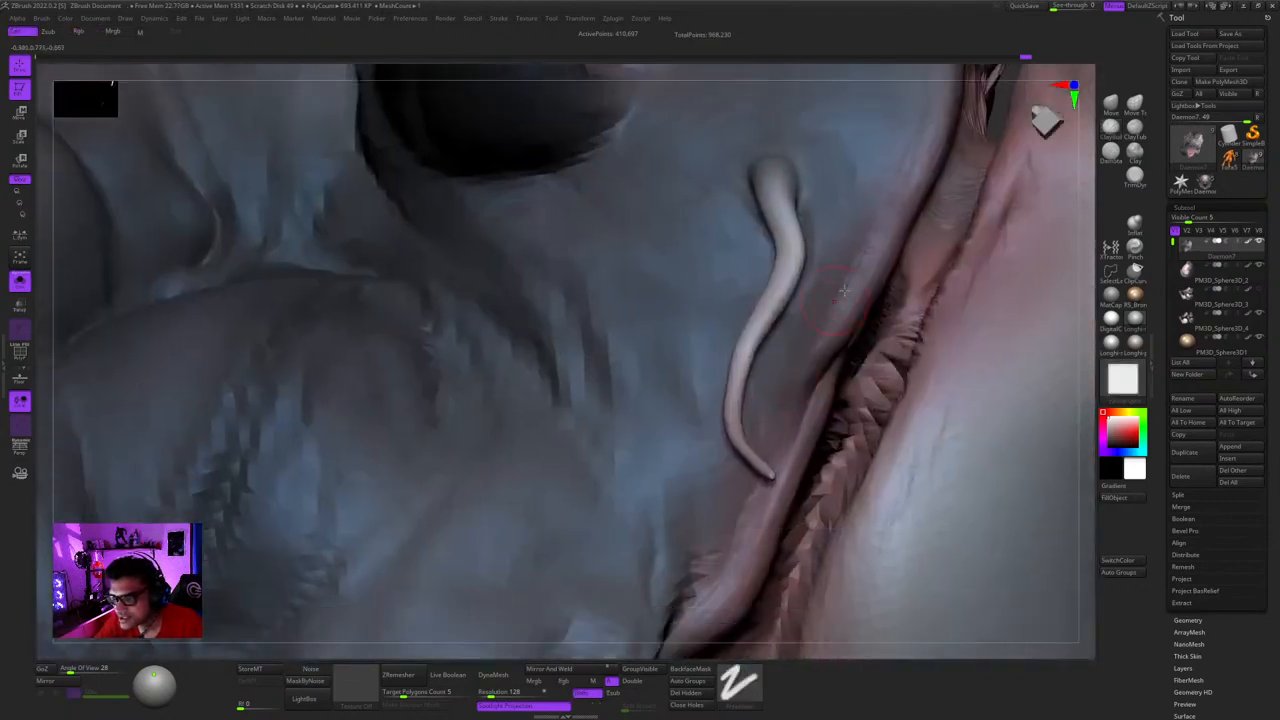
{"action": "mouse_move", "coordinate": [805, 388]}
{"action": "right_mouse_down"}
{"action": "mouse_move", "coordinate": [815, 360]}
{"action": "mouse_move", "coordinate": [790, 405]}
{"action": "right_mouse_up"}
{"action": "right_click", "coordinate": [790, 405]}
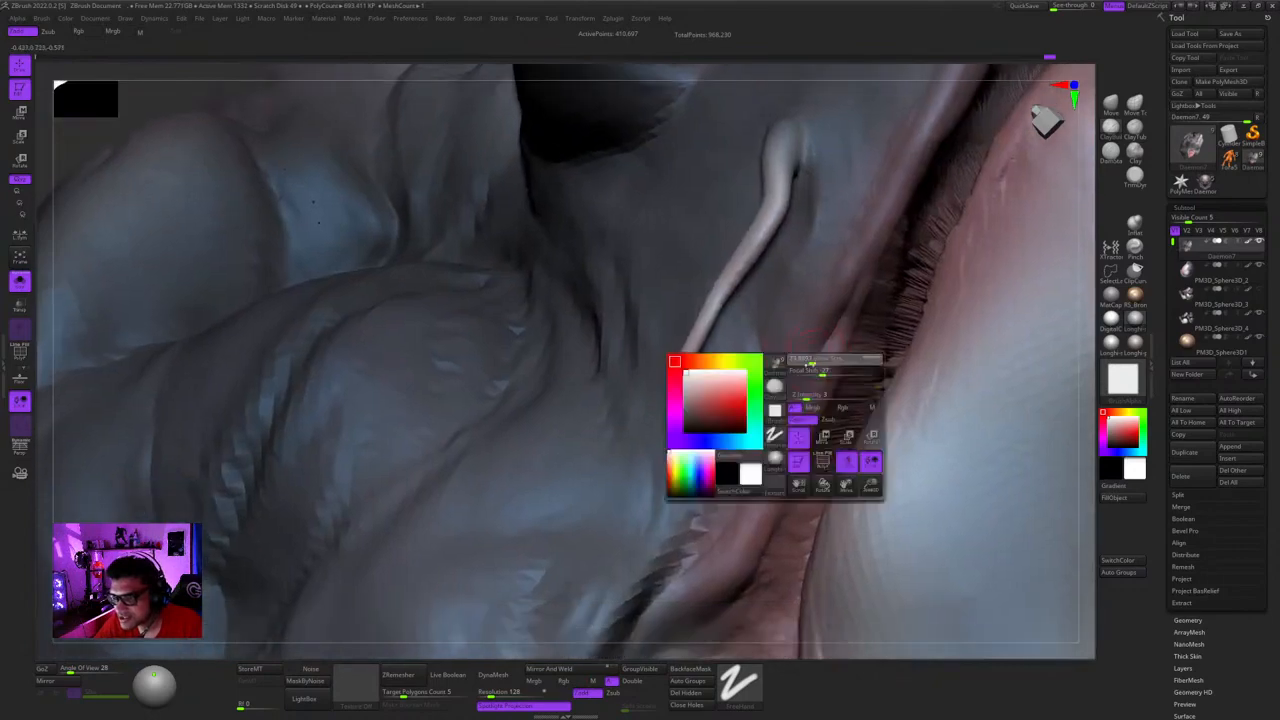
{"action": "mouse_move", "coordinate": [736, 466]}
{"action": "right_mouse_down"}
{"action": "mouse_move", "coordinate": [748, 392]}
{"action": "mouse_move", "coordinate": [721, 430]}
{"action": "right_mouse_up"}
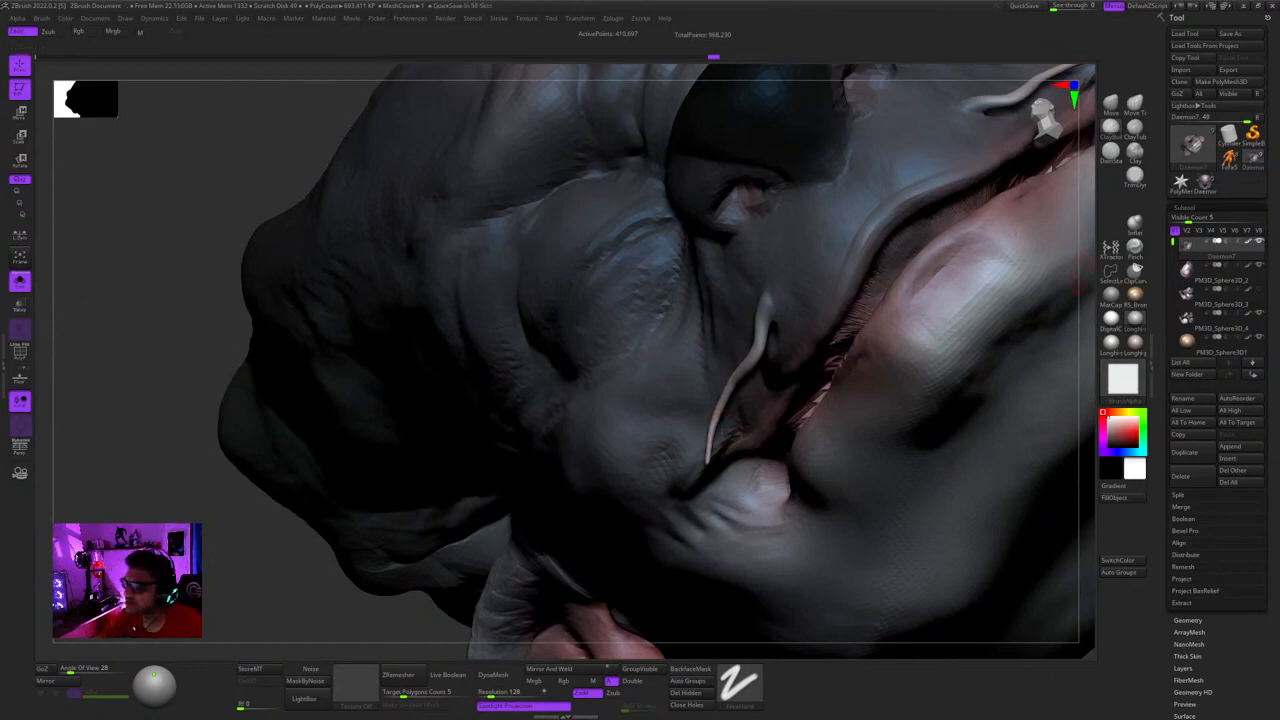
- Define the raised rim of the upper lip along the mouth opening near the base of the fang
{"action": "mouse_move", "coordinate": [504, 364]}
{"action": "right_mouse_down"}
{"action": "mouse_move", "coordinate": [590, 352]}
{"action": "mouse_move", "coordinate": [640, 250]}
{"action": "mouse_move", "coordinate": [870, 215]}
{"action": "right_mouse_up"}
{"action": "mouse_move", "coordinate": [870, 215]}
{"action": "right_mouse_down", "text": "ctrl"}
{"action": "mouse_move", "coordinate": [901, 285]}
{"action": "mouse_move", "coordinate": [606, 354]}
{"action": "mouse_move", "coordinate": [897, 242]}
{"action": "mouse_move", "coordinate": [737, 314]}
{"action": "mouse_move", "coordinate": [765, 388]}
{"action": "mouse_move", "coordinate": [810, 350]}
{"action": "right_mouse_up", "text": "ctrl"}
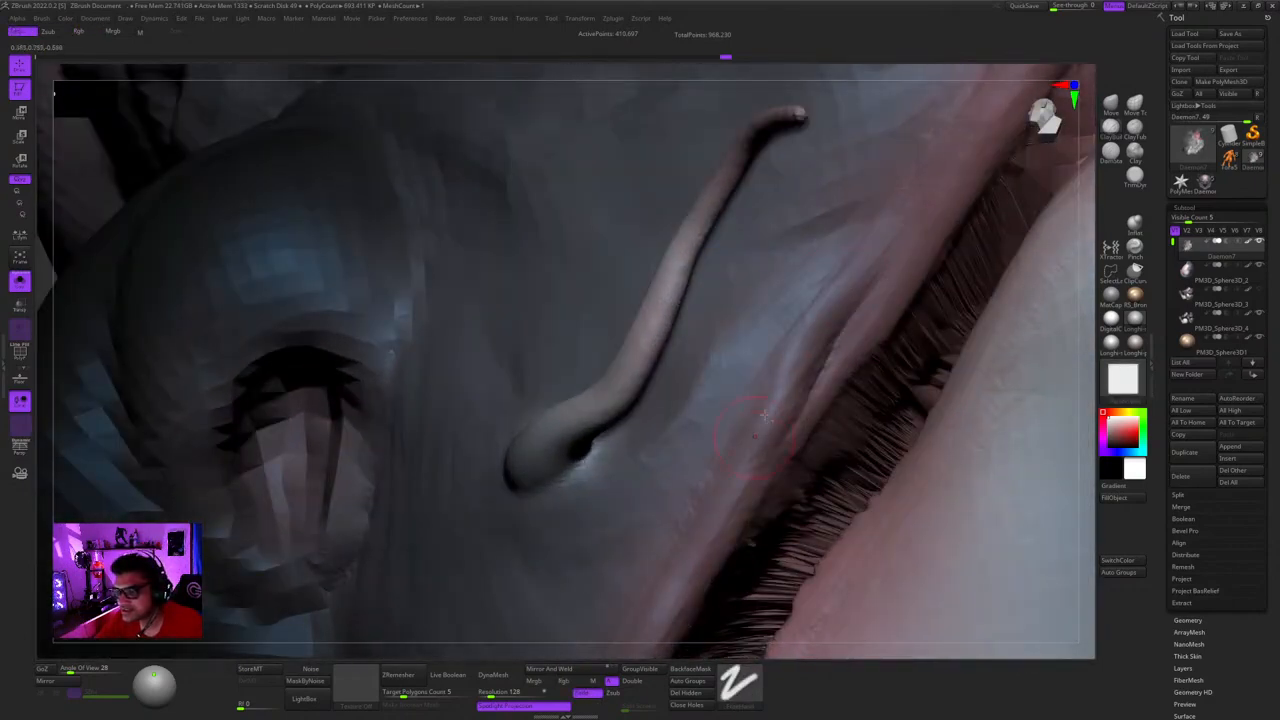
{"action": "right_click_drag", "start_coordinate": [763, 414], "coordinate": [841, 287]}
{"action": "mouse_move", "coordinate": [825, 367]}
{"action": "right_mouse_down"}
{"action": "mouse_move", "coordinate": [930, 350]}
{"action": "mouse_move", "coordinate": [838, 328]}
{"action": "mouse_move", "coordinate": [842, 315]}
{"action": "right_mouse_up"}
{"action": "mouse_move", "coordinate": [766, 405]}
{"action": "right_mouse_down"}
{"action": "mouse_move", "coordinate": [850, 380]}
{"action": "mouse_move", "coordinate": [803, 362]}
{"action": "mouse_move", "coordinate": [844, 285]}
{"action": "right_mouse_up"}
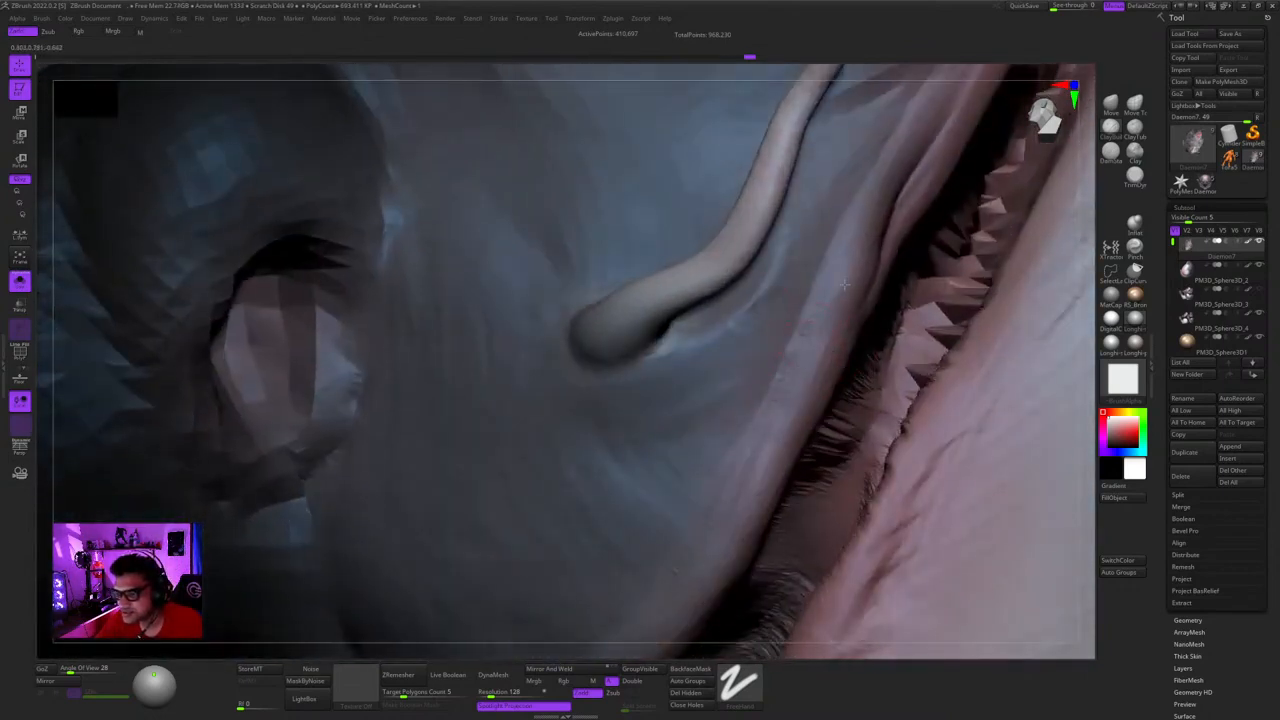
{"action": "right_click_drag", "start_coordinate": [754, 478], "coordinate": [828, 335]}
{"action": "key", "text": "space"}
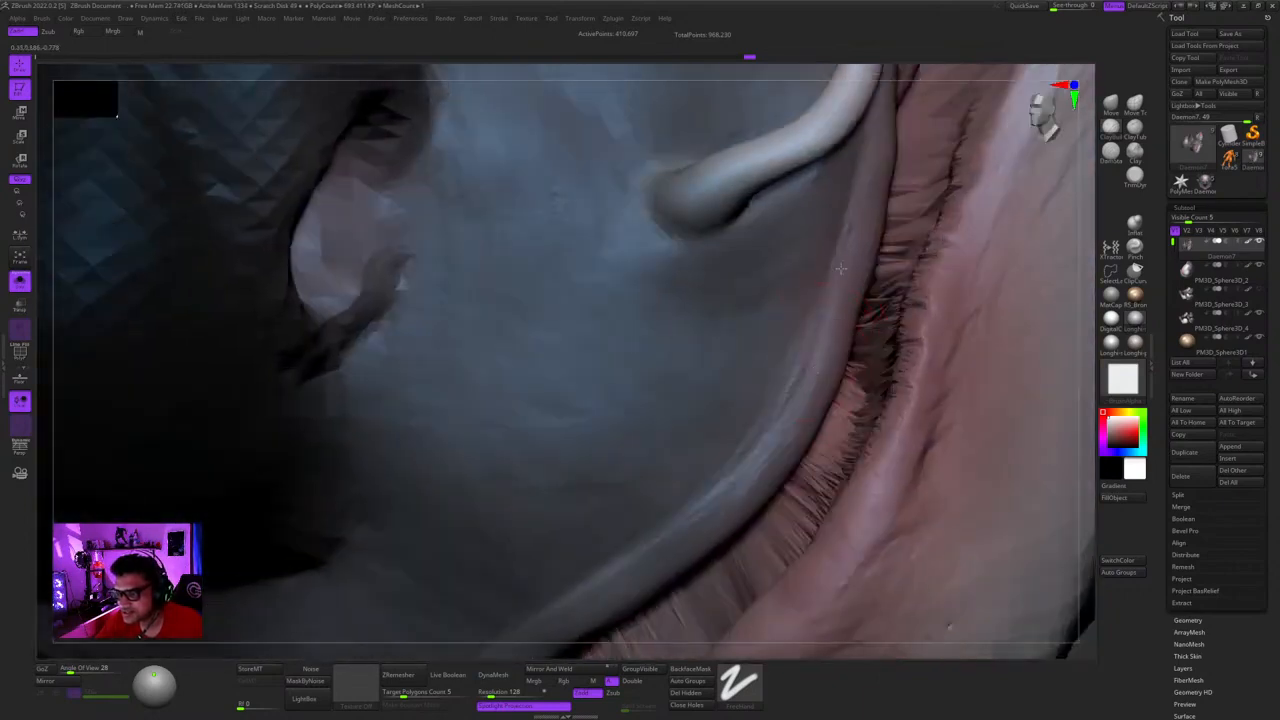
- Extend the upper lip rim toward the middle of the mouth with varied brush sizes
{"action": "right_click_drag", "start_coordinate": [771, 428], "coordinate": [880, 290]}
{"action": "key", "text": "space"}
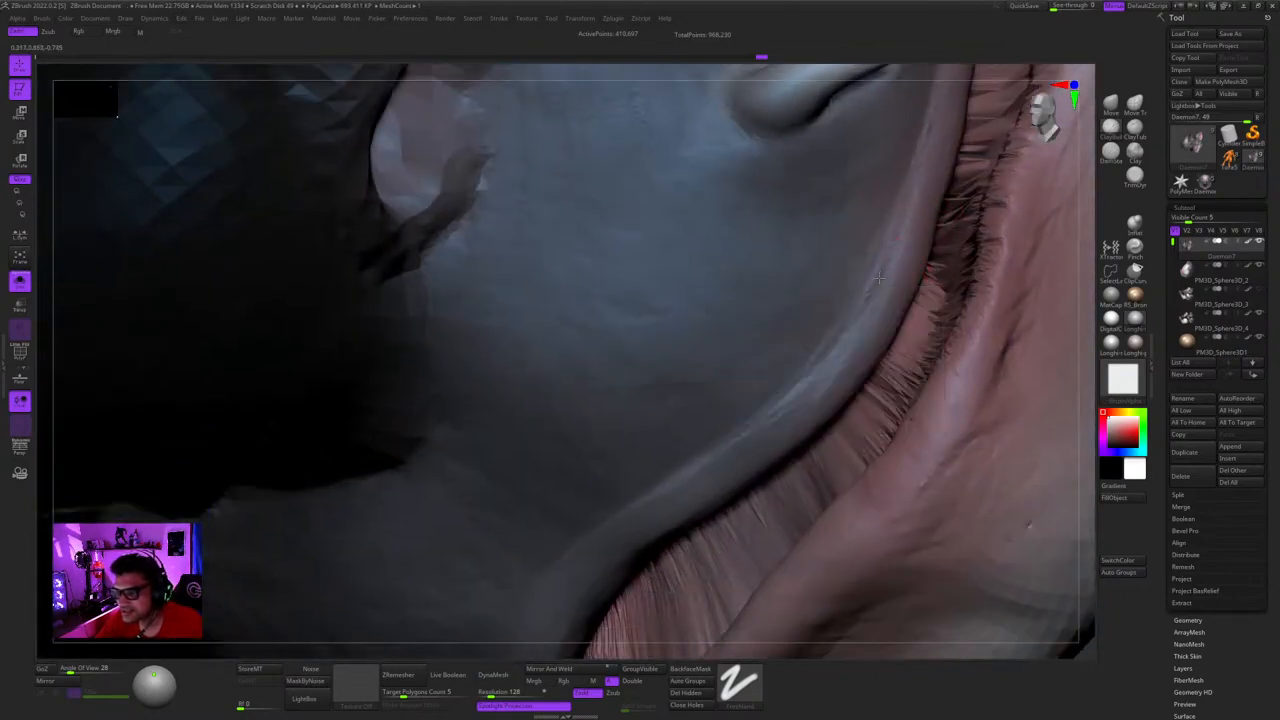
{"action": "right_click_drag", "start_coordinate": [781, 451], "coordinate": [890, 255]}
{"action": "key", "text": "space"}
{"action": "left_click_drag", "start_coordinate": [890, 253], "coordinate": [865, 312]}
{"action": "mouse_move", "coordinate": [841, 321]}
{"action": "right_mouse_down"}
{"action": "mouse_move", "coordinate": [803, 400]}
{"action": "mouse_move", "coordinate": [714, 343]}
{"action": "right_mouse_up"}
{"action": "key", "text": "space"}
{"action": "right_click_drag", "start_coordinate": [755, 493], "coordinate": [860, 271]}
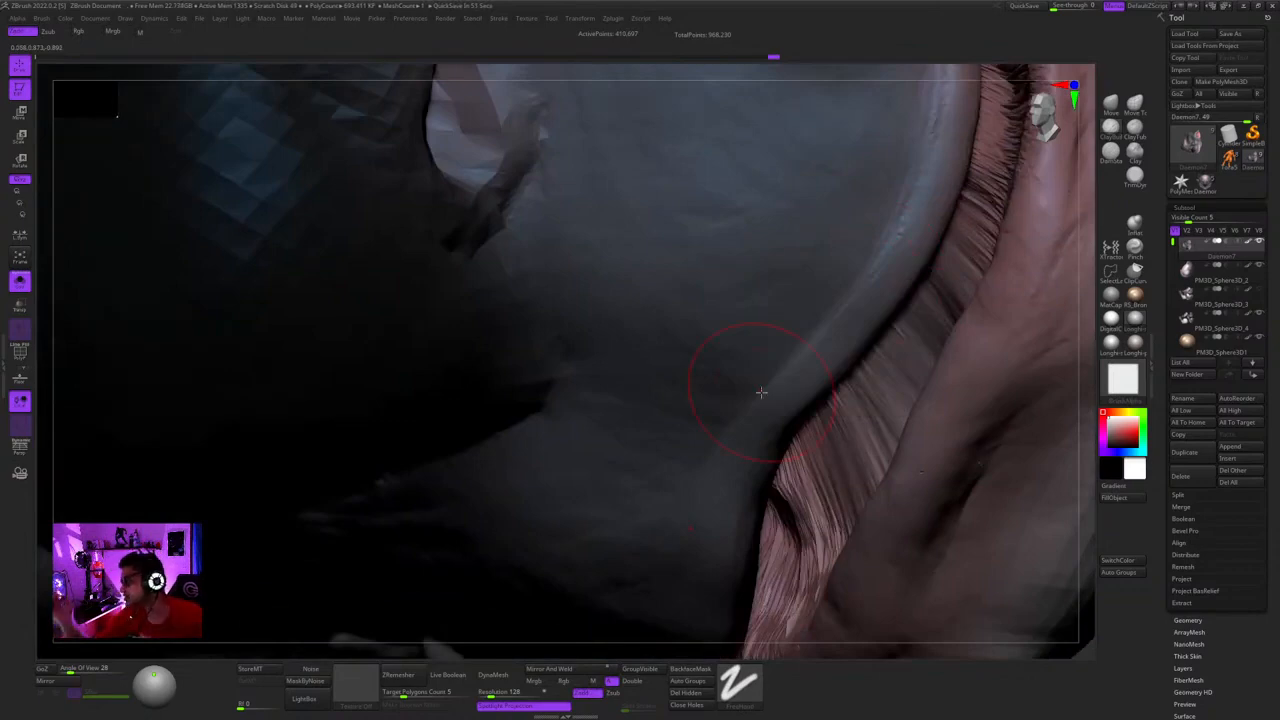
- Shape the central upper lip and its transition up to the underside of the nose with a resized brush
{"action": "mouse_move", "coordinate": [773, 301]}
{"action": "right_mouse_down"}
{"action": "mouse_move", "coordinate": [837, 286]}
{"action": "mouse_move", "coordinate": [705, 391]}
{"action": "mouse_move", "coordinate": [701, 356]}
{"action": "mouse_move", "coordinate": [784, 338]}
{"action": "mouse_move", "coordinate": [845, 221]}
{"action": "right_mouse_up"}
{"action": "right_click_drag", "start_coordinate": [792, 297], "coordinate": [833, 258]}
{"action": "right_click_drag", "start_coordinate": [760, 450], "coordinate": [764, 427]}
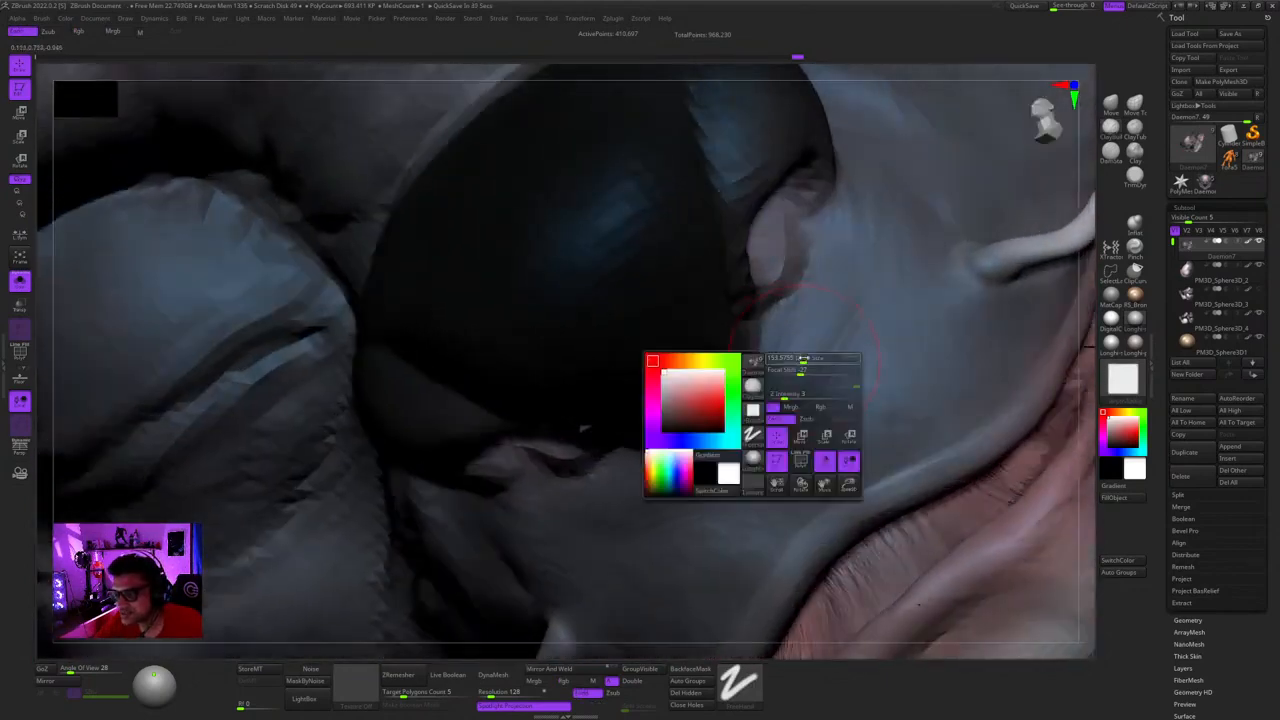
{"action": "mouse_move", "coordinate": [816, 321]}
{"action": "right_mouse_down"}
{"action": "mouse_move", "coordinate": [746, 317]}
{"action": "mouse_move", "coordinate": [752, 342]}
{"action": "mouse_move", "coordinate": [810, 325]}
{"action": "right_mouse_up"}
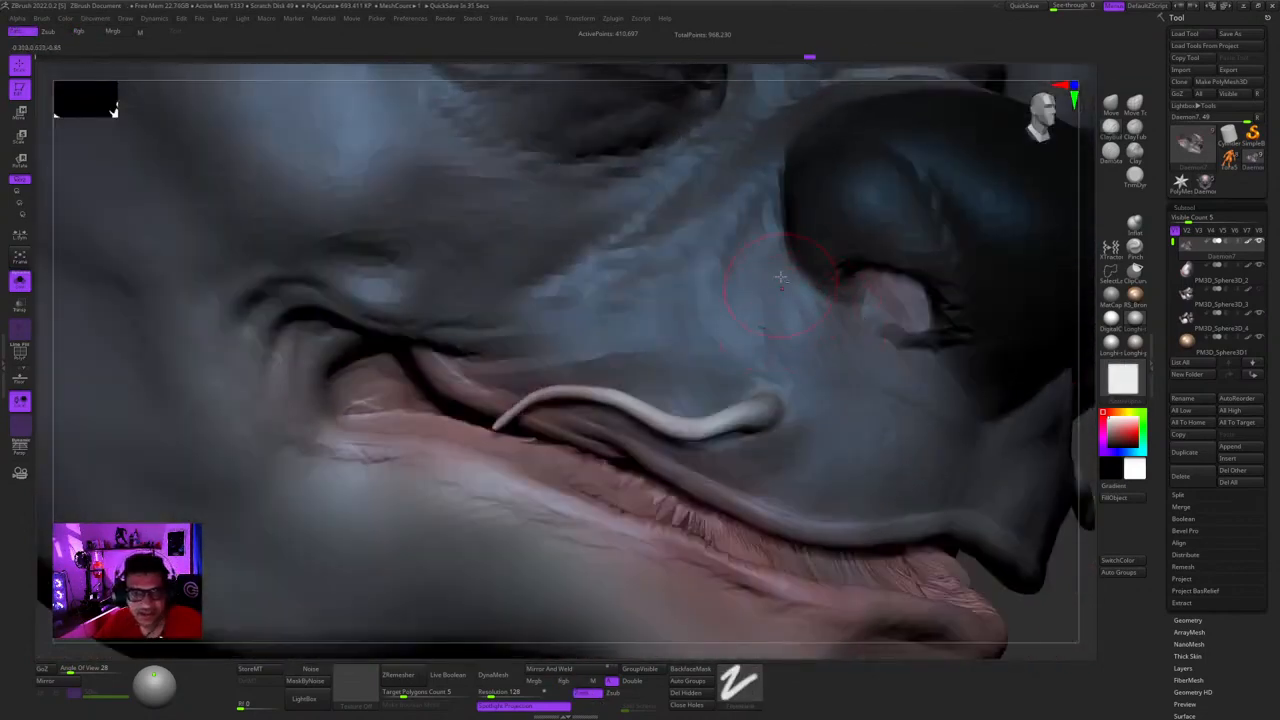
- Refine the side of the muzzle above the fang and next to the nose
{"action": "right_click_drag", "start_coordinate": [781, 277], "coordinate": [798, 323]}
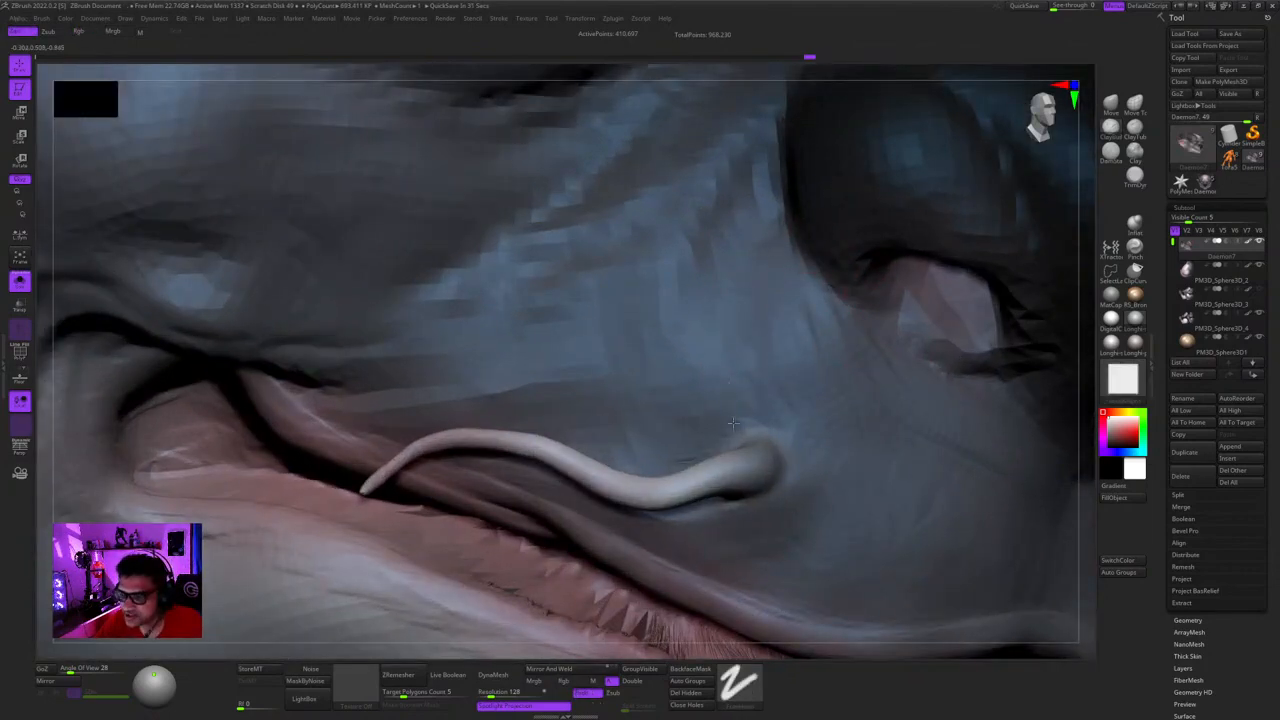
{"action": "right_click_drag", "start_coordinate": [733, 424], "coordinate": [777, 272]}
{"action": "mouse_move", "coordinate": [715, 405]}
{"action": "right_mouse_down"}
{"action": "mouse_move", "coordinate": [720, 372]}
{"action": "mouse_move", "coordinate": [708, 373]}
{"action": "mouse_move", "coordinate": [748, 352]}
{"action": "mouse_move", "coordinate": [686, 286]}
{"action": "mouse_move", "coordinate": [729, 349]}
{"action": "mouse_move", "coordinate": [775, 310]}
{"action": "mouse_move", "coordinate": [717, 345]}
{"action": "right_mouse_up"}
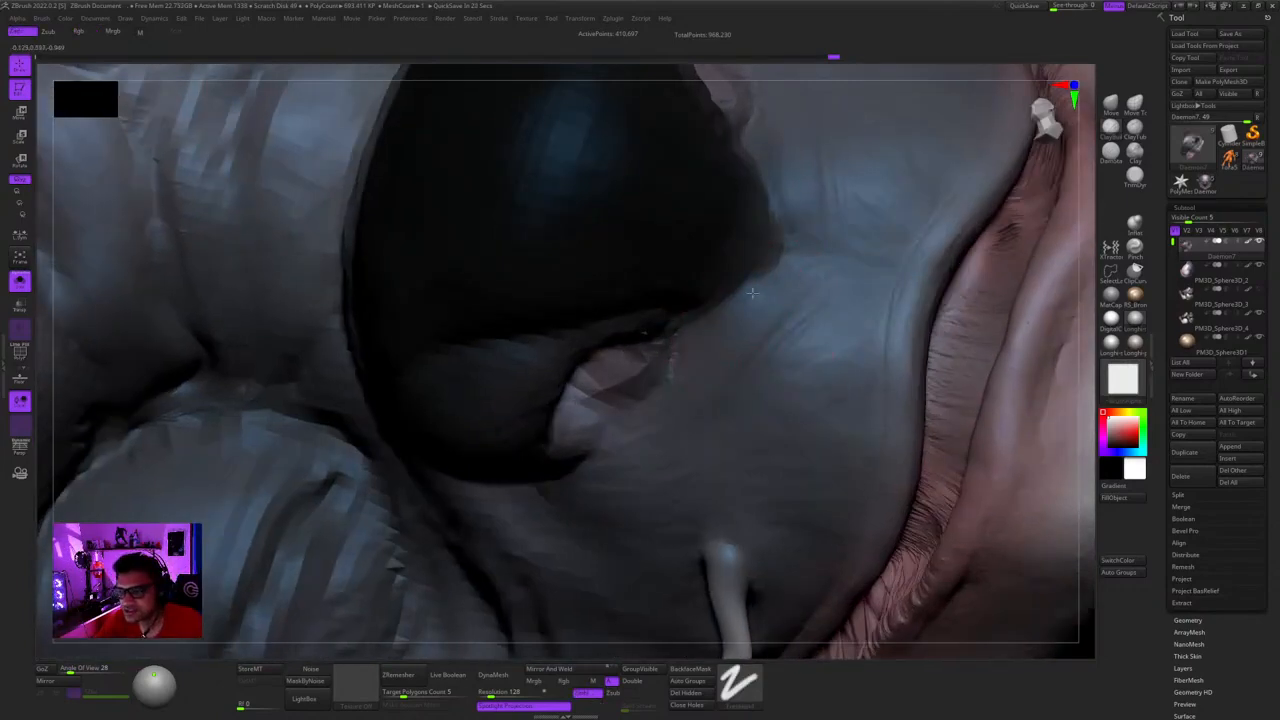
- Sculpt the skin folds around the nostril and the adjoining muzzle, adjusting the brush as needed
{"action": "right_click_drag", "start_coordinate": [688, 405], "coordinate": [772, 320]}
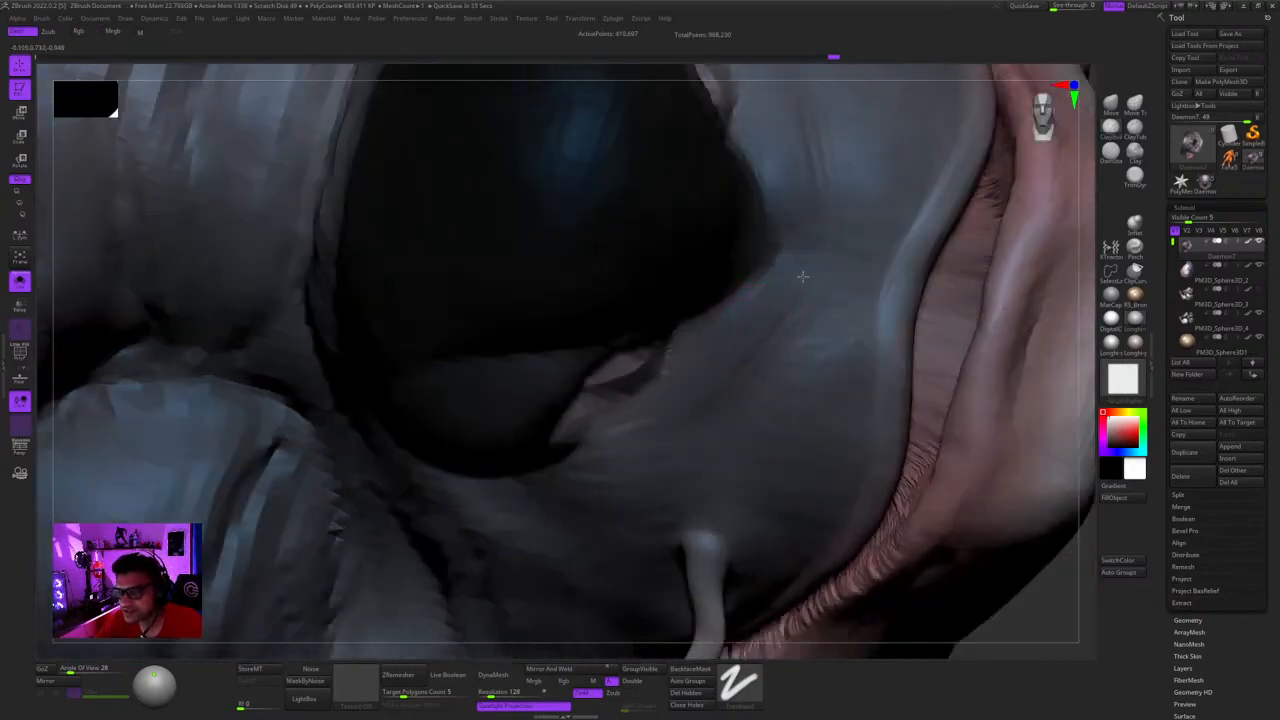
{"action": "mouse_move", "coordinate": [728, 383]}
{"action": "right_mouse_down"}
{"action": "mouse_move", "coordinate": [678, 381]}
{"action": "mouse_move", "coordinate": [711, 362]}
{"action": "mouse_move", "coordinate": [752, 363]}
{"action": "mouse_move", "coordinate": [727, 378]}
{"action": "right_mouse_up"}
{"action": "key", "text": "space"}
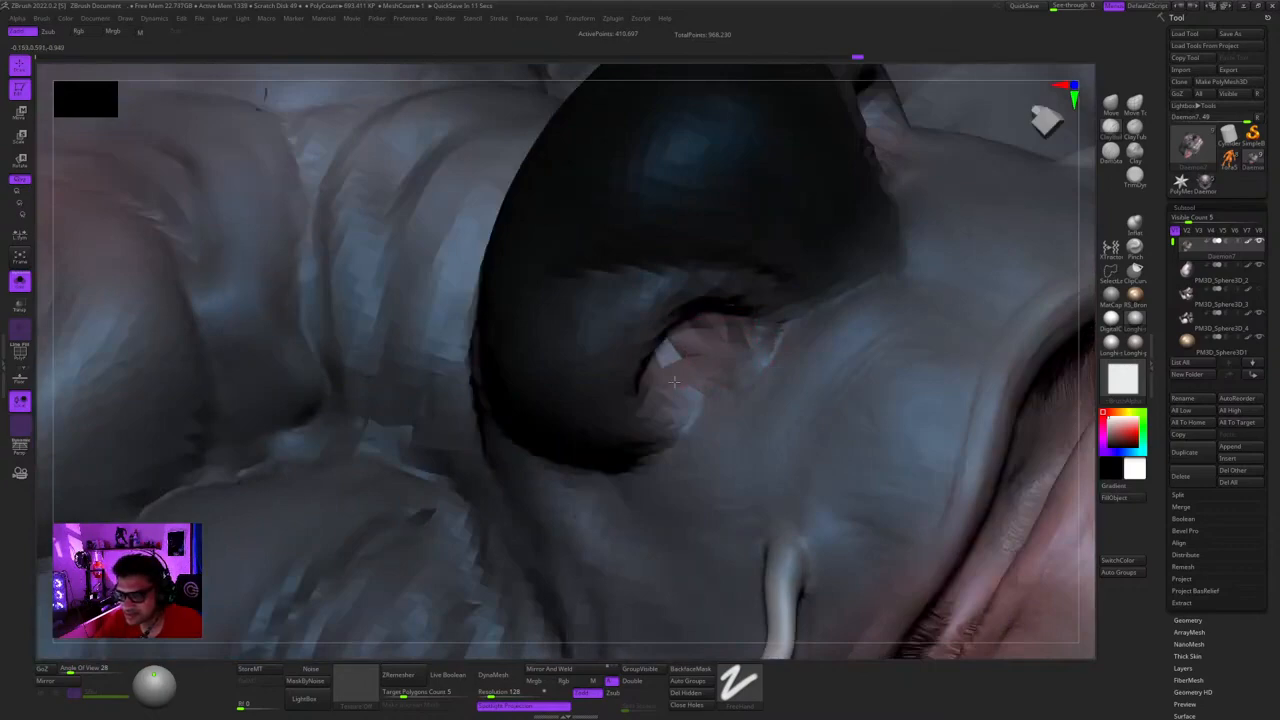
{"action": "mouse_move", "coordinate": [673, 381]}
{"action": "right_mouse_down"}
{"action": "mouse_move", "coordinate": [706, 383]}
{"action": "mouse_move", "coordinate": [685, 320]}
{"action": "mouse_move", "coordinate": [743, 357]}
{"action": "mouse_move", "coordinate": [815, 330]}
{"action": "mouse_move", "coordinate": [766, 300]}
{"action": "mouse_move", "coordinate": [791, 294]}
{"action": "mouse_move", "coordinate": [763, 277]}
{"action": "mouse_move", "coordinate": [751, 402]}
{"action": "mouse_move", "coordinate": [771, 323]}
{"action": "mouse_move", "coordinate": [739, 325]}
{"action": "mouse_move", "coordinate": [781, 345]}
{"action": "mouse_move", "coordinate": [780, 304]}
{"action": "mouse_move", "coordinate": [808, 317]}
{"action": "right_mouse_up"}
{"action": "mouse_move", "coordinate": [738, 389]}
{"action": "right_mouse_down"}
{"action": "mouse_move", "coordinate": [747, 394]}
{"action": "mouse_move", "coordinate": [543, 471]}
{"action": "mouse_move", "coordinate": [824, 335]}
{"action": "mouse_move", "coordinate": [853, 290]}
{"action": "right_mouse_up"}
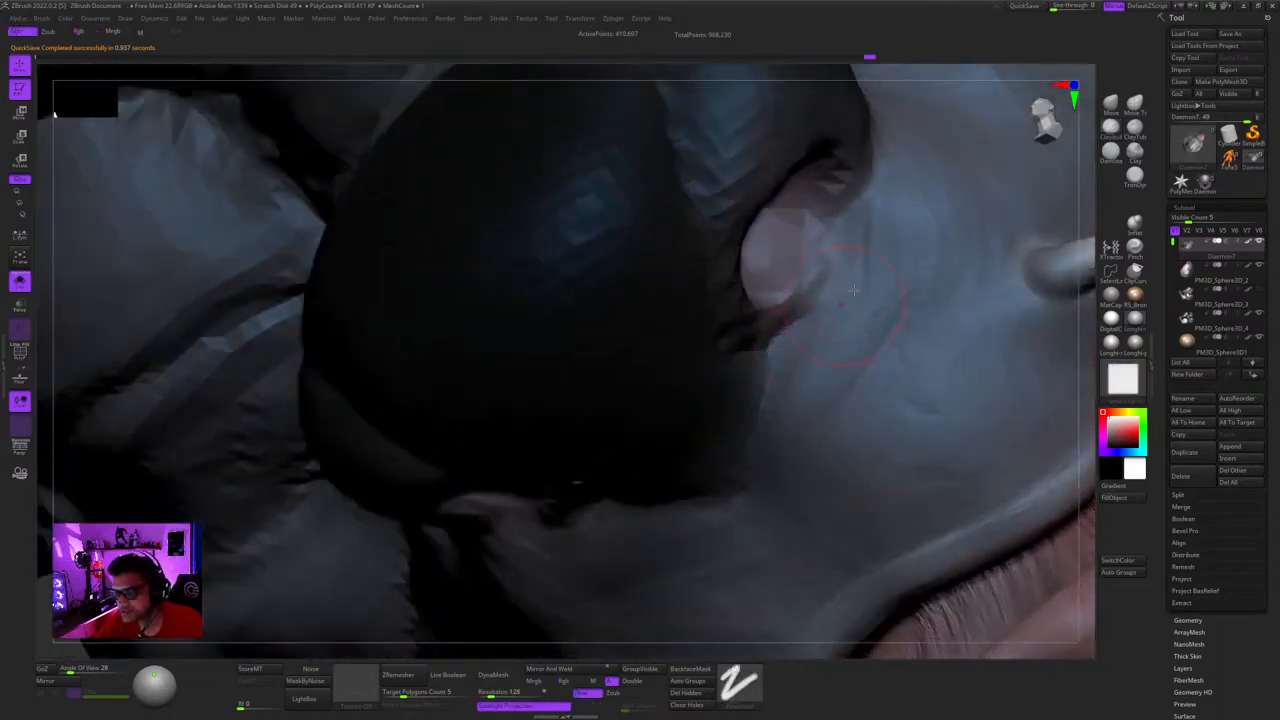
- Smooth the muzzle beneath the nose and blend it into the upper lip and cheek
{"action": "right_click_drag", "start_coordinate": [765, 374], "coordinate": [876, 335]}
{"action": "right_click_drag", "start_coordinate": [818, 409], "coordinate": [812, 377]}
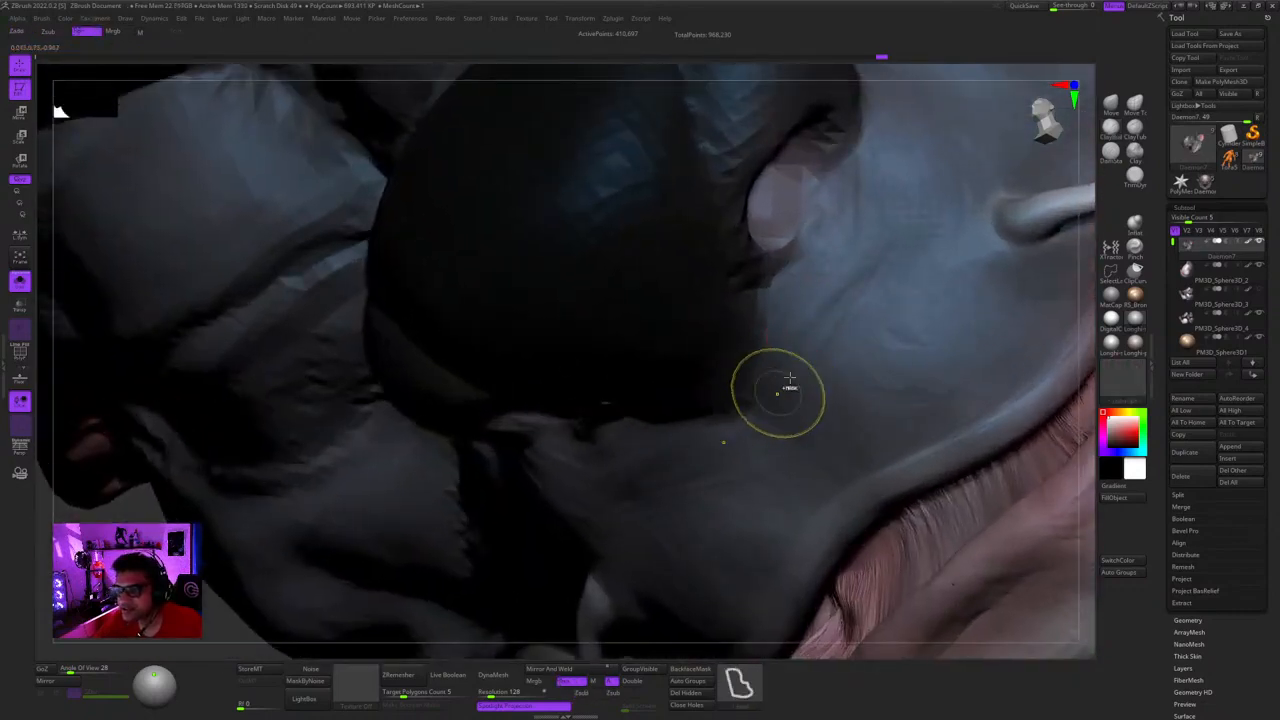
{"action": "right_click_drag", "start_coordinate": [777, 380], "coordinate": [822, 278]}
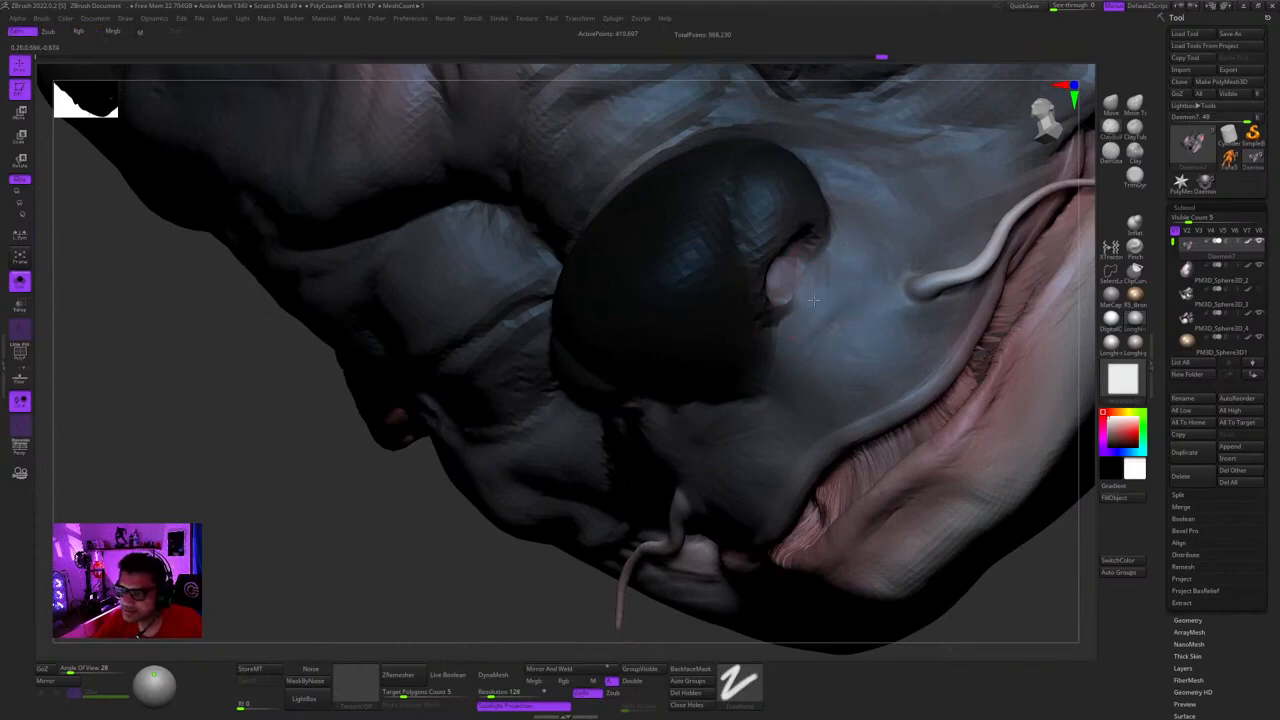
{"action": "mouse_move", "coordinate": [879, 280]}
{"action": "right_mouse_down"}
{"action": "mouse_move", "coordinate": [880, 257]}
{"action": "mouse_move", "coordinate": [843, 286]}
{"action": "mouse_move", "coordinate": [745, 211]}
{"action": "mouse_move", "coordinate": [745, 318]}
{"action": "mouse_move", "coordinate": [594, 480]}
{"action": "mouse_move", "coordinate": [722, 328]}
{"action": "mouse_move", "coordinate": [738, 338]}
{"action": "right_mouse_up"}
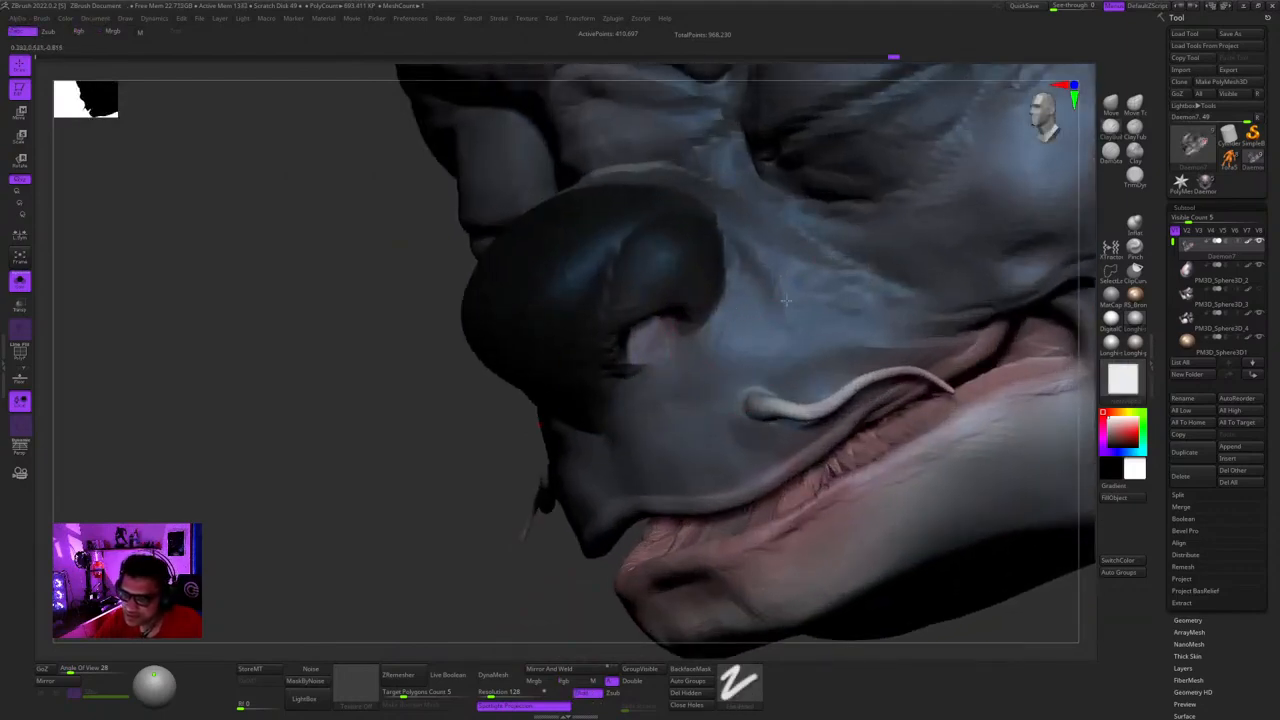
{"action": "mouse_move", "coordinate": [820, 356]}
{"action": "right_mouse_down"}
{"action": "mouse_move", "coordinate": [780, 362]}
{"action": "mouse_move", "coordinate": [828, 327]}
{"action": "mouse_move", "coordinate": [775, 400]}
{"action": "mouse_move", "coordinate": [738, 329]}
{"action": "right_mouse_up"}
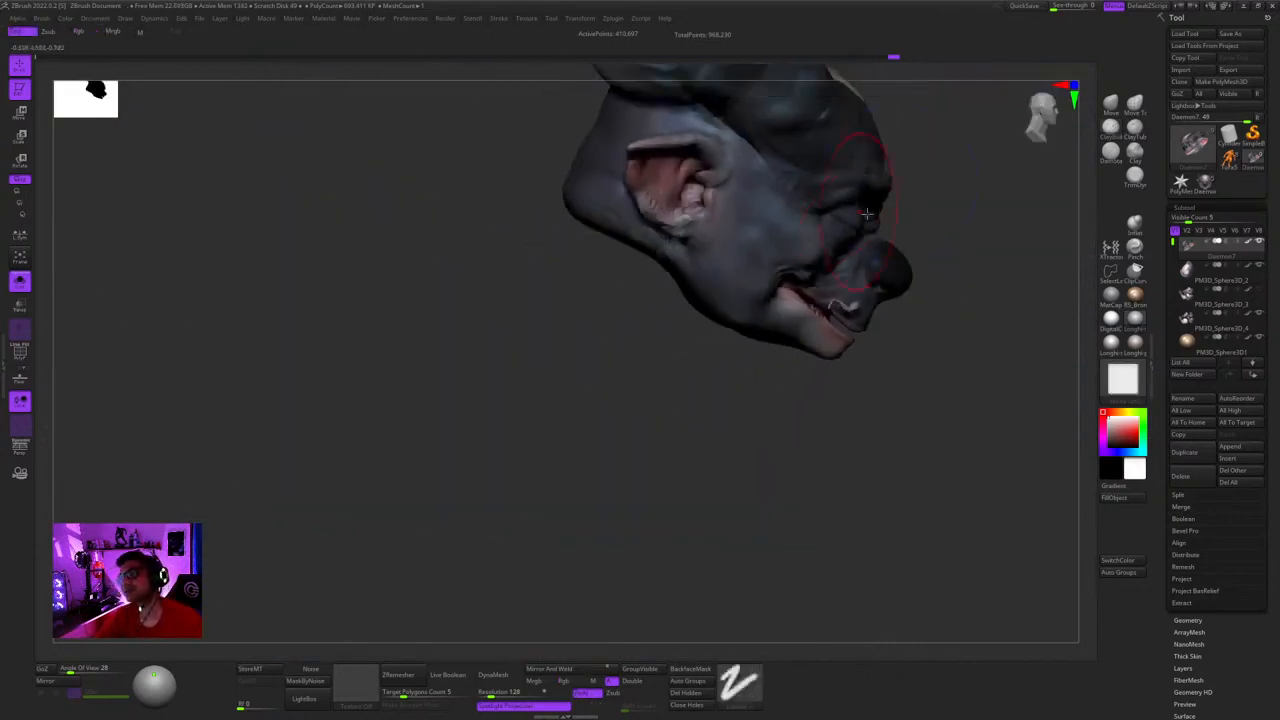
- Reshape the upper lip beneath the nostrils from a low front view, adjusting the brush as needed
{"action": "key", "text": "shift+f"}
{"action": "key", "text": "shift+f"}
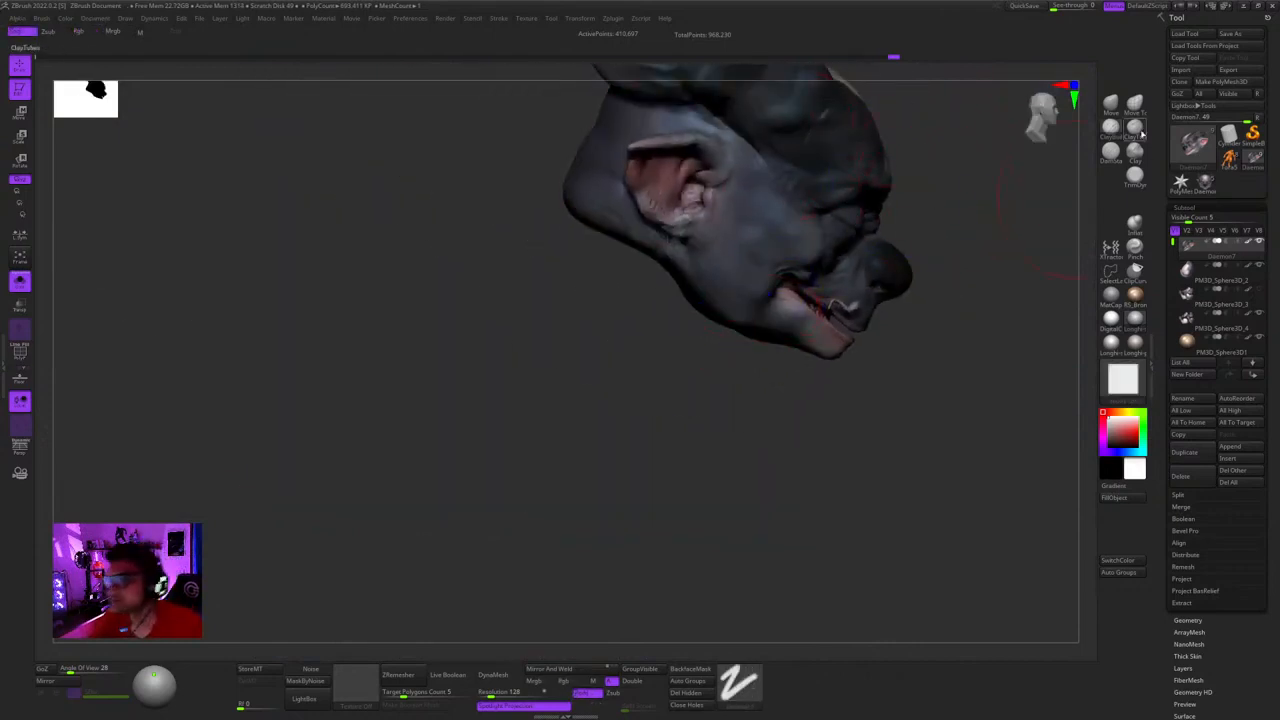
{"action": "mouse_move", "coordinate": [1031, 159]}
{"action": "right_mouse_down"}
{"action": "mouse_move", "coordinate": [940, 165]}
{"action": "mouse_move", "coordinate": [855, 270]}
{"action": "mouse_move", "coordinate": [907, 206]}
{"action": "mouse_move", "coordinate": [815, 398]}
{"action": "mouse_move", "coordinate": [851, 282]}
{"action": "mouse_move", "coordinate": [834, 306]}
{"action": "mouse_move", "coordinate": [868, 342]}
{"action": "mouse_move", "coordinate": [826, 305]}
{"action": "mouse_move", "coordinate": [854, 276]}
{"action": "mouse_move", "coordinate": [794, 277]}
{"action": "mouse_move", "coordinate": [729, 229]}
{"action": "mouse_move", "coordinate": [757, 325]}
{"action": "mouse_move", "coordinate": [740, 320]}
{"action": "right_mouse_up"}
{"action": "key", "text": "space"}
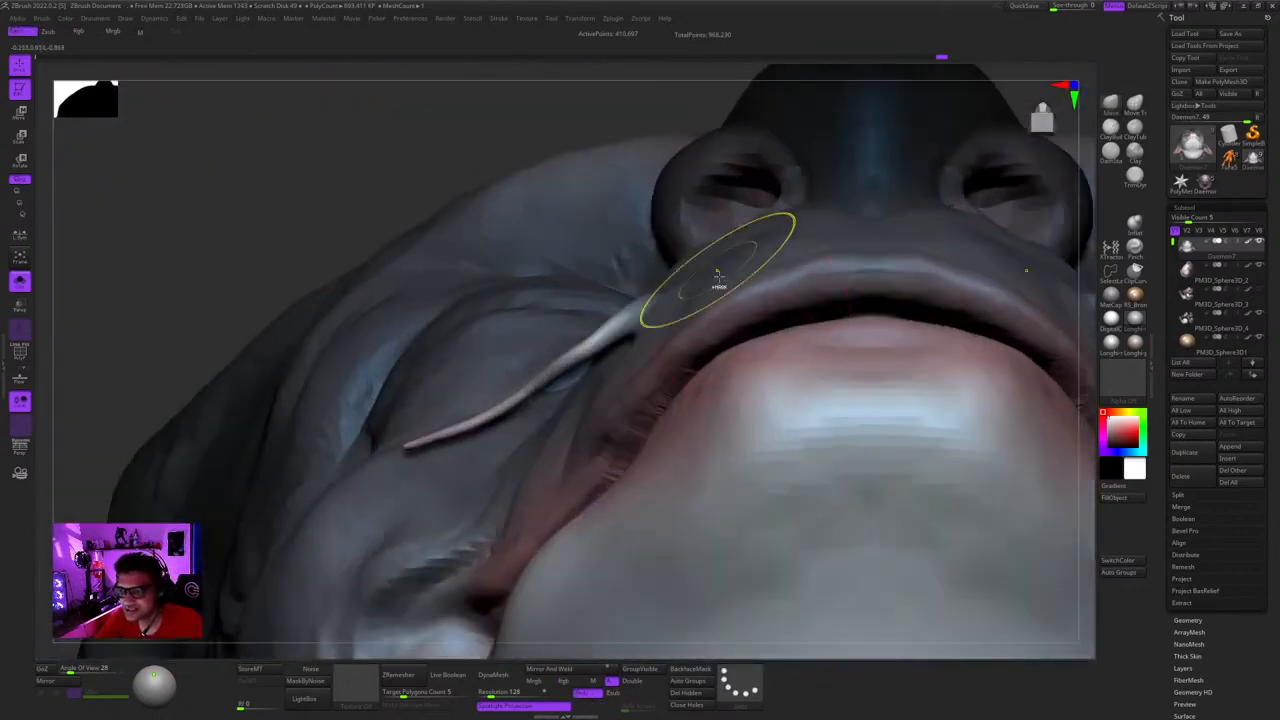
{"action": "right_click_drag", "start_coordinate": [717, 276], "coordinate": [734, 311]}
{"action": "right_click", "coordinate": [695, 360]}
{"action": "mouse_move", "coordinate": [729, 299]}
{"action": "left_mouse_down"}
{"action": "mouse_move", "coordinate": [722, 315]}
{"action": "mouse_move", "coordinate": [734, 268]}
{"action": "left_mouse_up"}
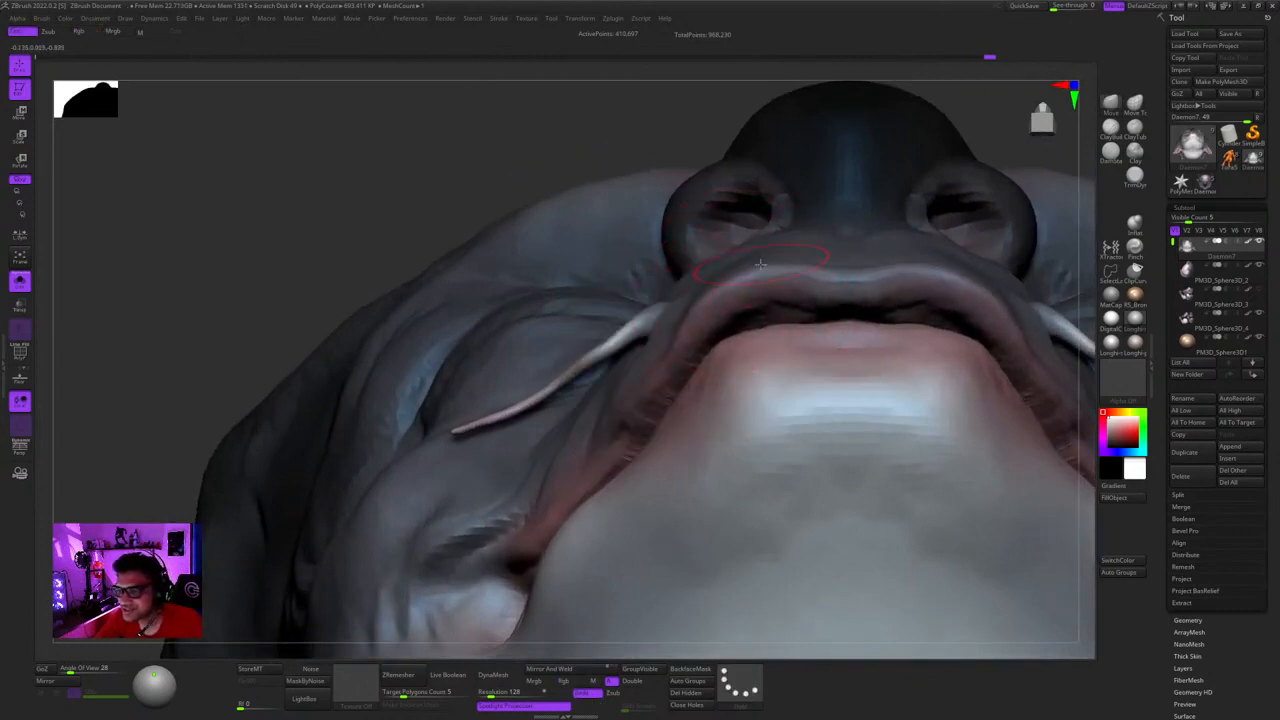
{"action": "left_click_drag", "start_coordinate": [760, 264], "coordinate": [758, 270]}
- Resize the brush and refine the side of the upper lip next to the fang
{"action": "mouse_move", "coordinate": [748, 300]}
{"action": "right_mouse_down"}
{"action": "mouse_move", "coordinate": [728, 331]}
{"action": "mouse_move", "coordinate": [811, 323]}
{"action": "right_mouse_up"}
{"action": "left_click_drag", "start_coordinate": [811, 323], "coordinate": [806, 316]}
{"action": "mouse_move", "coordinate": [806, 316]}
{"action": "right_mouse_down"}
{"action": "mouse_move", "coordinate": [734, 323]}
{"action": "mouse_move", "coordinate": [731, 312]}
{"action": "right_mouse_up"}
{"action": "right_click", "coordinate": [731, 312]}
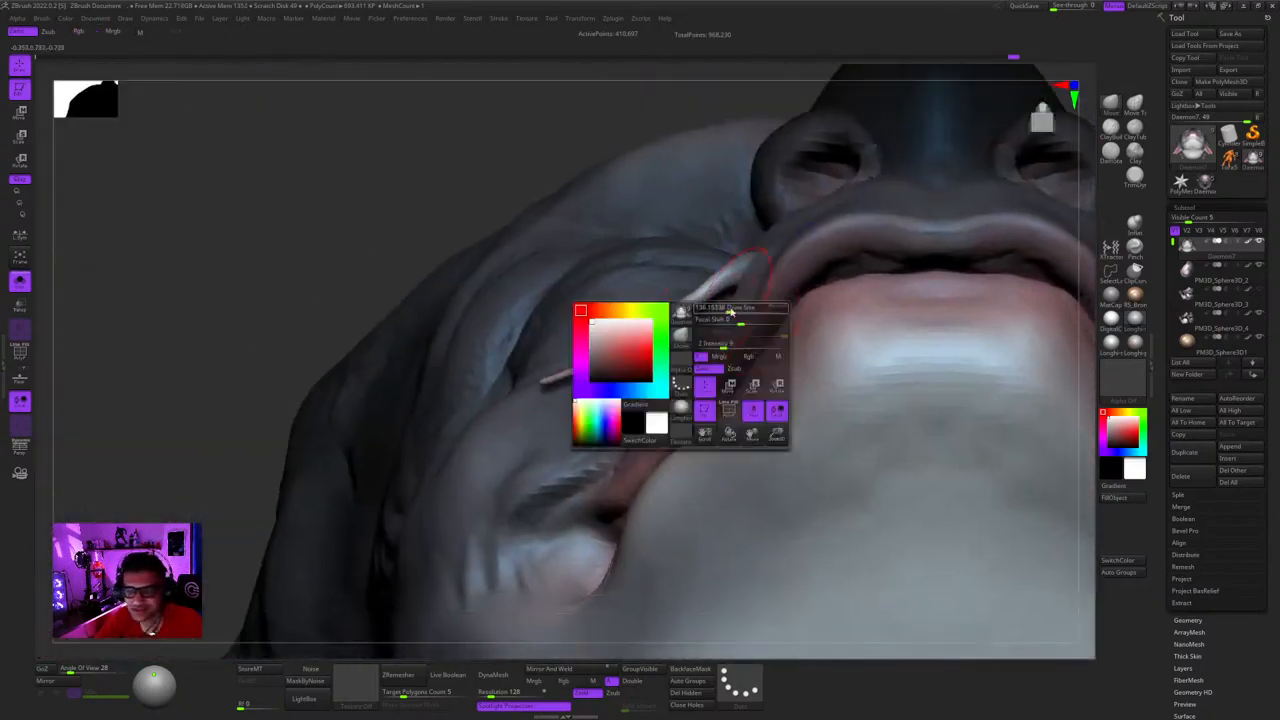
{"action": "left_click_drag", "start_coordinate": [731, 312], "coordinate": [752, 311]}
{"action": "mouse_move", "coordinate": [715, 340]}
{"action": "right_mouse_down"}
{"action": "mouse_move", "coordinate": [771, 214]}
{"action": "mouse_move", "coordinate": [843, 320]}
{"action": "mouse_move", "coordinate": [832, 382]}
{"action": "right_mouse_up"}
{"action": "mouse_move", "coordinate": [814, 340]}
{"action": "right_mouse_down", "text": "ctrl"}
{"action": "mouse_move", "coordinate": [780, 323]}
{"action": "mouse_move", "coordinate": [811, 300]}
{"action": "mouse_move", "coordinate": [852, 305]}
{"action": "mouse_move", "coordinate": [886, 229]}
{"action": "mouse_move", "coordinate": [910, 262]}
{"action": "mouse_move", "coordinate": [933, 249]}
{"action": "mouse_move", "coordinate": [916, 294]}
{"action": "right_mouse_up", "text": "ctrl"}
{"action": "mouse_move", "coordinate": [900, 357]}
{"action": "right_mouse_down"}
{"action": "mouse_move", "coordinate": [857, 286]}
{"action": "mouse_move", "coordinate": [876, 347]}
{"action": "mouse_move", "coordinate": [814, 393]}
{"action": "right_mouse_up"}
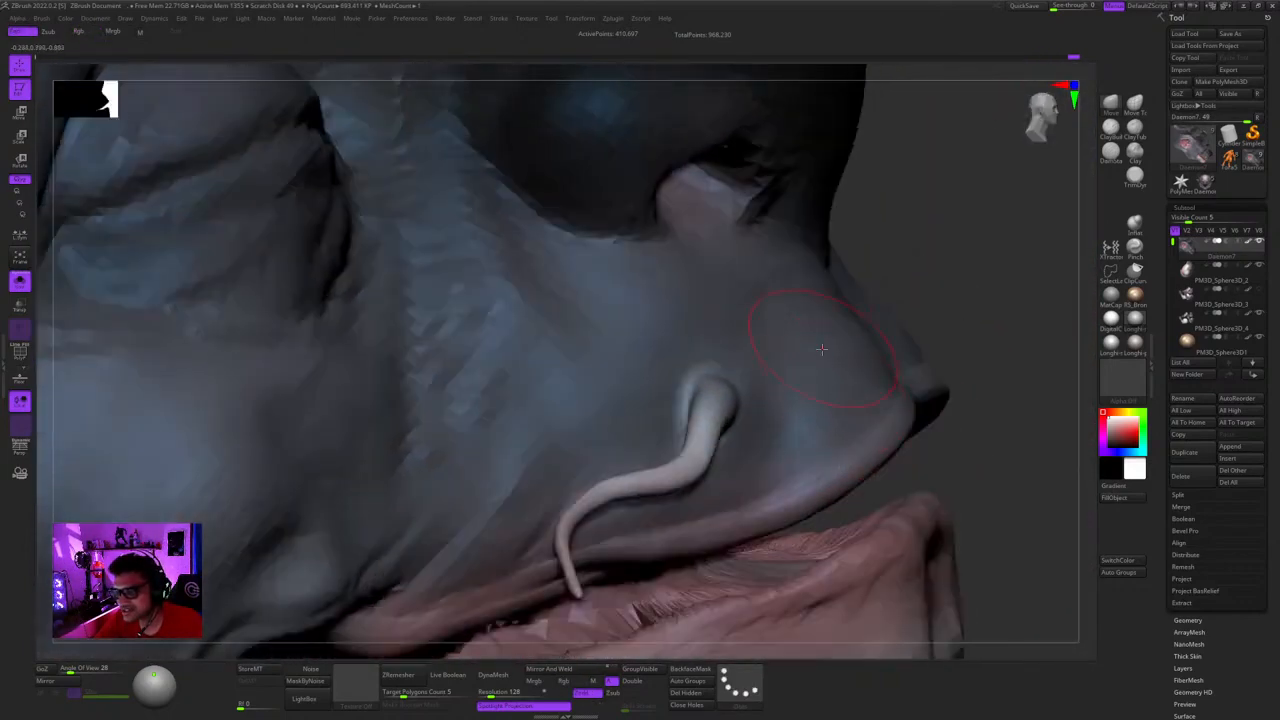
- Refine the muzzle's profile and the underside of the upper lip below the nose
{"action": "mouse_move", "coordinate": [822, 349]}
{"action": "right_mouse_down"}
{"action": "mouse_move", "coordinate": [886, 280]}
{"action": "mouse_move", "coordinate": [1040, 300]}
{"action": "mouse_move", "coordinate": [929, 337]}
{"action": "mouse_move", "coordinate": [788, 337]}
{"action": "mouse_move", "coordinate": [876, 300]}
{"action": "mouse_move", "coordinate": [752, 398]}
{"action": "right_mouse_up"}
{"action": "key", "text": "space"}
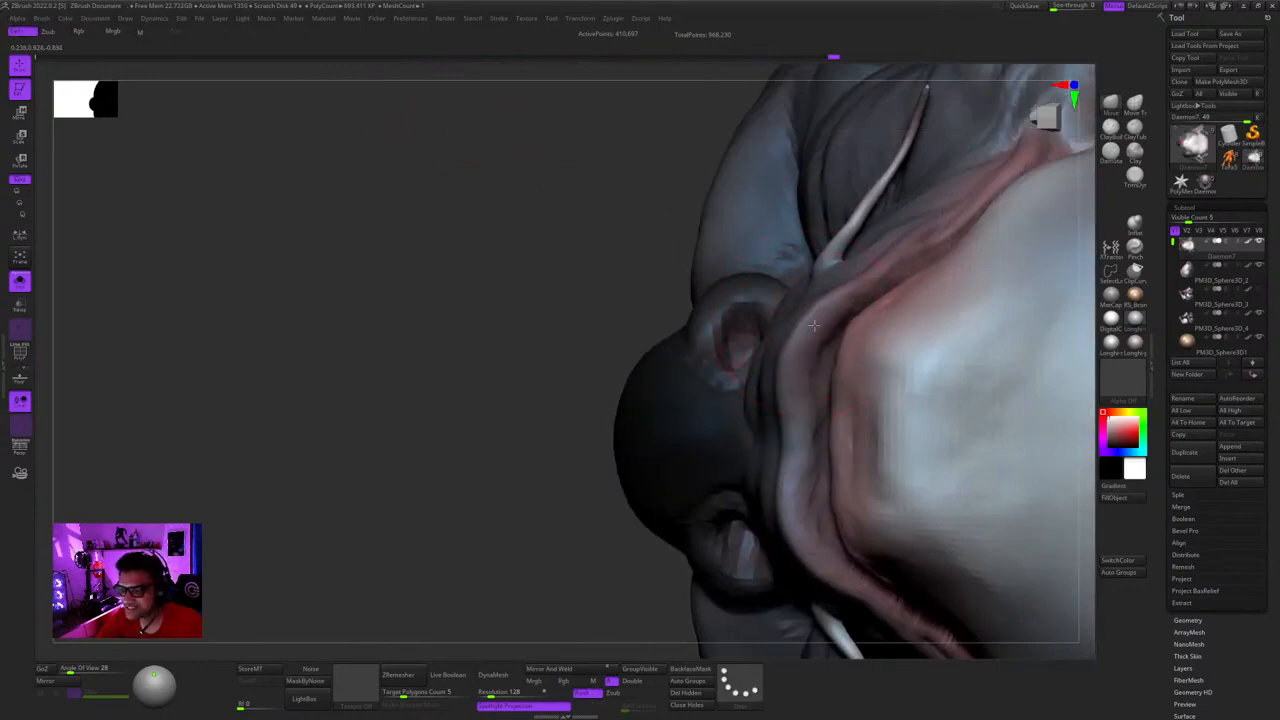
{"action": "right_click_drag", "start_coordinate": [857, 295], "coordinate": [856, 240], "text": "ctrl"}
{"action": "mouse_move", "coordinate": [856, 240]}
{"action": "right_mouse_down"}
{"action": "mouse_move", "coordinate": [830, 300]}
{"action": "mouse_move", "coordinate": [900, 400]}
{"action": "mouse_move", "coordinate": [852, 347]}
{"action": "mouse_move", "coordinate": [862, 258]}
{"action": "mouse_move", "coordinate": [826, 450]}
{"action": "mouse_move", "coordinate": [895, 234]}
{"action": "right_mouse_up"}
{"action": "key", "text": "shift+f"}
{"action": "key", "text": "shift+f"}
- Sculpt the cheek between the ear and the mouth corner, adjusting the brush as needed
{"action": "mouse_move", "coordinate": [928, 325]}
{"action": "right_mouse_down", "text": "ctrl"}
{"action": "mouse_move", "coordinate": [808, 338]}
{"action": "mouse_move", "coordinate": [781, 324]}
{"action": "right_mouse_up", "text": "ctrl"}
{"action": "right_click_drag", "start_coordinate": [757, 275], "coordinate": [800, 186], "text": "alt"}
{"action": "mouse_move", "coordinate": [777, 286]}
{"action": "right_mouse_down", "text": "ctrl"}
{"action": "mouse_move", "coordinate": [796, 297]}
{"action": "mouse_move", "coordinate": [758, 305]}
{"action": "mouse_move", "coordinate": [791, 445]}
{"action": "right_mouse_up", "text": "ctrl"}
{"action": "key", "text": "space"}
{"action": "key", "text": "space"}
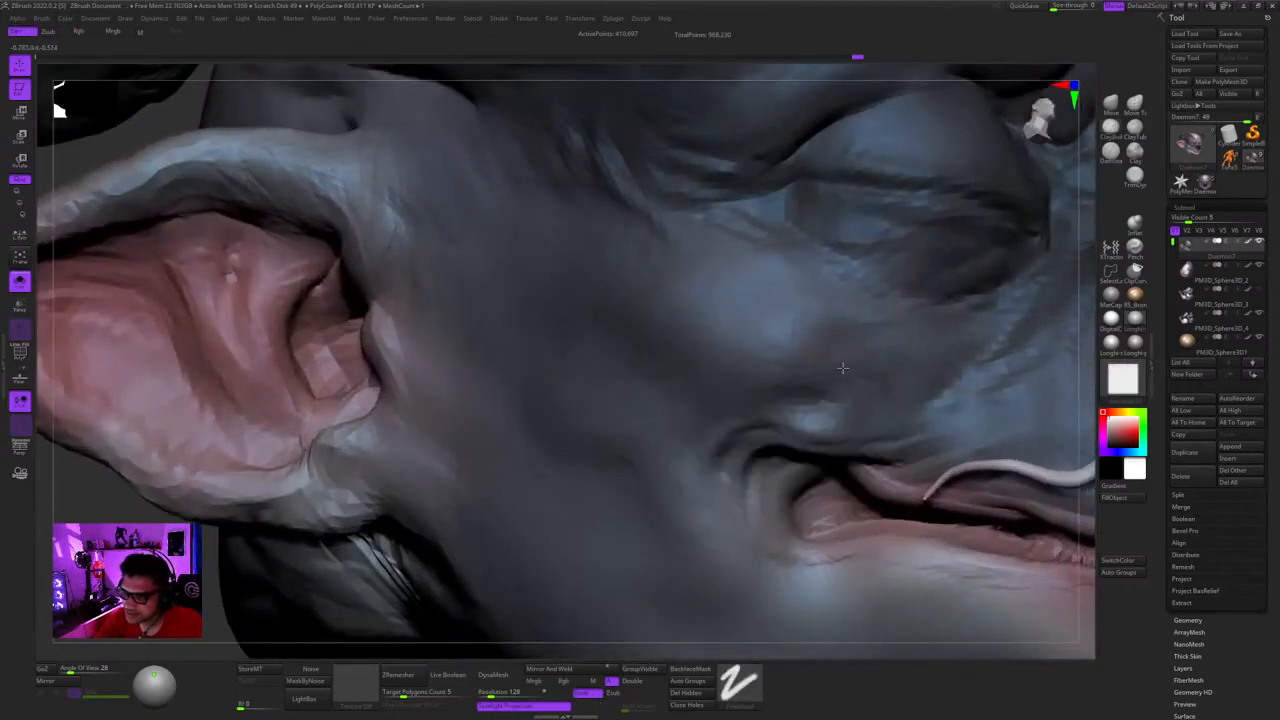
{"action": "mouse_move", "coordinate": [896, 437]}
{"action": "right_mouse_down"}
{"action": "mouse_move", "coordinate": [811, 309]}
{"action": "mouse_move", "coordinate": [812, 260]}
{"action": "right_mouse_up"}
{"action": "mouse_move", "coordinate": [812, 200]}
{"action": "right_mouse_down", "text": "ctrl"}
{"action": "mouse_move", "coordinate": [820, 229]}
{"action": "mouse_move", "coordinate": [873, 261]}
{"action": "mouse_move", "coordinate": [772, 282]}
{"action": "mouse_move", "coordinate": [767, 299]}
{"action": "right_mouse_up", "text": "ctrl"}
{"action": "mouse_move", "coordinate": [792, 300]}
{"action": "left_mouse_down"}
{"action": "mouse_move", "coordinate": [743, 360]}
{"action": "mouse_move", "coordinate": [845, 221]}
{"action": "left_mouse_up"}
{"action": "right_click", "coordinate": [734, 352]}
{"action": "mouse_move", "coordinate": [720, 308]}
{"action": "right_mouse_down", "text": "ctrl"}
{"action": "mouse_move", "coordinate": [734, 352]}
{"action": "mouse_move", "coordinate": [775, 390]}
{"action": "mouse_move", "coordinate": [745, 270]}
{"action": "right_mouse_up", "text": "ctrl"}
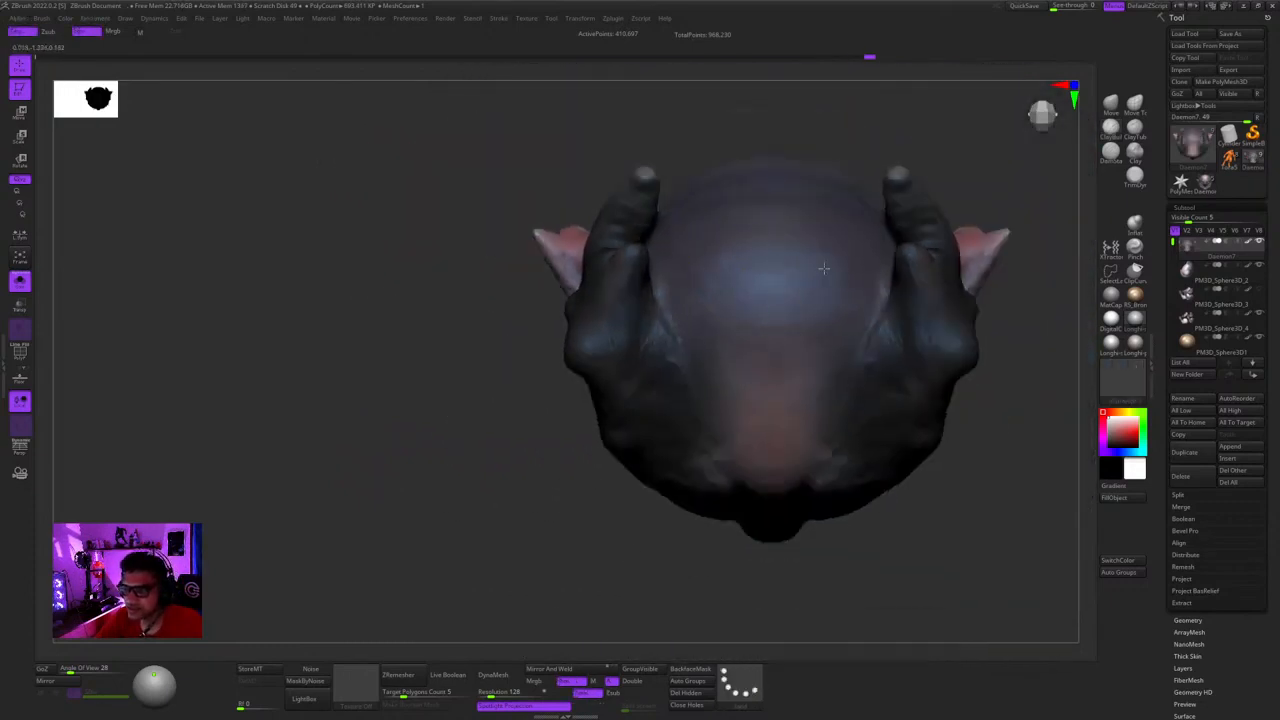
- Select the SnakeHook brush for the head and dismiss its Sculptris Pro notice
{"action": "mouse_move", "coordinate": [823, 268]}
{"action": "right_mouse_down"}
{"action": "mouse_move", "coordinate": [760, 386]}
{"action": "mouse_move", "coordinate": [765, 420]}
{"action": "mouse_move", "coordinate": [800, 430]}
{"action": "mouse_move", "coordinate": [811, 270]}
{"action": "right_mouse_up"}
{"action": "key", "text": "b"}
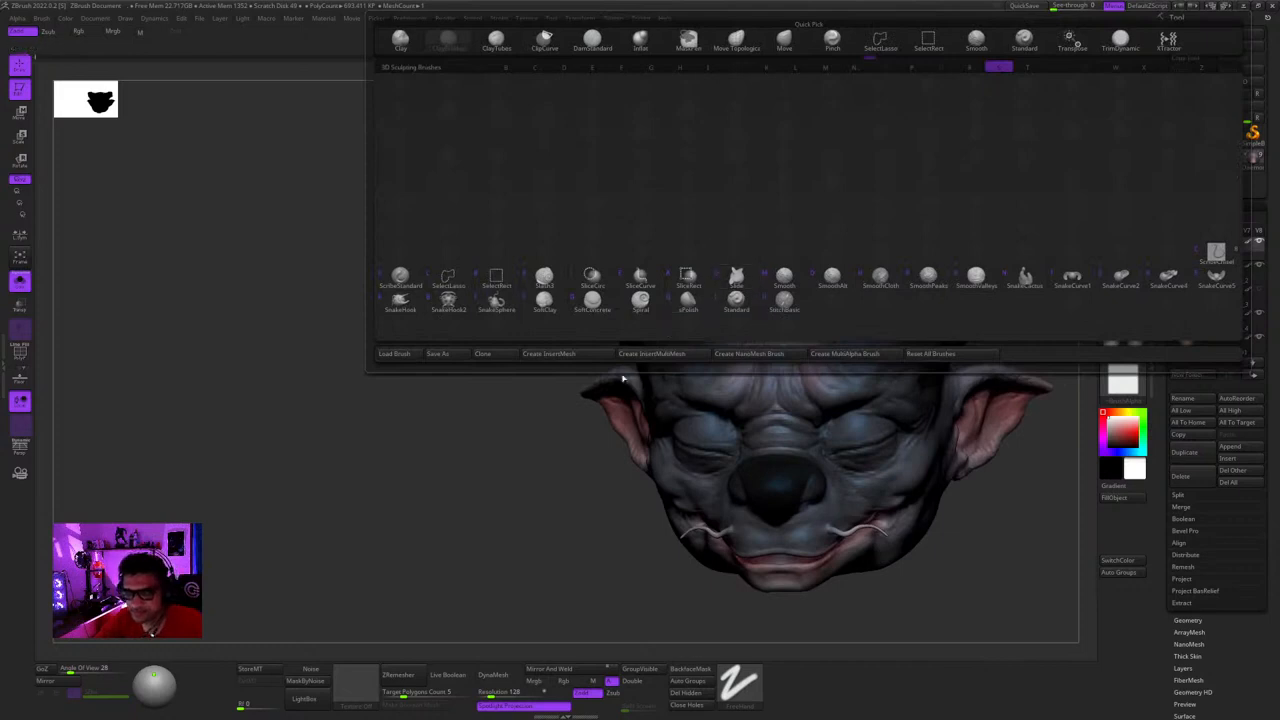
{"action": "key", "text": "b"}
{"action": "key", "text": "s"}
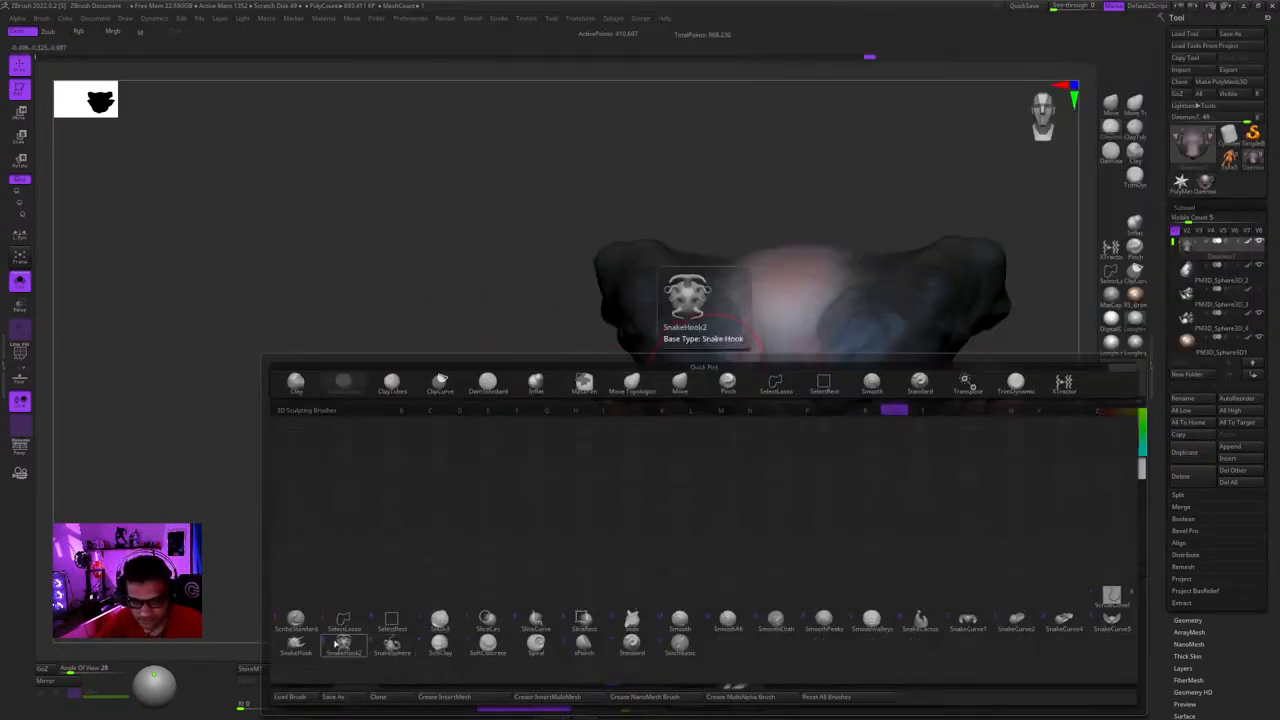
{"action": "left_click", "coordinate": [394, 647]}
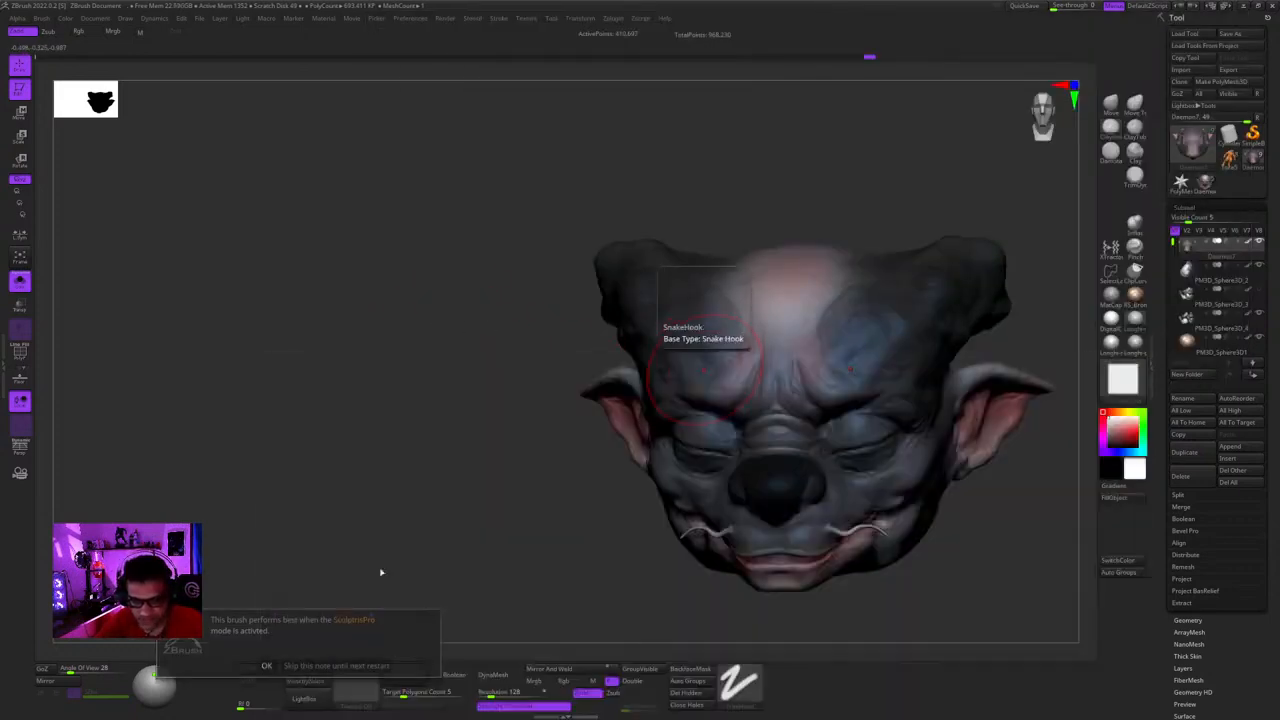
{"action": "left_click", "coordinate": [267, 666]}
- Set the brush's stroke type to Freehand and open the choice of brush alphas
{"action": "left_click", "coordinate": [754, 674]}
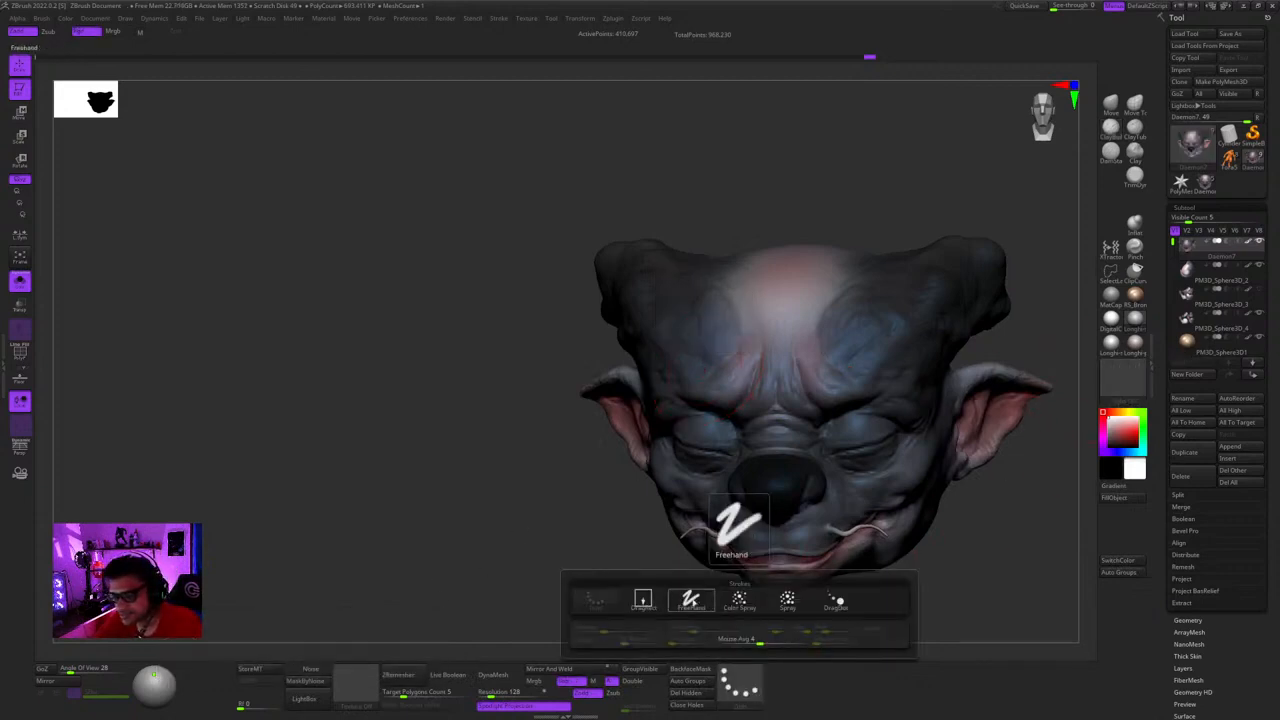
{"action": "left_click", "coordinate": [690, 600]}
{"action": "left_click", "coordinate": [1117, 383]}
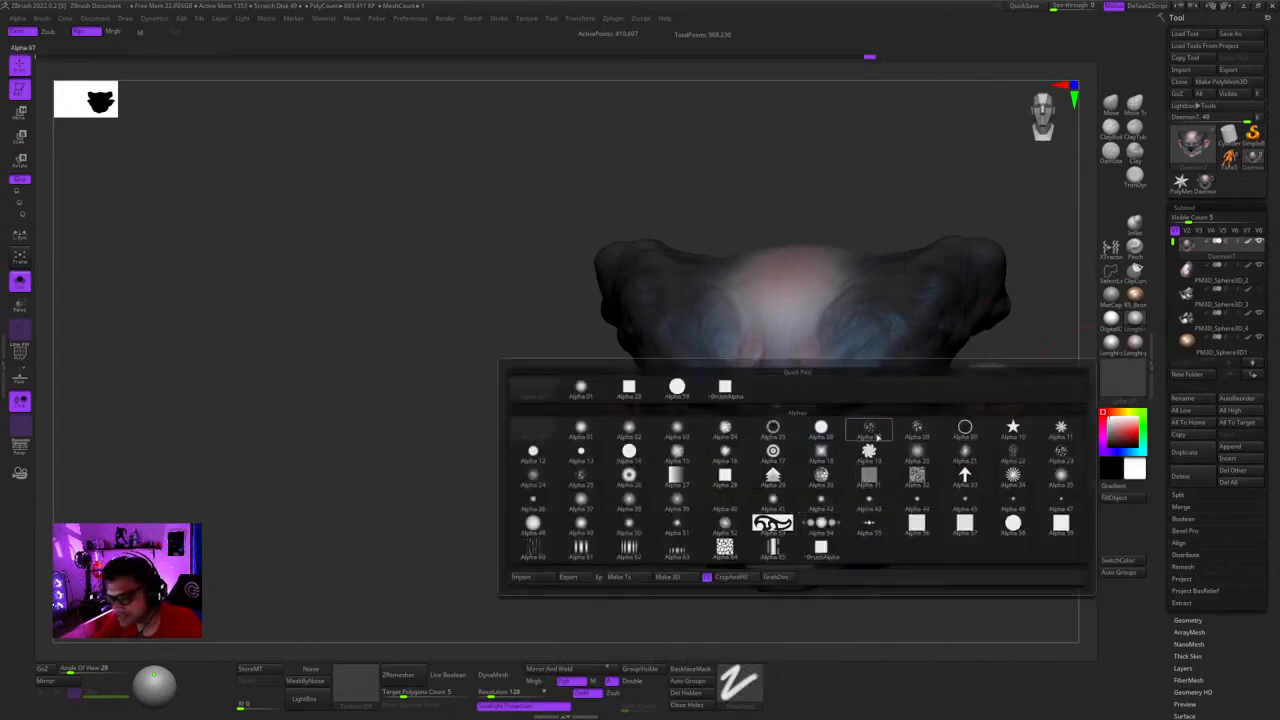
- Load a scattered-speckle alpha for the brush, test it on the head, undo the strokes and adjust the brush
{"action": "left_click", "coordinate": [920, 428]}
{"action": "mouse_move", "coordinate": [869, 309]}
{"action": "right_mouse_down"}
{"action": "mouse_move", "coordinate": [820, 398]}
{"action": "mouse_move", "coordinate": [858, 330]}
{"action": "mouse_move", "coordinate": [806, 328]}
{"action": "mouse_move", "coordinate": [847, 362]}
{"action": "right_mouse_up"}
{"action": "left_click", "coordinate": [859, 312]}
{"action": "key", "text": "ctrl+z"}
{"action": "key", "text": "ctrl+z"}
{"action": "key", "text": "space"}
{"action": "left_click", "coordinate": [879, 368]}
{"action": "left_click_drag", "start_coordinate": [847, 362], "coordinate": [851, 298]}
{"action": "right_click_drag", "start_coordinate": [896, 239], "coordinate": [946, 415]}
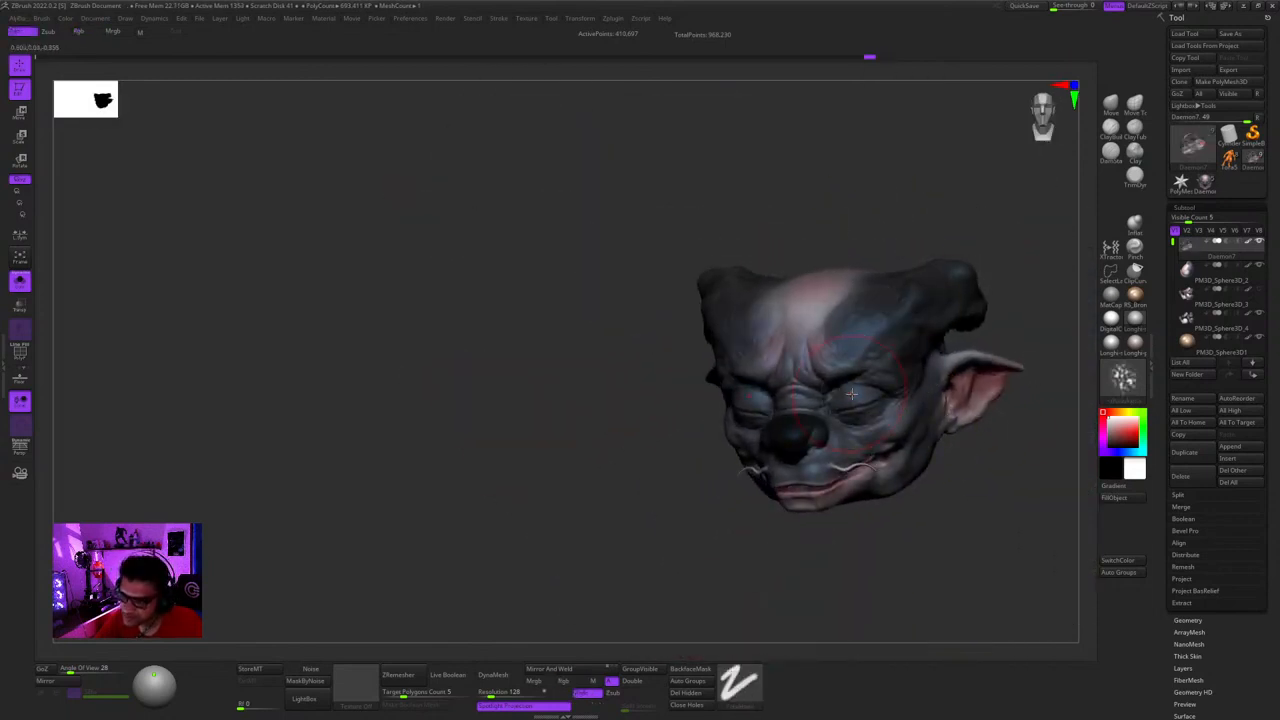
- Try sculpting short fur spikes on the temple, between the ear and the outer corner of the eye
{"action": "right_click_drag", "start_coordinate": [768, 405], "coordinate": [846, 425]}
{"action": "right_click_drag", "start_coordinate": [846, 425], "coordinate": [785, 415]}
{"action": "right_click_drag", "start_coordinate": [679, 408], "coordinate": [750, 440]}
{"action": "key", "text": "space"}
{"action": "left_click_drag", "start_coordinate": [795, 411], "coordinate": [757, 409]}
{"action": "right_click_drag", "start_coordinate": [766, 414], "coordinate": [688, 484]}
{"action": "left_click_drag", "start_coordinate": [777, 412], "coordinate": [730, 434]}
{"action": "mouse_move", "coordinate": [735, 430]}
{"action": "right_mouse_down"}
{"action": "mouse_move", "coordinate": [788, 375]}
{"action": "mouse_move", "coordinate": [783, 397]}
{"action": "right_mouse_up"}
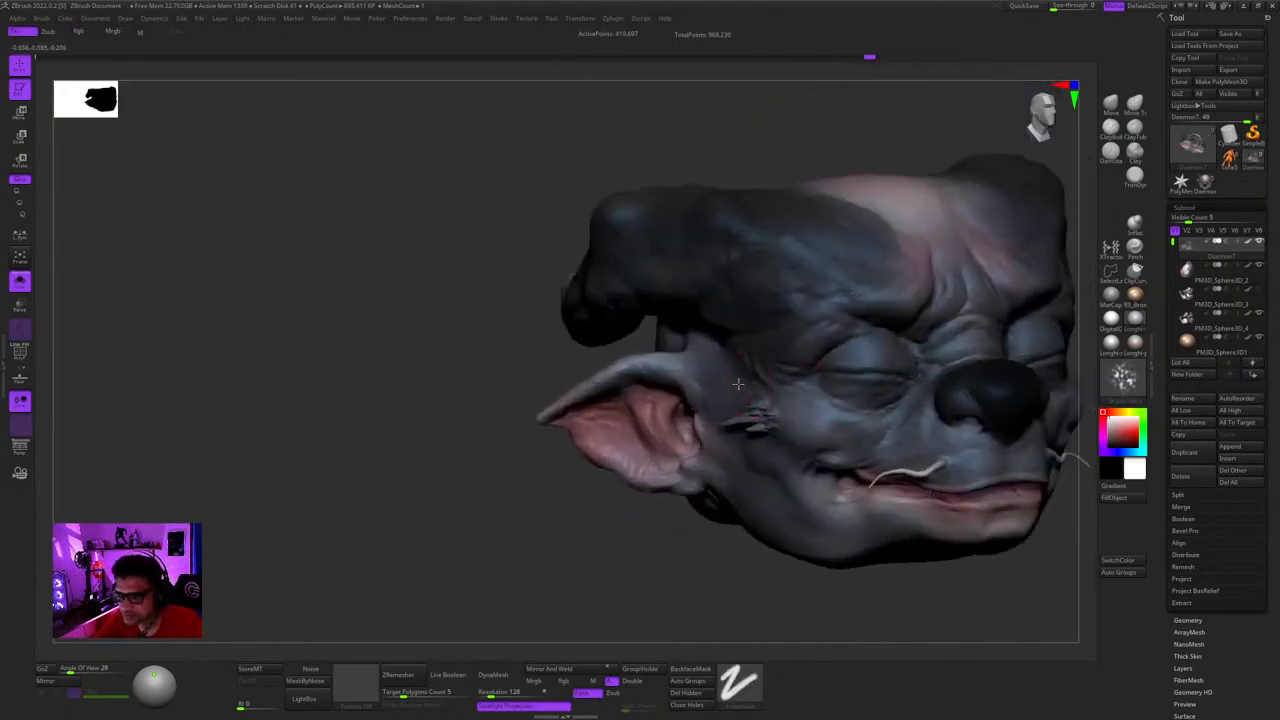
- Try extending the fur spikes up from the temple and across the brow toward the bald forehead
{"action": "right_click_drag", "start_coordinate": [756, 320], "coordinate": [791, 291]}
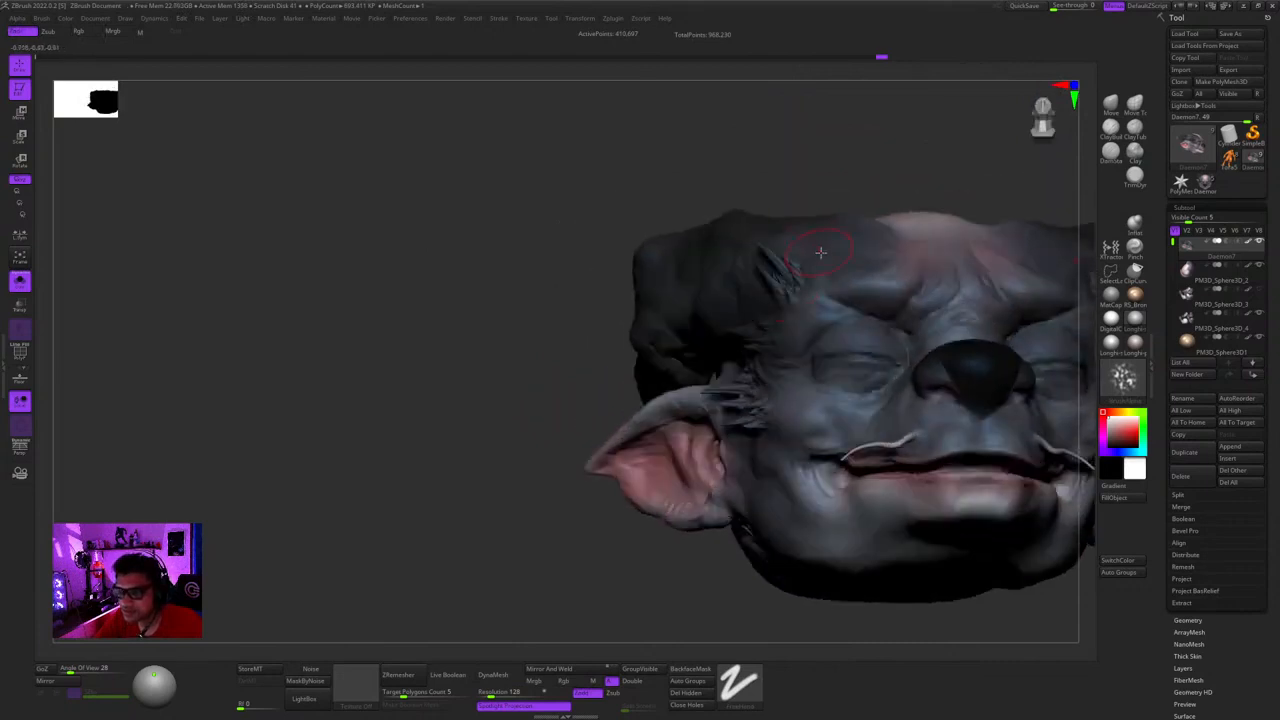
{"action": "mouse_move", "coordinate": [795, 195]}
{"action": "right_mouse_down"}
{"action": "mouse_move", "coordinate": [771, 463]}
{"action": "mouse_move", "coordinate": [751, 537]}
{"action": "mouse_move", "coordinate": [857, 194]}
{"action": "mouse_move", "coordinate": [820, 270]}
{"action": "right_mouse_up"}
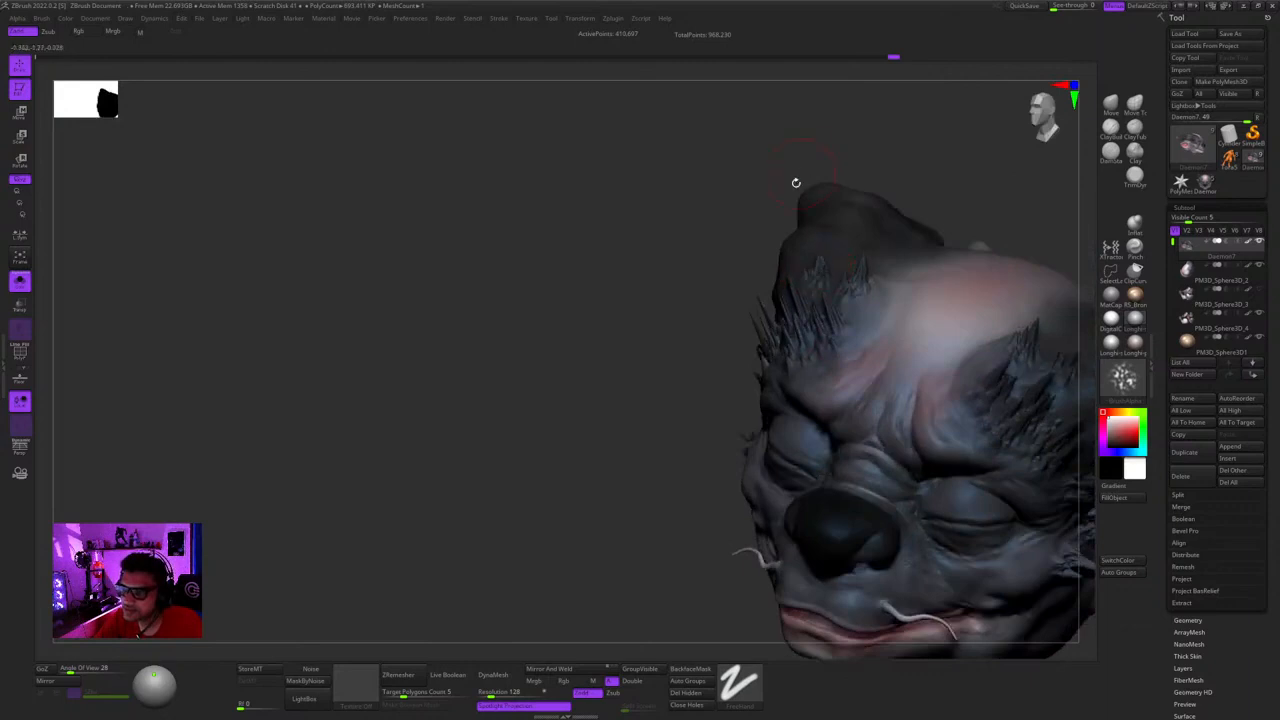
{"action": "mouse_move", "coordinate": [796, 183]}
{"action": "right_mouse_down"}
{"action": "mouse_move", "coordinate": [780, 288]}
{"action": "mouse_move", "coordinate": [797, 280]}
{"action": "mouse_move", "coordinate": [770, 330]}
{"action": "mouse_move", "coordinate": [817, 308]}
{"action": "mouse_move", "coordinate": [802, 309]}
{"action": "mouse_move", "coordinate": [905, 214]}
{"action": "right_mouse_up"}
{"action": "mouse_move", "coordinate": [1007, 370]}
{"action": "right_mouse_down"}
{"action": "mouse_move", "coordinate": [986, 354]}
{"action": "mouse_move", "coordinate": [960, 470]}
{"action": "right_mouse_up"}
{"action": "mouse_move", "coordinate": [850, 280]}
{"action": "right_mouse_down"}
{"action": "mouse_move", "coordinate": [881, 260]}
{"action": "mouse_move", "coordinate": [844, 281]}
{"action": "mouse_move", "coordinate": [848, 322]}
{"action": "mouse_move", "coordinate": [849, 283]}
{"action": "mouse_move", "coordinate": [901, 331]}
{"action": "right_mouse_up"}
{"action": "key", "text": "space"}
{"action": "right_click_drag", "start_coordinate": [894, 235], "coordinate": [837, 282]}
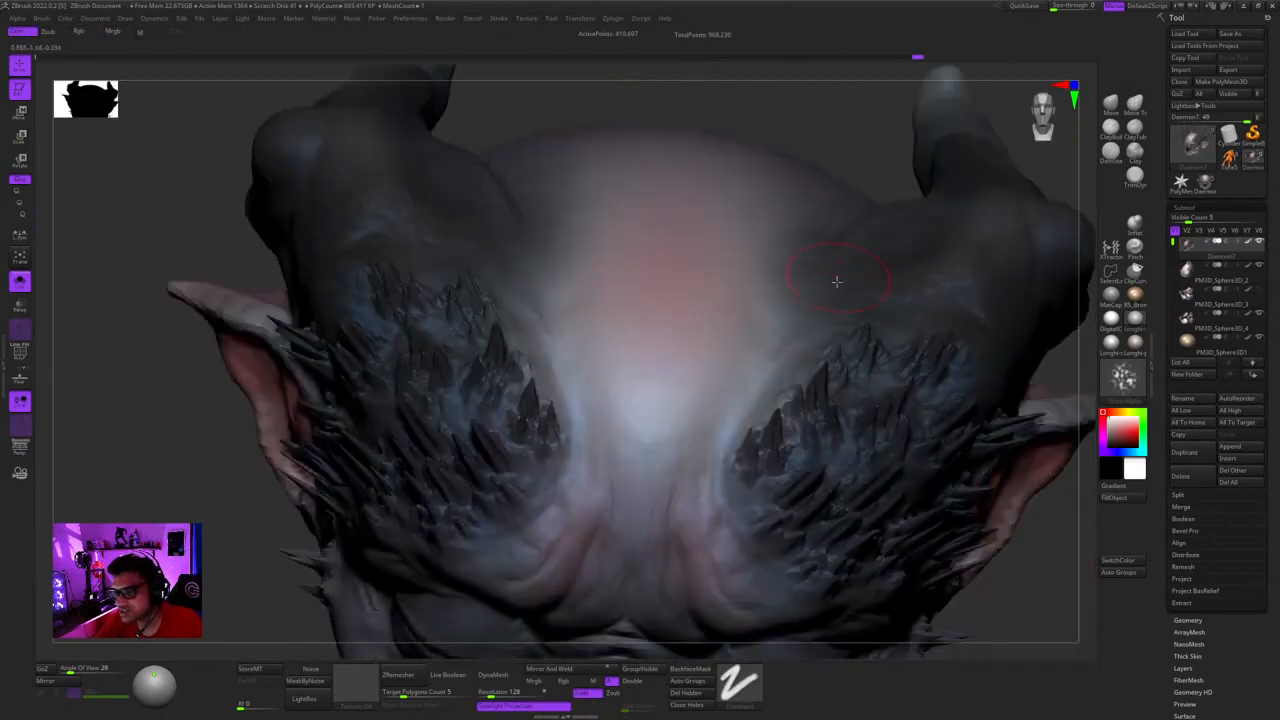
- Try filling the brow and horn base with denser fur spikes, down toward the ear
{"action": "right_click_drag", "start_coordinate": [951, 212], "coordinate": [868, 355], "text": "ctrl"}
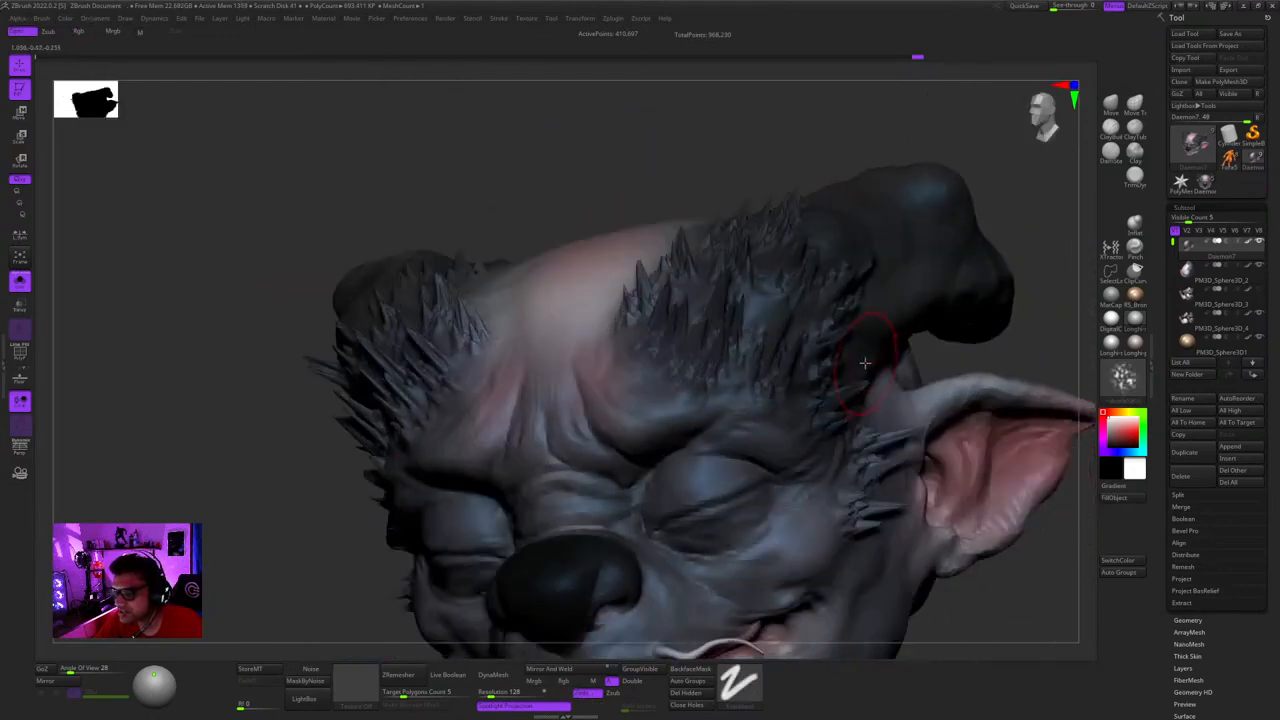
{"action": "left_click_drag", "start_coordinate": [868, 355], "coordinate": [882, 335]}
{"action": "mouse_move", "coordinate": [882, 335]}
{"action": "right_mouse_down"}
{"action": "mouse_move", "coordinate": [901, 319]}
{"action": "mouse_move", "coordinate": [884, 290]}
{"action": "mouse_move", "coordinate": [860, 320]}
{"action": "right_mouse_up"}
{"action": "key", "text": "space"}
{"action": "right_click_drag", "start_coordinate": [904, 251], "coordinate": [925, 190], "text": "ctrl"}
{"action": "mouse_move", "coordinate": [925, 190]}
{"action": "right_mouse_down", "text": "shift"}
{"action": "mouse_move", "coordinate": [937, 249]}
{"action": "mouse_move", "coordinate": [940, 197]}
{"action": "mouse_move", "coordinate": [985, 347]}
{"action": "mouse_move", "coordinate": [846, 334]}
{"action": "mouse_move", "coordinate": [848, 385]}
{"action": "right_mouse_up", "text": "shift"}
{"action": "mouse_move", "coordinate": [848, 385]}
{"action": "right_mouse_down"}
{"action": "mouse_move", "coordinate": [780, 390]}
{"action": "mouse_move", "coordinate": [834, 337]}
{"action": "mouse_move", "coordinate": [852, 410]}
{"action": "right_mouse_up"}
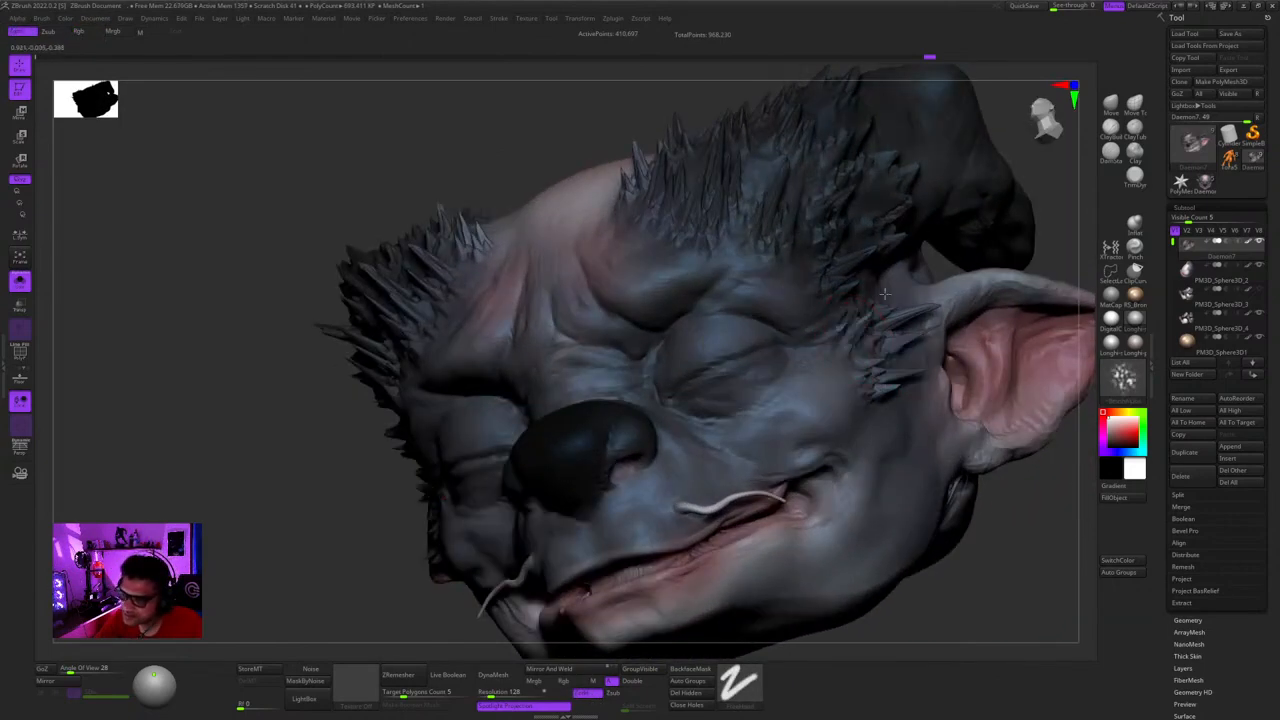
- Try adding more fur spikes along the side of the face, in front of the ear
{"action": "right_click_drag", "start_coordinate": [884, 294], "coordinate": [890, 250], "text": "ctrl"}
{"action": "mouse_move", "coordinate": [890, 250]}
{"action": "right_mouse_down"}
{"action": "mouse_move", "coordinate": [945, 426]}
{"action": "mouse_move", "coordinate": [894, 423]}
{"action": "mouse_move", "coordinate": [920, 418]}
{"action": "right_mouse_up"}
{"action": "right_click_drag", "start_coordinate": [804, 290], "coordinate": [872, 300], "text": "ctrl"}
{"action": "right_click_drag", "start_coordinate": [872, 300], "coordinate": [1030, 402], "text": "shift"}
{"action": "mouse_move", "coordinate": [920, 318]}
{"action": "right_mouse_down", "text": "ctrl"}
{"action": "mouse_move", "coordinate": [864, 349]}
{"action": "mouse_move", "coordinate": [852, 332]}
{"action": "mouse_move", "coordinate": [889, 340]}
{"action": "mouse_move", "coordinate": [948, 251]}
{"action": "mouse_move", "coordinate": [972, 310]}
{"action": "right_mouse_up", "text": "ctrl"}
{"action": "mouse_move", "coordinate": [972, 310]}
{"action": "right_mouse_down"}
{"action": "mouse_move", "coordinate": [993, 319]}
{"action": "mouse_move", "coordinate": [975, 310]}
{"action": "mouse_move", "coordinate": [963, 334]}
{"action": "mouse_move", "coordinate": [888, 352]}
{"action": "right_mouse_up"}
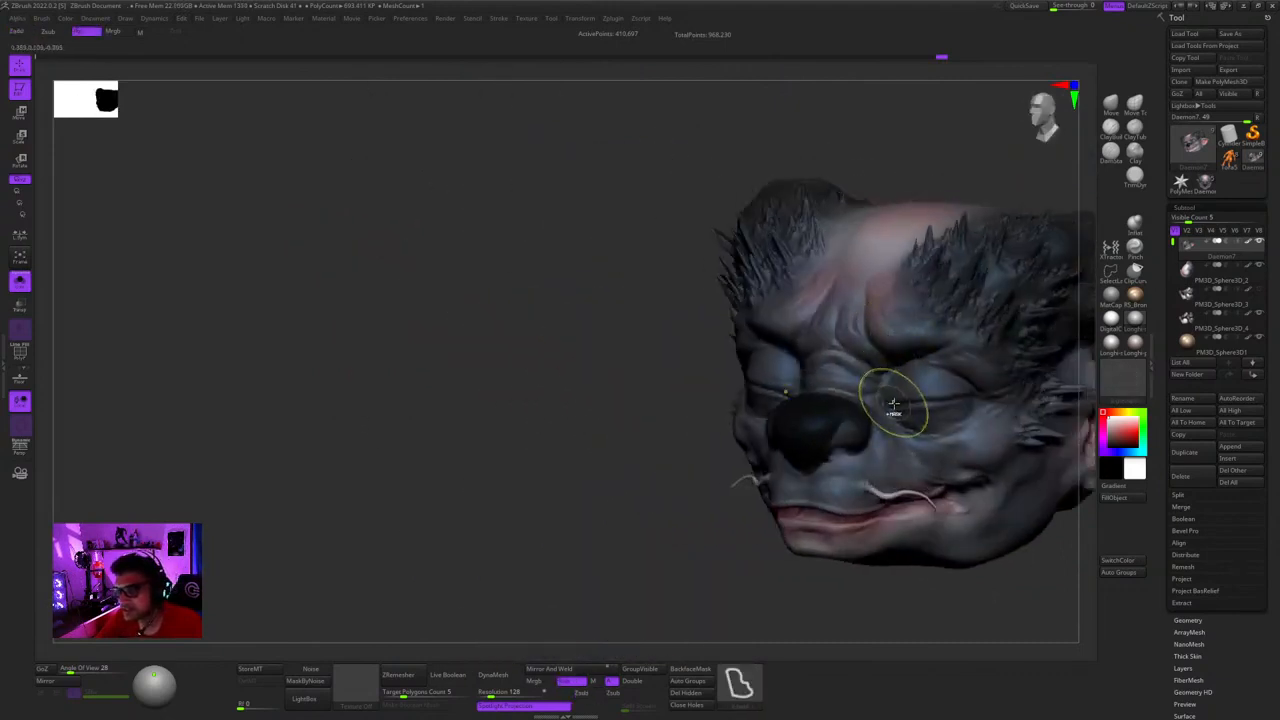
- Undo the fur spikes and check the head's polygroup display
{"action": "mouse_move", "coordinate": [893, 403]}
{"action": "right_mouse_down"}
{"action": "mouse_move", "coordinate": [791, 370]}
{"action": "mouse_move", "coordinate": [846, 378]}
{"action": "mouse_move", "coordinate": [977, 249]}
{"action": "right_mouse_up"}
{"action": "key", "text": "shift+f"}
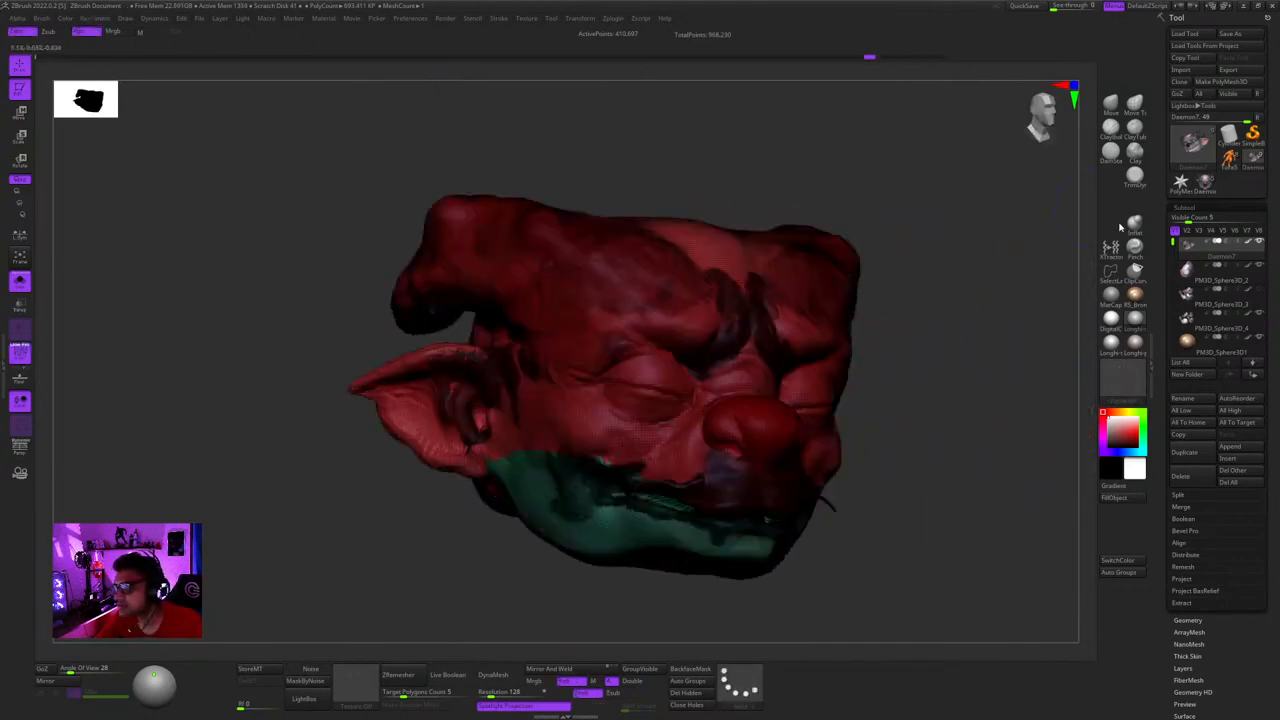
{"action": "key", "text": "shift+f"}
- Build up the brow ridge and the creases above the closed eye with the ClayBuildup brush
{"action": "left_click", "coordinate": [1110, 137]}
{"action": "mouse_move", "coordinate": [837, 272]}
{"action": "right_mouse_down"}
{"action": "mouse_move", "coordinate": [890, 252]}
{"action": "mouse_move", "coordinate": [782, 386]}
{"action": "mouse_move", "coordinate": [839, 270]}
{"action": "mouse_move", "coordinate": [777, 266]}
{"action": "mouse_move", "coordinate": [800, 345]}
{"action": "mouse_move", "coordinate": [886, 329]}
{"action": "mouse_move", "coordinate": [872, 298]}
{"action": "mouse_move", "coordinate": [901, 265]}
{"action": "right_mouse_up"}
{"action": "right_click", "coordinate": [782, 386]}
{"action": "right_click_drag", "start_coordinate": [879, 321], "coordinate": [873, 346]}
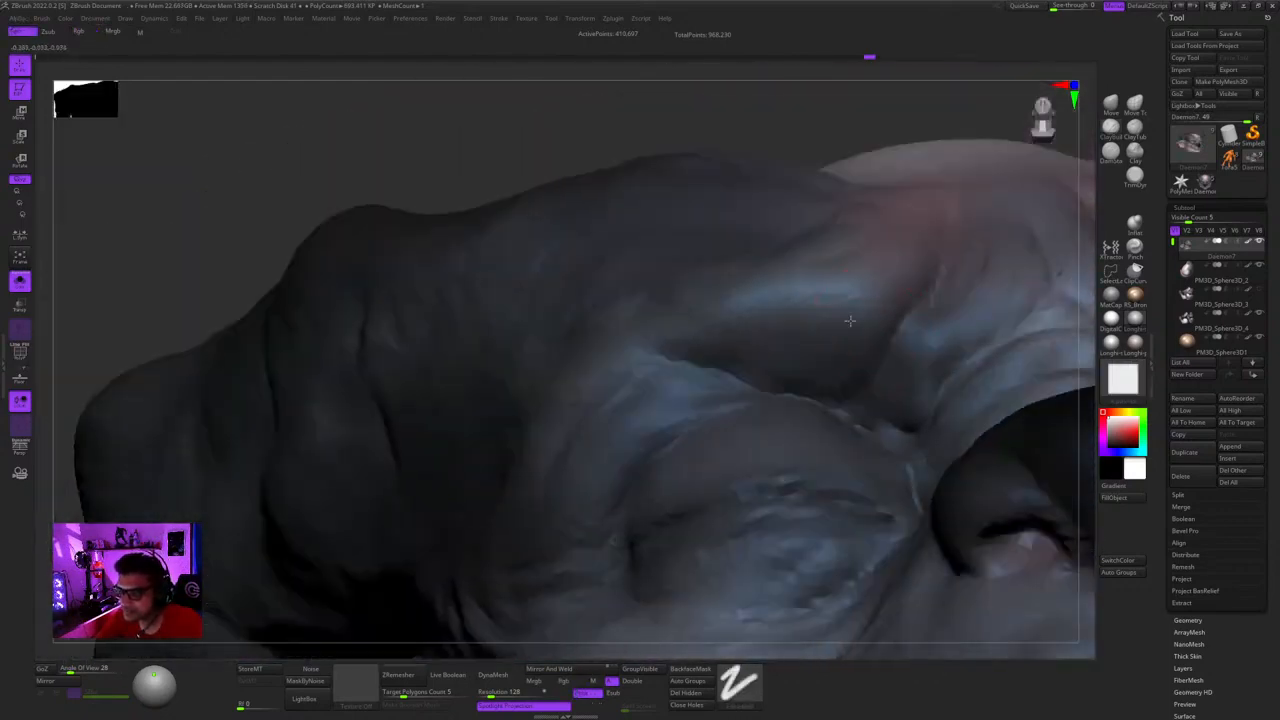
{"action": "mouse_move", "coordinate": [856, 391]}
{"action": "right_mouse_down"}
{"action": "mouse_move", "coordinate": [884, 331]}
{"action": "mouse_move", "coordinate": [875, 354]}
{"action": "mouse_move", "coordinate": [951, 321]}
{"action": "right_mouse_up"}
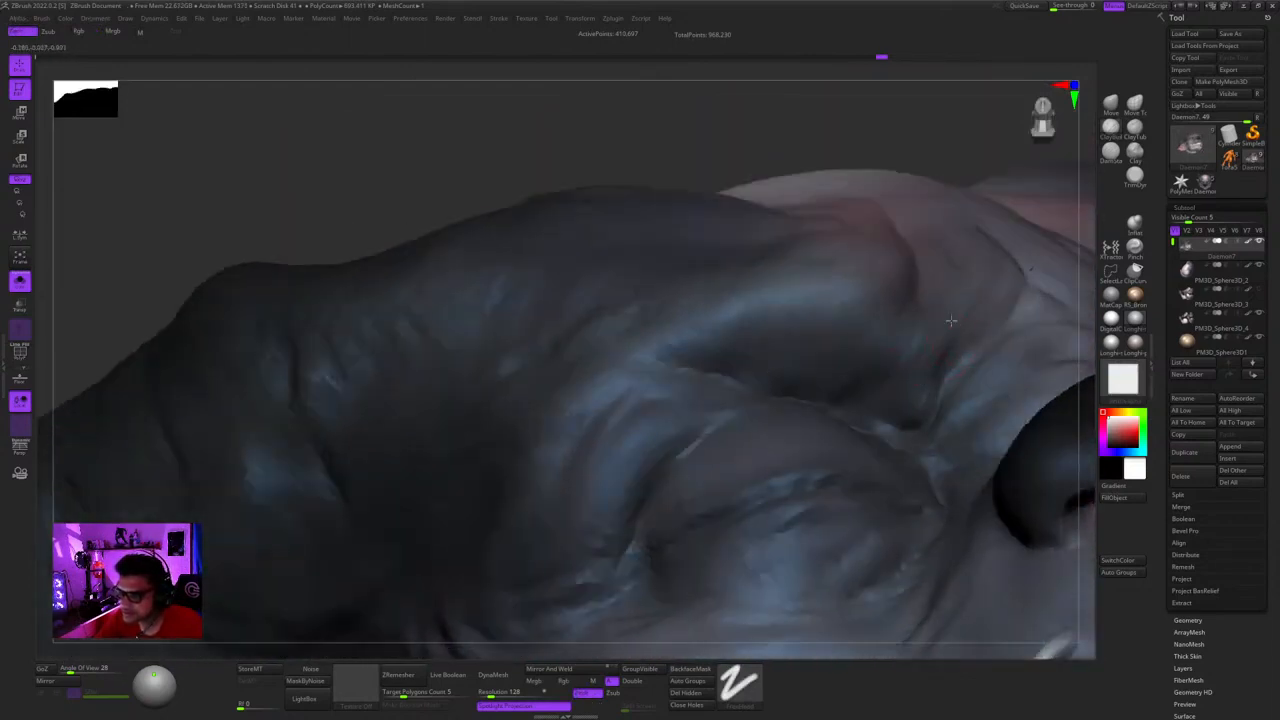
{"action": "mouse_move", "coordinate": [922, 410]}
{"action": "right_mouse_down"}
{"action": "mouse_move", "coordinate": [886, 440]}
{"action": "mouse_move", "coordinate": [935, 346]}
{"action": "mouse_move", "coordinate": [877, 394]}
{"action": "right_mouse_up"}
{"action": "mouse_move", "coordinate": [850, 448]}
{"action": "right_mouse_down"}
{"action": "mouse_move", "coordinate": [906, 356]}
{"action": "mouse_move", "coordinate": [929, 345]}
{"action": "right_mouse_up"}
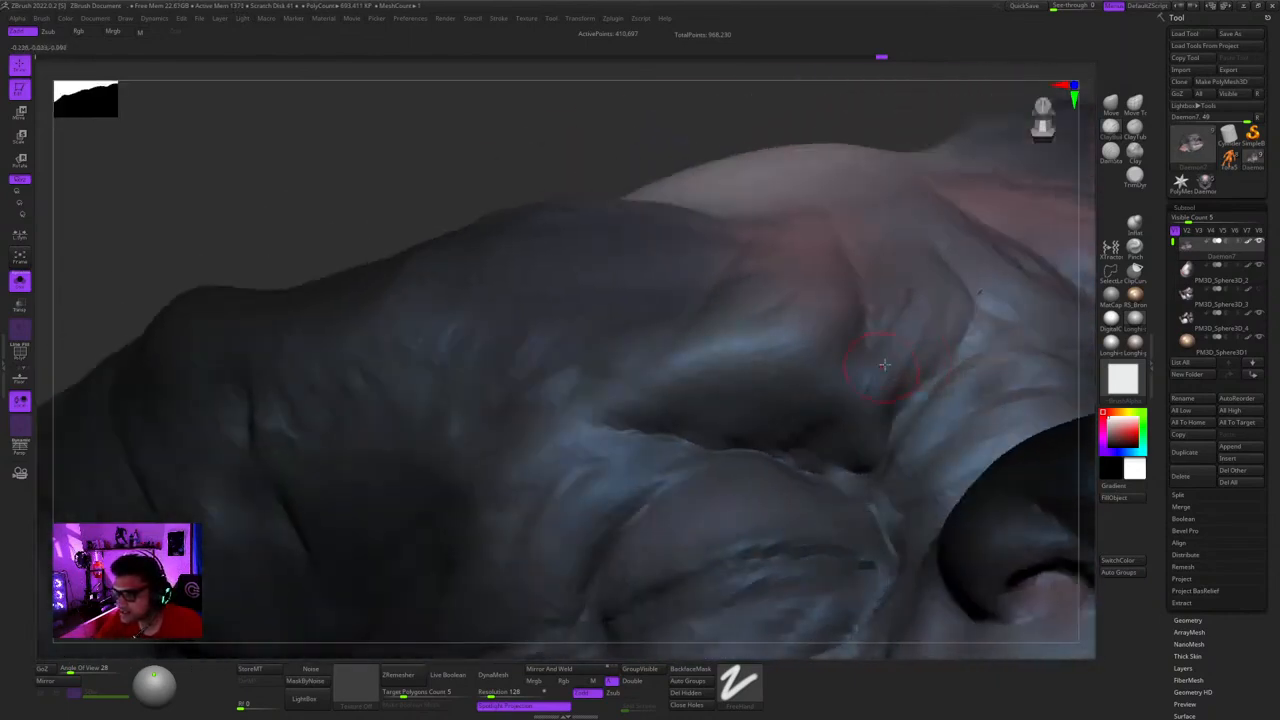
- Sculpt vertical frown folds between the brows, running from the forehead down to the nose bridge
{"action": "left_click_drag", "start_coordinate": [886, 382], "coordinate": [872, 448]}
{"action": "right_click_drag", "start_coordinate": [968, 330], "coordinate": [931, 346]}
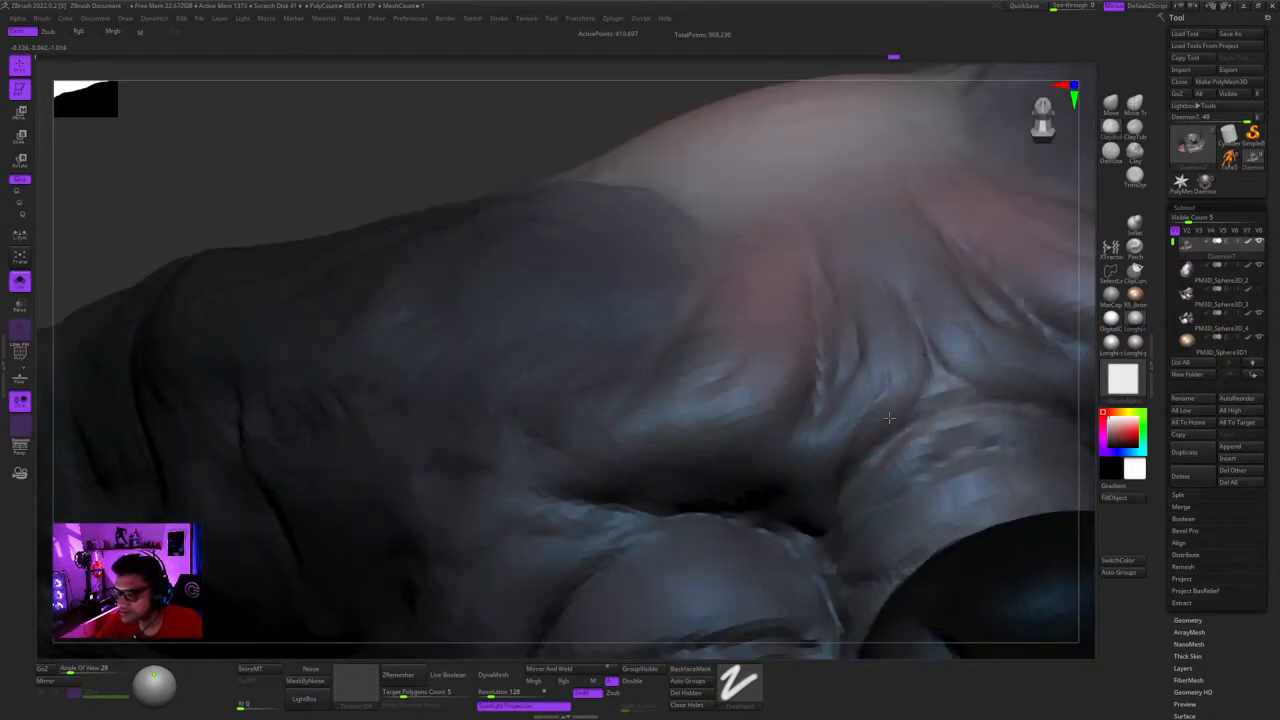
{"action": "mouse_move", "coordinate": [886, 400]}
{"action": "right_mouse_down"}
{"action": "mouse_move", "coordinate": [864, 330]}
{"action": "mouse_move", "coordinate": [840, 366]}
{"action": "mouse_move", "coordinate": [880, 377]}
{"action": "mouse_move", "coordinate": [827, 313]}
{"action": "right_mouse_up"}
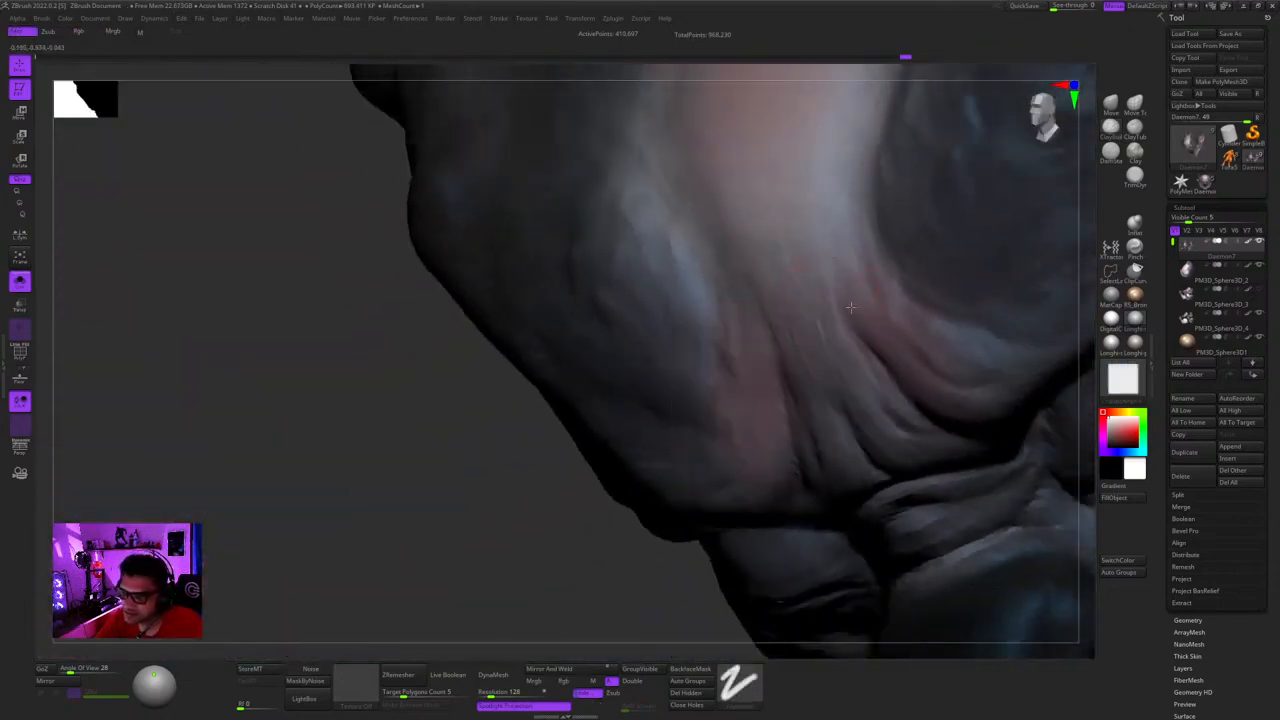
{"action": "mouse_move", "coordinate": [860, 396]}
{"action": "right_mouse_down"}
{"action": "mouse_move", "coordinate": [836, 338]}
{"action": "mouse_move", "coordinate": [826, 344]}
{"action": "mouse_move", "coordinate": [832, 325]}
{"action": "right_mouse_up"}
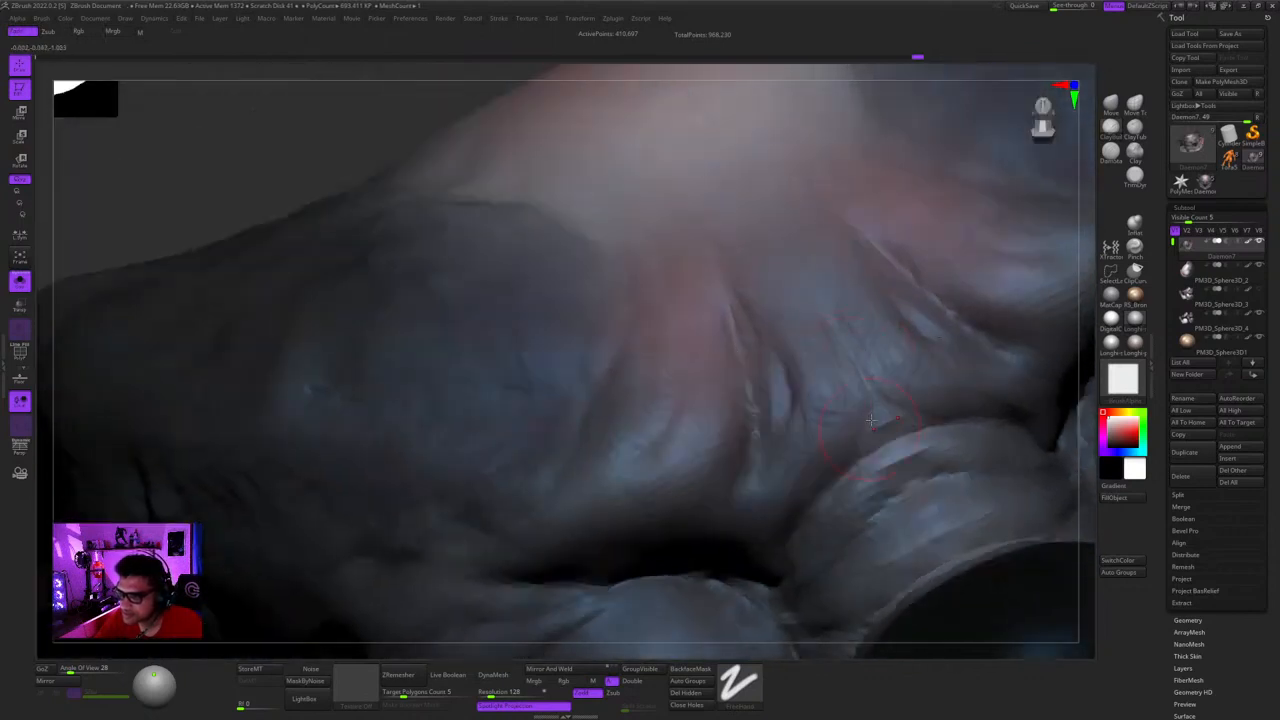
- Refine the frown folds where they meet the inner brow and the root of the nose
{"action": "right_click_drag", "start_coordinate": [834, 471], "coordinate": [789, 316]}
{"action": "right_click_drag", "start_coordinate": [889, 380], "coordinate": [802, 404]}
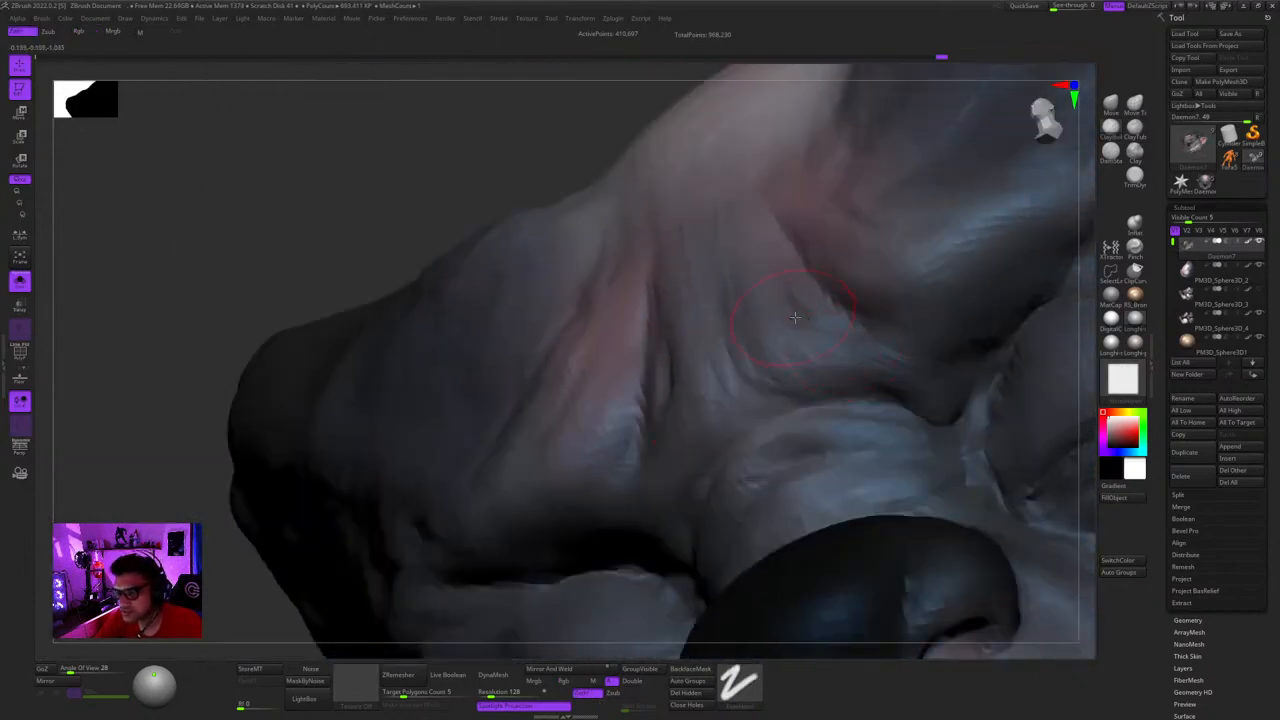
{"action": "right_click_drag", "start_coordinate": [795, 318], "coordinate": [784, 391]}
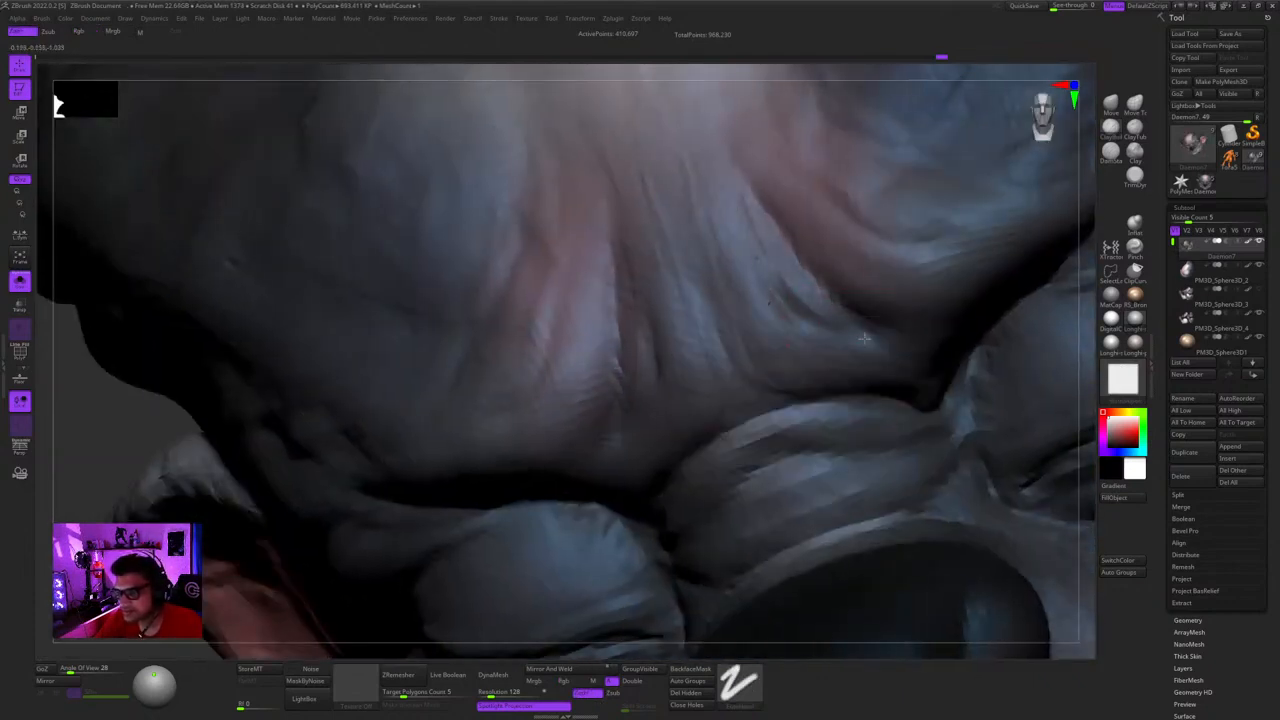
{"action": "mouse_move", "coordinate": [864, 338]}
{"action": "right_mouse_down"}
{"action": "mouse_move", "coordinate": [824, 320]}
{"action": "mouse_move", "coordinate": [821, 341]}
{"action": "mouse_move", "coordinate": [851, 284]}
{"action": "mouse_move", "coordinate": [856, 425]}
{"action": "mouse_move", "coordinate": [790, 380]}
{"action": "mouse_move", "coordinate": [849, 272]}
{"action": "mouse_move", "coordinate": [871, 306]}
{"action": "mouse_move", "coordinate": [860, 300]}
{"action": "right_mouse_up"}
{"action": "key", "text": "f"}
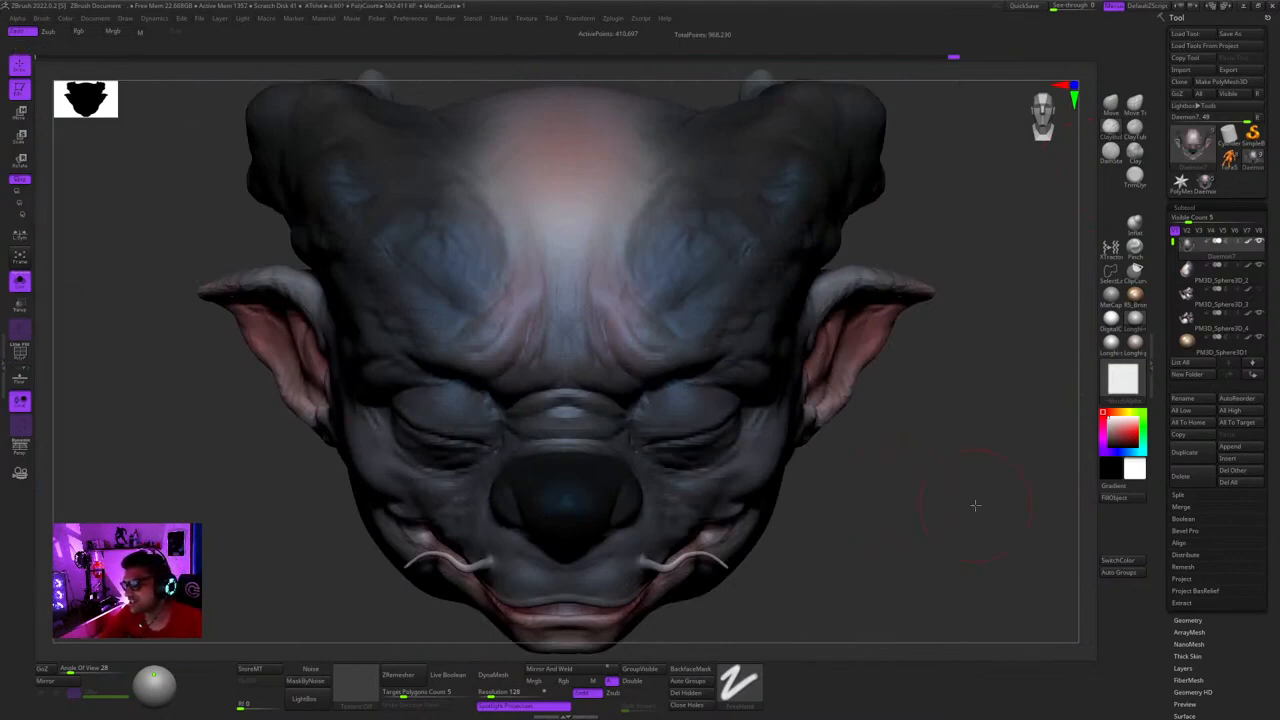
{"action": "key", "text": "f"}
{"action": "key", "text": "shift+f"}
{"action": "key", "text": "shift+f"}
{"action": "key", "text": "f"}
- Sculpt skin creases beside the nose and around the inner eye corner with the ClayBuildup brush
{"action": "mouse_move", "coordinate": [726, 375]}
{"action": "right_mouse_down"}
{"action": "mouse_move", "coordinate": [712, 399]}
{"action": "mouse_move", "coordinate": [695, 392]}
{"action": "mouse_move", "coordinate": [717, 358]}
{"action": "mouse_move", "coordinate": [757, 354]}
{"action": "mouse_move", "coordinate": [730, 370]}
{"action": "mouse_move", "coordinate": [814, 309]}
{"action": "mouse_move", "coordinate": [858, 351]}
{"action": "mouse_move", "coordinate": [794, 349]}
{"action": "mouse_move", "coordinate": [786, 329]}
{"action": "mouse_move", "coordinate": [772, 334]}
{"action": "mouse_move", "coordinate": [844, 314]}
{"action": "right_mouse_up"}
{"action": "key", "text": "b"}
{"action": "key", "text": "c"}
{"action": "key", "text": "b"}
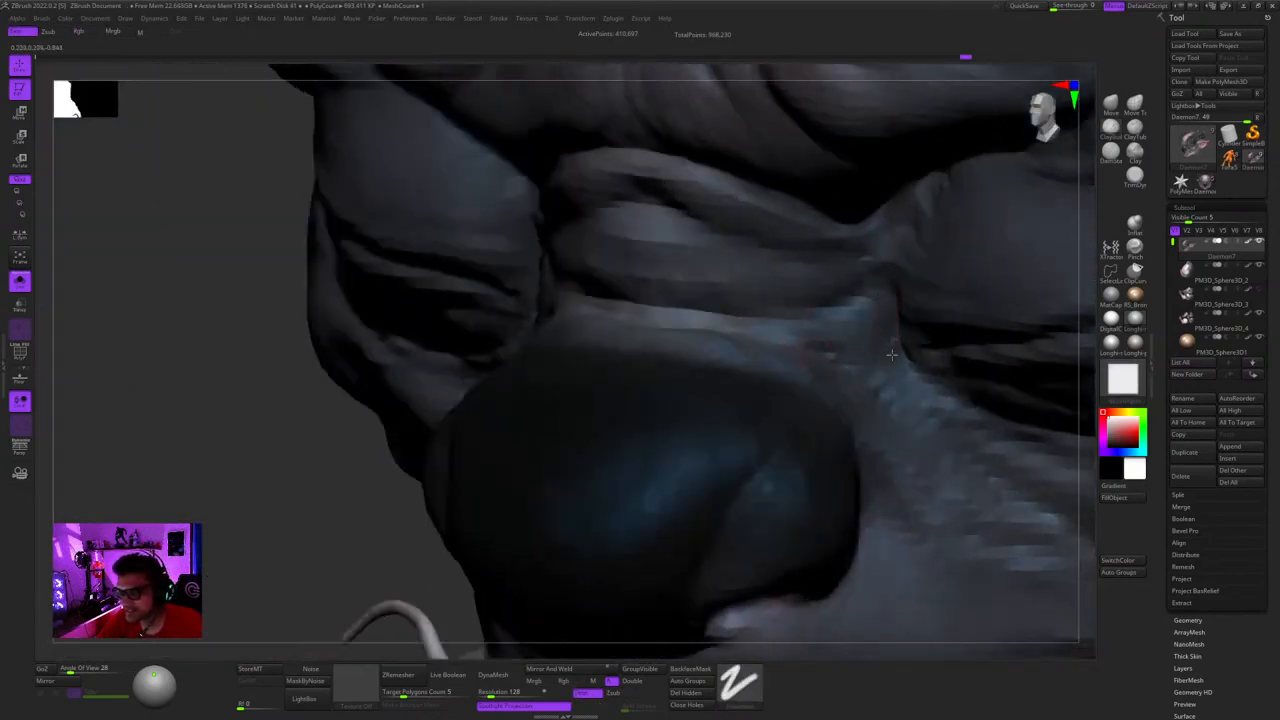
{"action": "right_click_drag", "start_coordinate": [891, 354], "coordinate": [840, 335]}
{"action": "right_click_drag", "start_coordinate": [888, 390], "coordinate": [868, 386]}
{"action": "right_click", "coordinate": [868, 386]}
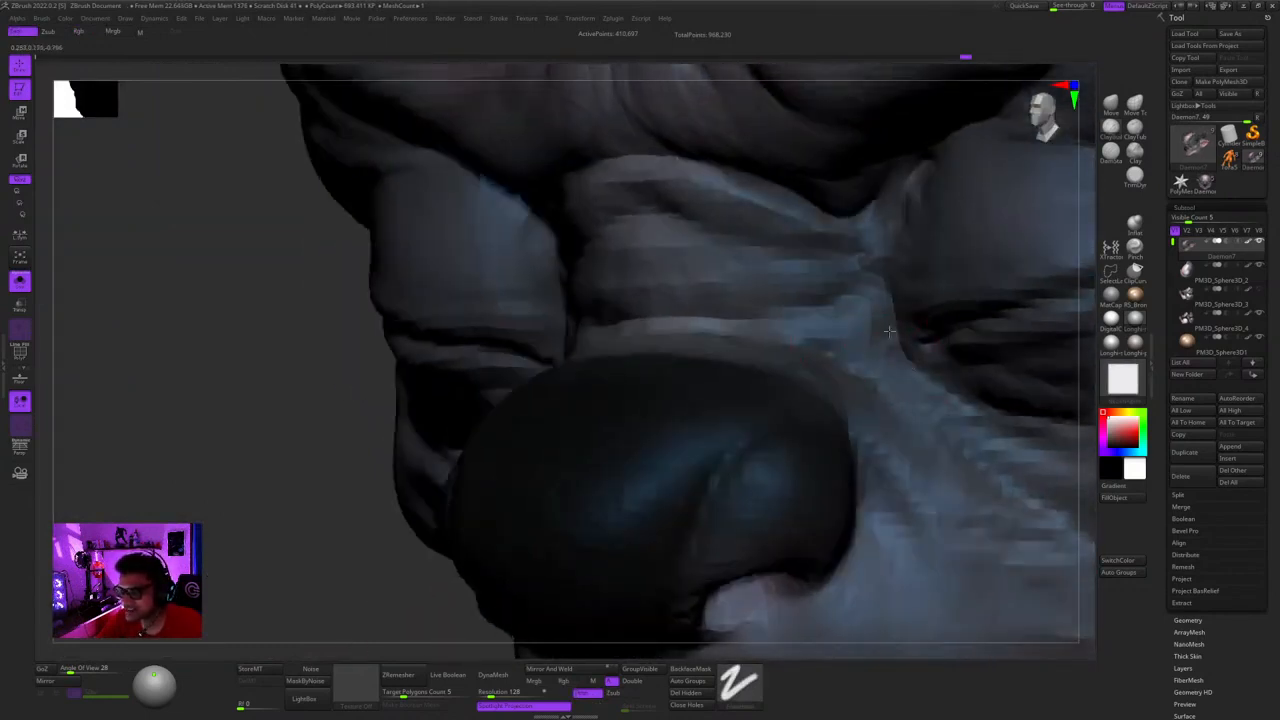
{"action": "mouse_move", "coordinate": [875, 332]}
{"action": "right_mouse_down", "text": "ctrl"}
{"action": "mouse_move", "coordinate": [881, 384]}
{"action": "mouse_move", "coordinate": [900, 380]}
{"action": "mouse_move", "coordinate": [868, 362]}
{"action": "mouse_move", "coordinate": [775, 355]}
{"action": "mouse_move", "coordinate": [804, 264]}
{"action": "mouse_move", "coordinate": [814, 306]}
{"action": "mouse_move", "coordinate": [880, 325]}
{"action": "mouse_move", "coordinate": [749, 292]}
{"action": "mouse_move", "coordinate": [789, 377]}
{"action": "right_mouse_up", "text": "ctrl"}
{"action": "right_click", "coordinate": [772, 355]}
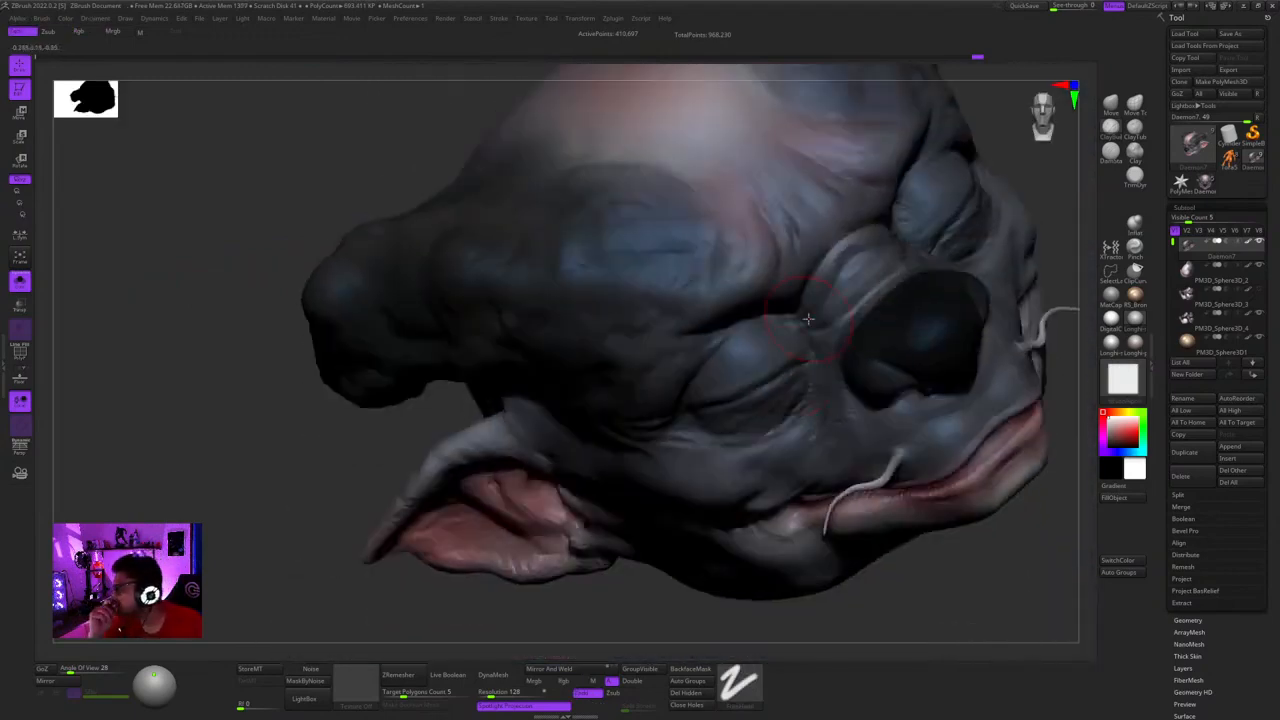
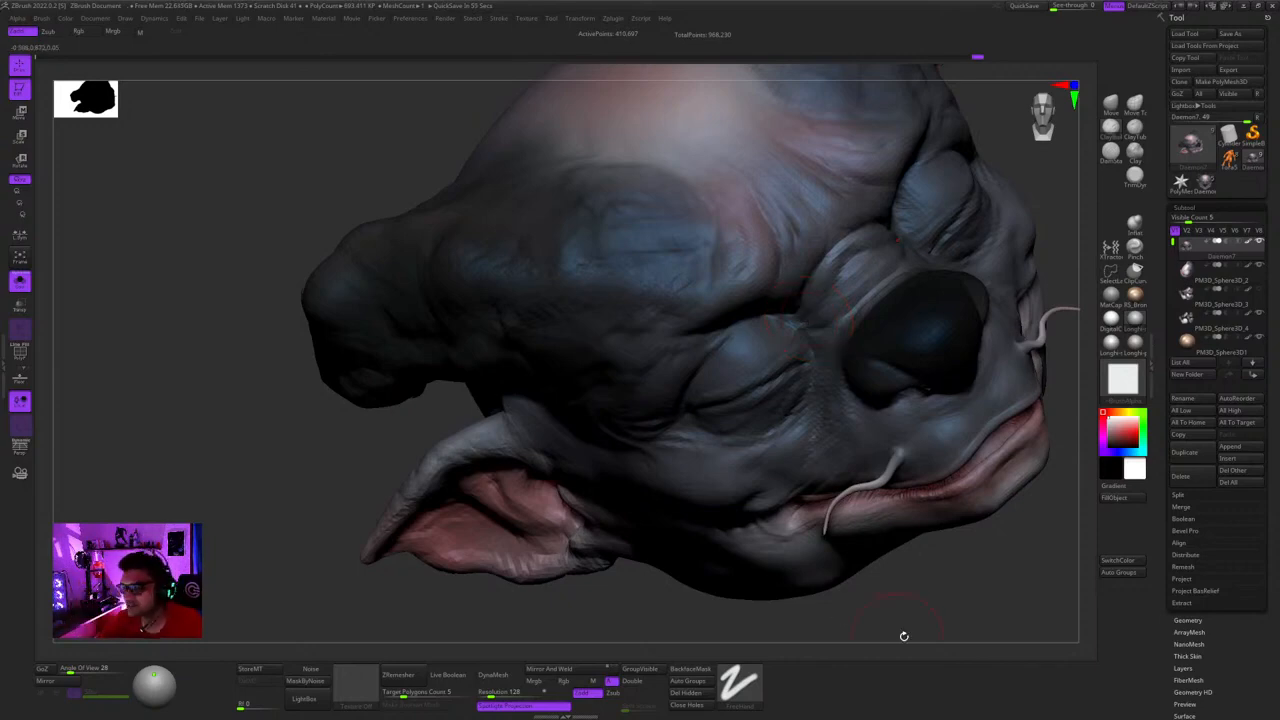
- Add skin folds across the brows and along the edges of the bald forehead
{"action": "right_click_drag", "start_coordinate": [904, 636], "coordinate": [770, 290]}
{"action": "right_click_drag", "start_coordinate": [770, 290], "coordinate": [835, 310], "text": "ctrl"}
{"action": "mouse_move", "coordinate": [835, 310]}
{"action": "right_mouse_down", "text": "ctrl"}
{"action": "mouse_move", "coordinate": [791, 363]}
{"action": "mouse_move", "coordinate": [782, 250]}
{"action": "mouse_move", "coordinate": [800, 372]}
{"action": "right_mouse_up", "text": "ctrl"}
{"action": "mouse_move", "coordinate": [806, 305]}
{"action": "right_mouse_down"}
{"action": "mouse_move", "coordinate": [794, 380]}
{"action": "mouse_move", "coordinate": [805, 354]}
{"action": "mouse_move", "coordinate": [782, 291]}
{"action": "right_mouse_up"}
{"action": "mouse_move", "coordinate": [750, 360]}
{"action": "right_mouse_down"}
{"action": "mouse_move", "coordinate": [677, 346]}
{"action": "mouse_move", "coordinate": [738, 273]}
{"action": "right_mouse_up"}
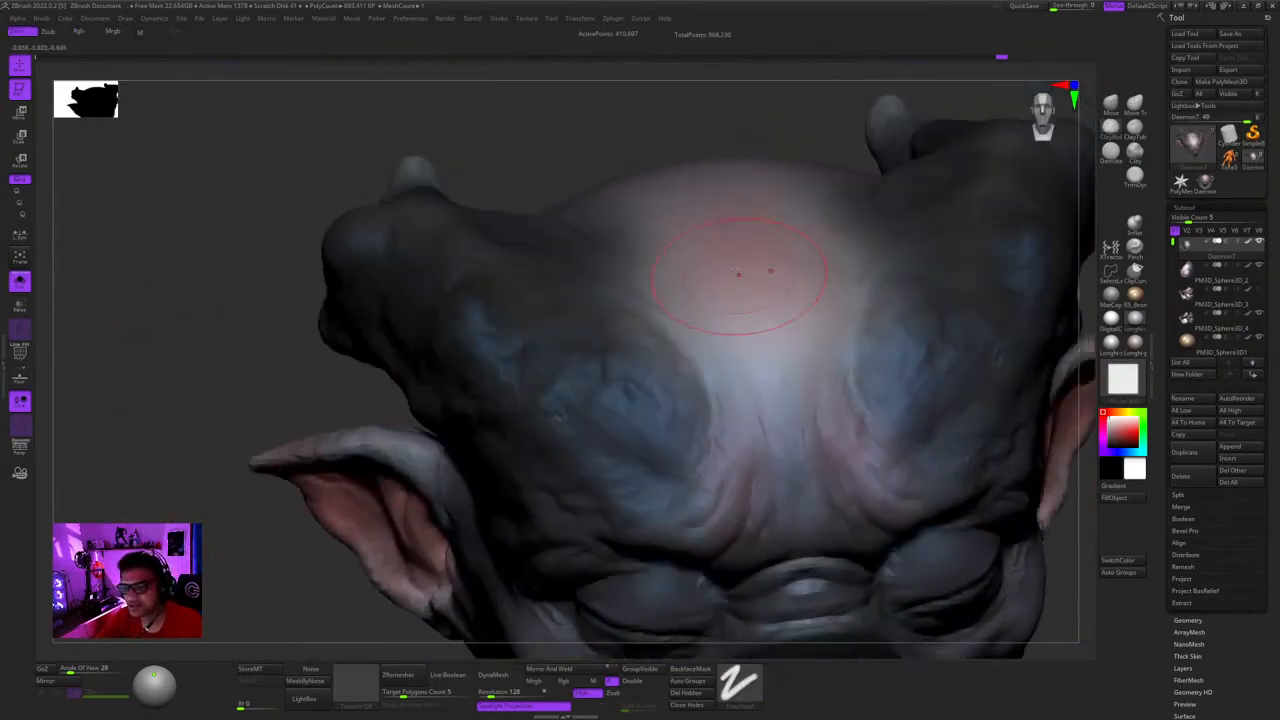
{"action": "right_click_drag", "start_coordinate": [754, 344], "coordinate": [733, 394]}
{"action": "mouse_move", "coordinate": [689, 277]}
{"action": "right_mouse_down"}
{"action": "mouse_move", "coordinate": [793, 355]}
{"action": "mouse_move", "coordinate": [736, 340]}
{"action": "mouse_move", "coordinate": [707, 306]}
{"action": "mouse_move", "coordinate": [667, 386]}
{"action": "mouse_move", "coordinate": [688, 335]}
{"action": "right_mouse_up"}
- Build up irregular ridges along the horn base, where it meets the smooth scalp
{"action": "right_click_drag", "start_coordinate": [756, 409], "coordinate": [753, 363]}
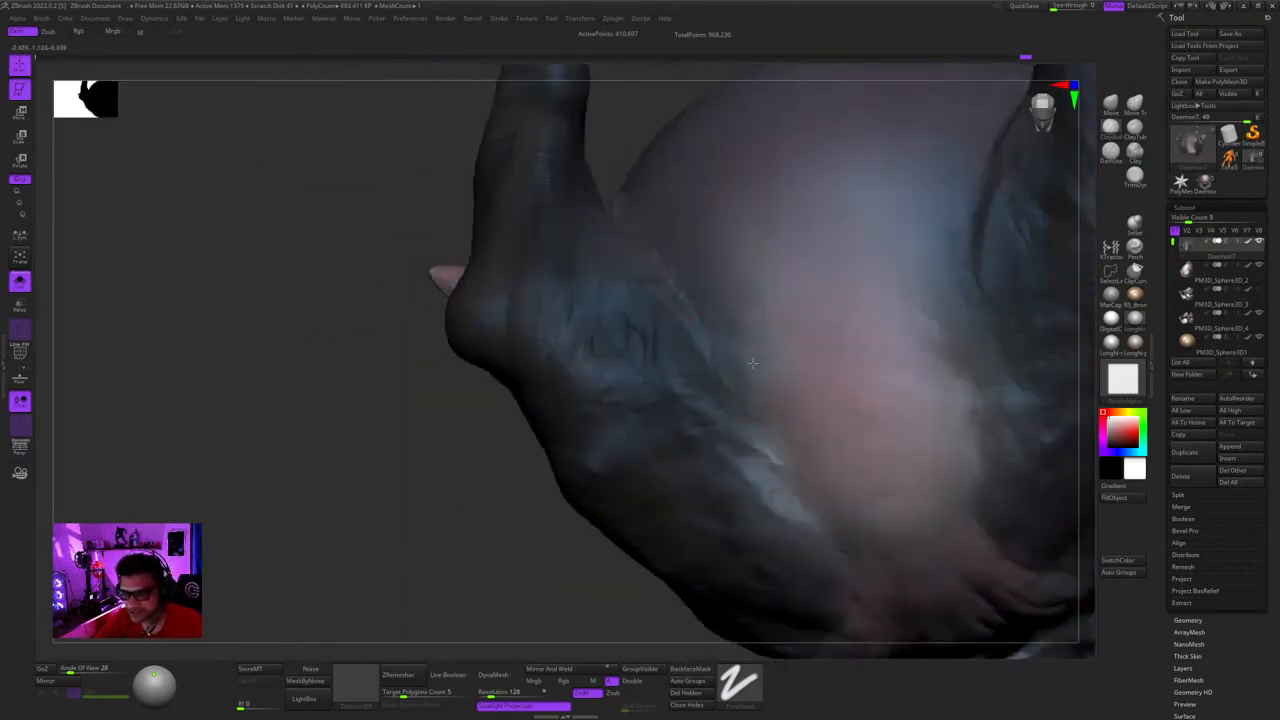
{"action": "right_click_drag", "start_coordinate": [765, 430], "coordinate": [773, 398]}
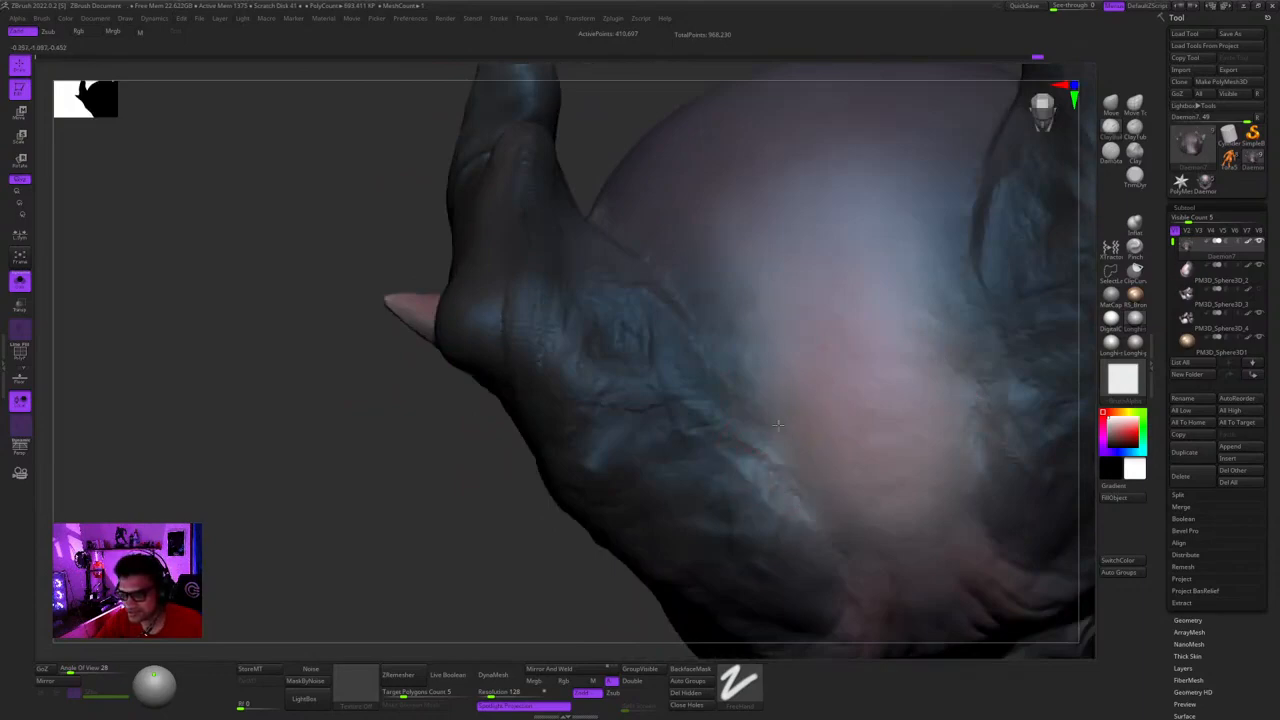
{"action": "right_click_drag", "start_coordinate": [808, 413], "coordinate": [805, 465]}
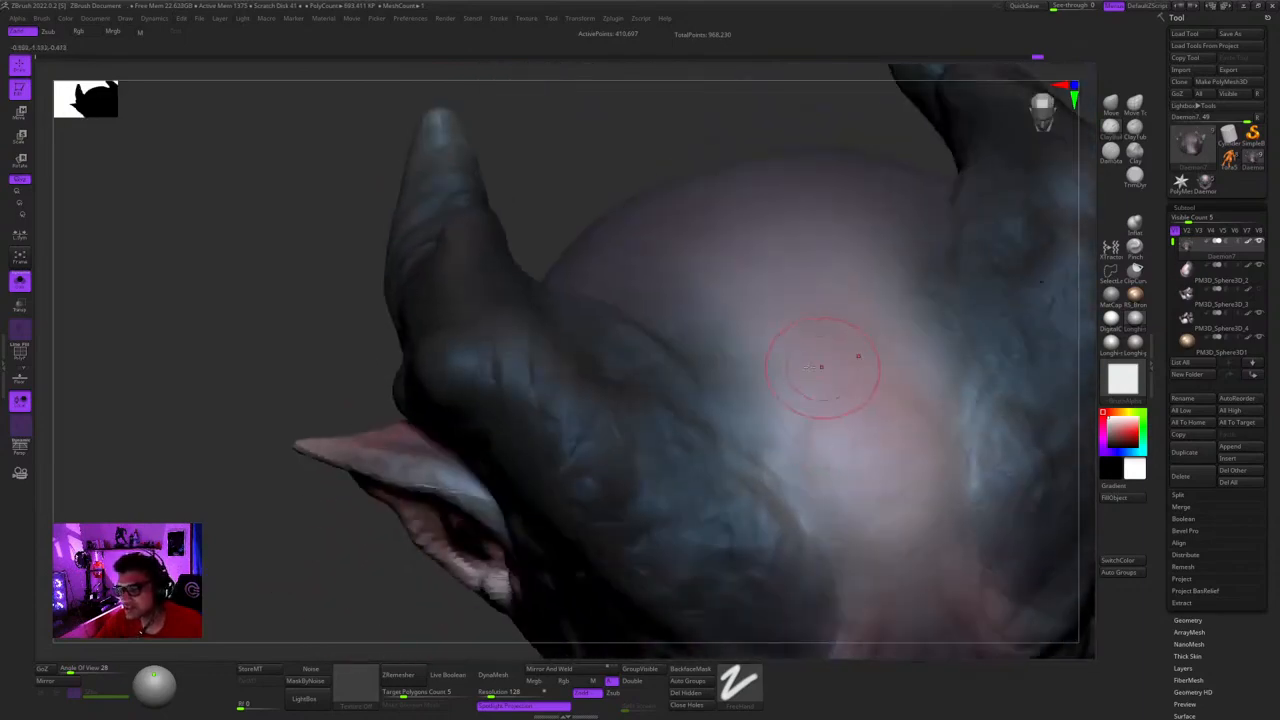
{"action": "right_click_drag", "start_coordinate": [821, 367], "coordinate": [651, 312]}
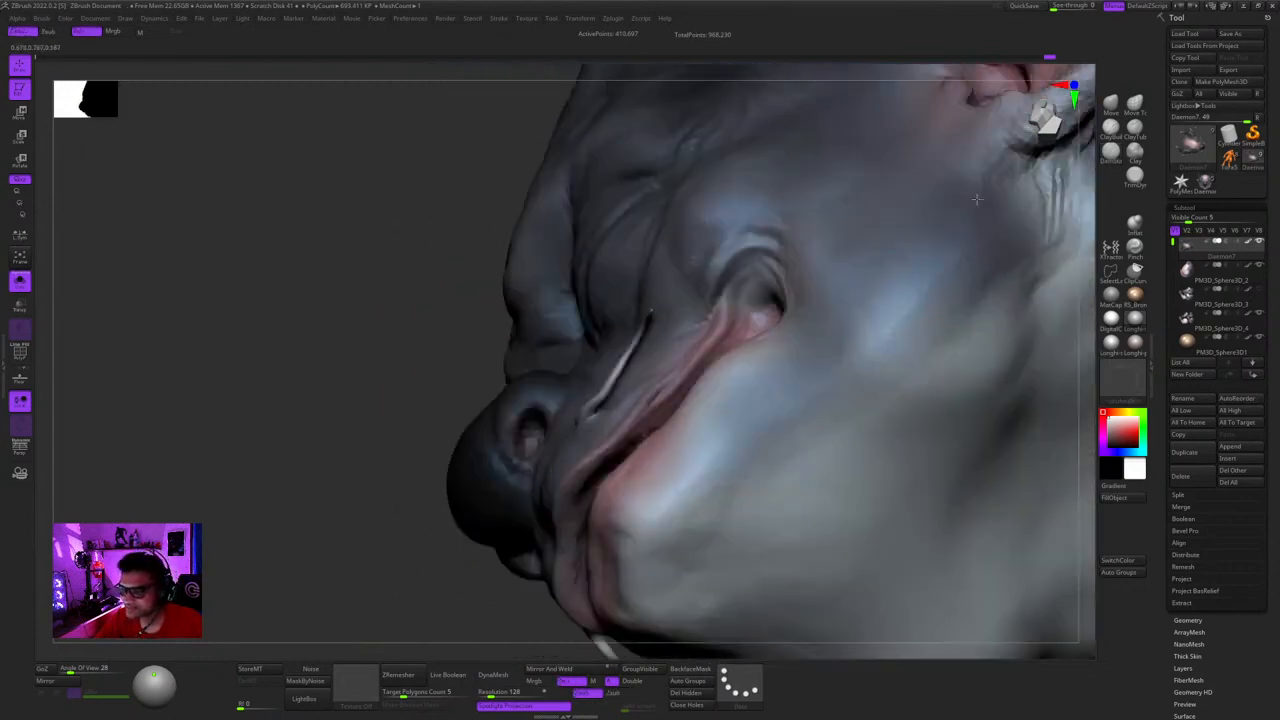
- Display the head without its paint colours, adjust the Smooth brush and smooth the skin beside the nostril above the whisker
{"action": "right_click_drag", "start_coordinate": [783, 455], "coordinate": [833, 325]}
{"action": "mouse_move", "coordinate": [835, 386]}
{"action": "right_mouse_down"}
{"action": "mouse_move", "coordinate": [980, 300]}
{"action": "mouse_move", "coordinate": [846, 383]}
{"action": "mouse_move", "coordinate": [842, 373]}
{"action": "right_mouse_up"}
{"action": "key", "text": "space"}
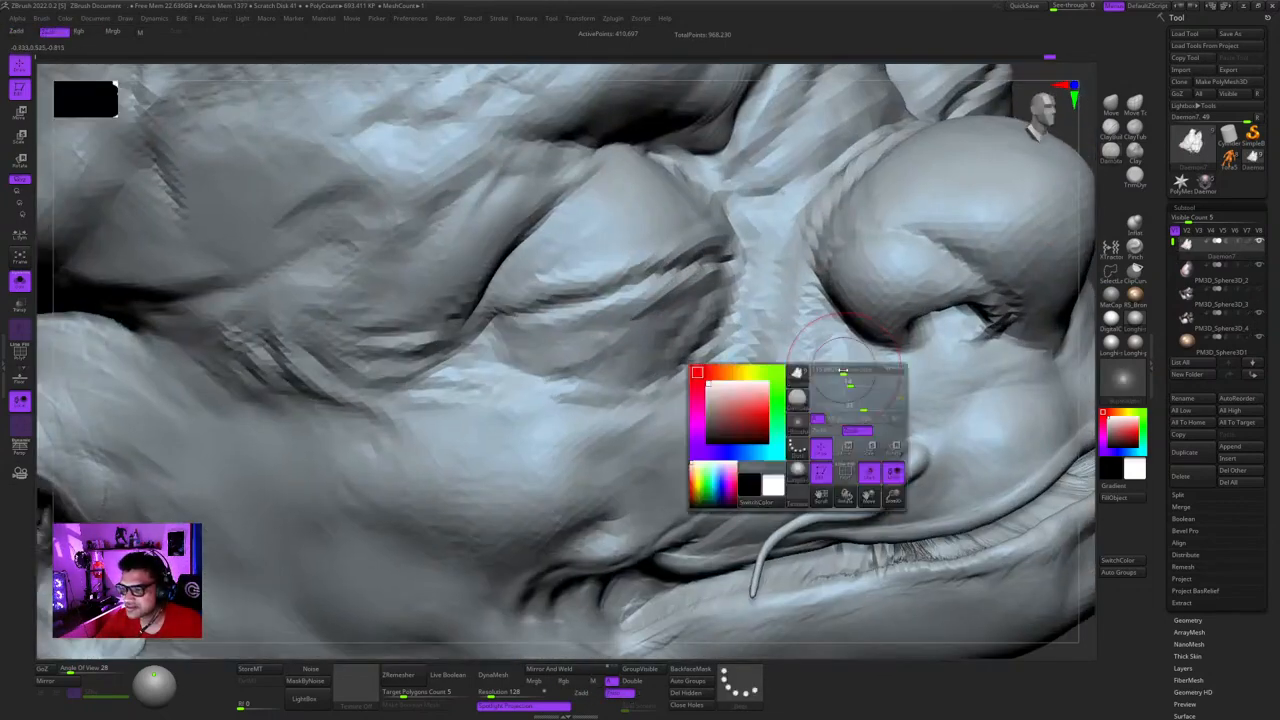
{"action": "left_click_drag", "start_coordinate": [871, 380], "coordinate": [922, 390], "text": "shift"}
{"action": "mouse_move", "coordinate": [922, 390]}
{"action": "right_mouse_down"}
{"action": "mouse_move", "coordinate": [838, 332]}
{"action": "mouse_move", "coordinate": [818, 386]}
{"action": "right_mouse_up"}
{"action": "key", "text": "space"}
{"action": "left_click_drag", "start_coordinate": [776, 345], "coordinate": [771, 337], "text": "shift"}
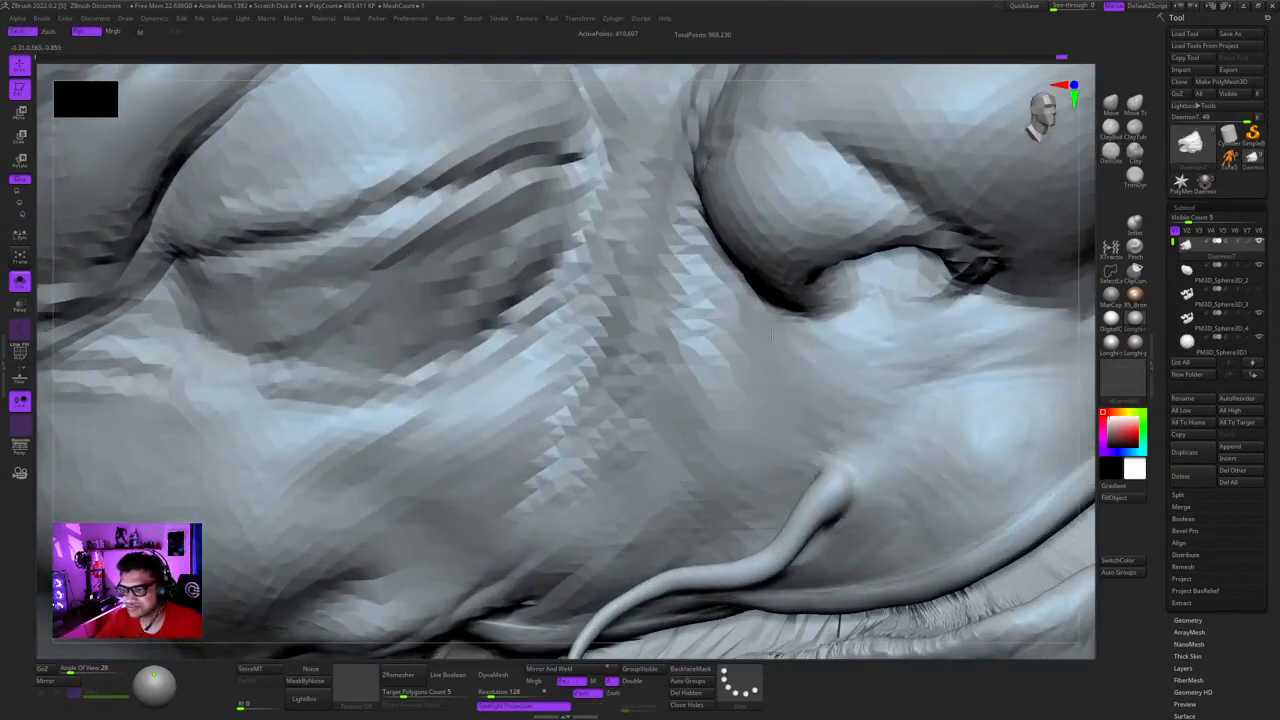
{"action": "mouse_move", "coordinate": [914, 345]}
{"action": "right_mouse_down"}
{"action": "mouse_move", "coordinate": [777, 400]}
{"action": "mouse_move", "coordinate": [767, 346]}
{"action": "right_mouse_up"}
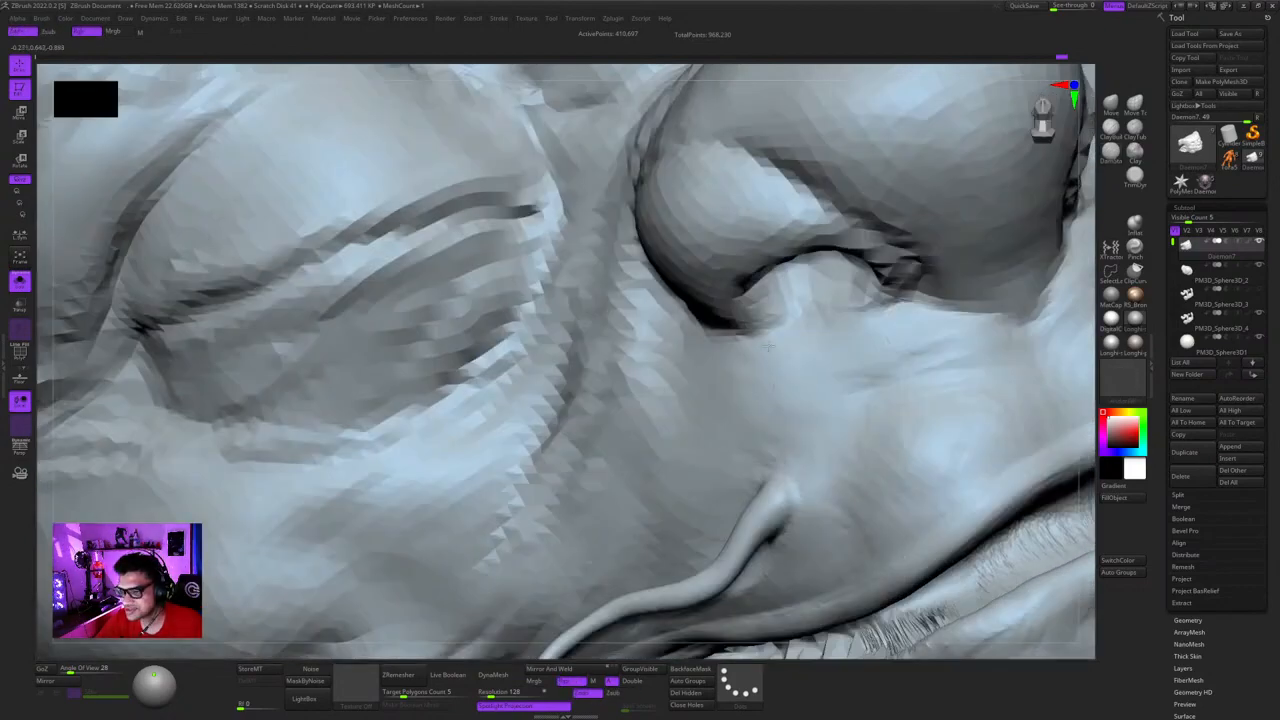
- Sculpt subtle folds on the muzzle below the nostril and around the whisker root with the ClayBuildup brush
{"action": "left_click", "coordinate": [1110, 131]}
{"action": "mouse_move", "coordinate": [800, 400]}
{"action": "right_mouse_down"}
{"action": "mouse_move", "coordinate": [690, 410]}
{"action": "mouse_move", "coordinate": [700, 414]}
{"action": "right_mouse_up"}
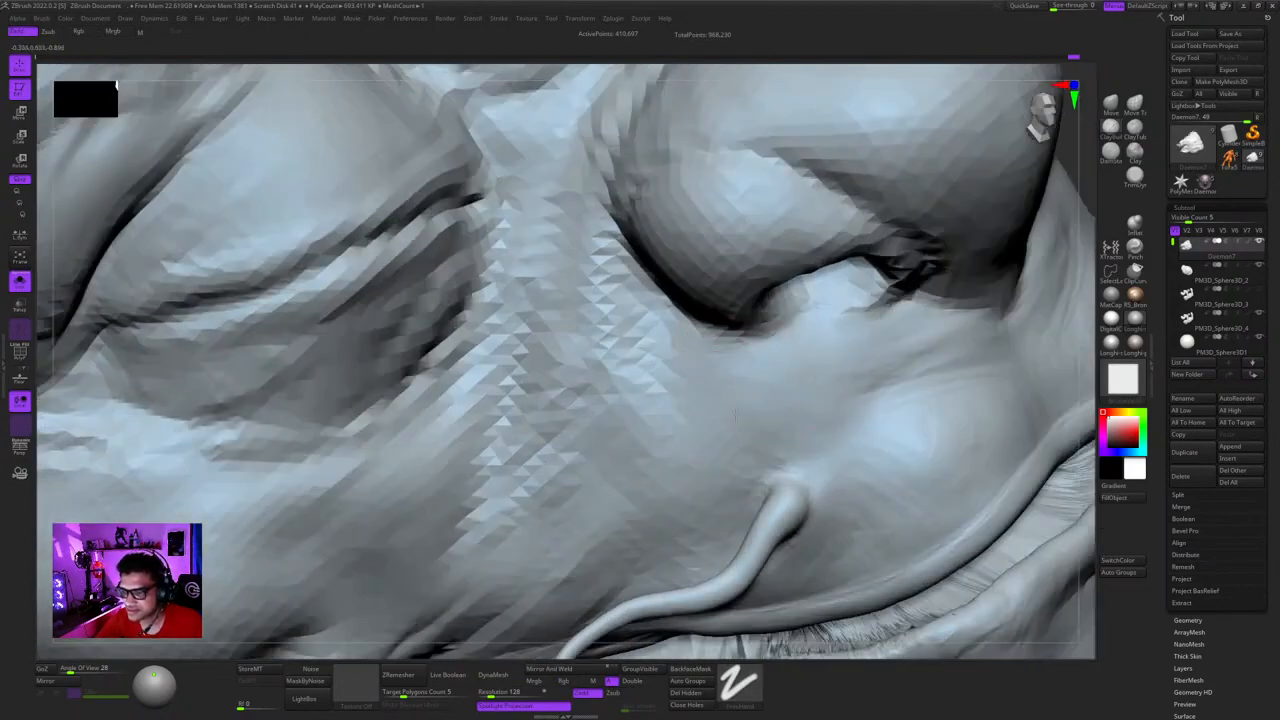
{"action": "right_click_drag", "start_coordinate": [757, 458], "coordinate": [721, 444]}
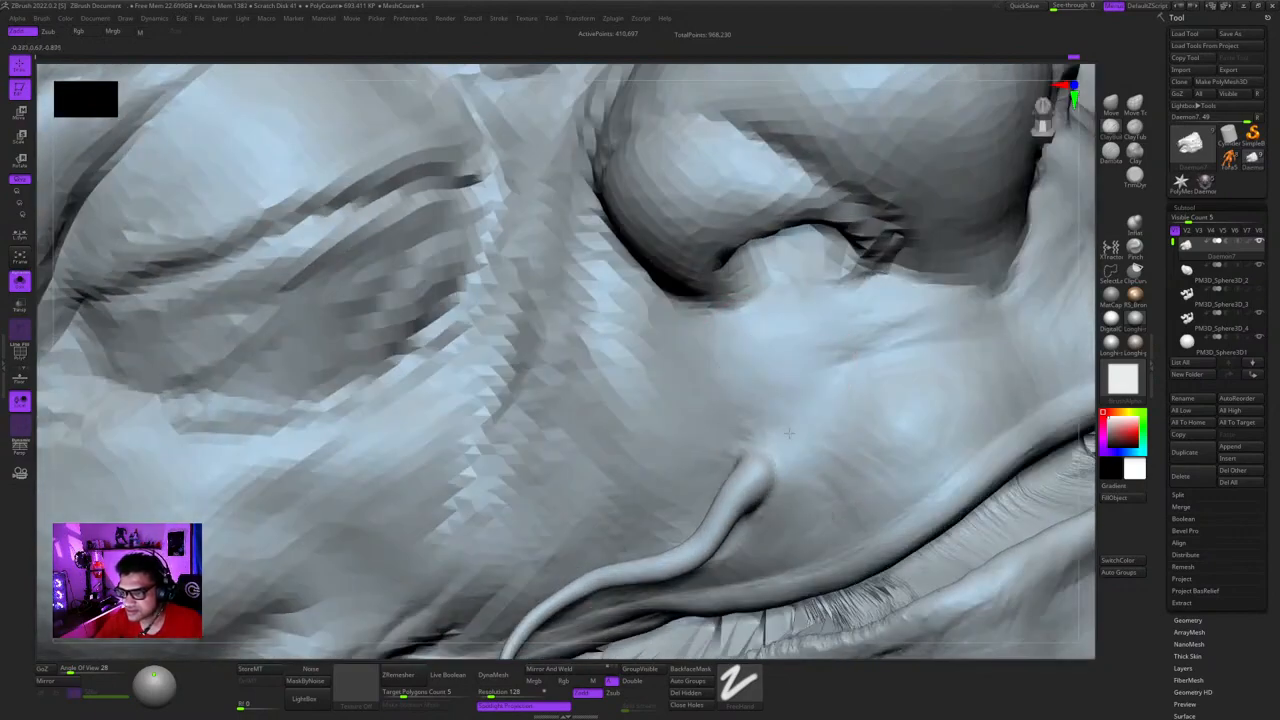
{"action": "right_click_drag", "start_coordinate": [834, 456], "coordinate": [730, 450]}
{"action": "mouse_move", "coordinate": [770, 390]}
{"action": "right_mouse_down"}
{"action": "mouse_move", "coordinate": [815, 330]}
{"action": "mouse_move", "coordinate": [771, 357]}
{"action": "mouse_move", "coordinate": [720, 362]}
{"action": "right_mouse_up"}
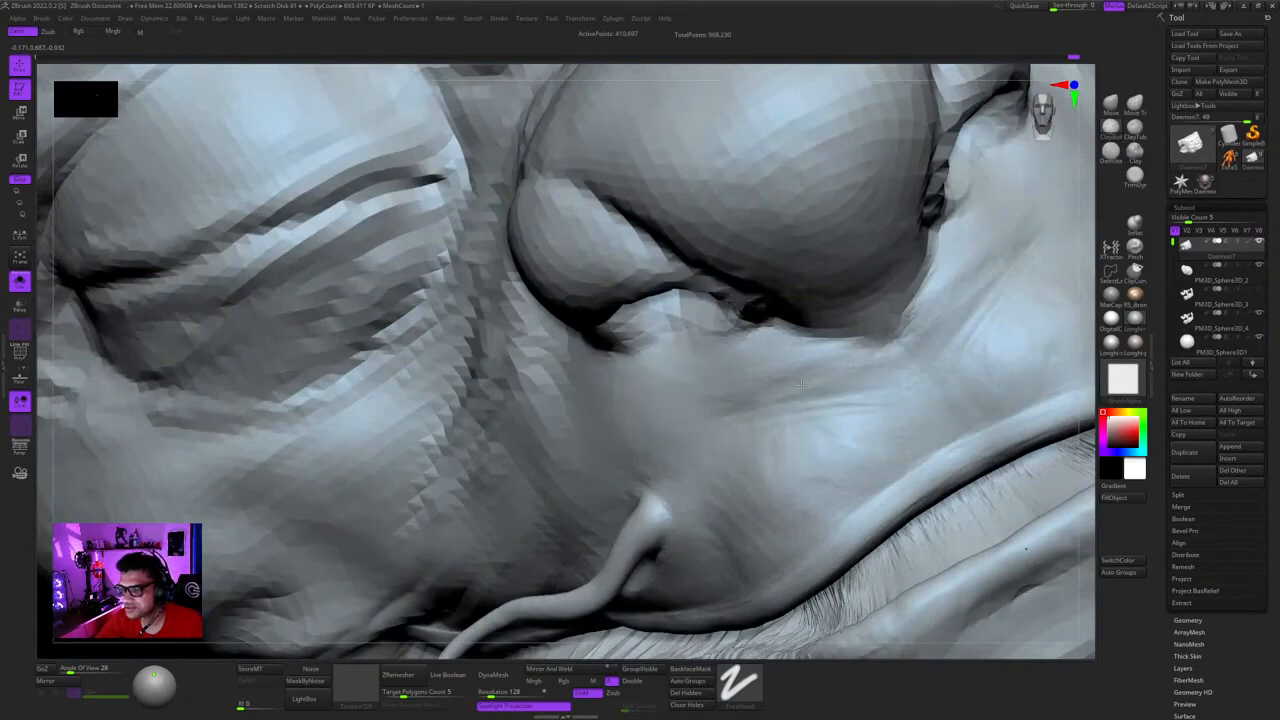
{"action": "mouse_move", "coordinate": [842, 338]}
{"action": "right_mouse_down"}
{"action": "mouse_move", "coordinate": [837, 309]}
{"action": "mouse_move", "coordinate": [925, 335]}
{"action": "mouse_move", "coordinate": [816, 371]}
{"action": "right_mouse_up"}
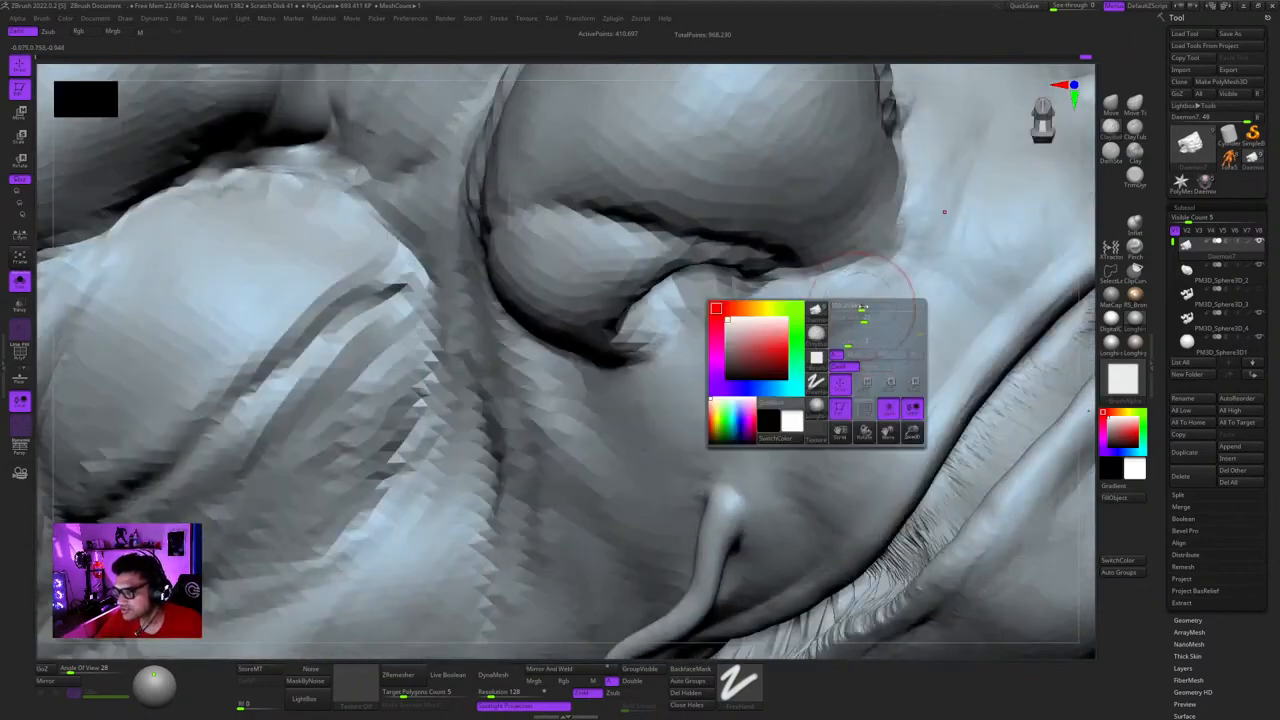
{"action": "mouse_move", "coordinate": [866, 312]}
{"action": "right_mouse_down"}
{"action": "mouse_move", "coordinate": [871, 324]}
{"action": "mouse_move", "coordinate": [792, 347]}
{"action": "mouse_move", "coordinate": [809, 363]}
{"action": "mouse_move", "coordinate": [817, 335]}
{"action": "right_mouse_up"}
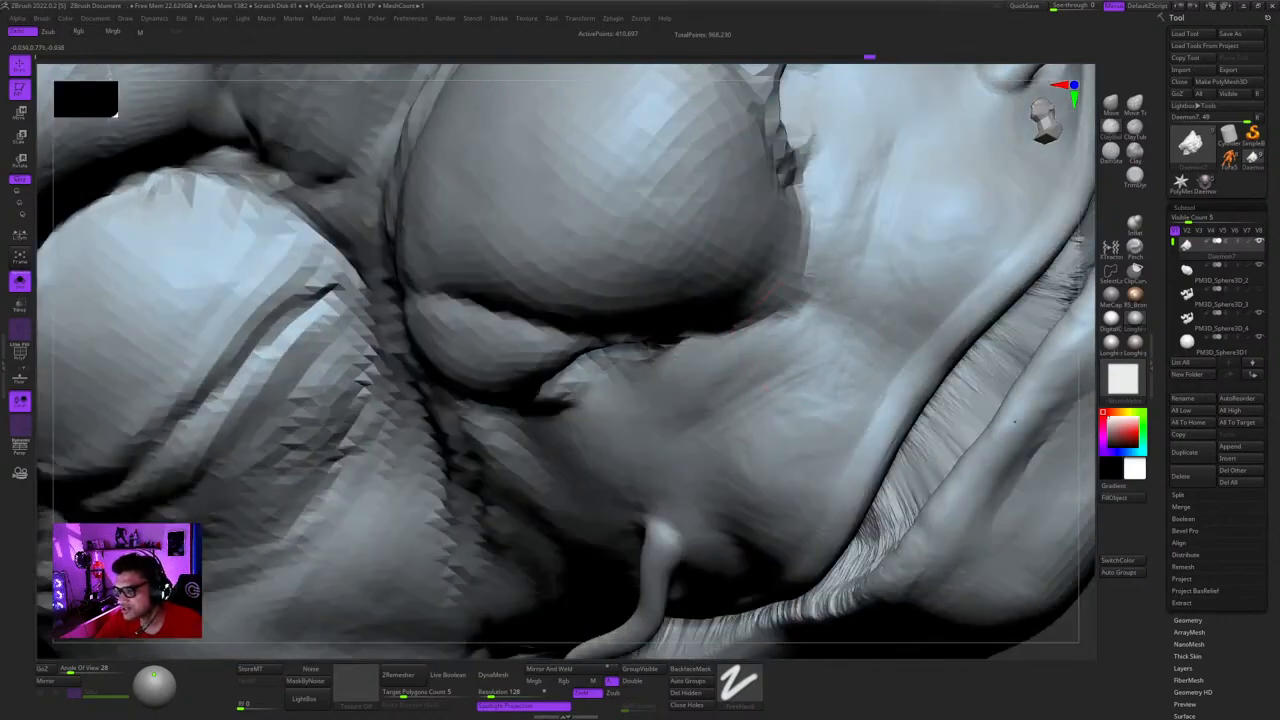
- Refine the subtle skin folds on the muzzle between the nostril, the whisker root and the upper lip
{"action": "mouse_move", "coordinate": [850, 424]}
{"action": "right_mouse_down"}
{"action": "mouse_move", "coordinate": [851, 350]}
{"action": "mouse_move", "coordinate": [805, 365]}
{"action": "right_mouse_up"}
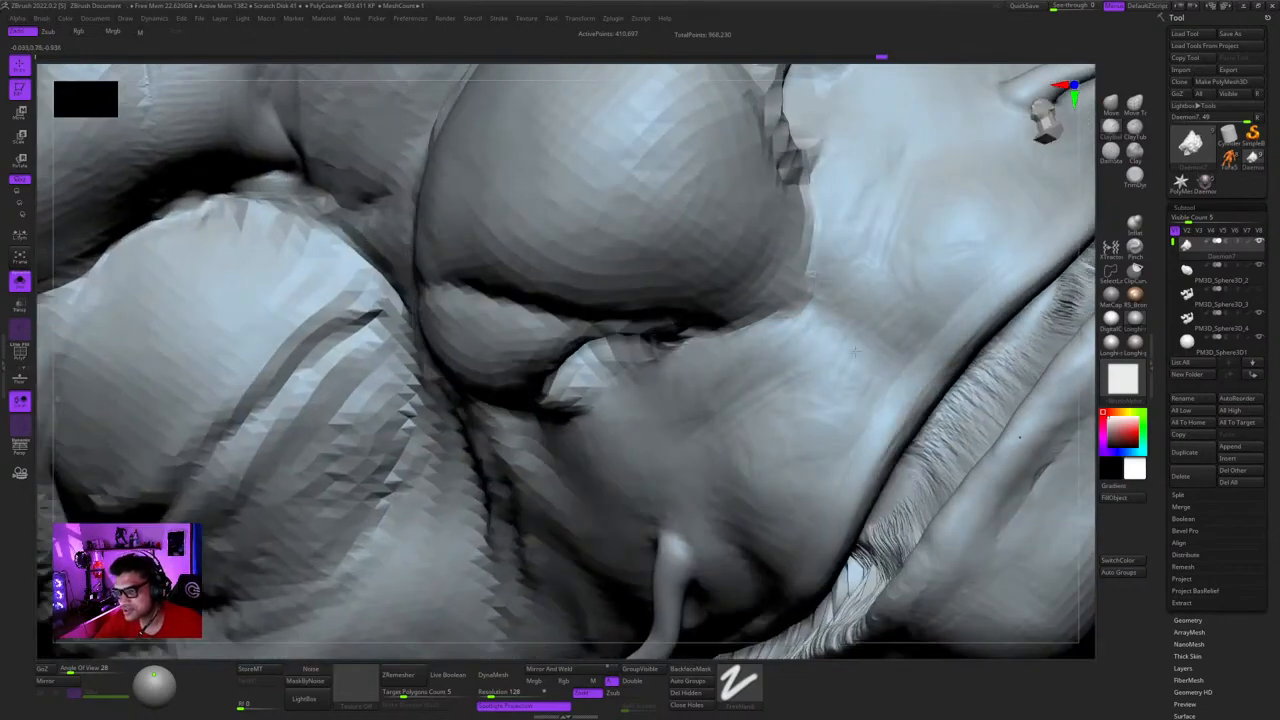
{"action": "right_click_drag", "start_coordinate": [865, 410], "coordinate": [857, 371]}
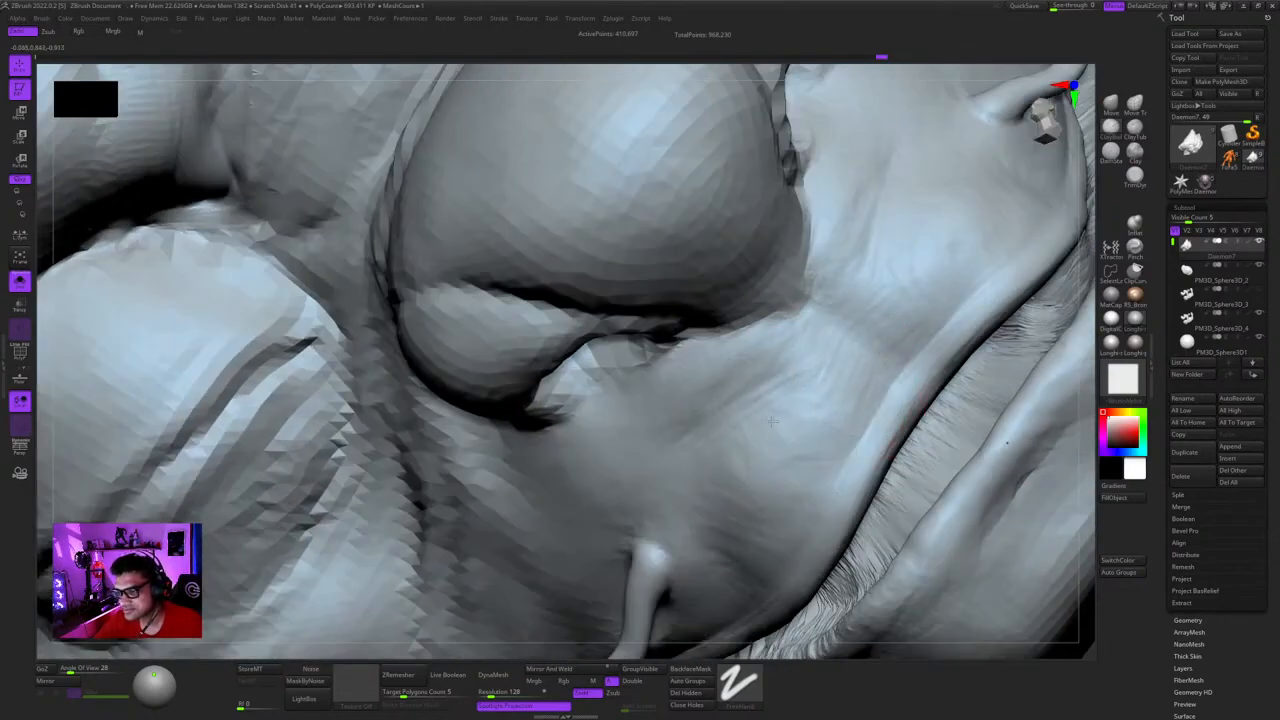
{"action": "mouse_move", "coordinate": [771, 421]}
{"action": "right_mouse_down"}
{"action": "mouse_move", "coordinate": [806, 334]}
{"action": "mouse_move", "coordinate": [829, 329]}
{"action": "mouse_move", "coordinate": [820, 322]}
{"action": "right_mouse_up"}
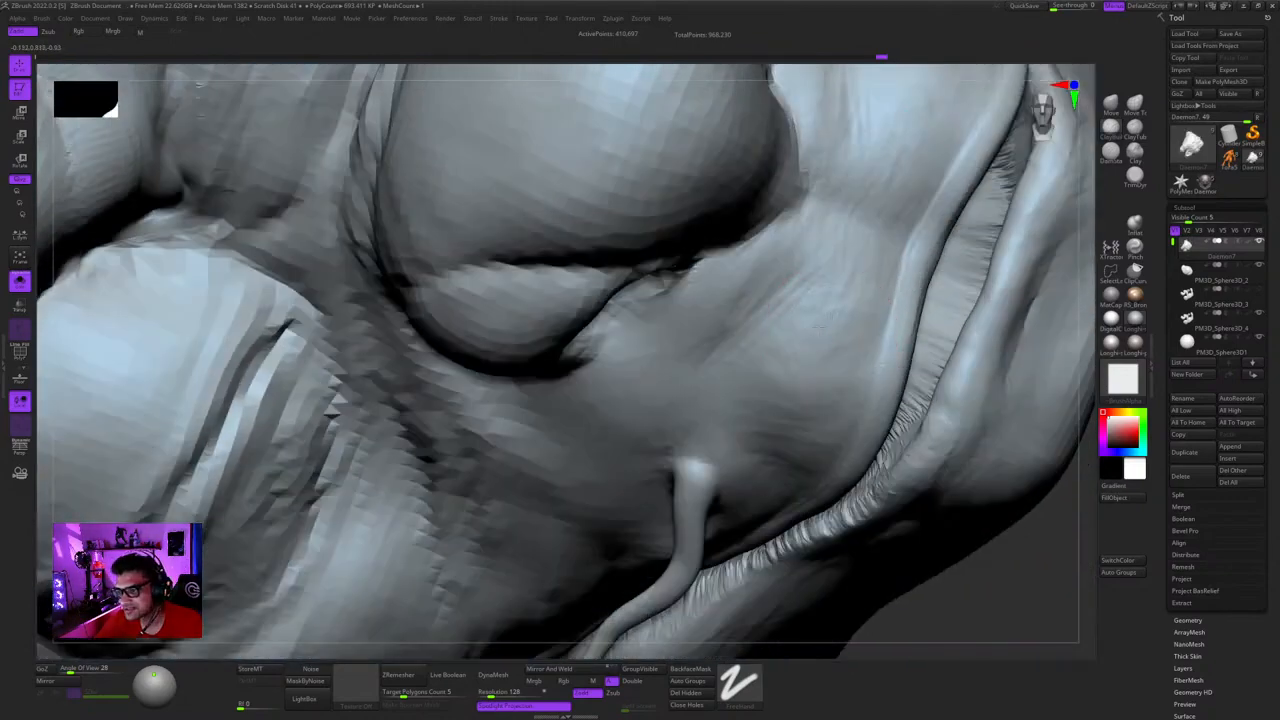
{"action": "mouse_move", "coordinate": [820, 402]}
{"action": "right_mouse_down"}
{"action": "mouse_move", "coordinate": [826, 311]}
{"action": "mouse_move", "coordinate": [808, 329]}
{"action": "mouse_move", "coordinate": [814, 357]}
{"action": "mouse_move", "coordinate": [820, 300]}
{"action": "mouse_move", "coordinate": [800, 311]}
{"action": "right_mouse_up"}
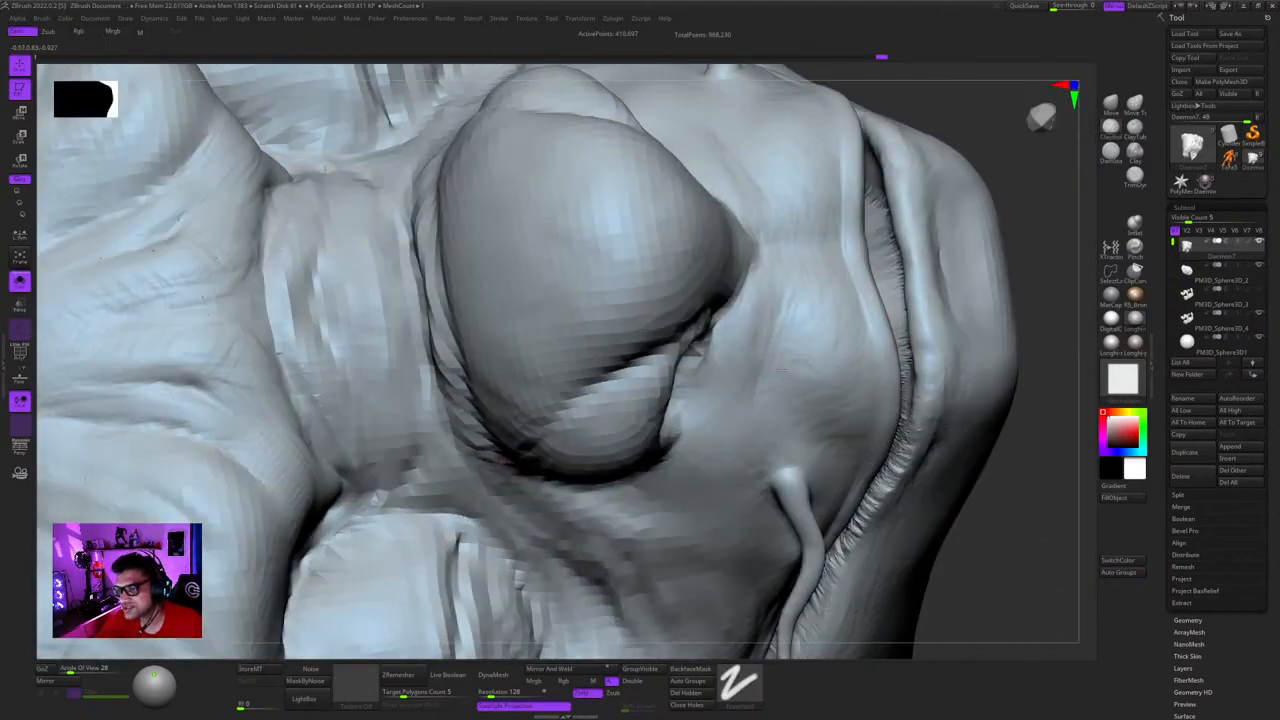
{"action": "mouse_move", "coordinate": [781, 370]}
{"action": "right_mouse_down"}
{"action": "mouse_move", "coordinate": [790, 340]}
{"action": "mouse_move", "coordinate": [788, 404]}
{"action": "right_mouse_up"}
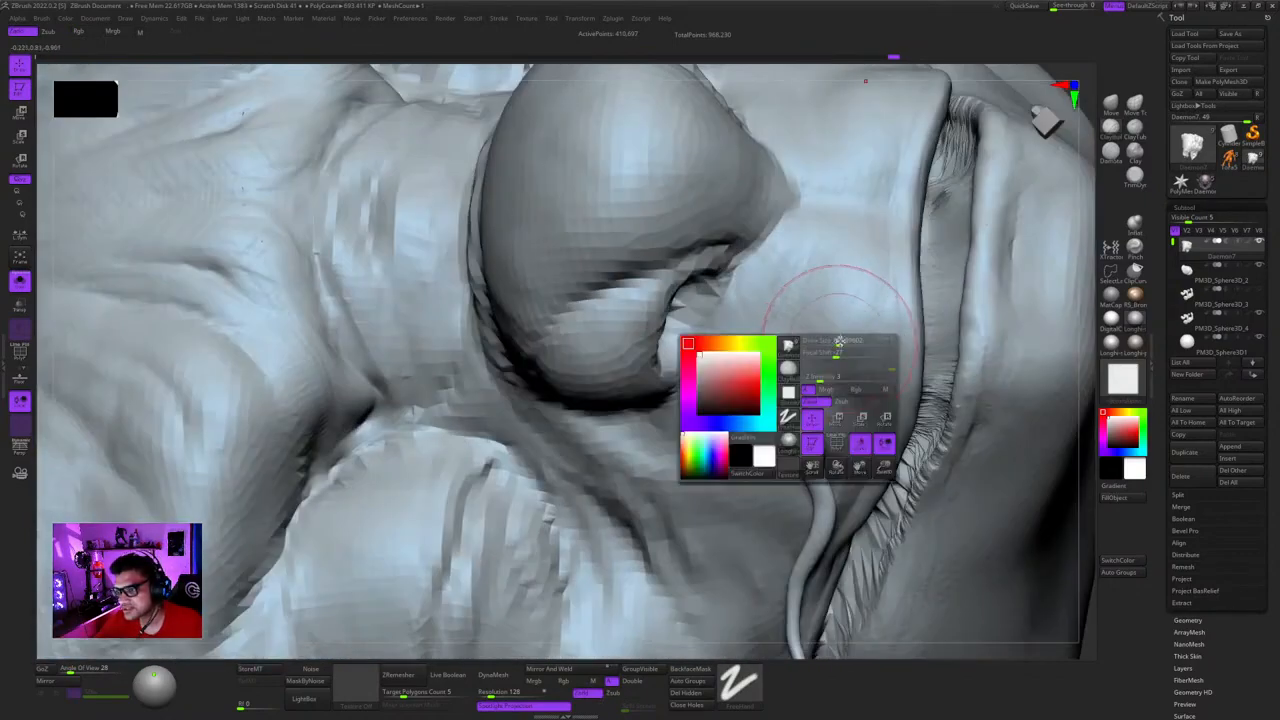
- Adjust the brush size and smooth the muzzle surface between the nose and the upper lip
{"action": "mouse_move", "coordinate": [857, 293]}
{"action": "right_mouse_down", "text": "ctrl"}
{"action": "mouse_move", "coordinate": [845, 240]}
{"action": "mouse_move", "coordinate": [814, 346]}
{"action": "mouse_move", "coordinate": [740, 310]}
{"action": "mouse_move", "coordinate": [717, 356]}
{"action": "right_mouse_up", "text": "ctrl"}
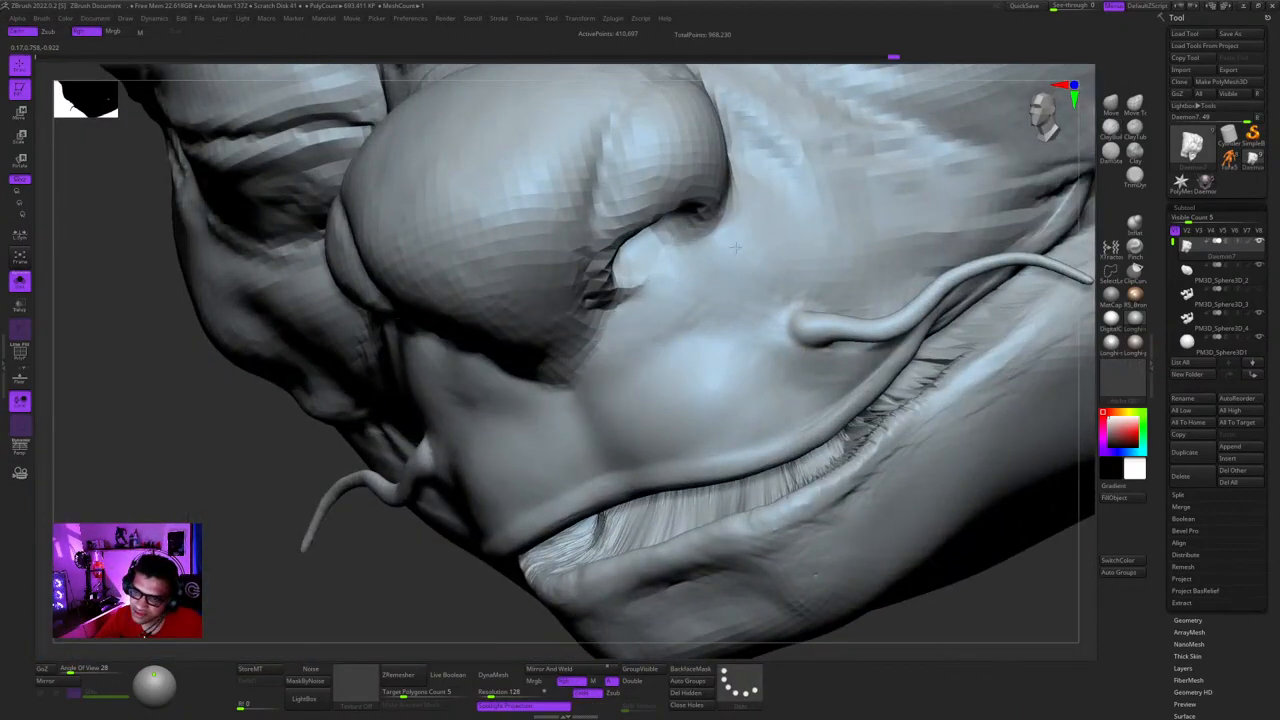
{"action": "mouse_move", "coordinate": [735, 247]}
{"action": "right_mouse_down"}
{"action": "mouse_move", "coordinate": [714, 257]}
{"action": "mouse_move", "coordinate": [817, 391]}
{"action": "right_mouse_up"}
{"action": "key", "text": "shift+f"}
{"action": "key", "text": "shift+f"}
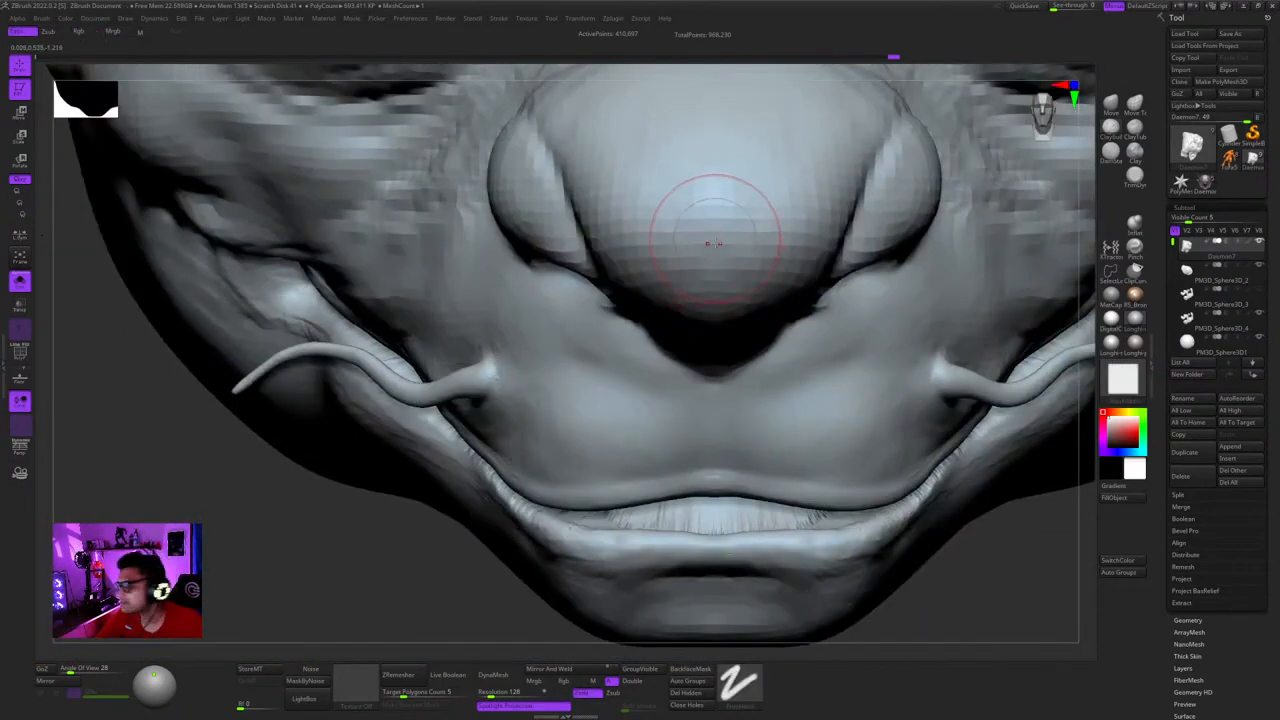
{"action": "right_click_drag", "start_coordinate": [691, 204], "coordinate": [749, 258], "text": "alt"}
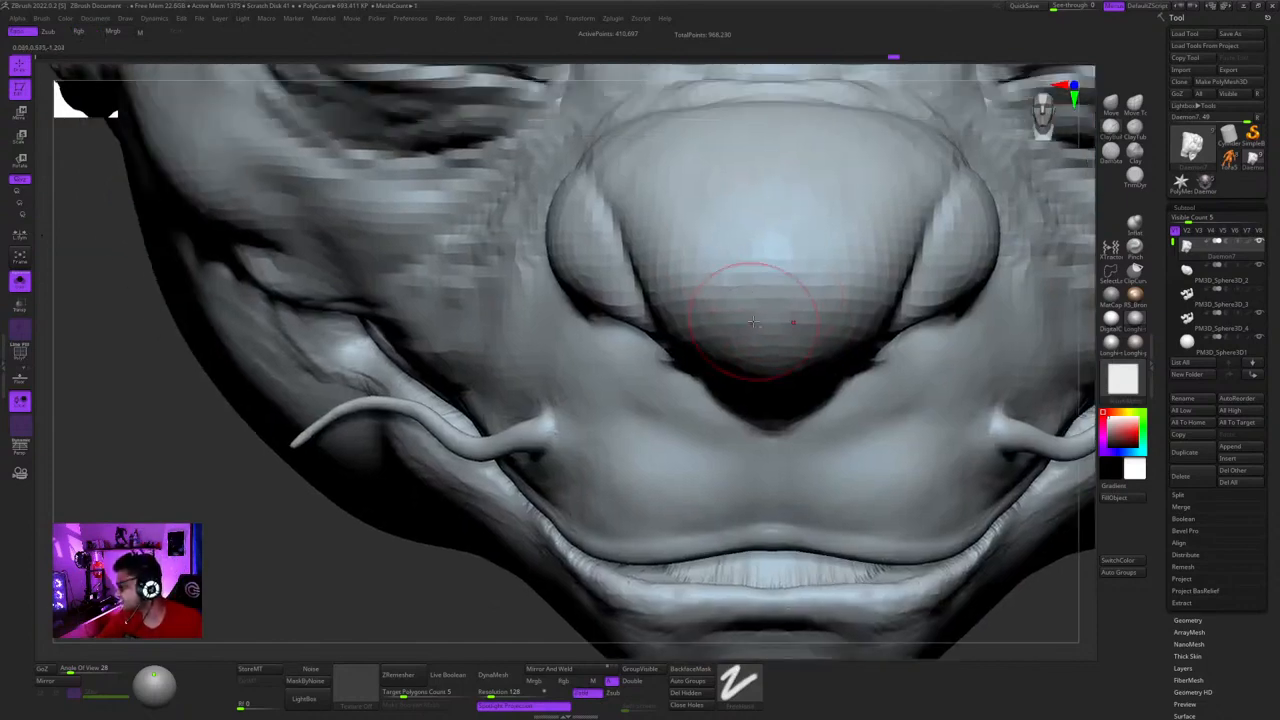
{"action": "key", "text": "shift+f"}
{"action": "key", "text": "shift+f"}
- Switch to the Move brush and adjust its draw size for reshaping the brow
{"action": "mouse_move", "coordinate": [753, 321]}
{"action": "right_mouse_down", "text": "ctrl"}
{"action": "mouse_move", "coordinate": [717, 302]}
{"action": "mouse_move", "coordinate": [650, 330]}
{"action": "mouse_move", "coordinate": [780, 300]}
{"action": "mouse_move", "coordinate": [750, 390]}
{"action": "mouse_move", "coordinate": [785, 450]}
{"action": "mouse_move", "coordinate": [900, 350]}
{"action": "right_mouse_up", "text": "ctrl"}
{"action": "right_click_drag", "start_coordinate": [900, 350], "coordinate": [970, 152], "text": "ctrl"}
{"action": "left_click", "coordinate": [1112, 113]}
{"action": "mouse_move", "coordinate": [985, 200]}
{"action": "right_mouse_down"}
{"action": "mouse_move", "coordinate": [806, 214]}
{"action": "mouse_move", "coordinate": [850, 220]}
{"action": "right_mouse_up"}
{"action": "mouse_move", "coordinate": [850, 220]}
{"action": "right_mouse_down", "text": "ctrl"}
{"action": "mouse_move", "coordinate": [850, 340]}
{"action": "mouse_move", "coordinate": [800, 278]}
{"action": "right_mouse_up", "text": "ctrl"}
{"action": "key", "text": "space"}
{"action": "left_click_drag", "start_coordinate": [862, 212], "coordinate": [853, 212]}
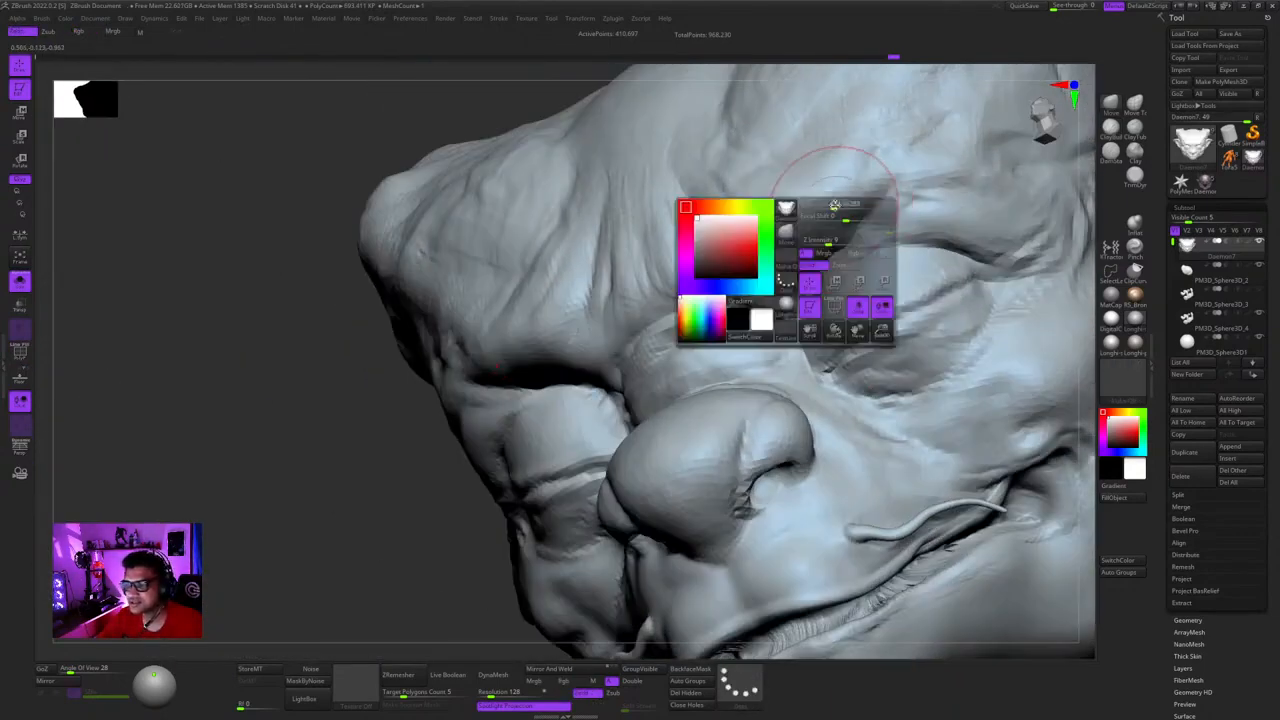
- Reshape the brow and forehead silhouette with the Move brush, working from angled and front views
{"action": "right_click_drag", "start_coordinate": [832, 161], "coordinate": [900, 240], "text": "shift"}
{"action": "mouse_move", "coordinate": [900, 240]}
{"action": "right_mouse_down", "text": "ctrl"}
{"action": "mouse_move", "coordinate": [817, 218]}
{"action": "mouse_move", "coordinate": [715, 440]}
{"action": "mouse_move", "coordinate": [697, 354]}
{"action": "right_mouse_up", "text": "ctrl"}
{"action": "key", "text": "space"}
{"action": "left_click_drag", "start_coordinate": [757, 287], "coordinate": [731, 250]}
{"action": "mouse_move", "coordinate": [740, 262]}
{"action": "right_mouse_down"}
{"action": "mouse_move", "coordinate": [777, 309]}
{"action": "mouse_move", "coordinate": [784, 375]}
{"action": "mouse_move", "coordinate": [762, 290]}
{"action": "right_mouse_up"}
{"action": "left_click_drag", "start_coordinate": [760, 275], "coordinate": [758, 267]}
{"action": "right_click_drag", "start_coordinate": [758, 267], "coordinate": [738, 199], "text": "ctrl"}
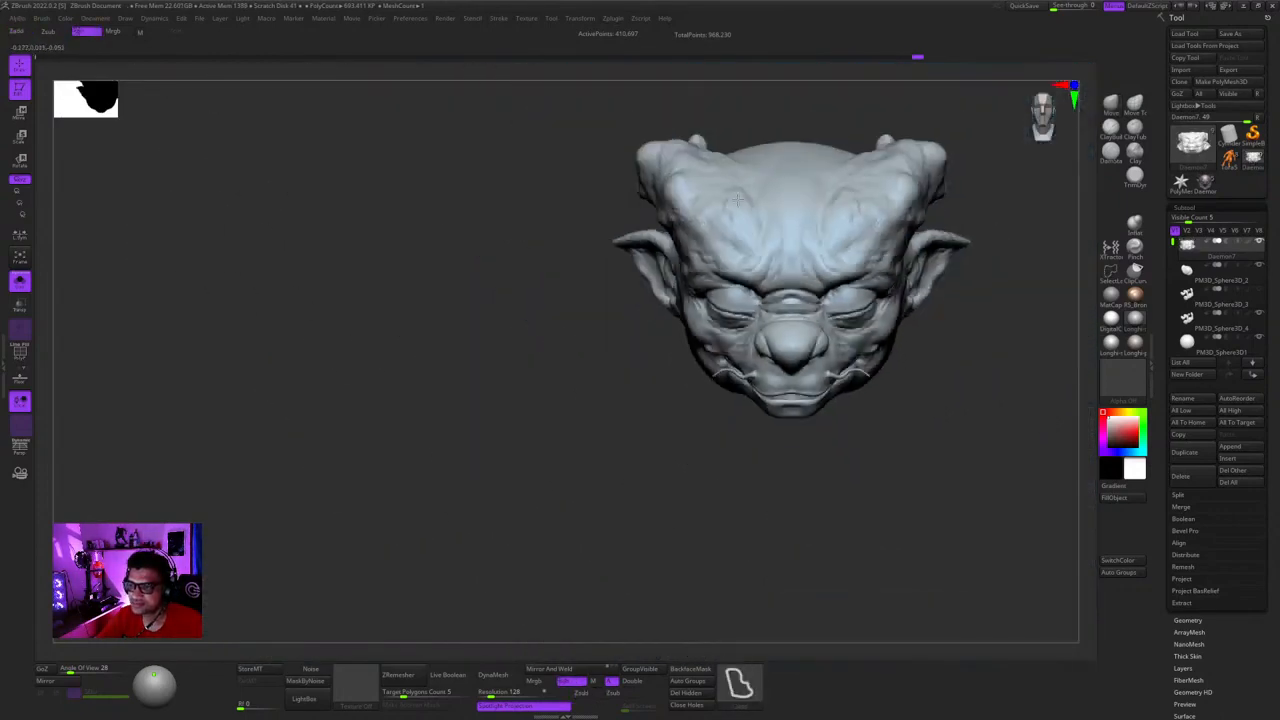
{"action": "mouse_move", "coordinate": [862, 352]}
{"action": "right_mouse_down"}
{"action": "mouse_move", "coordinate": [766, 383]}
{"action": "mouse_move", "coordinate": [757, 372]}
{"action": "right_mouse_up"}
{"action": "right_click_drag", "start_coordinate": [868, 205], "coordinate": [876, 303], "text": "ctrl"}
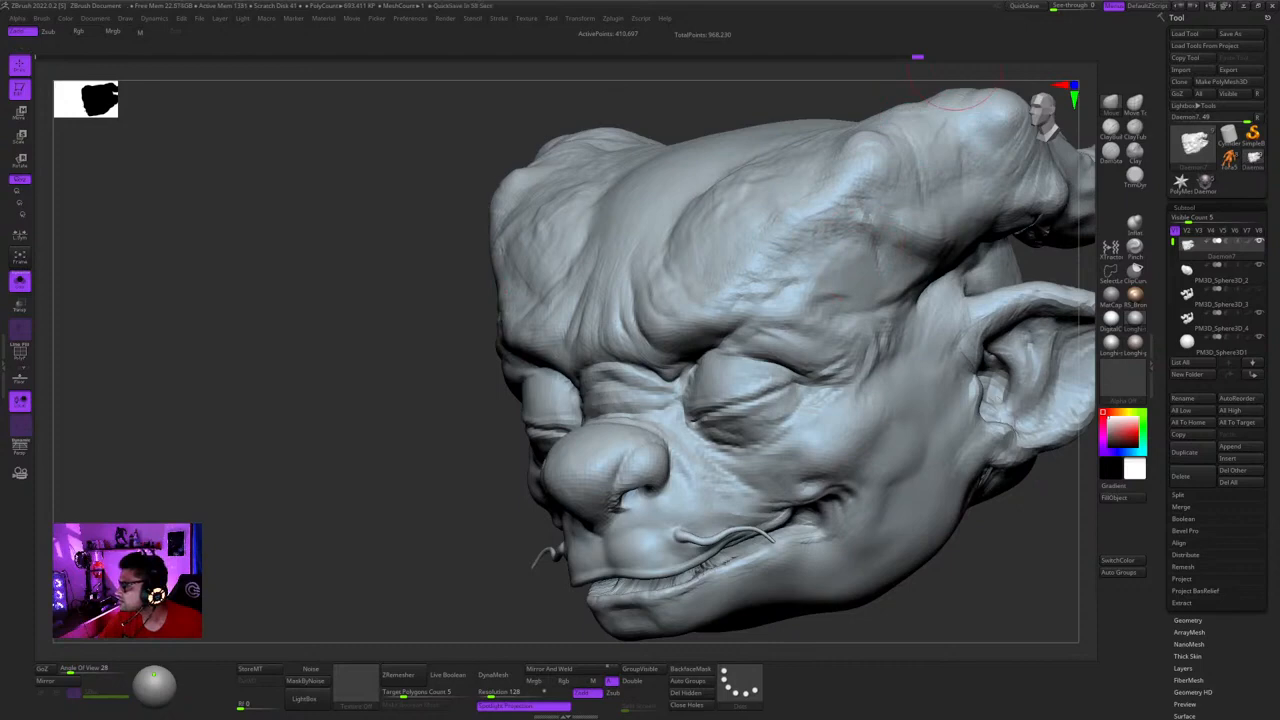
- Examine the side of the head from the horn and brow down to the cheek and ear
{"action": "mouse_move", "coordinate": [583, 535]}
{"action": "right_mouse_down"}
{"action": "mouse_move", "coordinate": [562, 510]}
{"action": "mouse_move", "coordinate": [590, 405]}
{"action": "right_mouse_up"}
{"action": "mouse_move", "coordinate": [640, 340]}
{"action": "right_mouse_down"}
{"action": "mouse_move", "coordinate": [648, 252]}
{"action": "mouse_move", "coordinate": [742, 319]}
{"action": "mouse_move", "coordinate": [884, 318]}
{"action": "mouse_move", "coordinate": [868, 290]}
{"action": "mouse_move", "coordinate": [826, 345]}
{"action": "right_mouse_up"}
{"action": "right_click_drag", "start_coordinate": [826, 345], "coordinate": [876, 273], "text": "alt"}
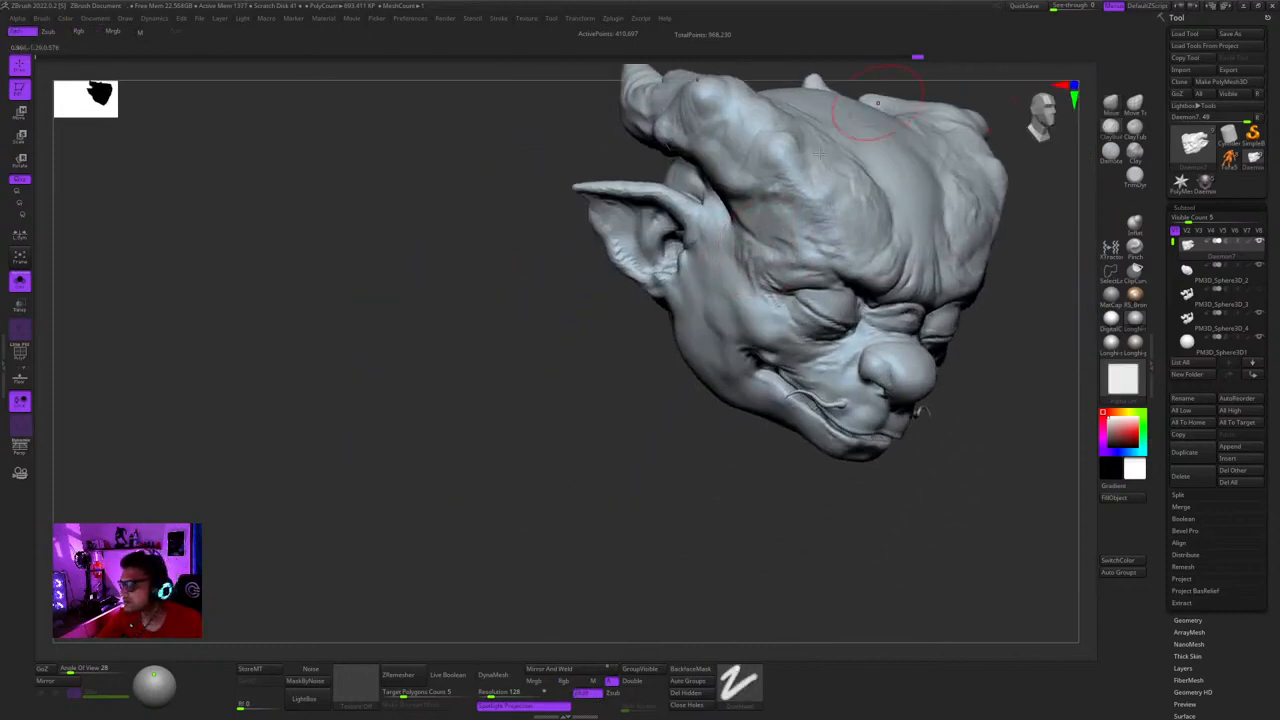
{"action": "right_click_drag", "start_coordinate": [720, 270], "coordinate": [772, 290]}
{"action": "key", "text": "shift+f"}
{"action": "key", "text": "shift+f"}
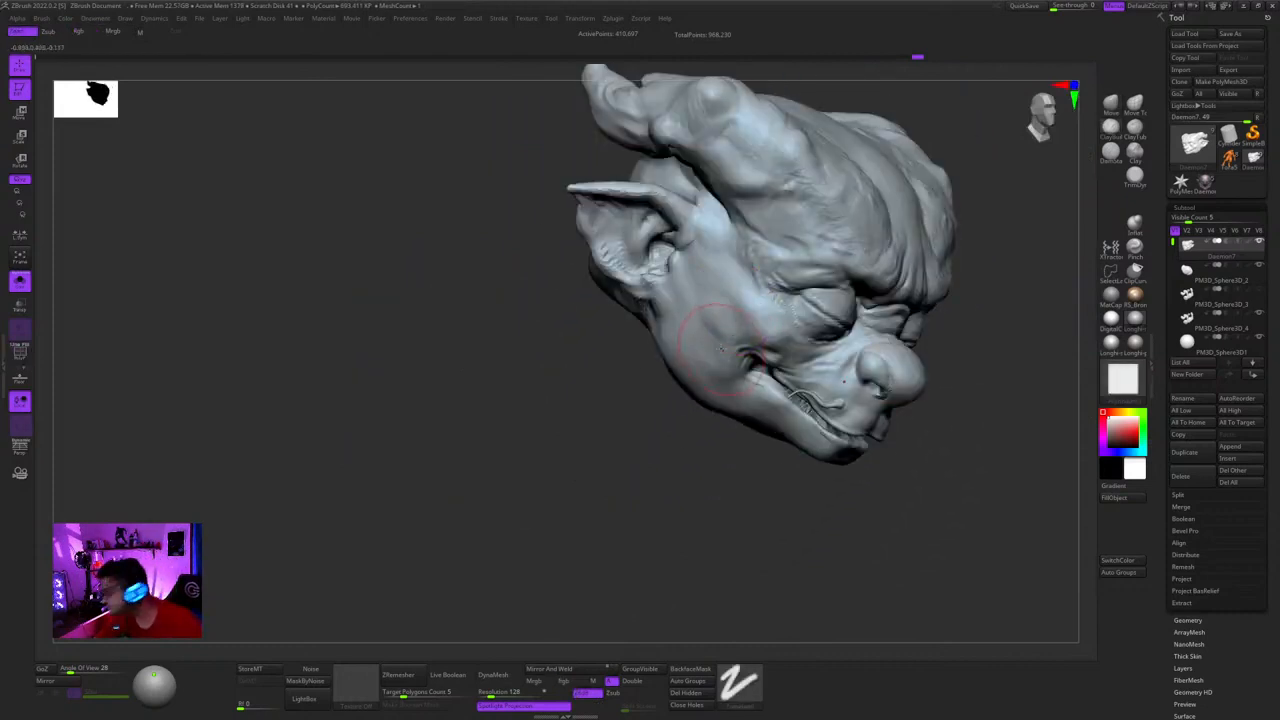
{"action": "right_click_drag", "start_coordinate": [722, 348], "coordinate": [762, 344], "text": "alt"}
{"action": "right_click_drag", "start_coordinate": [762, 344], "coordinate": [778, 445], "text": "ctrl"}
{"action": "right_click", "coordinate": [723, 354]}
{"action": "mouse_move", "coordinate": [760, 306]}
{"action": "right_mouse_down", "text": "alt"}
{"action": "mouse_move", "coordinate": [723, 354]}
{"action": "mouse_move", "coordinate": [795, 367]}
{"action": "right_mouse_up", "text": "alt"}
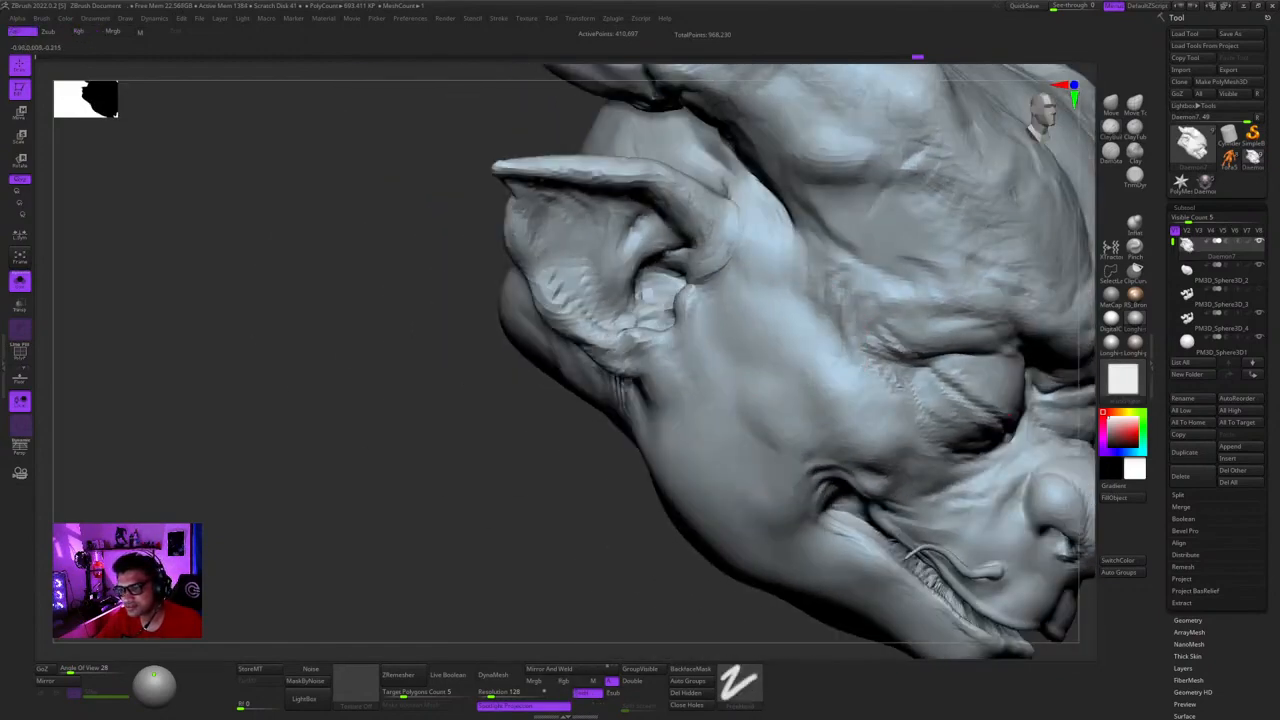
- Sculpt skin folds around the base of the ear, where it meets the jaw and skull
{"action": "right_click_drag", "start_coordinate": [738, 312], "coordinate": [714, 224]}
{"action": "mouse_move", "coordinate": [767, 298]}
{"action": "right_mouse_down", "text": "ctrl"}
{"action": "mouse_move", "coordinate": [752, 192]}
{"action": "mouse_move", "coordinate": [772, 262]}
{"action": "mouse_move", "coordinate": [700, 250]}
{"action": "mouse_move", "coordinate": [747, 280]}
{"action": "mouse_move", "coordinate": [798, 254]}
{"action": "right_mouse_up", "text": "ctrl"}
{"action": "right_click_drag", "start_coordinate": [798, 254], "coordinate": [798, 196], "text": "ctrl"}
{"action": "mouse_move", "coordinate": [798, 196]}
{"action": "right_mouse_down", "text": "ctrl"}
{"action": "mouse_move", "coordinate": [803, 211]}
{"action": "mouse_move", "coordinate": [757, 280]}
{"action": "right_mouse_up", "text": "ctrl"}
{"action": "right_click_drag", "start_coordinate": [748, 336], "coordinate": [760, 272]}
{"action": "mouse_move", "coordinate": [760, 272]}
{"action": "right_mouse_down"}
{"action": "mouse_move", "coordinate": [746, 258]}
{"action": "mouse_move", "coordinate": [806, 246]}
{"action": "right_mouse_up"}
{"action": "mouse_move", "coordinate": [782, 331]}
{"action": "right_mouse_down"}
{"action": "mouse_move", "coordinate": [866, 342]}
{"action": "mouse_move", "coordinate": [812, 290]}
{"action": "mouse_move", "coordinate": [838, 333]}
{"action": "mouse_move", "coordinate": [866, 331]}
{"action": "mouse_move", "coordinate": [799, 322]}
{"action": "right_mouse_up"}
{"action": "key", "text": "space"}
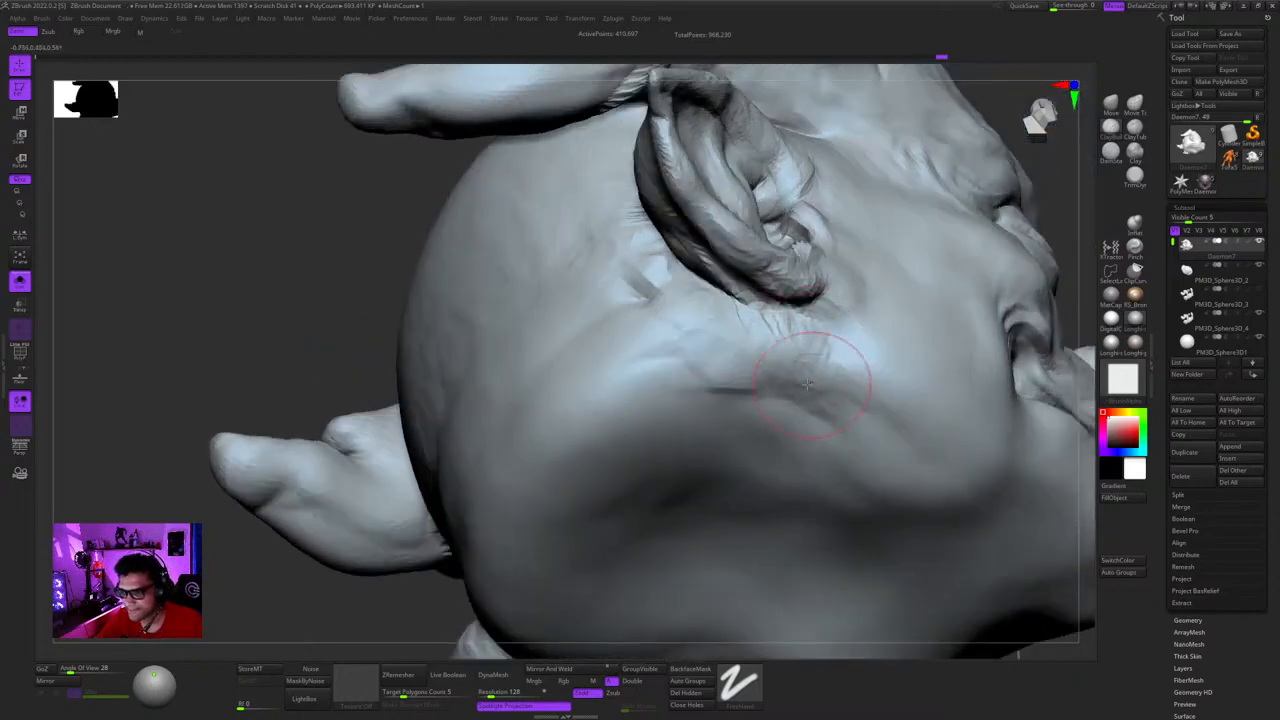
- Build up soft ridges and creases below and behind the ear towards the back of the jaw
{"action": "right_click_drag", "start_coordinate": [807, 383], "coordinate": [825, 358]}
{"action": "right_click_drag", "start_coordinate": [805, 302], "coordinate": [813, 398]}
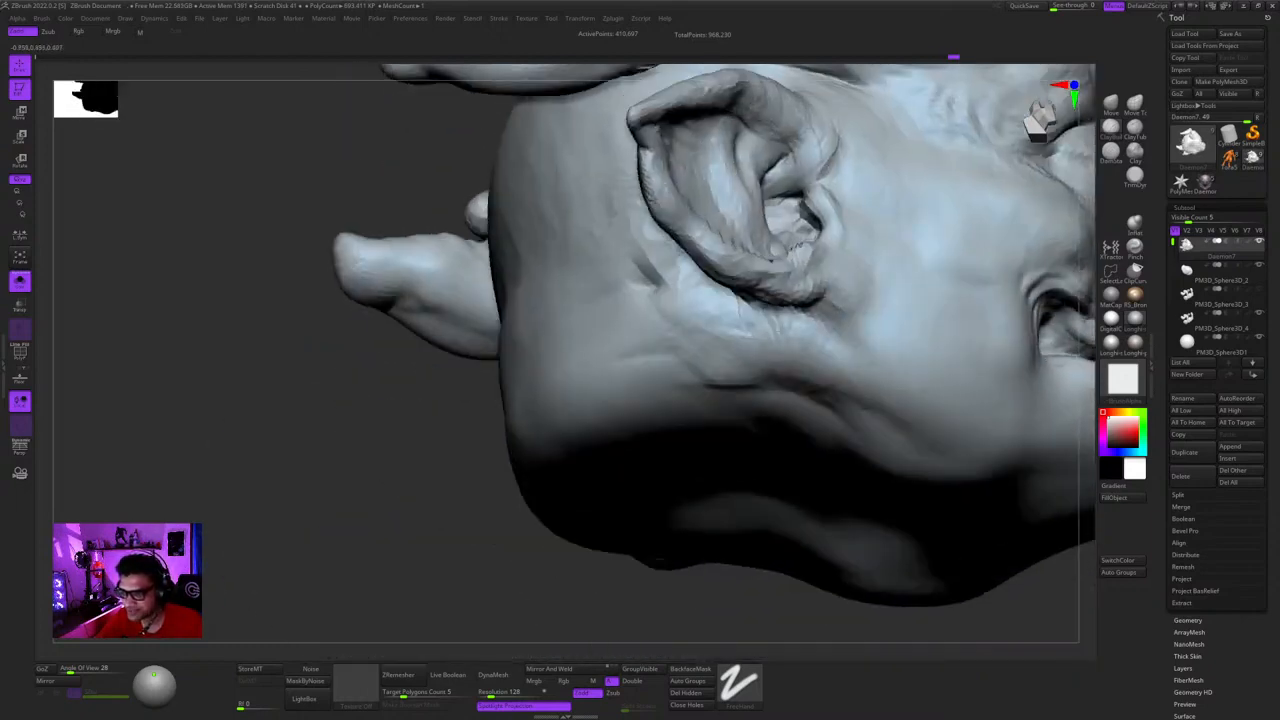
{"action": "right_click_drag", "start_coordinate": [722, 338], "coordinate": [757, 427]}
{"action": "mouse_move", "coordinate": [757, 334]}
{"action": "right_mouse_down"}
{"action": "mouse_move", "coordinate": [785, 352]}
{"action": "mouse_move", "coordinate": [789, 388]}
{"action": "right_mouse_up"}
{"action": "mouse_move", "coordinate": [734, 320]}
{"action": "right_mouse_down"}
{"action": "mouse_move", "coordinate": [762, 342]}
{"action": "mouse_move", "coordinate": [775, 232]}
{"action": "right_mouse_up"}
{"action": "right_click_drag", "start_coordinate": [775, 232], "coordinate": [759, 215]}
{"action": "mouse_move", "coordinate": [701, 329]}
{"action": "right_mouse_down"}
{"action": "mouse_move", "coordinate": [923, 520]}
{"action": "mouse_move", "coordinate": [977, 268]}
{"action": "mouse_move", "coordinate": [826, 277]}
{"action": "mouse_move", "coordinate": [857, 229]}
{"action": "mouse_move", "coordinate": [841, 265]}
{"action": "mouse_move", "coordinate": [748, 271]}
{"action": "mouse_move", "coordinate": [828, 271]}
{"action": "mouse_move", "coordinate": [777, 386]}
{"action": "right_mouse_up"}
- Frame the whole head and check the overall forms from the front
{"action": "key", "text": "shift+f"}
{"action": "key", "text": "shift+f"}
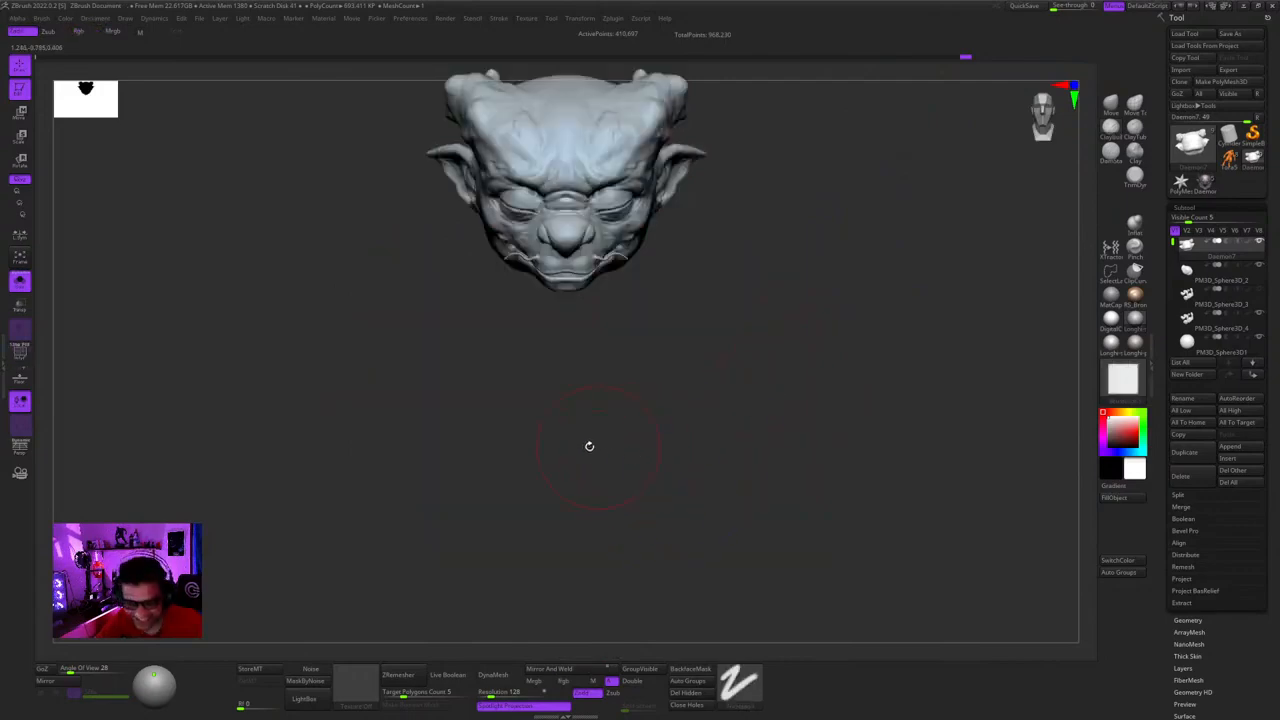
{"action": "key", "text": "f"}
{"action": "key", "text": "shift+f"}
{"action": "key", "text": "shift+f"}
{"action": "right_click_drag", "start_coordinate": [589, 446], "coordinate": [560, 345]}
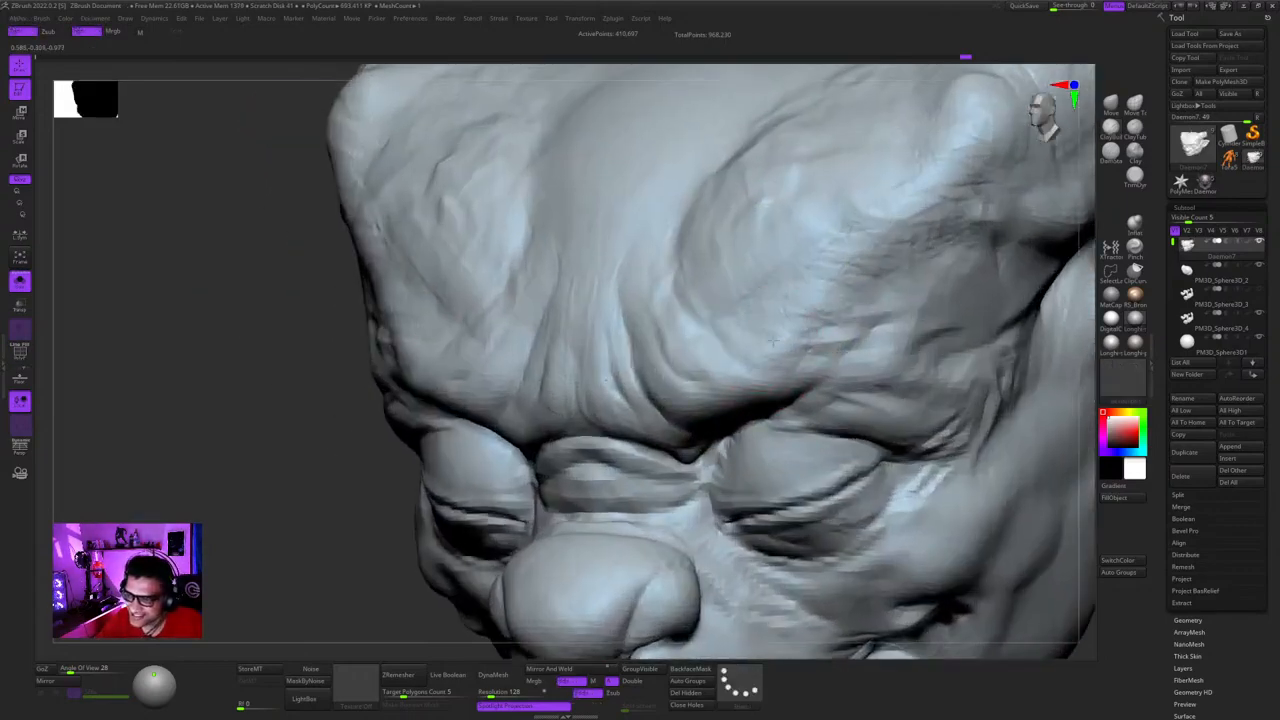
- Smooth and soften the sculpted skin across the forehead and horn base
{"action": "mouse_move", "coordinate": [885, 195]}
{"action": "right_mouse_down", "text": "ctrl"}
{"action": "mouse_move", "coordinate": [777, 297]}
{"action": "mouse_move", "coordinate": [833, 320]}
{"action": "mouse_move", "coordinate": [811, 261]}
{"action": "right_mouse_up", "text": "ctrl"}
{"action": "right_click_drag", "start_coordinate": [515, 228], "coordinate": [654, 372]}
{"action": "mouse_move", "coordinate": [685, 306]}
{"action": "right_mouse_down"}
{"action": "mouse_move", "coordinate": [714, 347]}
{"action": "mouse_move", "coordinate": [793, 285]}
{"action": "mouse_move", "coordinate": [794, 253]}
{"action": "mouse_move", "coordinate": [810, 243]}
{"action": "mouse_move", "coordinate": [777, 400]}
{"action": "mouse_move", "coordinate": [805, 230]}
{"action": "right_mouse_up"}
{"action": "left_click_drag", "start_coordinate": [893, 216], "coordinate": [886, 190], "text": "shift"}
{"action": "mouse_move", "coordinate": [886, 190]}
{"action": "right_mouse_down"}
{"action": "mouse_move", "coordinate": [800, 262]}
{"action": "mouse_move", "coordinate": [760, 275]}
{"action": "right_mouse_up"}
{"action": "left_click_drag", "start_coordinate": [760, 275], "coordinate": [745, 320], "text": "shift"}
{"action": "mouse_move", "coordinate": [745, 320]}
{"action": "right_mouse_down"}
{"action": "mouse_move", "coordinate": [735, 325]}
{"action": "mouse_move", "coordinate": [780, 342]}
{"action": "mouse_move", "coordinate": [821, 297]}
{"action": "mouse_move", "coordinate": [818, 280]}
{"action": "mouse_move", "coordinate": [795, 296]}
{"action": "right_mouse_up"}
- Sculpt uneven lumps and shallow creases along the horn and its smaller side knob
{"action": "key", "text": "space"}
{"action": "mouse_move", "coordinate": [776, 213]}
{"action": "right_mouse_down"}
{"action": "mouse_move", "coordinate": [786, 357]}
{"action": "mouse_move", "coordinate": [750, 340]}
{"action": "mouse_move", "coordinate": [729, 371]}
{"action": "mouse_move", "coordinate": [766, 389]}
{"action": "right_mouse_up"}
{"action": "mouse_move", "coordinate": [707, 353]}
{"action": "right_mouse_down"}
{"action": "mouse_move", "coordinate": [757, 446]}
{"action": "mouse_move", "coordinate": [640, 372]}
{"action": "mouse_move", "coordinate": [714, 329]}
{"action": "mouse_move", "coordinate": [741, 364]}
{"action": "right_mouse_up"}
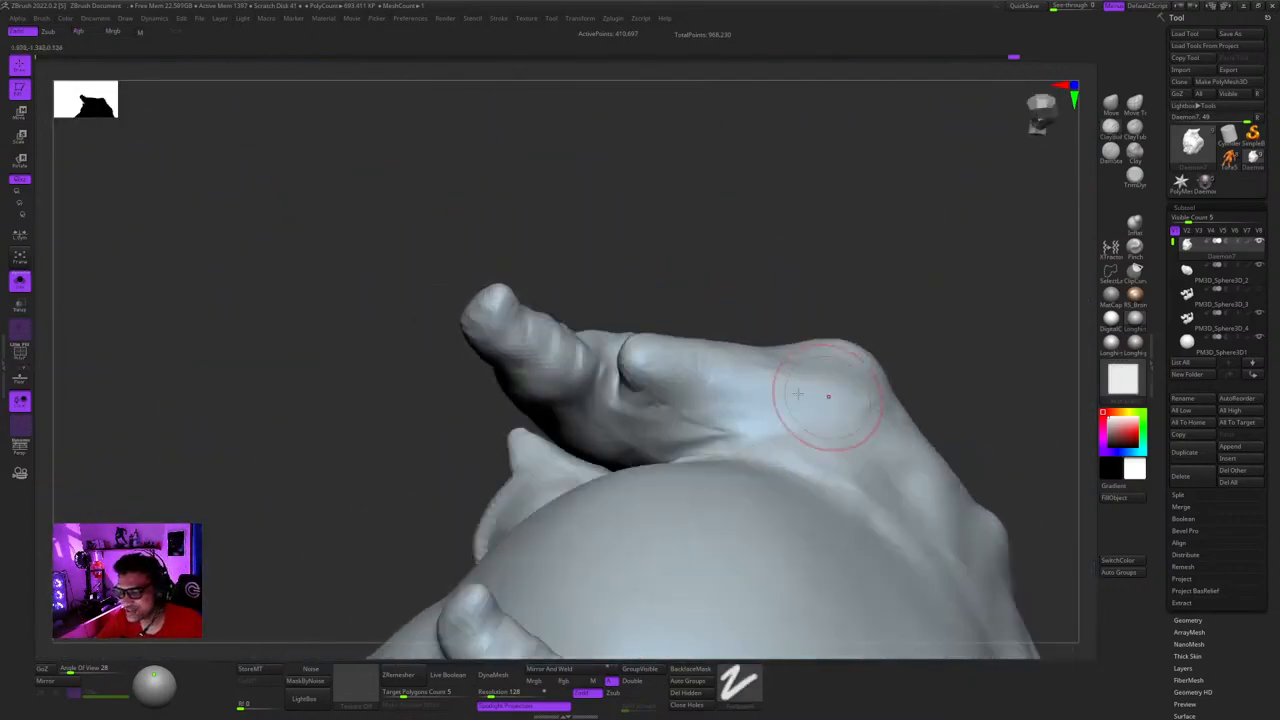
{"action": "right_click_drag", "start_coordinate": [828, 396], "coordinate": [895, 370]}
{"action": "right_click_drag", "start_coordinate": [714, 338], "coordinate": [751, 333]}
{"action": "right_click_drag", "start_coordinate": [831, 246], "coordinate": [843, 257]}
{"action": "right_click_drag", "start_coordinate": [934, 238], "coordinate": [920, 170], "text": "ctrl"}
{"action": "mouse_move", "coordinate": [850, 200]}
{"action": "right_mouse_down"}
{"action": "mouse_move", "coordinate": [798, 239]}
{"action": "mouse_move", "coordinate": [882, 299]}
{"action": "right_mouse_up"}
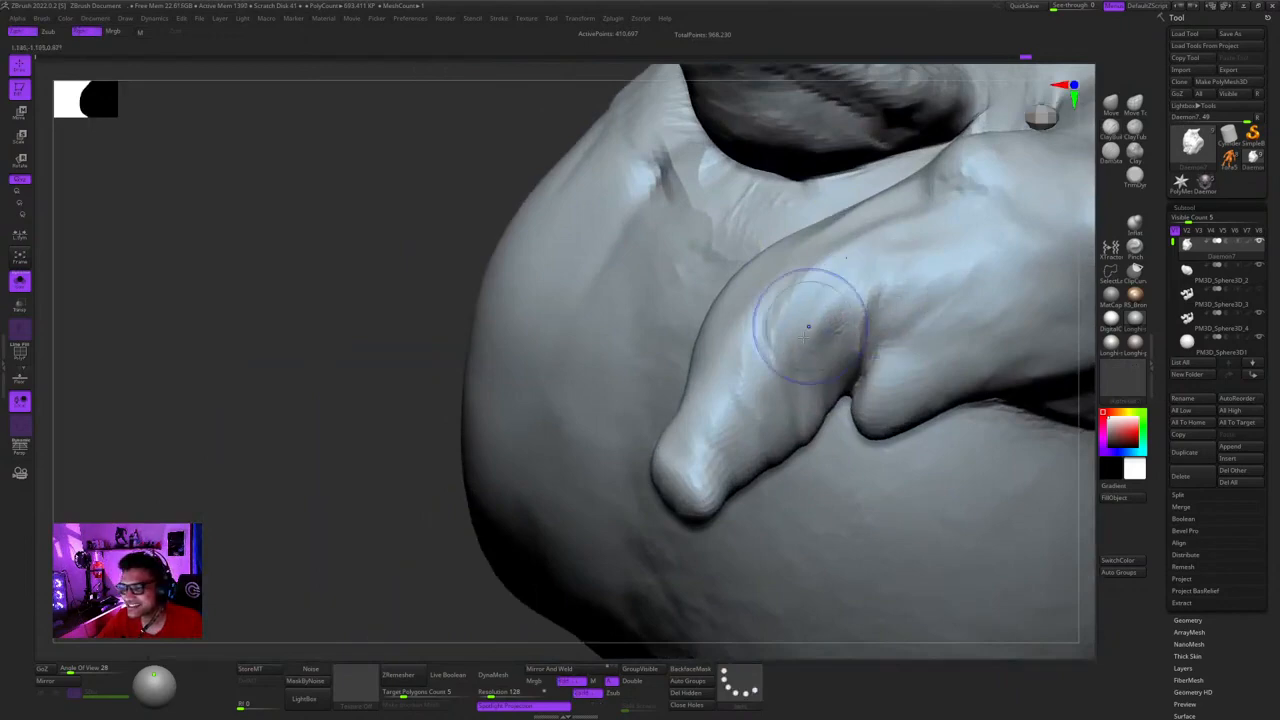
- Blend the bumps on the horn and reshape its tip
{"action": "mouse_move", "coordinate": [808, 326]}
{"action": "right_mouse_down"}
{"action": "mouse_move", "coordinate": [897, 166]}
{"action": "mouse_move", "coordinate": [774, 283]}
{"action": "mouse_move", "coordinate": [790, 330]}
{"action": "mouse_move", "coordinate": [850, 225]}
{"action": "mouse_move", "coordinate": [740, 346]}
{"action": "mouse_move", "coordinate": [686, 286]}
{"action": "mouse_move", "coordinate": [871, 300]}
{"action": "mouse_move", "coordinate": [757, 320]}
{"action": "right_mouse_up"}
{"action": "mouse_move", "coordinate": [830, 261]}
{"action": "right_mouse_down", "text": "ctrl"}
{"action": "mouse_move", "coordinate": [957, 264]}
{"action": "mouse_move", "coordinate": [823, 257]}
{"action": "right_mouse_up", "text": "ctrl"}
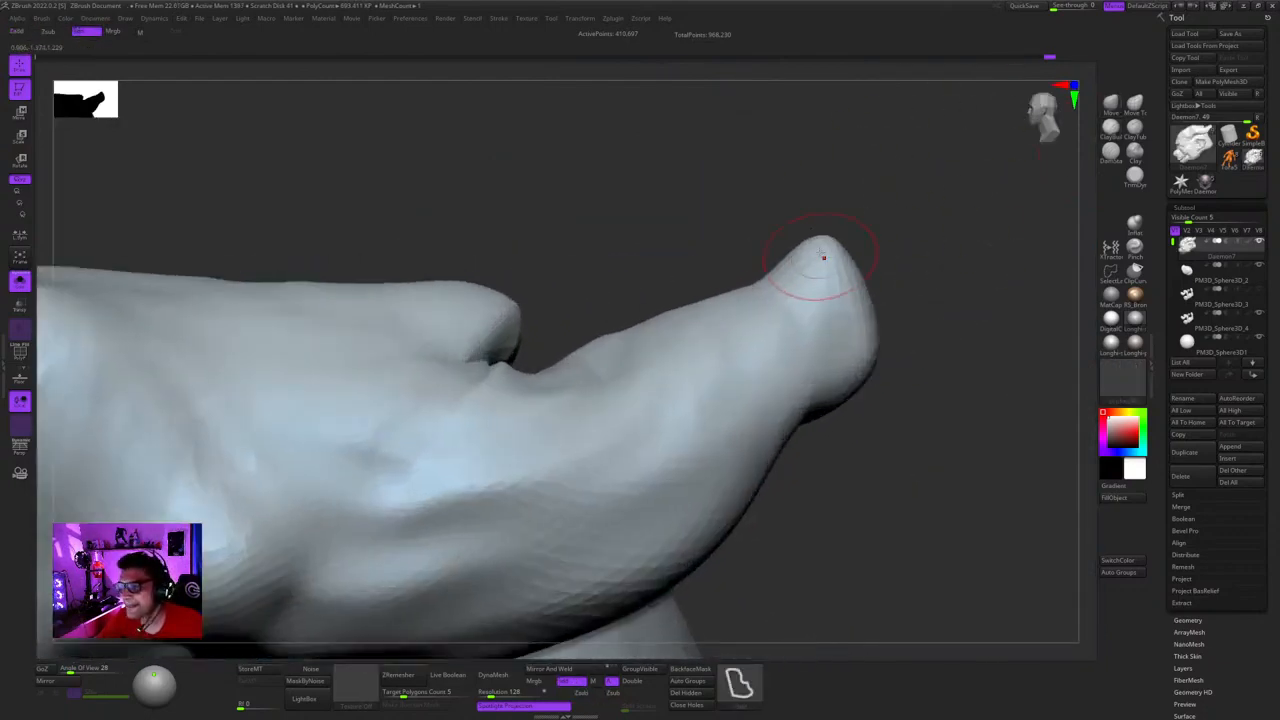
{"action": "key", "text": "space"}
{"action": "mouse_move", "coordinate": [914, 213]}
{"action": "right_mouse_down"}
{"action": "mouse_move", "coordinate": [836, 255]}
{"action": "mouse_move", "coordinate": [863, 166]}
{"action": "mouse_move", "coordinate": [771, 361]}
{"action": "mouse_move", "coordinate": [857, 263]}
{"action": "mouse_move", "coordinate": [800, 262]}
{"action": "right_mouse_up"}
{"action": "key", "text": "space"}
{"action": "mouse_move", "coordinate": [800, 262]}
{"action": "right_mouse_down", "text": "ctrl"}
{"action": "mouse_move", "coordinate": [805, 310]}
{"action": "mouse_move", "coordinate": [849, 263]}
{"action": "mouse_move", "coordinate": [749, 243]}
{"action": "mouse_move", "coordinate": [760, 206]}
{"action": "mouse_move", "coordinate": [849, 277]}
{"action": "mouse_move", "coordinate": [907, 257]}
{"action": "mouse_move", "coordinate": [935, 268]}
{"action": "mouse_move", "coordinate": [925, 325]}
{"action": "right_mouse_up", "text": "ctrl"}
{"action": "right_click_drag", "start_coordinate": [925, 325], "coordinate": [960, 320], "text": "shift"}
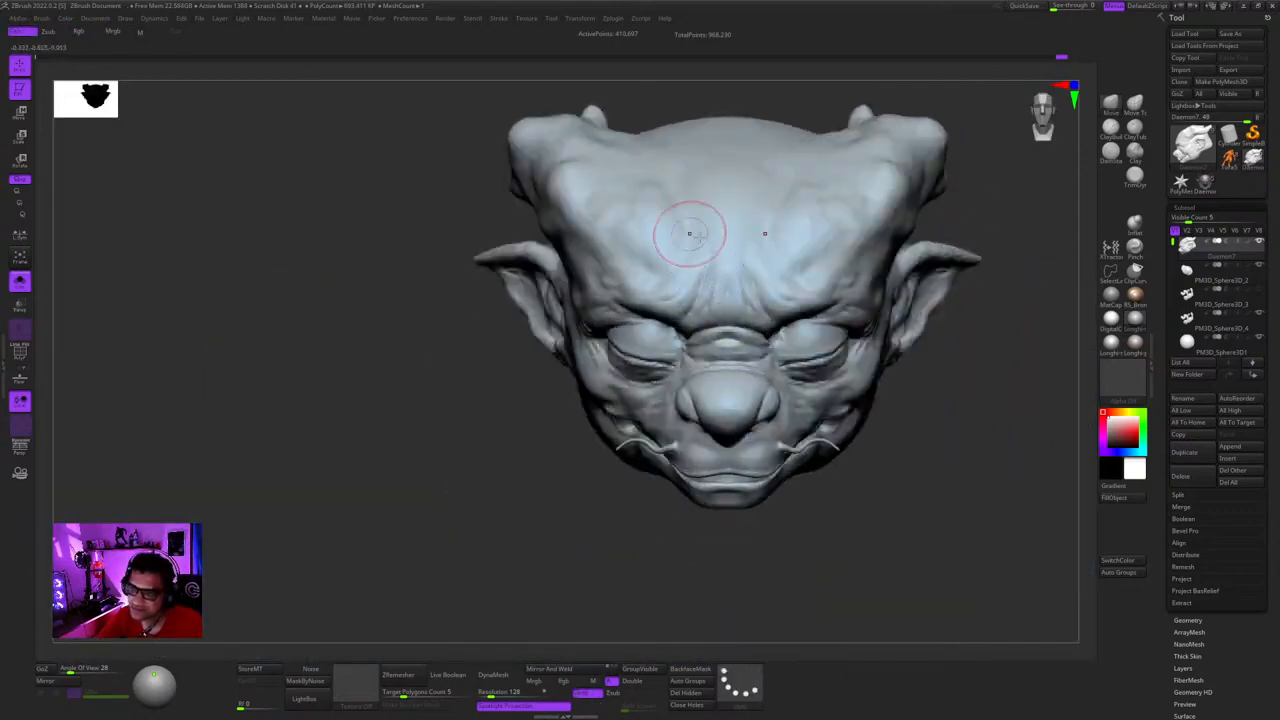
- Adjust the silhouette of the horns and brow with a resized Move brush, from front and side views
{"action": "right_click_drag", "start_coordinate": [691, 234], "coordinate": [715, 365], "text": "alt"}
{"action": "right_click_drag", "start_coordinate": [715, 365], "coordinate": [620, 306], "text": "ctrl"}
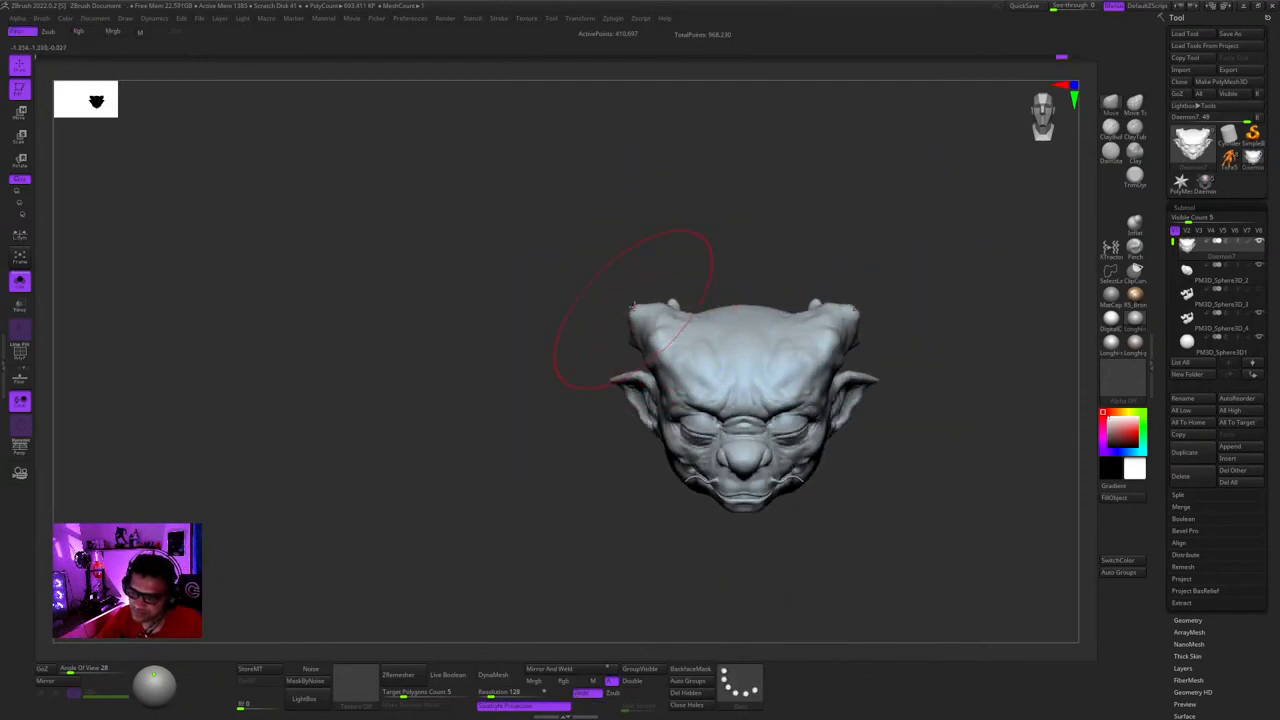
{"action": "right_click_drag", "start_coordinate": [633, 307], "coordinate": [600, 394], "text": "ctrl"}
{"action": "mouse_move", "coordinate": [641, 262]}
{"action": "right_mouse_down", "text": "ctrl"}
{"action": "mouse_move", "coordinate": [643, 328]}
{"action": "mouse_move", "coordinate": [749, 327]}
{"action": "mouse_move", "coordinate": [730, 340]}
{"action": "mouse_move", "coordinate": [734, 311]}
{"action": "mouse_move", "coordinate": [751, 326]}
{"action": "mouse_move", "coordinate": [790, 315]}
{"action": "mouse_move", "coordinate": [781, 340]}
{"action": "mouse_move", "coordinate": [835, 240]}
{"action": "right_mouse_up", "text": "ctrl"}
{"action": "key", "text": "space"}
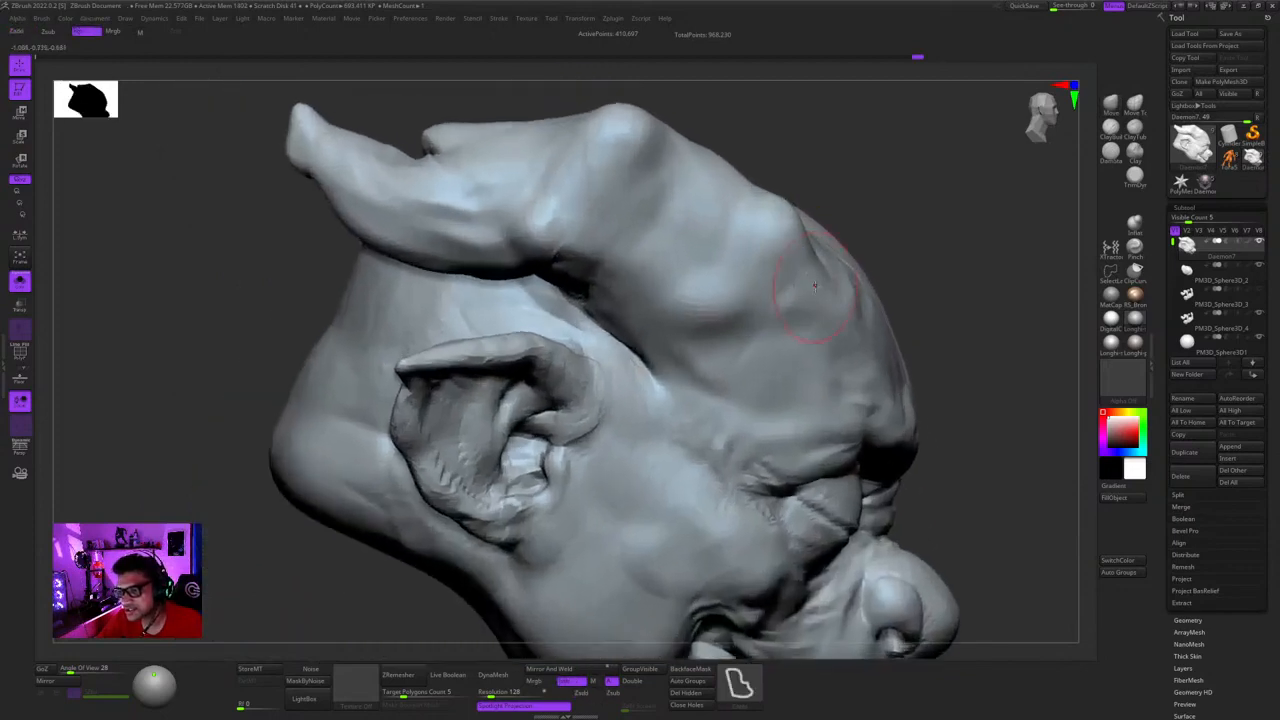
{"action": "left_click_drag", "start_coordinate": [795, 298], "coordinate": [765, 323]}
{"action": "right_click_drag", "start_coordinate": [765, 323], "coordinate": [763, 368]}
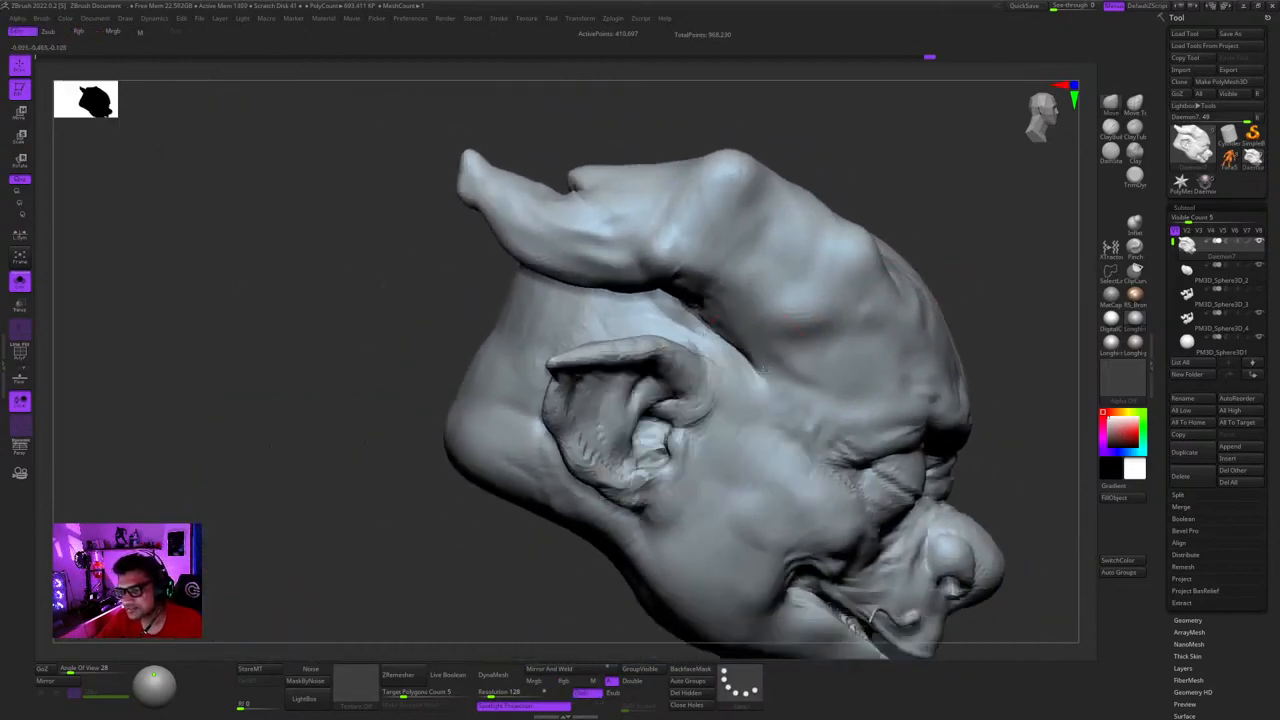
- Build up the fleshy horn base and temple above the ear with a resized ClayBuildup brush
{"action": "left_click", "coordinate": [1106, 134]}
{"action": "mouse_move", "coordinate": [800, 320]}
{"action": "right_mouse_down"}
{"action": "mouse_move", "coordinate": [775, 335]}
{"action": "mouse_move", "coordinate": [763, 385]}
{"action": "right_mouse_up"}
{"action": "right_click_drag", "start_coordinate": [763, 330], "coordinate": [761, 309]}
{"action": "right_click_drag", "start_coordinate": [778, 366], "coordinate": [772, 373]}
{"action": "mouse_move", "coordinate": [795, 365]}
{"action": "right_mouse_down"}
{"action": "mouse_move", "coordinate": [822, 370]}
{"action": "mouse_move", "coordinate": [810, 400]}
{"action": "mouse_move", "coordinate": [820, 393]}
{"action": "mouse_move", "coordinate": [800, 343]}
{"action": "right_mouse_up"}
{"action": "right_click", "coordinate": [823, 382]}
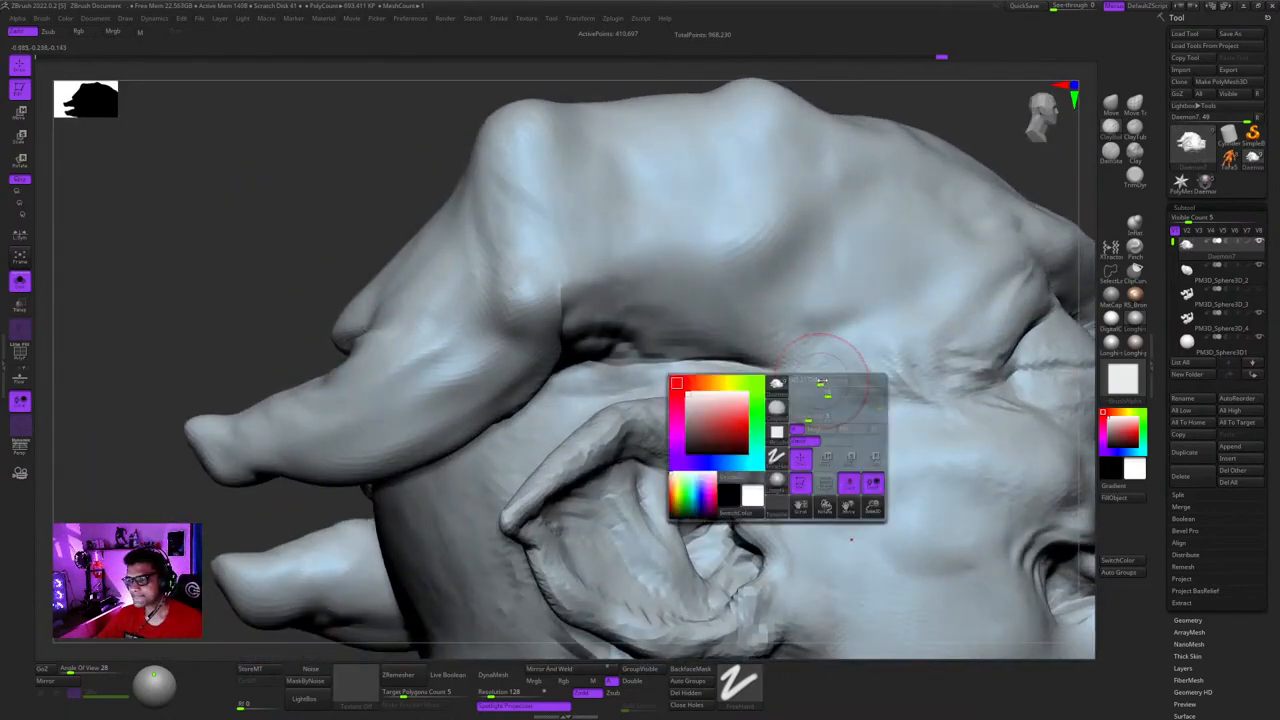
{"action": "right_click_drag", "start_coordinate": [822, 388], "coordinate": [803, 360]}
{"action": "right_click", "coordinate": [823, 422]}
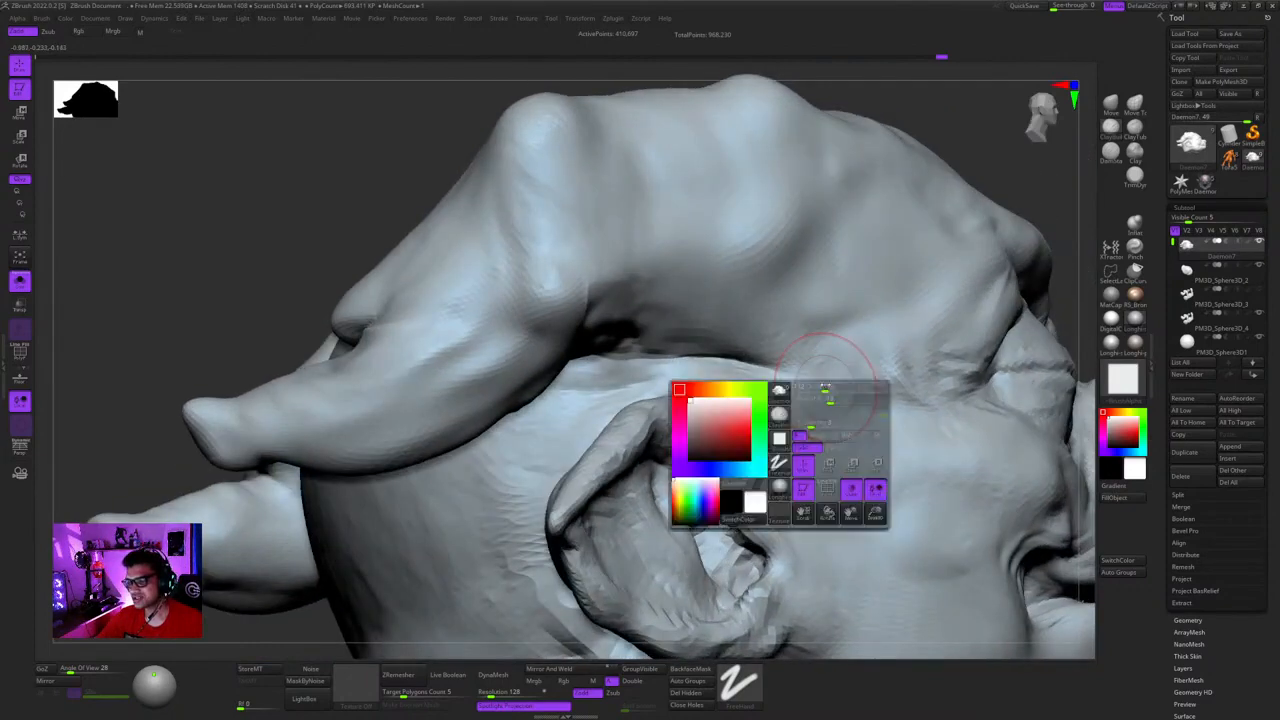
{"action": "right_click_drag", "start_coordinate": [823, 420], "coordinate": [810, 398]}
{"action": "mouse_move", "coordinate": [840, 438]}
{"action": "right_mouse_down"}
{"action": "mouse_move", "coordinate": [812, 398]}
{"action": "mouse_move", "coordinate": [823, 423]}
{"action": "mouse_move", "coordinate": [781, 238]}
{"action": "right_mouse_up"}
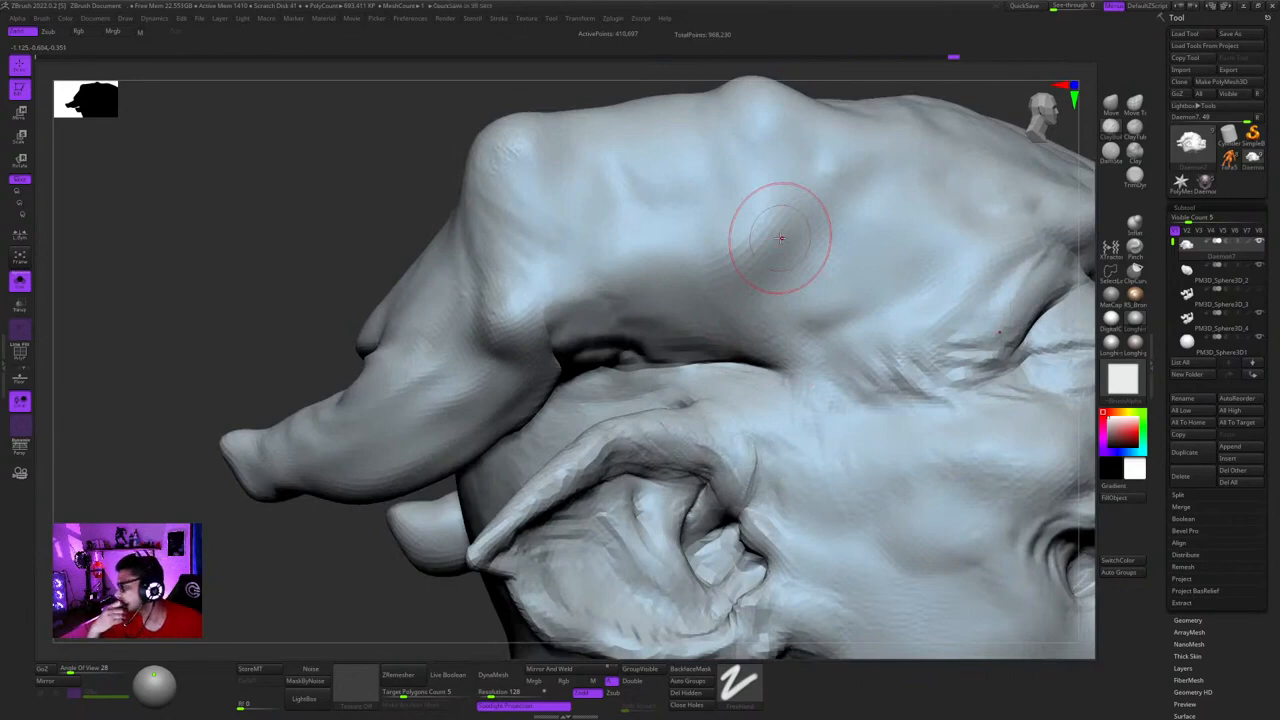
- Carve sharper frown creases between the brows and on the lower forehead with the DamStandard brush
{"action": "mouse_move", "coordinate": [700, 257]}
{"action": "right_mouse_down"}
{"action": "mouse_move", "coordinate": [710, 310]}
{"action": "mouse_move", "coordinate": [769, 300]}
{"action": "mouse_move", "coordinate": [748, 320]}
{"action": "mouse_move", "coordinate": [773, 369]}
{"action": "mouse_move", "coordinate": [763, 412]}
{"action": "mouse_move", "coordinate": [820, 385]}
{"action": "mouse_move", "coordinate": [853, 289]}
{"action": "mouse_move", "coordinate": [804, 258]}
{"action": "mouse_move", "coordinate": [877, 241]}
{"action": "right_mouse_up"}
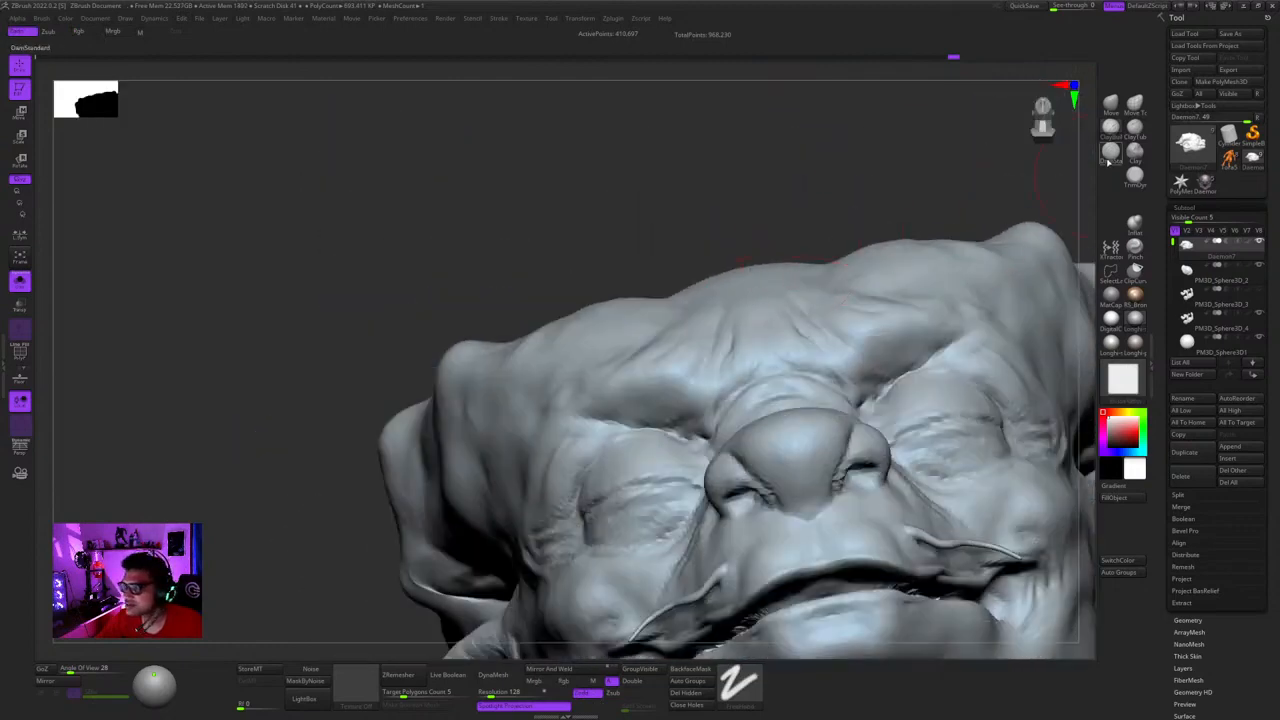
{"action": "left_click", "coordinate": [1107, 162]}
{"action": "mouse_move", "coordinate": [771, 303]}
{"action": "right_mouse_down"}
{"action": "mouse_move", "coordinate": [772, 370]}
{"action": "mouse_move", "coordinate": [735, 452]}
{"action": "right_mouse_up"}
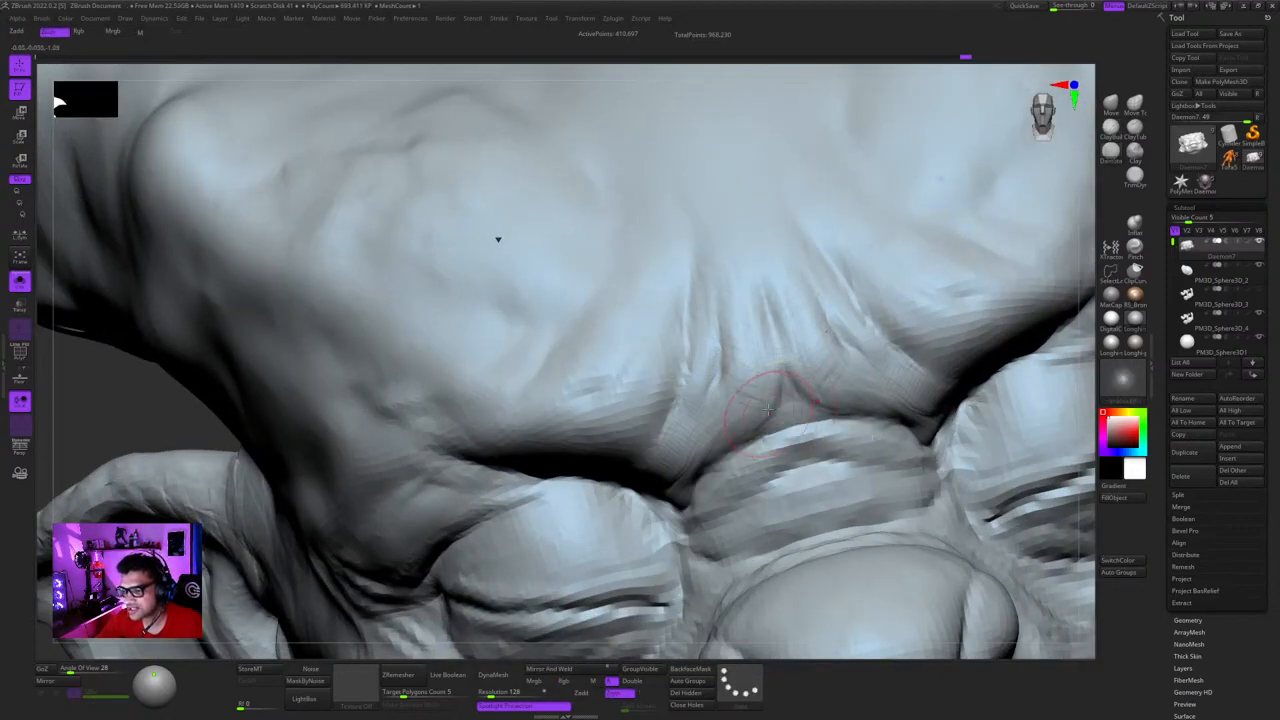
{"action": "mouse_move", "coordinate": [768, 410]}
{"action": "right_mouse_down"}
{"action": "mouse_move", "coordinate": [655, 402]}
{"action": "mouse_move", "coordinate": [867, 376]}
{"action": "right_mouse_up"}
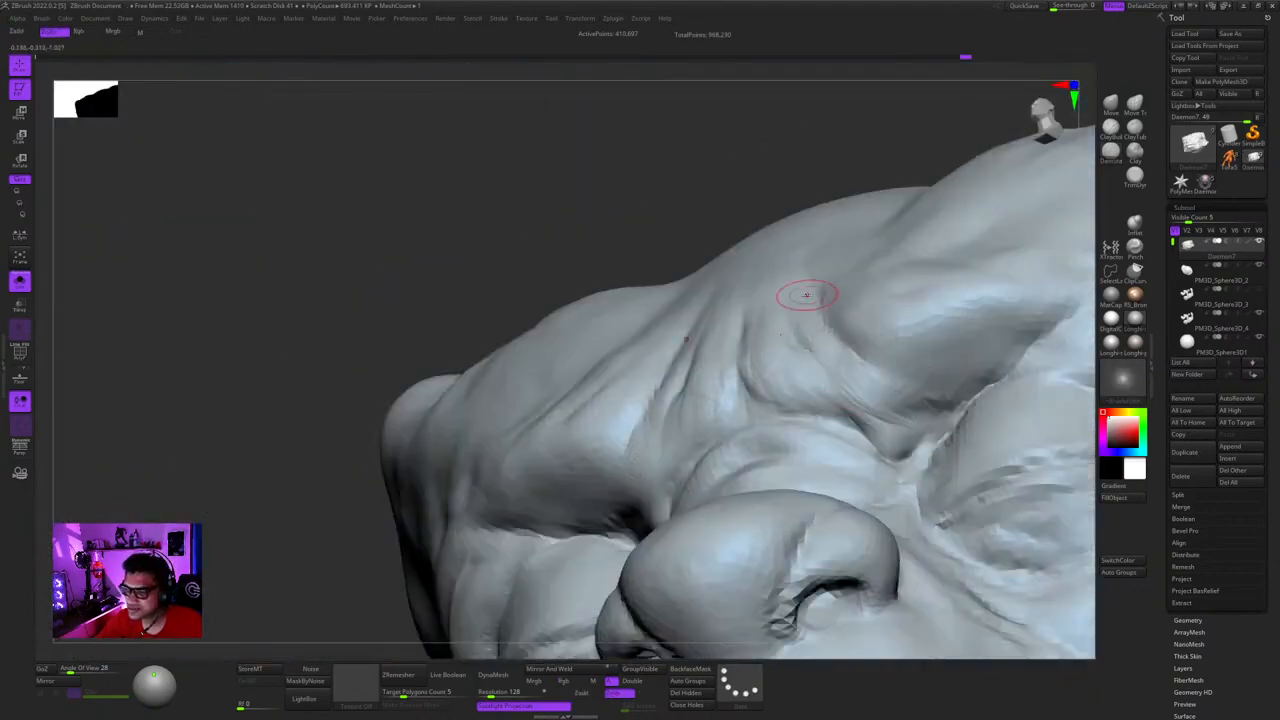
{"action": "mouse_move", "coordinate": [807, 295]}
{"action": "right_mouse_down"}
{"action": "mouse_move", "coordinate": [740, 290]}
{"action": "mouse_move", "coordinate": [722, 400]}
{"action": "mouse_move", "coordinate": [704, 270]}
{"action": "mouse_move", "coordinate": [666, 340]}
{"action": "mouse_move", "coordinate": [650, 440]}
{"action": "right_mouse_up"}
{"action": "mouse_move", "coordinate": [650, 440]}
{"action": "right_mouse_down"}
{"action": "mouse_move", "coordinate": [690, 455]}
{"action": "mouse_move", "coordinate": [647, 418]}
{"action": "right_mouse_up"}
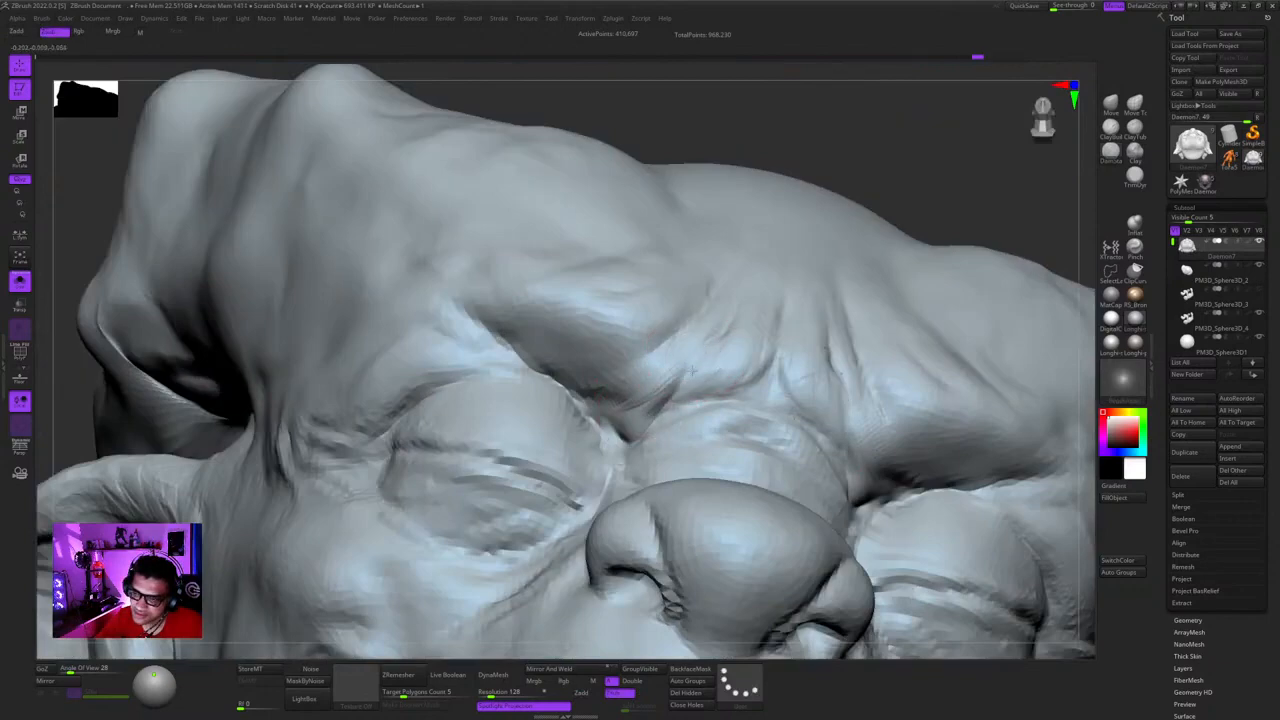
{"action": "right_click_drag", "start_coordinate": [720, 300], "coordinate": [724, 235], "text": "ctrl"}
{"action": "mouse_move", "coordinate": [724, 235]}
{"action": "right_mouse_down"}
{"action": "mouse_move", "coordinate": [755, 395]}
{"action": "mouse_move", "coordinate": [765, 300]}
{"action": "right_mouse_up"}
{"action": "mouse_move", "coordinate": [889, 403]}
{"action": "right_mouse_down"}
{"action": "mouse_move", "coordinate": [772, 306]}
{"action": "mouse_move", "coordinate": [898, 362]}
{"action": "right_mouse_up"}
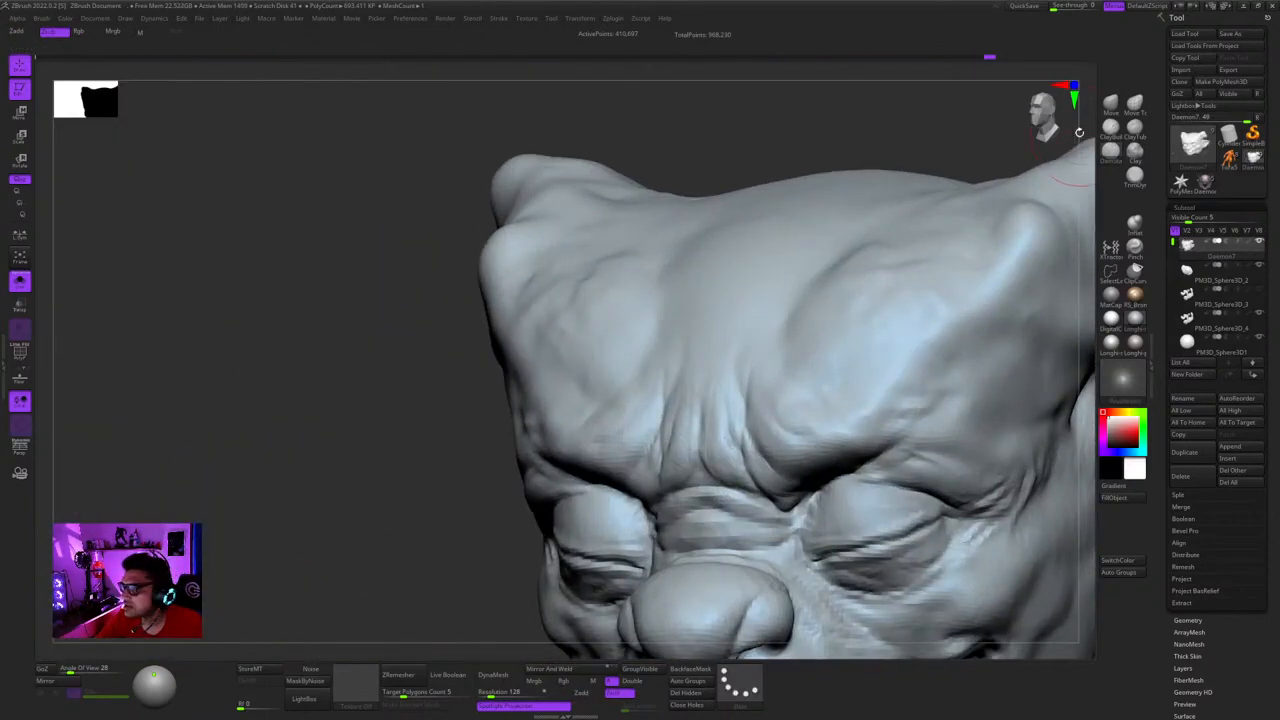
- Build up the skin folds between the brows and along the brow ridge with the ClayBuildup brush
{"action": "left_click", "coordinate": [1111, 129]}
{"action": "mouse_move", "coordinate": [752, 385]}
{"action": "right_mouse_down"}
{"action": "mouse_move", "coordinate": [778, 256]}
{"action": "mouse_move", "coordinate": [765, 420]}
{"action": "mouse_move", "coordinate": [770, 323]}
{"action": "right_mouse_up"}
{"action": "right_click", "coordinate": [788, 304]}
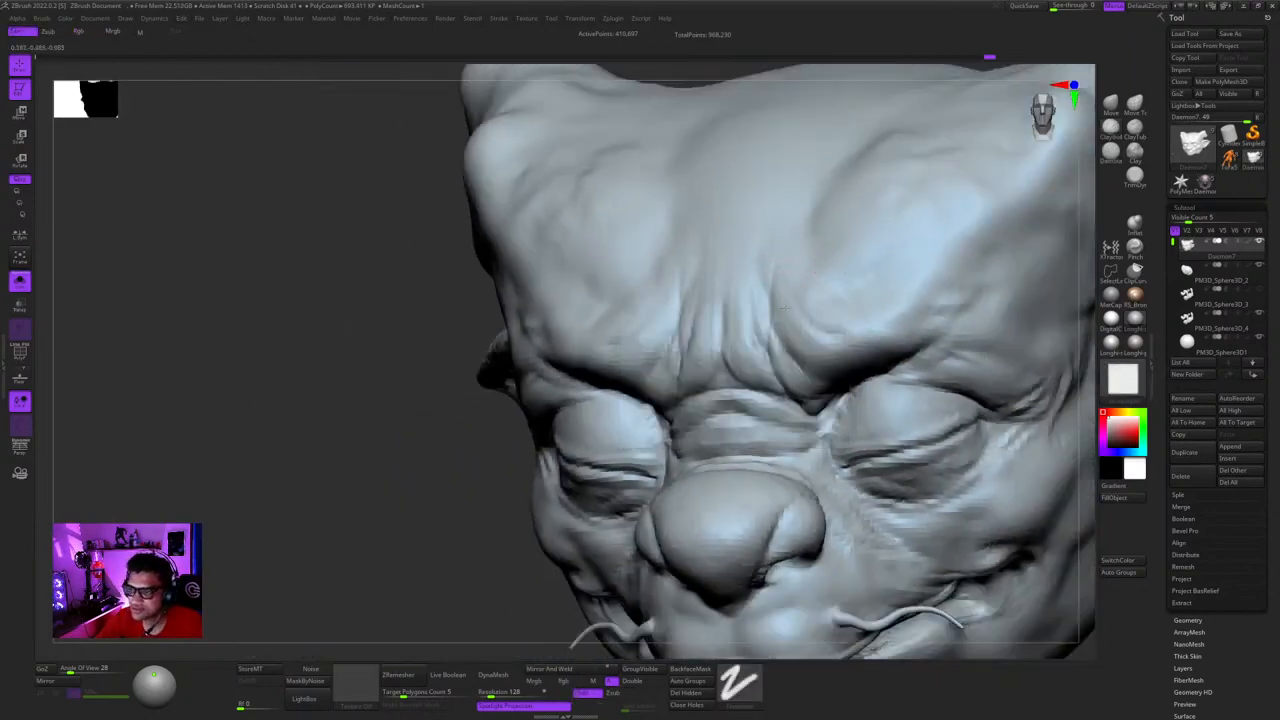
{"action": "mouse_move", "coordinate": [755, 385]}
{"action": "right_mouse_down"}
{"action": "mouse_move", "coordinate": [771, 280]}
{"action": "mouse_move", "coordinate": [848, 418]}
{"action": "right_mouse_up"}
{"action": "right_click", "coordinate": [803, 376]}
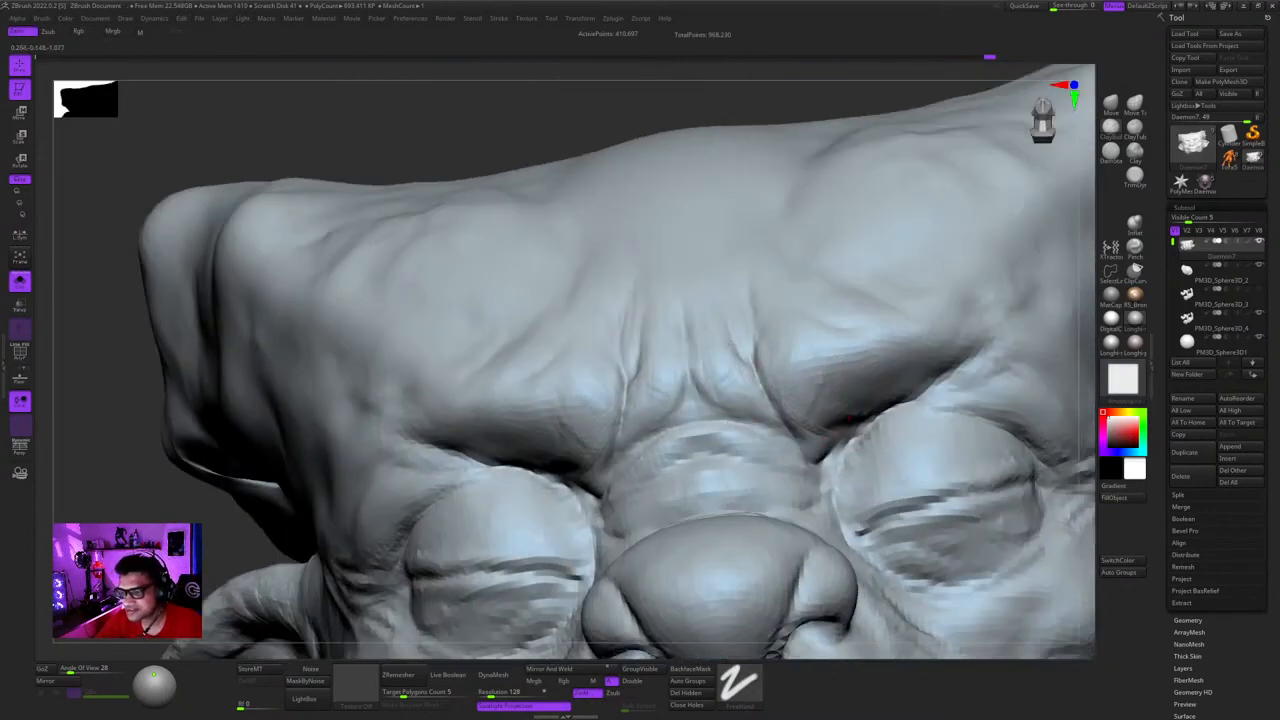
{"action": "right_click_drag", "start_coordinate": [789, 385], "coordinate": [815, 382]}
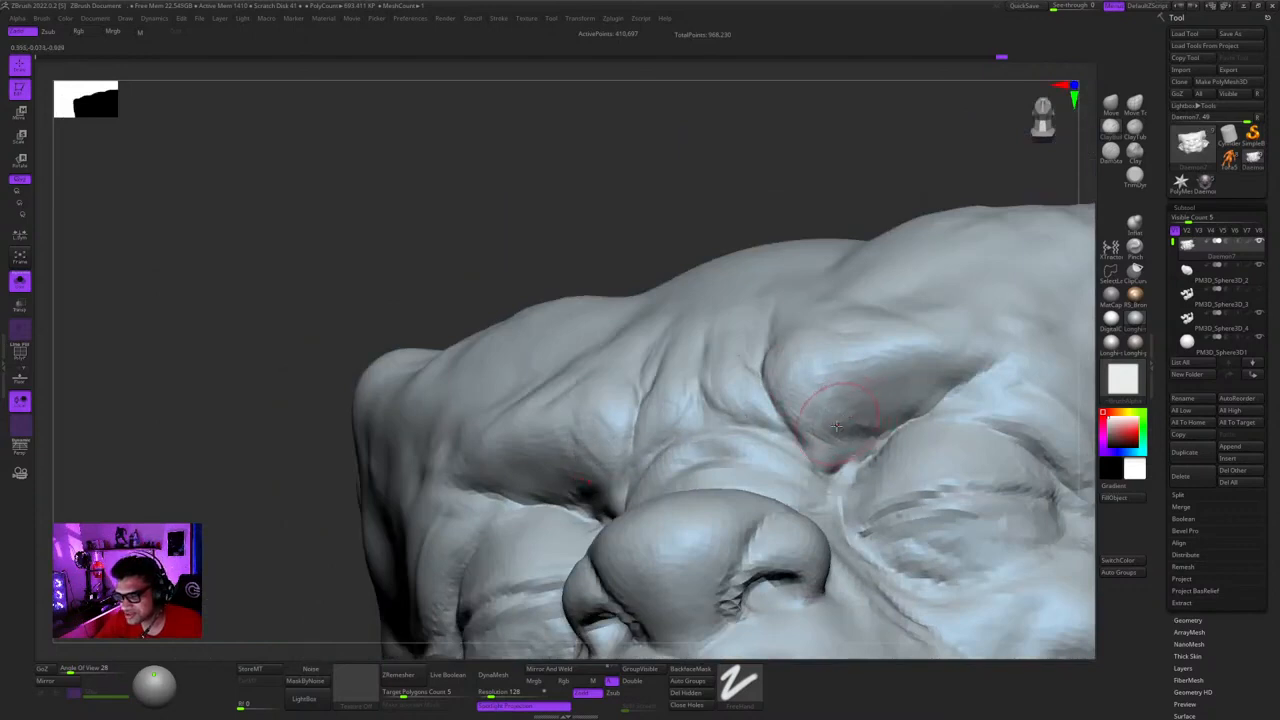
{"action": "right_click_drag", "start_coordinate": [836, 426], "coordinate": [826, 354], "text": "ctrl"}
{"action": "left_click_drag", "start_coordinate": [826, 358], "coordinate": [871, 349]}
{"action": "right_click_drag", "start_coordinate": [871, 349], "coordinate": [826, 327], "text": "ctrl"}
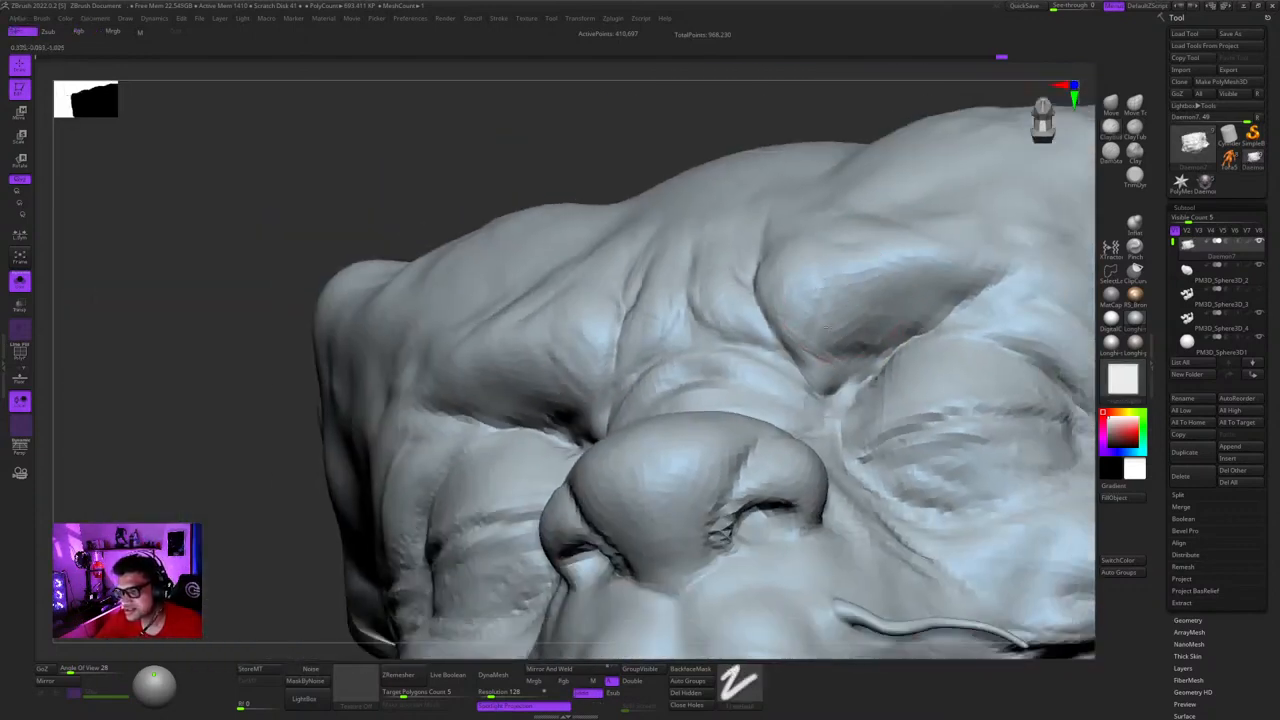
- Reinforce the vertical frown folds between the brows with a resized ClayBuildup brush
{"action": "key", "text": "space"}
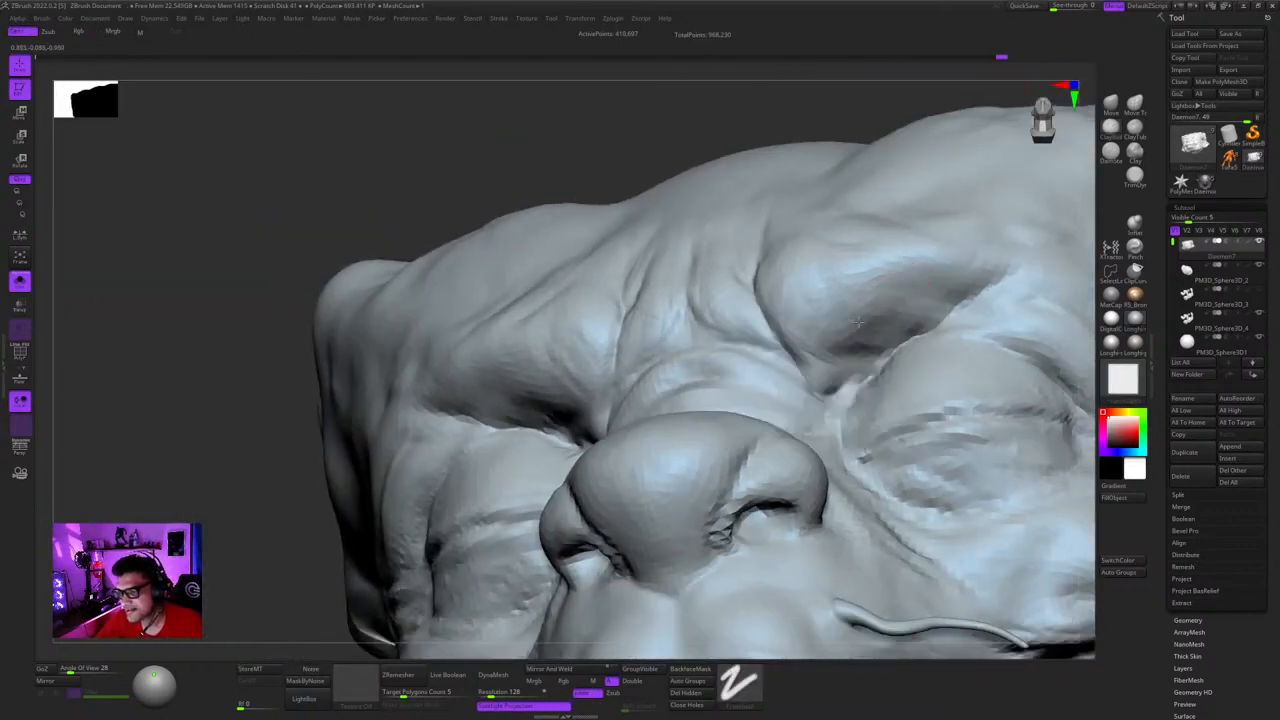
{"action": "mouse_move", "coordinate": [818, 293]}
{"action": "right_mouse_down"}
{"action": "mouse_move", "coordinate": [824, 330]}
{"action": "mouse_move", "coordinate": [830, 279]}
{"action": "mouse_move", "coordinate": [804, 276]}
{"action": "mouse_move", "coordinate": [789, 379]}
{"action": "mouse_move", "coordinate": [829, 357]}
{"action": "mouse_move", "coordinate": [791, 266]}
{"action": "mouse_move", "coordinate": [767, 358]}
{"action": "mouse_move", "coordinate": [884, 386]}
{"action": "mouse_move", "coordinate": [790, 340]}
{"action": "mouse_move", "coordinate": [854, 394]}
{"action": "mouse_move", "coordinate": [840, 322]}
{"action": "mouse_move", "coordinate": [862, 285]}
{"action": "right_mouse_up"}
{"action": "key", "text": "space"}
{"action": "key", "text": "space"}
{"action": "mouse_move", "coordinate": [862, 285]}
{"action": "right_mouse_down", "text": "ctrl"}
{"action": "mouse_move", "coordinate": [839, 325]}
{"action": "mouse_move", "coordinate": [873, 390]}
{"action": "mouse_move", "coordinate": [853, 368]}
{"action": "right_mouse_up", "text": "ctrl"}
{"action": "key", "text": "space"}
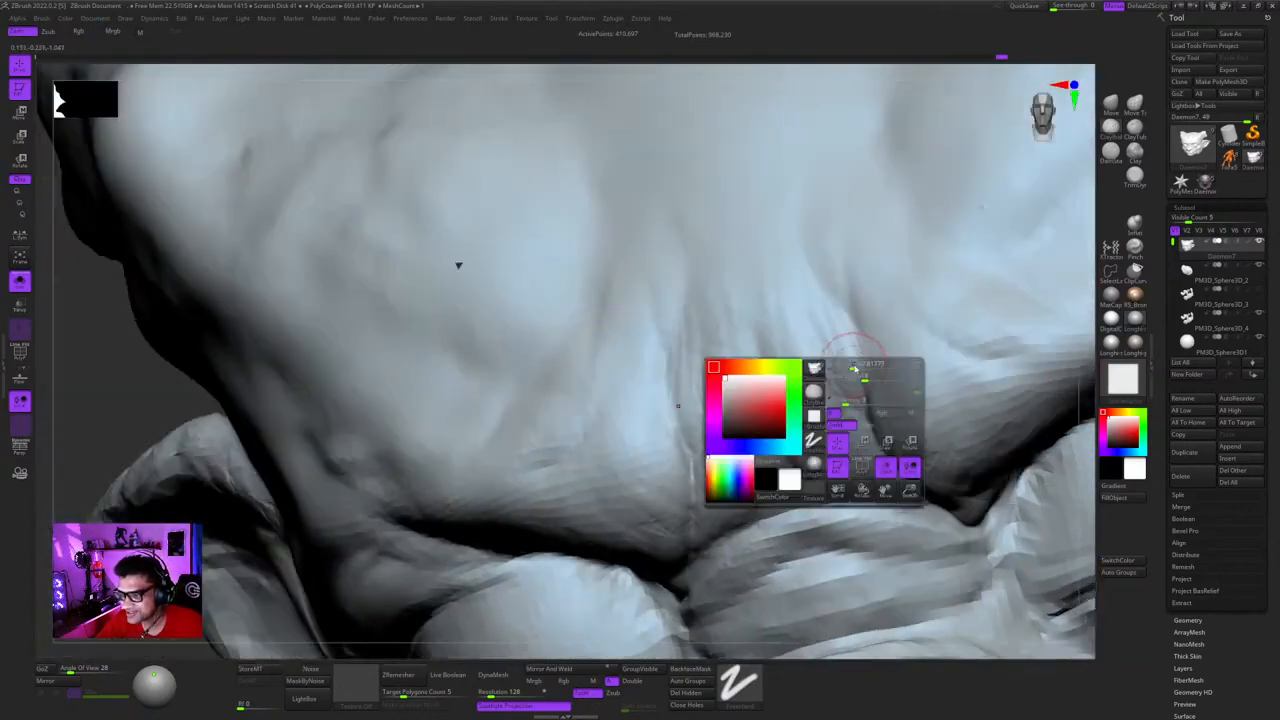
{"action": "right_click_drag", "start_coordinate": [458, 265], "coordinate": [855, 355]}
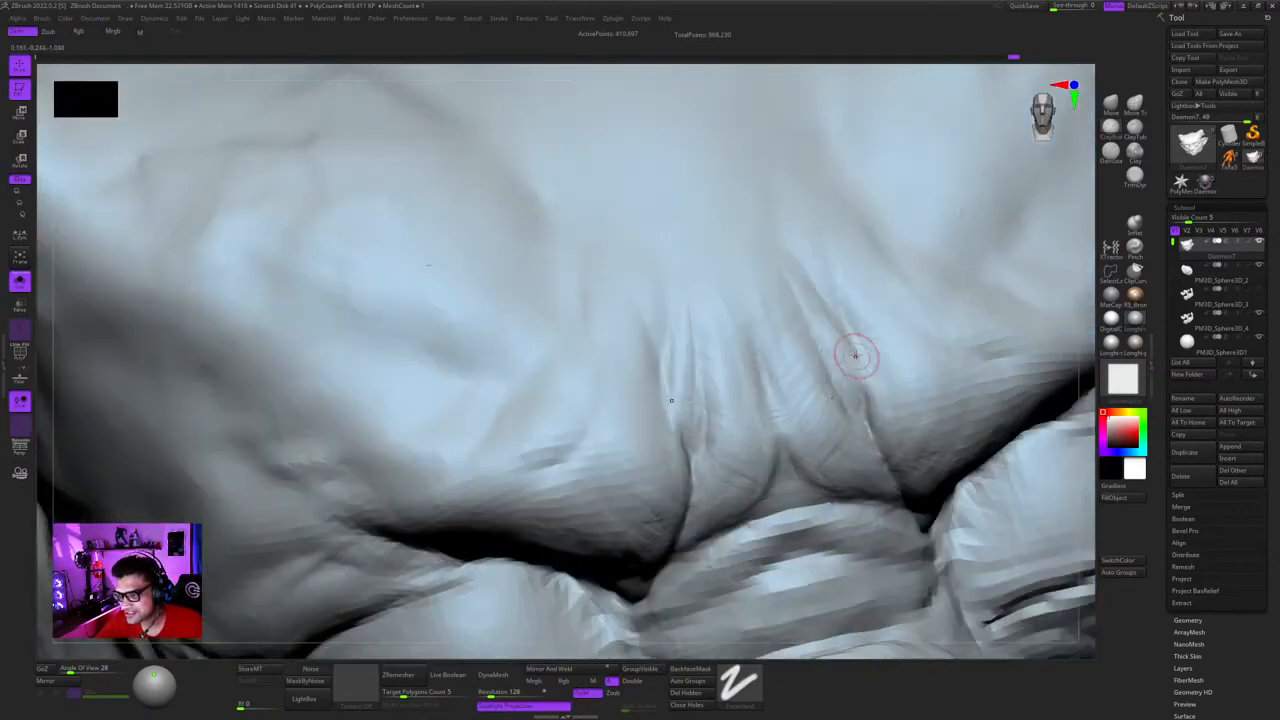
{"action": "right_click_drag", "start_coordinate": [858, 413], "coordinate": [858, 372]}
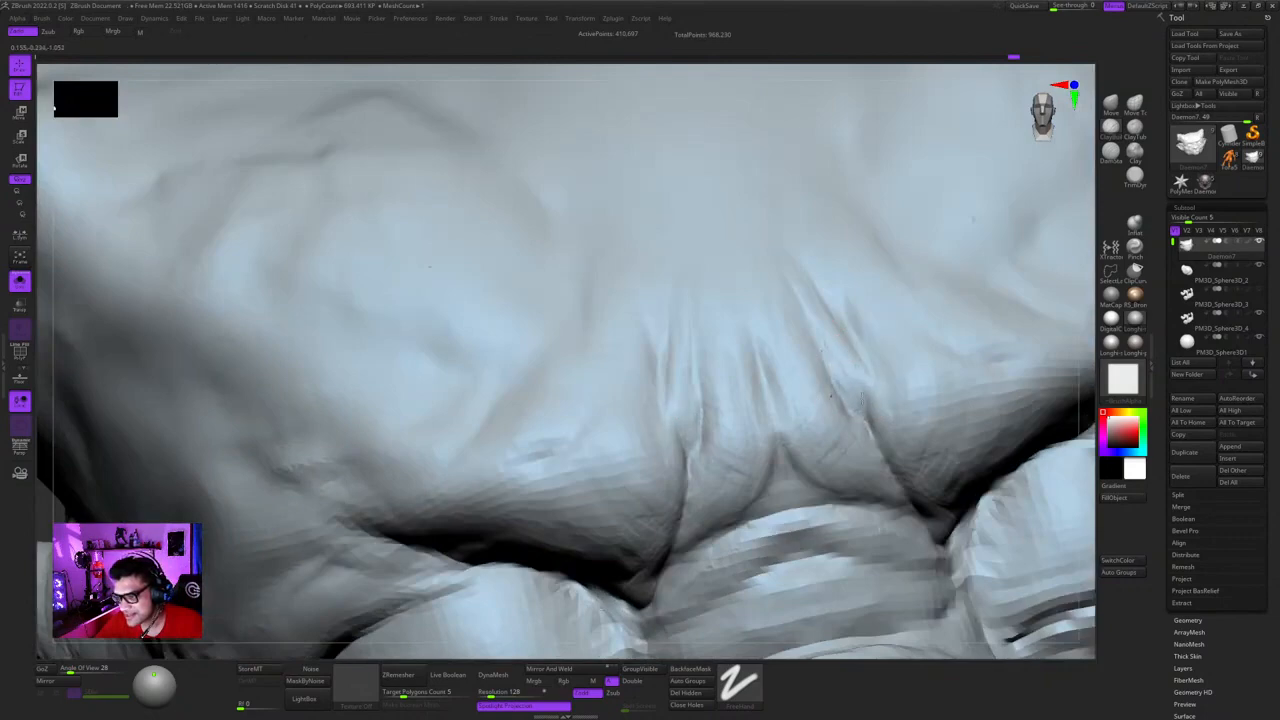
{"action": "right_click_drag", "start_coordinate": [875, 455], "coordinate": [822, 298]}
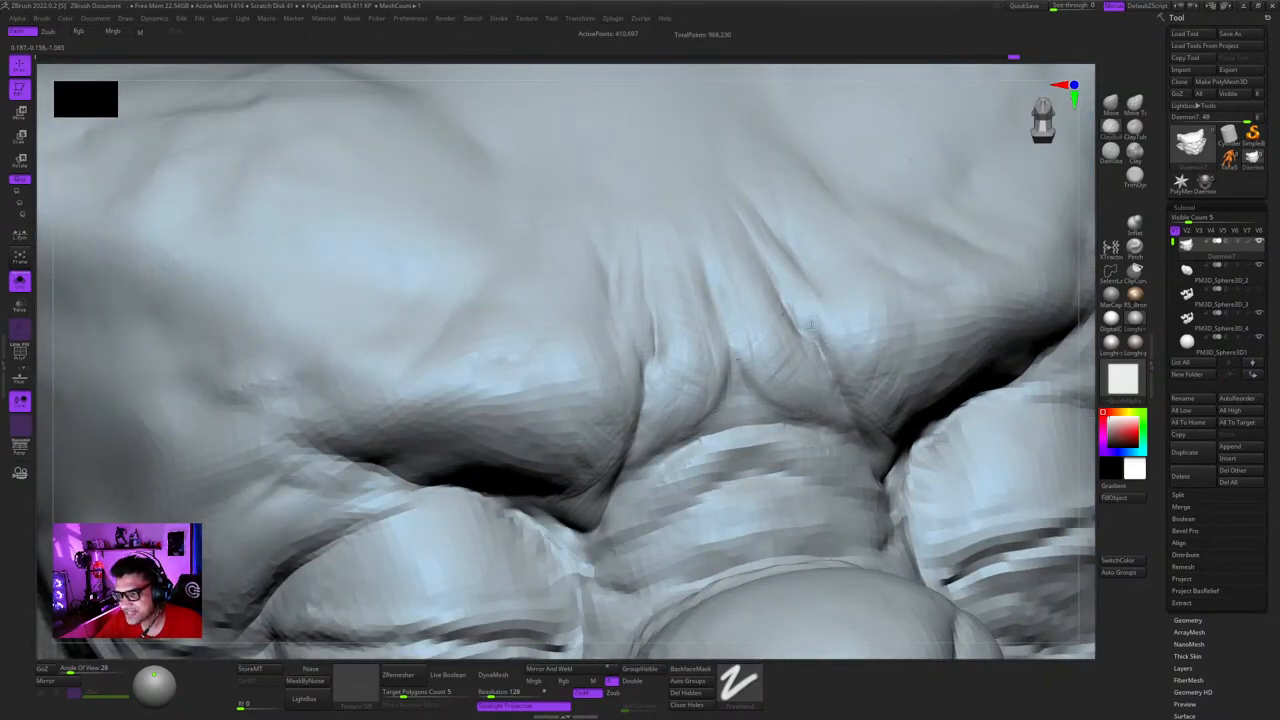
- Refine and smooth the inner brow corner where it meets the bridge of the nose
{"action": "mouse_move", "coordinate": [845, 374]}
{"action": "right_mouse_down", "text": "ctrl"}
{"action": "mouse_move", "coordinate": [838, 440]}
{"action": "mouse_move", "coordinate": [781, 342]}
{"action": "right_mouse_up", "text": "ctrl"}
{"action": "mouse_move", "coordinate": [888, 404]}
{"action": "right_mouse_down"}
{"action": "mouse_move", "coordinate": [900, 243]}
{"action": "mouse_move", "coordinate": [803, 366]}
{"action": "right_mouse_up"}
{"action": "right_click", "coordinate": [803, 366]}
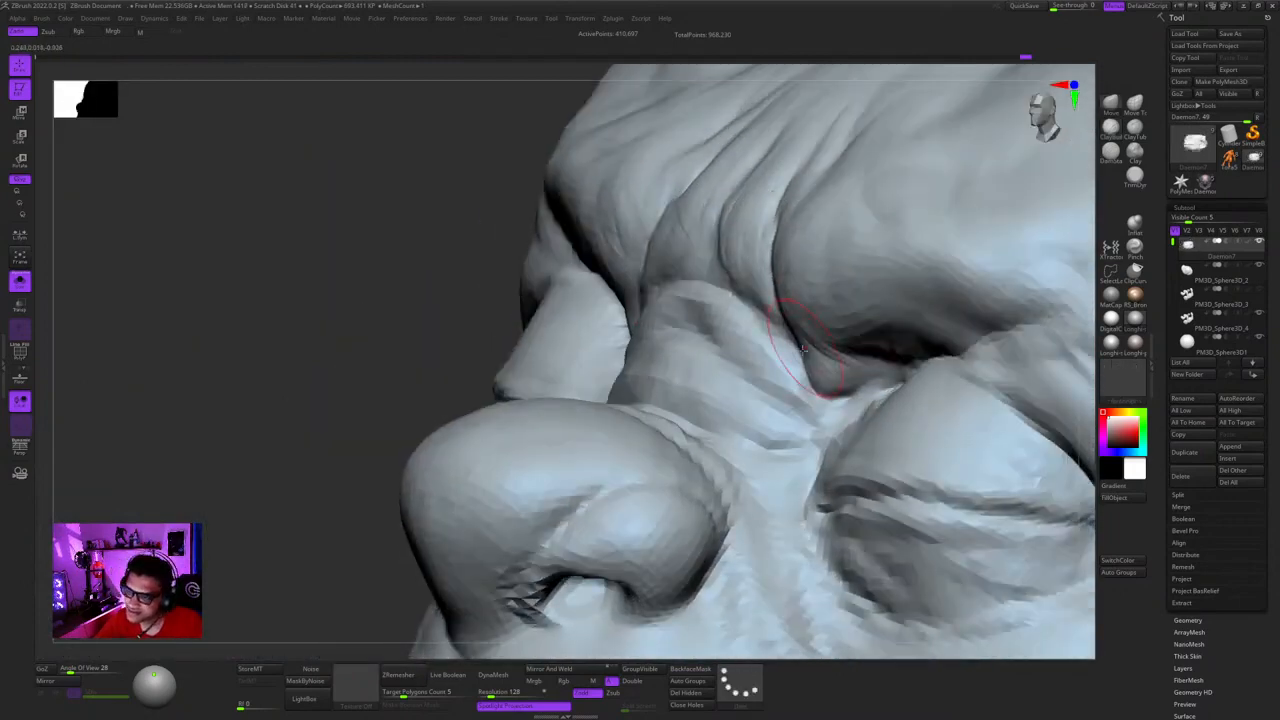
{"action": "left_click_drag", "start_coordinate": [803, 348], "coordinate": [840, 372]}
{"action": "mouse_move", "coordinate": [812, 368]}
{"action": "right_mouse_down", "text": "ctrl"}
{"action": "mouse_move", "coordinate": [770, 430]}
{"action": "mouse_move", "coordinate": [800, 305]}
{"action": "mouse_move", "coordinate": [790, 420]}
{"action": "mouse_move", "coordinate": [1003, 238]}
{"action": "right_mouse_up", "text": "ctrl"}
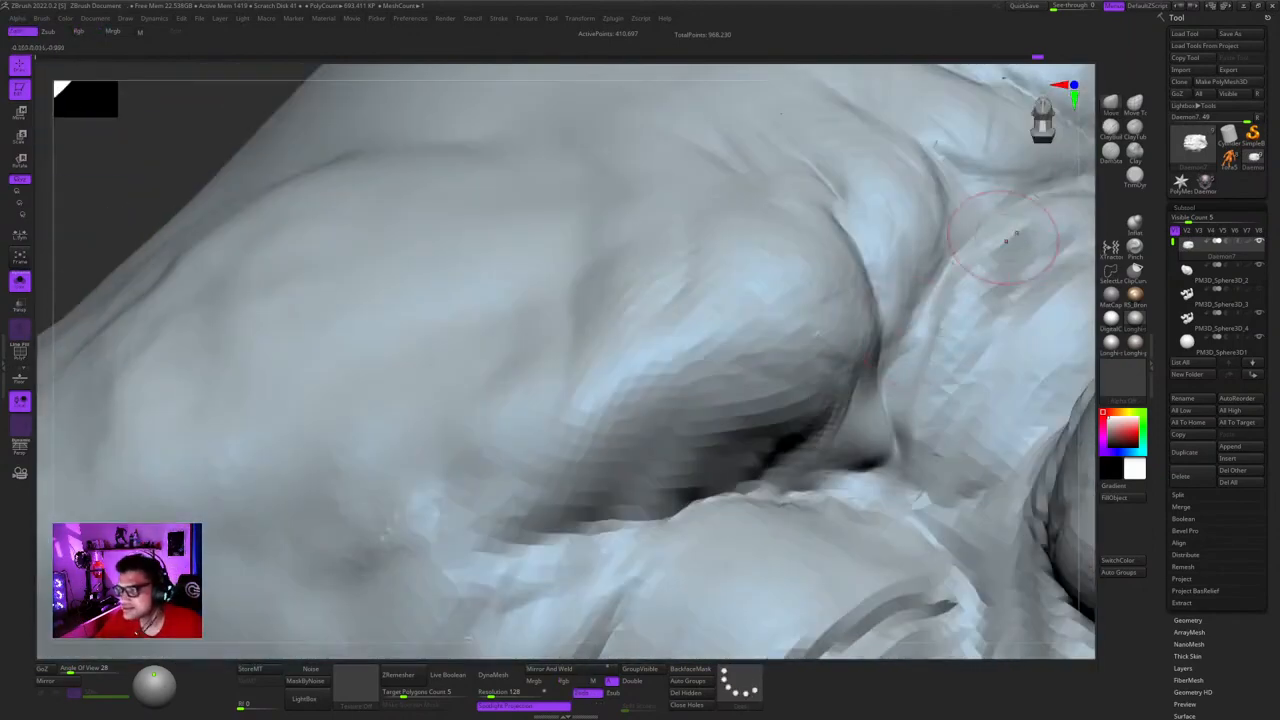
- Add finer frown wrinkles to the lower forehead with a resized ClayBuildup brush
{"action": "mouse_move", "coordinate": [977, 135]}
{"action": "right_mouse_down"}
{"action": "mouse_move", "coordinate": [788, 360]}
{"action": "mouse_move", "coordinate": [803, 363]}
{"action": "mouse_move", "coordinate": [794, 379]}
{"action": "right_mouse_up"}
{"action": "mouse_move", "coordinate": [763, 425]}
{"action": "right_mouse_down"}
{"action": "mouse_move", "coordinate": [783, 412]}
{"action": "mouse_move", "coordinate": [808, 345]}
{"action": "right_mouse_up"}
{"action": "mouse_move", "coordinate": [790, 400]}
{"action": "right_mouse_down", "text": "ctrl"}
{"action": "mouse_move", "coordinate": [785, 350]}
{"action": "mouse_move", "coordinate": [776, 390]}
{"action": "mouse_move", "coordinate": [788, 346]}
{"action": "mouse_move", "coordinate": [750, 335]}
{"action": "mouse_move", "coordinate": [829, 388]}
{"action": "mouse_move", "coordinate": [785, 330]}
{"action": "mouse_move", "coordinate": [808, 352]}
{"action": "mouse_move", "coordinate": [863, 330]}
{"action": "mouse_move", "coordinate": [863, 343]}
{"action": "mouse_move", "coordinate": [790, 355]}
{"action": "right_mouse_up", "text": "ctrl"}
{"action": "mouse_move", "coordinate": [790, 355]}
{"action": "right_mouse_down", "text": "ctrl"}
{"action": "mouse_move", "coordinate": [813, 388]}
{"action": "mouse_move", "coordinate": [798, 343]}
{"action": "mouse_move", "coordinate": [817, 368]}
{"action": "mouse_move", "coordinate": [811, 342]}
{"action": "mouse_move", "coordinate": [779, 378]}
{"action": "right_mouse_up", "text": "ctrl"}
{"action": "right_click_drag", "start_coordinate": [779, 378], "coordinate": [771, 411], "text": "ctrl"}
{"action": "right_click", "coordinate": [771, 411]}
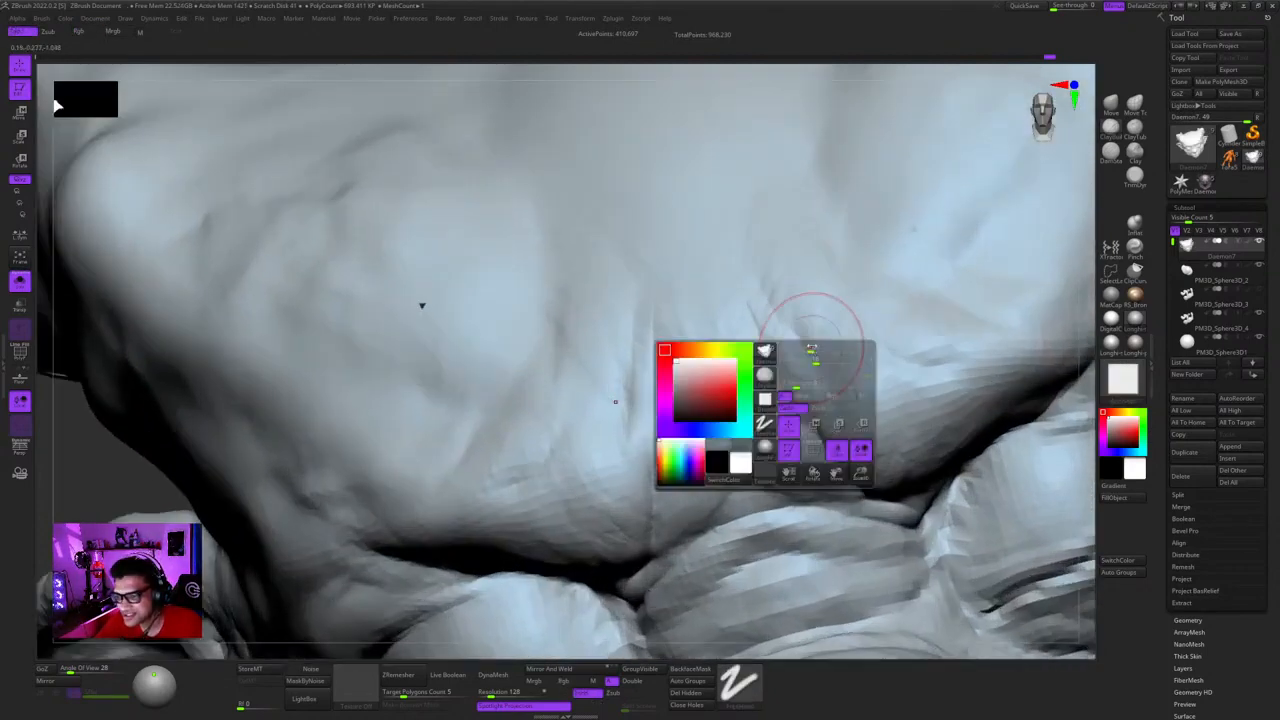
{"action": "right_click", "coordinate": [782, 446]}
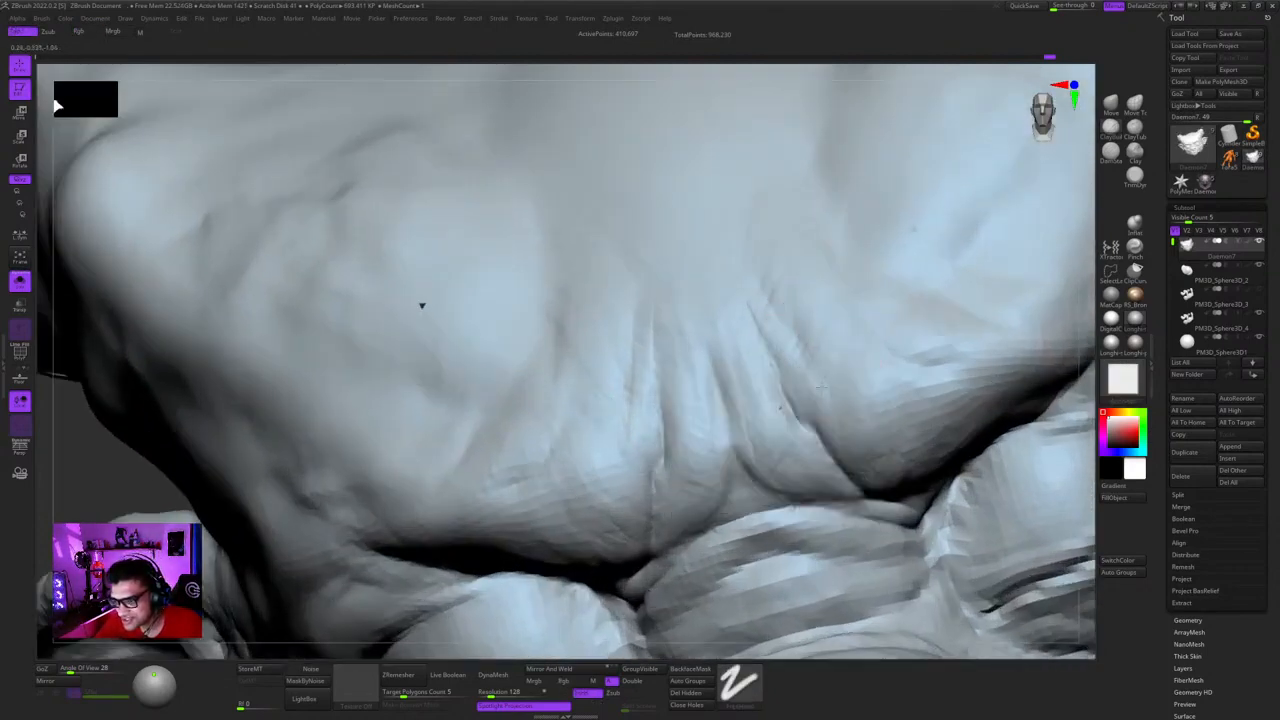
- Build up the underside of the brow and the skin fold over the upper eyelid and its outer corner
{"action": "mouse_move", "coordinate": [864, 383]}
{"action": "right_mouse_down", "text": "alt"}
{"action": "mouse_move", "coordinate": [847, 308]}
{"action": "mouse_move", "coordinate": [757, 345]}
{"action": "mouse_move", "coordinate": [768, 322]}
{"action": "right_mouse_up", "text": "alt"}
{"action": "mouse_move", "coordinate": [768, 322]}
{"action": "right_mouse_down"}
{"action": "mouse_move", "coordinate": [822, 382]}
{"action": "mouse_move", "coordinate": [866, 346]}
{"action": "mouse_move", "coordinate": [885, 388]}
{"action": "right_mouse_up"}
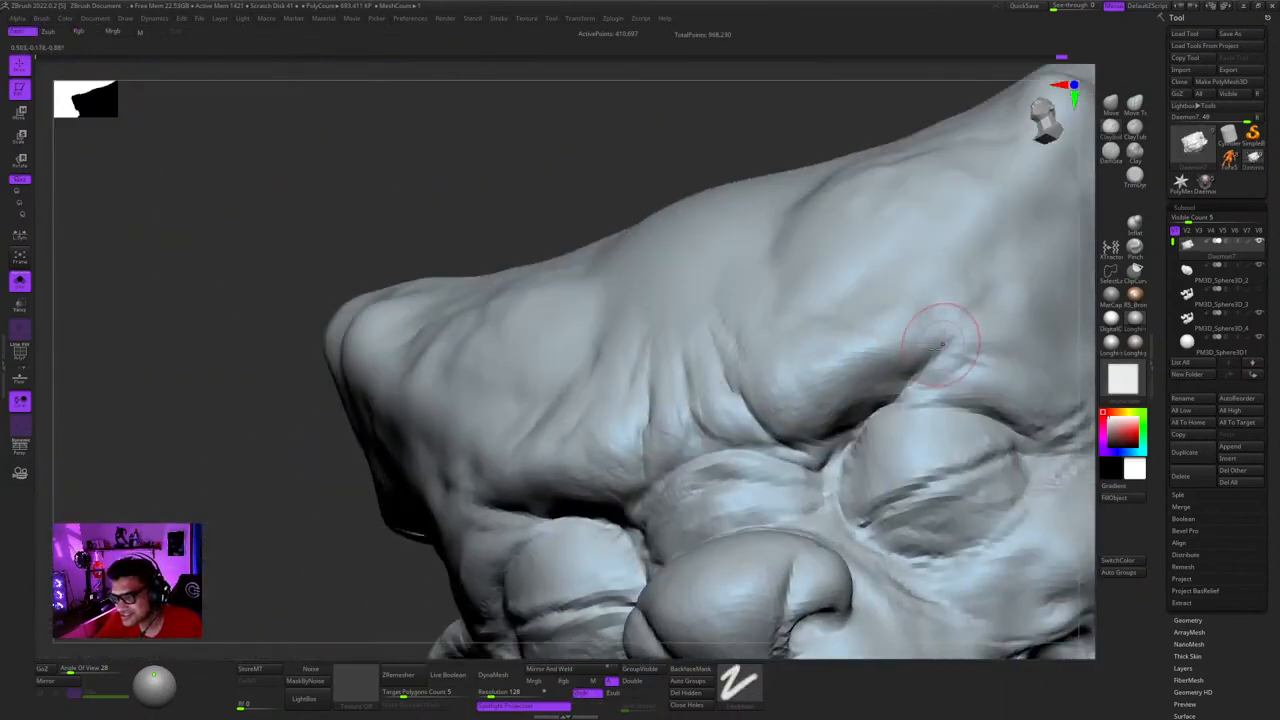
{"action": "right_click_drag", "start_coordinate": [957, 343], "coordinate": [598, 385]}
{"action": "right_click", "coordinate": [800, 400]}
{"action": "mouse_move", "coordinate": [800, 400]}
{"action": "right_mouse_down"}
{"action": "mouse_move", "coordinate": [845, 340]}
{"action": "mouse_move", "coordinate": [777, 434]}
{"action": "right_mouse_up"}
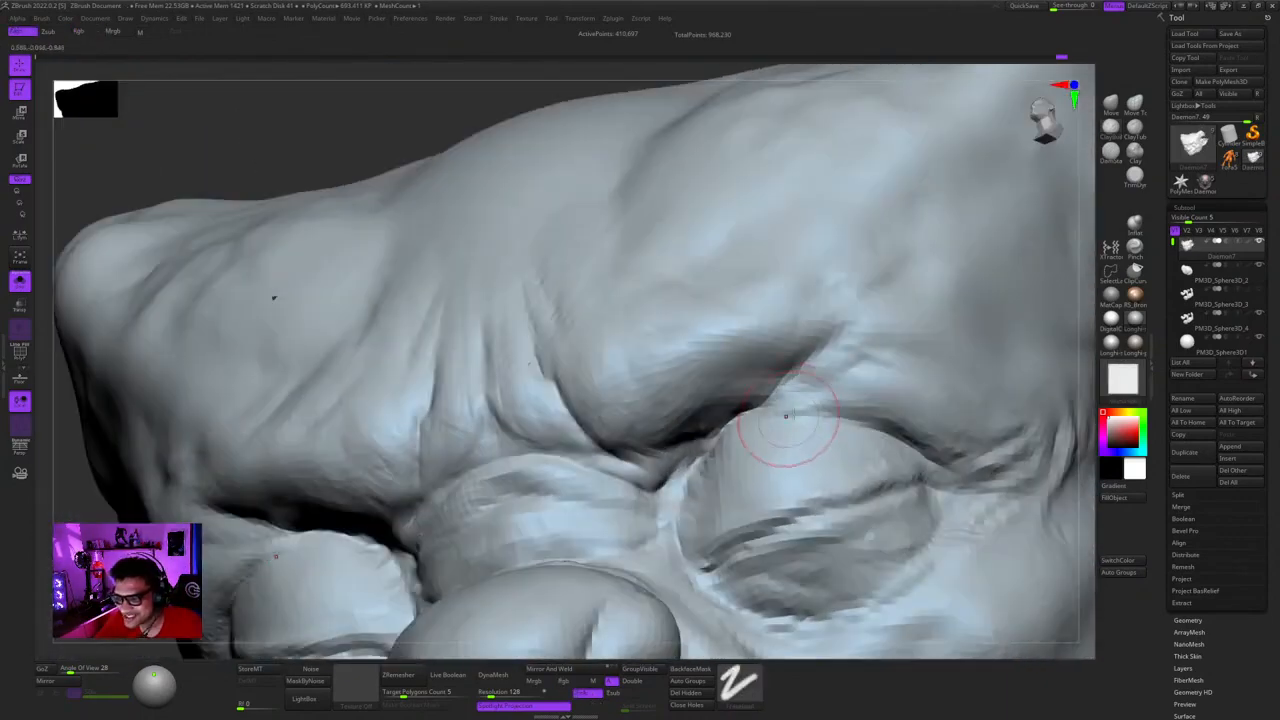
{"action": "right_click", "coordinate": [772, 440]}
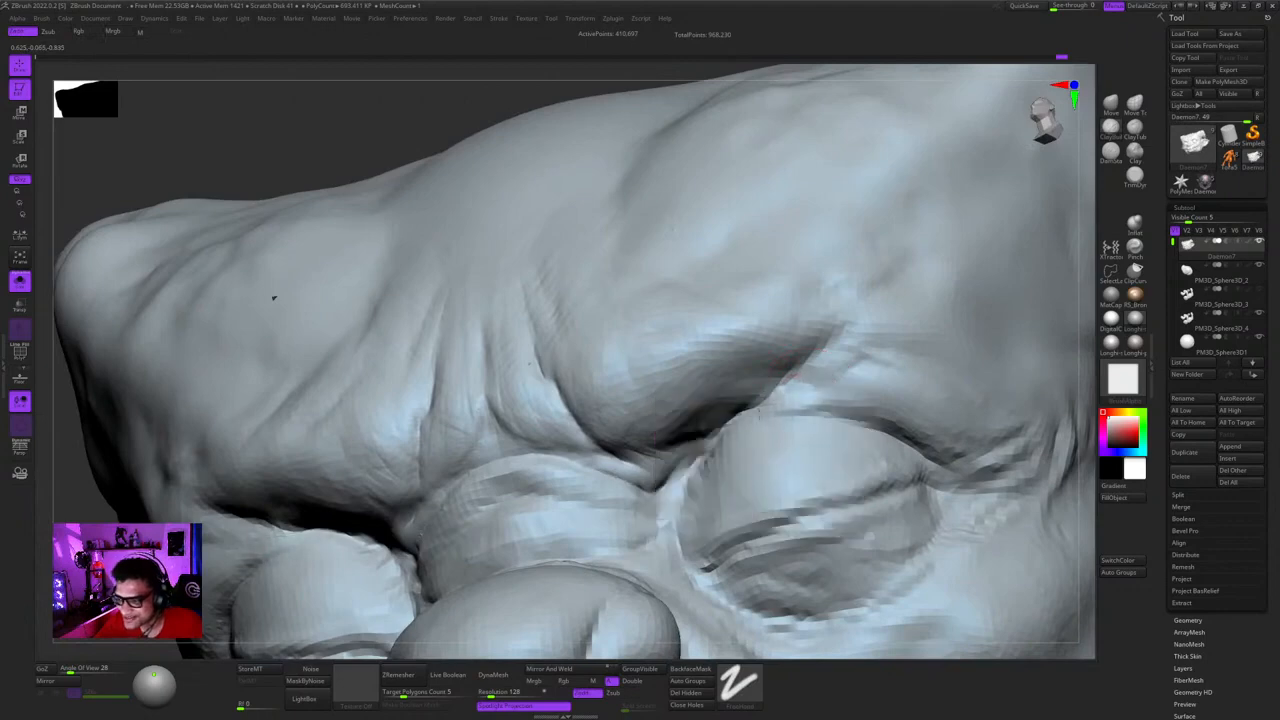
{"action": "mouse_move", "coordinate": [815, 380]}
{"action": "right_mouse_down"}
{"action": "mouse_move", "coordinate": [752, 411]}
{"action": "mouse_move", "coordinate": [778, 334]}
{"action": "mouse_move", "coordinate": [829, 350]}
{"action": "right_mouse_up"}
{"action": "right_click", "coordinate": [752, 411]}
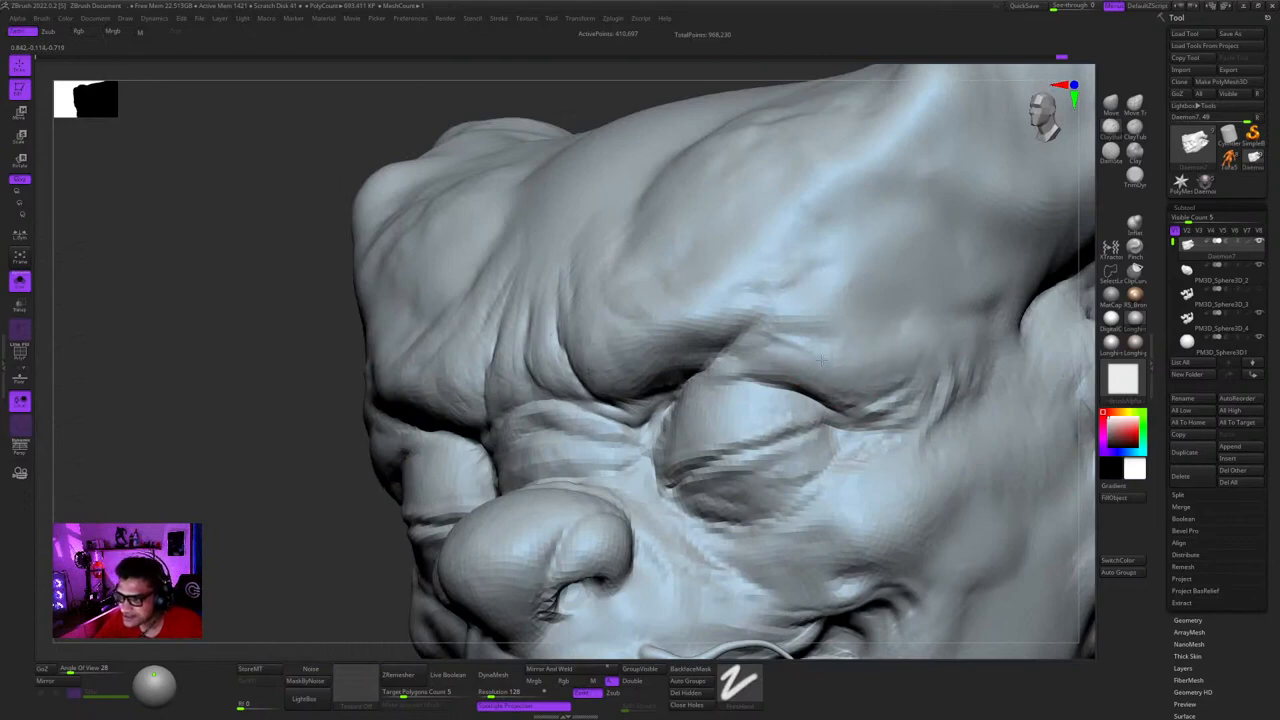
{"action": "right_click_drag", "start_coordinate": [855, 310], "coordinate": [864, 328]}
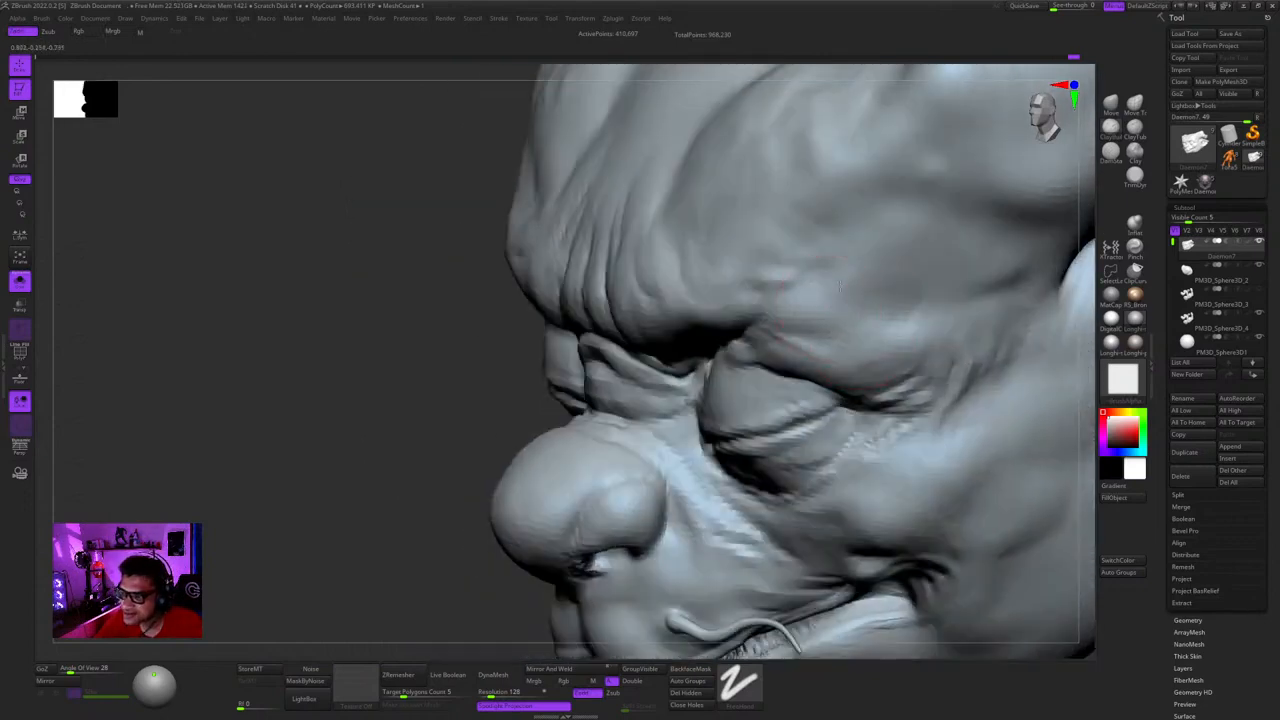
{"action": "mouse_move", "coordinate": [840, 283]}
{"action": "right_mouse_down"}
{"action": "mouse_move", "coordinate": [825, 340]}
{"action": "mouse_move", "coordinate": [865, 308]}
{"action": "mouse_move", "coordinate": [878, 275]}
{"action": "mouse_move", "coordinate": [866, 346]}
{"action": "mouse_move", "coordinate": [838, 356]}
{"action": "mouse_move", "coordinate": [880, 372]}
{"action": "mouse_move", "coordinate": [866, 326]}
{"action": "mouse_move", "coordinate": [903, 331]}
{"action": "mouse_move", "coordinate": [900, 310]}
{"action": "right_mouse_up"}
- Layer fleshy skin folds over the outer brow, temple and horn base with a resized ClayBuildup brush
{"action": "right_click_drag", "start_coordinate": [900, 310], "coordinate": [868, 313], "text": "ctrl"}
{"action": "key", "text": "space"}
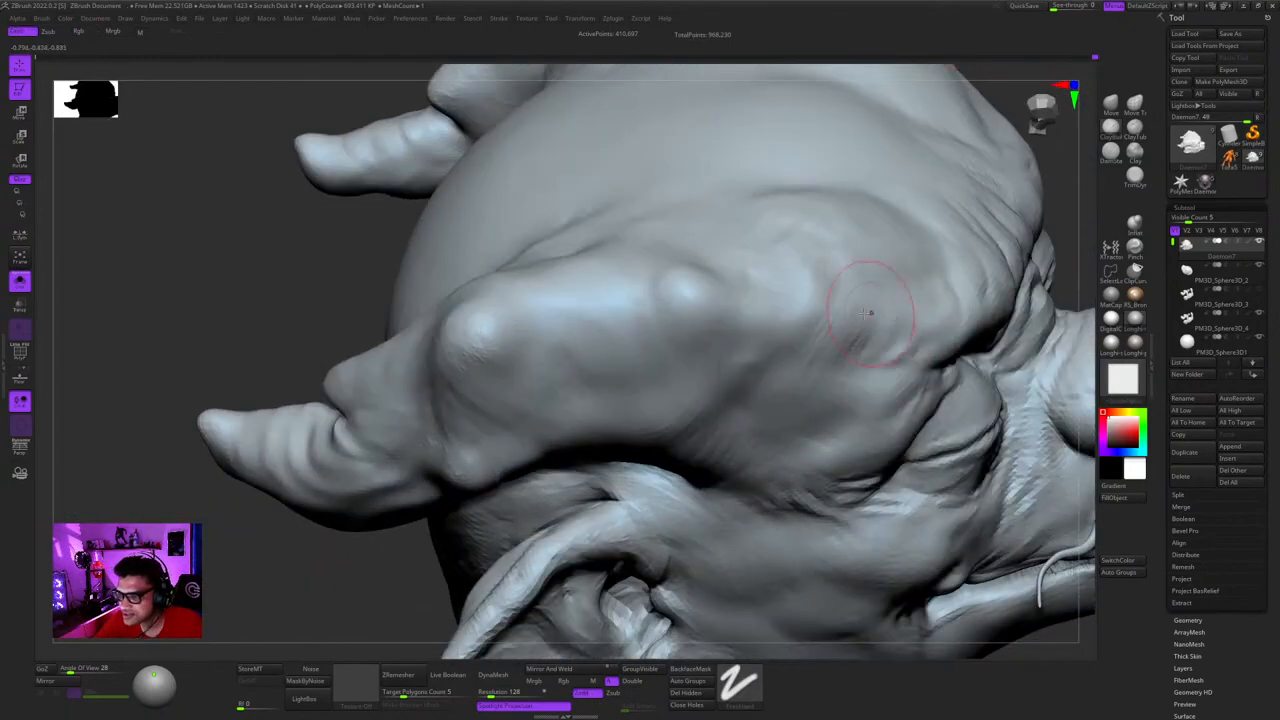
{"action": "key", "text": "space"}
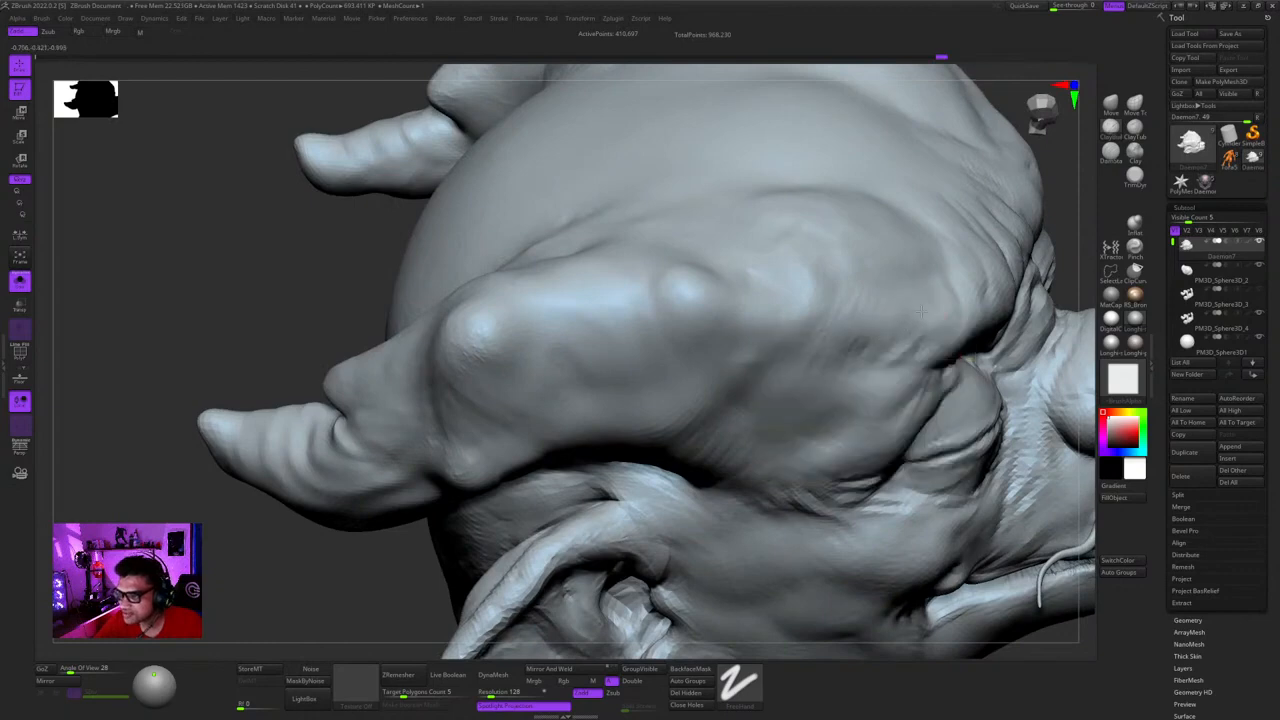
{"action": "right_click_drag", "start_coordinate": [954, 330], "coordinate": [895, 327], "text": "ctrl"}
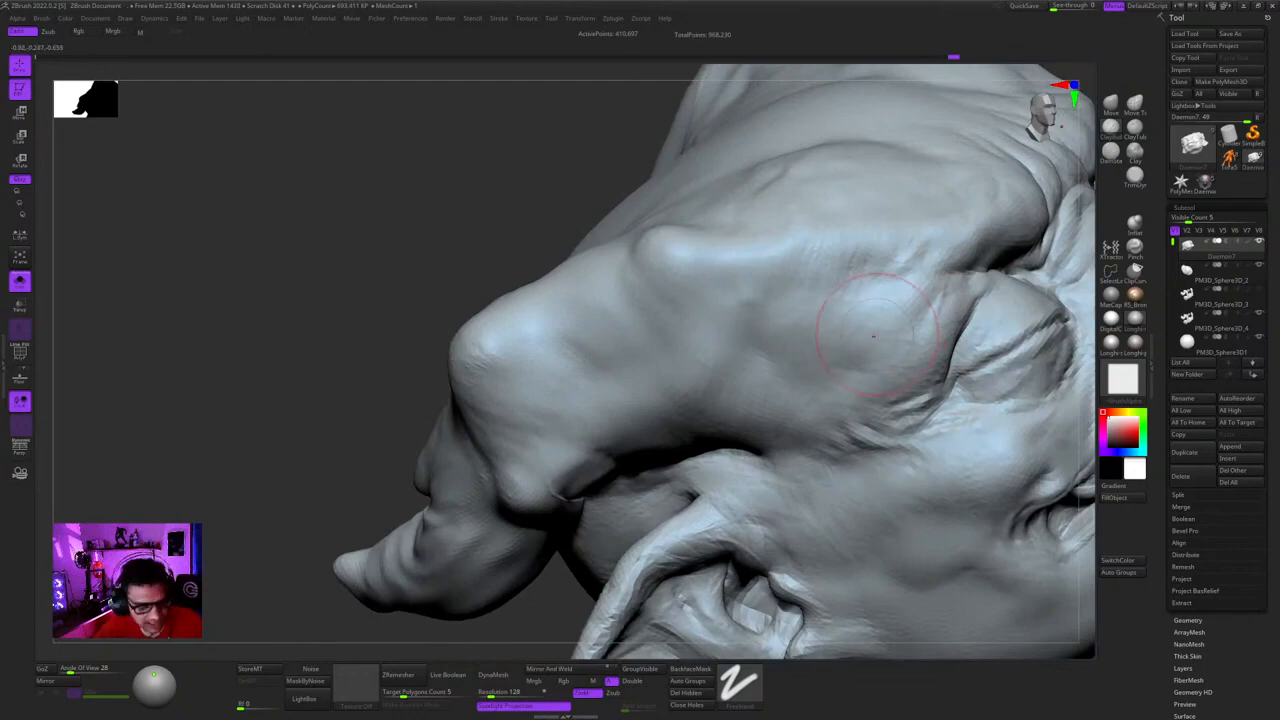
{"action": "mouse_move", "coordinate": [819, 250]}
{"action": "right_mouse_down"}
{"action": "mouse_move", "coordinate": [823, 331]}
{"action": "mouse_move", "coordinate": [749, 266]}
{"action": "mouse_move", "coordinate": [850, 300]}
{"action": "mouse_move", "coordinate": [883, 283]}
{"action": "mouse_move", "coordinate": [873, 337]}
{"action": "right_mouse_up"}
{"action": "mouse_move", "coordinate": [875, 272]}
{"action": "right_mouse_down"}
{"action": "mouse_move", "coordinate": [871, 255]}
{"action": "mouse_move", "coordinate": [877, 309]}
{"action": "mouse_move", "coordinate": [860, 264]}
{"action": "mouse_move", "coordinate": [893, 216]}
{"action": "right_mouse_up"}
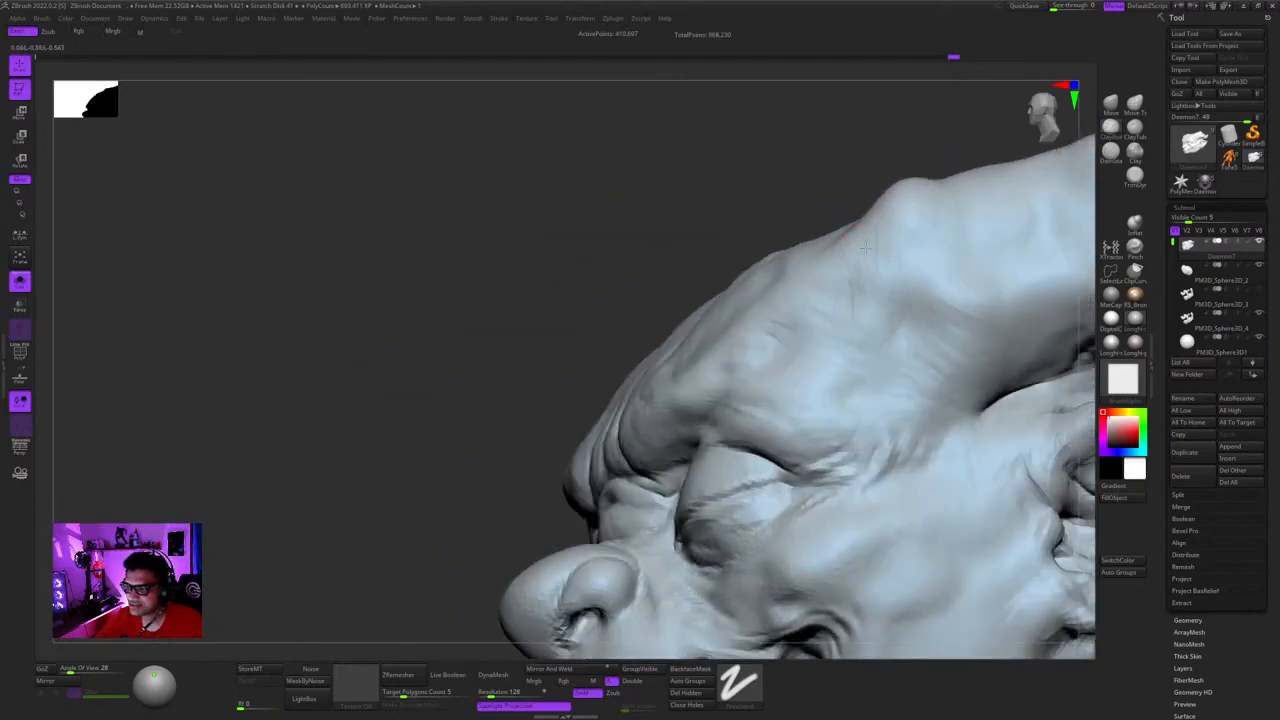
{"action": "mouse_move", "coordinate": [825, 348]}
{"action": "right_mouse_down"}
{"action": "mouse_move", "coordinate": [827, 320]}
{"action": "mouse_move", "coordinate": [960, 300]}
{"action": "right_mouse_up"}
{"action": "mouse_move", "coordinate": [960, 300]}
{"action": "right_mouse_down", "text": "shift"}
{"action": "mouse_move", "coordinate": [991, 331]}
{"action": "mouse_move", "coordinate": [991, 314]}
{"action": "mouse_move", "coordinate": [909, 277]}
{"action": "mouse_move", "coordinate": [960, 286]}
{"action": "right_mouse_up", "text": "shift"}
- Carve creases into the temple beneath the horn base with the DamStandard brush
{"action": "left_click", "coordinate": [1111, 151]}
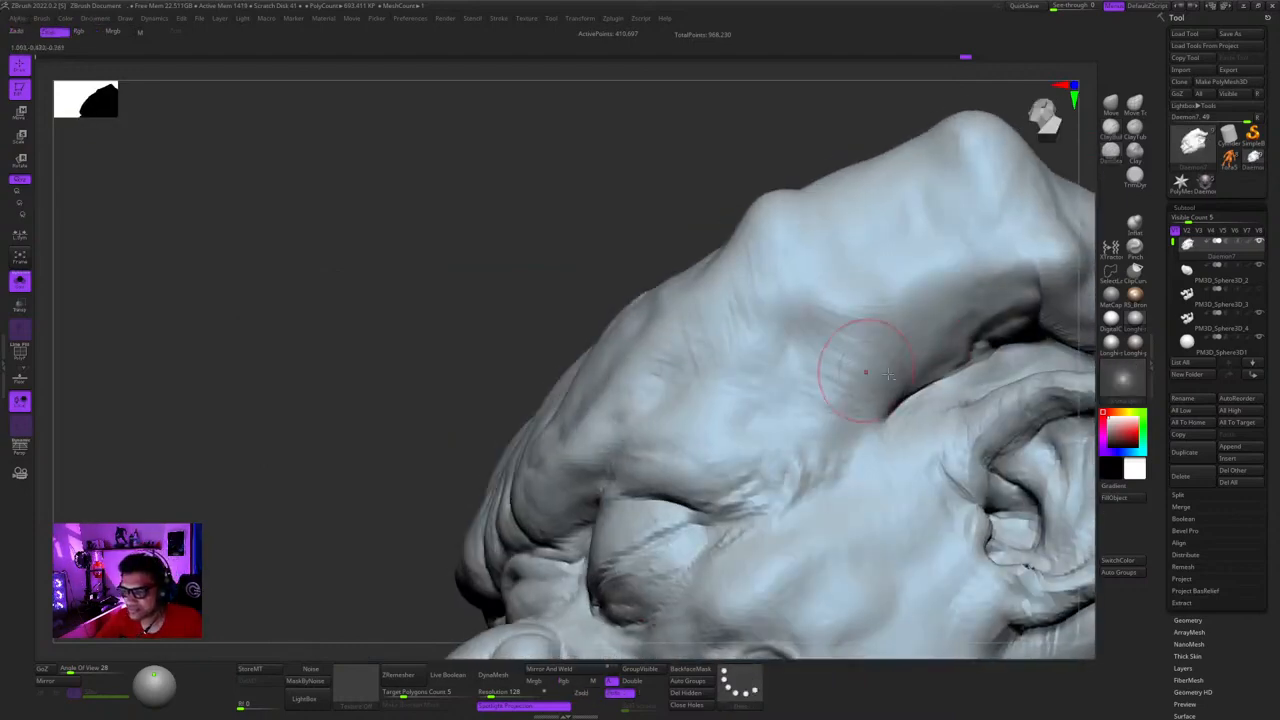
{"action": "right_click_drag", "start_coordinate": [890, 347], "coordinate": [825, 400]}
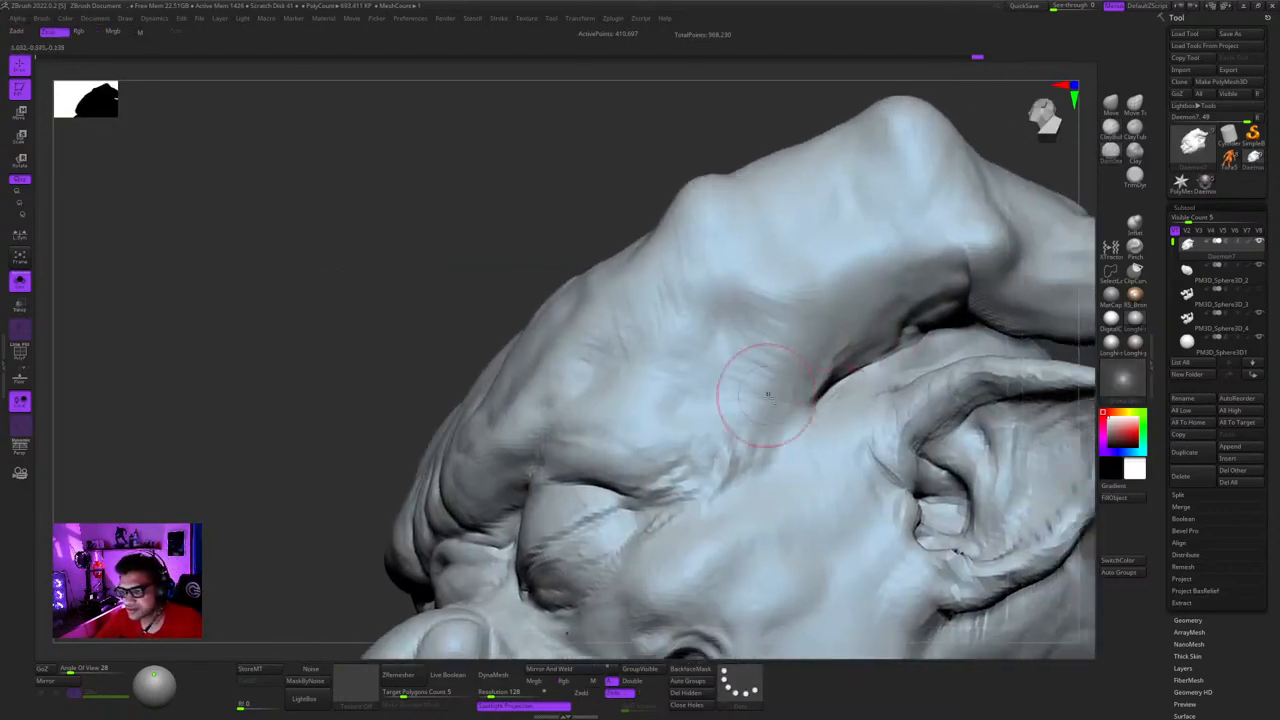
{"action": "left_click_drag", "start_coordinate": [734, 402], "coordinate": [717, 400]}
{"action": "mouse_move", "coordinate": [717, 400]}
{"action": "right_mouse_down", "text": "ctrl"}
{"action": "mouse_move", "coordinate": [725, 310]}
{"action": "mouse_move", "coordinate": [826, 367]}
{"action": "mouse_move", "coordinate": [786, 429]}
{"action": "mouse_move", "coordinate": [752, 438]}
{"action": "mouse_move", "coordinate": [849, 320]}
{"action": "mouse_move", "coordinate": [935, 355]}
{"action": "right_mouse_up", "text": "ctrl"}
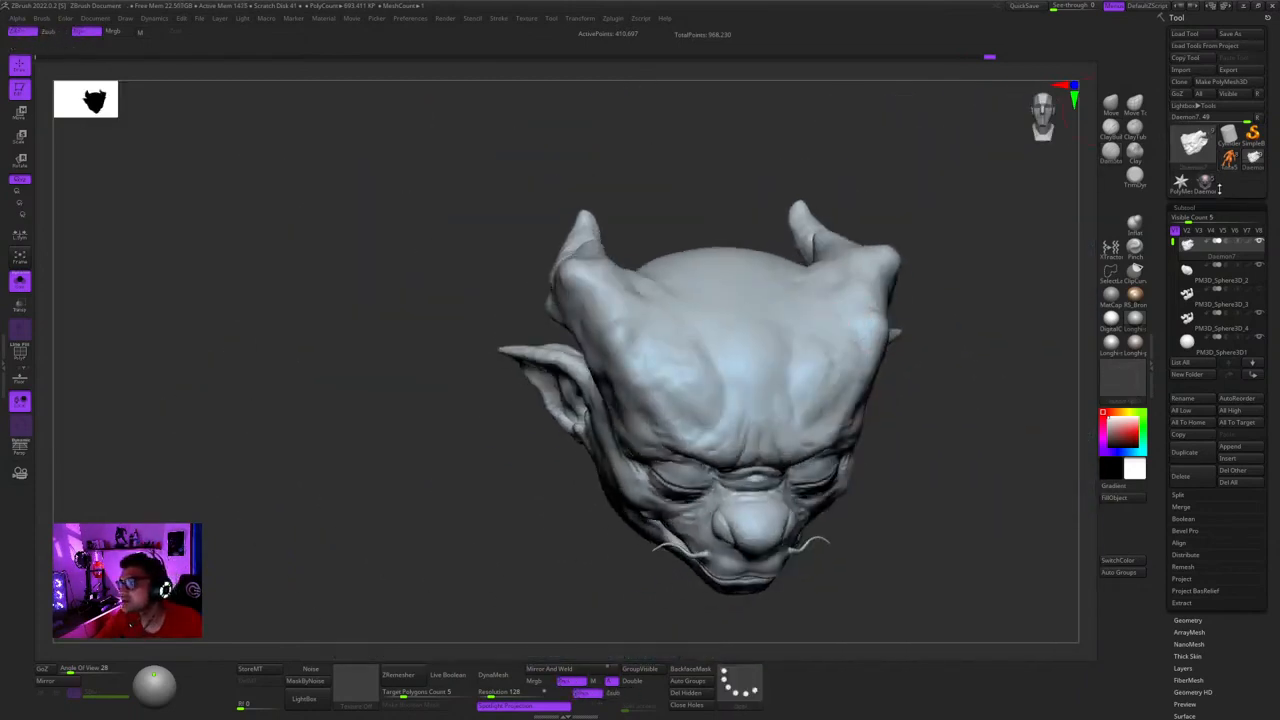
- Switch the active tool to show the head's painted colours, and carve a vertical crease down the side of the forehead
{"action": "left_click", "coordinate": [1235, 183]}
{"action": "left_click", "coordinate": [1252, 157]}
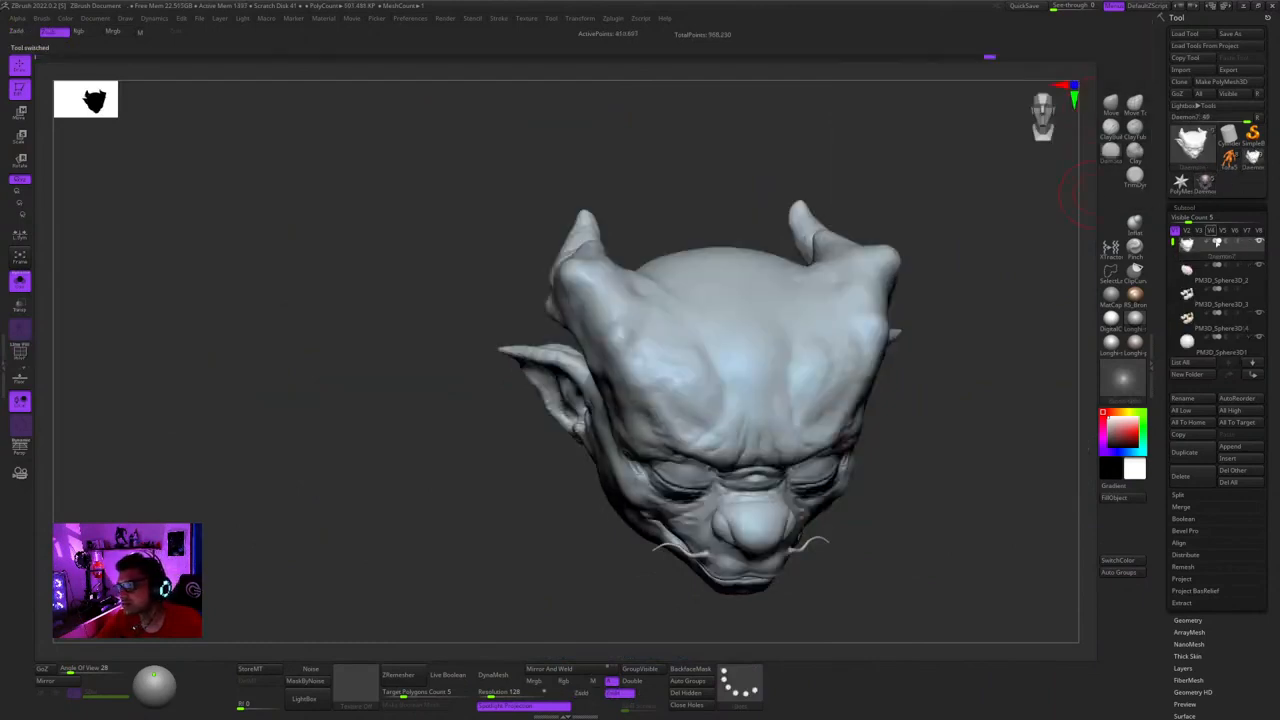
{"action": "right_click_drag", "start_coordinate": [795, 349], "coordinate": [800, 307], "text": "ctrl"}
{"action": "right_click_drag", "start_coordinate": [805, 401], "coordinate": [818, 305]}
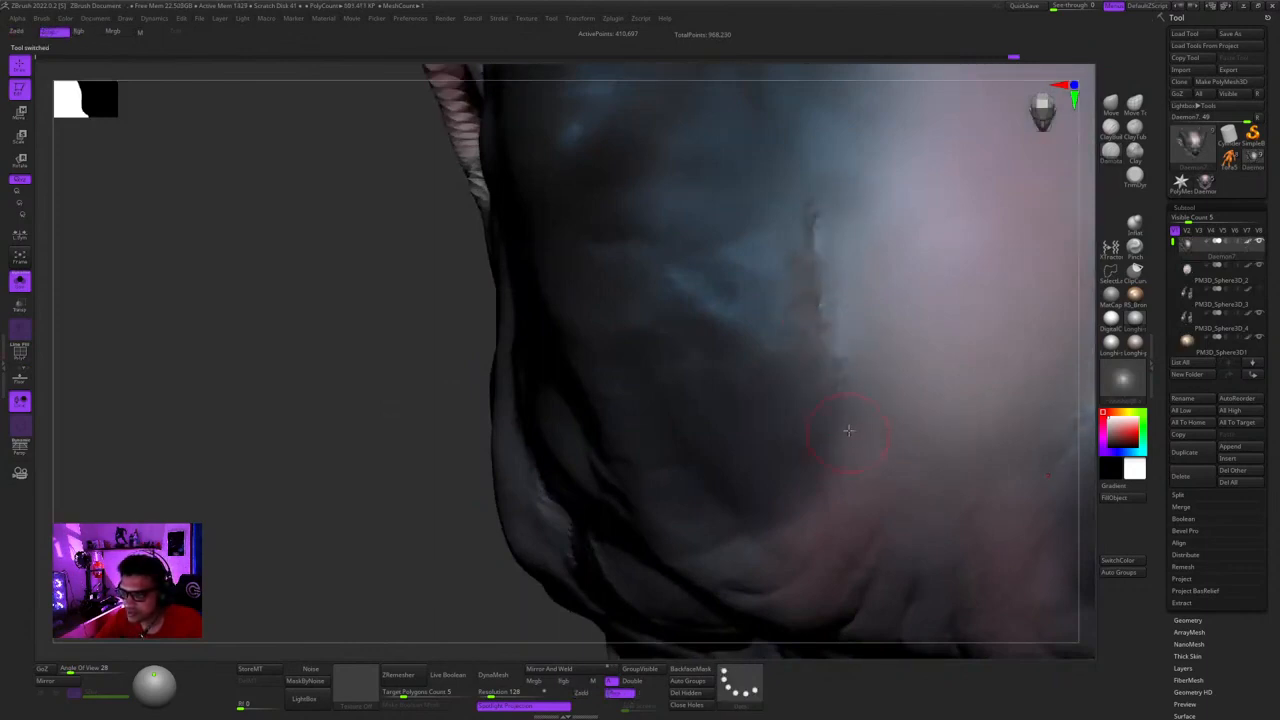
{"action": "mouse_move", "coordinate": [820, 407]}
{"action": "right_mouse_down"}
{"action": "mouse_move", "coordinate": [812, 240]}
{"action": "mouse_move", "coordinate": [771, 383]}
{"action": "mouse_move", "coordinate": [823, 291]}
{"action": "right_mouse_up"}
{"action": "right_click", "coordinate": [771, 383]}
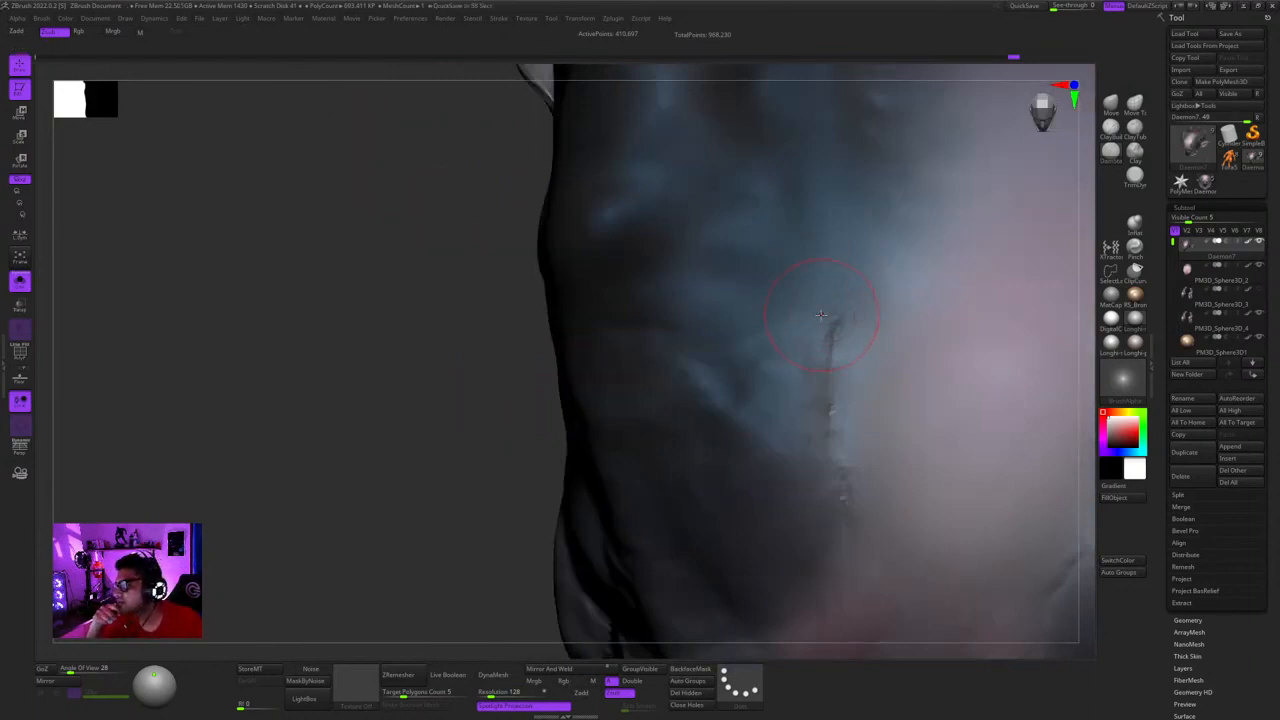
{"action": "mouse_move", "coordinate": [821, 315]}
{"action": "right_mouse_down"}
{"action": "mouse_move", "coordinate": [777, 384]}
{"action": "mouse_move", "coordinate": [826, 311]}
{"action": "mouse_move", "coordinate": [783, 305]}
{"action": "mouse_move", "coordinate": [815, 233]}
{"action": "right_mouse_up"}
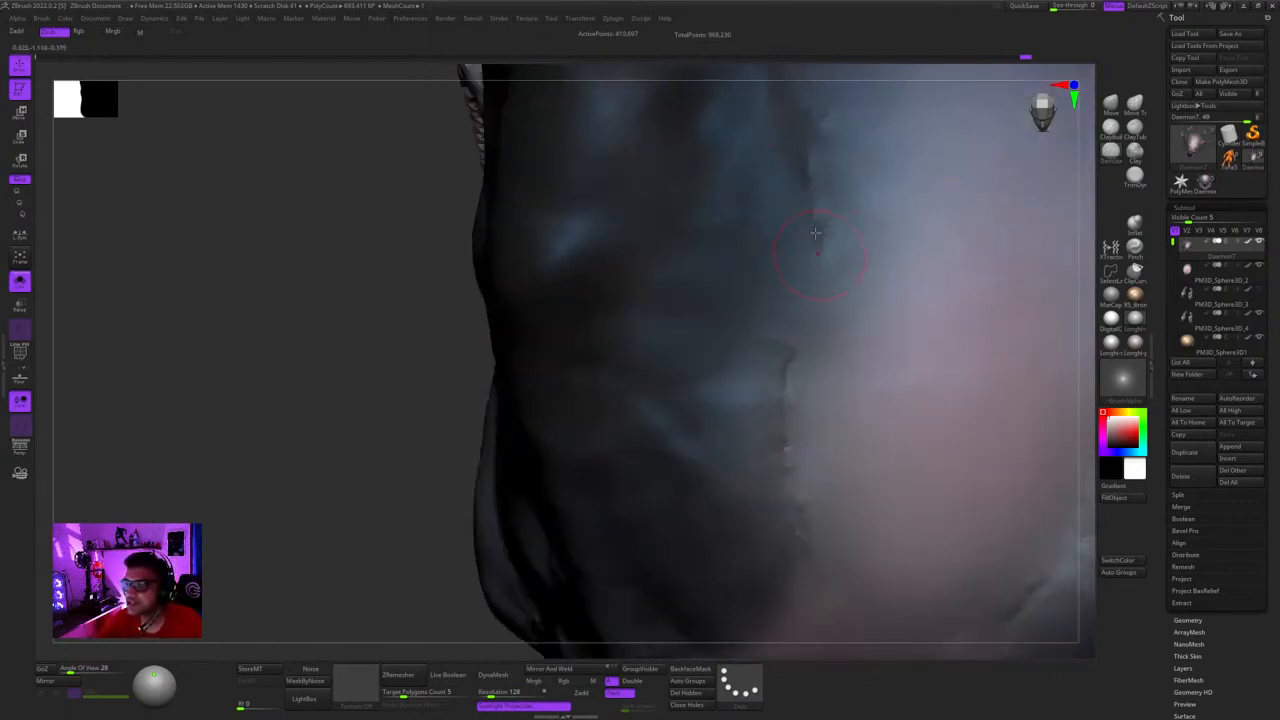
- Carve the crease along the inner edge of the rounded forehead bulge down towards the brow
{"action": "mouse_move", "coordinate": [744, 335]}
{"action": "right_mouse_down", "text": "ctrl"}
{"action": "mouse_move", "coordinate": [743, 249]}
{"action": "mouse_move", "coordinate": [820, 300]}
{"action": "mouse_move", "coordinate": [797, 277]}
{"action": "mouse_move", "coordinate": [856, 269]}
{"action": "mouse_move", "coordinate": [840, 271]}
{"action": "right_mouse_up", "text": "ctrl"}
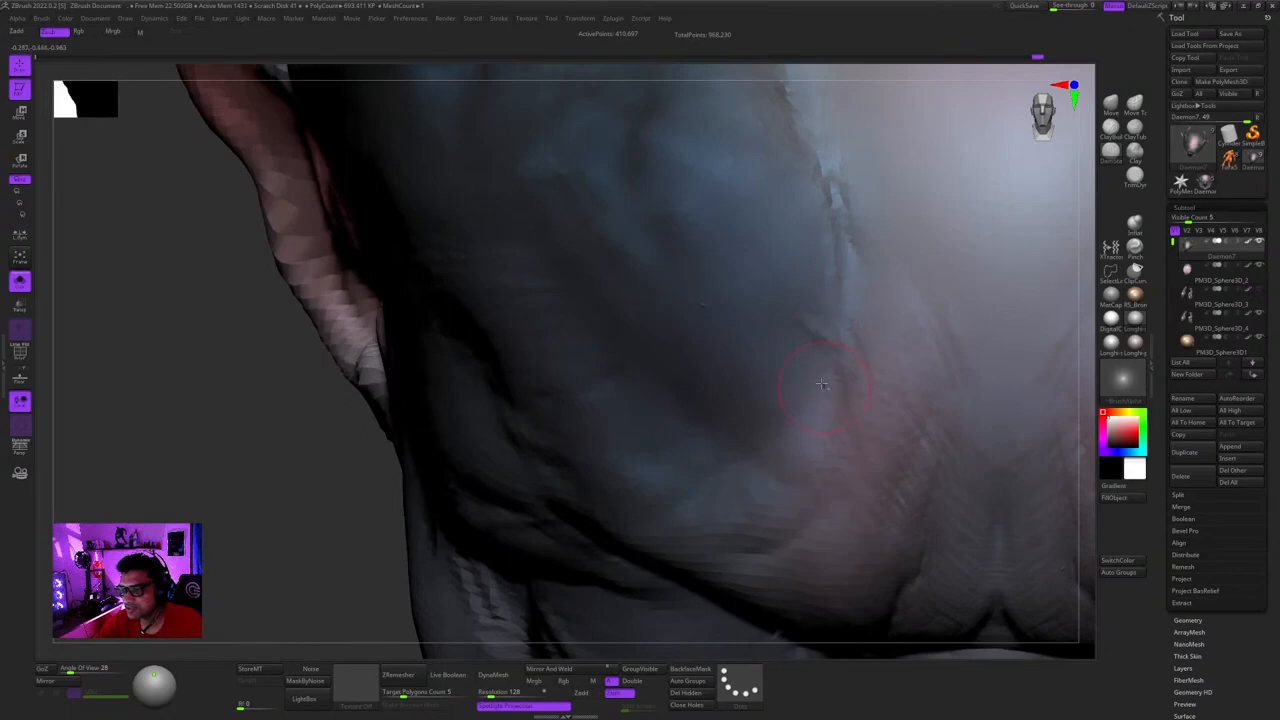
{"action": "right_click_drag", "start_coordinate": [821, 383], "coordinate": [820, 207], "text": "ctrl"}
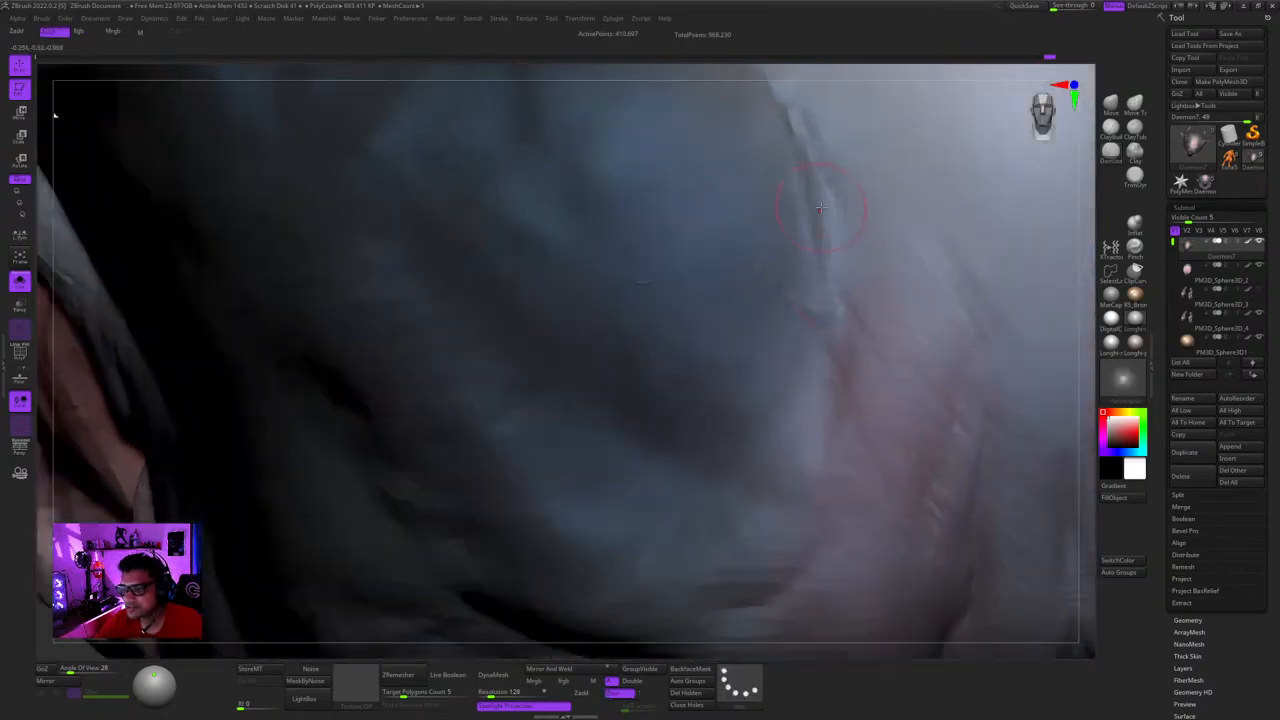
{"action": "mouse_move", "coordinate": [794, 305]}
{"action": "right_mouse_down", "text": "ctrl"}
{"action": "mouse_move", "coordinate": [803, 251]}
{"action": "mouse_move", "coordinate": [801, 320]}
{"action": "right_mouse_up", "text": "ctrl"}
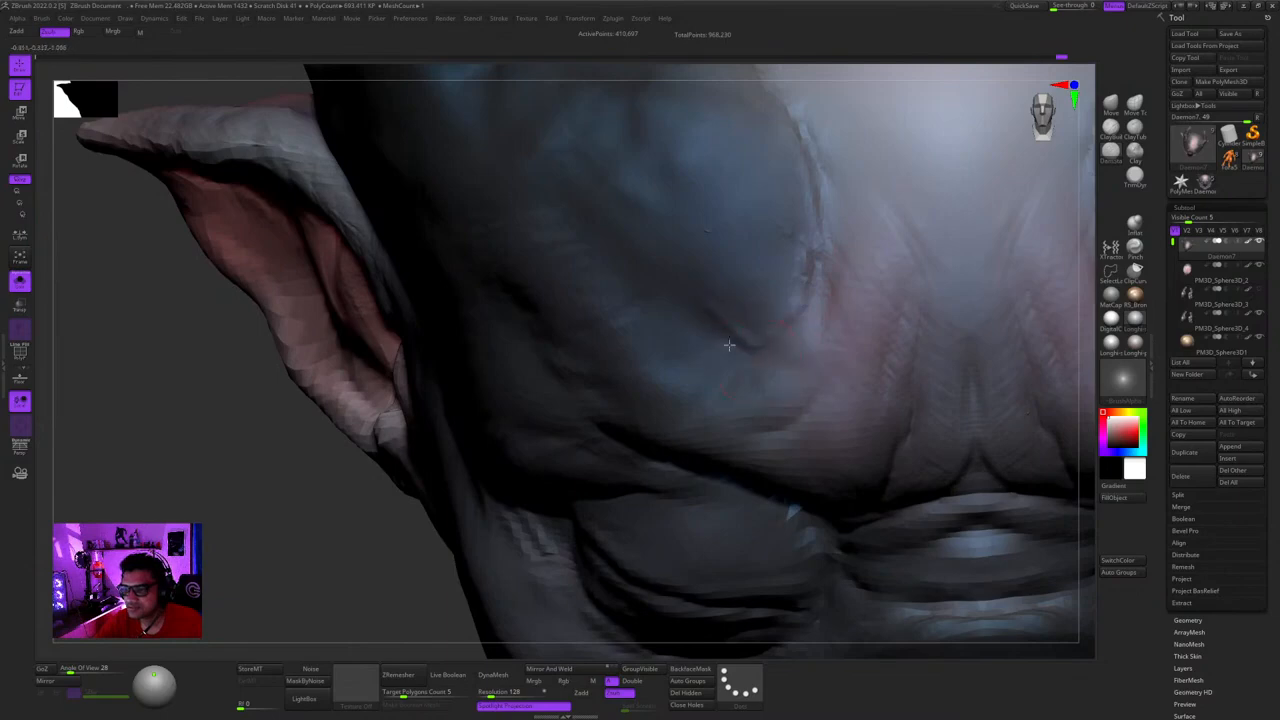
- Carve creases across the side of the forehead bulge and along the outer brow beneath the horn base
{"action": "mouse_move", "coordinate": [729, 345]}
{"action": "right_mouse_down"}
{"action": "mouse_move", "coordinate": [745, 362]}
{"action": "mouse_move", "coordinate": [720, 306]}
{"action": "mouse_move", "coordinate": [762, 378]}
{"action": "mouse_move", "coordinate": [803, 317]}
{"action": "right_mouse_up"}
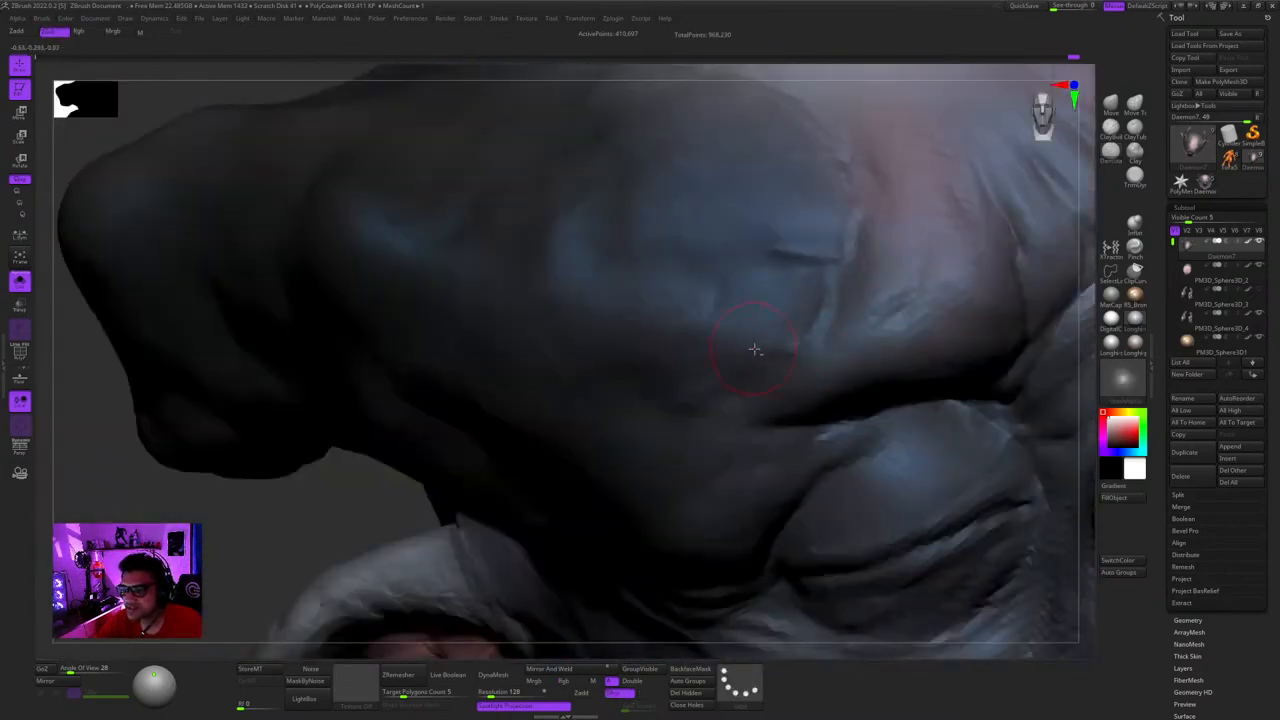
{"action": "right_click_drag", "start_coordinate": [794, 360], "coordinate": [821, 330]}
{"action": "right_click_drag", "start_coordinate": [751, 422], "coordinate": [800, 312]}
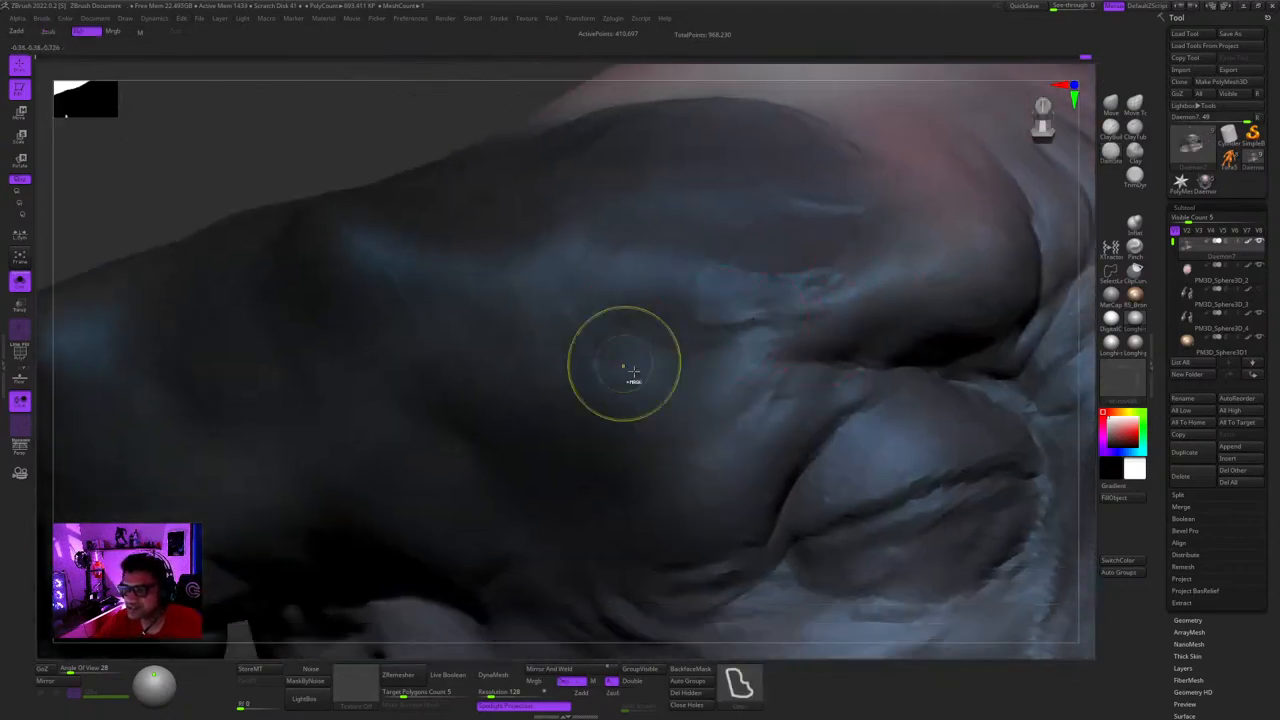
{"action": "right_click_drag", "start_coordinate": [631, 372], "coordinate": [840, 300], "text": "ctrl"}
{"action": "mouse_move", "coordinate": [925, 305]}
{"action": "right_mouse_down", "text": "alt"}
{"action": "mouse_move", "coordinate": [714, 293]}
{"action": "mouse_move", "coordinate": [748, 278]}
{"action": "mouse_move", "coordinate": [809, 297]}
{"action": "mouse_move", "coordinate": [752, 367]}
{"action": "mouse_move", "coordinate": [748, 348]}
{"action": "right_mouse_up", "text": "alt"}
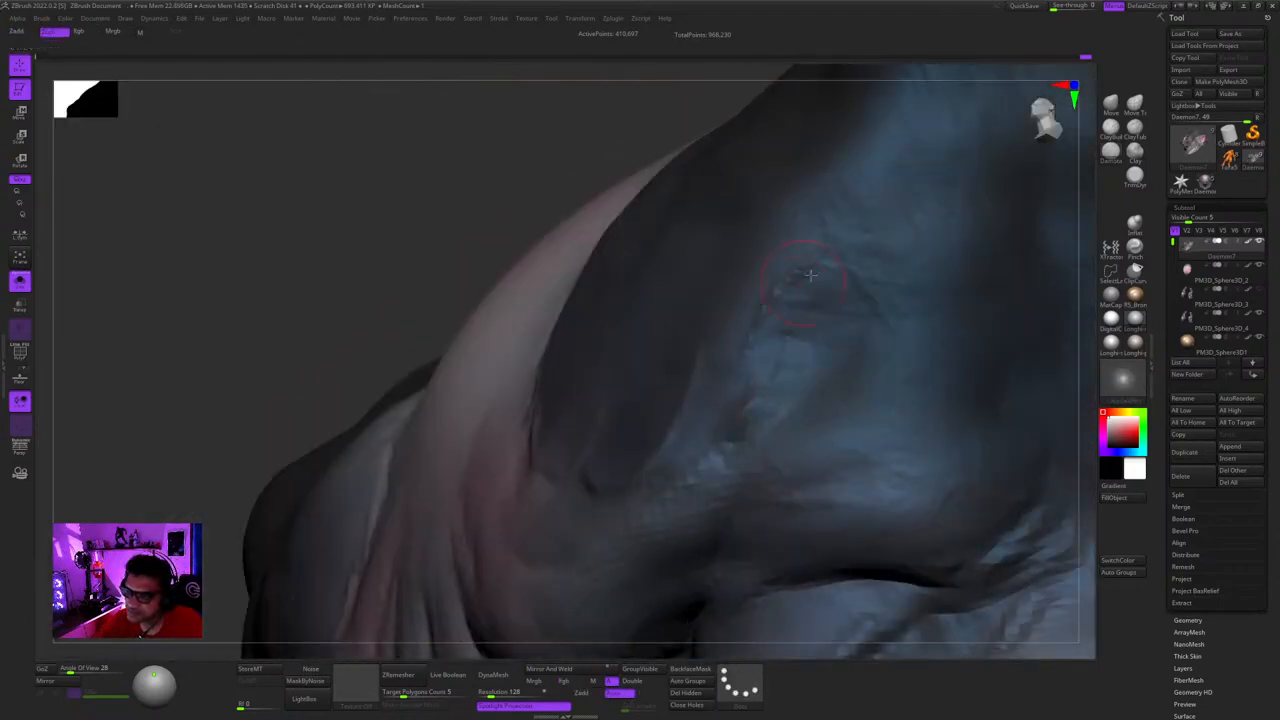
- Sculpt a curved skin fold on the temple, running from above the outer brow back beneath the horn base
{"action": "mouse_move", "coordinate": [685, 408]}
{"action": "right_mouse_down"}
{"action": "mouse_move", "coordinate": [736, 342]}
{"action": "mouse_move", "coordinate": [740, 211]}
{"action": "mouse_move", "coordinate": [751, 271]}
{"action": "mouse_move", "coordinate": [678, 401]}
{"action": "mouse_move", "coordinate": [714, 414]}
{"action": "mouse_move", "coordinate": [728, 314]}
{"action": "right_mouse_up"}
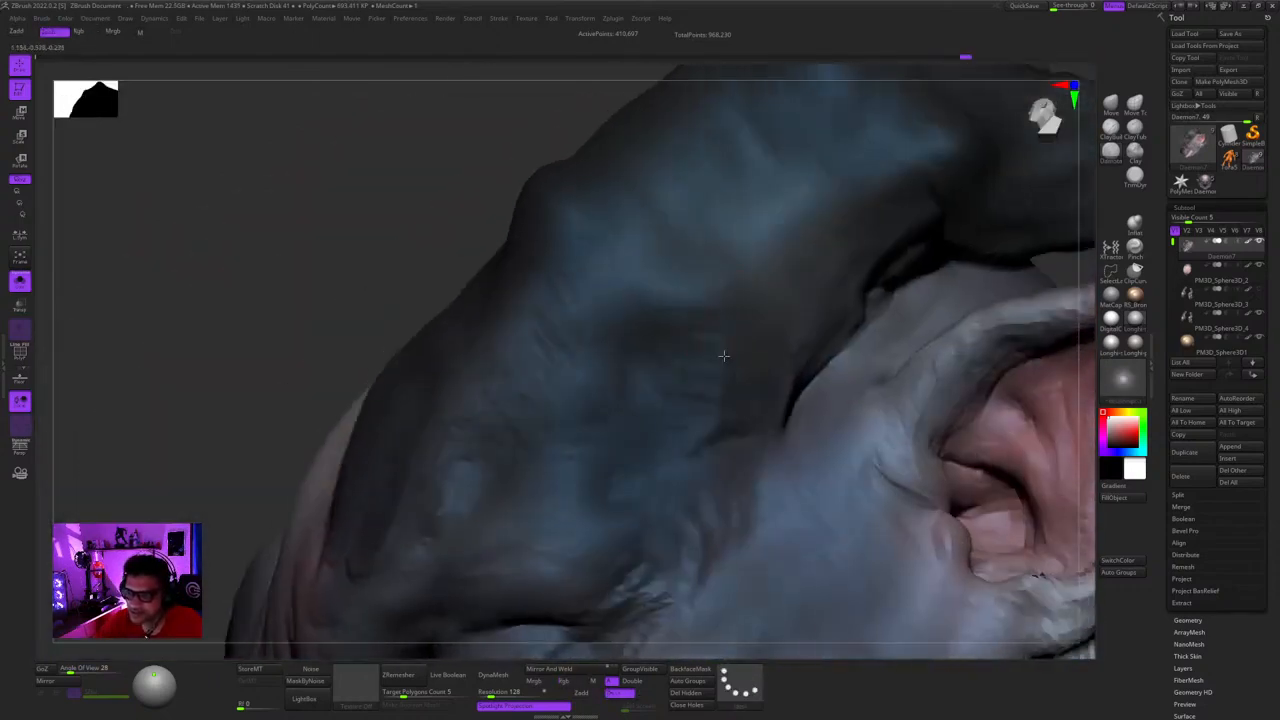
{"action": "mouse_move", "coordinate": [732, 430]}
{"action": "right_mouse_down"}
{"action": "mouse_move", "coordinate": [750, 387]}
{"action": "mouse_move", "coordinate": [740, 348]}
{"action": "right_mouse_up"}
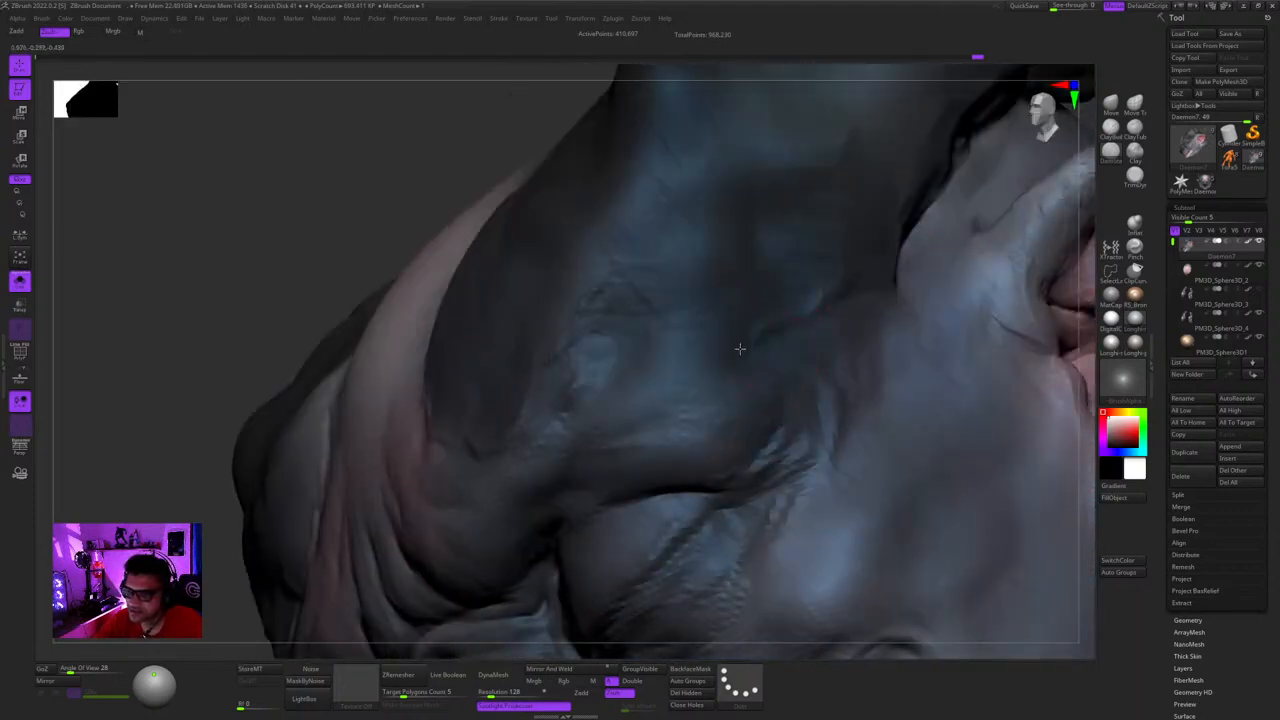
{"action": "mouse_move", "coordinate": [582, 426]}
{"action": "right_mouse_down"}
{"action": "mouse_move", "coordinate": [623, 394]}
{"action": "mouse_move", "coordinate": [694, 374]}
{"action": "mouse_move", "coordinate": [738, 377]}
{"action": "mouse_move", "coordinate": [740, 410]}
{"action": "right_mouse_up"}
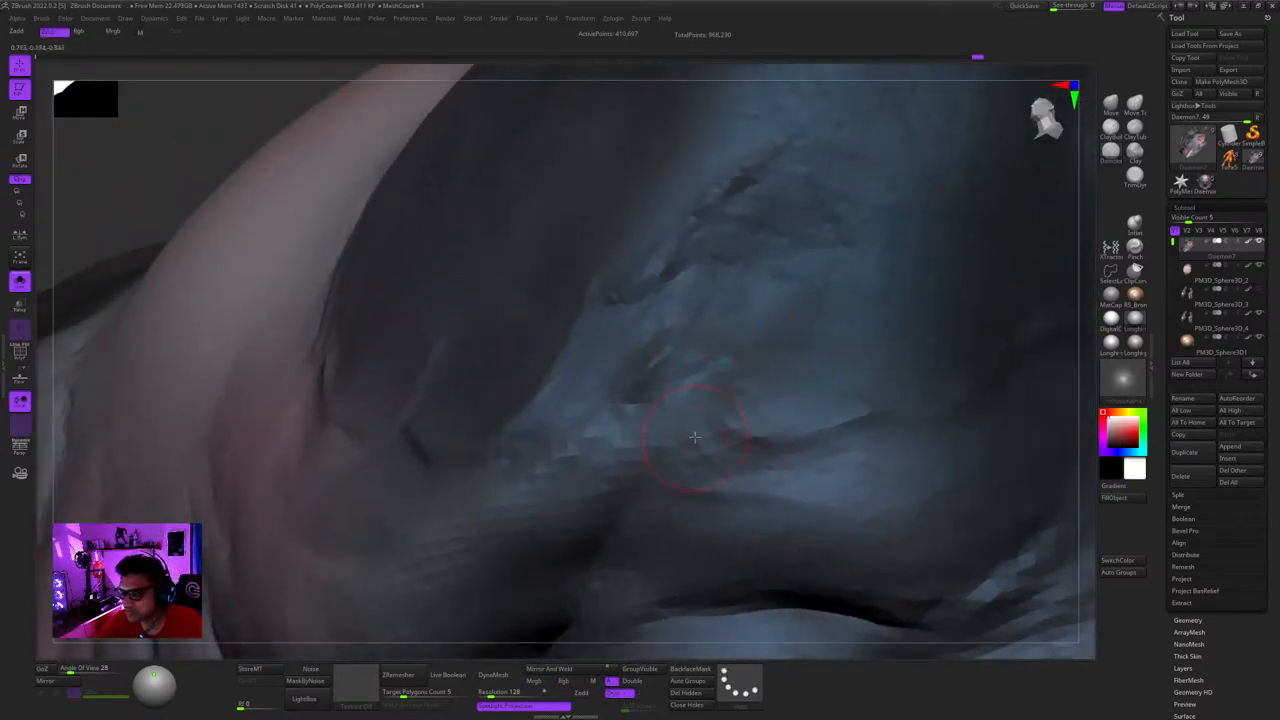
{"action": "mouse_move", "coordinate": [764, 465]}
{"action": "right_mouse_down", "text": "ctrl"}
{"action": "mouse_move", "coordinate": [732, 354]}
{"action": "mouse_move", "coordinate": [769, 286]}
{"action": "mouse_move", "coordinate": [753, 228]}
{"action": "right_mouse_up", "text": "ctrl"}
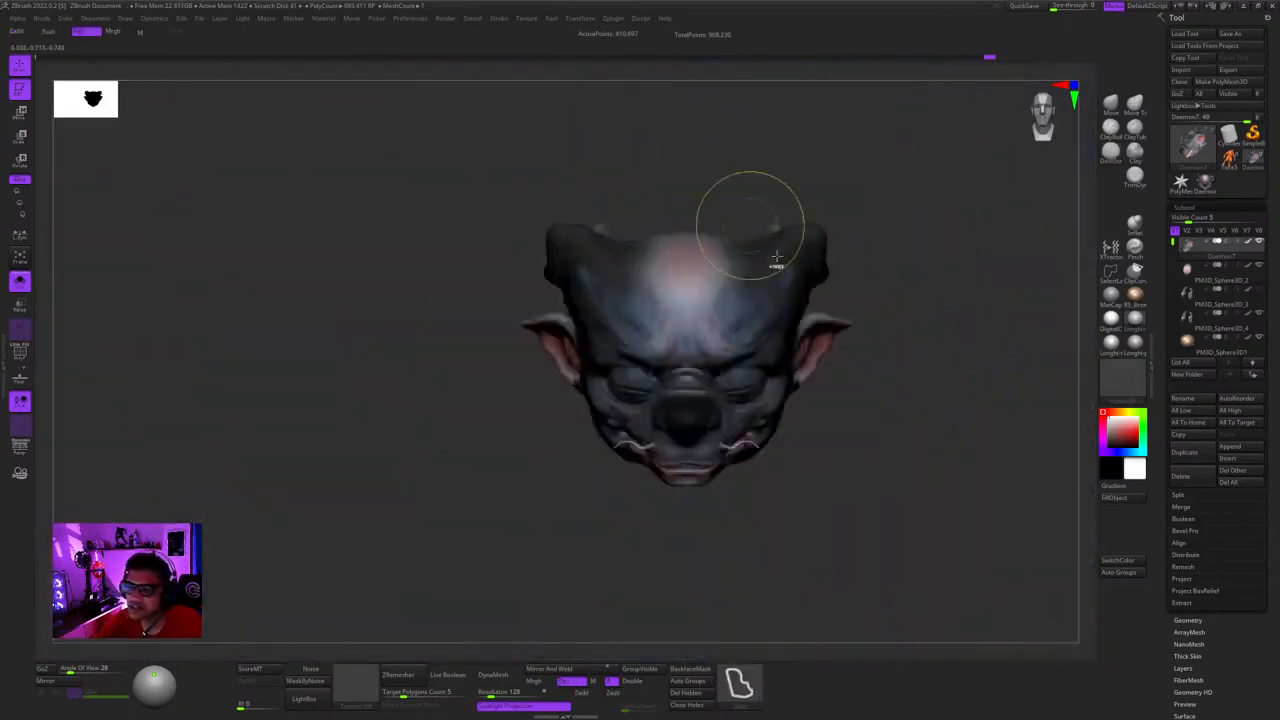
{"action": "mouse_move", "coordinate": [870, 325]}
{"action": "right_mouse_down"}
{"action": "mouse_move", "coordinate": [816, 338]}
{"action": "mouse_move", "coordinate": [775, 374]}
{"action": "right_mouse_up"}
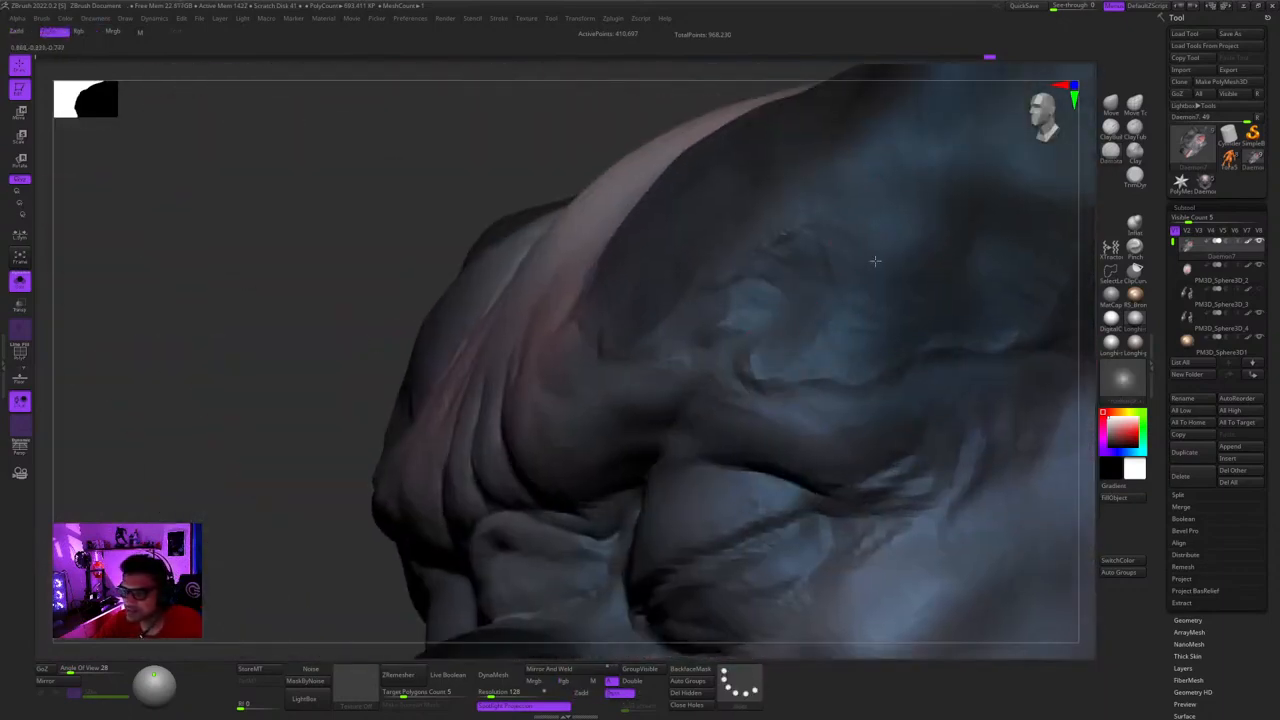
- Deepen the creases along the forehead bulge's inner edge and around the rounded lobe at its lower end
{"action": "right_click_drag", "start_coordinate": [875, 261], "coordinate": [860, 226], "text": "ctrl"}
{"action": "right_click_drag", "start_coordinate": [852, 355], "coordinate": [736, 338], "text": "ctrl"}
{"action": "right_click_drag", "start_coordinate": [736, 338], "coordinate": [743, 371], "text": "ctrl"}
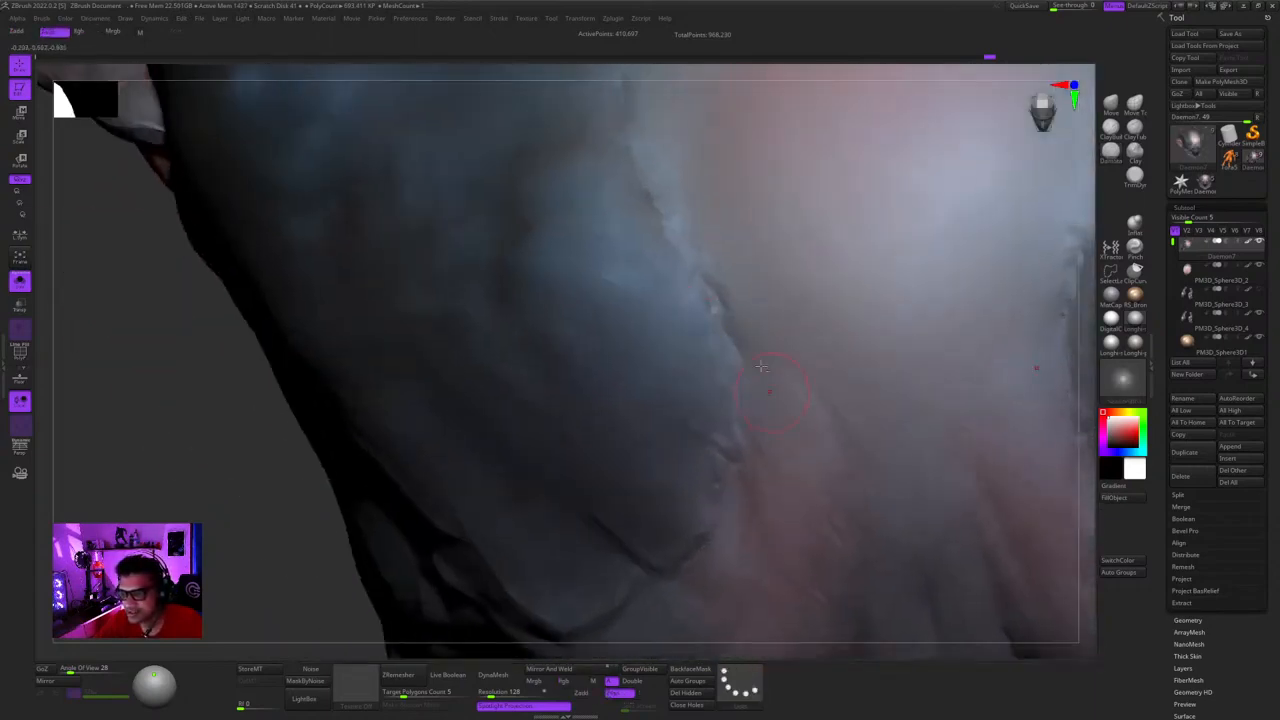
{"action": "right_click_drag", "start_coordinate": [755, 477], "coordinate": [748, 352], "text": "ctrl"}
{"action": "right_click_drag", "start_coordinate": [748, 352], "coordinate": [763, 433]}
{"action": "mouse_move", "coordinate": [728, 522]}
{"action": "right_mouse_down", "text": "alt"}
{"action": "mouse_move", "coordinate": [733, 426]}
{"action": "mouse_move", "coordinate": [708, 404]}
{"action": "right_mouse_up", "text": "alt"}
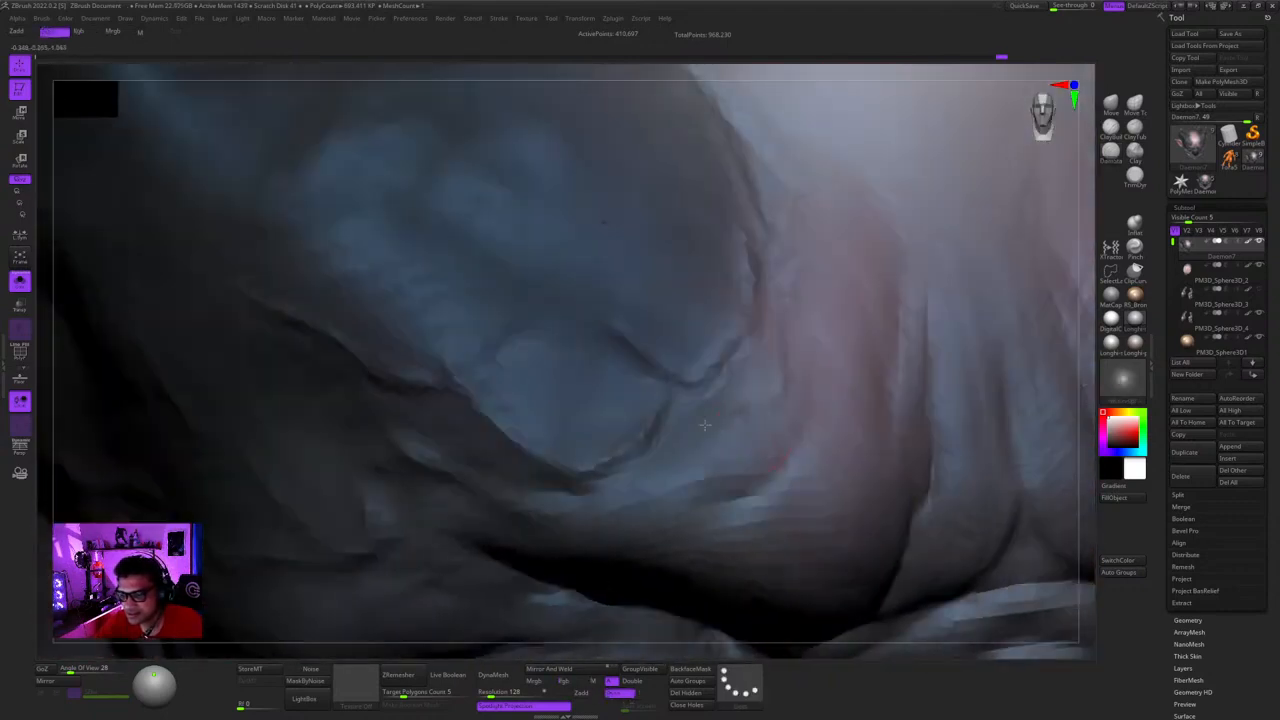
{"action": "right_click_drag", "start_coordinate": [640, 500], "coordinate": [630, 460]}
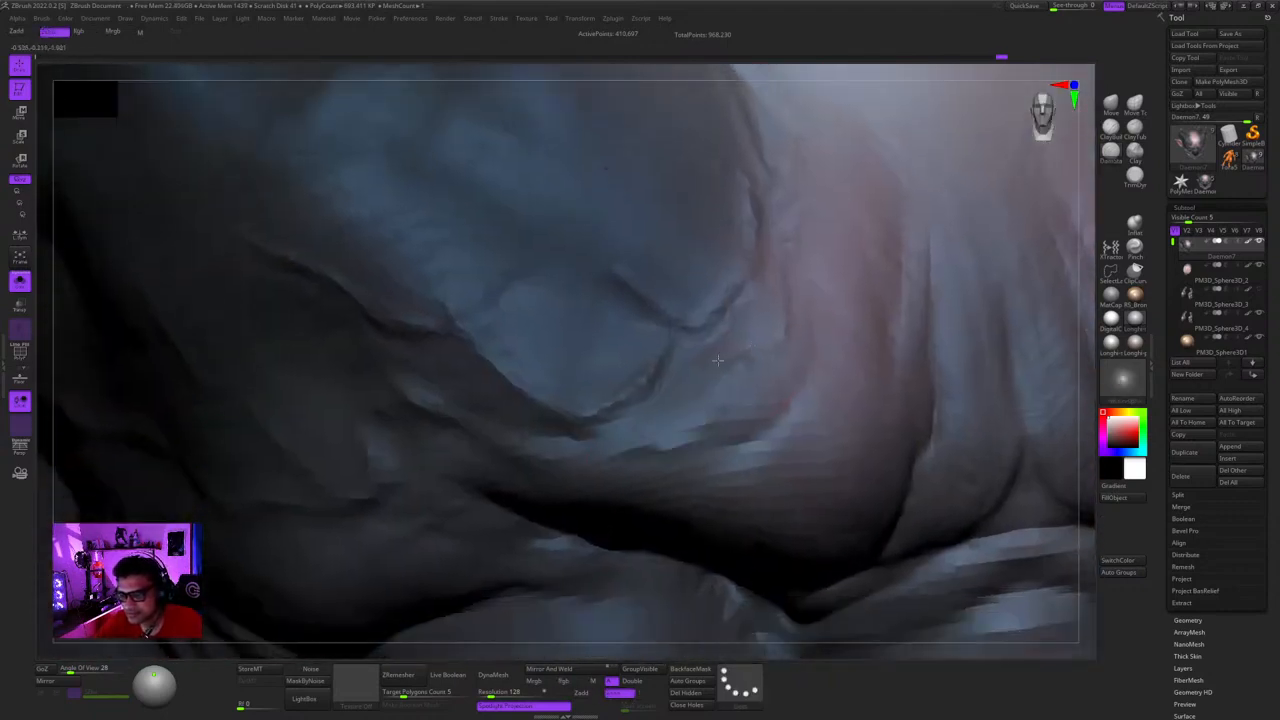
- Resize the brush and shape the fold between the forehead bulge and the heavy brow above the eyelid
{"action": "mouse_move", "coordinate": [792, 356]}
{"action": "right_mouse_down", "text": "ctrl"}
{"action": "mouse_move", "coordinate": [752, 282]}
{"action": "mouse_move", "coordinate": [766, 320]}
{"action": "mouse_move", "coordinate": [689, 420]}
{"action": "mouse_move", "coordinate": [614, 477]}
{"action": "right_mouse_up", "text": "ctrl"}
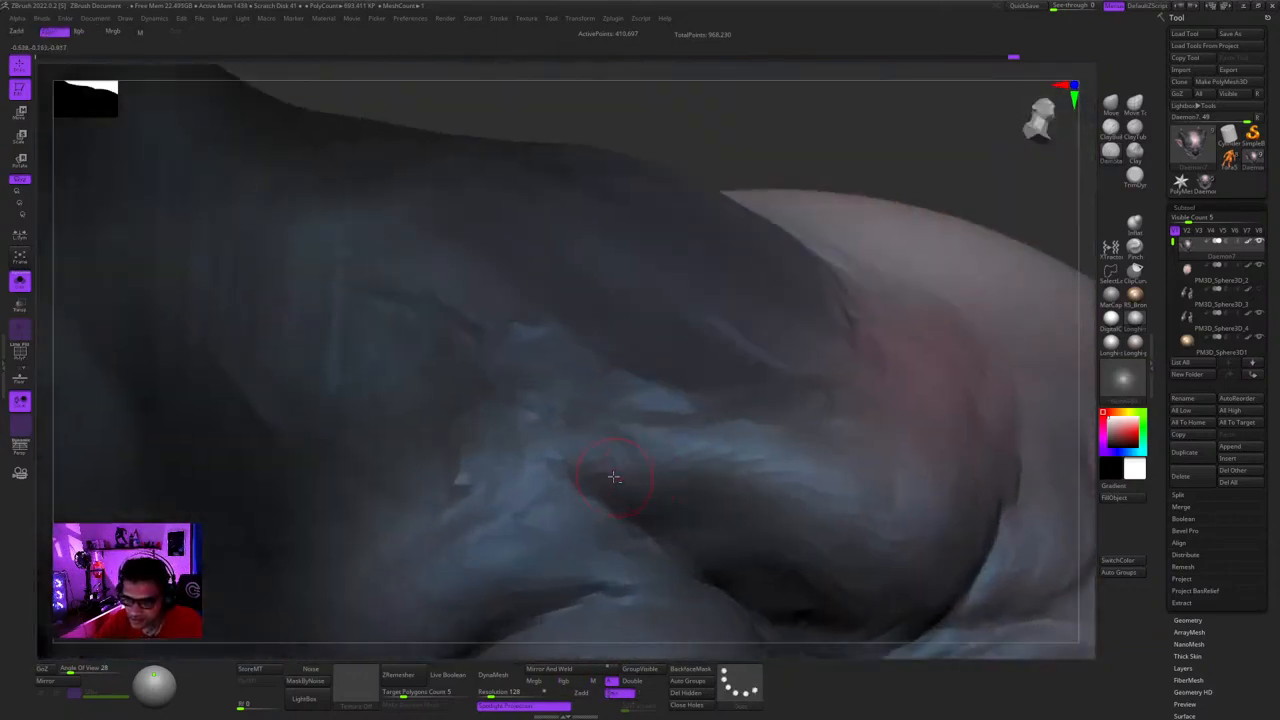
{"action": "mouse_move", "coordinate": [730, 466]}
{"action": "right_mouse_down", "text": "alt"}
{"action": "mouse_move", "coordinate": [706, 424]}
{"action": "mouse_move", "coordinate": [754, 329]}
{"action": "mouse_move", "coordinate": [722, 374]}
{"action": "mouse_move", "coordinate": [741, 411]}
{"action": "mouse_move", "coordinate": [637, 380]}
{"action": "mouse_move", "coordinate": [716, 404]}
{"action": "mouse_move", "coordinate": [672, 420]}
{"action": "right_mouse_up", "text": "alt"}
{"action": "mouse_move", "coordinate": [672, 420]}
{"action": "right_mouse_down"}
{"action": "mouse_move", "coordinate": [700, 400]}
{"action": "mouse_move", "coordinate": [676, 440]}
{"action": "right_mouse_up"}
{"action": "key", "text": "space"}
{"action": "right_click_drag", "start_coordinate": [747, 413], "coordinate": [760, 350], "text": "ctrl"}
{"action": "right_click_drag", "start_coordinate": [760, 350], "coordinate": [765, 390], "text": "ctrl"}
{"action": "mouse_move", "coordinate": [765, 390]}
{"action": "right_mouse_down"}
{"action": "mouse_move", "coordinate": [748, 380]}
{"action": "mouse_move", "coordinate": [809, 480]}
{"action": "right_mouse_up"}
{"action": "left_click_drag", "start_coordinate": [831, 386], "coordinate": [768, 382]}
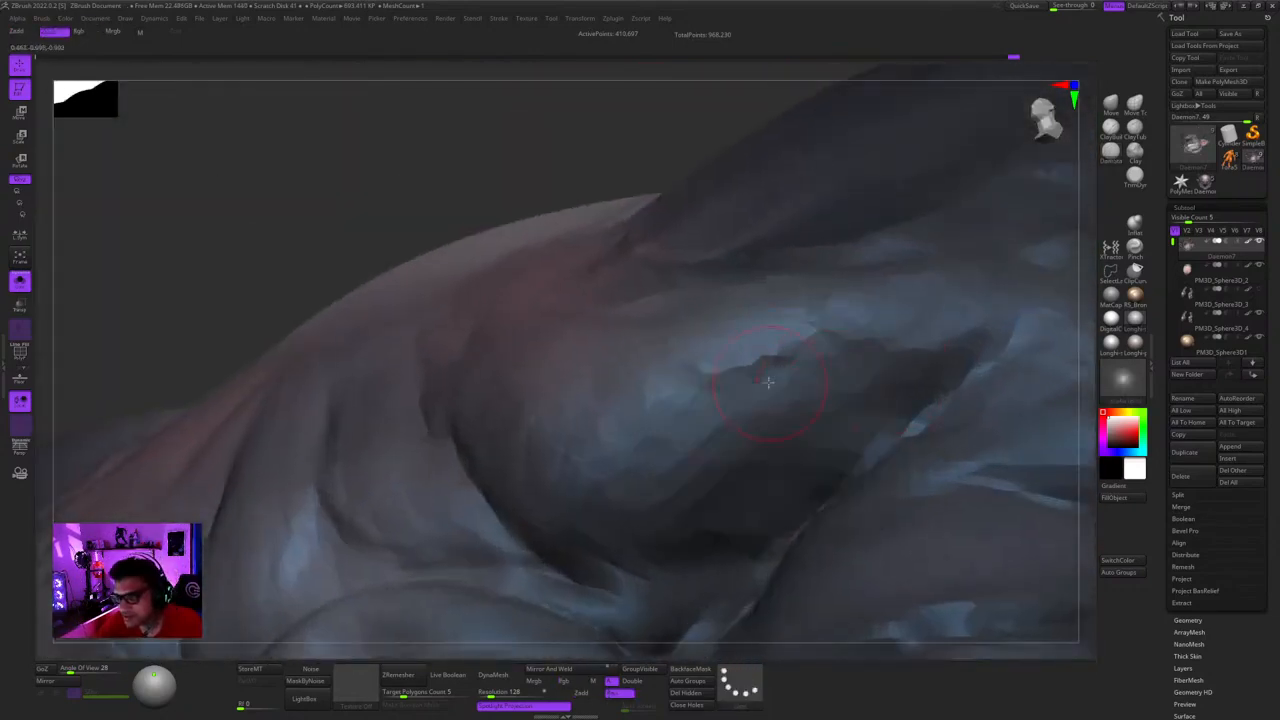
- Add short creases above the outer eyelid and blend the surrounding brow folds
{"action": "mouse_move", "coordinate": [839, 404]}
{"action": "right_mouse_down", "text": "ctrl"}
{"action": "mouse_move", "coordinate": [806, 346]}
{"action": "mouse_move", "coordinate": [838, 362]}
{"action": "mouse_move", "coordinate": [740, 329]}
{"action": "mouse_move", "coordinate": [720, 372]}
{"action": "mouse_move", "coordinate": [777, 322]}
{"action": "mouse_move", "coordinate": [764, 312]}
{"action": "right_mouse_up", "text": "ctrl"}
{"action": "right_click_drag", "start_coordinate": [764, 362], "coordinate": [585, 432]}
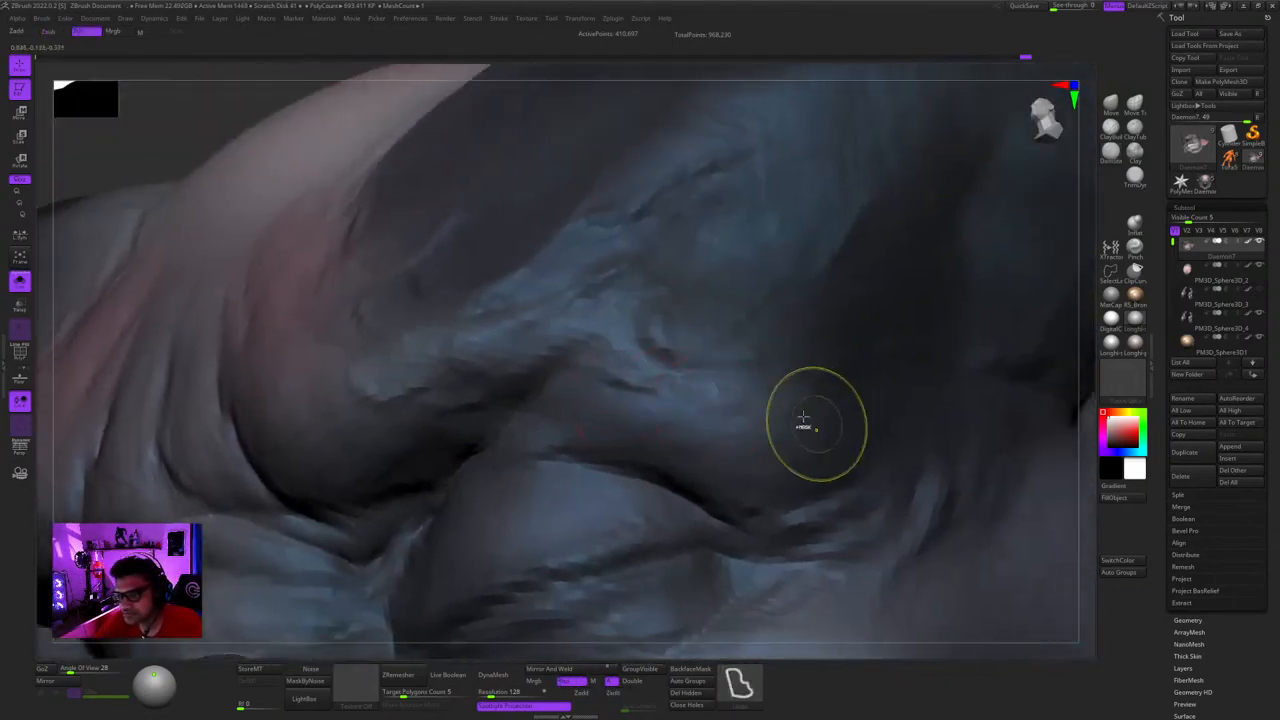
{"action": "right_click_drag", "start_coordinate": [803, 423], "coordinate": [824, 310], "text": "ctrl"}
{"action": "right_click_drag", "start_coordinate": [906, 443], "coordinate": [880, 434]}
{"action": "right_click_drag", "start_coordinate": [677, 246], "coordinate": [738, 361], "text": "ctrl"}
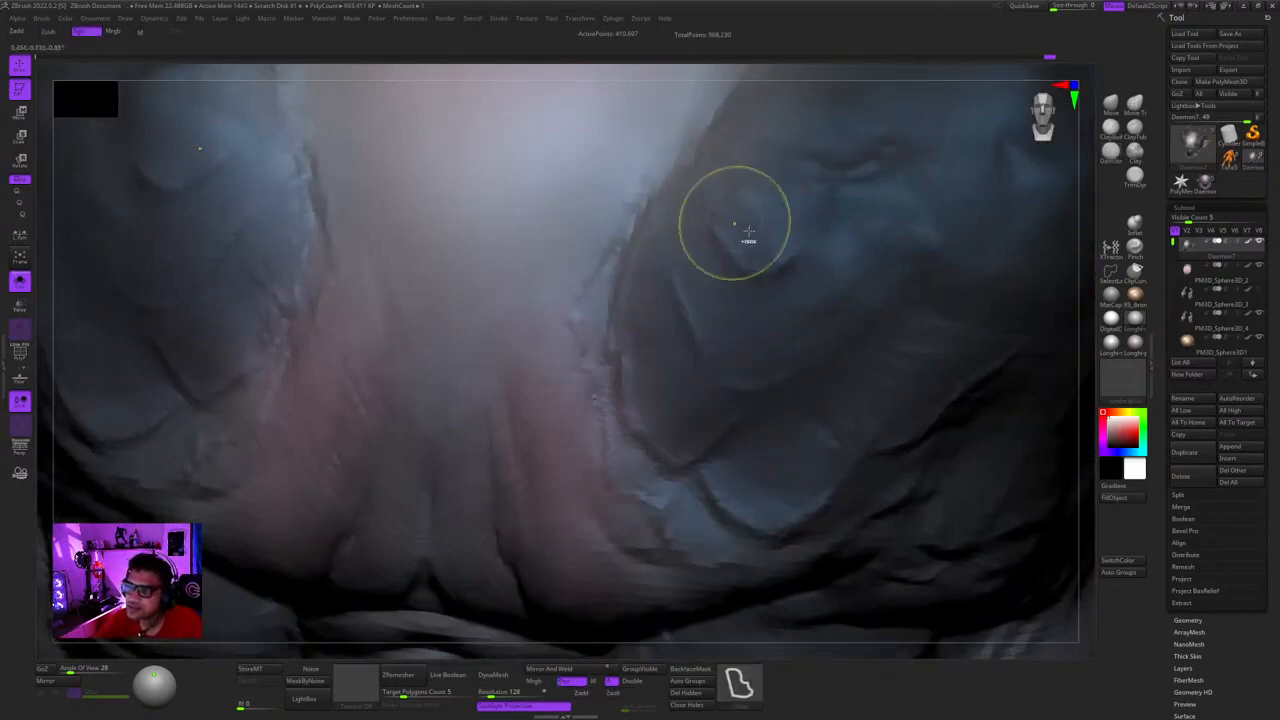
- Sculpt rounded fleshy lumps and creases on the upper forehead bulge towards the horn base
{"action": "right_click_drag", "start_coordinate": [735, 223], "coordinate": [800, 250], "text": "ctrl"}
{"action": "mouse_move", "coordinate": [800, 250]}
{"action": "right_mouse_down", "text": "ctrl"}
{"action": "mouse_move", "coordinate": [831, 229]}
{"action": "mouse_move", "coordinate": [674, 192]}
{"action": "mouse_move", "coordinate": [604, 283]}
{"action": "mouse_move", "coordinate": [688, 438]}
{"action": "right_mouse_up", "text": "ctrl"}
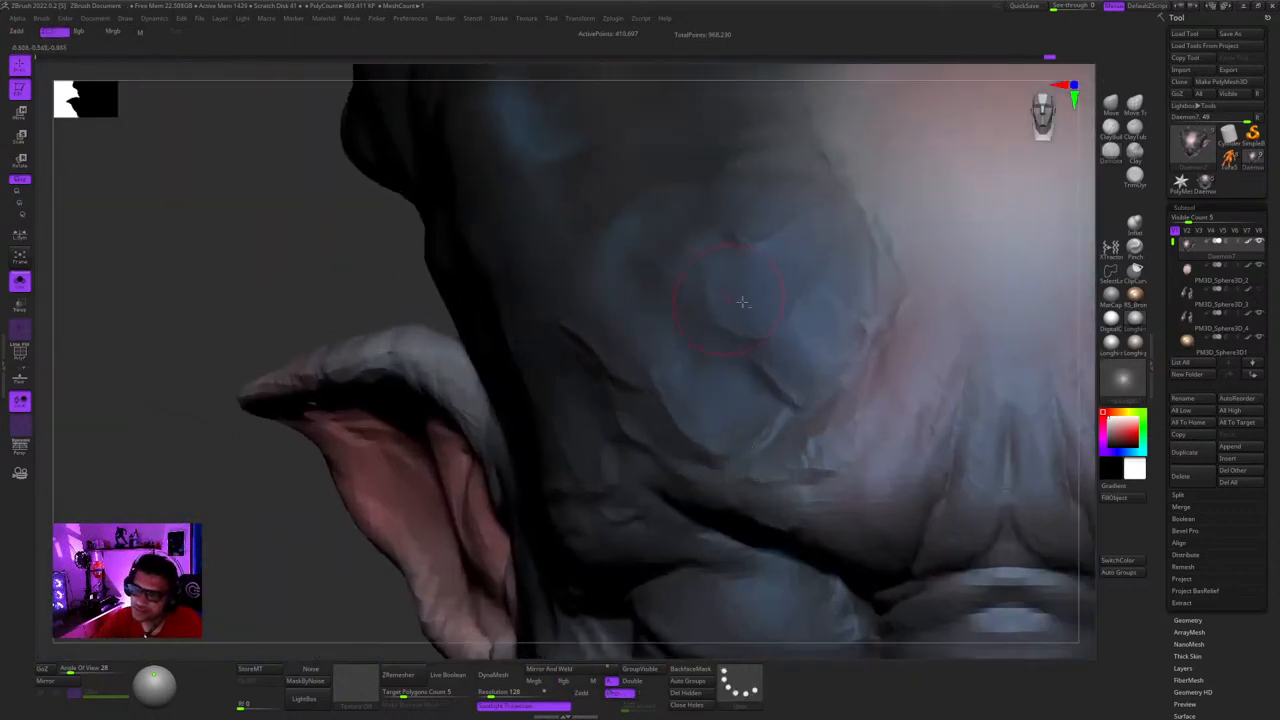
{"action": "right_click_drag", "start_coordinate": [714, 368], "coordinate": [756, 302], "text": "ctrl"}
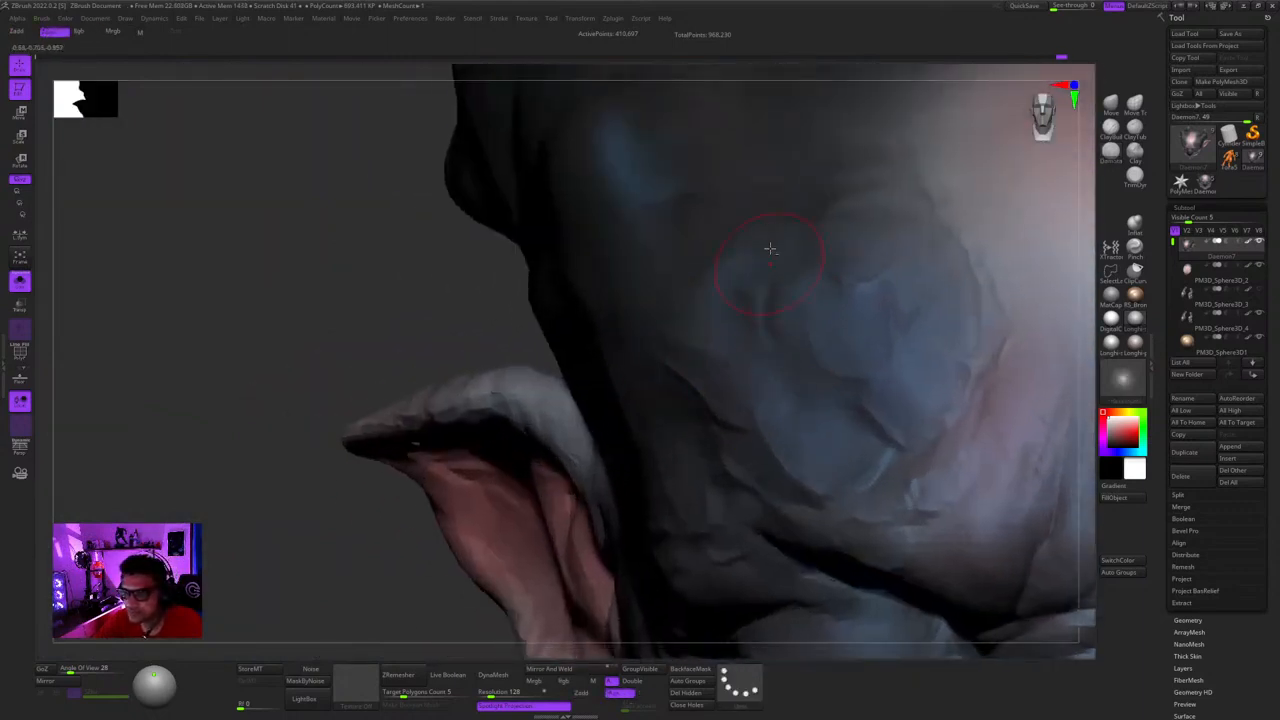
{"action": "left_click_drag", "start_coordinate": [744, 304], "coordinate": [658, 291]}
{"action": "right_click_drag", "start_coordinate": [789, 354], "coordinate": [700, 260], "text": "ctrl"}
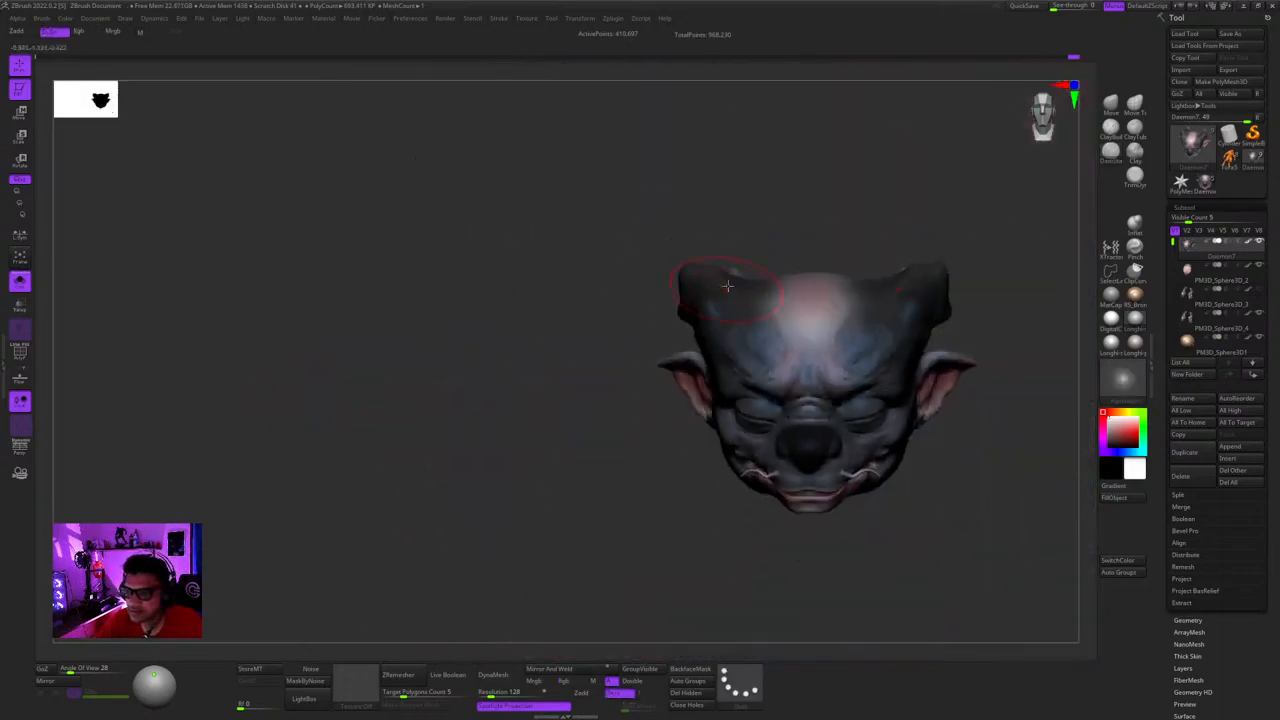
- Bring the rest of the figure back into view and examine the framed head and its polygroups
{"action": "key", "text": "f"}
{"action": "left_click", "coordinate": [21, 283]}
{"action": "key", "text": "f"}
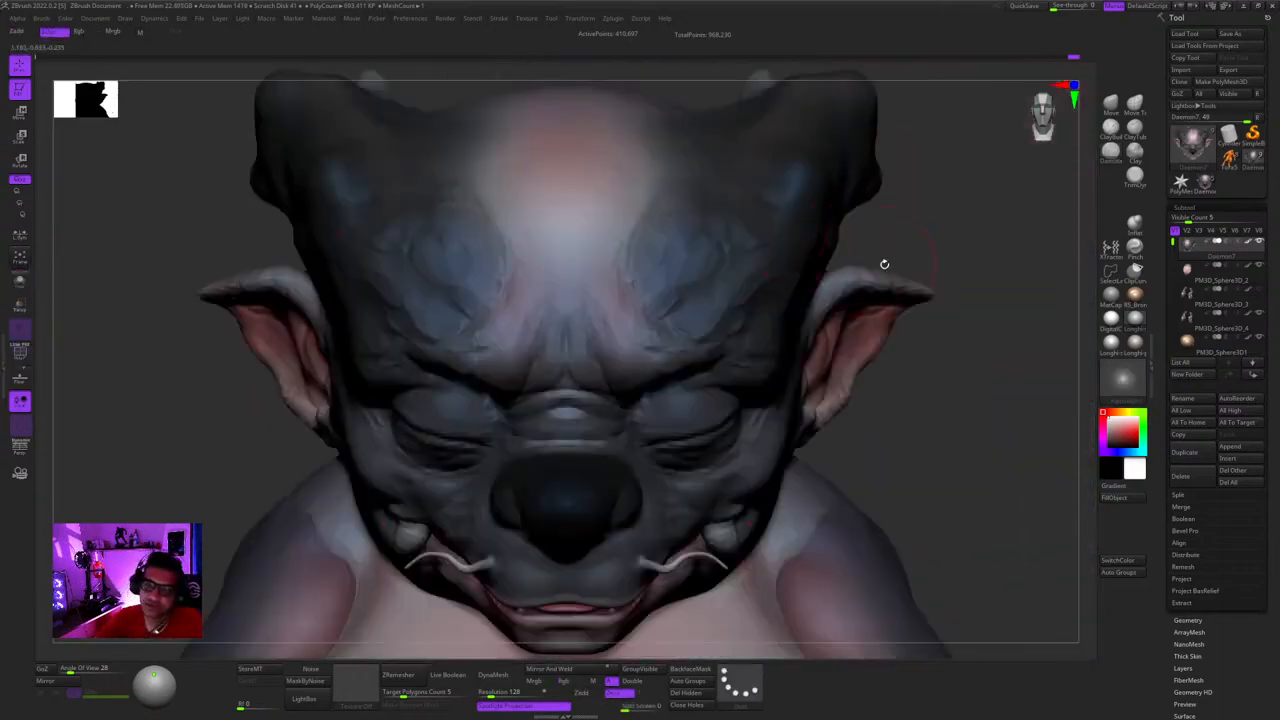
{"action": "right_click_drag", "start_coordinate": [934, 342], "coordinate": [955, 279]}
{"action": "right_click_drag", "start_coordinate": [1009, 319], "coordinate": [965, 322]}
{"action": "right_click_drag", "start_coordinate": [963, 394], "coordinate": [888, 386]}
{"action": "key", "text": "shift+f"}
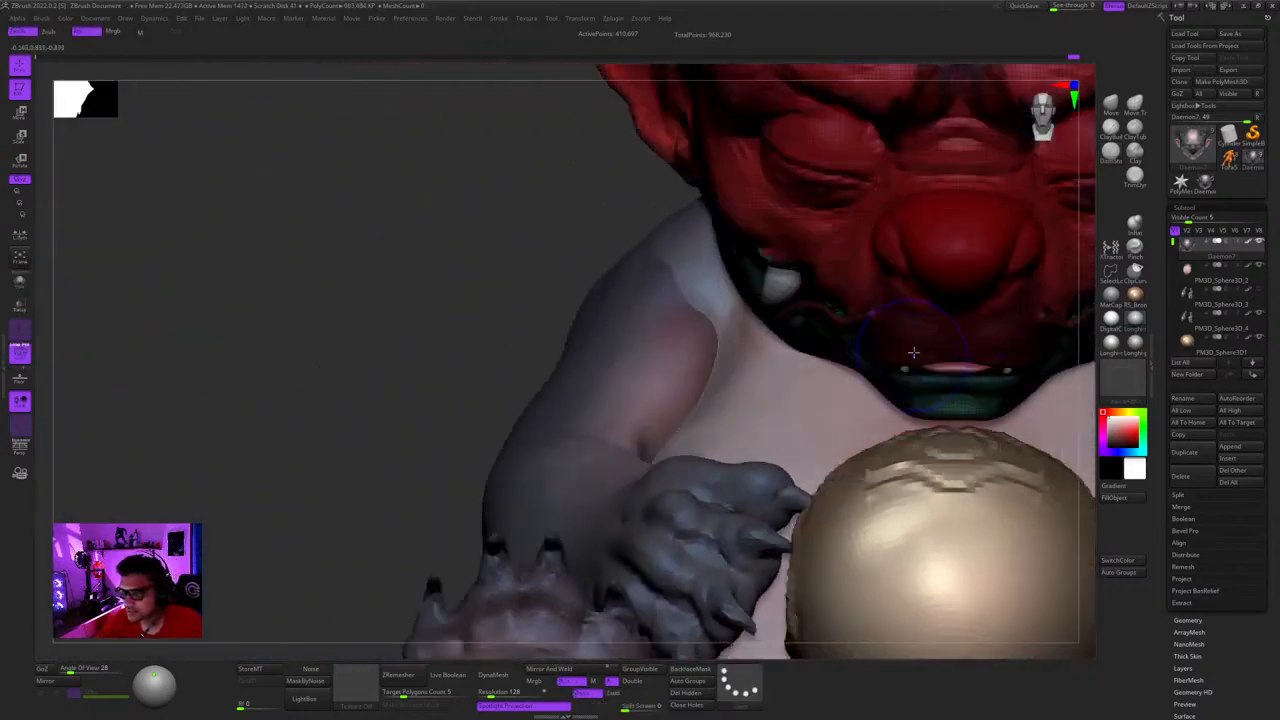
{"action": "key", "text": "shift+f"}
- Isolate the head and mask everything except the front tip of the upper lip with a soft mask edge
{"action": "left_click", "coordinate": [20, 282]}
{"action": "right_click_drag", "start_coordinate": [620, 340], "coordinate": [890, 350]}
{"action": "right_click_drag", "start_coordinate": [890, 350], "coordinate": [786, 406], "text": "ctrl"}
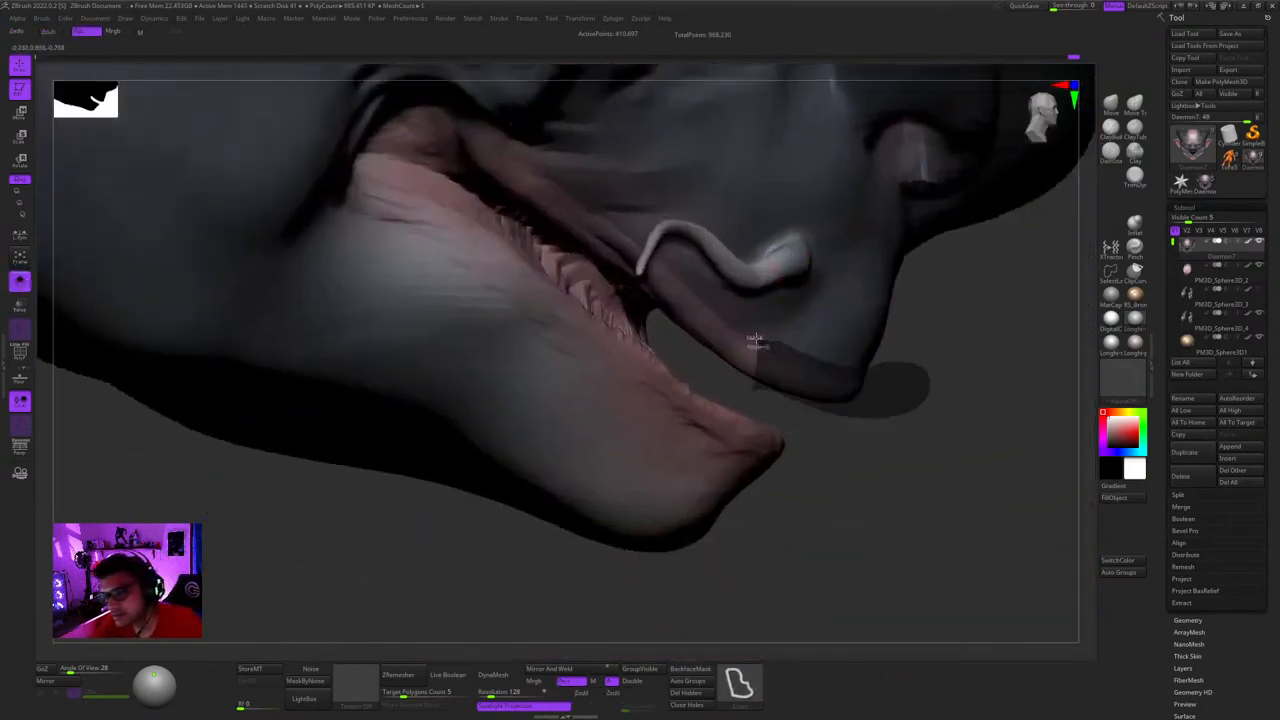
{"action": "left_click", "coordinate": [822, 430], "text": "ctrl"}
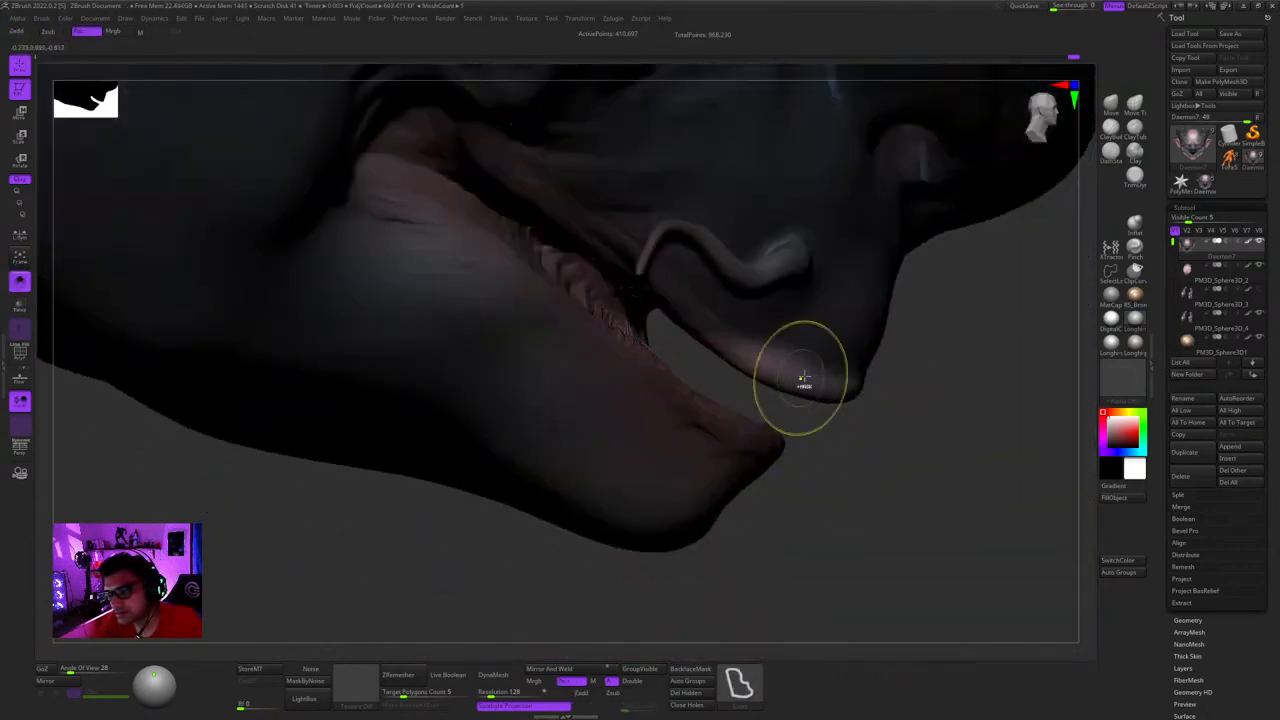
{"action": "key", "text": "ctrl+shift+a"}
{"action": "key", "text": "ctrl+z"}
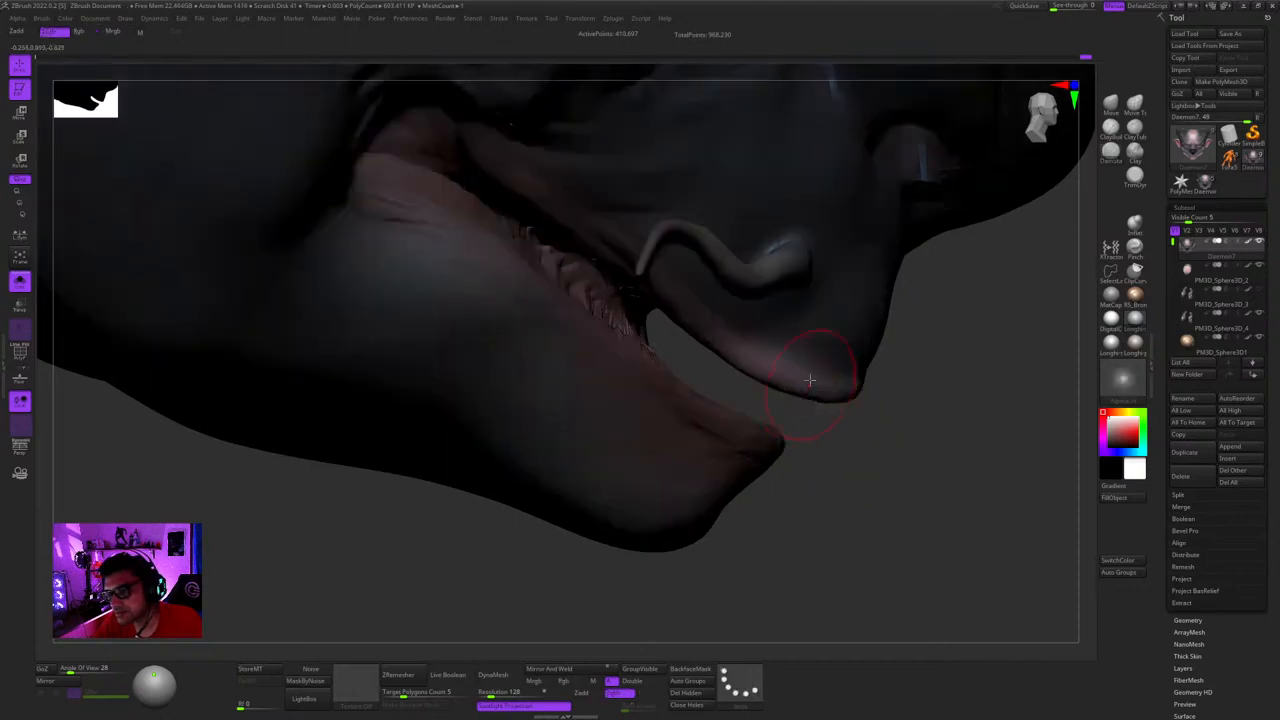
- Shift the unmasked upper lip tip slightly with the transform gizmo and clear the mask
{"action": "key", "text": "w"}
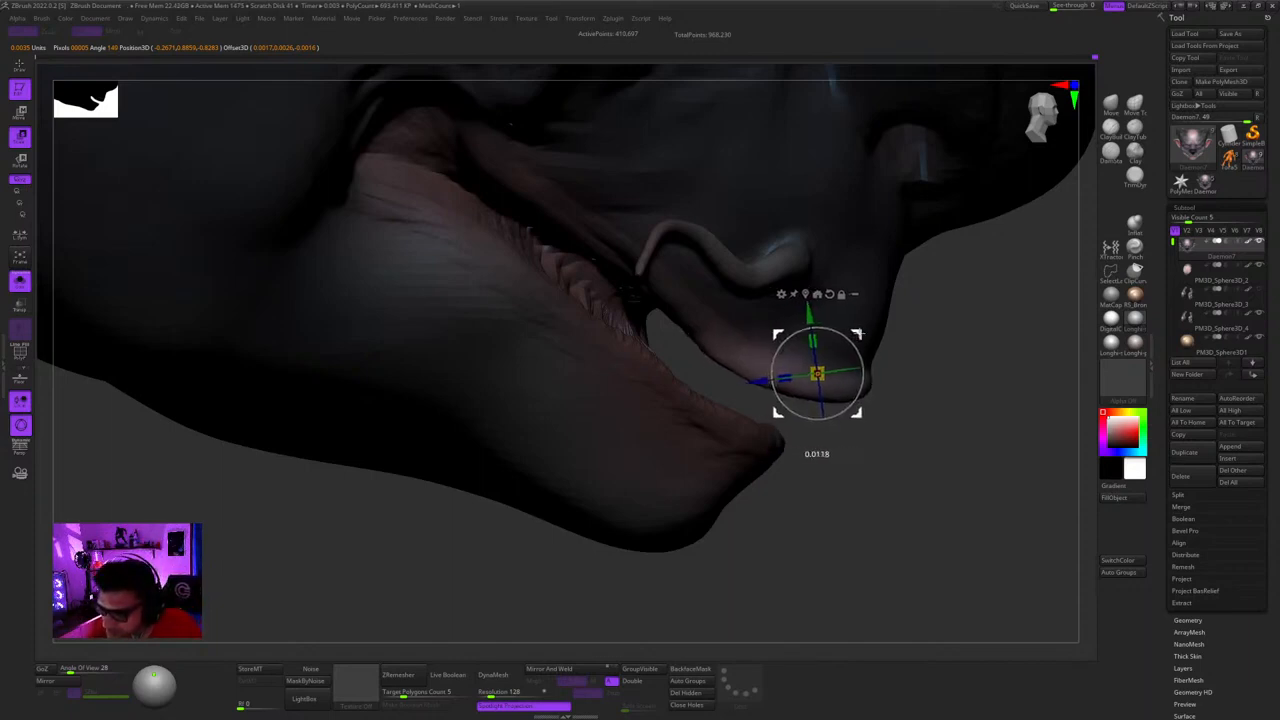
{"action": "key", "text": "q"}
{"action": "left_click", "coordinate": [894, 371], "text": "ctrl"}
{"action": "mouse_move", "coordinate": [894, 371]}
{"action": "left_mouse_down"}
{"action": "mouse_move", "coordinate": [900, 334]}
{"action": "mouse_move", "coordinate": [877, 508]}
{"action": "mouse_move", "coordinate": [794, 434]}
{"action": "mouse_move", "coordinate": [743, 449]}
{"action": "mouse_move", "coordinate": [796, 404]}
{"action": "mouse_move", "coordinate": [775, 416]}
{"action": "left_mouse_up"}
- Inspect the polygroup boundaries along the jaw and lips in the polyframe display
{"action": "key", "text": "shift+f"}
{"action": "key", "text": "shift+f"}
{"action": "key", "text": "shift+f"}
{"action": "key", "text": "shift+f"}
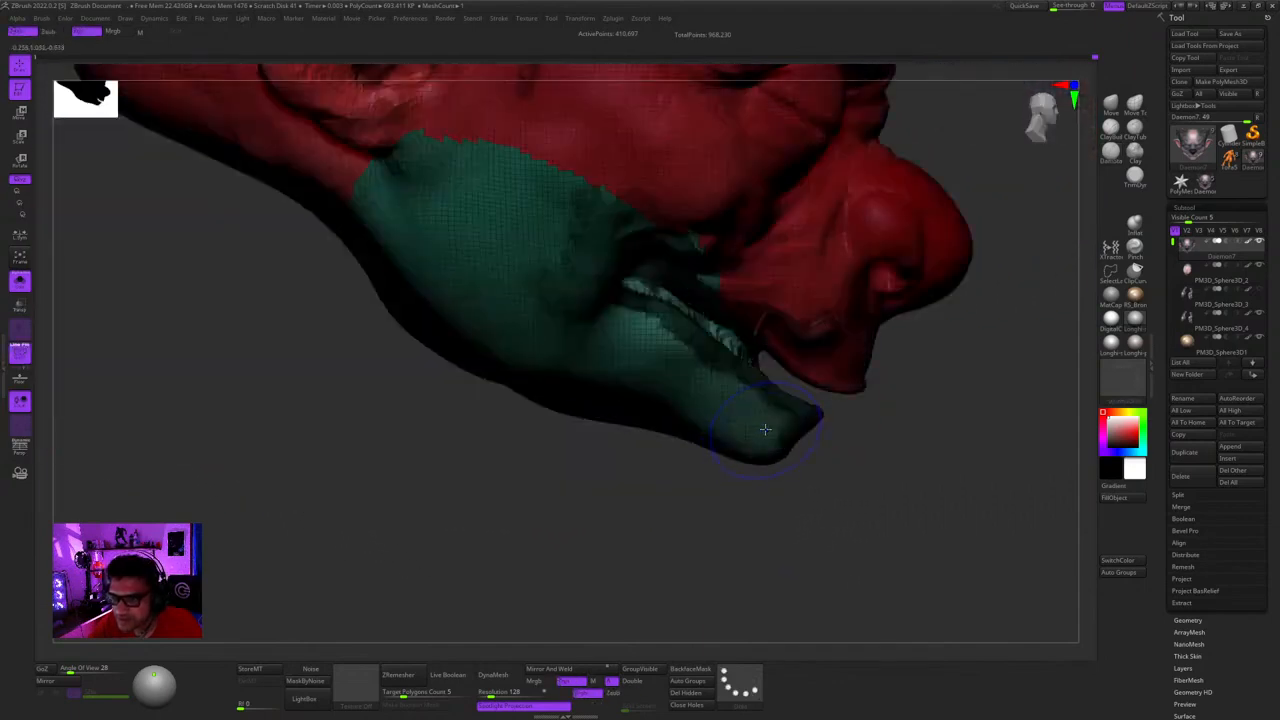
{"action": "right_click_drag", "start_coordinate": [772, 417], "coordinate": [812, 402]}
{"action": "key", "text": "shift+f"}
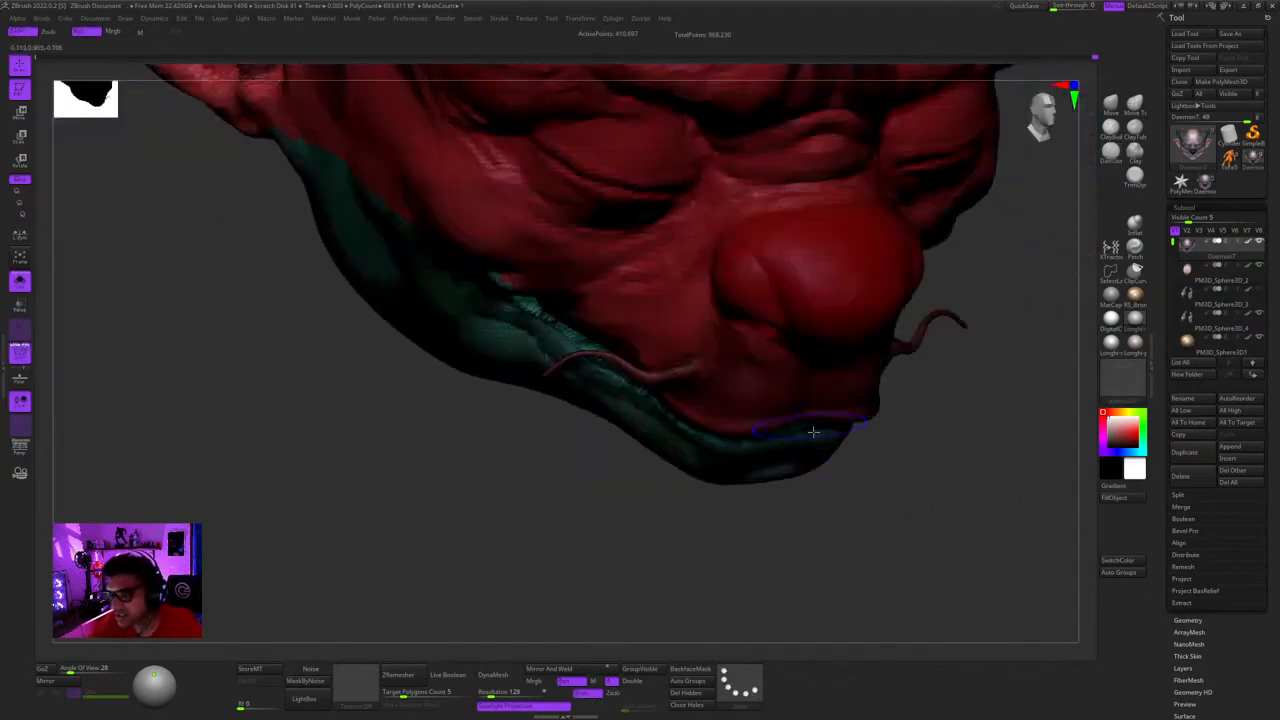
{"action": "key", "text": "shift+f"}
- Build up the muzzle between the nose and upper lip with a resized ClayBuildup brush
{"action": "left_click", "coordinate": [1106, 132]}
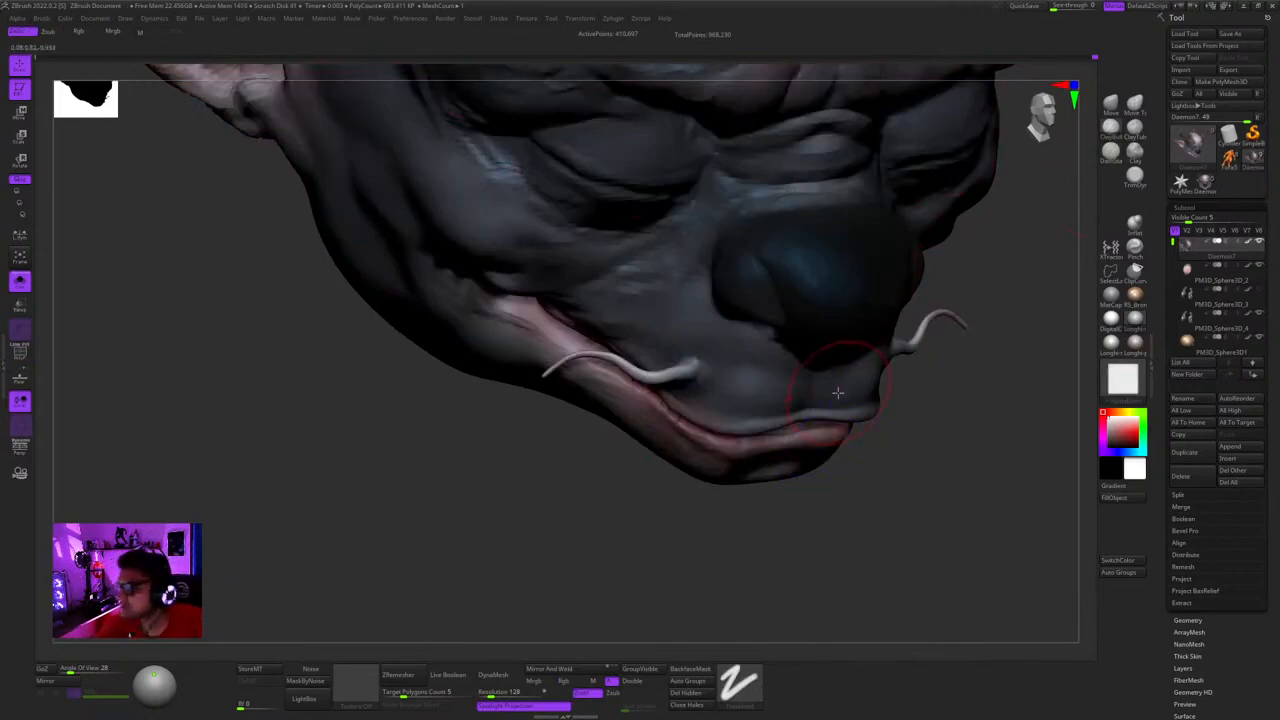
{"action": "mouse_move", "coordinate": [920, 397]}
{"action": "right_mouse_down"}
{"action": "mouse_move", "coordinate": [725, 365]}
{"action": "mouse_move", "coordinate": [780, 345]}
{"action": "mouse_move", "coordinate": [721, 413]}
{"action": "right_mouse_up"}
{"action": "key", "text": "space"}
{"action": "left_click_drag", "start_coordinate": [770, 346], "coordinate": [778, 346]}
{"action": "mouse_move", "coordinate": [778, 342]}
{"action": "right_mouse_down"}
{"action": "mouse_move", "coordinate": [734, 317]}
{"action": "mouse_move", "coordinate": [754, 386]}
{"action": "mouse_move", "coordinate": [772, 370]}
{"action": "right_mouse_up"}
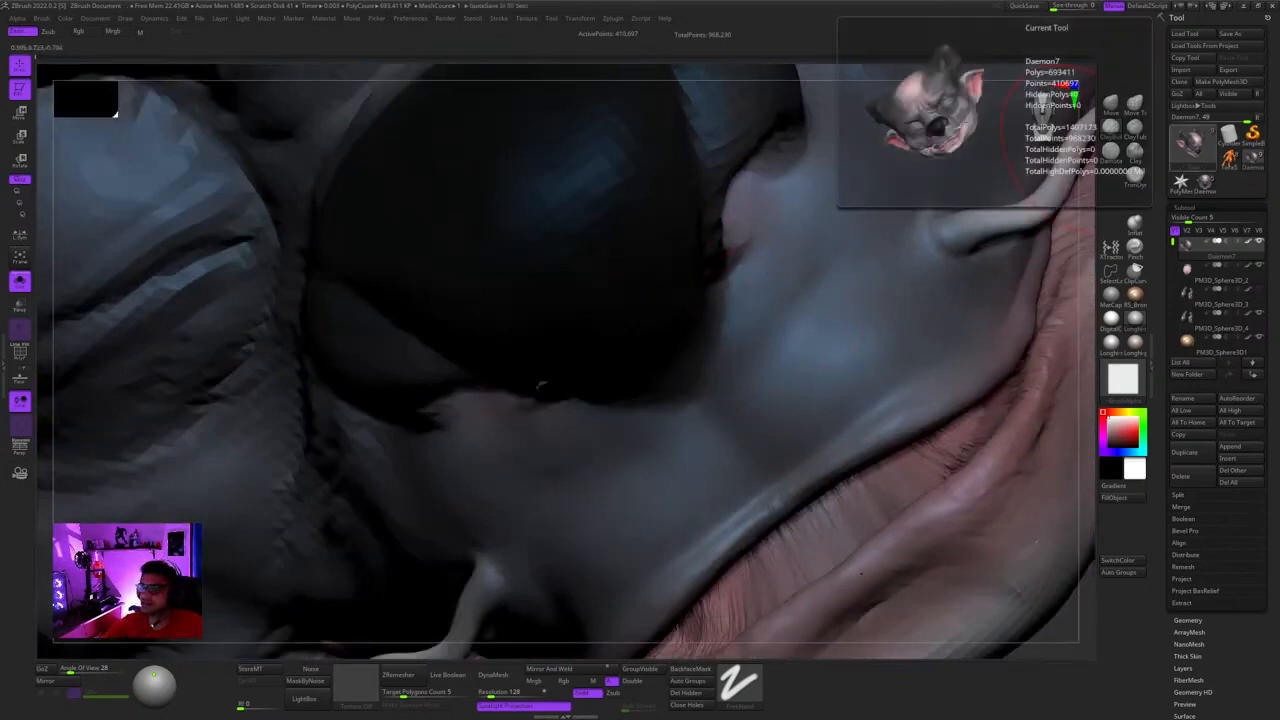
- Shape the raised rim along the upper lip's edge below the nose
{"action": "right_click_drag", "start_coordinate": [684, 389], "coordinate": [773, 275]}
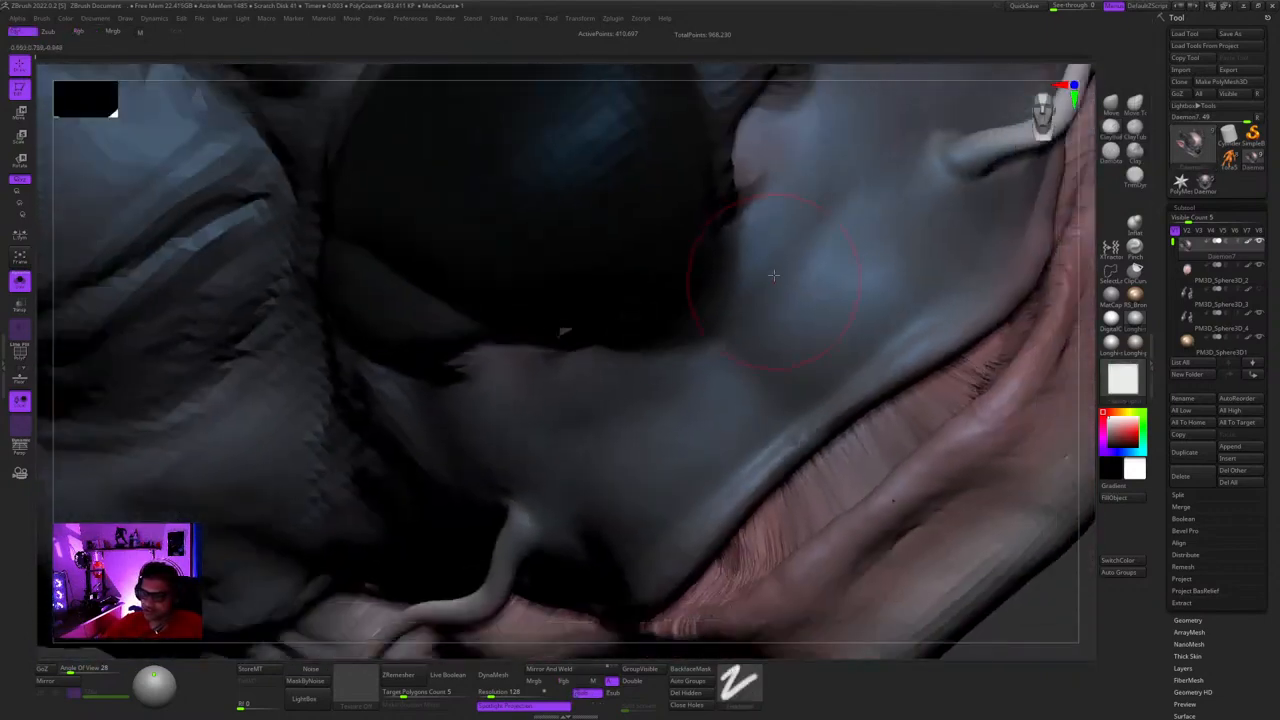
{"action": "mouse_move", "coordinate": [752, 332]}
{"action": "right_mouse_down"}
{"action": "mouse_move", "coordinate": [766, 251]}
{"action": "mouse_move", "coordinate": [781, 306]}
{"action": "mouse_move", "coordinate": [751, 325]}
{"action": "right_mouse_up"}
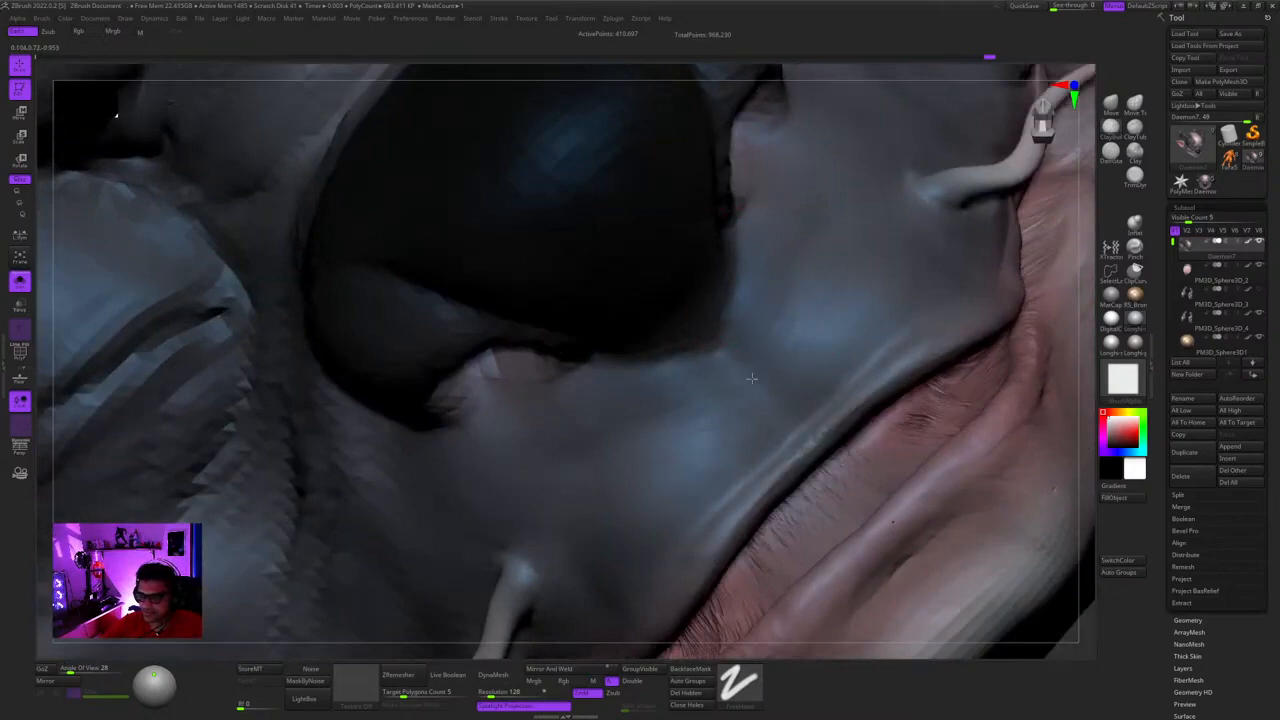
{"action": "right_click_drag", "start_coordinate": [792, 414], "coordinate": [822, 287]}
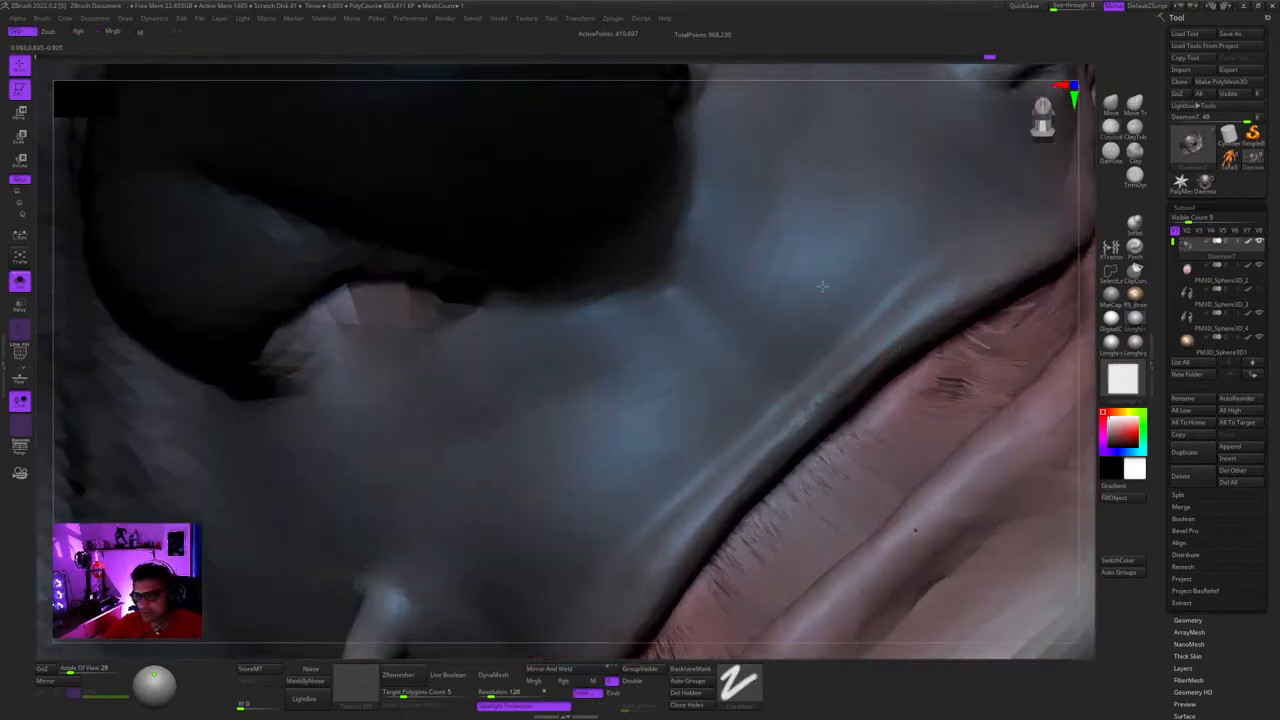
{"action": "mouse_move", "coordinate": [818, 341]}
{"action": "right_mouse_down"}
{"action": "mouse_move", "coordinate": [783, 362]}
{"action": "mouse_move", "coordinate": [697, 337]}
{"action": "mouse_move", "coordinate": [732, 430]}
{"action": "mouse_move", "coordinate": [834, 405]}
{"action": "right_mouse_up"}
{"action": "right_click", "coordinate": [732, 430]}
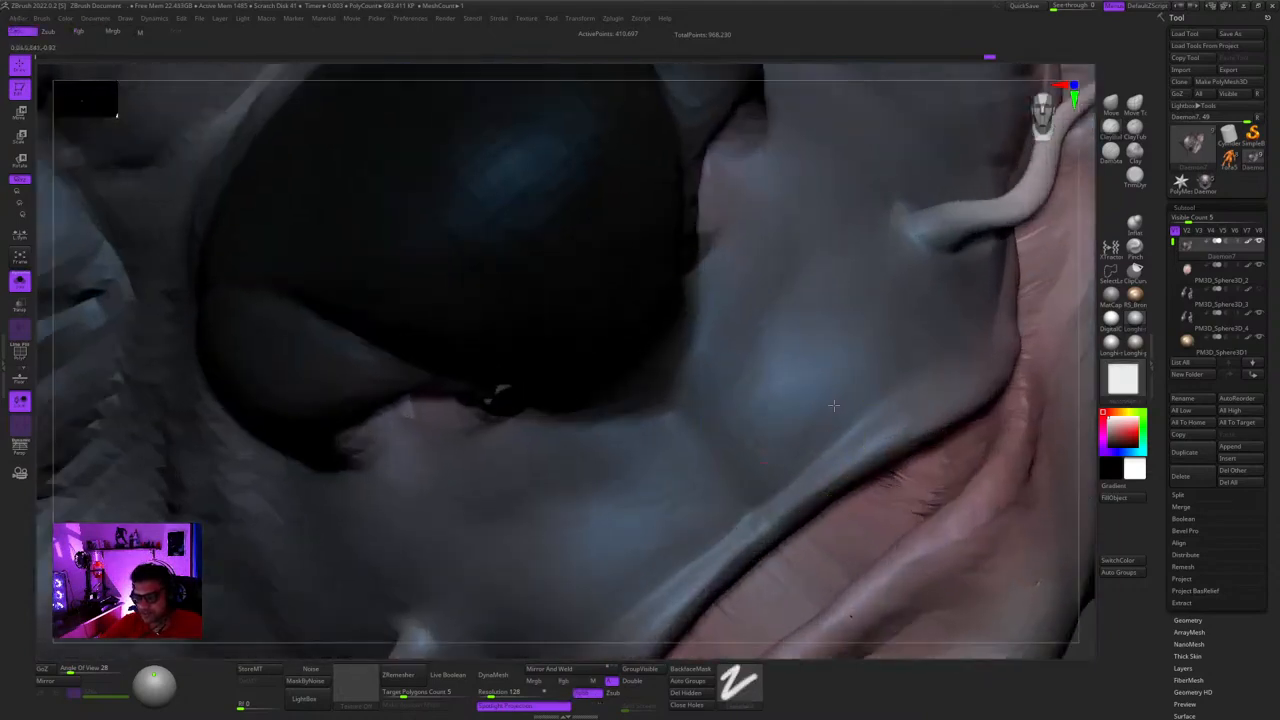
- Fill out and smooth the fleshy muzzle surface between the nostril, the whisker base and the upper lip
{"action": "mouse_move", "coordinate": [851, 360]}
{"action": "right_mouse_down", "text": "ctrl"}
{"action": "mouse_move", "coordinate": [797, 357]}
{"action": "mouse_move", "coordinate": [807, 423]}
{"action": "right_mouse_up", "text": "ctrl"}
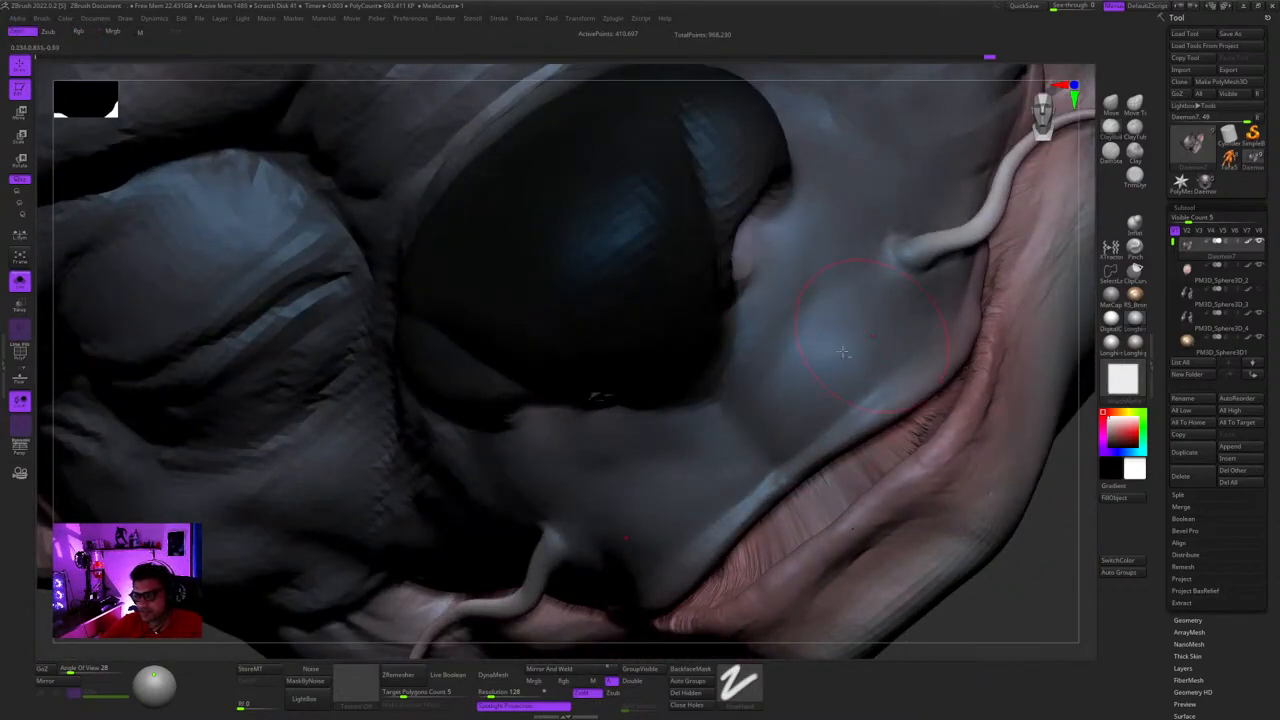
{"action": "mouse_move", "coordinate": [843, 352]}
{"action": "right_mouse_down"}
{"action": "mouse_move", "coordinate": [754, 366]}
{"action": "mouse_move", "coordinate": [806, 346]}
{"action": "mouse_move", "coordinate": [812, 362]}
{"action": "right_mouse_up"}
{"action": "right_click_drag", "start_coordinate": [812, 362], "coordinate": [823, 383], "text": "ctrl"}
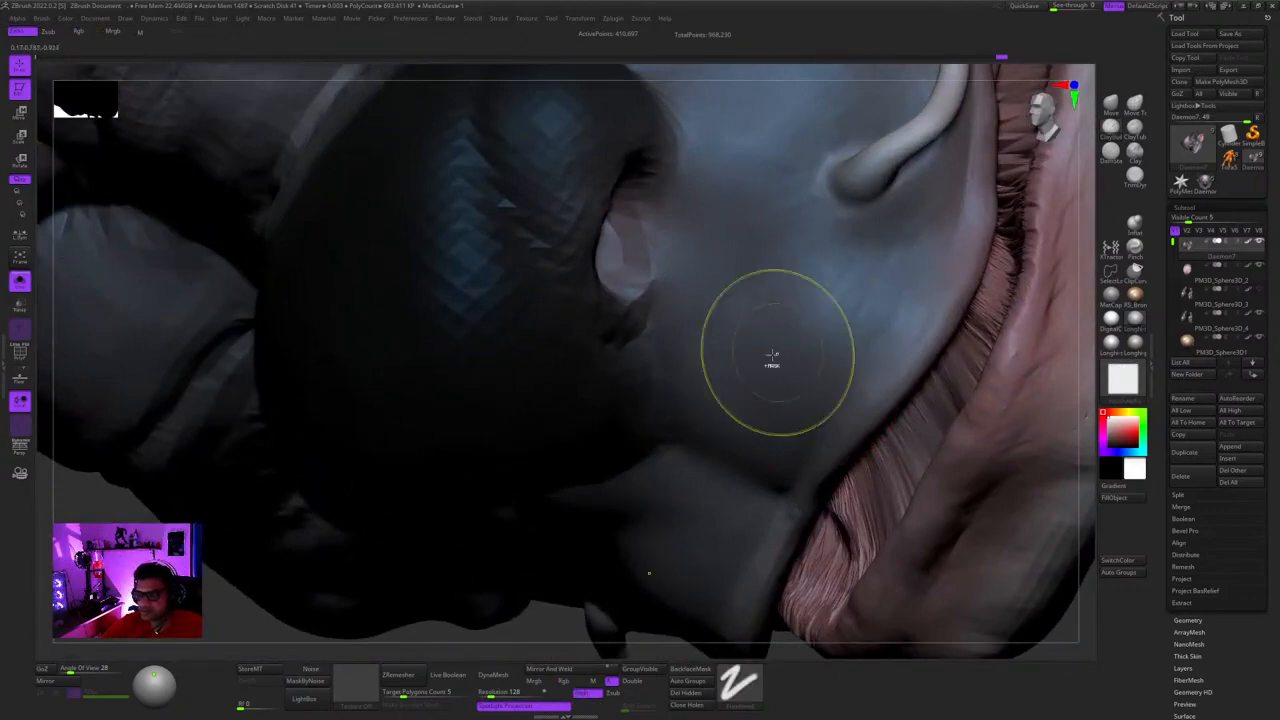
{"action": "right_click_drag", "start_coordinate": [772, 364], "coordinate": [748, 335], "text": "ctrl"}
{"action": "mouse_move", "coordinate": [748, 335]}
{"action": "right_mouse_down"}
{"action": "mouse_move", "coordinate": [728, 375]}
{"action": "mouse_move", "coordinate": [694, 394]}
{"action": "mouse_move", "coordinate": [722, 323]}
{"action": "mouse_move", "coordinate": [719, 437]}
{"action": "right_mouse_up"}
{"action": "right_click", "coordinate": [694, 394]}
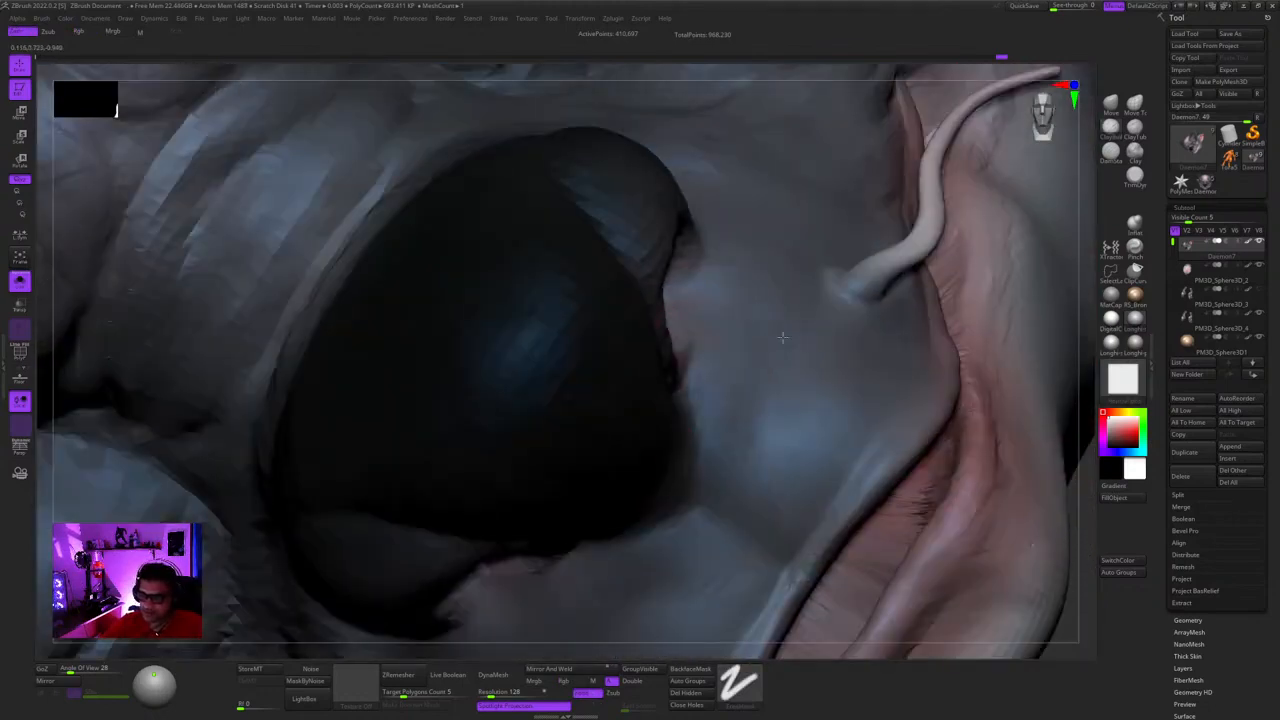
- Refine the muzzle form beneath the nostril, beside the centre groove, with a resized ClayBuildup brush
{"action": "right_click_drag", "start_coordinate": [782, 338], "coordinate": [795, 369]}
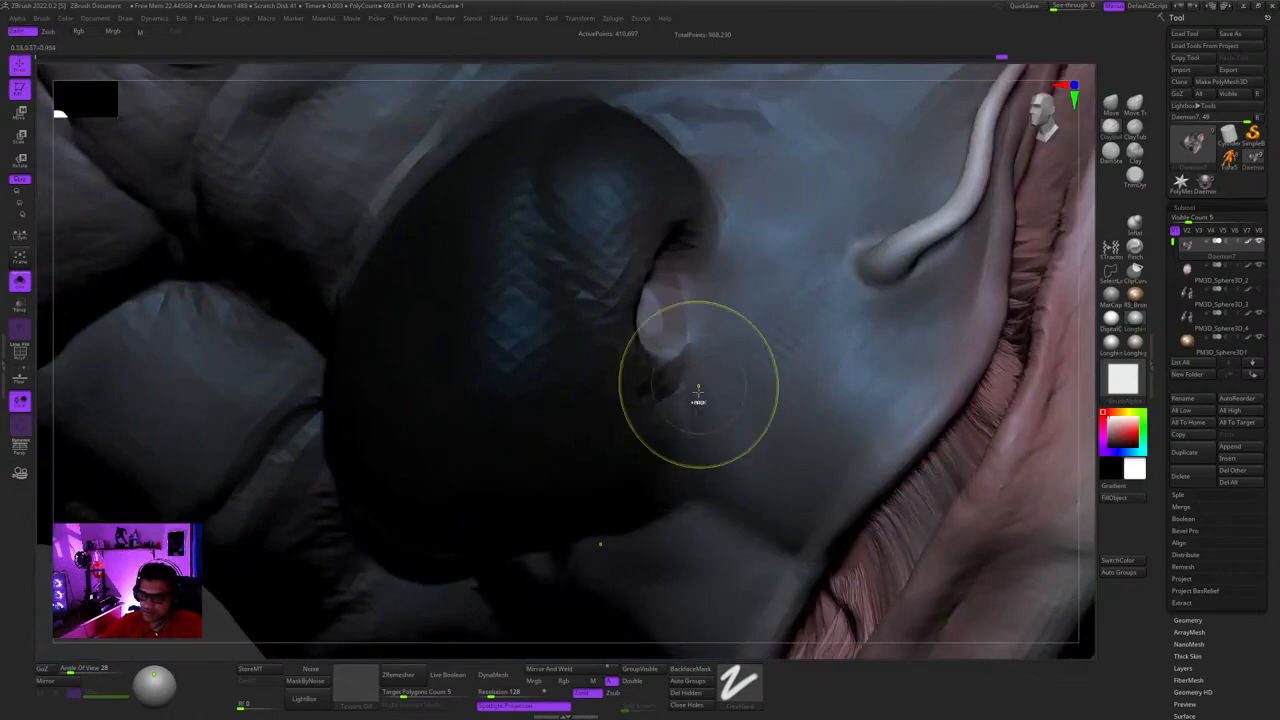
{"action": "mouse_move", "coordinate": [694, 394]}
{"action": "right_mouse_down"}
{"action": "mouse_move", "coordinate": [720, 394]}
{"action": "mouse_move", "coordinate": [773, 477]}
{"action": "mouse_move", "coordinate": [738, 327]}
{"action": "right_mouse_up"}
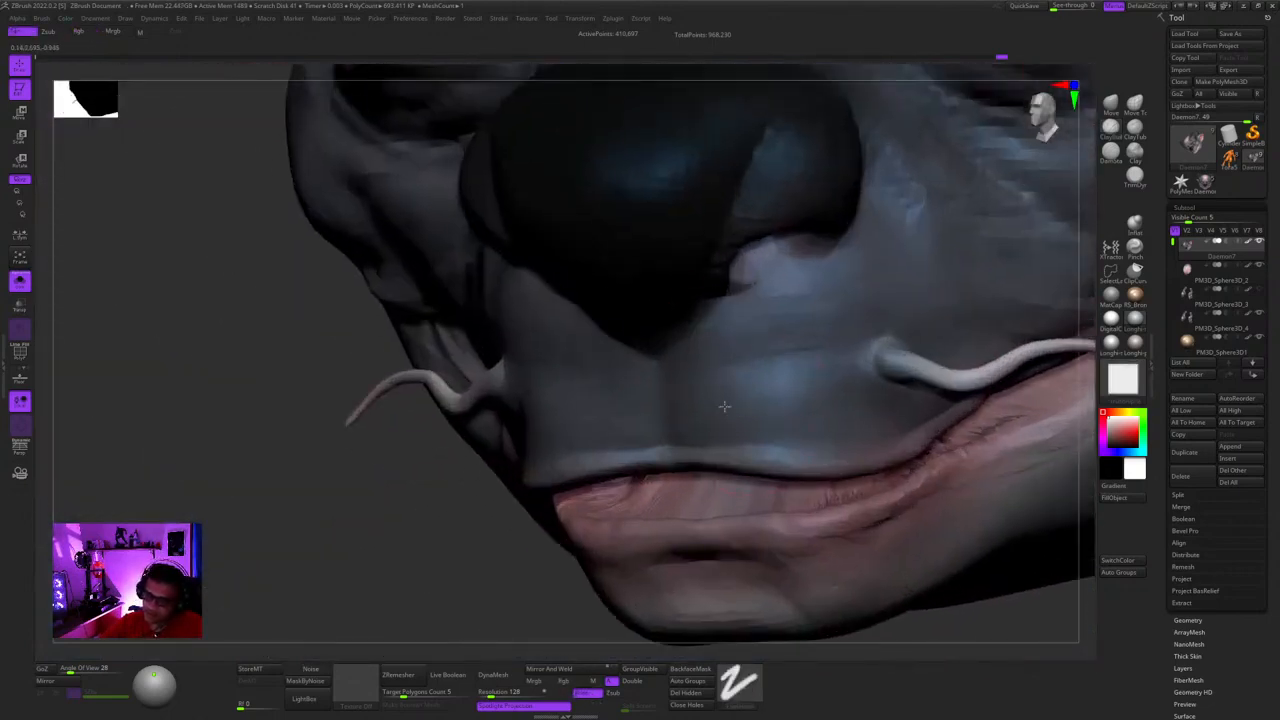
{"action": "key", "text": "space"}
{"action": "key", "text": "space"}
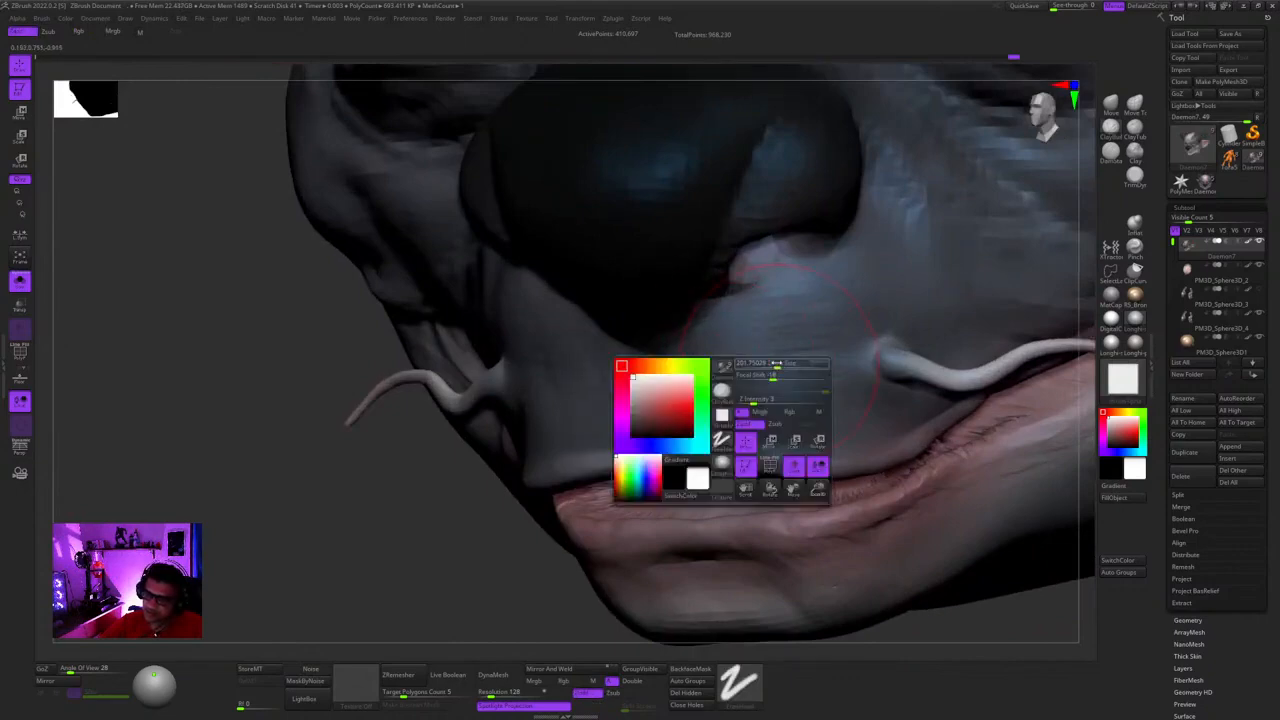
{"action": "right_click_drag", "start_coordinate": [806, 392], "coordinate": [840, 294]}
{"action": "right_click_drag", "start_coordinate": [902, 232], "coordinate": [954, 109]}
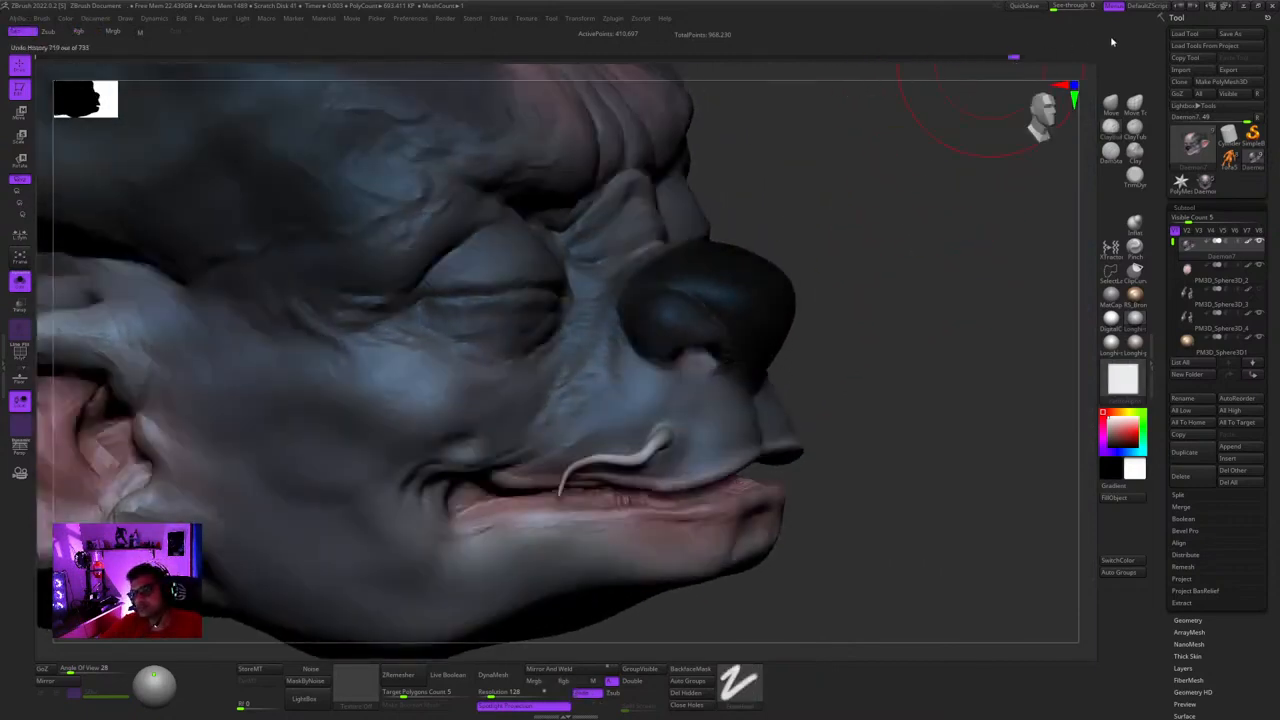
- Compare the head's current form with a much earlier sculpting state, stepping back through the undo history and returning to the latest state
{"action": "key", "text": "ctrl+z"}
{"action": "key", "text": "ctrl+z"}
{"action": "key", "text": "ctrl+z"}
{"action": "key", "text": "ctrl+z"}
{"action": "key", "text": "ctrl+z"}
{"action": "key", "text": "ctrl+z"}
{"action": "key", "text": "ctrl+z"}
{"action": "key", "text": "ctrl+z"}
{"action": "key", "text": "ctrl+z"}
{"action": "key", "text": "ctrl+z"}
{"action": "key", "text": "ctrl+z"}
{"action": "key", "text": "ctrl+z"}
{"action": "key", "text": "ctrl+z"}
{"action": "key", "text": "ctrl+z"}
{"action": "key", "text": "ctrl+z"}
{"action": "key", "text": "ctrl+z"}
{"action": "key", "text": "ctrl+z"}
{"action": "key", "text": "ctrl+z"}
{"action": "key", "text": "ctrl+z"}
{"action": "key", "text": "ctrl+z"}
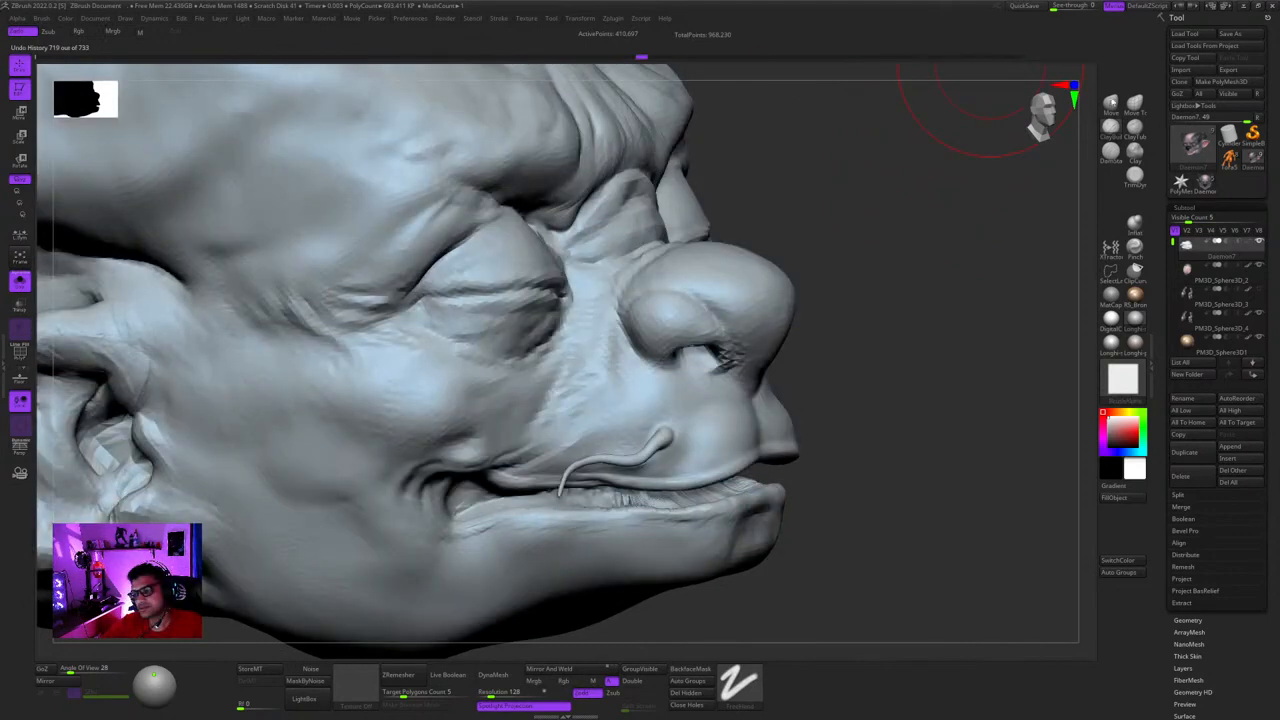
{"action": "key", "text": "ctrl+shift+z"}
{"action": "key", "text": "ctrl+shift+z"}
{"action": "key", "text": "ctrl+shift+z"}
{"action": "key", "text": "ctrl+shift+z"}
{"action": "key", "text": "ctrl+shift+z"}
{"action": "key", "text": "ctrl+shift+z"}
{"action": "key", "text": "ctrl+shift+z"}
{"action": "key", "text": "ctrl+shift+z"}
{"action": "key", "text": "ctrl+shift+z"}
{"action": "key", "text": "ctrl+shift+z"}
{"action": "key", "text": "ctrl+shift+z"}
{"action": "key", "text": "ctrl+shift+z"}
{"action": "key", "text": "ctrl+shift+z"}
{"action": "key", "text": "ctrl+shift+z"}
{"action": "mouse_move", "coordinate": [1027, 59]}
{"action": "left_mouse_down"}
{"action": "mouse_move", "coordinate": [938, 69]}
{"action": "mouse_move", "coordinate": [1126, 71]}
{"action": "left_mouse_up"}
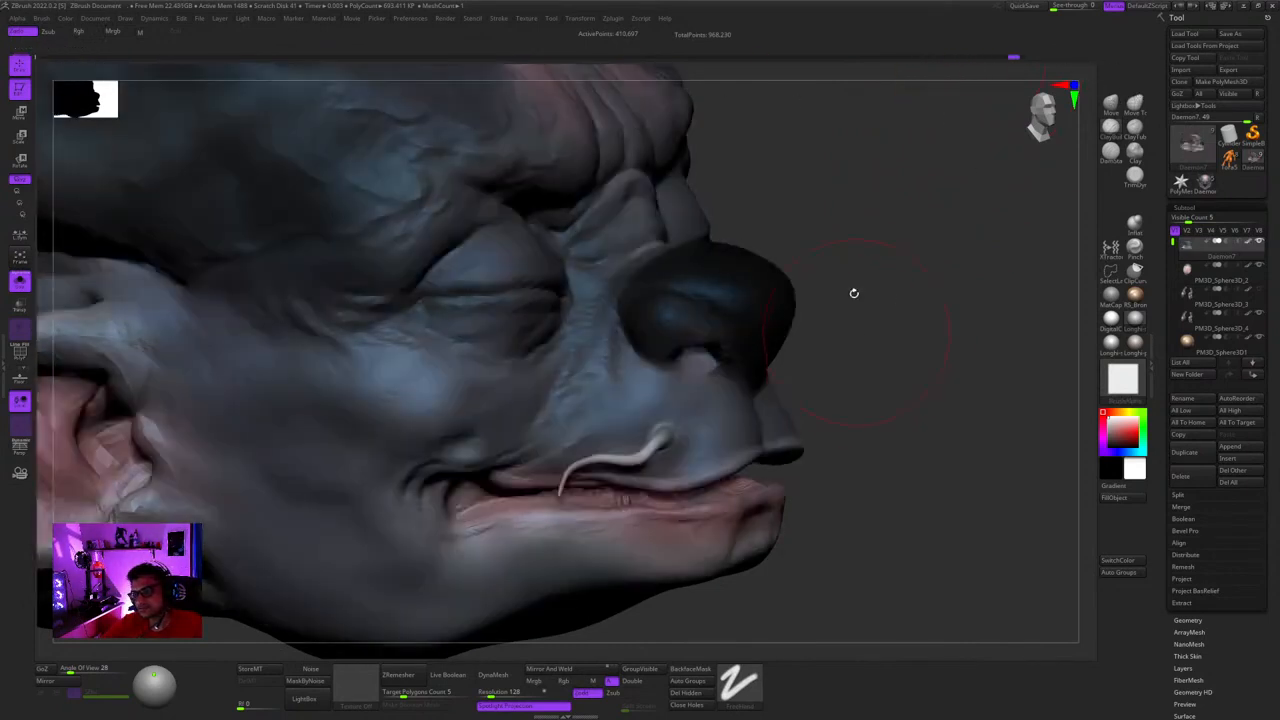
- Show all subtools around the head and compare the muzzle profile with an earlier state in the undo history
{"action": "right_click_drag", "start_coordinate": [854, 293], "coordinate": [941, 176]}
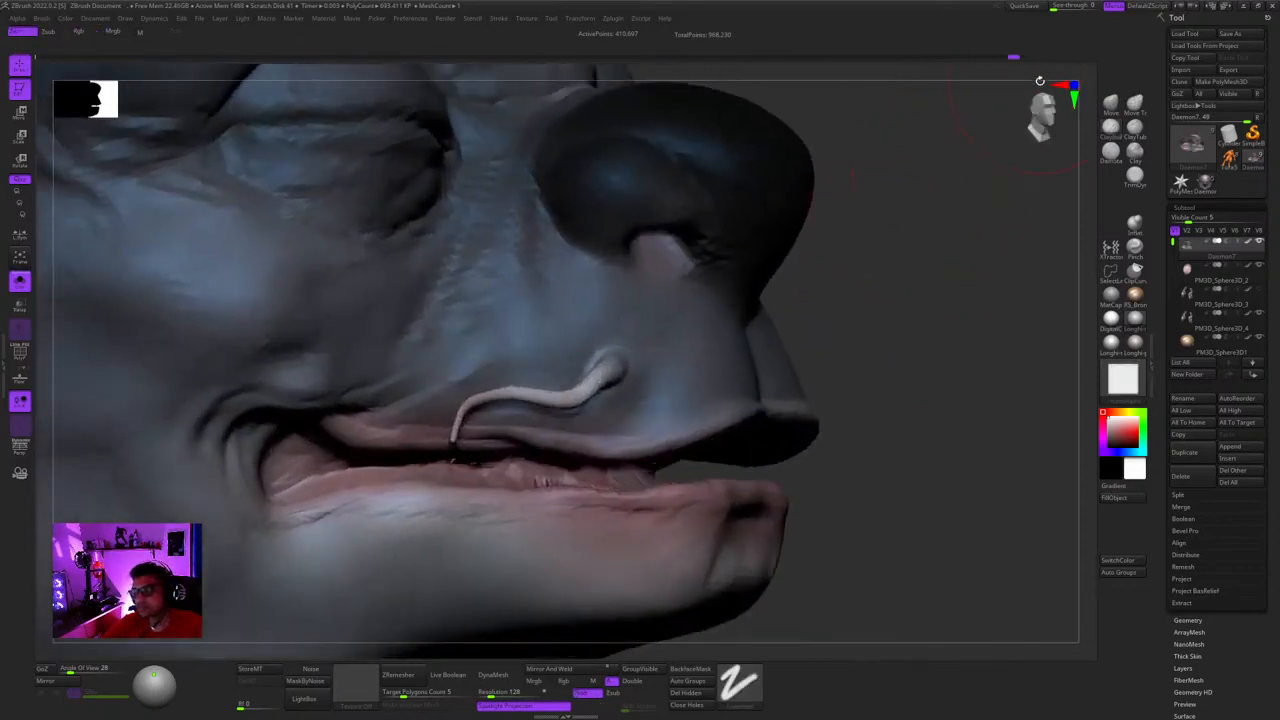
{"action": "mouse_move", "coordinate": [1018, 110]}
{"action": "right_mouse_down"}
{"action": "mouse_move", "coordinate": [726, 436]}
{"action": "mouse_move", "coordinate": [814, 429]}
{"action": "mouse_move", "coordinate": [760, 440]}
{"action": "mouse_move", "coordinate": [880, 443]}
{"action": "mouse_move", "coordinate": [828, 422]}
{"action": "mouse_move", "coordinate": [790, 320]}
{"action": "mouse_move", "coordinate": [749, 306]}
{"action": "mouse_move", "coordinate": [760, 280]}
{"action": "mouse_move", "coordinate": [812, 301]}
{"action": "mouse_move", "coordinate": [700, 389]}
{"action": "mouse_move", "coordinate": [686, 380]}
{"action": "mouse_move", "coordinate": [750, 400]}
{"action": "mouse_move", "coordinate": [851, 286]}
{"action": "mouse_move", "coordinate": [979, 199]}
{"action": "right_mouse_up"}
{"action": "left_click", "coordinate": [21, 282]}
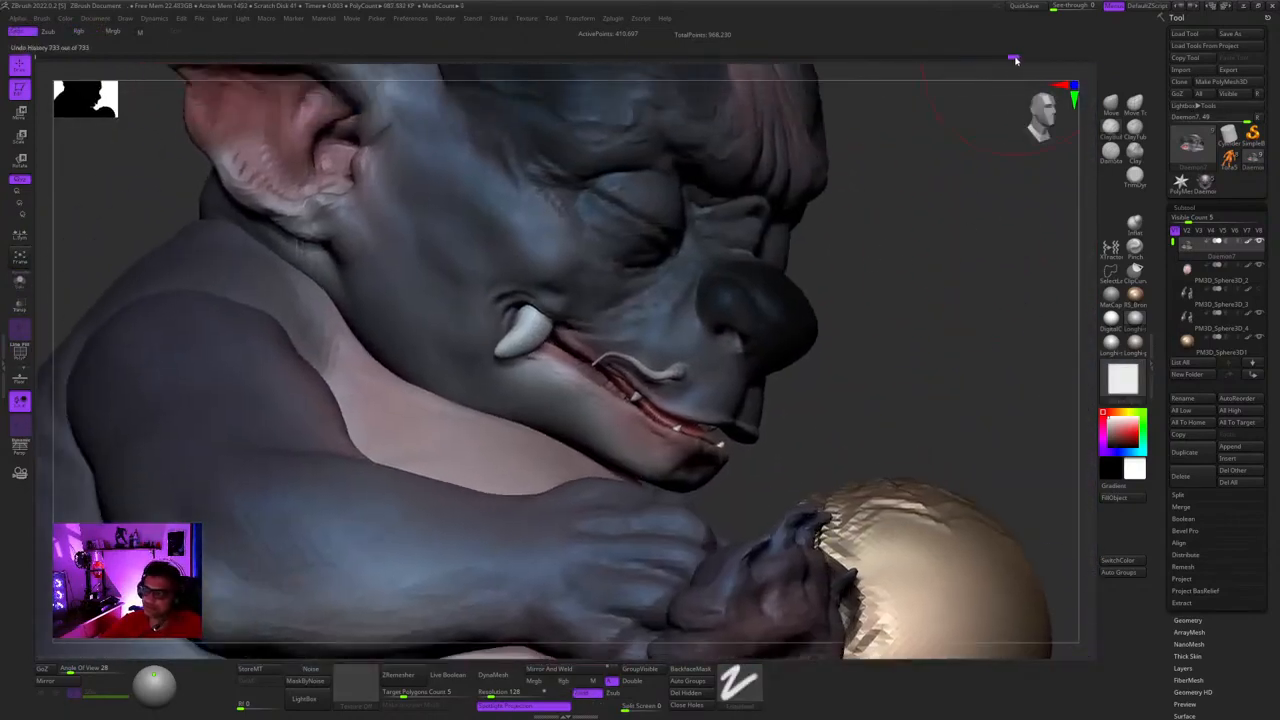
{"action": "left_click", "coordinate": [817, 80], "text": "alt"}
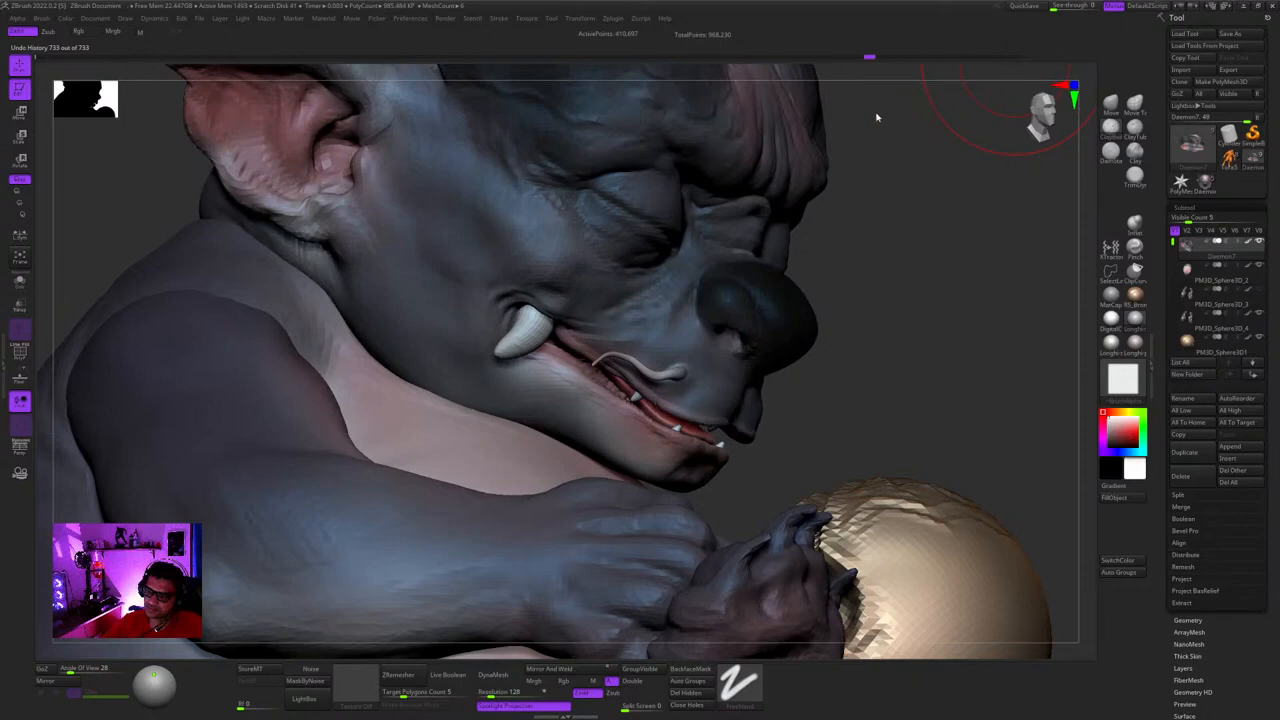
{"action": "key", "text": "ctrl+shift+z"}
{"action": "right_click_drag", "start_coordinate": [915, 300], "coordinate": [806, 462], "text": "ctrl"}
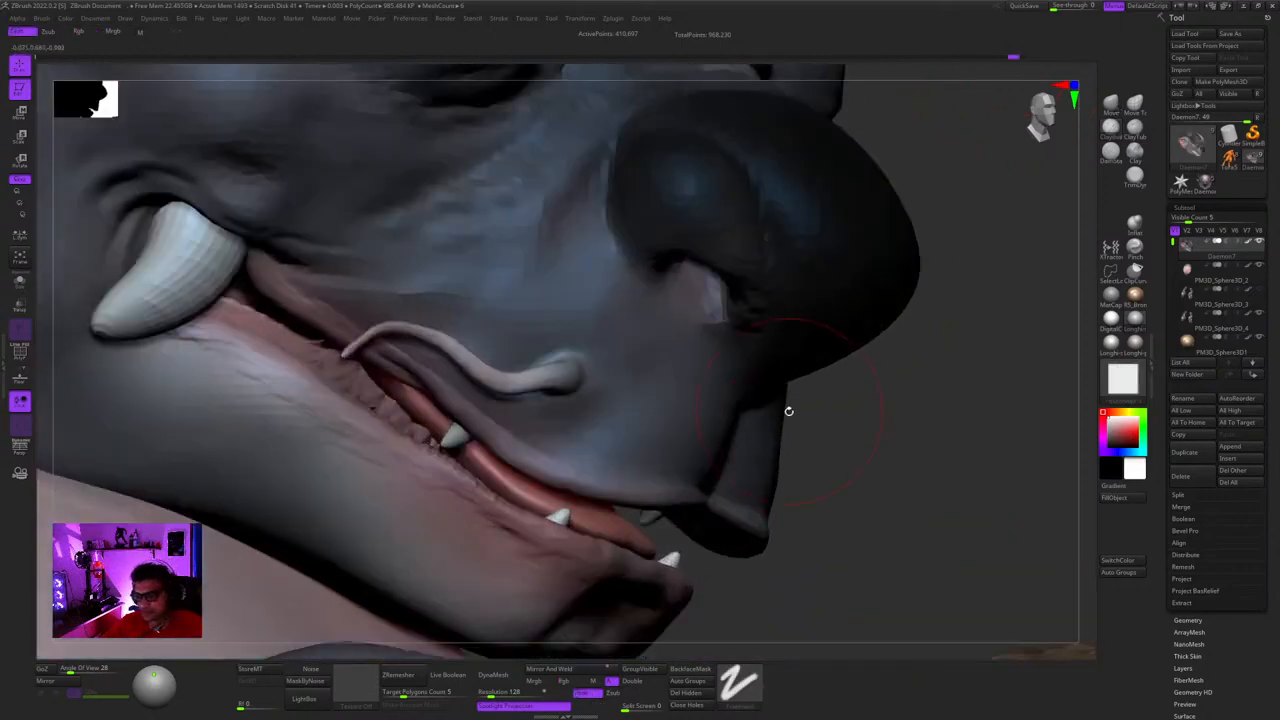
{"action": "key", "text": "space"}
{"action": "left_click_drag", "start_coordinate": [790, 412], "coordinate": [785, 412]}
{"action": "mouse_move", "coordinate": [704, 372]}
{"action": "left_mouse_down", "text": "ctrl"}
{"action": "mouse_move", "coordinate": [674, 360]}
{"action": "mouse_move", "coordinate": [690, 352]}
{"action": "left_mouse_up", "text": "ctrl"}
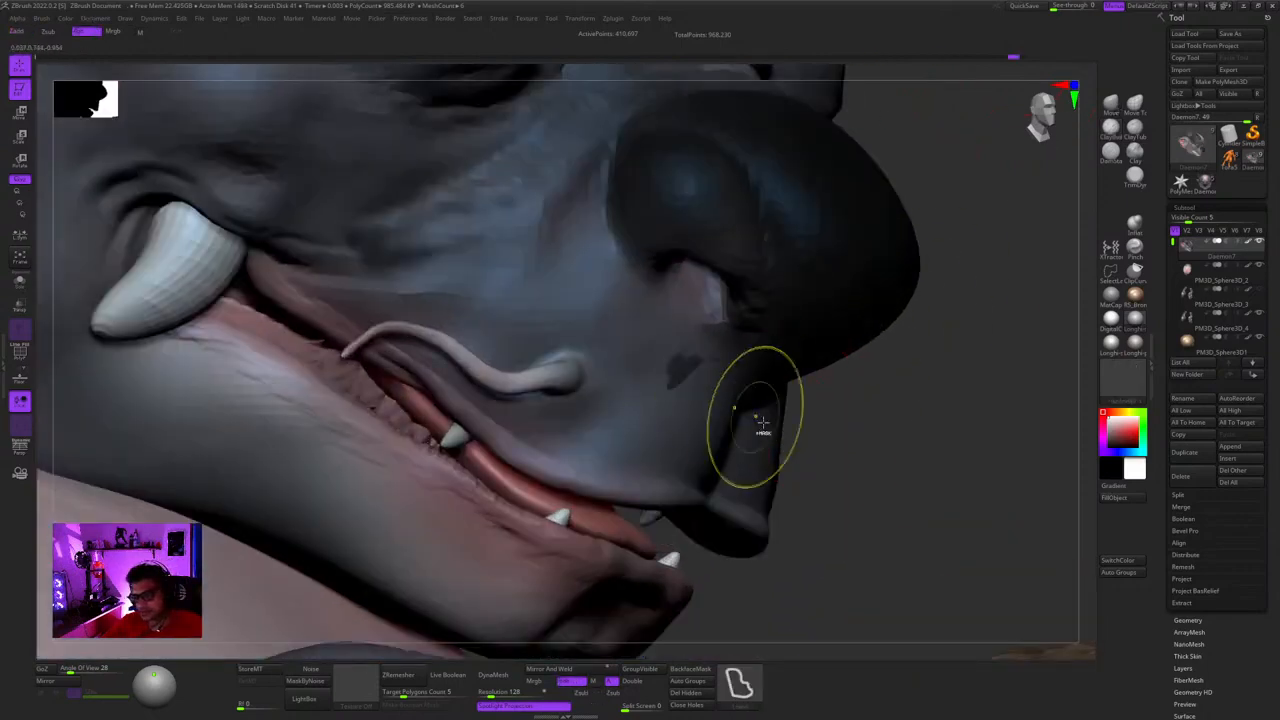
{"action": "left_click_drag", "start_coordinate": [822, 431], "coordinate": [833, 444], "text": "ctrl"}
{"action": "left_click_drag", "start_coordinate": [830, 394], "coordinate": [728, 388], "text": "ctrl"}
{"action": "left_click_drag", "start_coordinate": [862, 432], "coordinate": [908, 408], "text": "ctrl"}
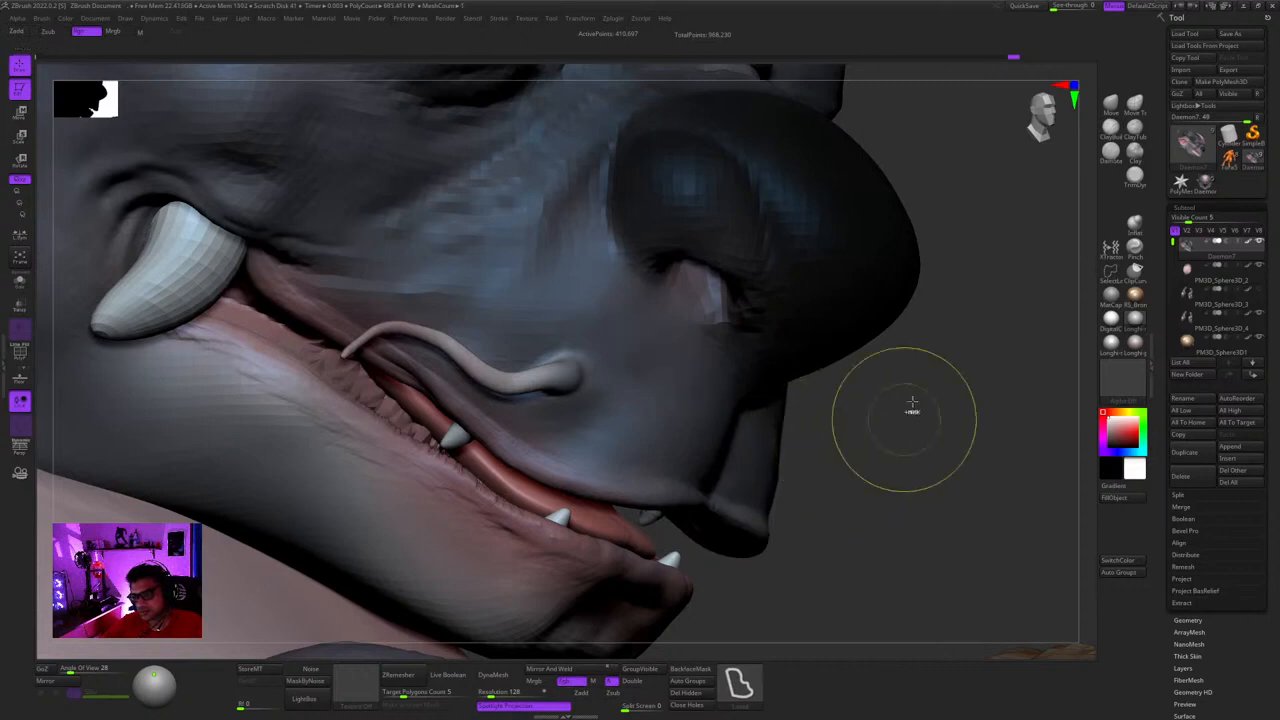
- Adjust the muzzle's contour just below the nostril with a resized Move brush
{"action": "left_click", "coordinate": [1111, 104]}
{"action": "key", "text": "space"}
{"action": "left_click_drag", "start_coordinate": [718, 373], "coordinate": [703, 371]}
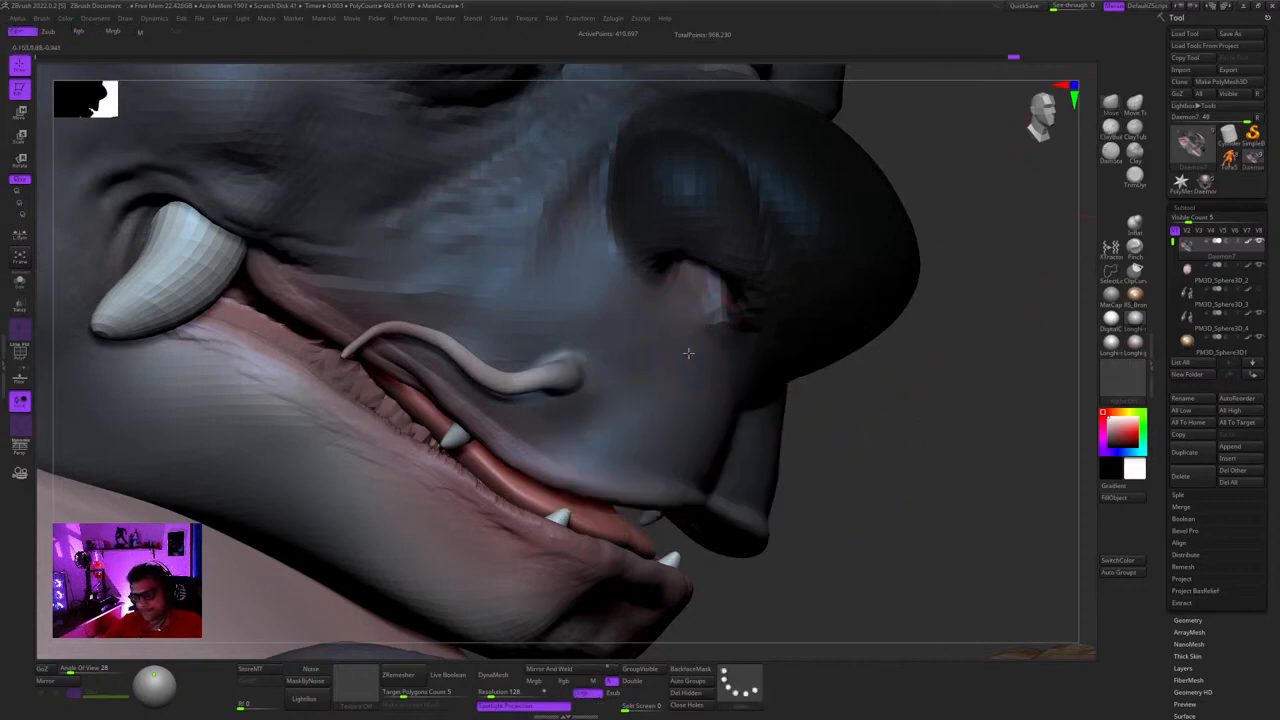
{"action": "left_click_drag", "start_coordinate": [678, 357], "coordinate": [661, 350]}
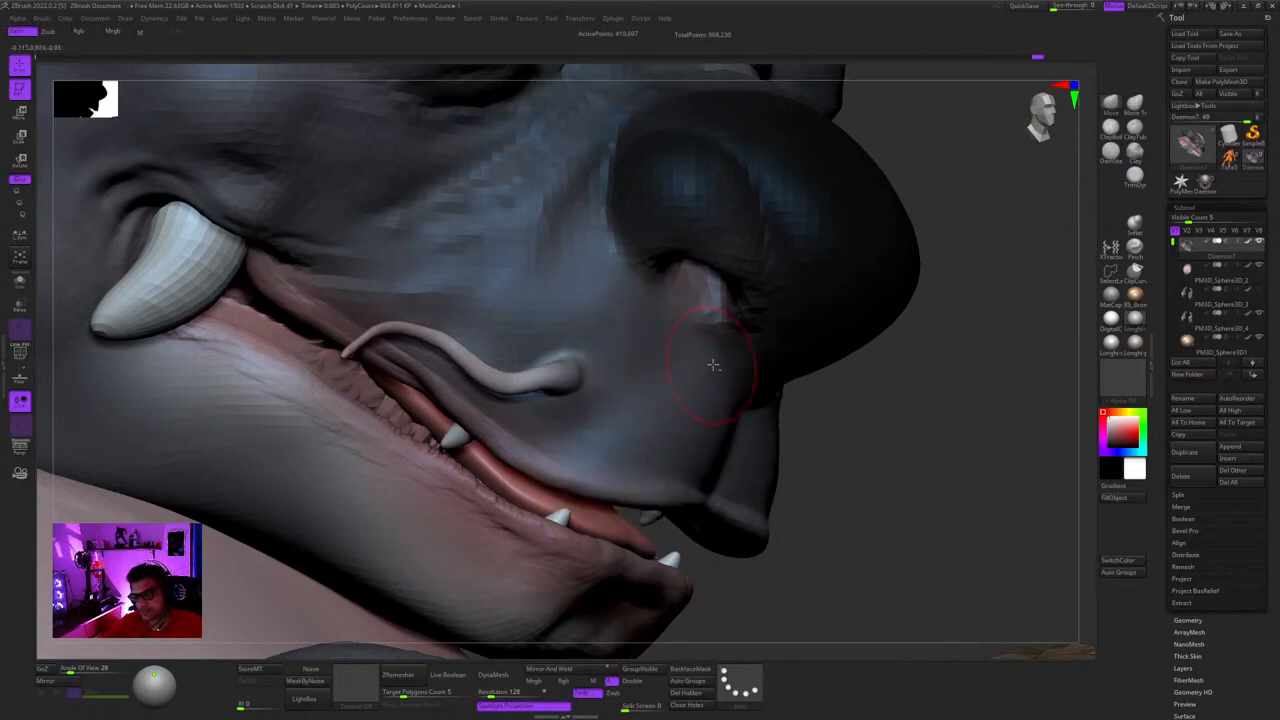
{"action": "right_click_drag", "start_coordinate": [713, 366], "coordinate": [757, 316], "text": "ctrl"}
{"action": "right_click_drag", "start_coordinate": [711, 365], "coordinate": [727, 367]}
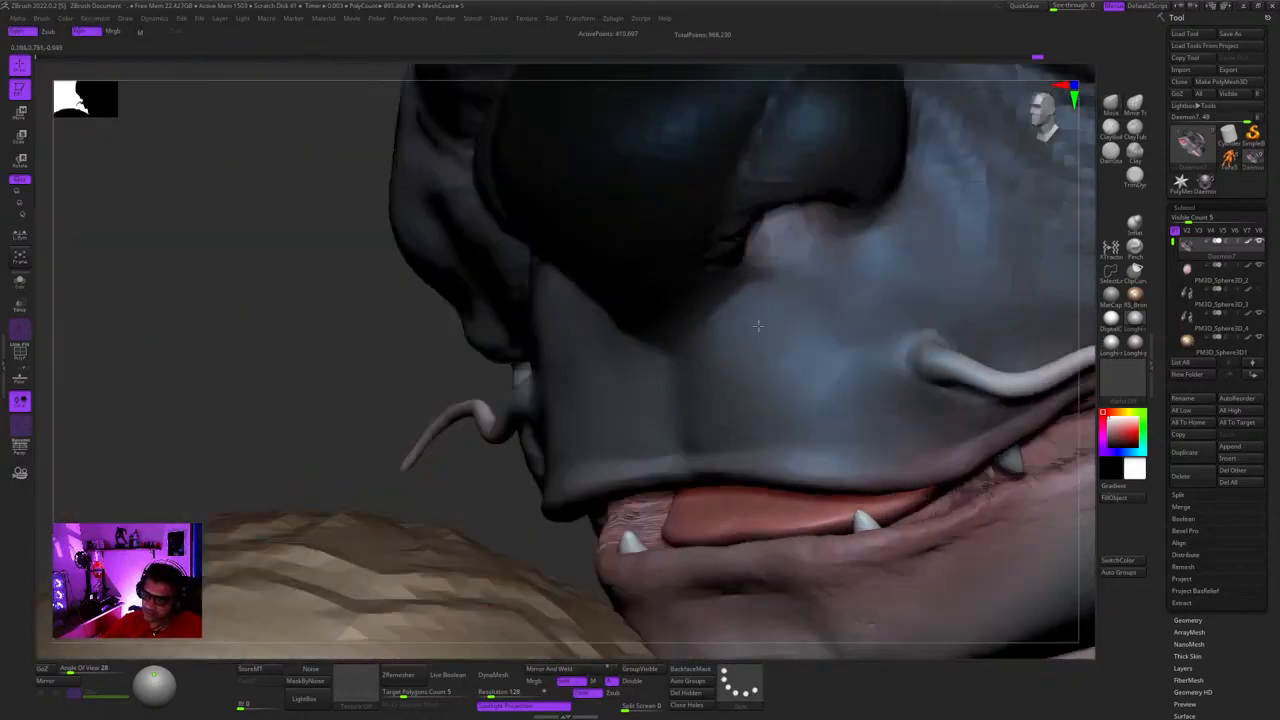
{"action": "right_click_drag", "start_coordinate": [757, 325], "coordinate": [743, 405]}
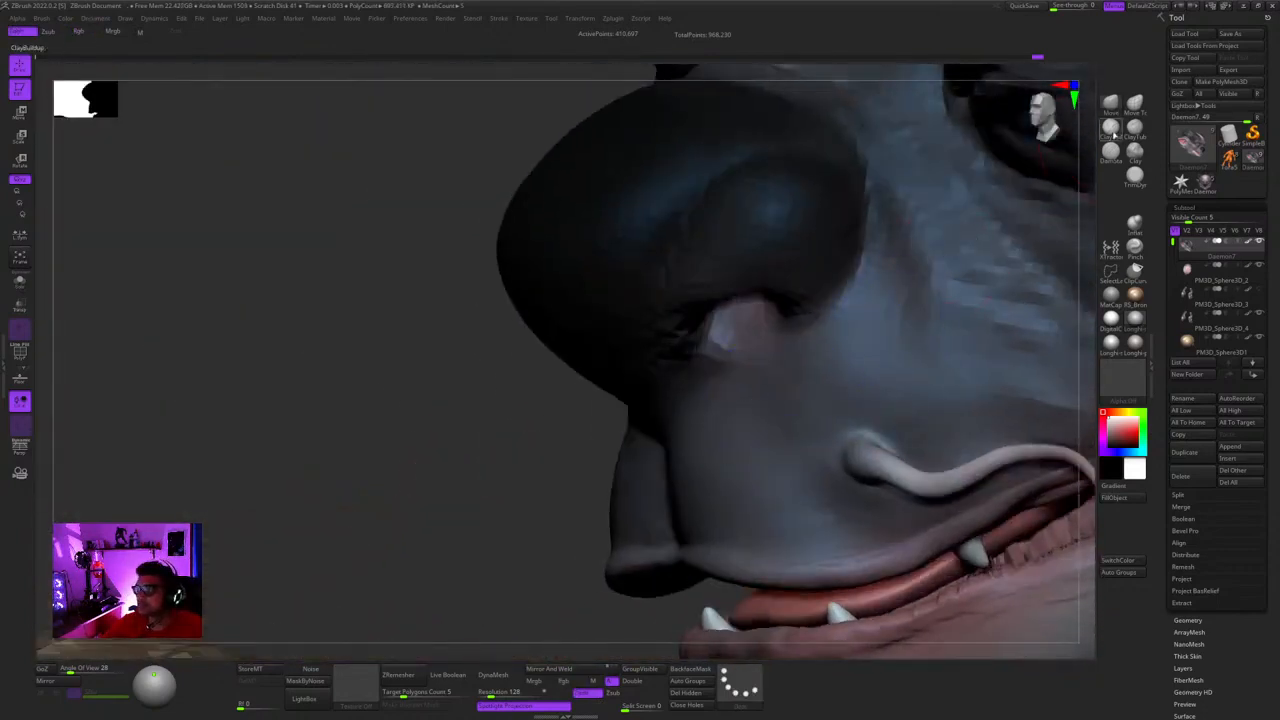
- Build up and smooth the cheek between the nose wing, the whisker base and the tusk with ClayBuildup
{"action": "mouse_move", "coordinate": [757, 345]}
{"action": "right_mouse_down"}
{"action": "mouse_move", "coordinate": [777, 354]}
{"action": "mouse_move", "coordinate": [894, 239]}
{"action": "right_mouse_up"}
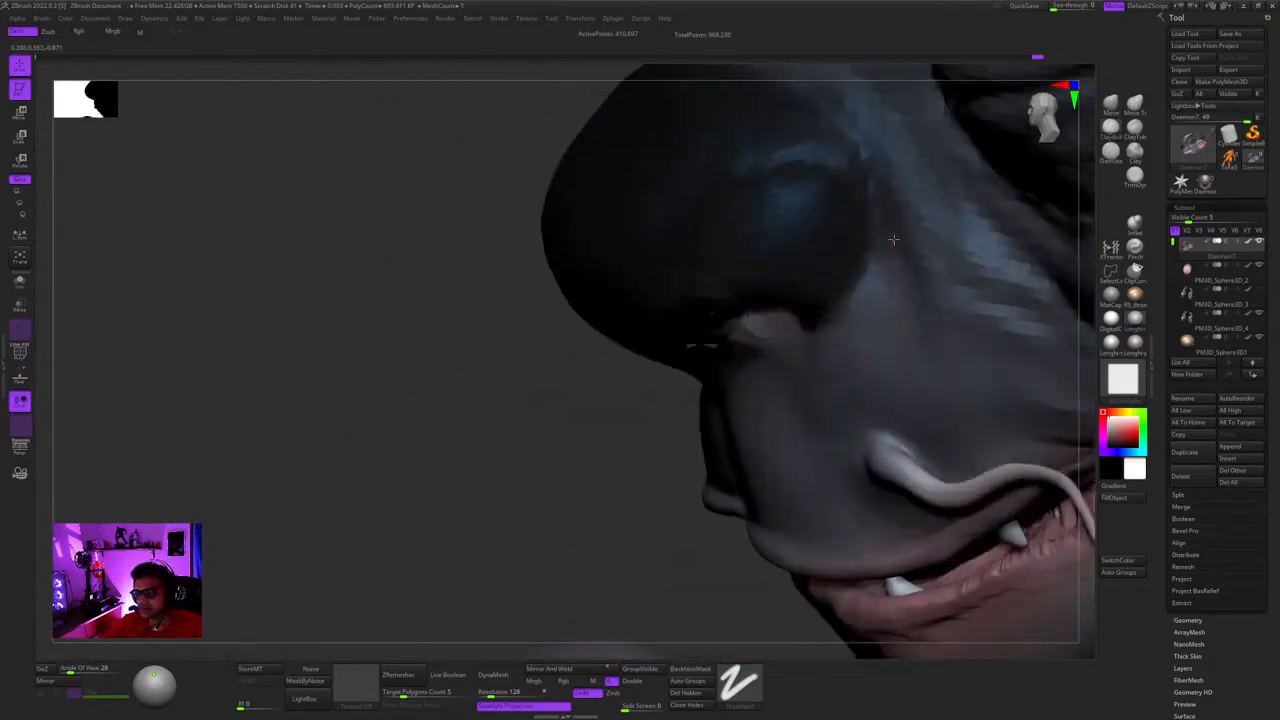
{"action": "right_click", "coordinate": [858, 338]}
{"action": "right_click_drag", "start_coordinate": [840, 352], "coordinate": [850, 255]}
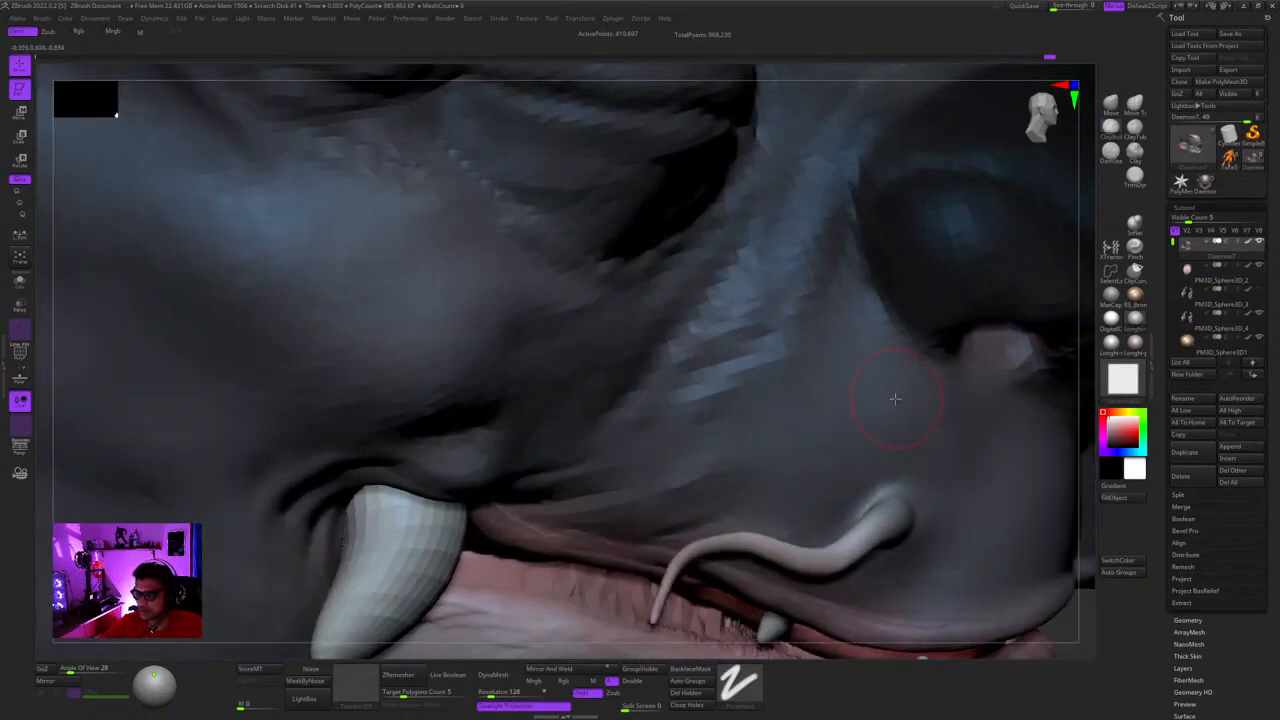
{"action": "mouse_move", "coordinate": [895, 399]}
{"action": "right_mouse_down", "text": "ctrl"}
{"action": "mouse_move", "coordinate": [880, 345]}
{"action": "mouse_move", "coordinate": [850, 350]}
{"action": "mouse_move", "coordinate": [816, 428]}
{"action": "right_mouse_up", "text": "ctrl"}
{"action": "right_click", "coordinate": [816, 428]}
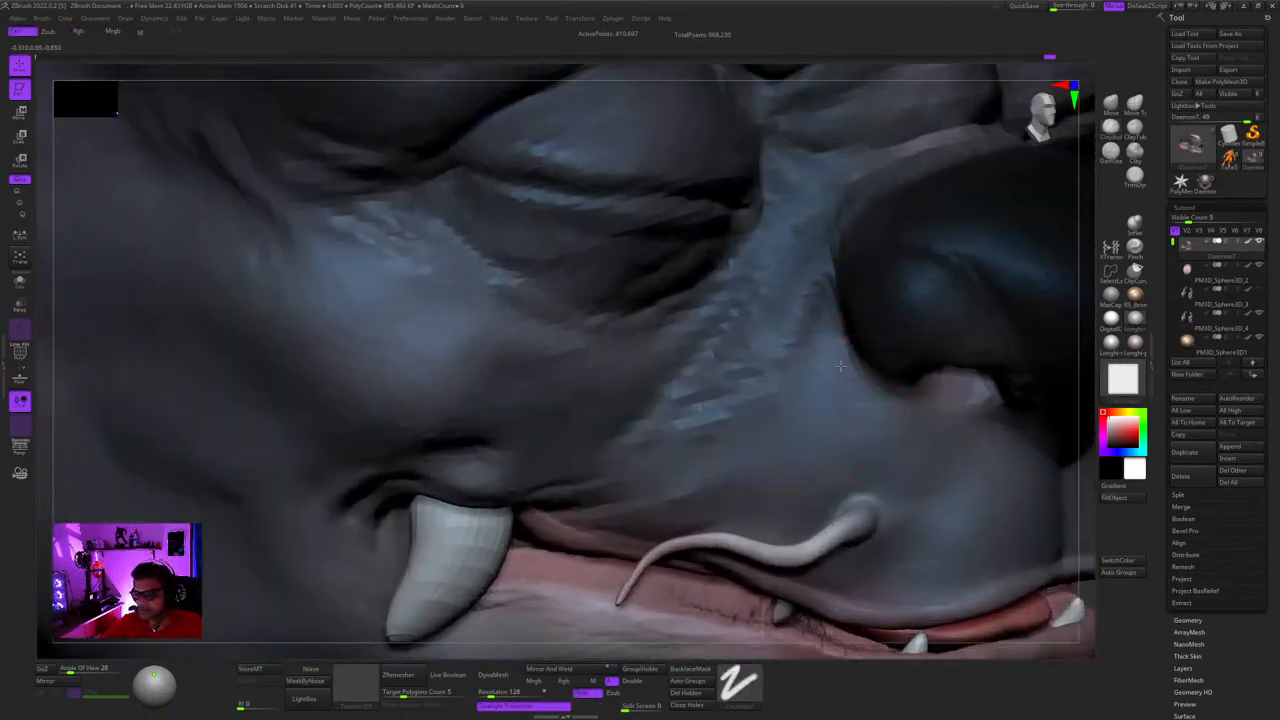
{"action": "mouse_move", "coordinate": [816, 348]}
{"action": "right_mouse_down"}
{"action": "mouse_move", "coordinate": [858, 345]}
{"action": "mouse_move", "coordinate": [843, 343]}
{"action": "mouse_move", "coordinate": [866, 393]}
{"action": "mouse_move", "coordinate": [740, 410]}
{"action": "mouse_move", "coordinate": [660, 370]}
{"action": "mouse_move", "coordinate": [788, 520]}
{"action": "mouse_move", "coordinate": [685, 529]}
{"action": "right_mouse_up"}
{"action": "right_click", "coordinate": [863, 345]}
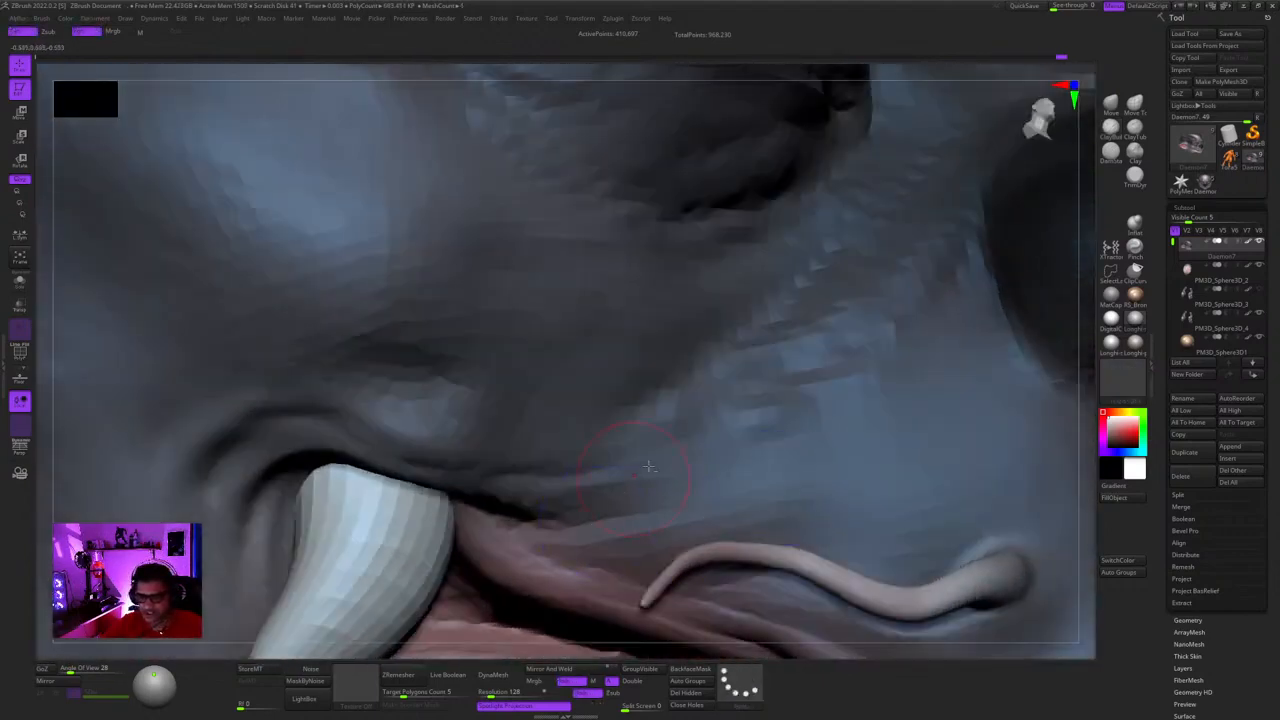
{"action": "mouse_move", "coordinate": [648, 466]}
{"action": "right_mouse_down", "text": "ctrl"}
{"action": "mouse_move", "coordinate": [690, 360]}
{"action": "mouse_move", "coordinate": [540, 385]}
{"action": "mouse_move", "coordinate": [784, 268]}
{"action": "mouse_move", "coordinate": [690, 228]}
{"action": "mouse_move", "coordinate": [680, 290]}
{"action": "mouse_move", "coordinate": [740, 248]}
{"action": "mouse_move", "coordinate": [680, 215]}
{"action": "mouse_move", "coordinate": [722, 257]}
{"action": "mouse_move", "coordinate": [744, 372]}
{"action": "mouse_move", "coordinate": [730, 296]}
{"action": "mouse_move", "coordinate": [728, 366]}
{"action": "mouse_move", "coordinate": [715, 225]}
{"action": "mouse_move", "coordinate": [728, 190]}
{"action": "mouse_move", "coordinate": [726, 300]}
{"action": "right_mouse_up", "text": "ctrl"}
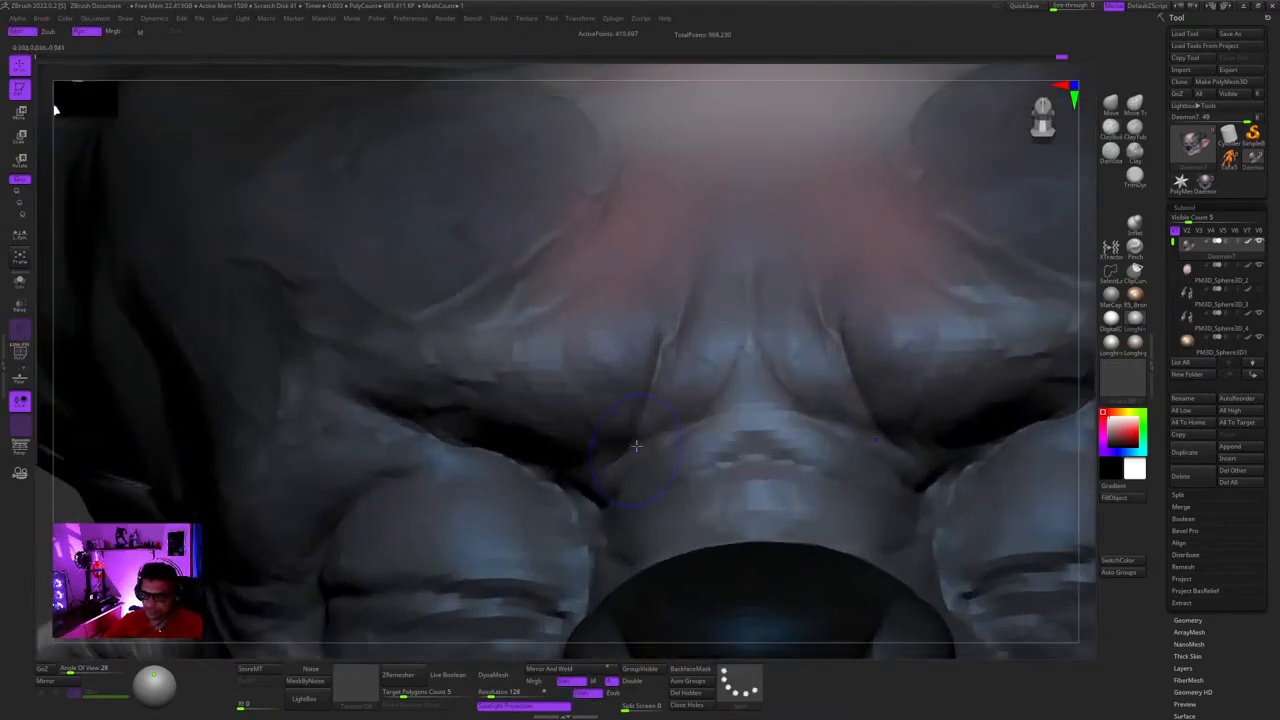
- Soften the folds where the inner brow meets the nose bridge and upper eyelid
{"action": "mouse_move", "coordinate": [636, 446]}
{"action": "right_mouse_down"}
{"action": "mouse_move", "coordinate": [708, 320]}
{"action": "mouse_move", "coordinate": [742, 326]}
{"action": "mouse_move", "coordinate": [754, 374]}
{"action": "right_mouse_up"}
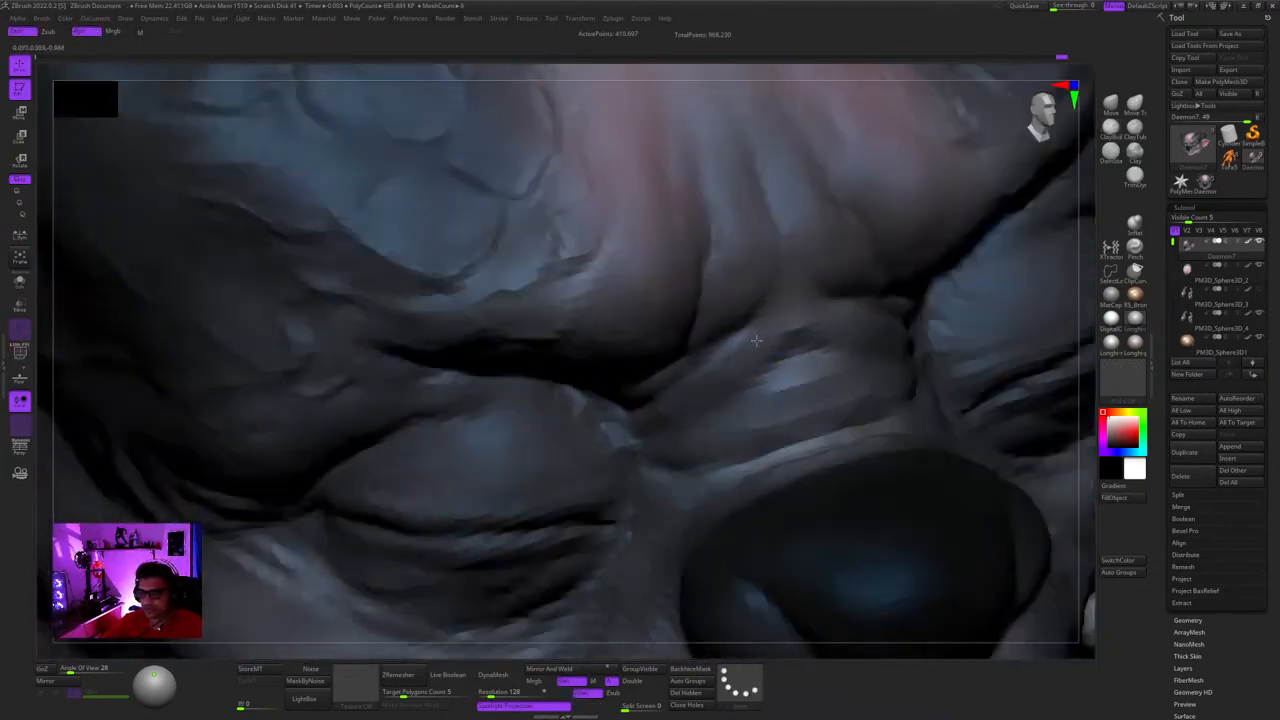
{"action": "right_click_drag", "start_coordinate": [647, 462], "coordinate": [695, 397]}
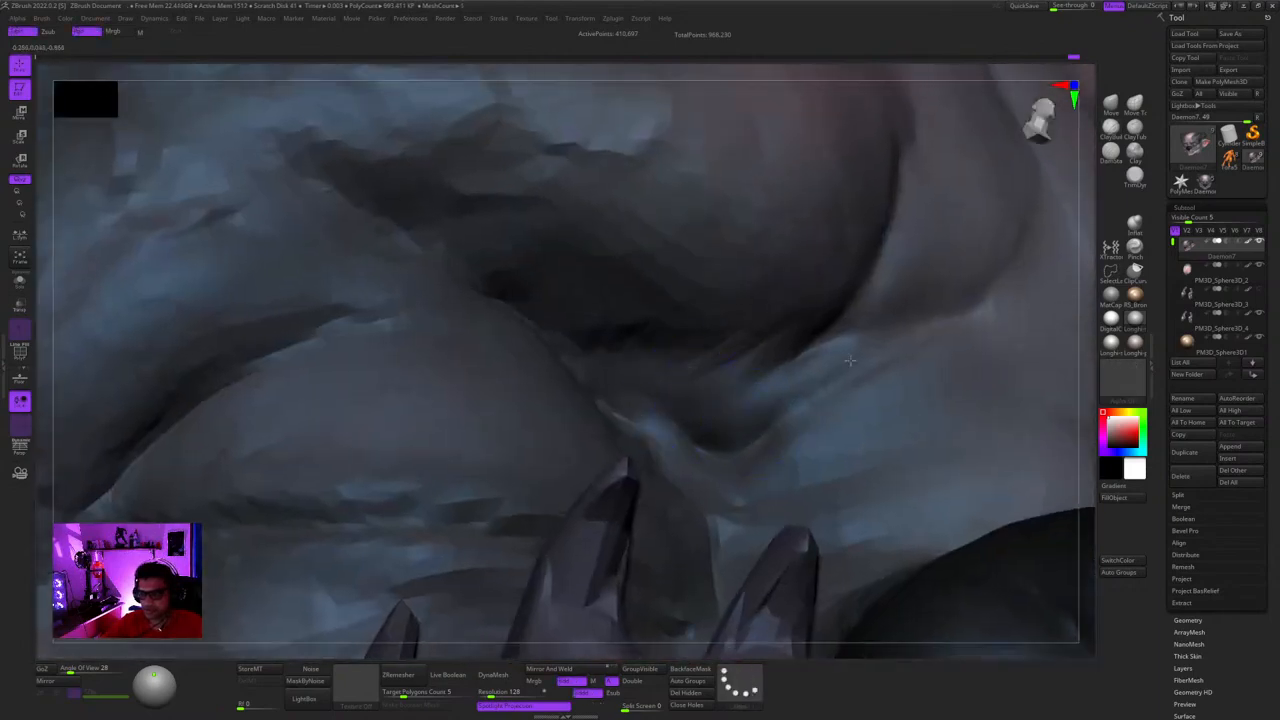
{"action": "right_click_drag", "start_coordinate": [785, 382], "coordinate": [773, 351], "text": "ctrl"}
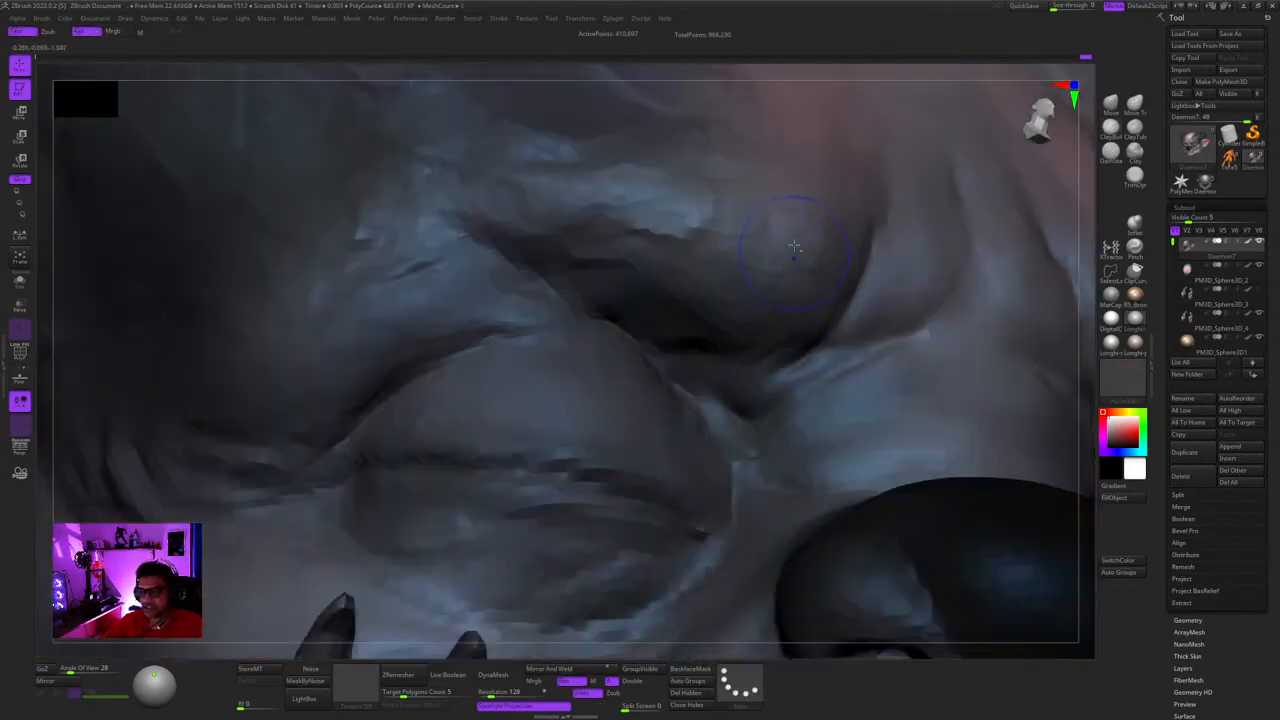
{"action": "right_click_drag", "start_coordinate": [794, 246], "coordinate": [757, 380], "text": "ctrl"}
{"action": "mouse_move", "coordinate": [611, 409]}
{"action": "right_mouse_down"}
{"action": "mouse_move", "coordinate": [713, 408]}
{"action": "mouse_move", "coordinate": [680, 429]}
{"action": "mouse_move", "coordinate": [785, 401]}
{"action": "mouse_move", "coordinate": [740, 520]}
{"action": "mouse_move", "coordinate": [758, 453]}
{"action": "right_mouse_up"}
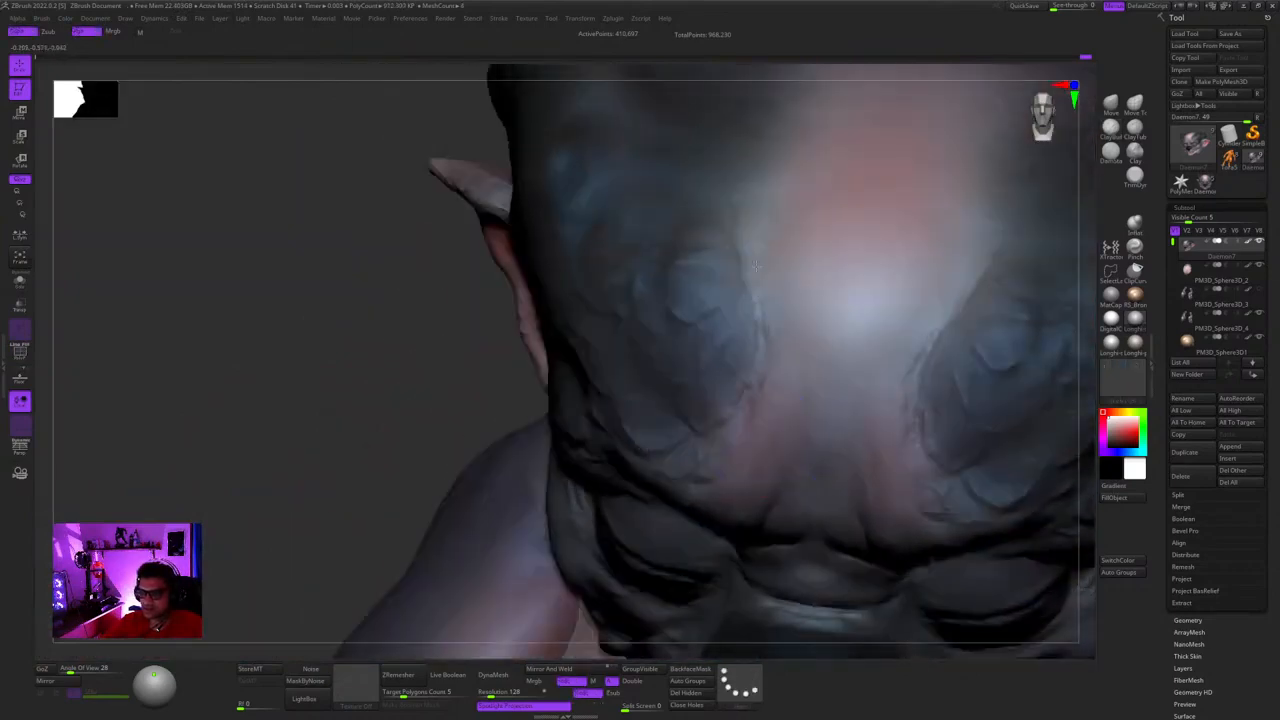
{"action": "mouse_move", "coordinate": [755, 266]}
{"action": "right_mouse_down"}
{"action": "mouse_move", "coordinate": [704, 400]}
{"action": "mouse_move", "coordinate": [1018, 228]}
{"action": "right_mouse_up"}
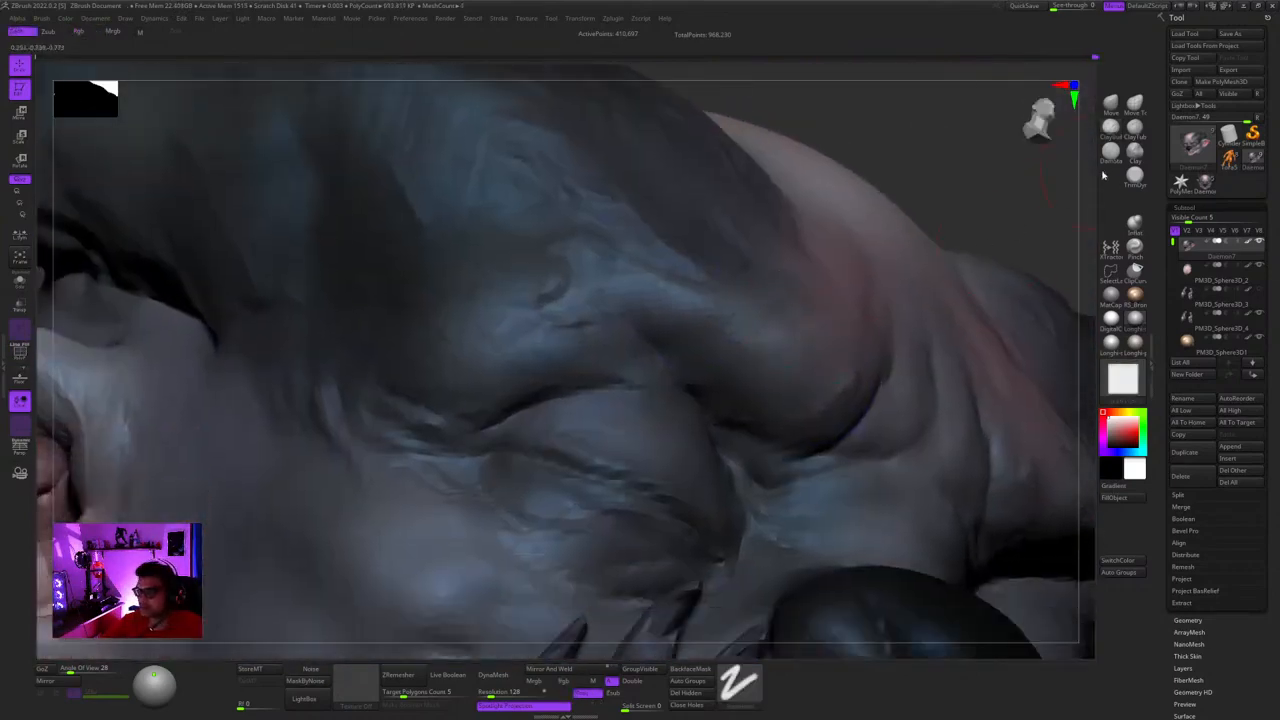
- Flatten and smooth the planes of the brow ridge above the closed eyelid with a resized TrimDynamic brush
{"action": "left_click", "coordinate": [1134, 176]}
{"action": "right_click_drag", "start_coordinate": [817, 297], "coordinate": [802, 376], "text": "ctrl"}
{"action": "key", "text": "space"}
{"action": "left_click", "coordinate": [800, 367]}
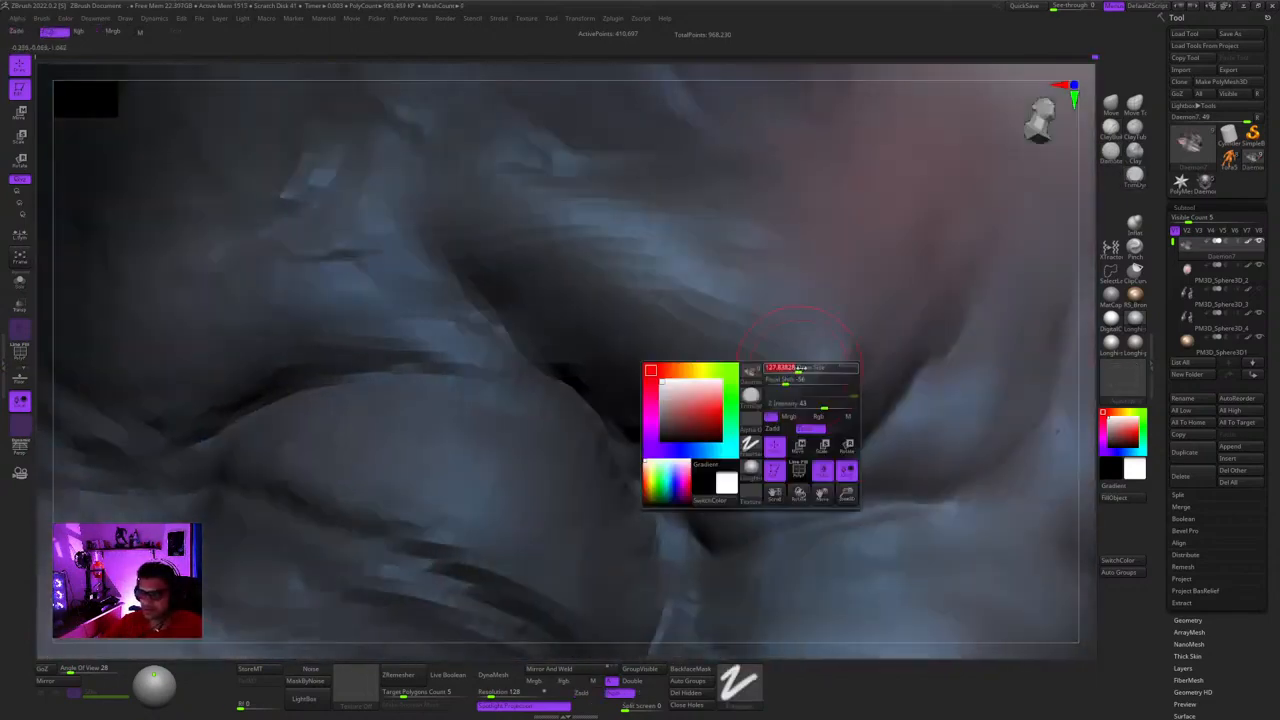
{"action": "mouse_move", "coordinate": [822, 352]}
{"action": "left_mouse_down"}
{"action": "mouse_move", "coordinate": [800, 378]}
{"action": "mouse_move", "coordinate": [803, 400]}
{"action": "left_mouse_up"}
{"action": "mouse_move", "coordinate": [803, 403]}
{"action": "right_mouse_down", "text": "ctrl"}
{"action": "mouse_move", "coordinate": [823, 385]}
{"action": "mouse_move", "coordinate": [748, 312]}
{"action": "mouse_move", "coordinate": [713, 435]}
{"action": "right_mouse_up", "text": "ctrl"}
{"action": "mouse_move", "coordinate": [721, 466]}
{"action": "left_mouse_down"}
{"action": "mouse_move", "coordinate": [674, 445]}
{"action": "mouse_move", "coordinate": [637, 380]}
{"action": "left_mouse_up"}
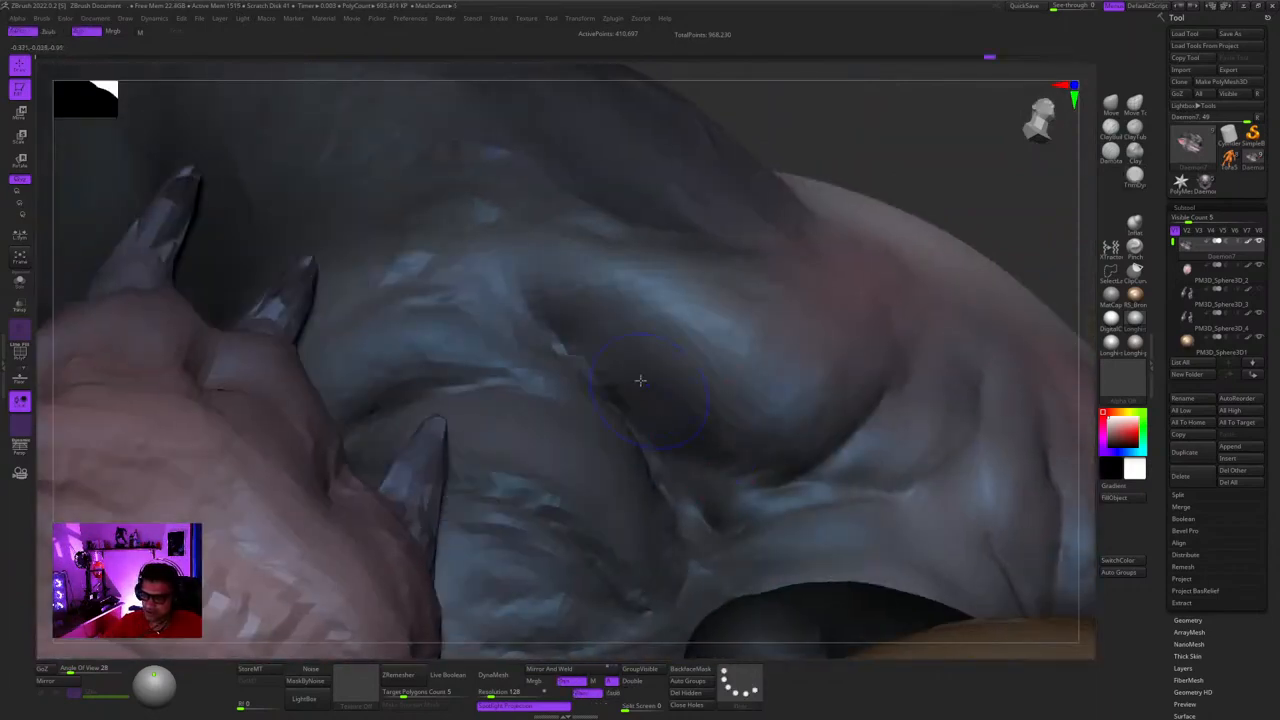
{"action": "mouse_move", "coordinate": [637, 380]}
{"action": "right_mouse_down"}
{"action": "mouse_move", "coordinate": [740, 434]}
{"action": "mouse_move", "coordinate": [746, 409]}
{"action": "right_mouse_up"}
{"action": "mouse_move", "coordinate": [647, 357]}
{"action": "right_mouse_down"}
{"action": "mouse_move", "coordinate": [634, 343]}
{"action": "mouse_move", "coordinate": [814, 406]}
{"action": "mouse_move", "coordinate": [760, 303]}
{"action": "mouse_move", "coordinate": [845, 417]}
{"action": "mouse_move", "coordinate": [880, 357]}
{"action": "mouse_move", "coordinate": [871, 386]}
{"action": "mouse_move", "coordinate": [829, 349]}
{"action": "right_mouse_up"}
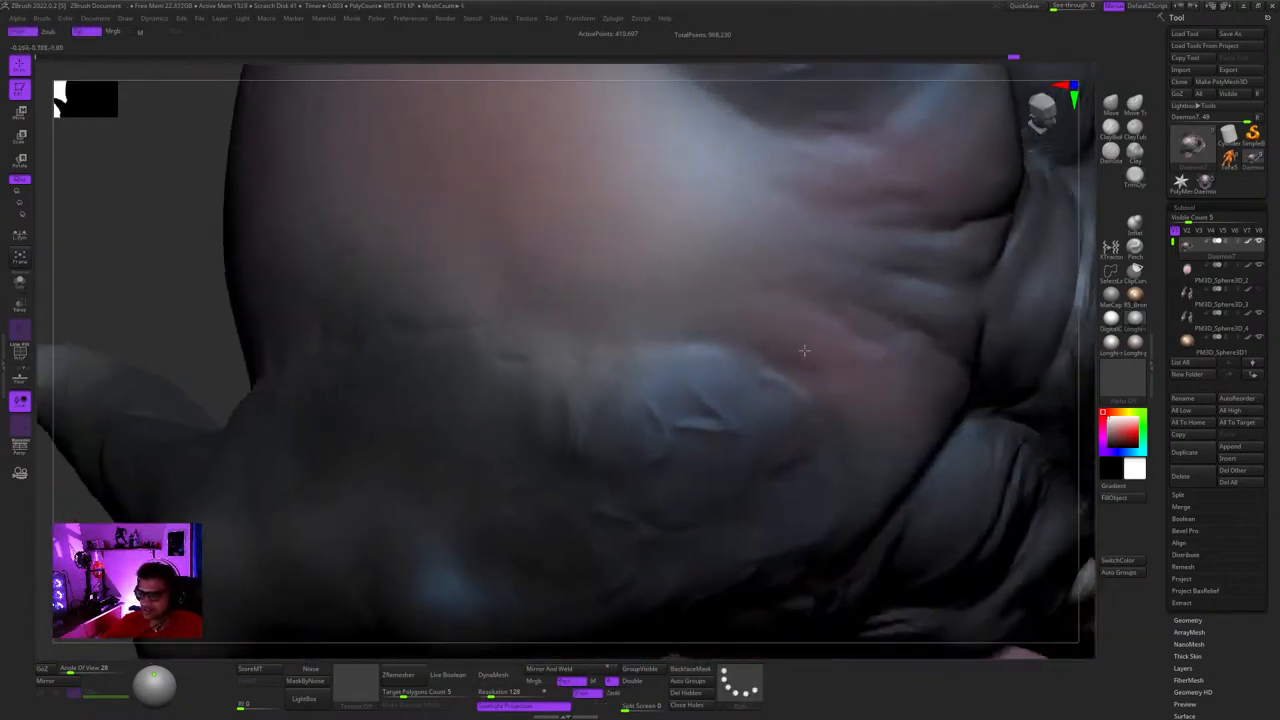
- Flatten and smooth the creased forehead patch beside the reddish brow fold with a resized TrimDynamic brush
{"action": "left_click", "coordinate": [1110, 153]}
{"action": "left_click", "coordinate": [1135, 178]}
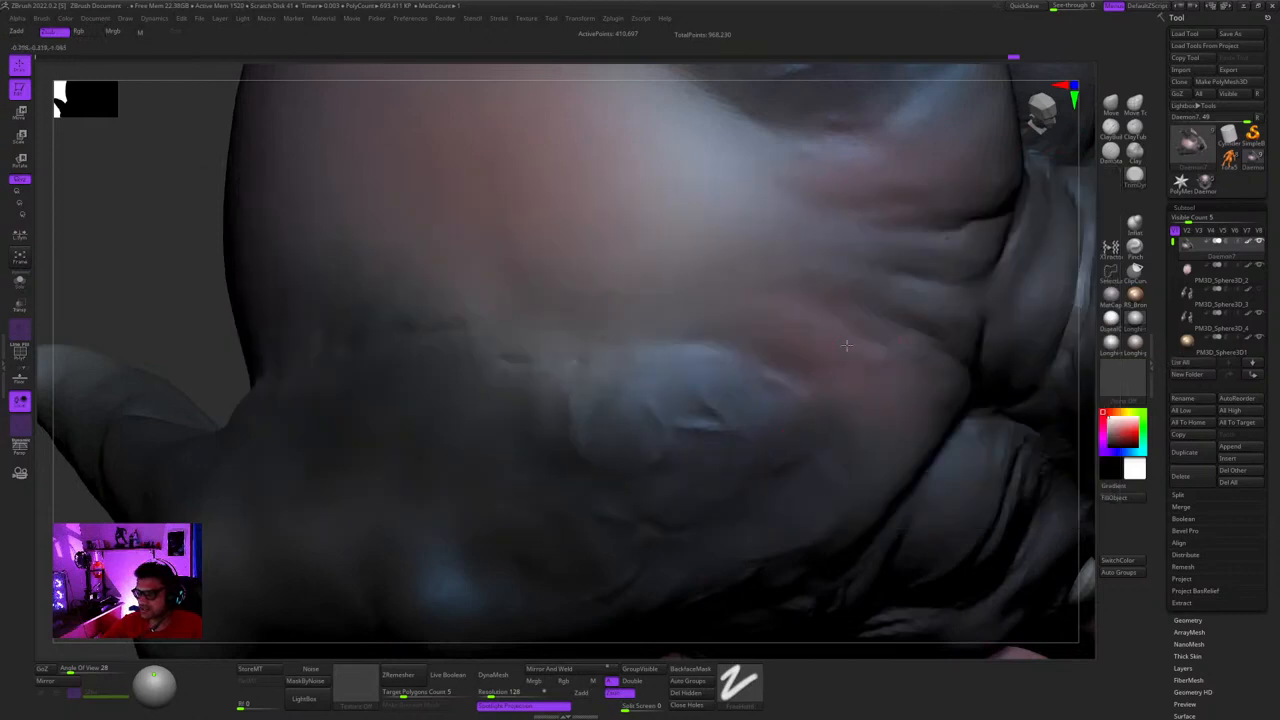
{"action": "right_click_drag", "start_coordinate": [846, 343], "coordinate": [847, 307], "text": "ctrl"}
{"action": "key", "text": "space"}
{"action": "left_click", "coordinate": [842, 297]}
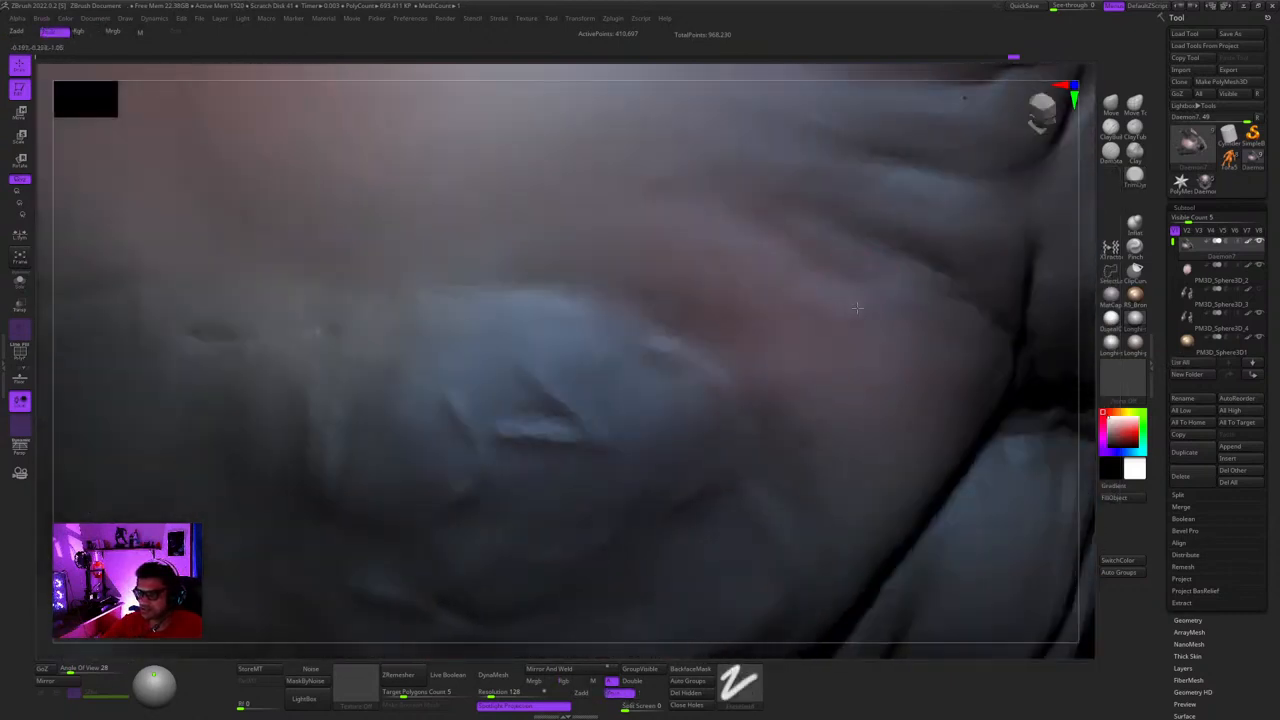
{"action": "mouse_move", "coordinate": [837, 350]}
{"action": "left_mouse_down", "text": "shift"}
{"action": "mouse_move", "coordinate": [766, 303]}
{"action": "mouse_move", "coordinate": [806, 328]}
{"action": "left_mouse_up", "text": "shift"}
{"action": "mouse_move", "coordinate": [808, 329]}
{"action": "right_mouse_down", "text": "ctrl"}
{"action": "mouse_move", "coordinate": [808, 349]}
{"action": "mouse_move", "coordinate": [800, 237]}
{"action": "mouse_move", "coordinate": [823, 366]}
{"action": "mouse_move", "coordinate": [797, 385]}
{"action": "right_mouse_up", "text": "ctrl"}
{"action": "mouse_move", "coordinate": [797, 385]}
{"action": "left_mouse_down", "text": "shift"}
{"action": "mouse_move", "coordinate": [791, 397]}
{"action": "mouse_move", "coordinate": [806, 390]}
{"action": "left_mouse_up", "text": "shift"}
{"action": "right_click_drag", "start_coordinate": [806, 390], "coordinate": [798, 344]}
{"action": "left_click_drag", "start_coordinate": [798, 344], "coordinate": [808, 372], "text": "shift"}
{"action": "mouse_move", "coordinate": [808, 372]}
{"action": "right_mouse_down"}
{"action": "mouse_move", "coordinate": [833, 458]}
{"action": "mouse_move", "coordinate": [823, 309]}
{"action": "mouse_move", "coordinate": [838, 334]}
{"action": "right_mouse_up"}
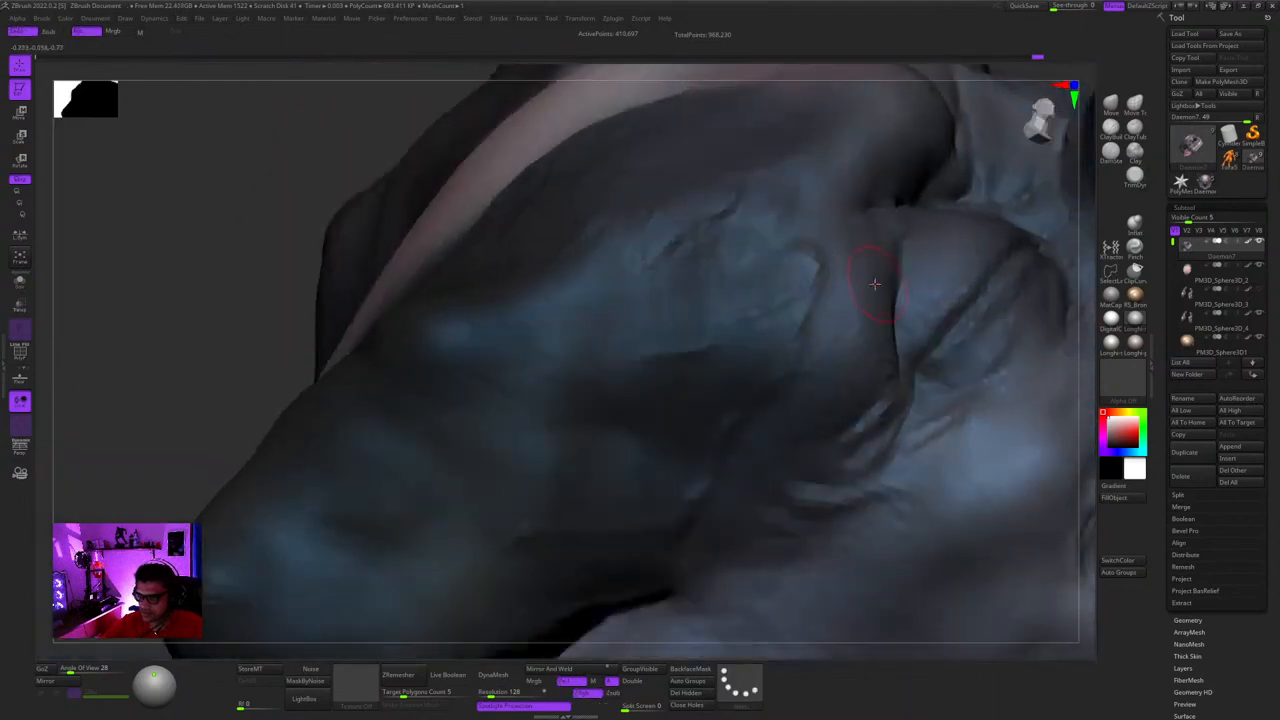
- Smooth the temple surface beside the outer brow and briefly check the mesh in the polyframe display
{"action": "right_click_drag", "start_coordinate": [874, 284], "coordinate": [858, 331]}
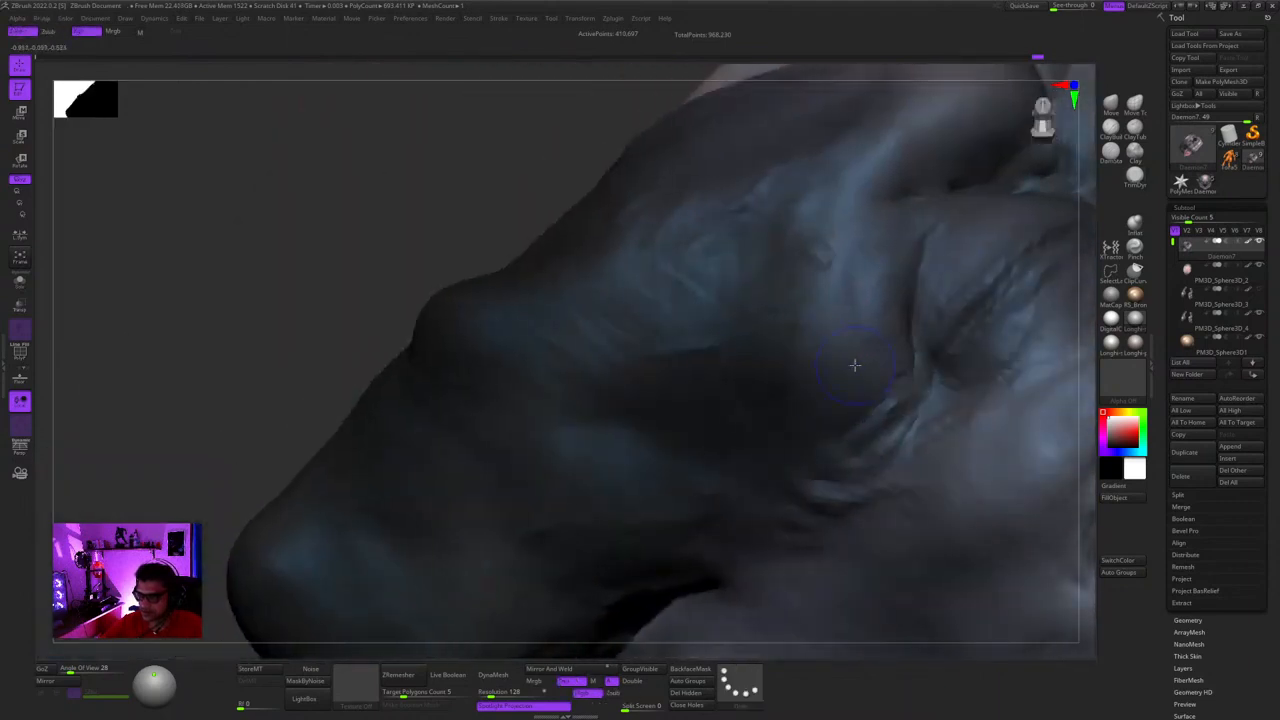
{"action": "right_click_drag", "start_coordinate": [890, 289], "coordinate": [736, 405]}
{"action": "key", "text": "shift+f"}
{"action": "key", "text": "shift+f"}
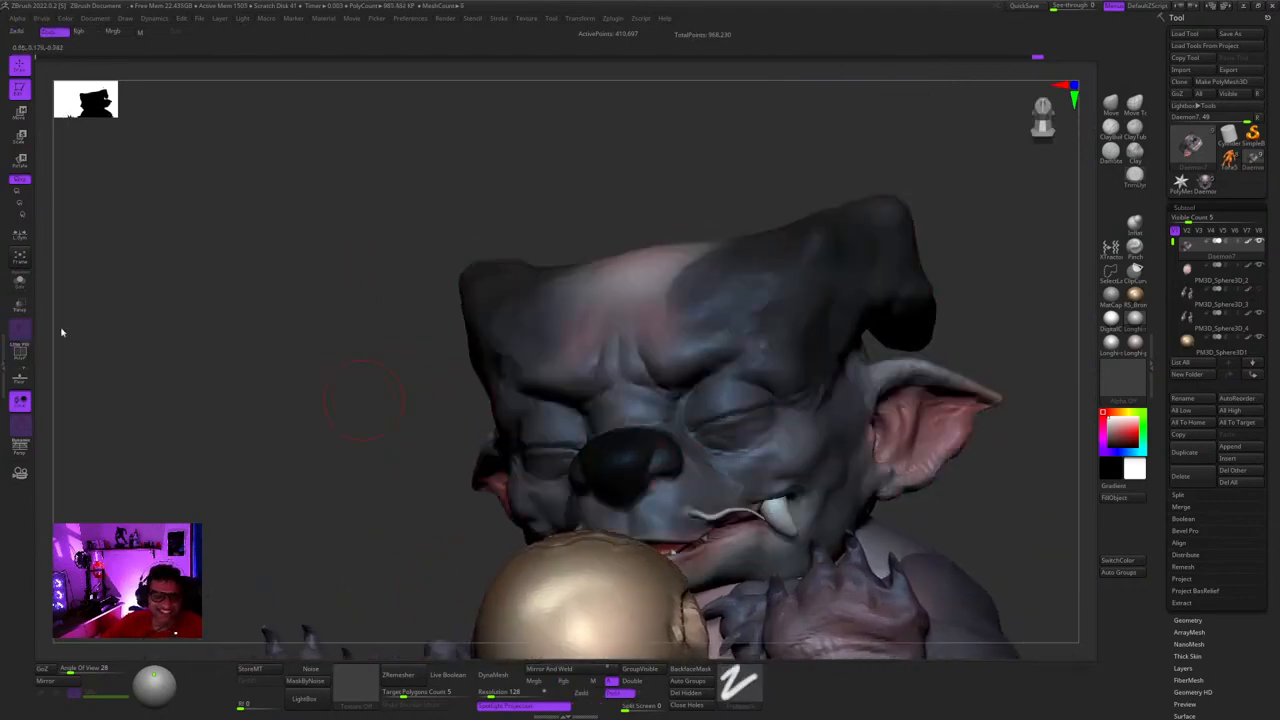
- Isolate the head, define the crease around the closed upper eyelid's inner corner with DamStandard, and smooth the lid surface
{"action": "key", "text": "f"}
{"action": "left_click", "coordinate": [25, 284]}
{"action": "right_click_drag", "start_coordinate": [658, 185], "coordinate": [795, 430], "text": "alt"}
{"action": "mouse_move", "coordinate": [600, 400]}
{"action": "right_mouse_down"}
{"action": "mouse_move", "coordinate": [720, 400]}
{"action": "mouse_move", "coordinate": [666, 446]}
{"action": "mouse_move", "coordinate": [703, 377]}
{"action": "mouse_move", "coordinate": [770, 380]}
{"action": "mouse_move", "coordinate": [780, 430]}
{"action": "right_mouse_up"}
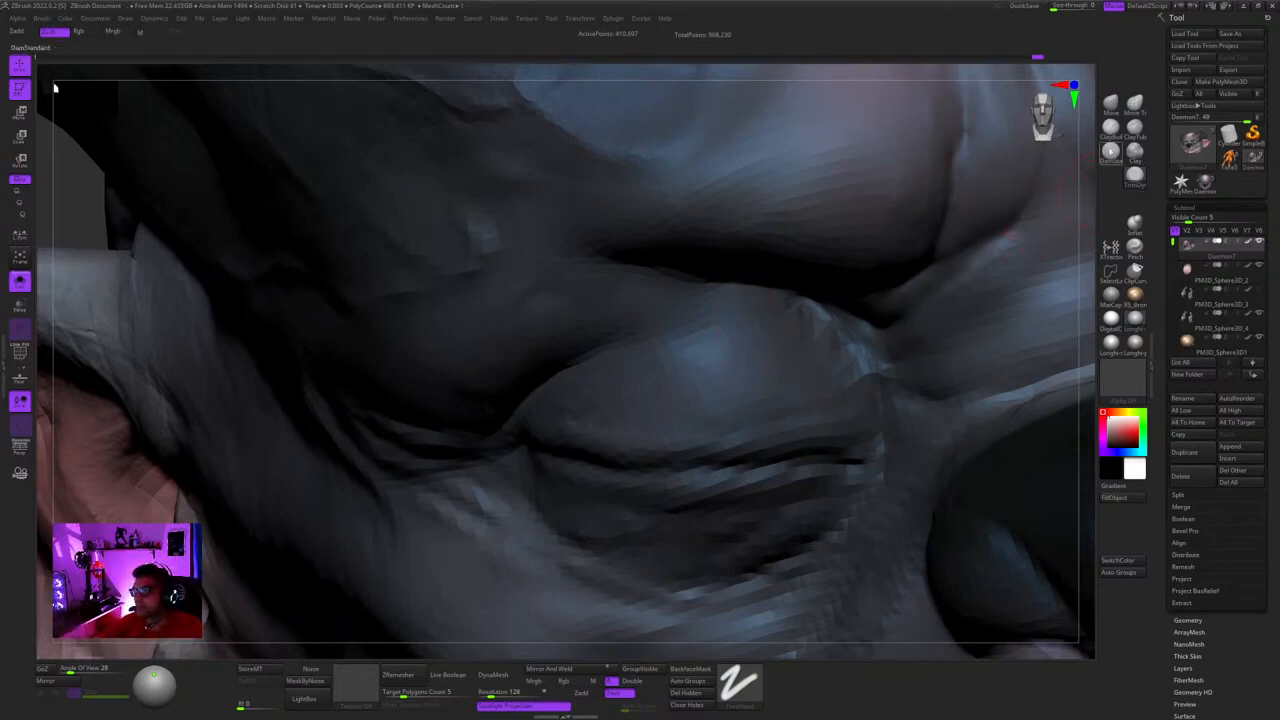
{"action": "left_click", "coordinate": [1110, 152]}
{"action": "mouse_move", "coordinate": [853, 302]}
{"action": "right_mouse_down"}
{"action": "mouse_move", "coordinate": [883, 246]}
{"action": "mouse_move", "coordinate": [791, 260]}
{"action": "mouse_move", "coordinate": [803, 357]}
{"action": "mouse_move", "coordinate": [805, 323]}
{"action": "right_mouse_up"}
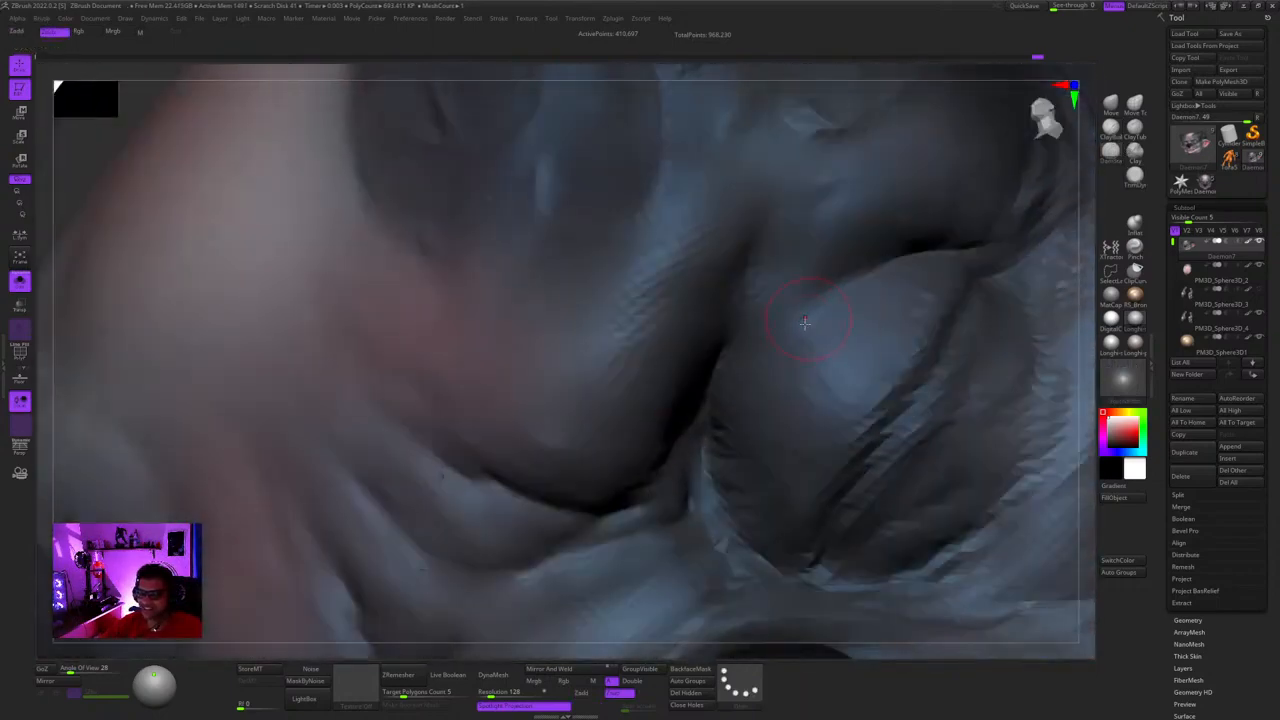
{"action": "right_click_drag", "start_coordinate": [726, 485], "coordinate": [776, 325], "text": "ctrl"}
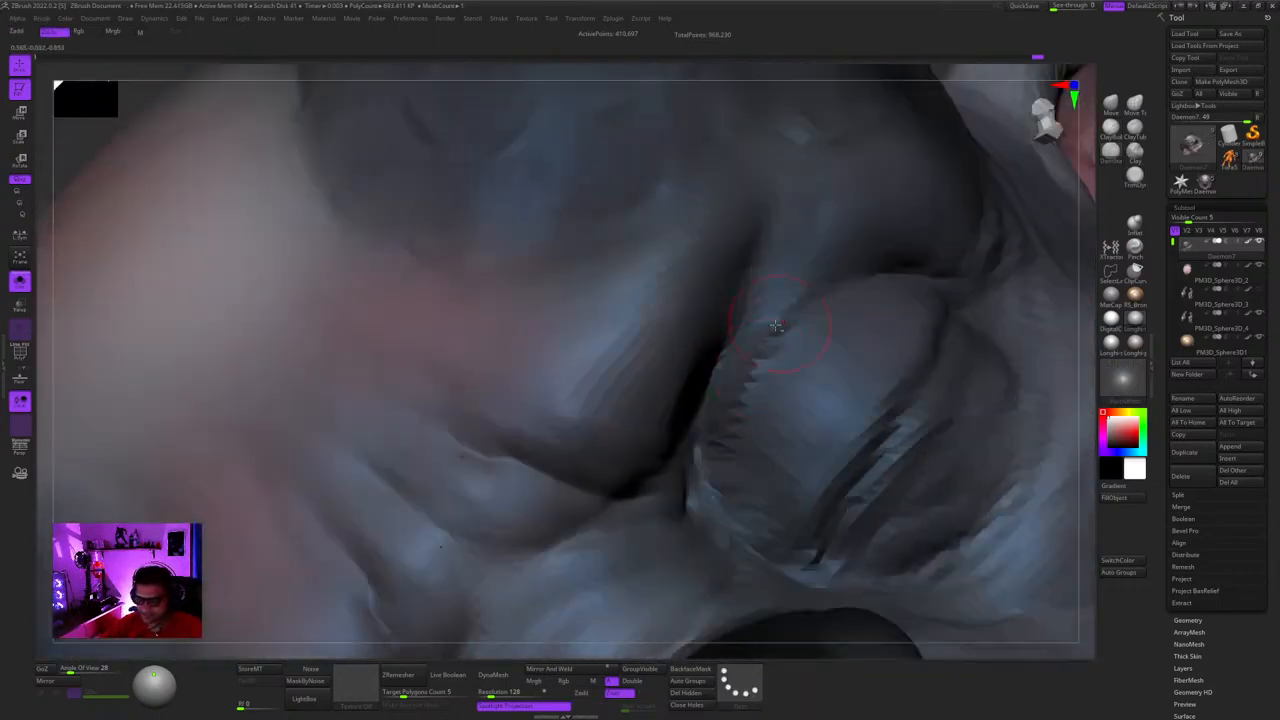
{"action": "right_click_drag", "start_coordinate": [722, 552], "coordinate": [772, 377]}
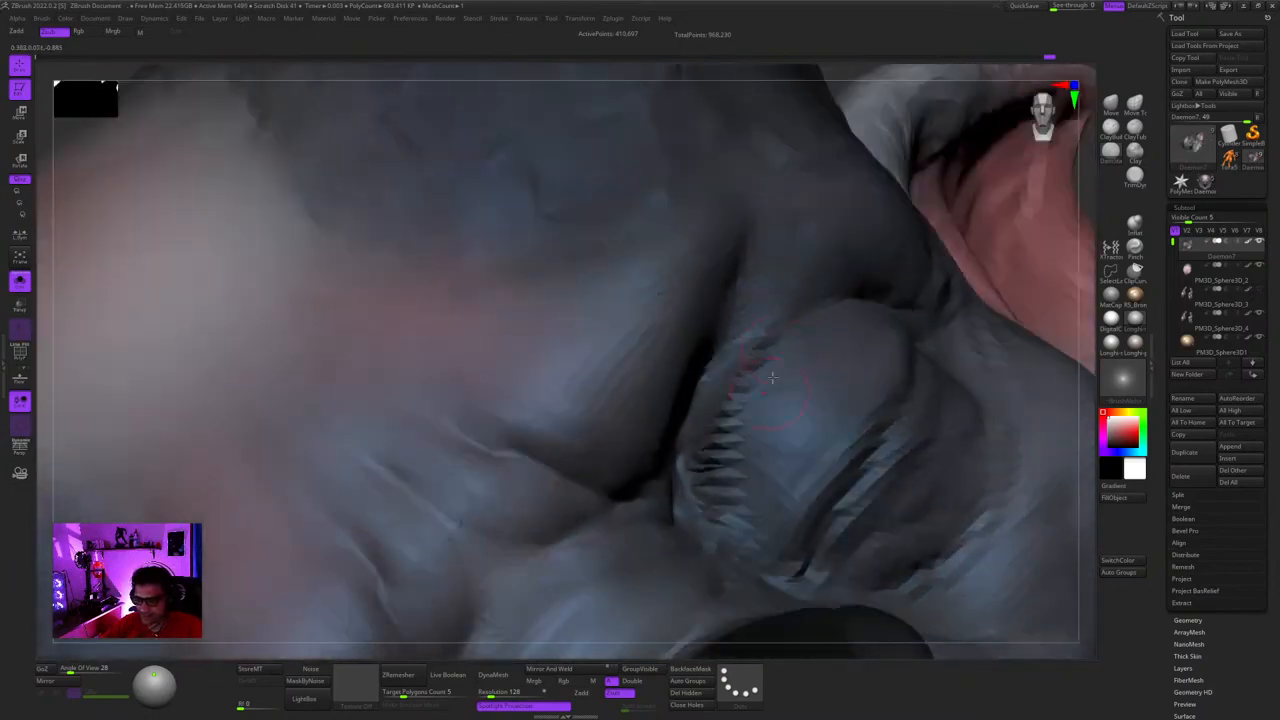
{"action": "left_click_drag", "start_coordinate": [712, 500], "coordinate": [742, 372], "text": "shift"}
{"action": "right_click_drag", "start_coordinate": [742, 372], "coordinate": [696, 401], "text": "ctrl"}
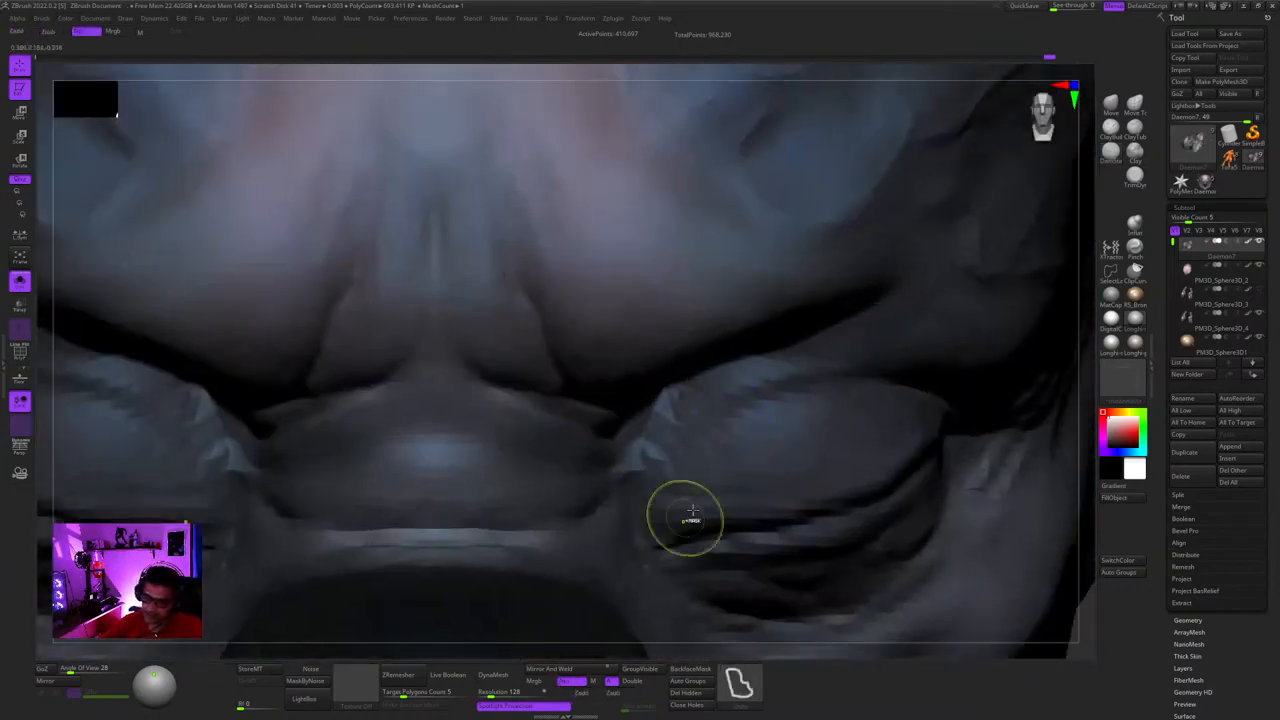
- Examine the isolated head's overall shape and polygroups in the polyframe display
{"action": "right_click_drag", "start_coordinate": [687, 519], "coordinate": [795, 316], "text": "ctrl"}
{"action": "key", "text": "f"}
{"action": "key", "text": "f"}
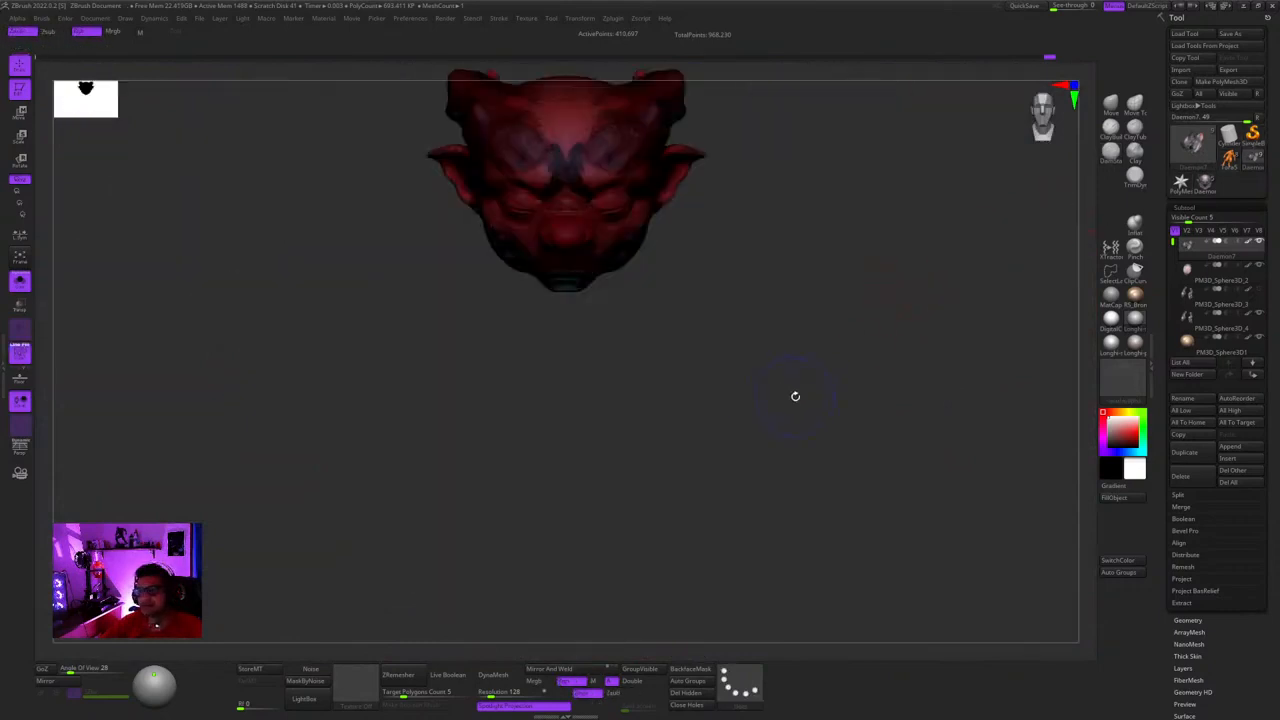
{"action": "key", "text": "f"}
{"action": "right_click_drag", "start_coordinate": [809, 398], "coordinate": [886, 394]}
{"action": "right_click_drag", "start_coordinate": [783, 543], "coordinate": [880, 410], "text": "ctrl"}
{"action": "right_click_drag", "start_coordinate": [880, 410], "coordinate": [900, 323]}
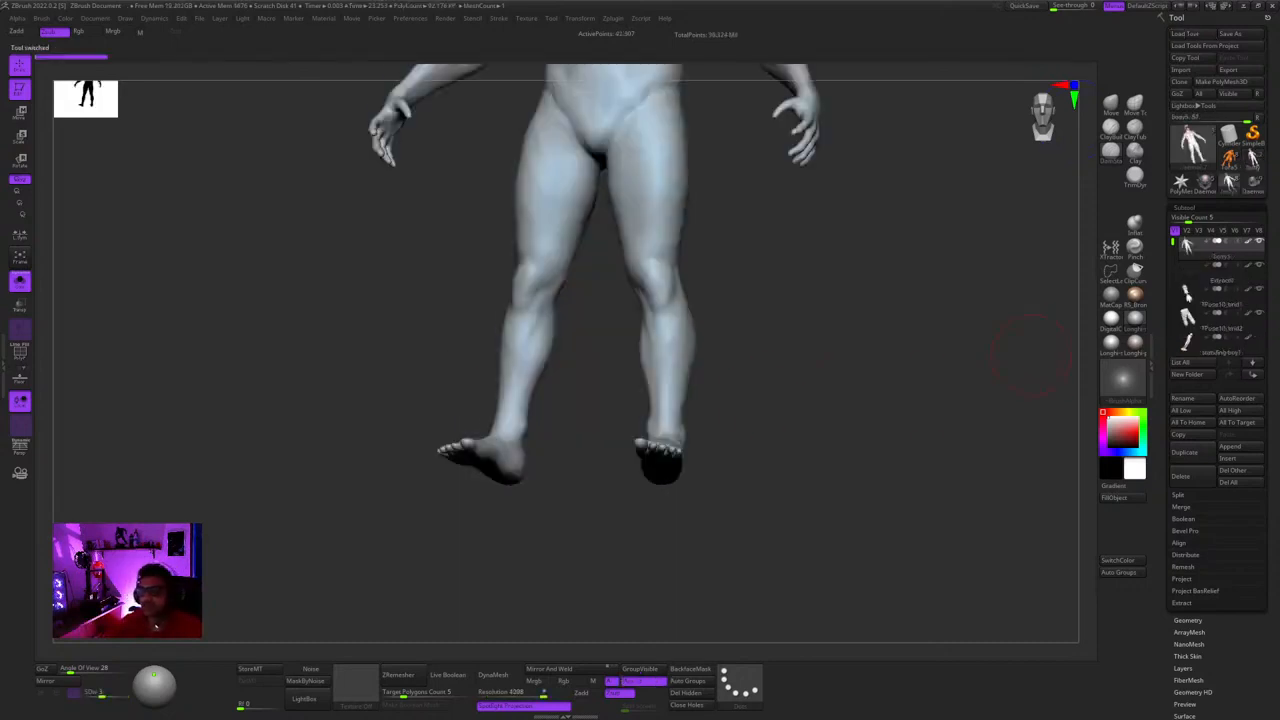
- Show all subtools of the feather-headdress warrior model and examine its full figure and polygroups
{"action": "left_click_drag", "start_coordinate": [560, 370], "coordinate": [547, 399]}
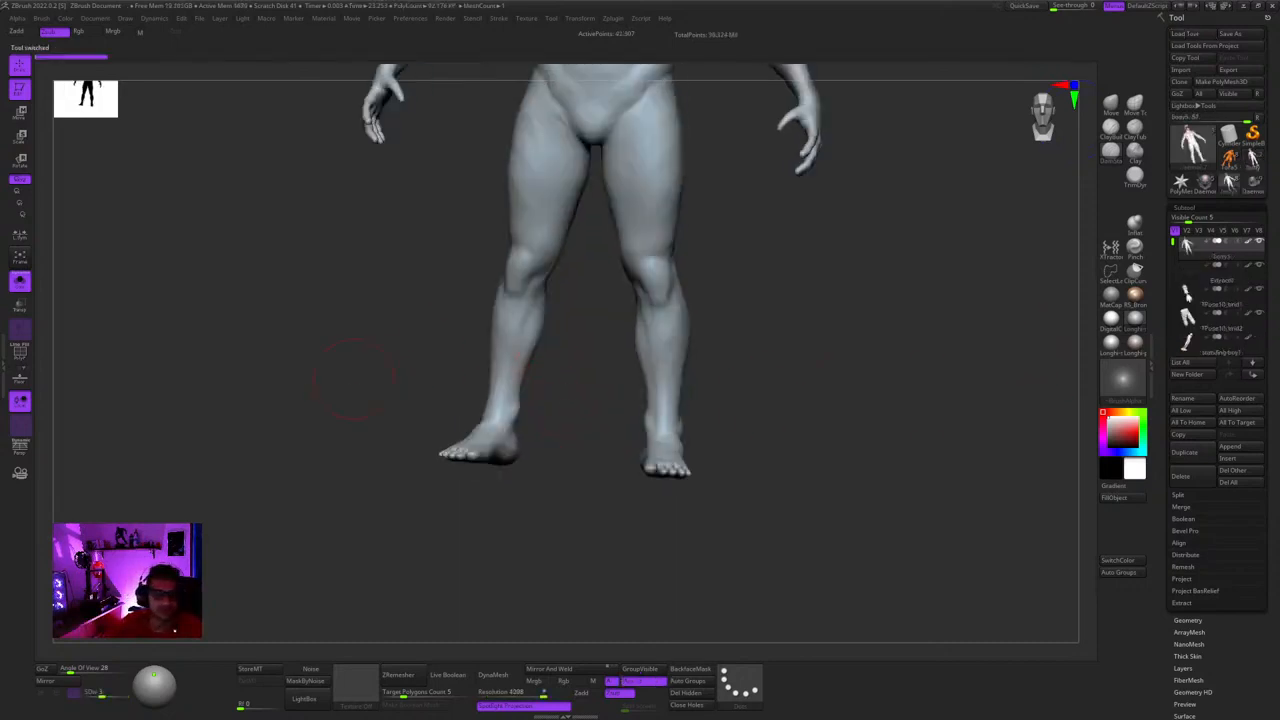
{"action": "left_click", "coordinate": [20, 283]}
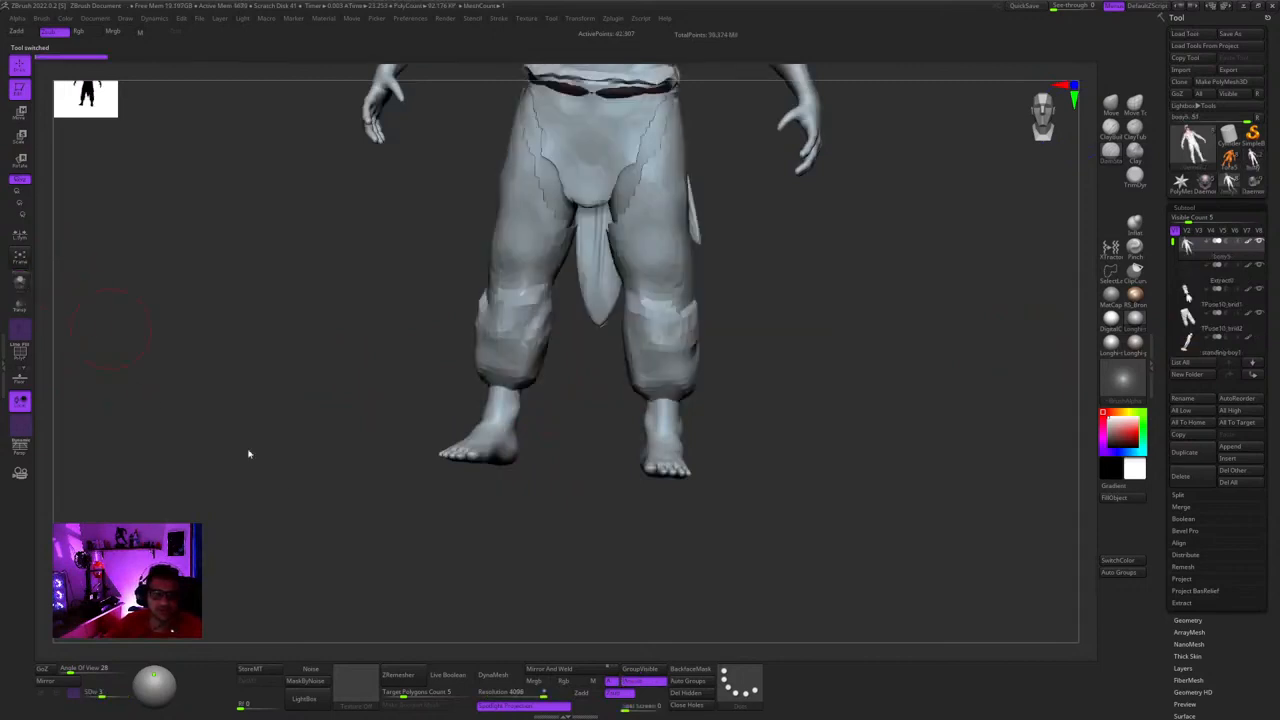
{"action": "key", "text": "f"}
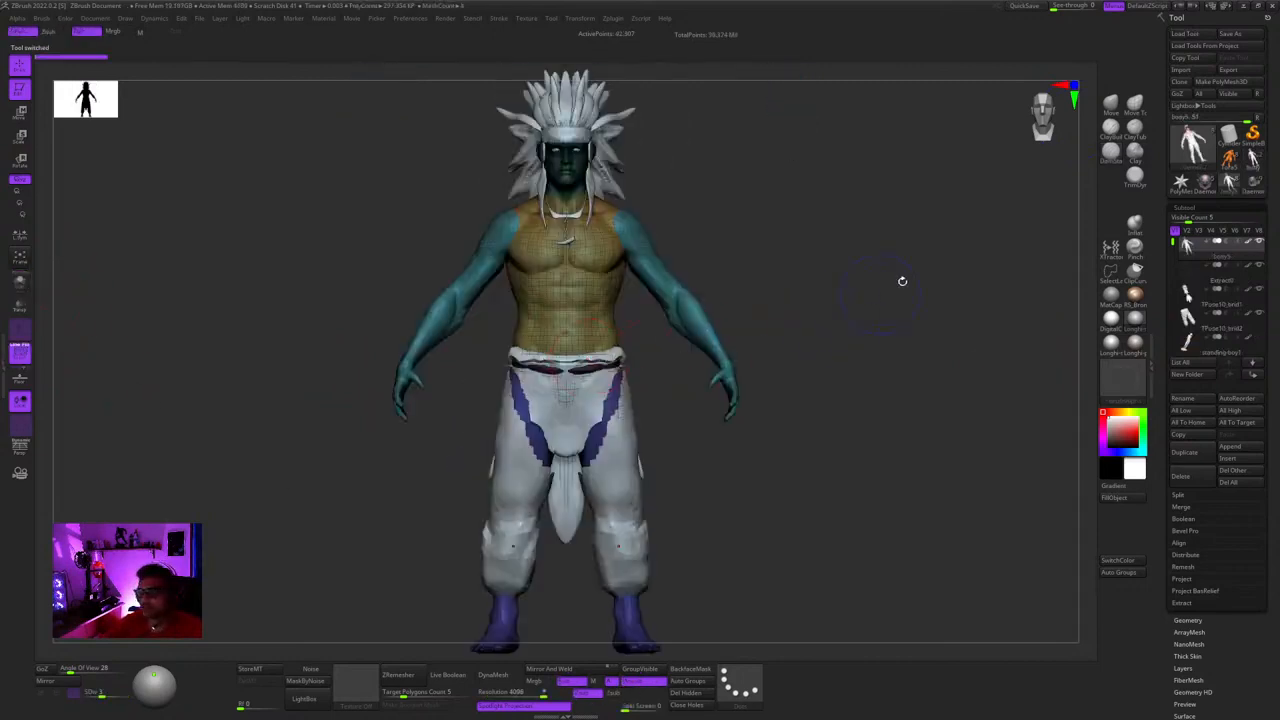
{"action": "left_click", "coordinate": [1230, 190]}
{"action": "left_click", "coordinate": [938, 226]}
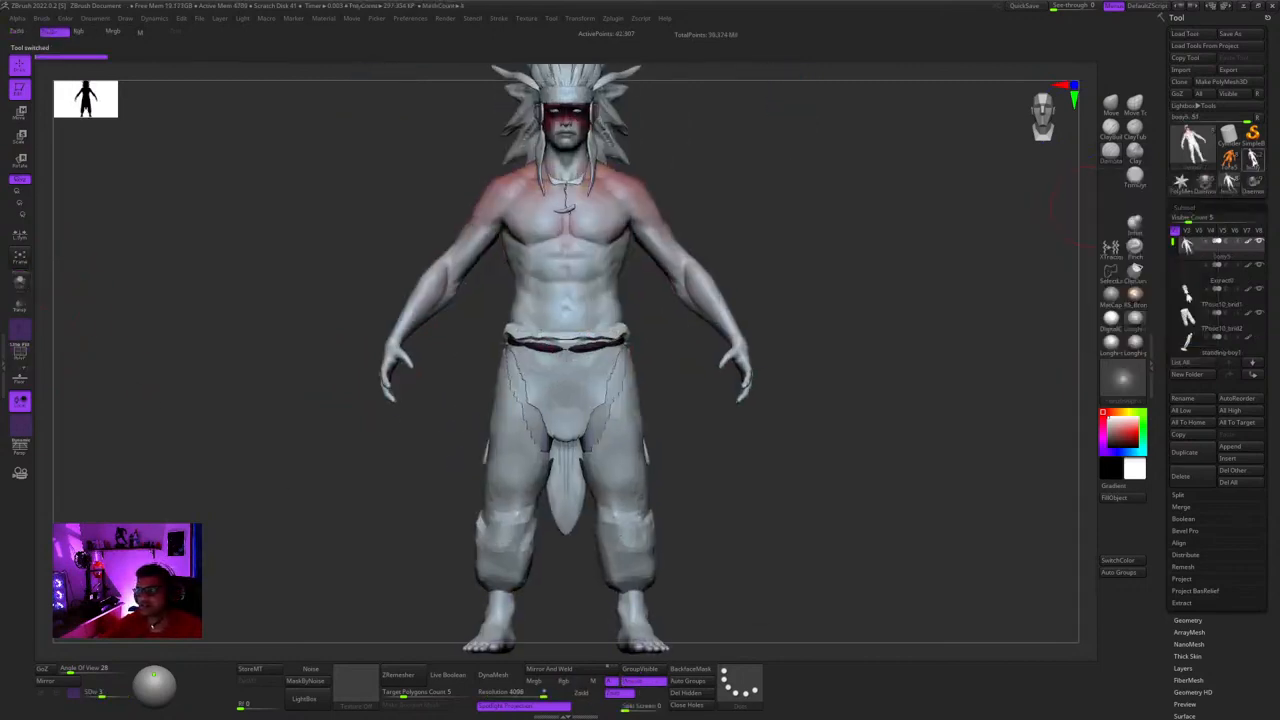
{"action": "mouse_move", "coordinate": [805, 295]}
{"action": "left_mouse_down"}
{"action": "mouse_move", "coordinate": [889, 311]}
{"action": "mouse_move", "coordinate": [906, 260]}
{"action": "mouse_move", "coordinate": [903, 296]}
{"action": "mouse_move", "coordinate": [891, 266]}
{"action": "mouse_move", "coordinate": [910, 255]}
{"action": "left_mouse_up"}
- Compare the body and body5 versions of the headdress warrior, examining the face and torso up close
{"action": "left_click_drag", "start_coordinate": [907, 300], "coordinate": [999, 296]}
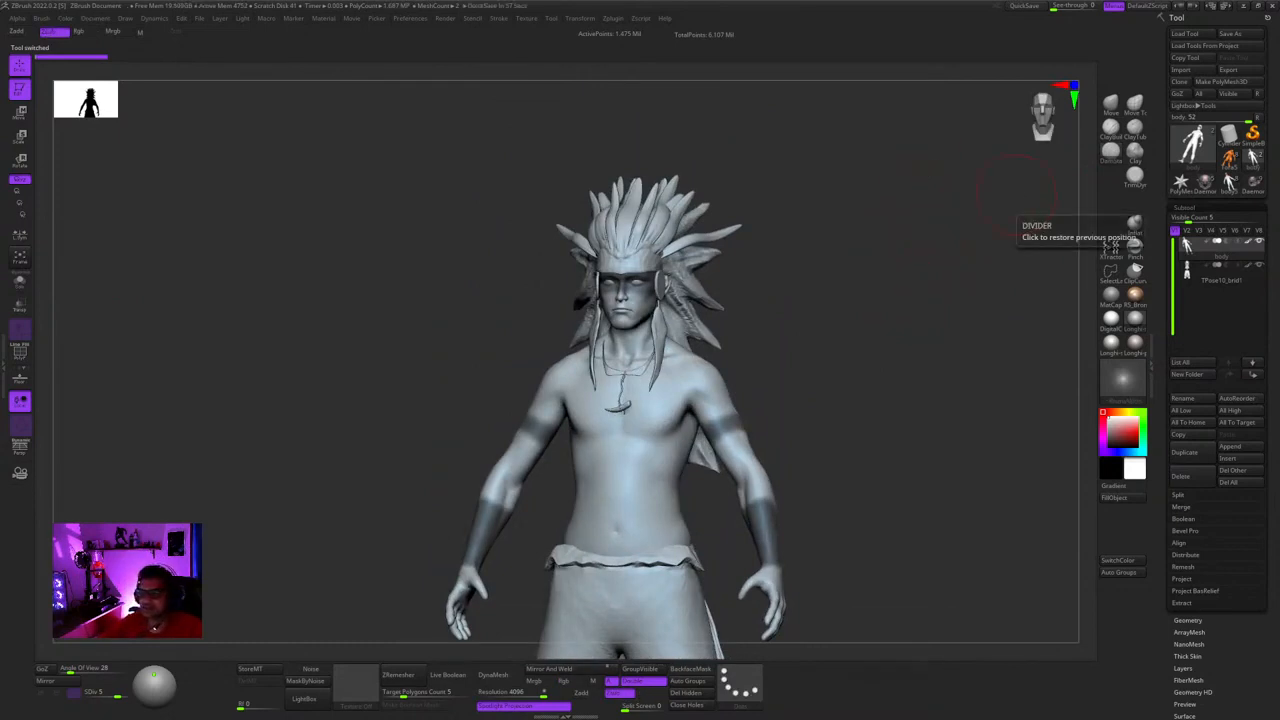
{"action": "right_click_drag", "start_coordinate": [985, 215], "coordinate": [889, 251]}
{"action": "right_click_drag", "start_coordinate": [640, 290], "coordinate": [590, 280], "text": "ctrl"}
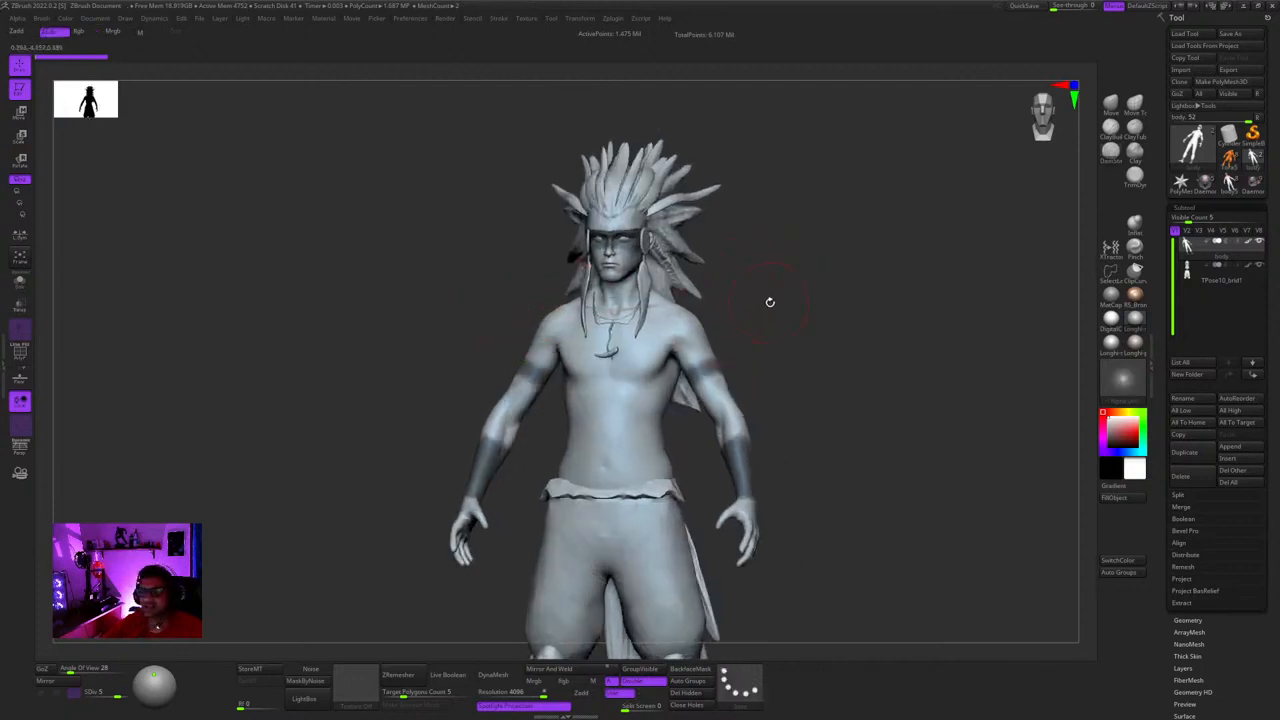
{"action": "right_click_drag", "start_coordinate": [770, 301], "coordinate": [819, 277]}
{"action": "left_click", "coordinate": [1228, 184]}
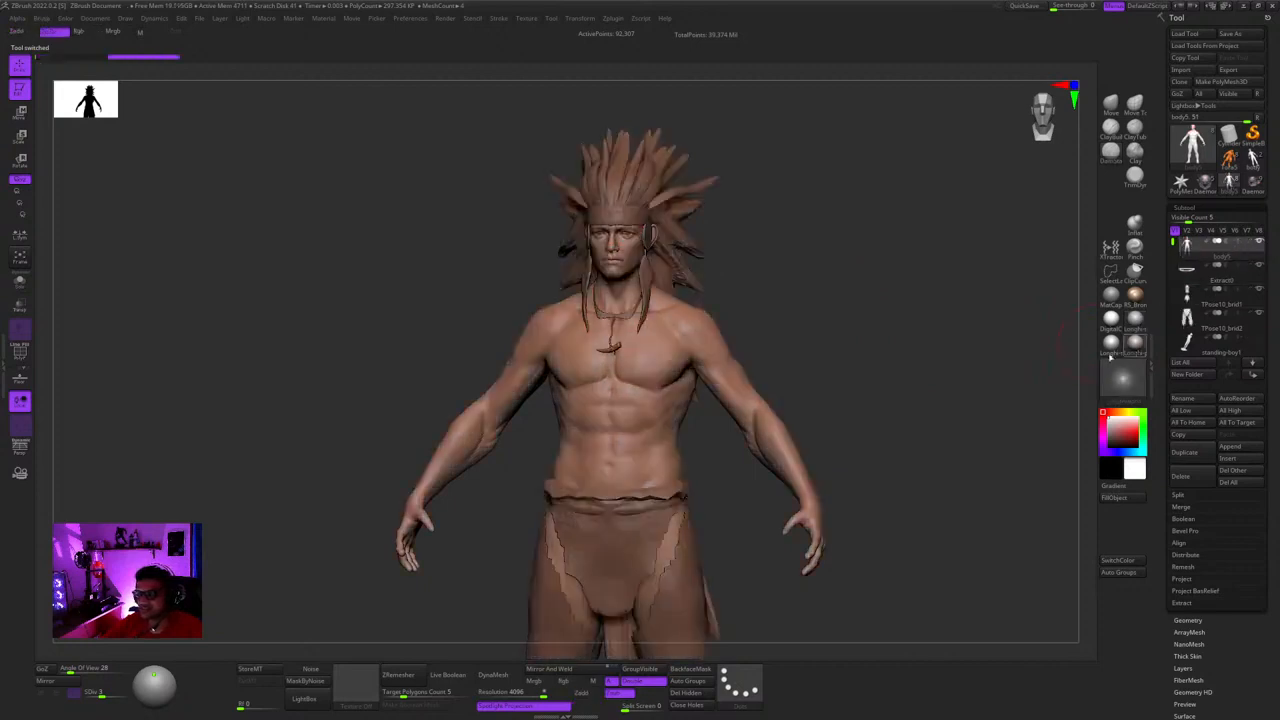
{"action": "right_click_drag", "start_coordinate": [871, 243], "coordinate": [920, 305], "text": "ctrl"}
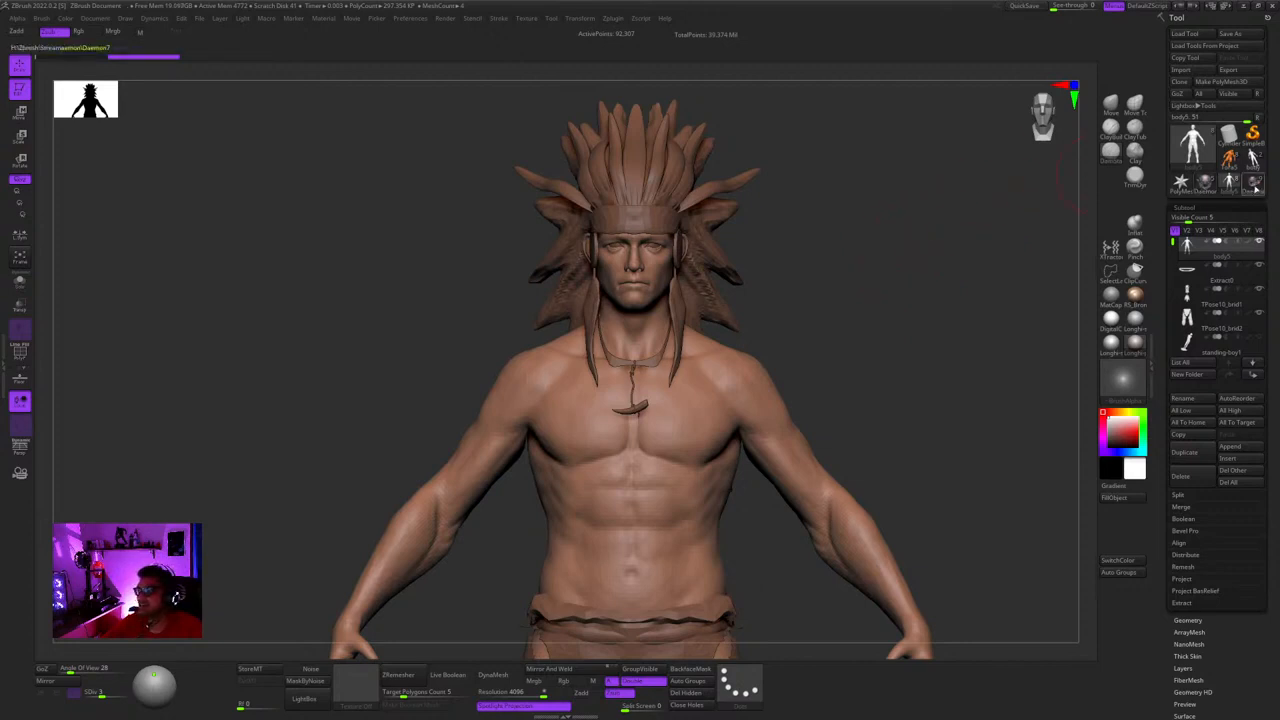
- Load the earlier blocked-out sitting creature and replace its reddish-brown material with the cool grey one
{"action": "left_click", "coordinate": [1205, 183]}
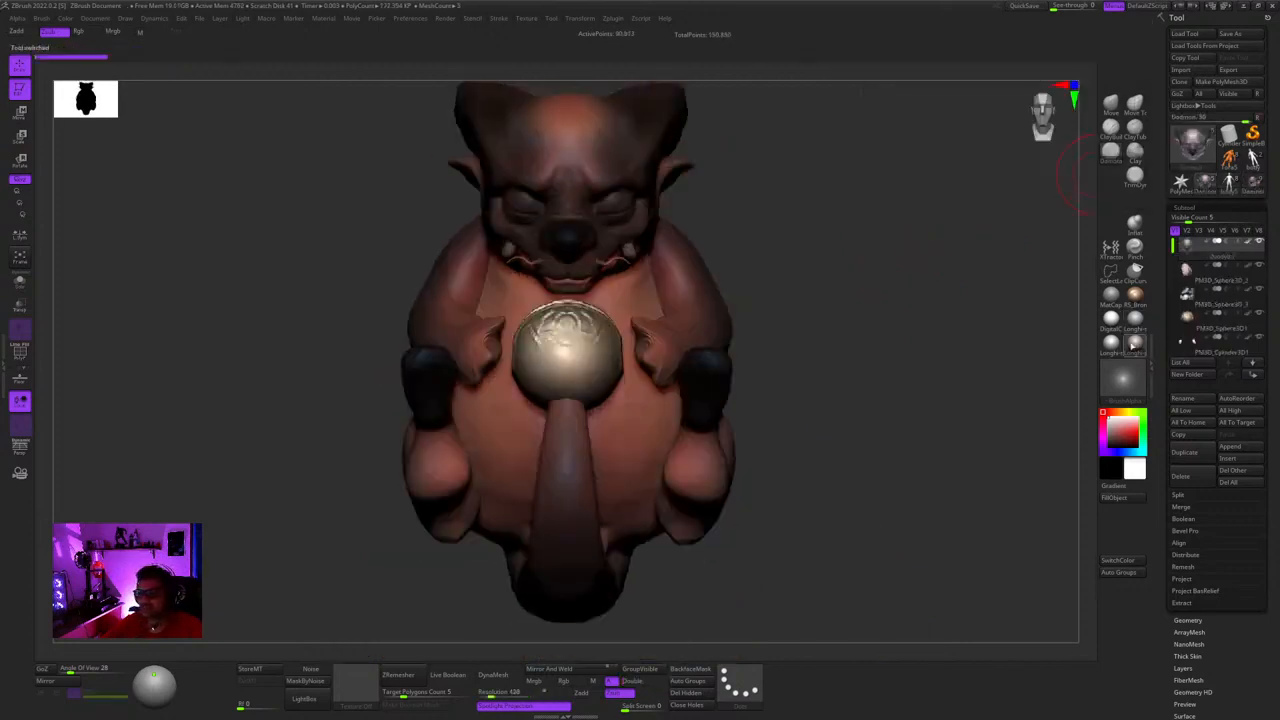
{"action": "left_click", "coordinate": [1133, 320]}
{"action": "left_click", "coordinate": [1109, 324]}
{"action": "left_click", "coordinate": [1111, 344]}
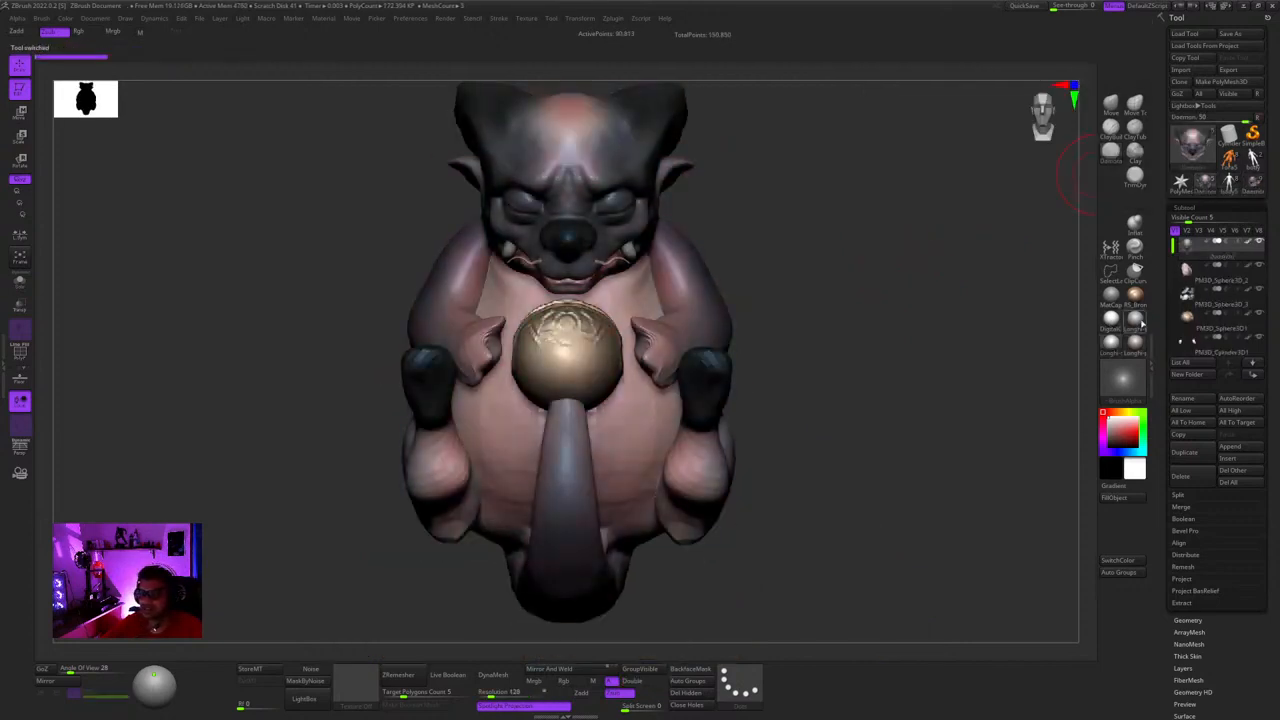
{"action": "left_click", "coordinate": [1134, 320]}
- Compare the blocked-out creature with the detailed Daemon7 version by repeatedly switching between the two models
{"action": "left_click", "coordinate": [1254, 188]}
{"action": "left_click_drag", "start_coordinate": [1022, 268], "coordinate": [912, 296]}
{"action": "left_click", "coordinate": [1208, 189]}
{"action": "left_click", "coordinate": [1229, 184]}
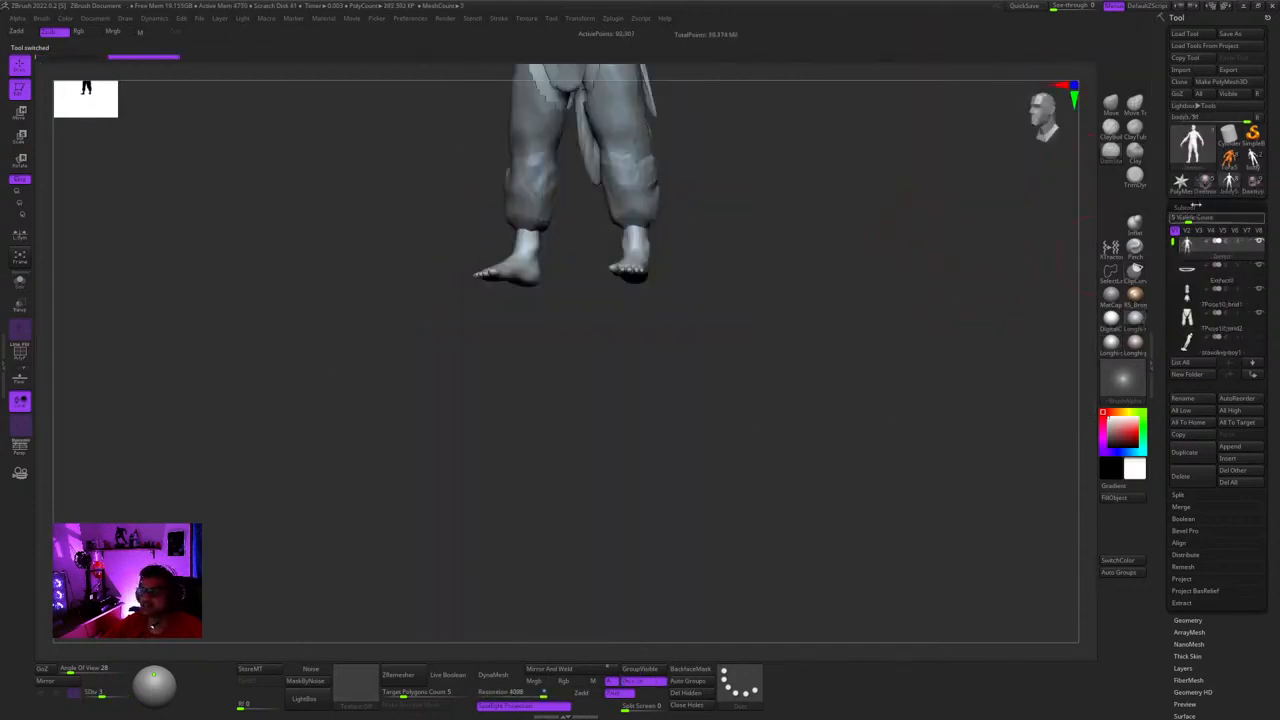
{"action": "left_click", "coordinate": [1206, 184]}
{"action": "left_click", "coordinate": [1252, 183]}
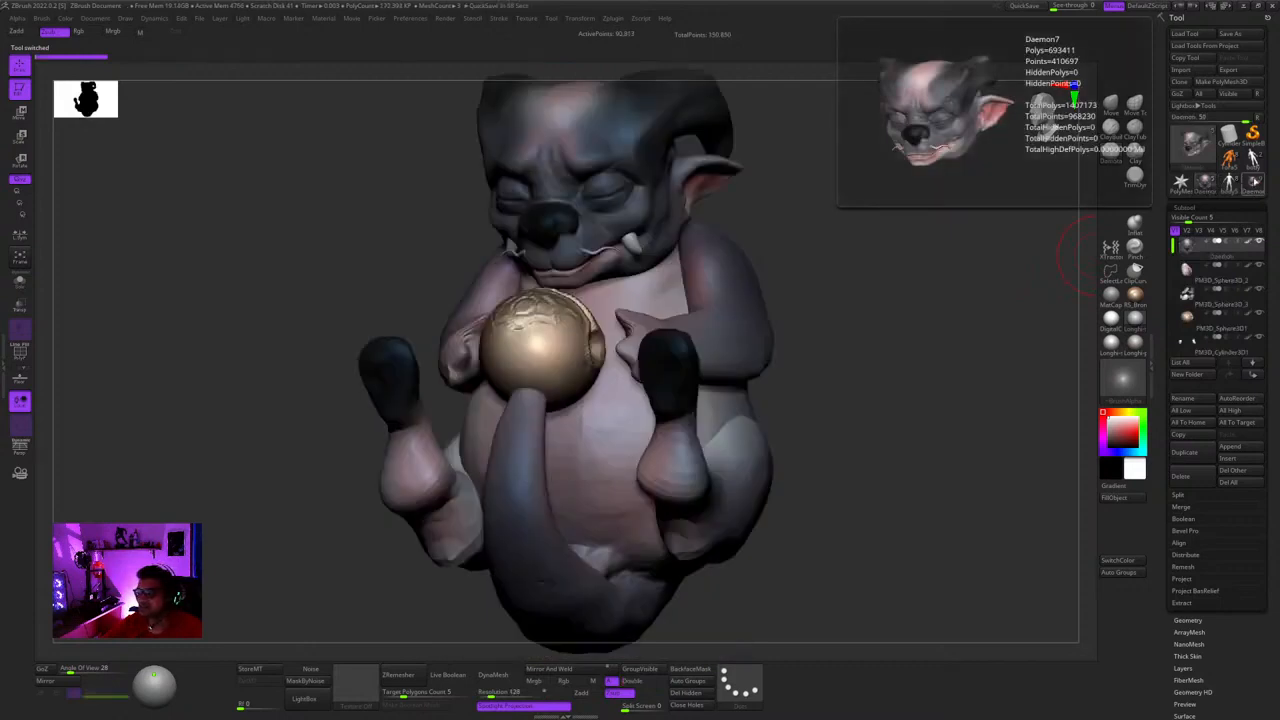
{"action": "left_click", "coordinate": [1254, 184]}
{"action": "left_click", "coordinate": [1206, 184]}
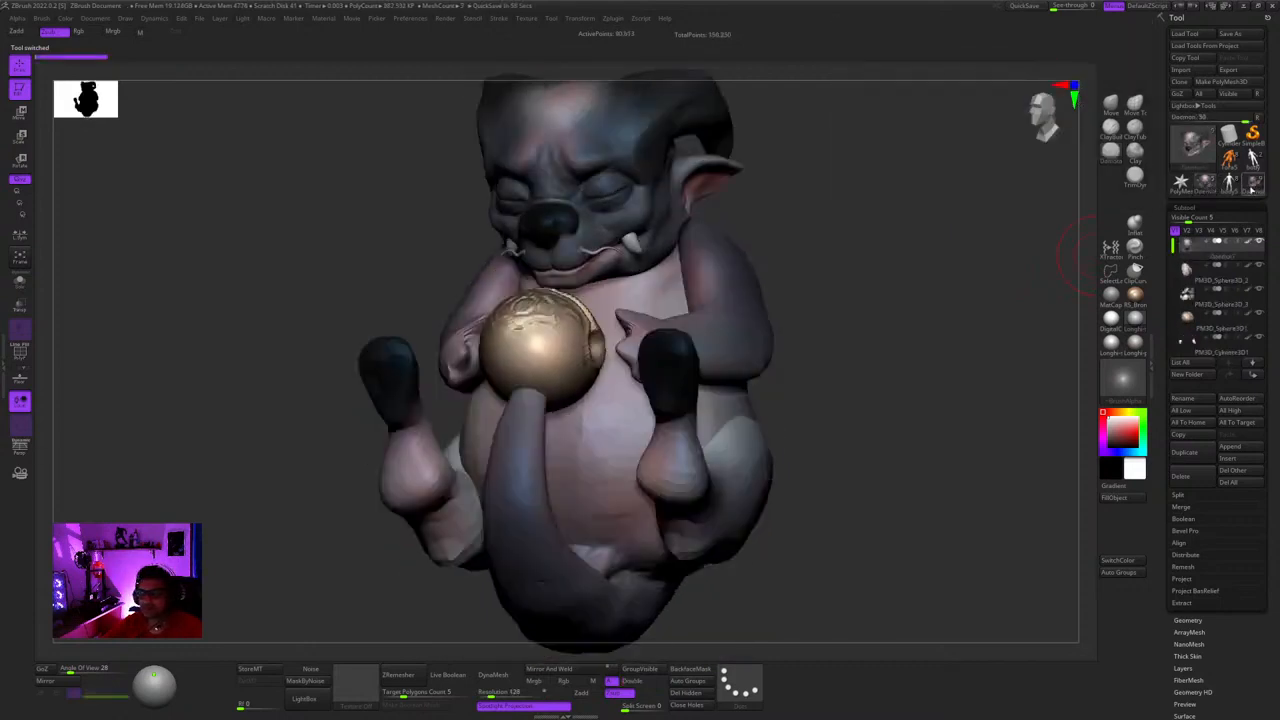
{"action": "left_click", "coordinate": [1250, 186]}
{"action": "left_click", "coordinate": [1205, 184]}
{"action": "left_click", "coordinate": [1248, 185]}
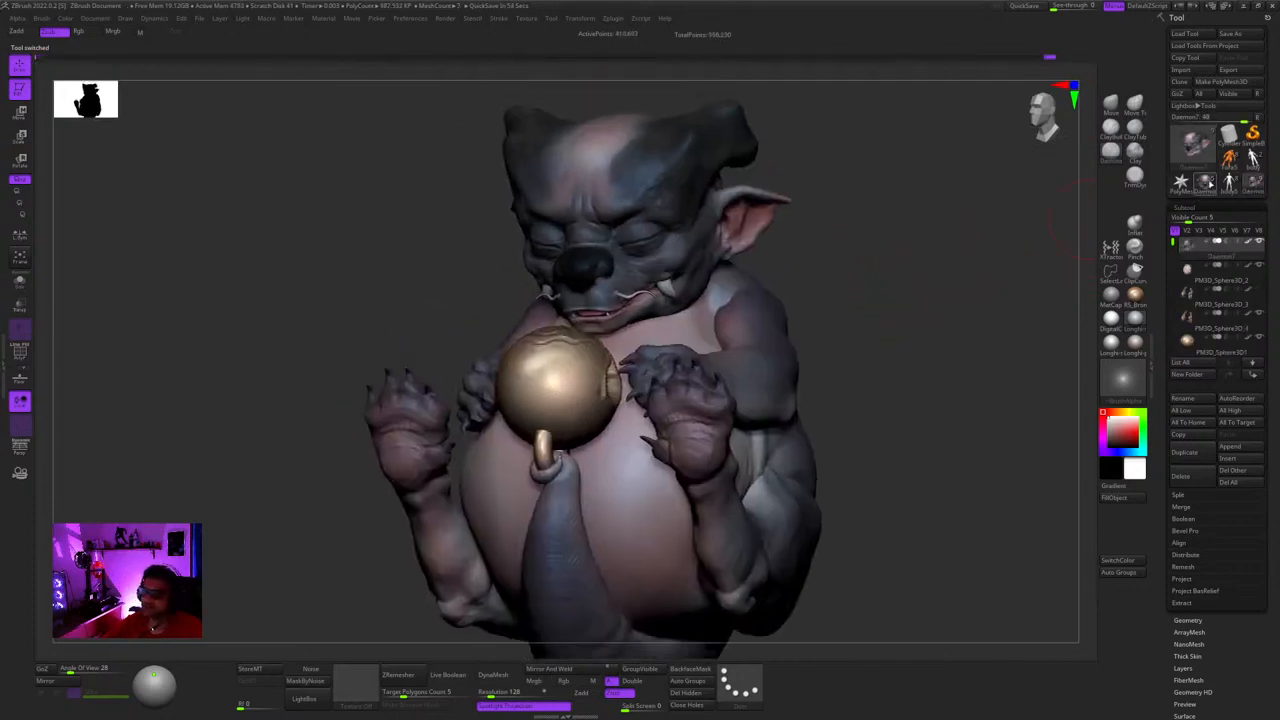
{"action": "left_click", "coordinate": [1205, 184]}
{"action": "left_click", "coordinate": [1250, 186]}
{"action": "left_click", "coordinate": [1205, 184]}
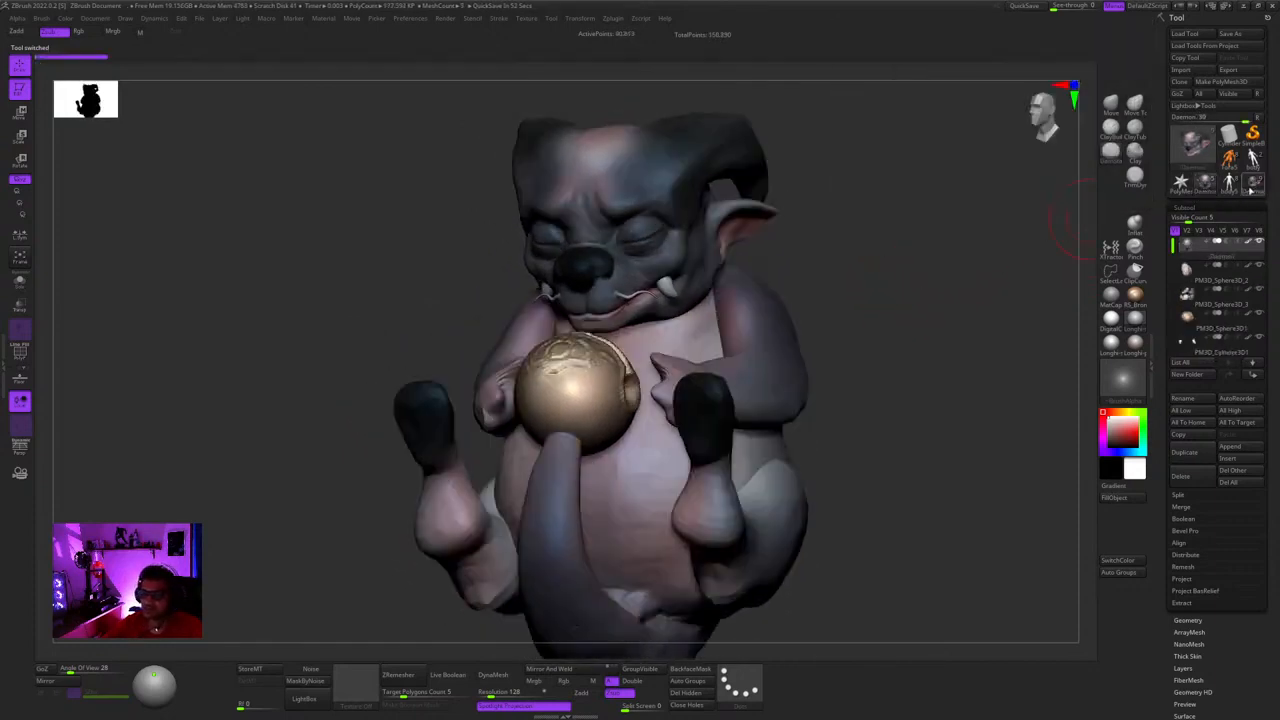
{"action": "left_click", "coordinate": [1250, 186]}
- Select the arms and legs subtool PM3D_Sphere3D_4 at the creature's hand and isolate it
{"action": "right_click_drag", "start_coordinate": [920, 339], "coordinate": [798, 298]}
{"action": "mouse_move", "coordinate": [798, 298]}
{"action": "right_mouse_down", "text": "ctrl"}
{"action": "mouse_move", "coordinate": [814, 415]}
{"action": "mouse_move", "coordinate": [828, 315]}
{"action": "right_mouse_up", "text": "ctrl"}
{"action": "left_click", "coordinate": [831, 431], "text": "alt"}
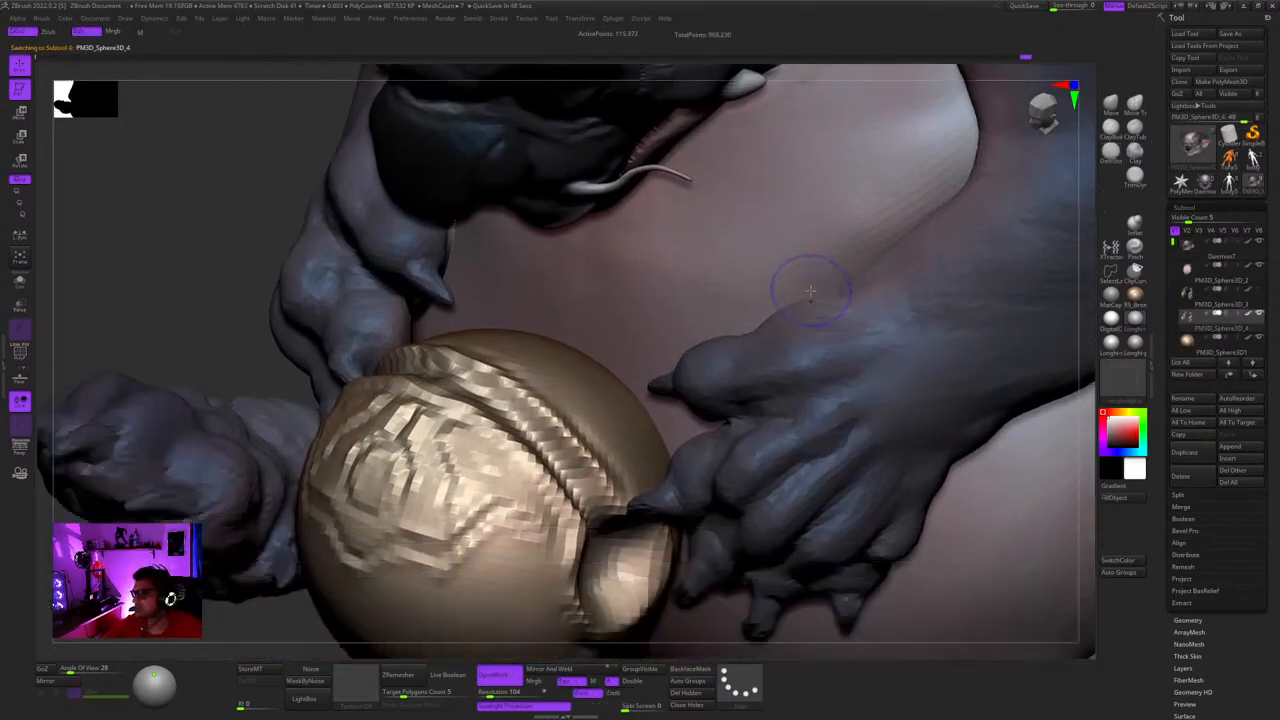
{"action": "left_click_drag", "start_coordinate": [808, 290], "coordinate": [768, 342], "text": "shift"}
{"action": "key", "text": "f"}
{"action": "key", "text": "f"}
{"action": "left_click", "coordinate": [19, 282]}
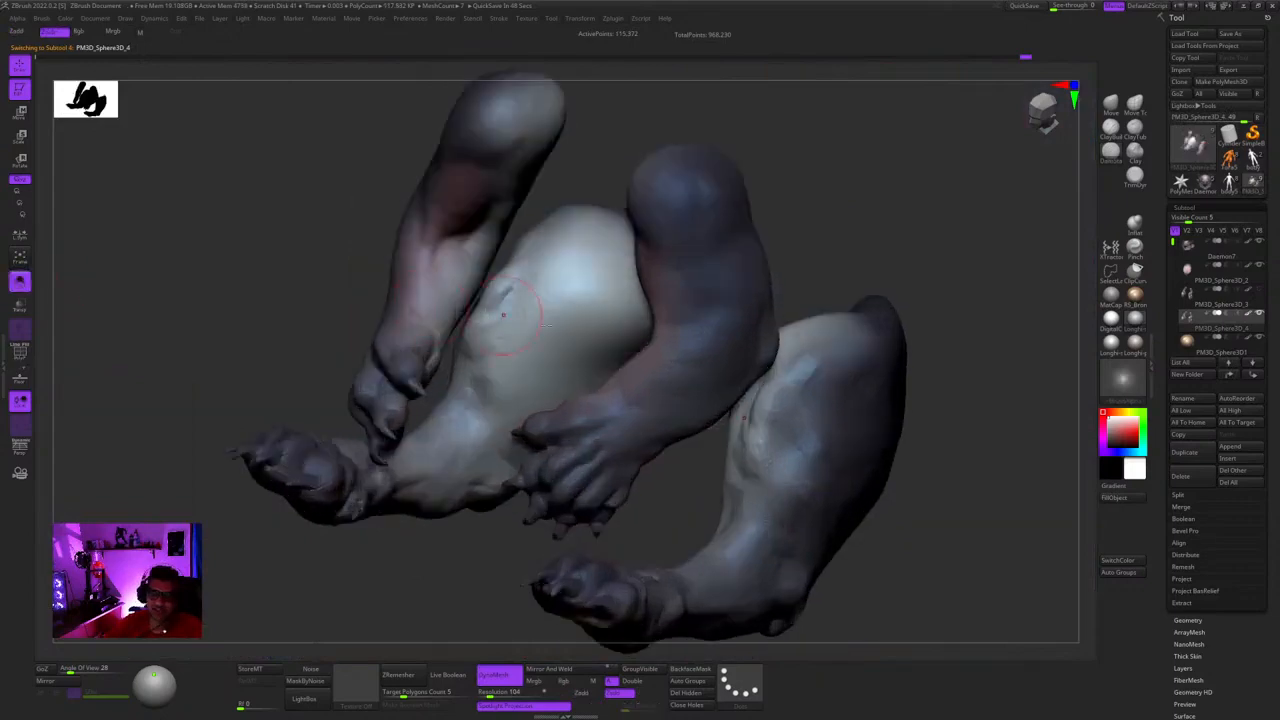
{"action": "key", "text": "shift+f"}
{"action": "key", "text": "shift+f"}
- Build up the knuckles, finger folds and palm pads of the clawed hand with the ClayBuildup brush
{"action": "right_click_drag", "start_coordinate": [606, 442], "coordinate": [727, 390]}
{"action": "left_click", "coordinate": [1114, 129]}
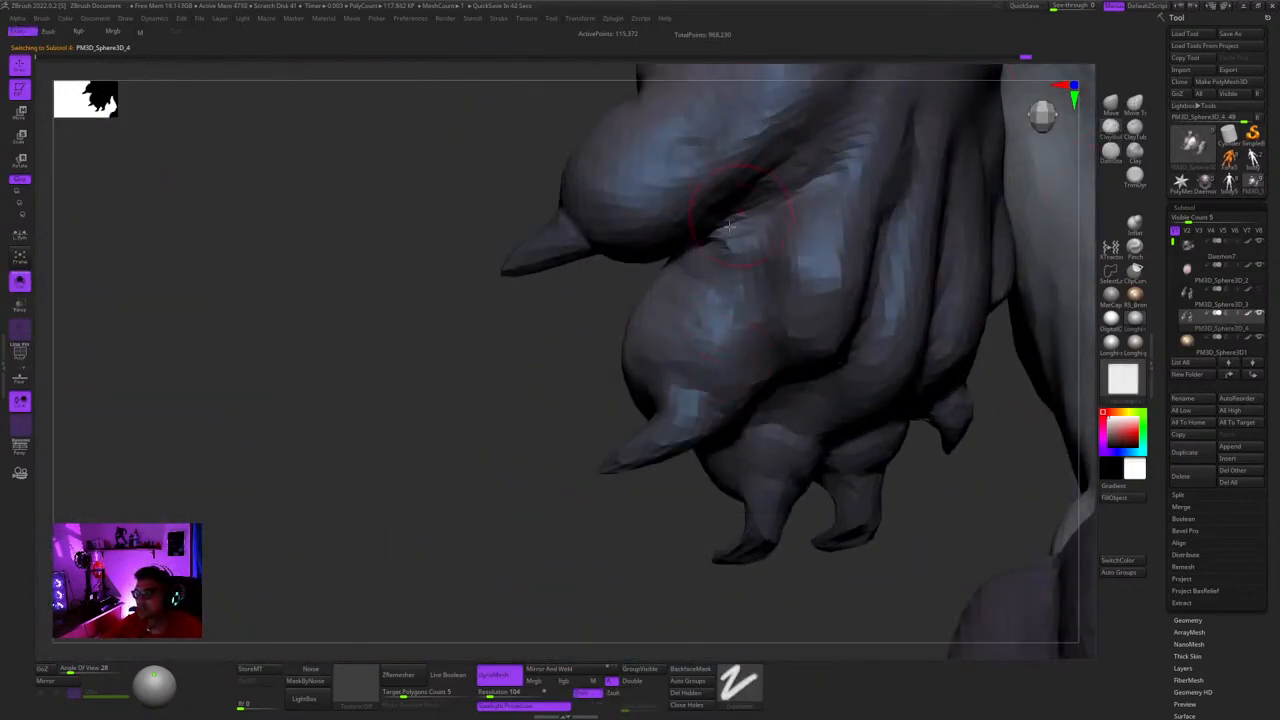
{"action": "mouse_move", "coordinate": [640, 300]}
{"action": "right_mouse_down"}
{"action": "mouse_move", "coordinate": [811, 257]}
{"action": "mouse_move", "coordinate": [740, 245]}
{"action": "right_mouse_up"}
{"action": "mouse_move", "coordinate": [590, 454]}
{"action": "right_mouse_down", "text": "alt"}
{"action": "mouse_move", "coordinate": [700, 420]}
{"action": "mouse_move", "coordinate": [735, 480]}
{"action": "mouse_move", "coordinate": [738, 370]}
{"action": "mouse_move", "coordinate": [733, 401]}
{"action": "mouse_move", "coordinate": [790, 375]}
{"action": "mouse_move", "coordinate": [811, 325]}
{"action": "mouse_move", "coordinate": [817, 345]}
{"action": "mouse_move", "coordinate": [795, 346]}
{"action": "mouse_move", "coordinate": [730, 398]}
{"action": "mouse_move", "coordinate": [819, 393]}
{"action": "right_mouse_up", "text": "alt"}
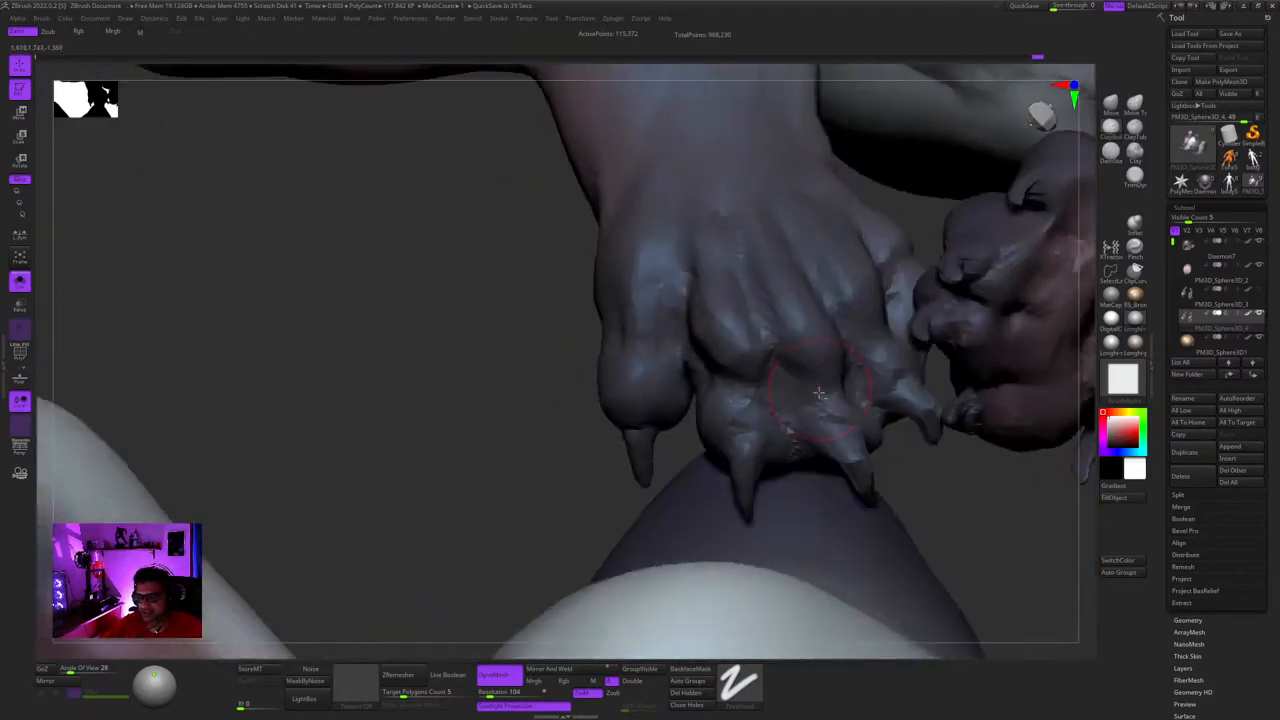
{"action": "right_click_drag", "start_coordinate": [802, 441], "coordinate": [803, 394]}
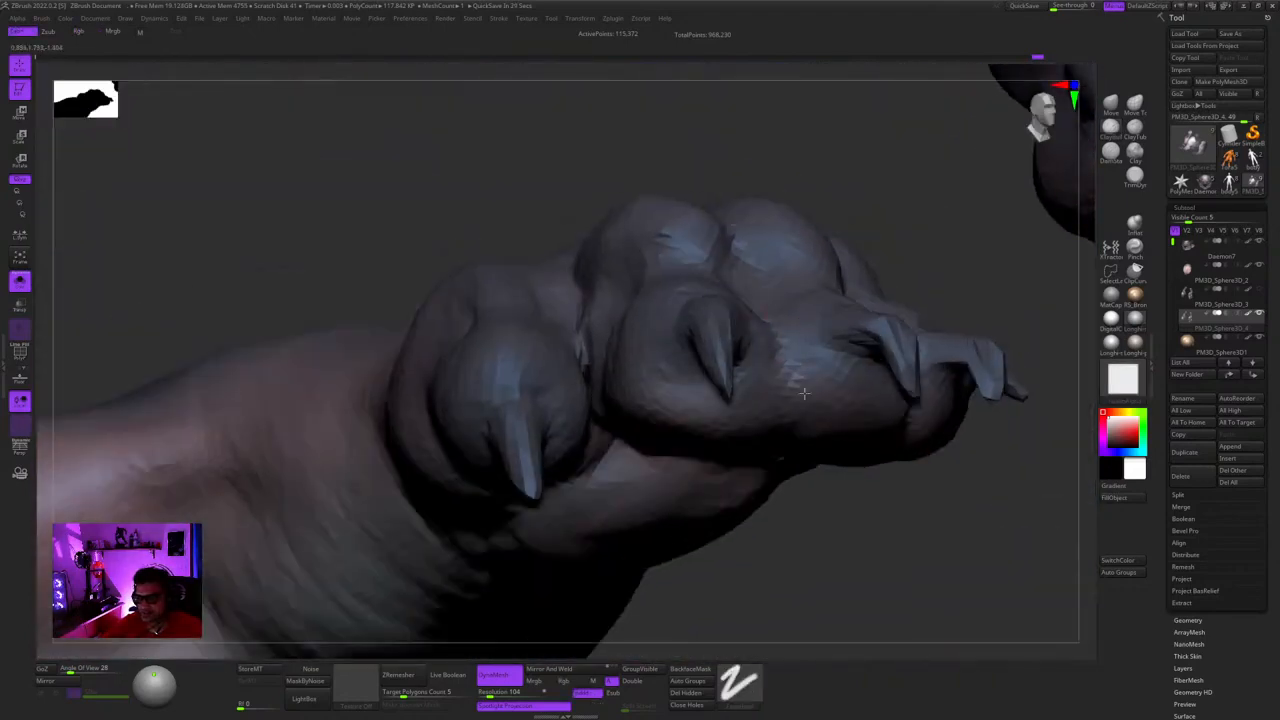
{"action": "right_click_drag", "start_coordinate": [840, 342], "coordinate": [652, 468]}
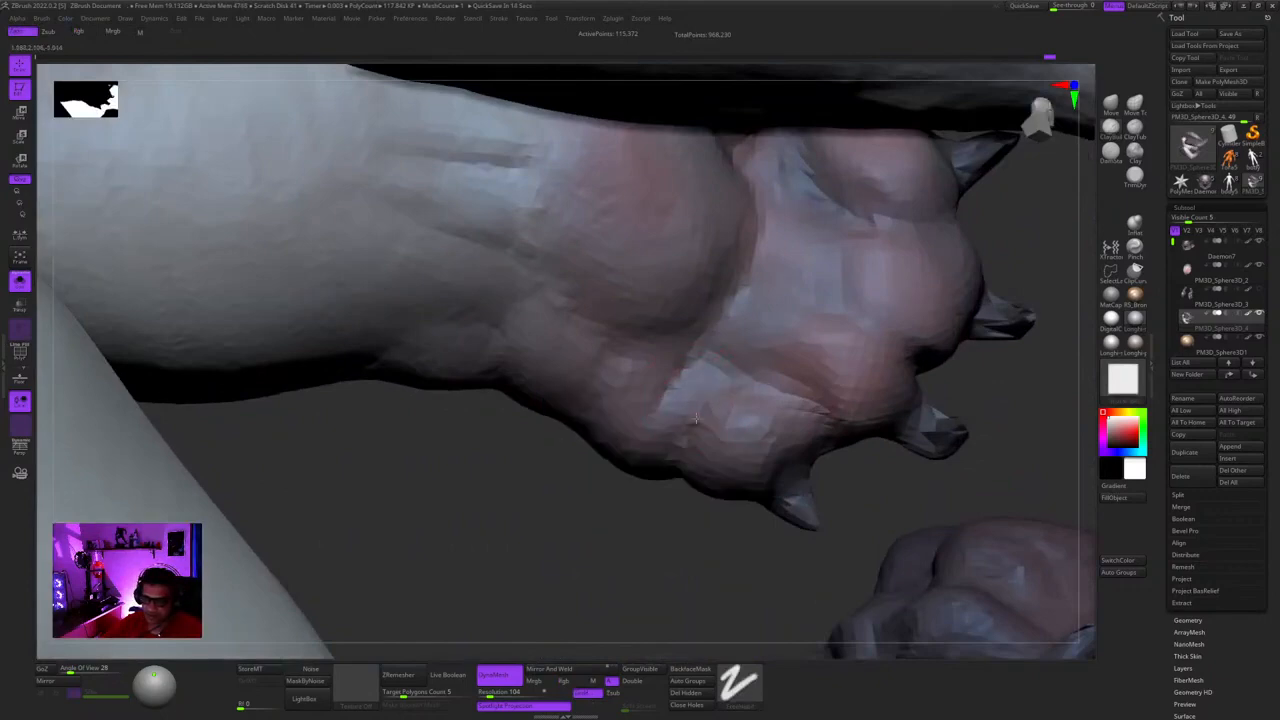
{"action": "right_click_drag", "start_coordinate": [735, 439], "coordinate": [790, 425]}
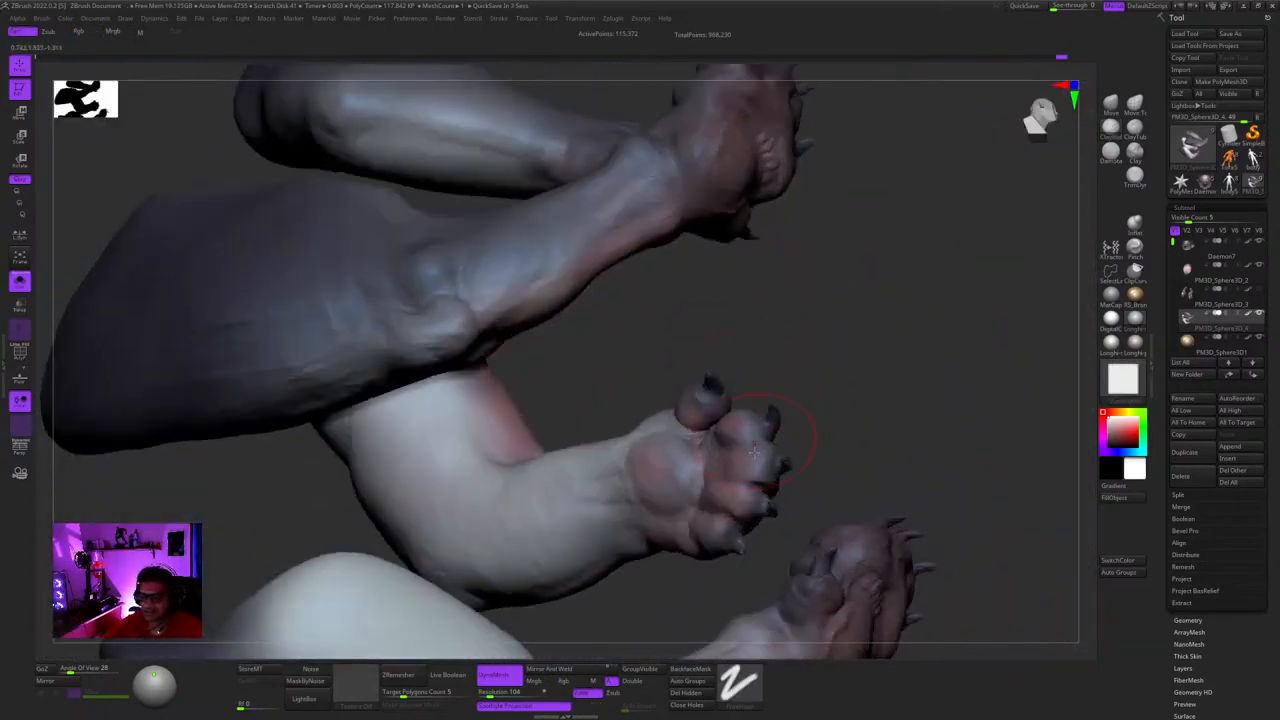
- Hide the arms and legs with a rectangular selection so only the two clawed hands are shown
{"action": "left_click_drag", "start_coordinate": [678, 604], "coordinate": [790, 531], "text": "ctrl+shift"}
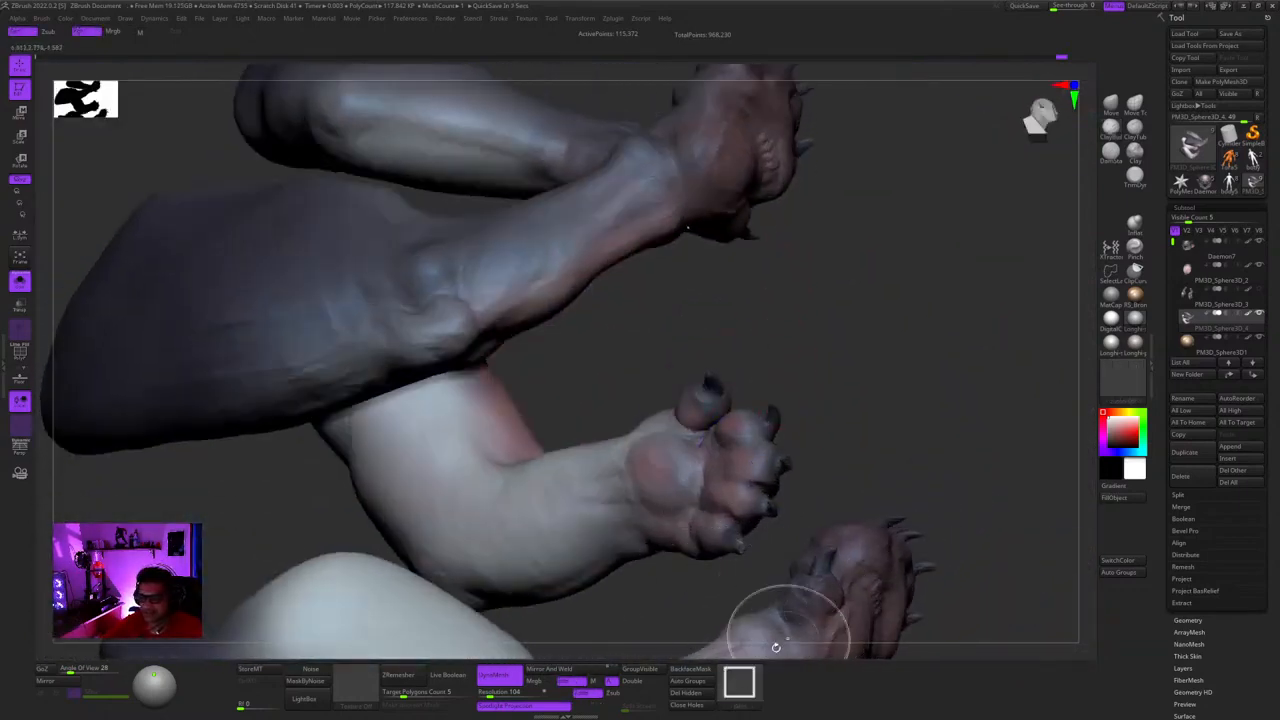
{"action": "left_click", "coordinate": [740, 683], "text": "ctrl+shift"}
{"action": "left_click", "coordinate": [691, 598], "text": "ctrl+shift"}
{"action": "mouse_move", "coordinate": [762, 555]}
{"action": "left_mouse_down", "text": "ctrl+shift"}
{"action": "mouse_move", "coordinate": [662, 288]}
{"action": "mouse_move", "coordinate": [588, 395]}
{"action": "mouse_move", "coordinate": [708, 453]}
{"action": "mouse_move", "coordinate": [692, 428]}
{"action": "left_mouse_up", "text": "ctrl+shift"}
{"action": "mouse_move", "coordinate": [782, 281]}
{"action": "right_mouse_down"}
{"action": "mouse_move", "coordinate": [728, 428]}
{"action": "mouse_move", "coordinate": [657, 423]}
{"action": "mouse_move", "coordinate": [702, 461]}
{"action": "mouse_move", "coordinate": [712, 440]}
{"action": "mouse_move", "coordinate": [689, 388]}
{"action": "mouse_move", "coordinate": [684, 440]}
{"action": "mouse_move", "coordinate": [660, 405]}
{"action": "mouse_move", "coordinate": [695, 480]}
{"action": "mouse_move", "coordinate": [758, 450]}
{"action": "right_mouse_up"}
- Adjust the brush and sculpt fuller finger pads and the creases between them on the hand's palm
{"action": "key", "text": "space"}
{"action": "key", "text": "space"}
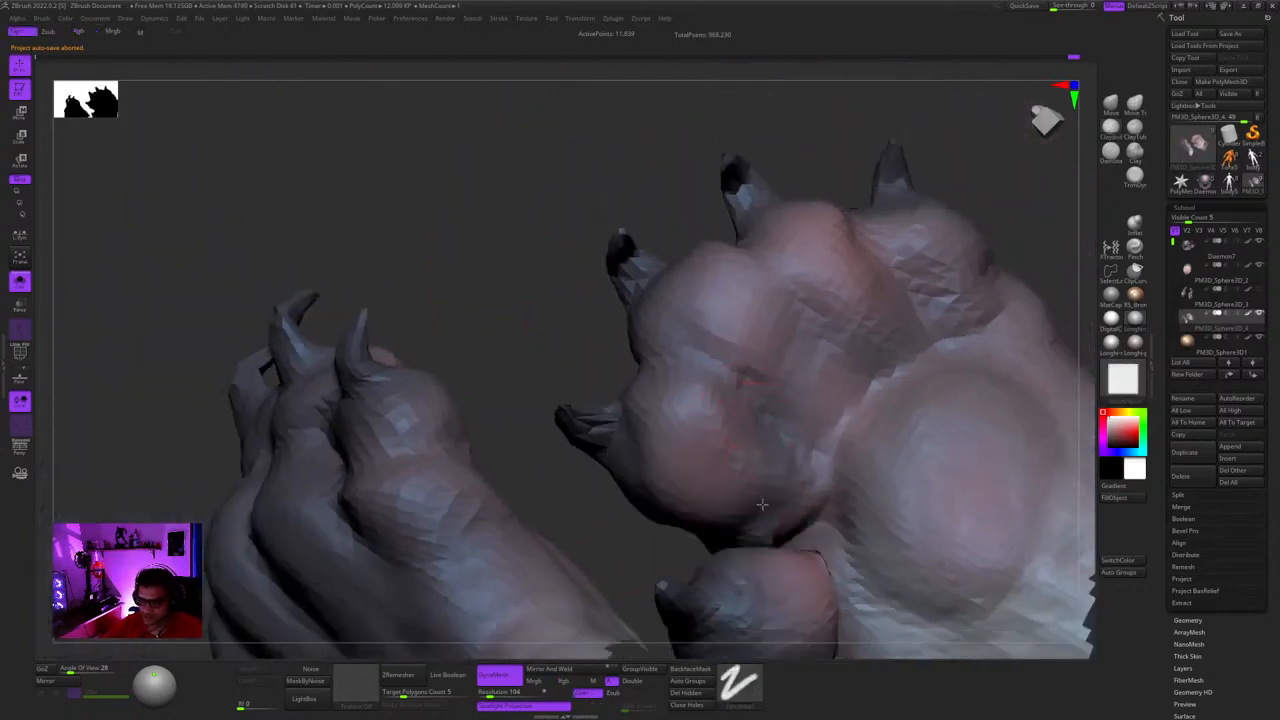
{"action": "right_click_drag", "start_coordinate": [762, 504], "coordinate": [725, 410]}
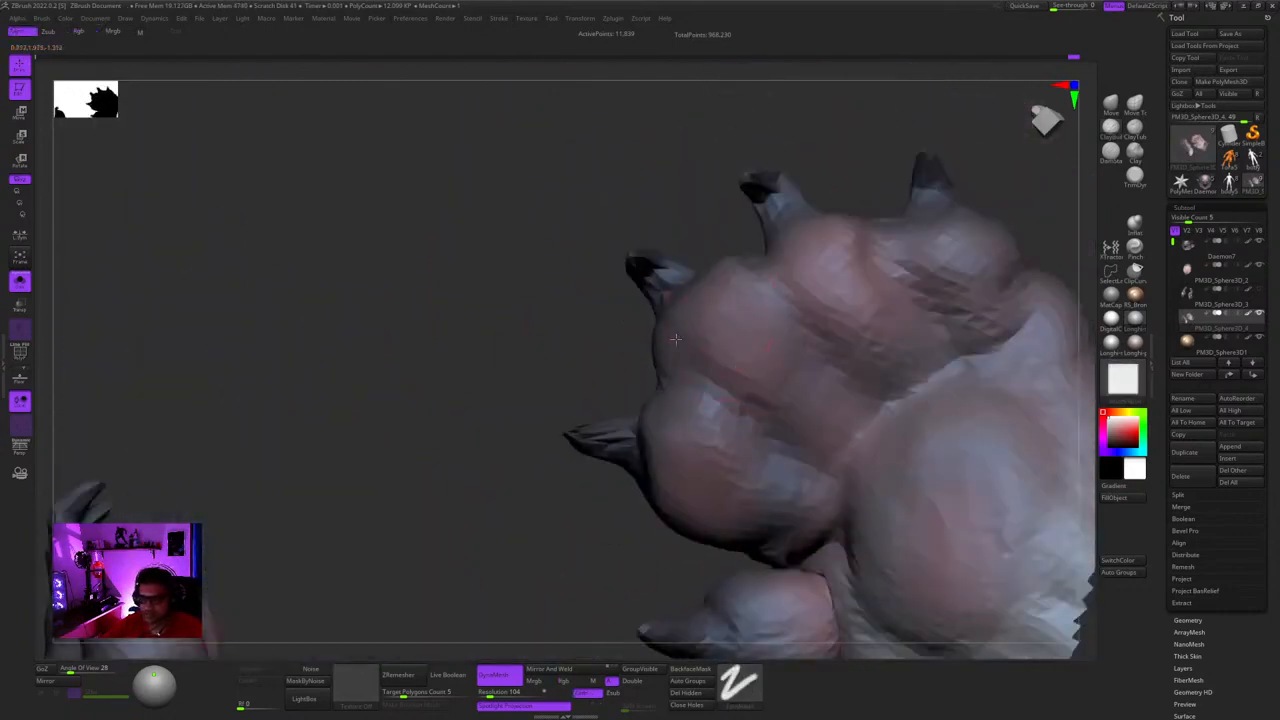
{"action": "right_click_drag", "start_coordinate": [708, 339], "coordinate": [773, 349]}
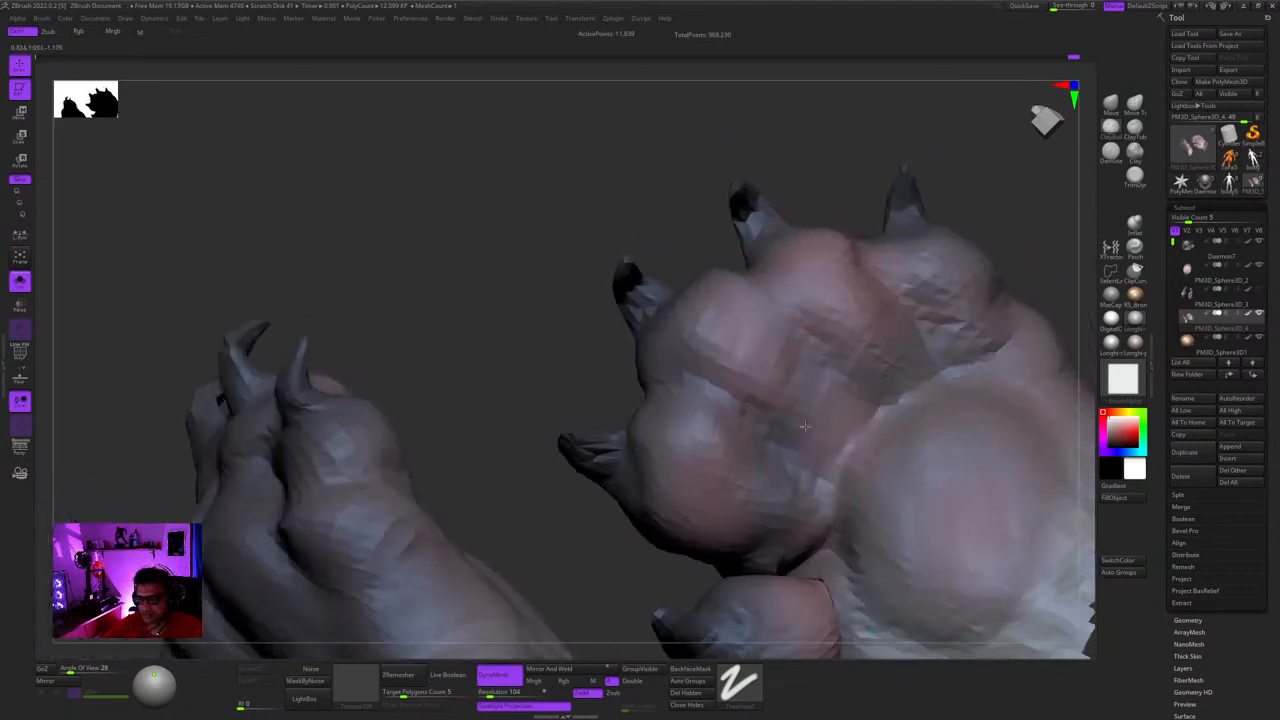
{"action": "right_click_drag", "start_coordinate": [804, 426], "coordinate": [1033, 242]}
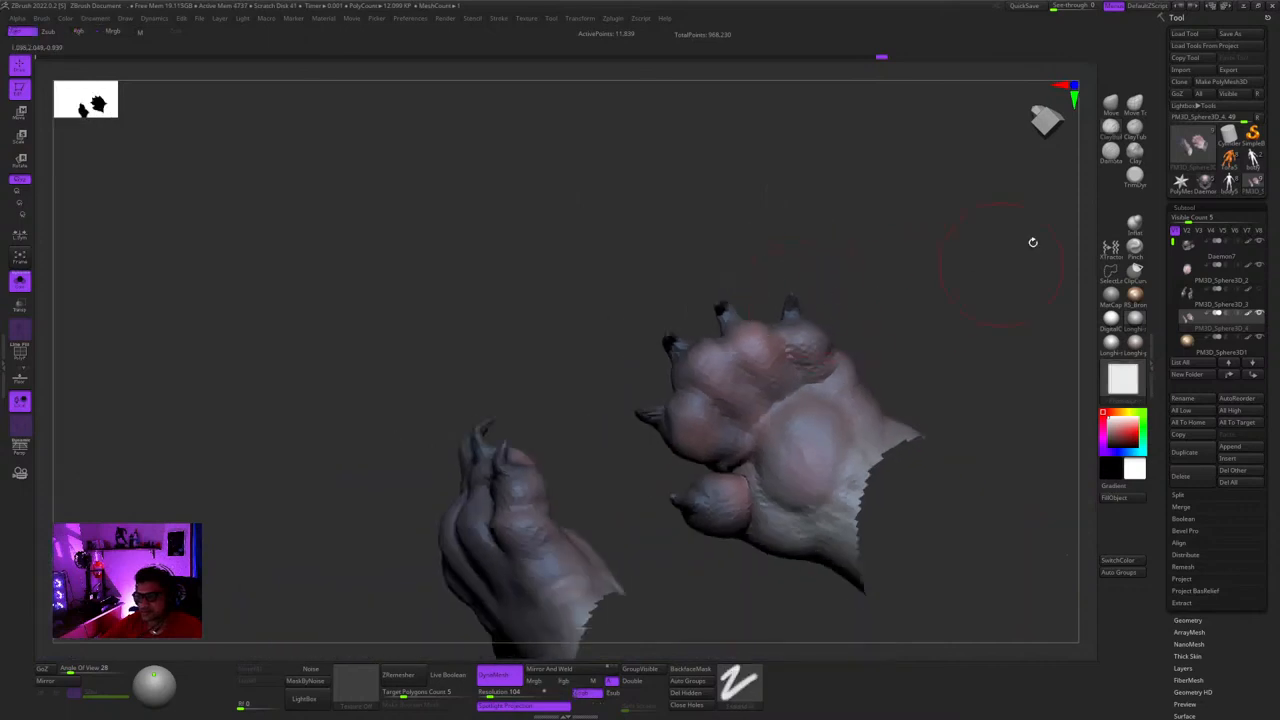
- Build up and smooth the back and side of the clawed hand with the ClayBuildup brush
{"action": "left_click", "coordinate": [1110, 126]}
{"action": "mouse_move", "coordinate": [963, 111]}
{"action": "right_mouse_down", "text": "ctrl"}
{"action": "mouse_move", "coordinate": [600, 340]}
{"action": "mouse_move", "coordinate": [629, 349]}
{"action": "right_mouse_up", "text": "ctrl"}
{"action": "mouse_move", "coordinate": [605, 305]}
{"action": "right_mouse_down", "text": "ctrl"}
{"action": "mouse_move", "coordinate": [640, 330]}
{"action": "mouse_move", "coordinate": [703, 314]}
{"action": "mouse_move", "coordinate": [671, 366]}
{"action": "mouse_move", "coordinate": [685, 320]}
{"action": "mouse_move", "coordinate": [766, 377]}
{"action": "mouse_move", "coordinate": [769, 431]}
{"action": "mouse_move", "coordinate": [772, 288]}
{"action": "mouse_move", "coordinate": [775, 365]}
{"action": "right_mouse_up", "text": "ctrl"}
{"action": "mouse_move", "coordinate": [775, 365]}
{"action": "right_mouse_down"}
{"action": "mouse_move", "coordinate": [806, 274]}
{"action": "mouse_move", "coordinate": [789, 349]}
{"action": "mouse_move", "coordinate": [741, 395]}
{"action": "mouse_move", "coordinate": [725, 360]}
{"action": "mouse_move", "coordinate": [757, 311]}
{"action": "mouse_move", "coordinate": [757, 400]}
{"action": "mouse_move", "coordinate": [729, 429]}
{"action": "mouse_move", "coordinate": [779, 364]}
{"action": "right_mouse_up"}
{"action": "key", "text": "space"}
{"action": "key", "text": "space"}
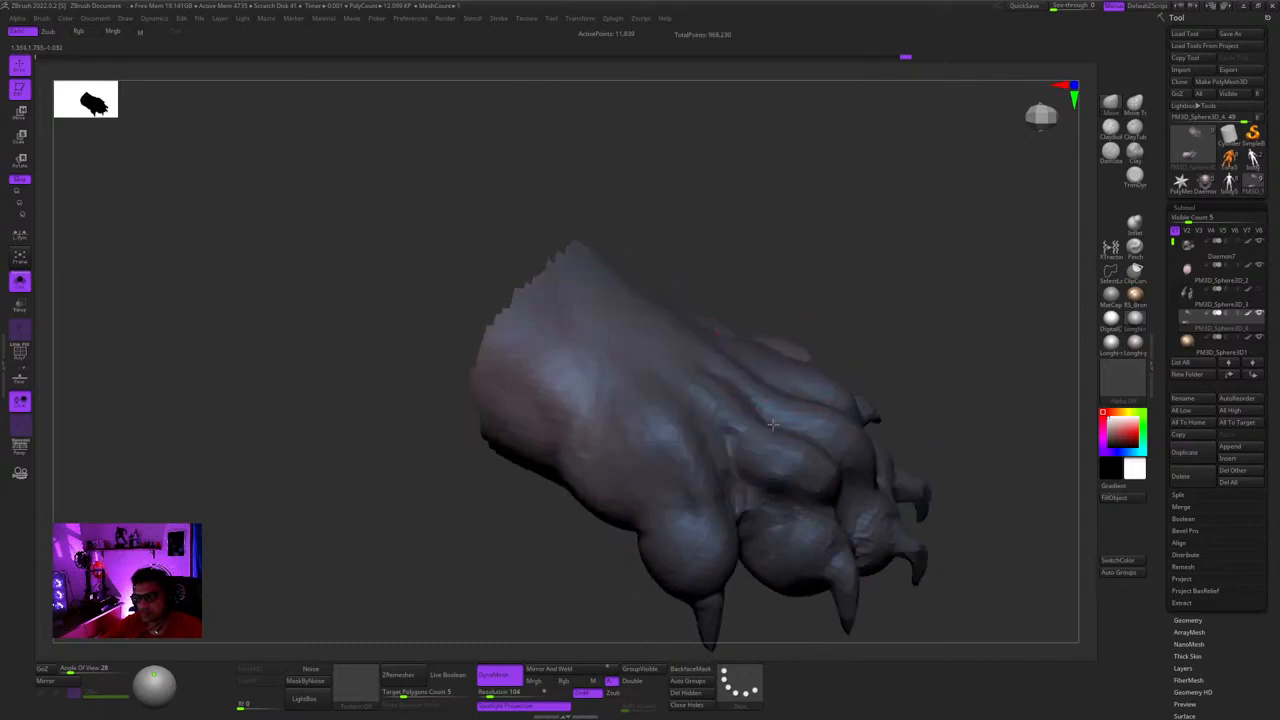
{"action": "right_click_drag", "start_coordinate": [772, 425], "coordinate": [761, 436]}
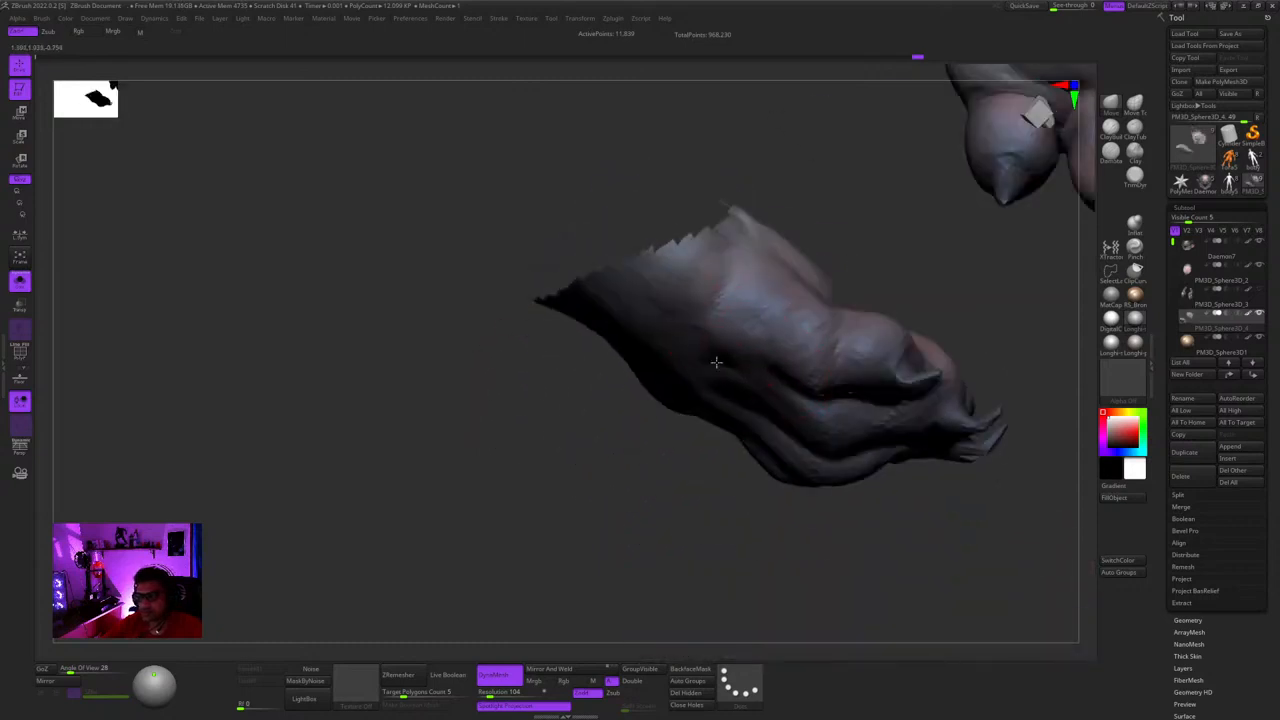
{"action": "right_click_drag", "start_coordinate": [716, 362], "coordinate": [713, 312]}
{"action": "mouse_move", "coordinate": [706, 399]}
{"action": "right_mouse_down"}
{"action": "mouse_move", "coordinate": [740, 350]}
{"action": "mouse_move", "coordinate": [916, 274]}
{"action": "right_mouse_up"}
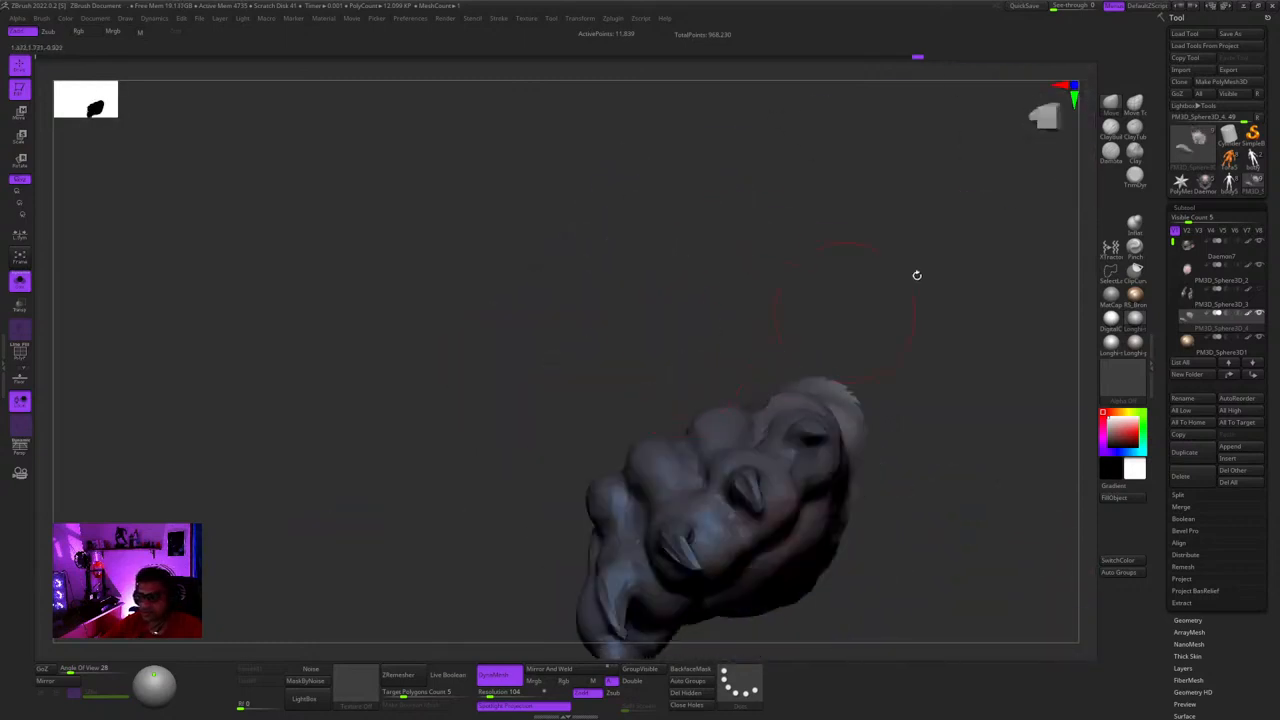
- Sculpt the tendons, knuckles and wrist forms on the back of the hand with the ClayBuildup brush at an adjusted size
{"action": "left_click", "coordinate": [1107, 133]}
{"action": "mouse_move", "coordinate": [960, 225]}
{"action": "right_mouse_down"}
{"action": "mouse_move", "coordinate": [755, 343]}
{"action": "mouse_move", "coordinate": [757, 366]}
{"action": "mouse_move", "coordinate": [746, 360]}
{"action": "mouse_move", "coordinate": [734, 392]}
{"action": "mouse_move", "coordinate": [737, 349]}
{"action": "right_mouse_up"}
{"action": "right_click", "coordinate": [757, 366]}
{"action": "right_click", "coordinate": [753, 380]}
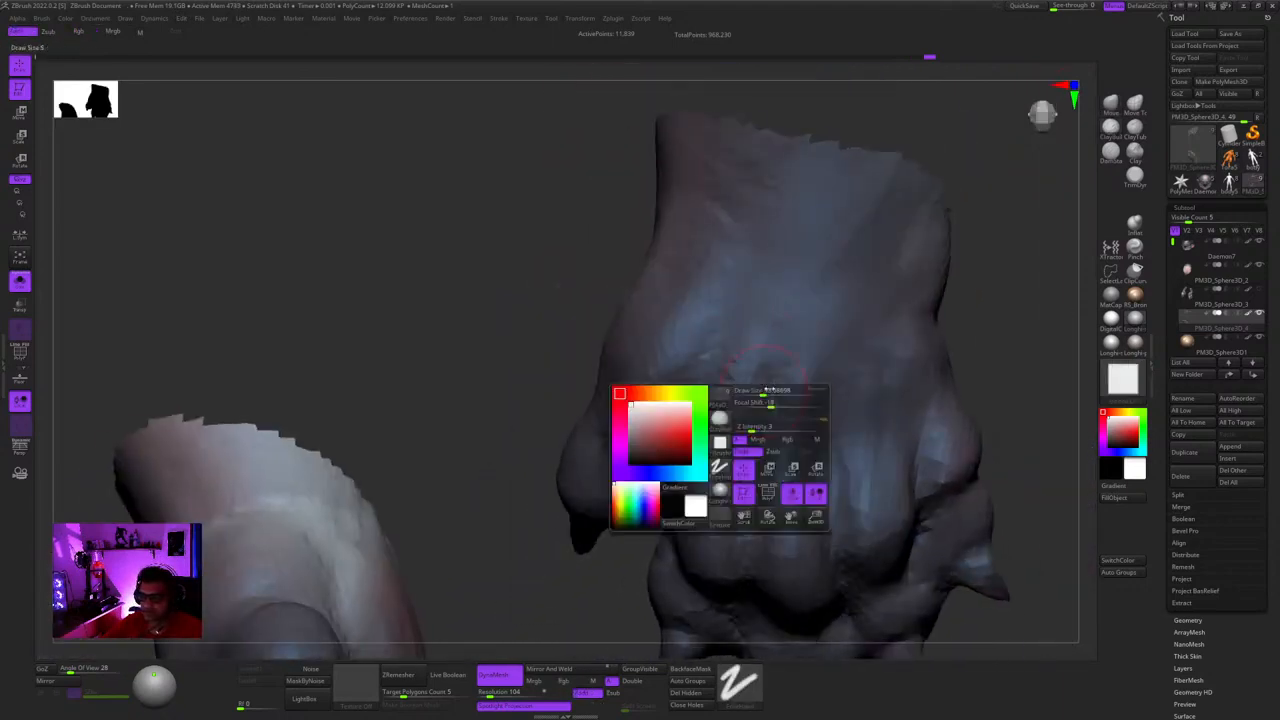
{"action": "right_click", "coordinate": [765, 397]}
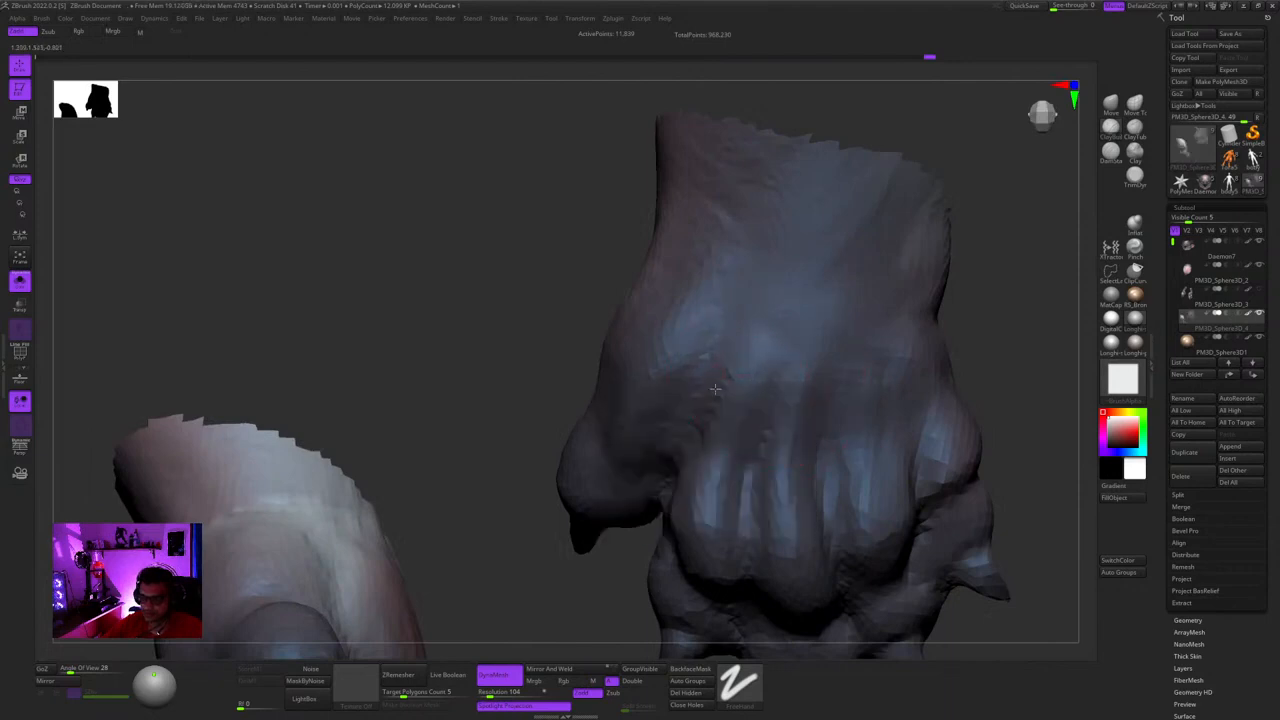
{"action": "right_click_drag", "start_coordinate": [764, 322], "coordinate": [770, 515]}
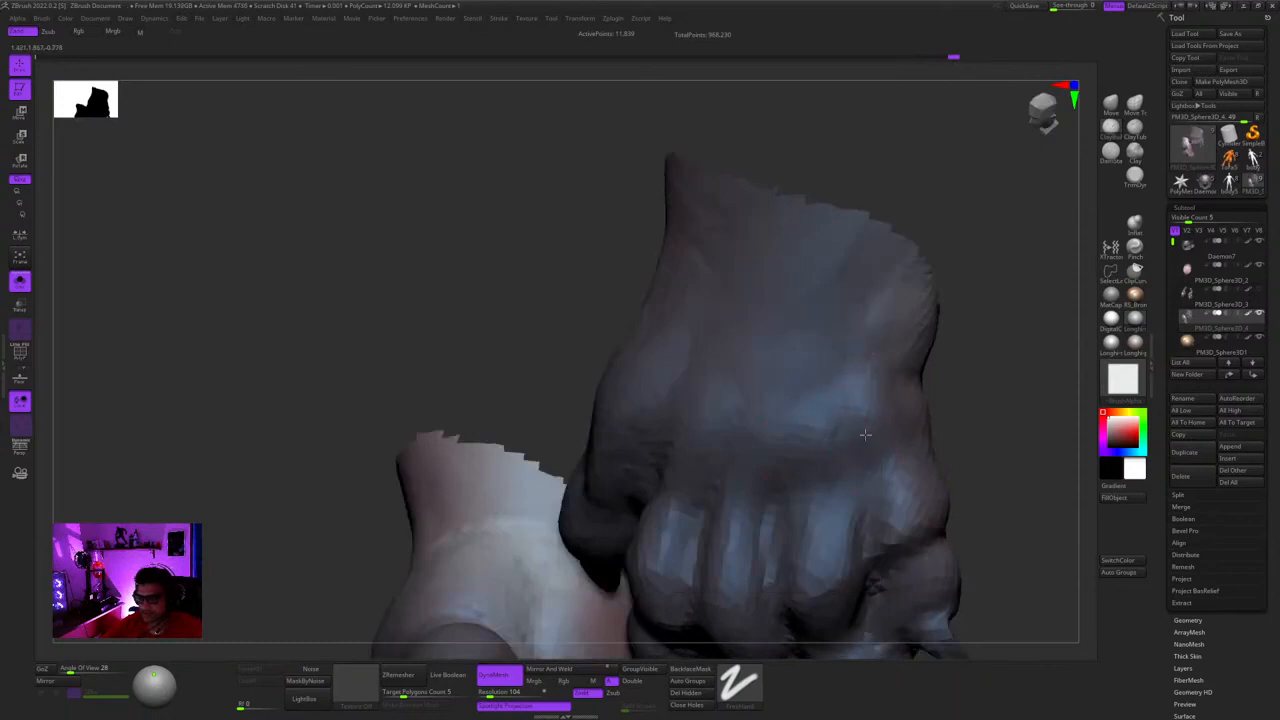
{"action": "right_click_drag", "start_coordinate": [865, 434], "coordinate": [853, 351]}
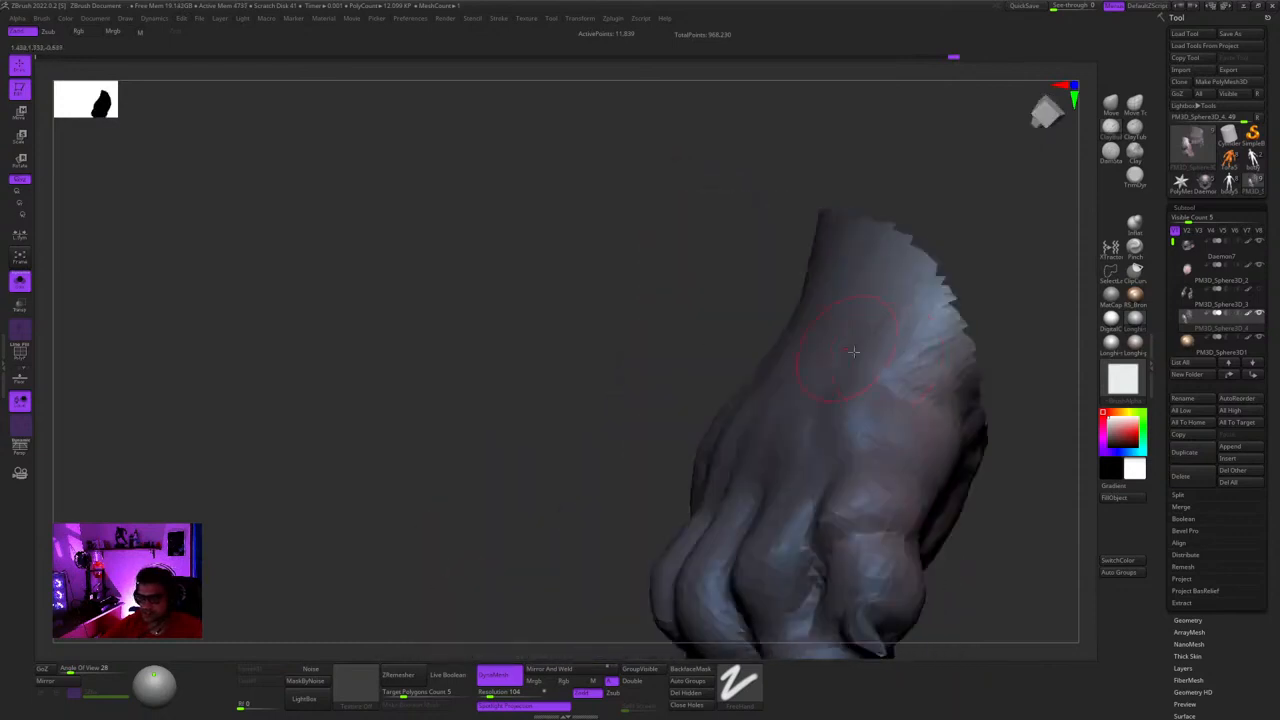
{"action": "right_click_drag", "start_coordinate": [887, 395], "coordinate": [804, 368]}
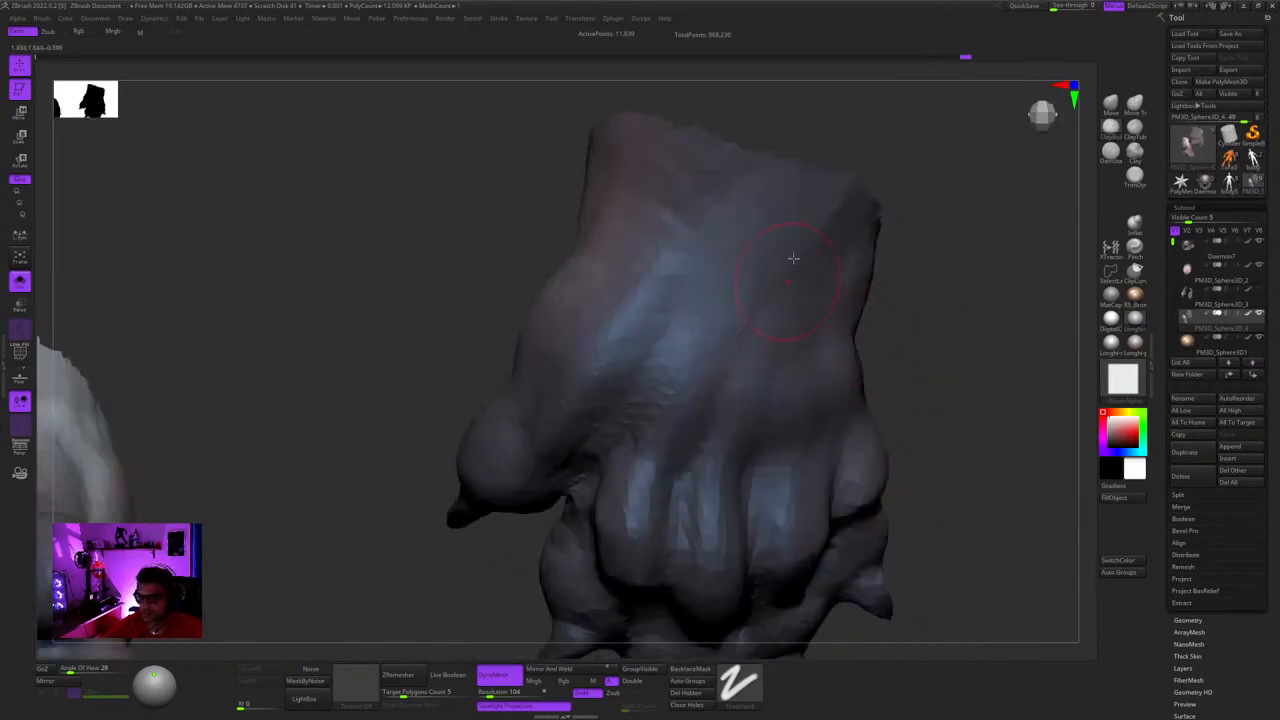
{"action": "right_click_drag", "start_coordinate": [793, 258], "coordinate": [771, 363]}
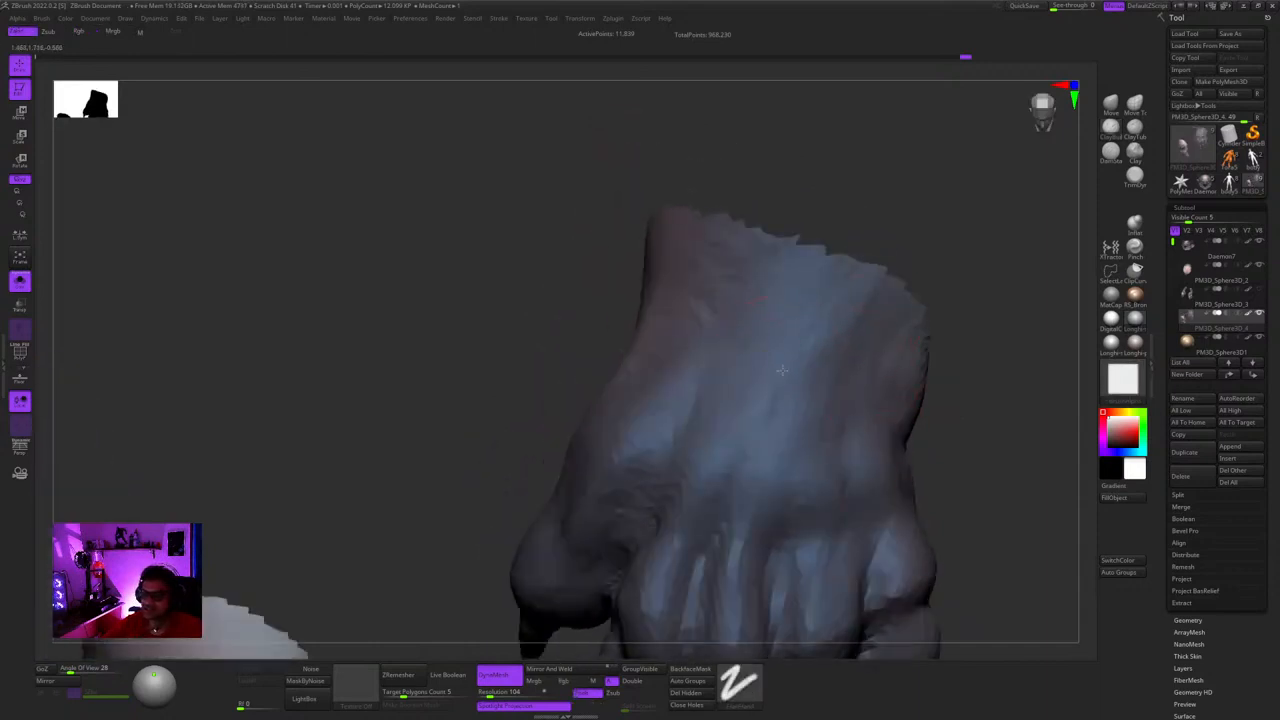
{"action": "right_click_drag", "start_coordinate": [698, 379], "coordinate": [655, 225], "text": "ctrl"}
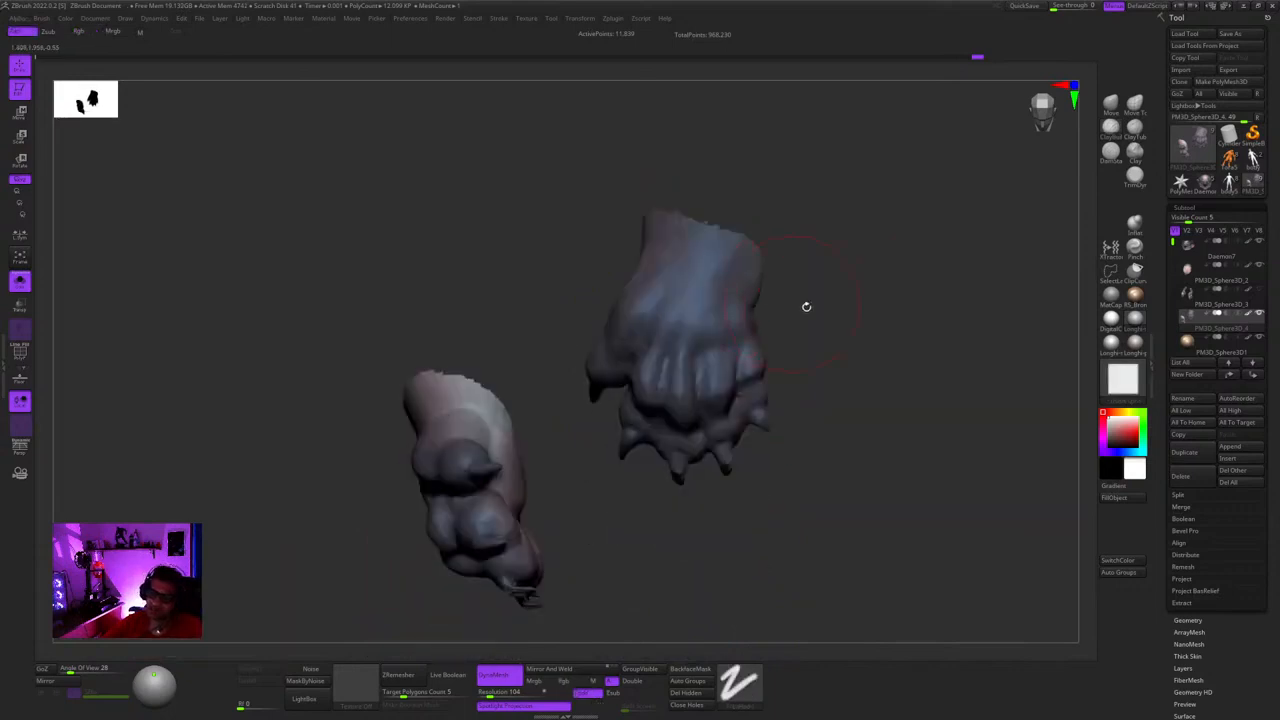
- Unhide the rest of the arms and legs subtool and end its isolation to bring back the whole creature
{"action": "right_click_drag", "start_coordinate": [806, 306], "coordinate": [784, 360]}
{"action": "left_click", "coordinate": [820, 323], "text": "ctrl+shift"}
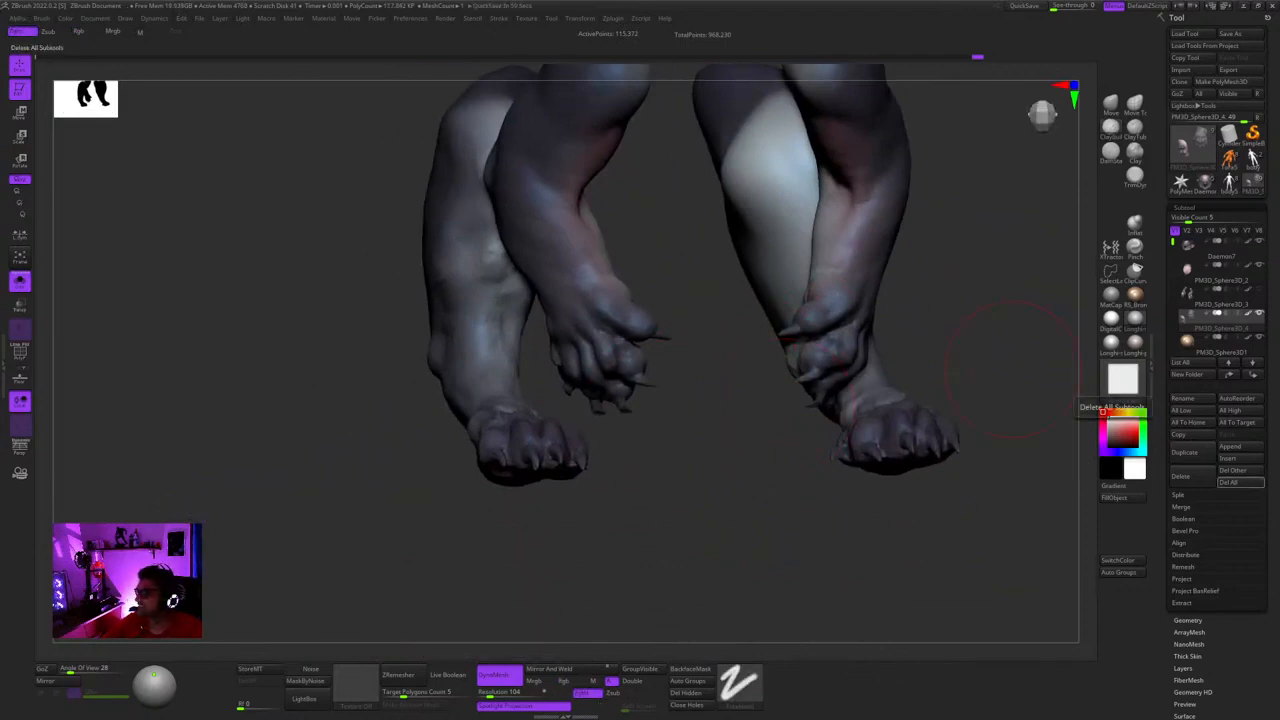
{"action": "right_click_drag", "start_coordinate": [863, 551], "coordinate": [945, 281]}
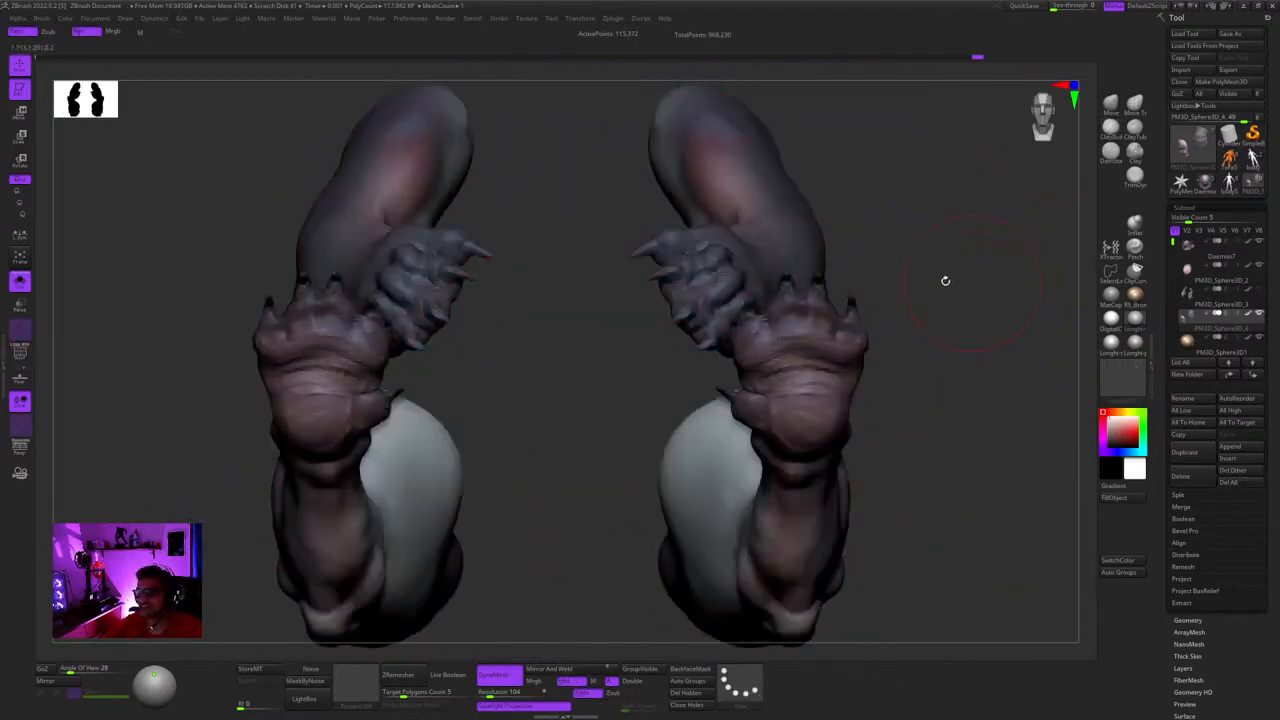
{"action": "key", "text": "f"}
{"action": "left_click", "coordinate": [22, 285]}
{"action": "mouse_move", "coordinate": [835, 205]}
{"action": "right_mouse_down"}
{"action": "mouse_move", "coordinate": [831, 252]}
{"action": "mouse_move", "coordinate": [775, 280]}
{"action": "right_mouse_up"}
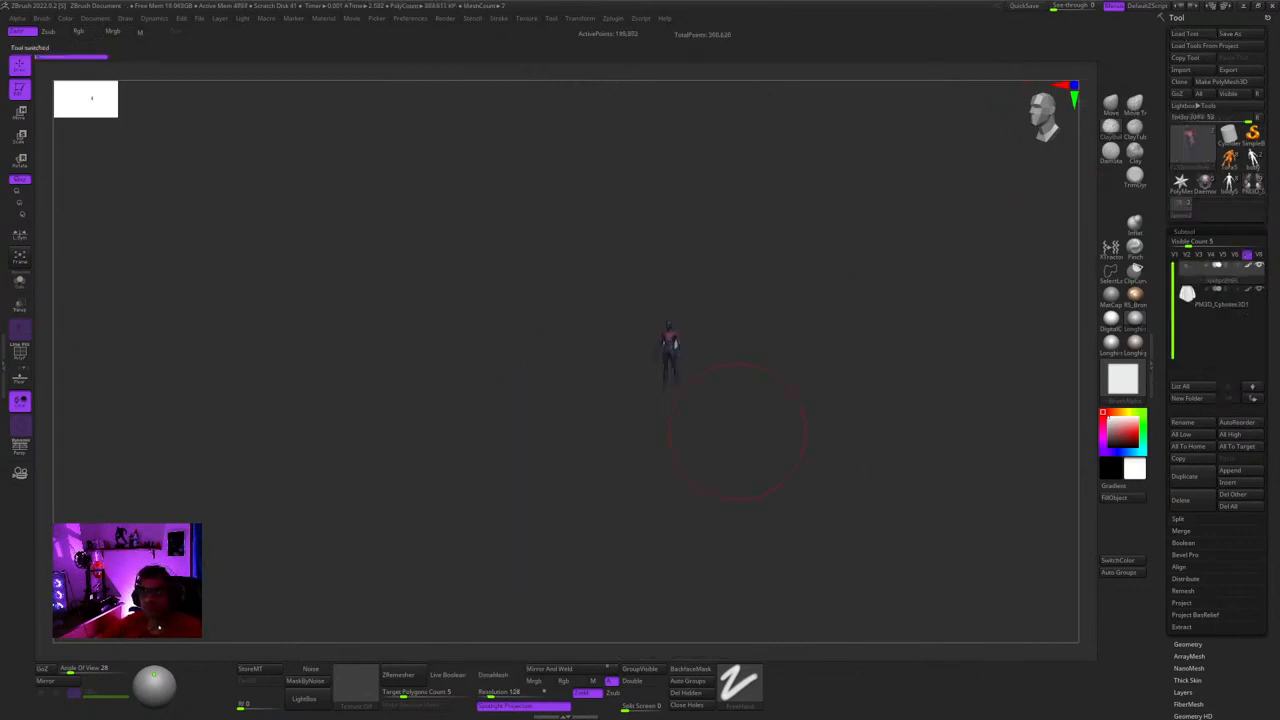
- Frame the Spider-Man 2099 figure and examine it from the front and side
{"action": "key", "text": "f"}
{"action": "right_click_drag", "start_coordinate": [497, 397], "coordinate": [717, 340]}
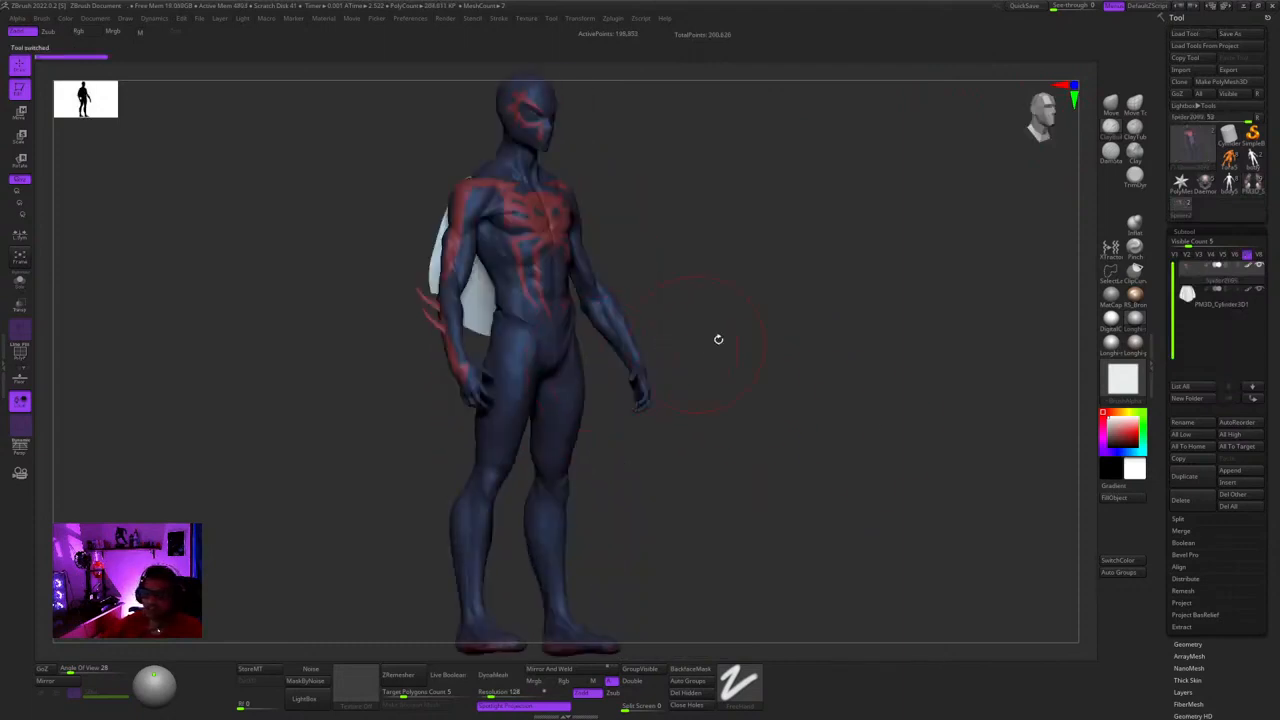
{"action": "right_click", "coordinate": [717, 340]}
{"action": "right_click_drag", "start_coordinate": [788, 294], "coordinate": [810, 264], "text": "shift"}
{"action": "right_click_drag", "start_coordinate": [810, 264], "coordinate": [880, 303], "text": "alt"}
{"action": "mouse_move", "coordinate": [904, 300]}
{"action": "left_mouse_down"}
{"action": "mouse_move", "coordinate": [840, 320]}
{"action": "mouse_move", "coordinate": [780, 277]}
{"action": "mouse_move", "coordinate": [848, 352]}
{"action": "mouse_move", "coordinate": [871, 323]}
{"action": "mouse_move", "coordinate": [900, 323]}
{"action": "left_mouse_up"}
- Frame the Batman Beyond figure and examine its suit and belt from the front and side
{"action": "key", "text": "f"}
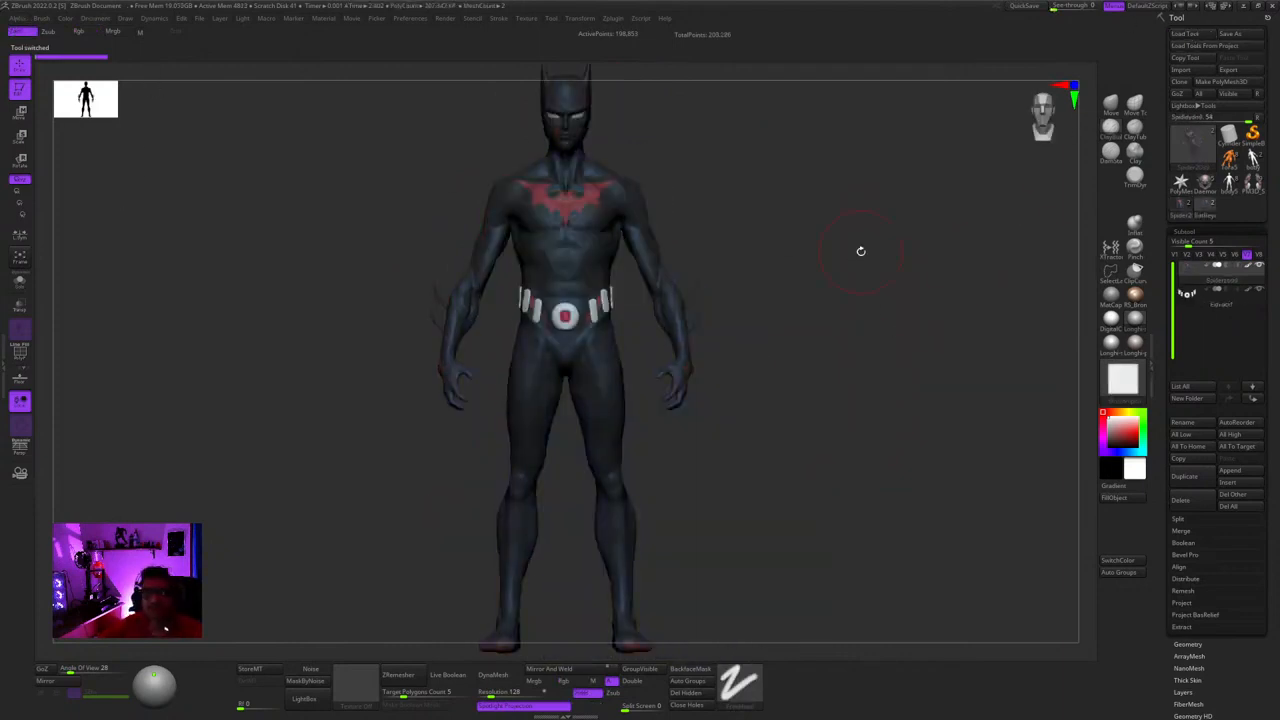
{"action": "left_click_drag", "start_coordinate": [761, 240], "coordinate": [824, 286]}
{"action": "mouse_move", "coordinate": [824, 286]}
{"action": "right_mouse_down", "text": "ctrl"}
{"action": "mouse_move", "coordinate": [686, 394]}
{"action": "mouse_move", "coordinate": [789, 329]}
{"action": "mouse_move", "coordinate": [817, 269]}
{"action": "right_mouse_up", "text": "ctrl"}
{"action": "left_click_drag", "start_coordinate": [825, 224], "coordinate": [668, 290]}
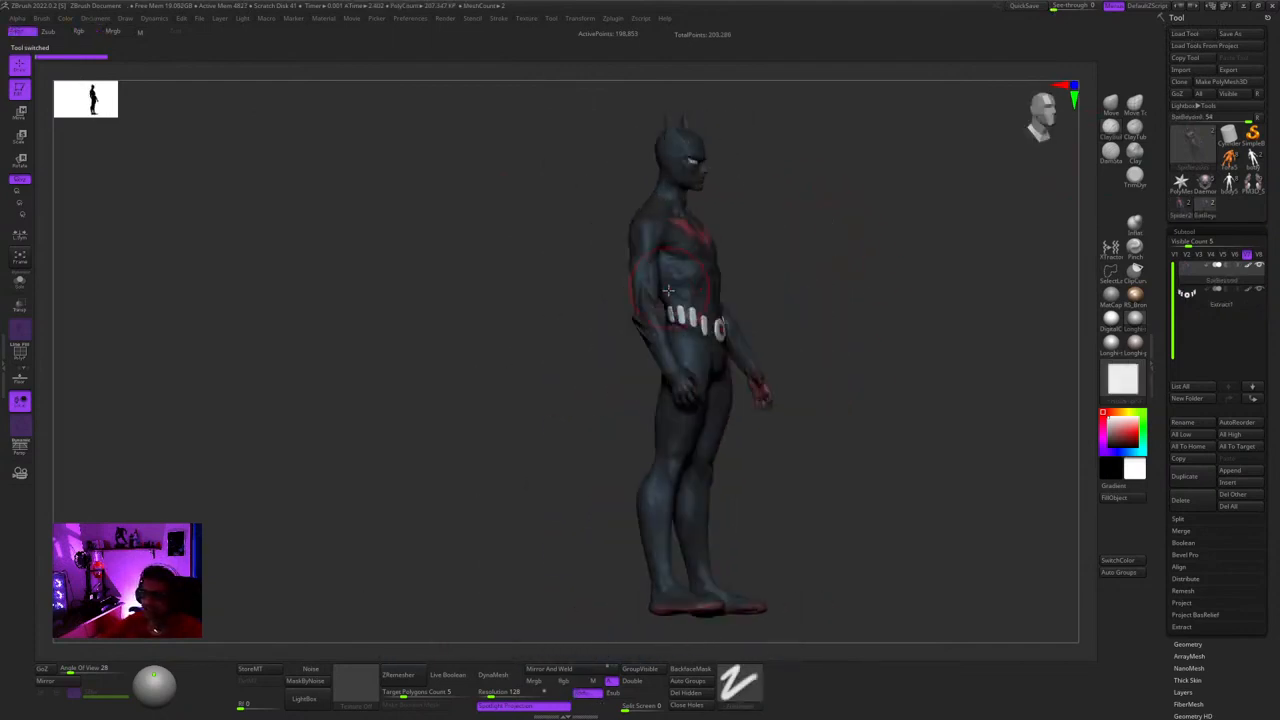
{"action": "left_click_drag", "start_coordinate": [829, 275], "coordinate": [844, 236]}
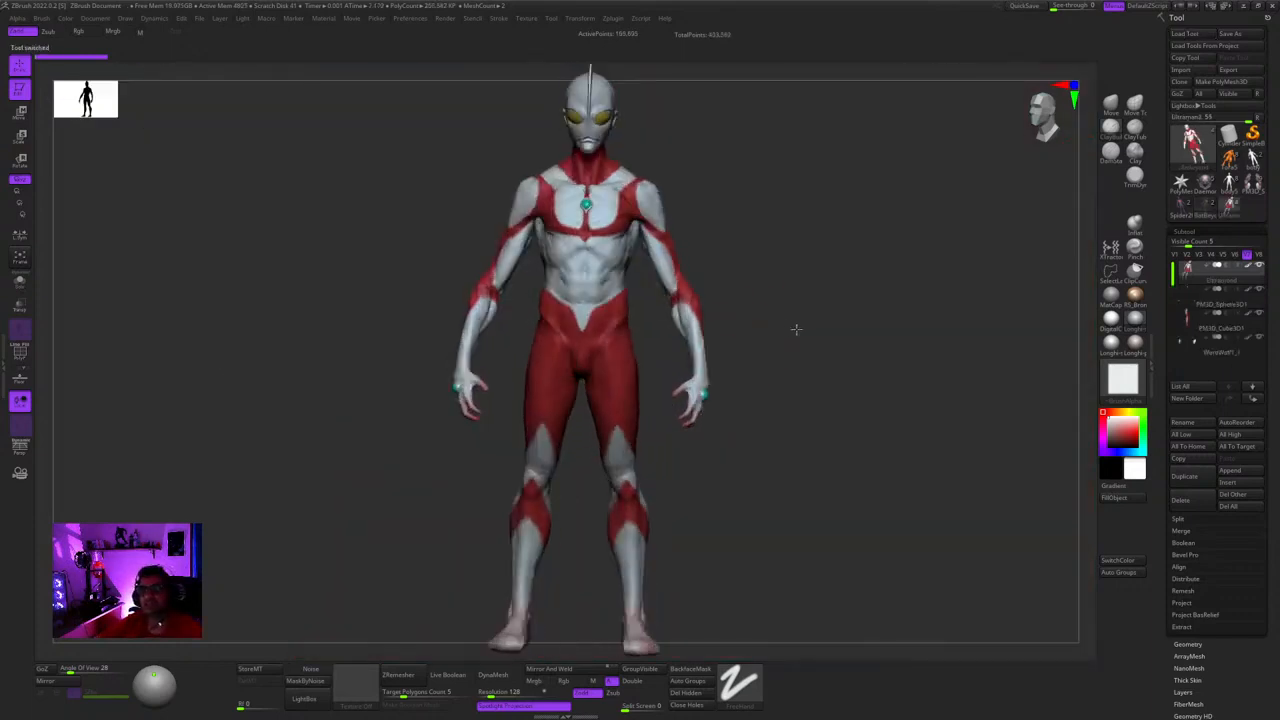
- Examine the Ultraman figure's head and torso up close, and frame the full body from the front
{"action": "left_click_drag", "start_coordinate": [796, 329], "coordinate": [972, 368]}
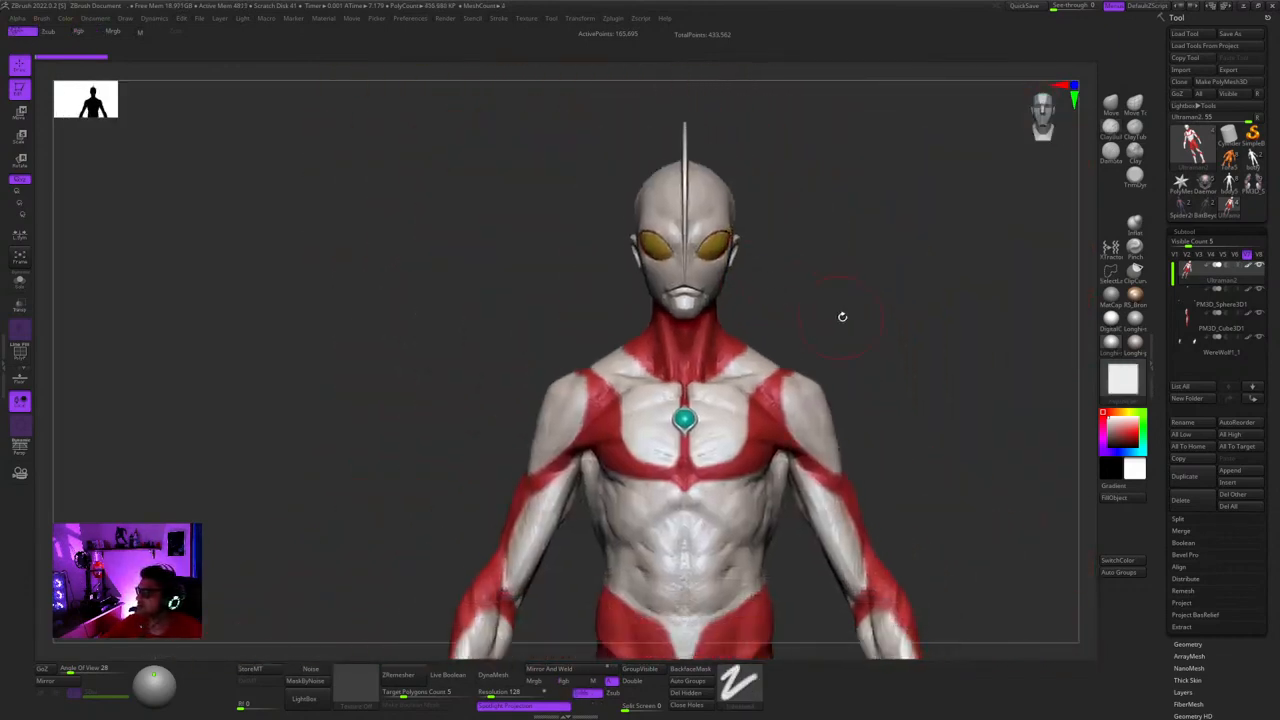
{"action": "left_click_drag", "start_coordinate": [842, 316], "coordinate": [850, 269]}
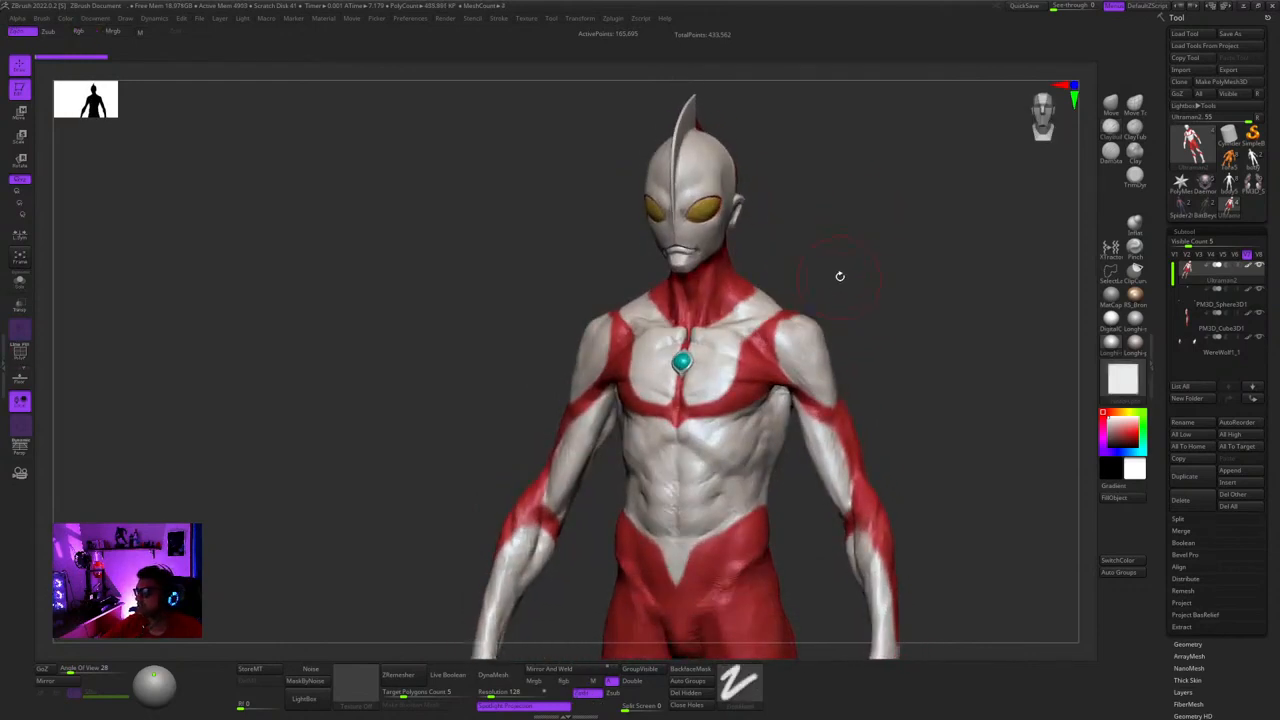
{"action": "key", "text": "f"}
{"action": "left_click_drag", "start_coordinate": [834, 284], "coordinate": [915, 262], "text": "shift"}
{"action": "key", "text": "shift+f"}
{"action": "key", "text": "shift+f"}
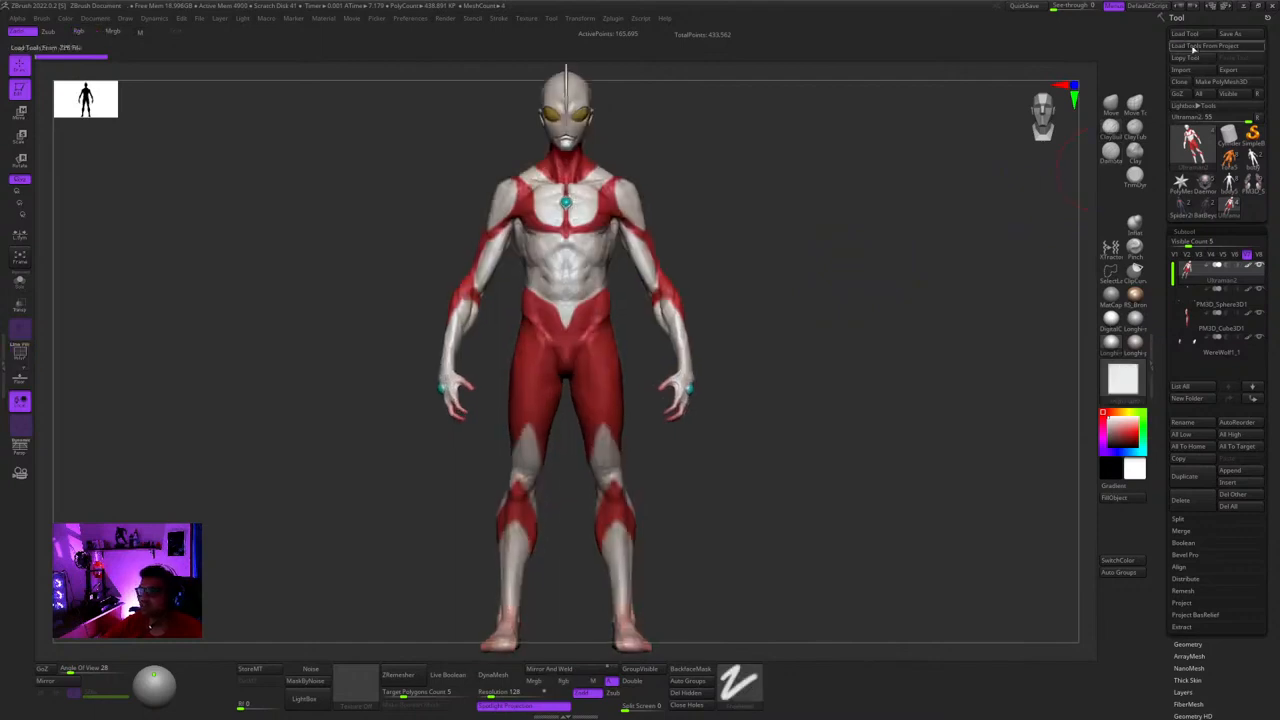
- Load the Spider1 tool and examine the black and red suit, checking its shoe and body subtools
{"action": "left_click", "coordinate": [1191, 38]}
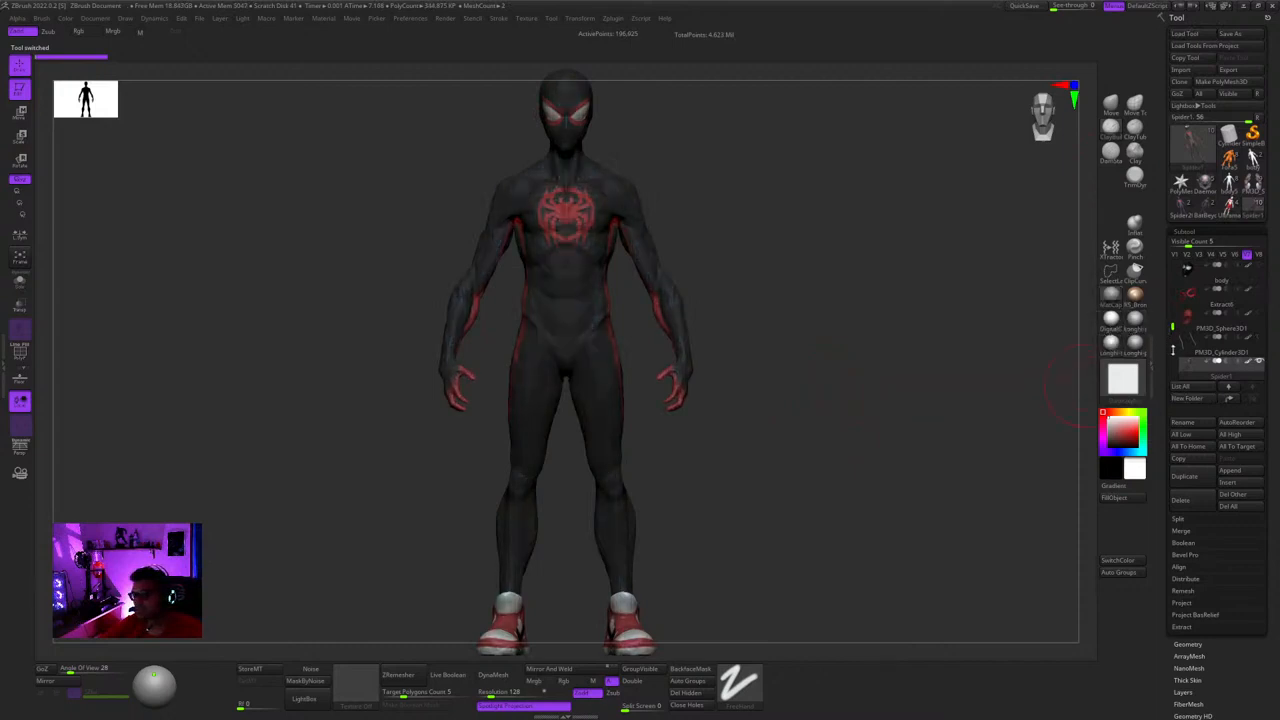
{"action": "scroll", "coordinate": [1173, 350], "scroll_direction": "down", "scroll_amount": 3}
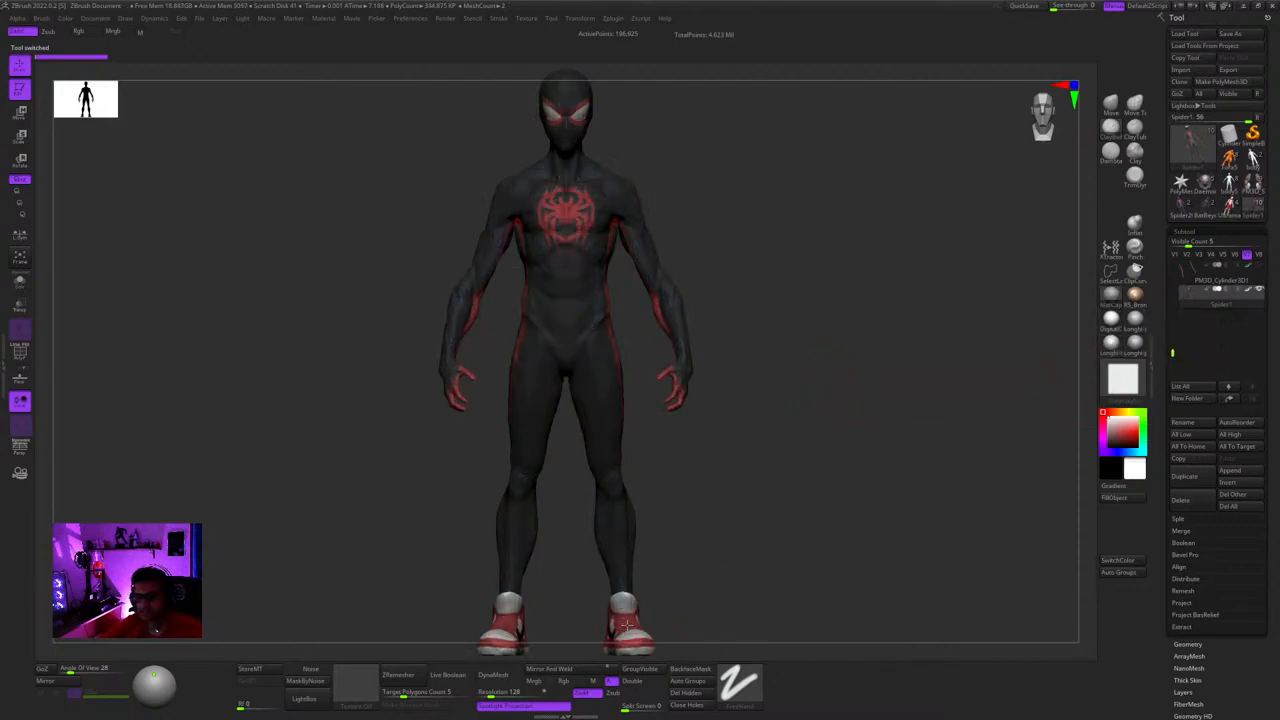
{"action": "left_click", "coordinate": [627, 624], "text": "alt"}
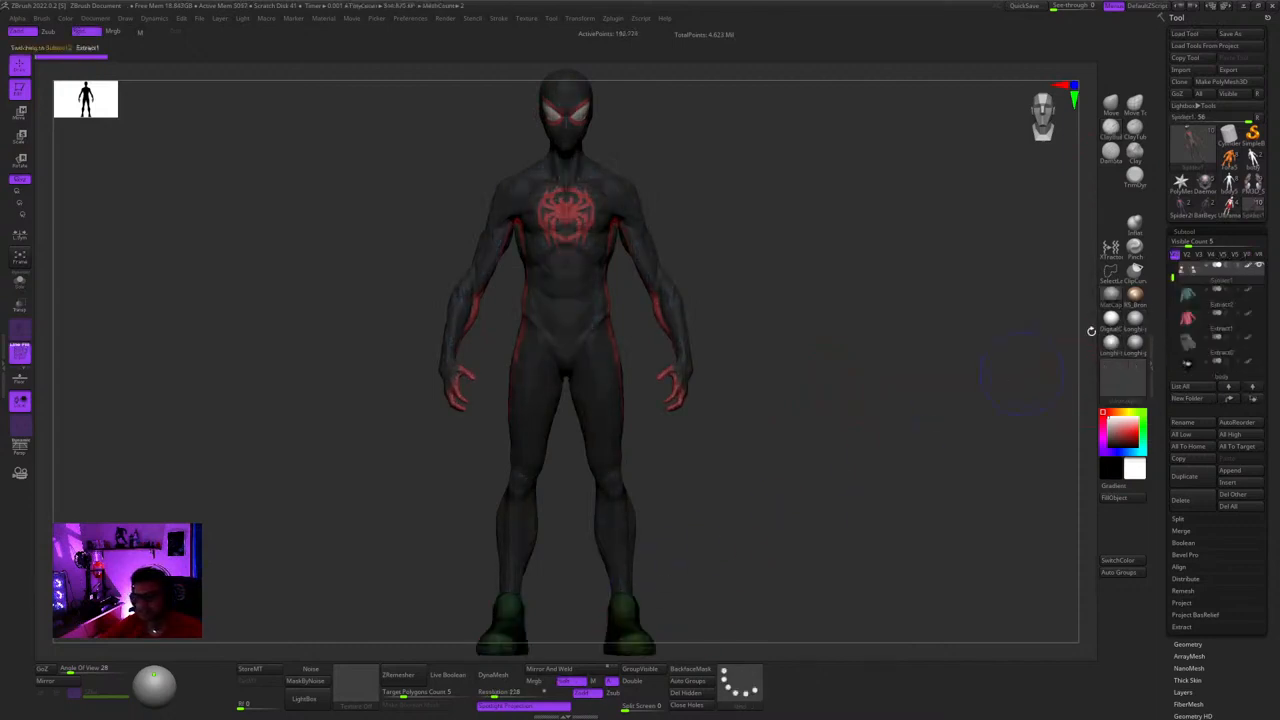
{"action": "left_click", "coordinate": [614, 332], "text": "alt"}
{"action": "left_click_drag", "start_coordinate": [774, 217], "coordinate": [800, 240]}
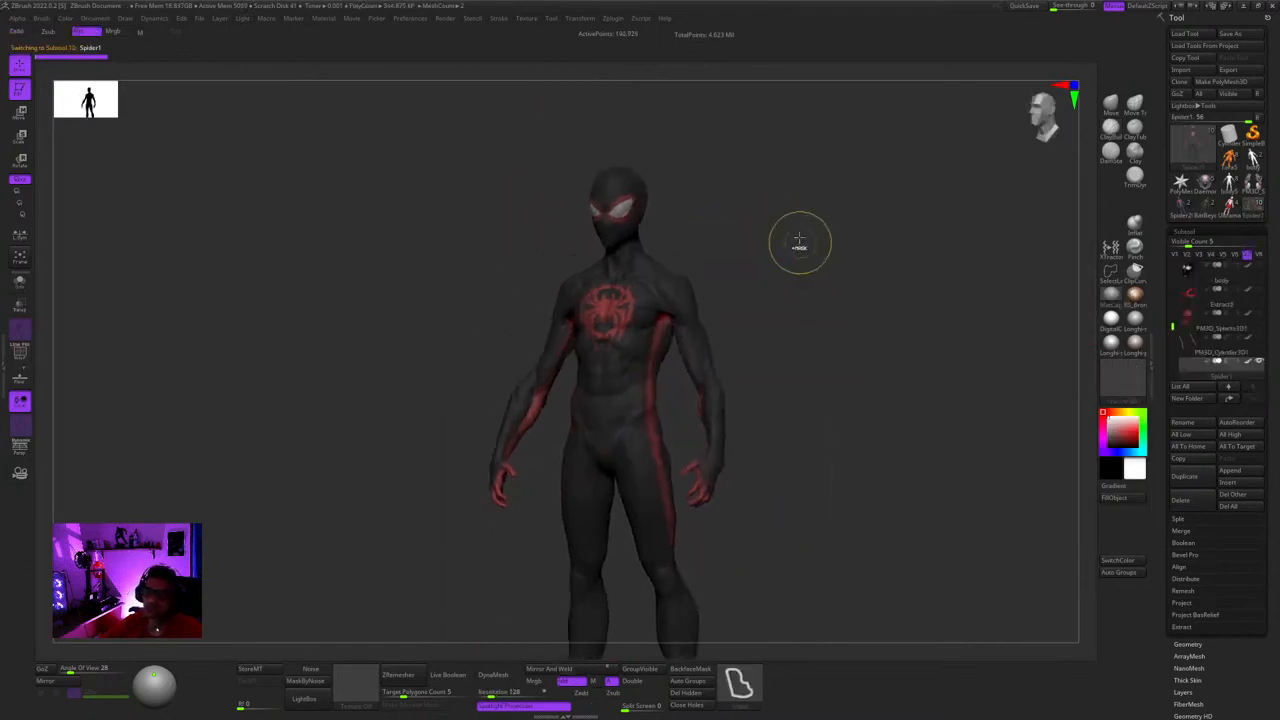
{"action": "right_click_drag", "start_coordinate": [800, 240], "coordinate": [748, 344], "text": "ctrl"}
{"action": "right_click_drag", "start_coordinate": [748, 344], "coordinate": [837, 331], "text": "ctrl"}
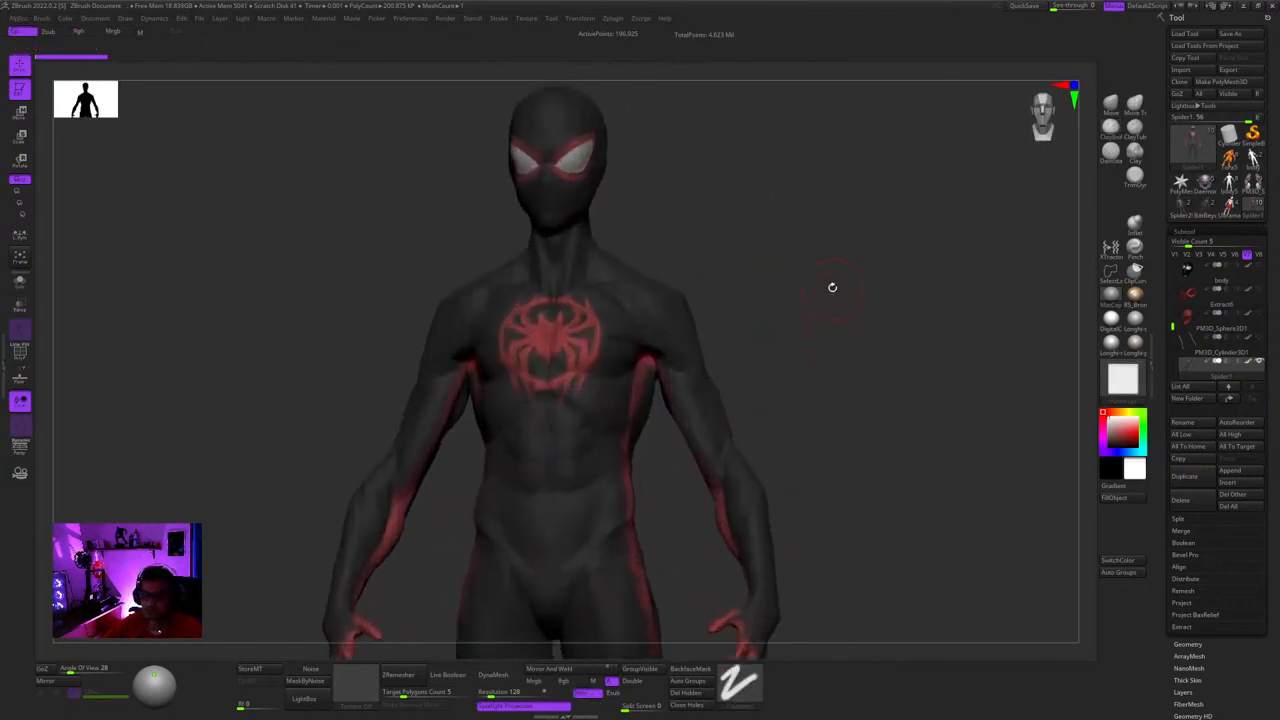
{"action": "right_click_drag", "start_coordinate": [832, 287], "coordinate": [855, 335]}
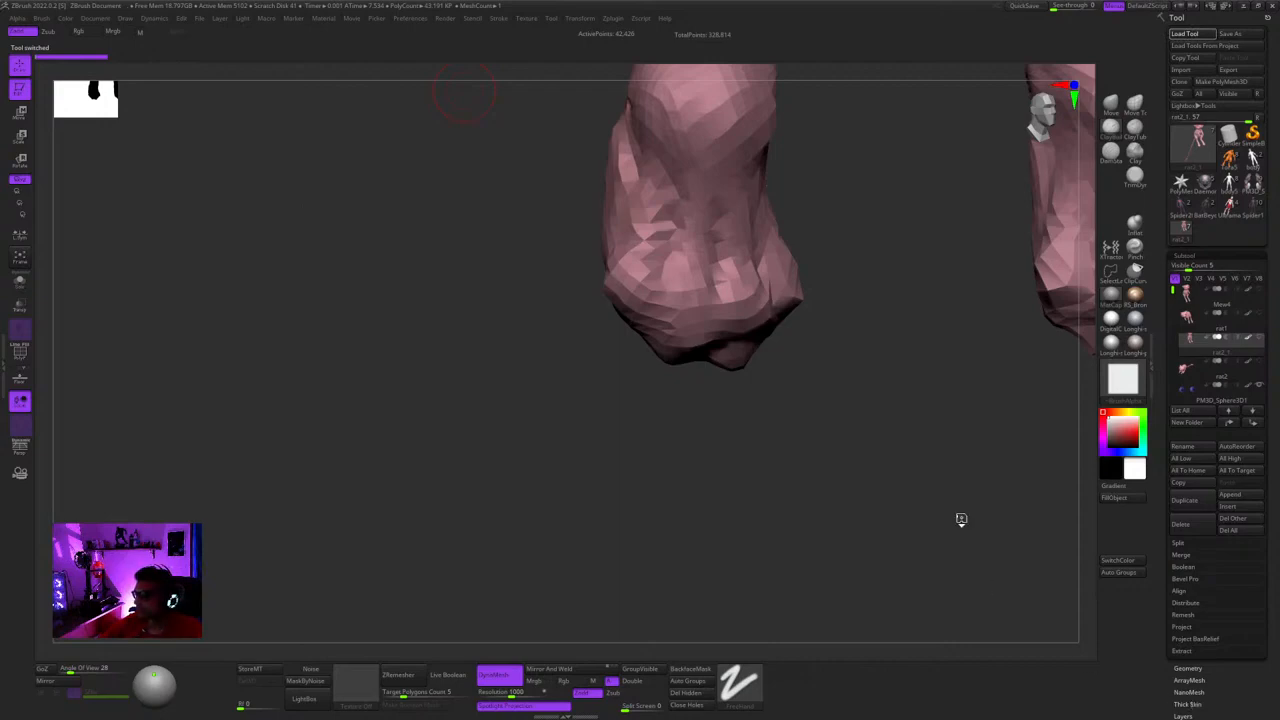
- Apply a brown material to the Golem model and examine its rocky shell, head and limbs from several angles
{"action": "key", "text": "f"}
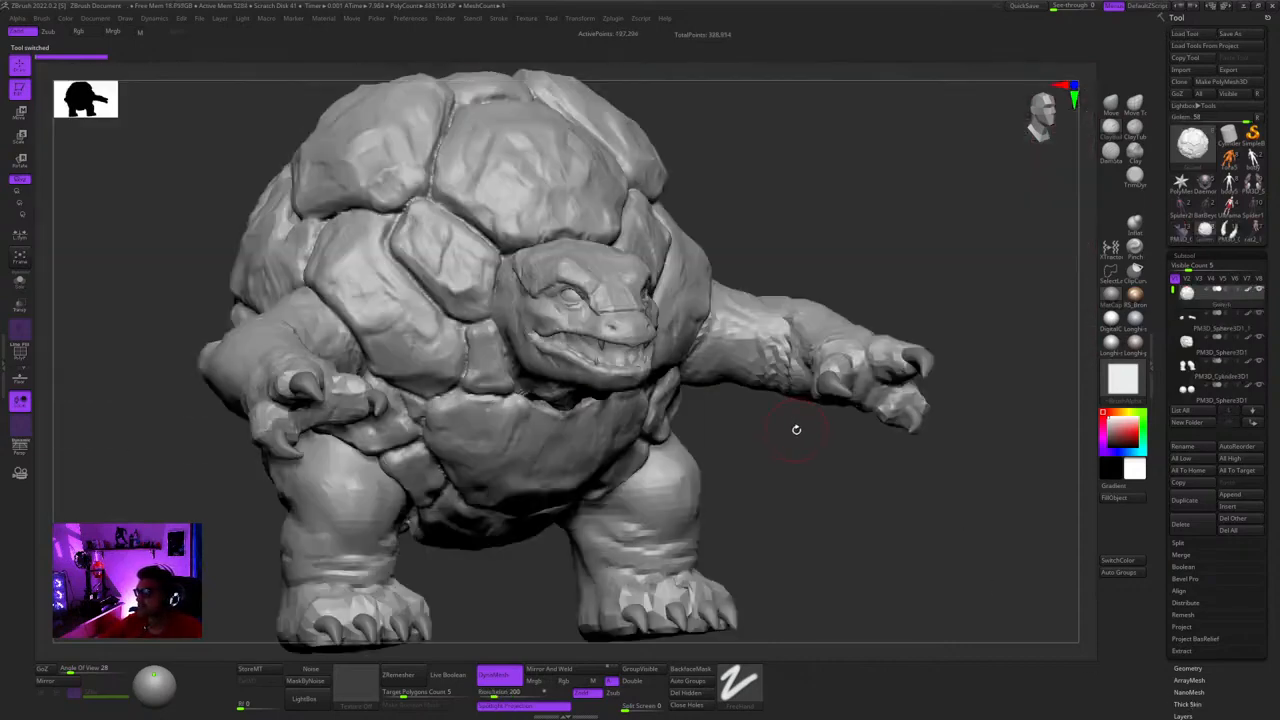
{"action": "left_click_drag", "start_coordinate": [989, 352], "coordinate": [1052, 421], "text": "shift"}
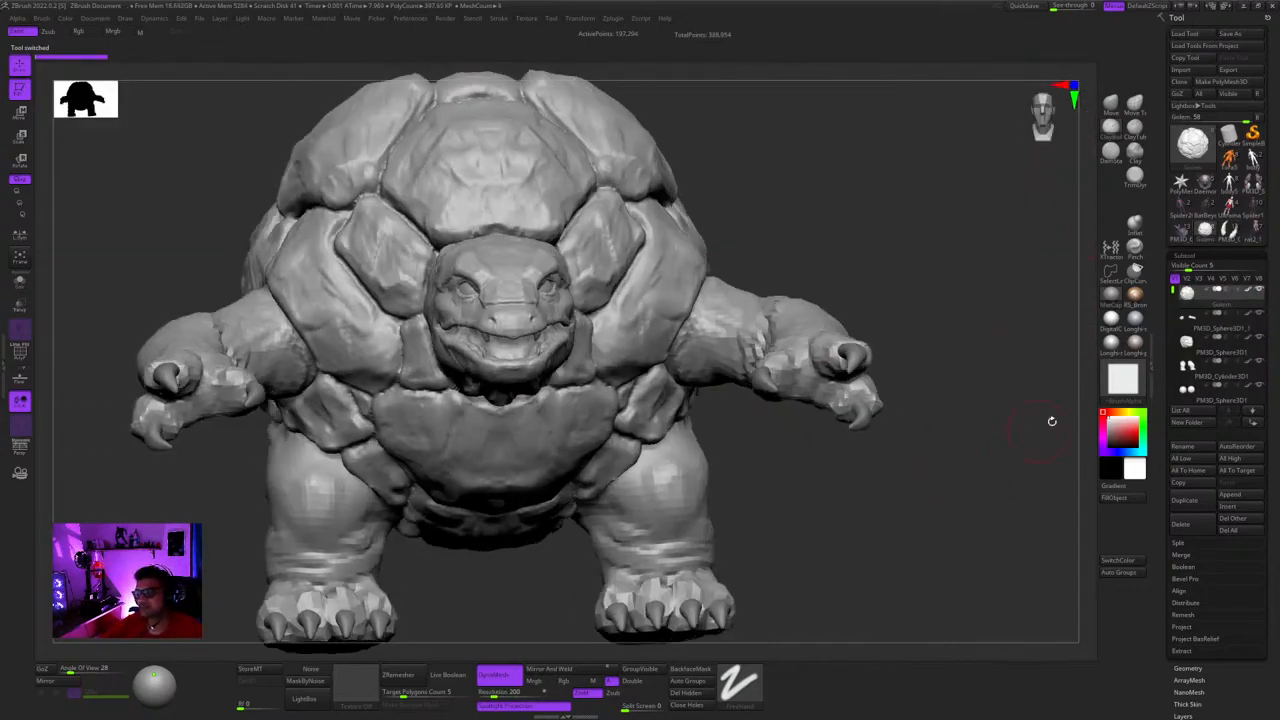
{"action": "left_click", "coordinate": [1134, 346]}
{"action": "right_click_drag", "start_coordinate": [874, 402], "coordinate": [640, 330], "text": "ctrl"}
{"action": "right_click_drag", "start_coordinate": [790, 410], "coordinate": [918, 420]}
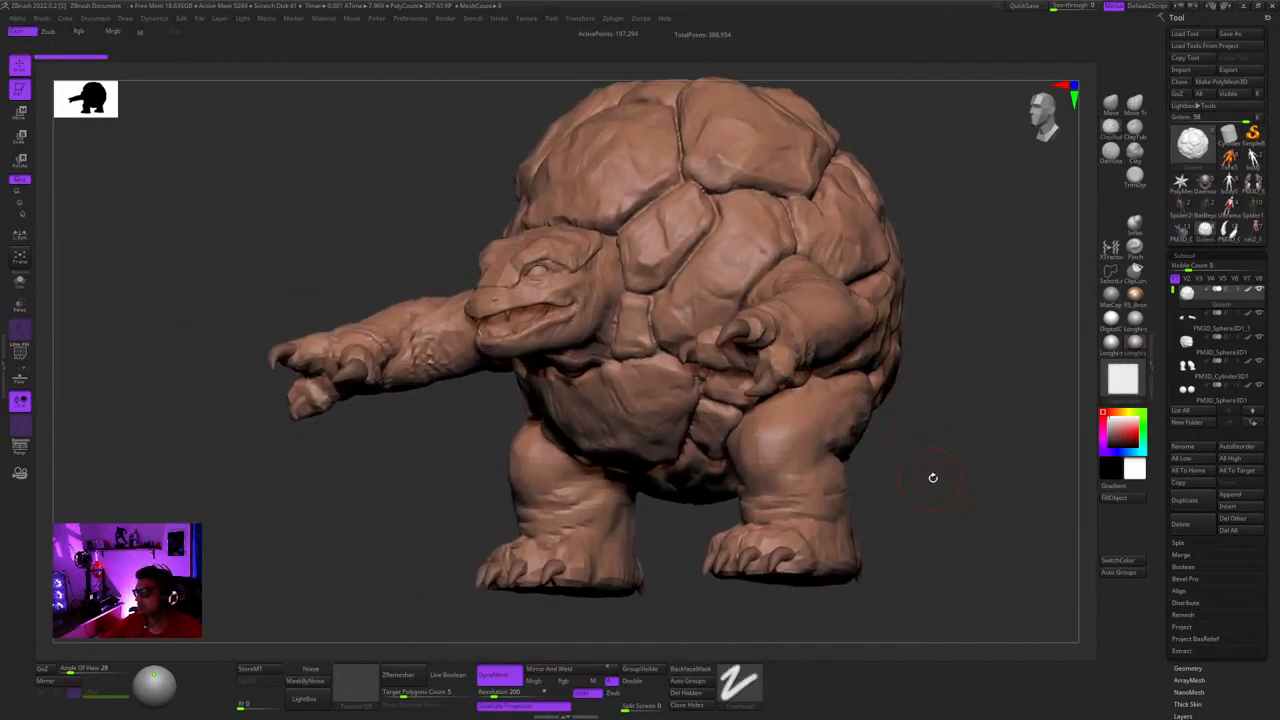
{"action": "right_click_drag", "start_coordinate": [932, 478], "coordinate": [803, 420]}
{"action": "key", "text": "shift+f"}
{"action": "key", "text": "shift+f"}
{"action": "key", "text": "shift+f"}
{"action": "key", "text": "shift+f"}
{"action": "mouse_move", "coordinate": [891, 457]}
{"action": "right_mouse_down", "text": "shift"}
{"action": "mouse_move", "coordinate": [920, 449]}
{"action": "mouse_move", "coordinate": [887, 541]}
{"action": "mouse_move", "coordinate": [920, 474]}
{"action": "mouse_move", "coordinate": [883, 491]}
{"action": "mouse_move", "coordinate": [966, 423]}
{"action": "mouse_move", "coordinate": [944, 396]}
{"action": "mouse_move", "coordinate": [946, 363]}
{"action": "mouse_move", "coordinate": [974, 386]}
{"action": "mouse_move", "coordinate": [937, 477]}
{"action": "mouse_move", "coordinate": [913, 452]}
{"action": "right_mouse_up", "text": "shift"}
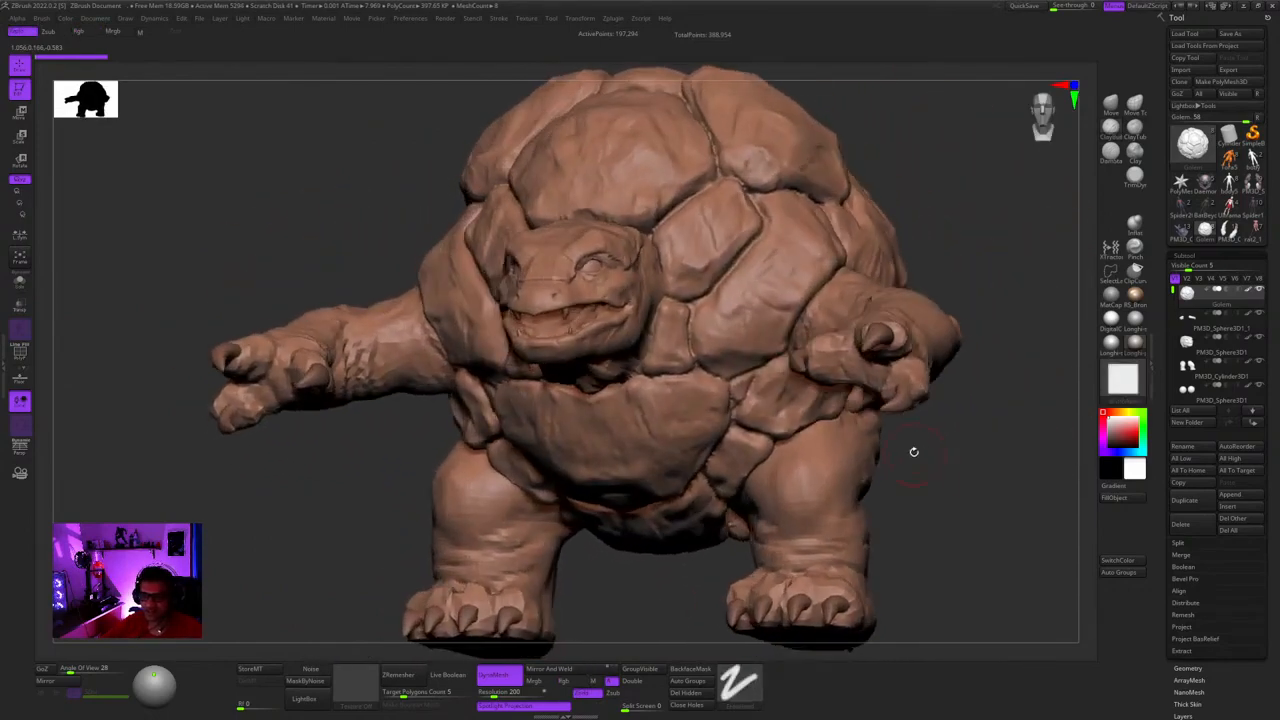
- Switch to the horned PM3D_Cylinder3D1 tool, view its full figure, and browse to the neighbouring creature tool
{"action": "left_click", "coordinate": [1230, 232]}
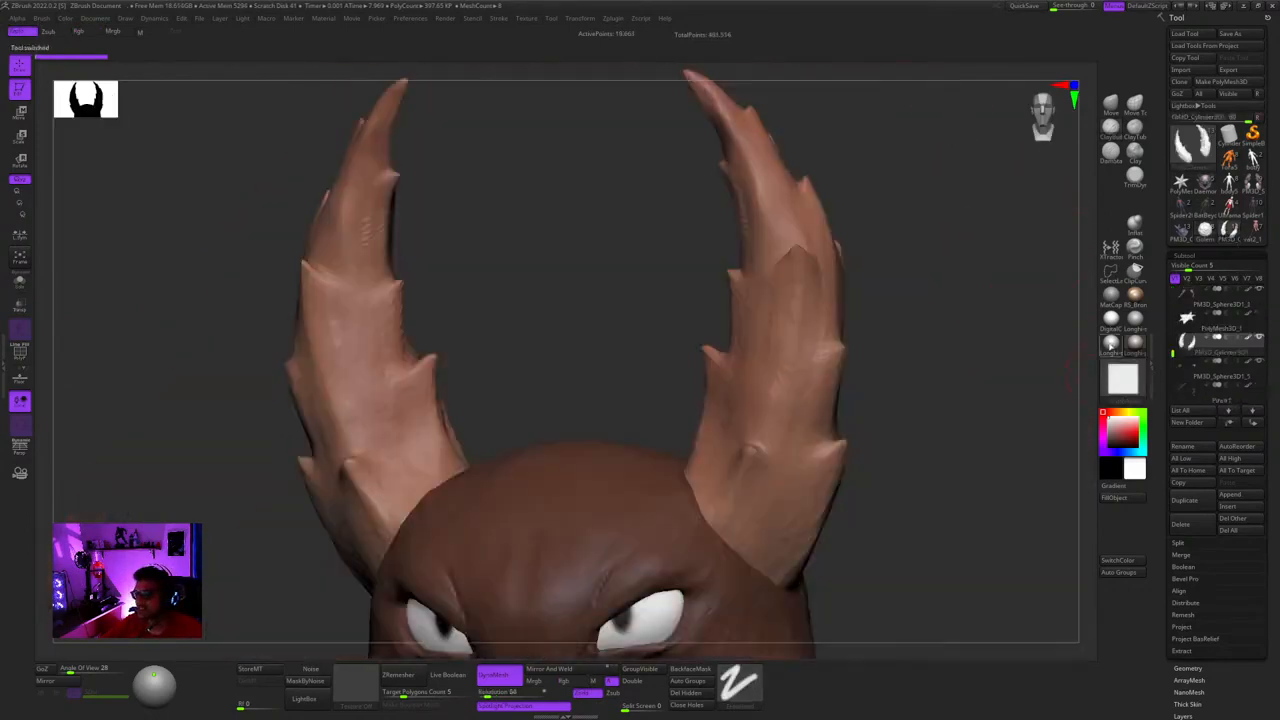
{"action": "right_click_drag", "start_coordinate": [974, 419], "coordinate": [961, 202], "text": "shift"}
{"action": "right_click_drag", "start_coordinate": [901, 316], "coordinate": [1090, 303]}
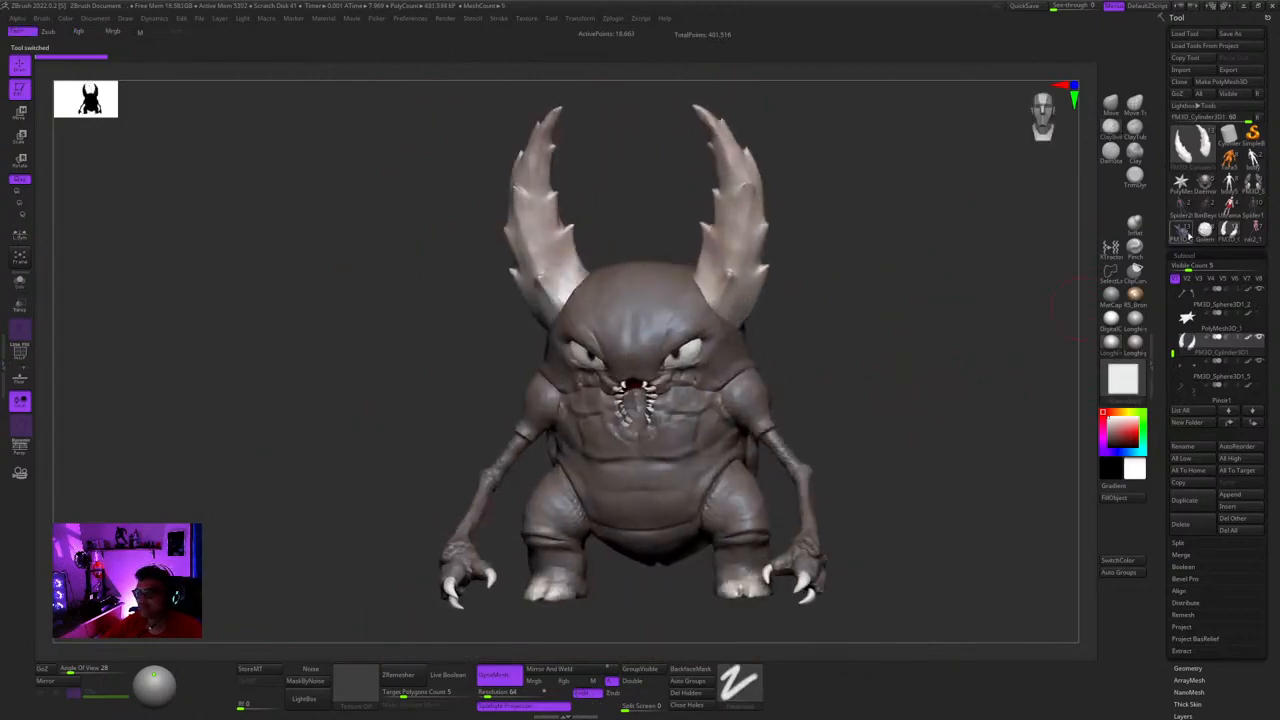
{"action": "left_click", "coordinate": [1183, 231]}
{"action": "key", "text": "f"}
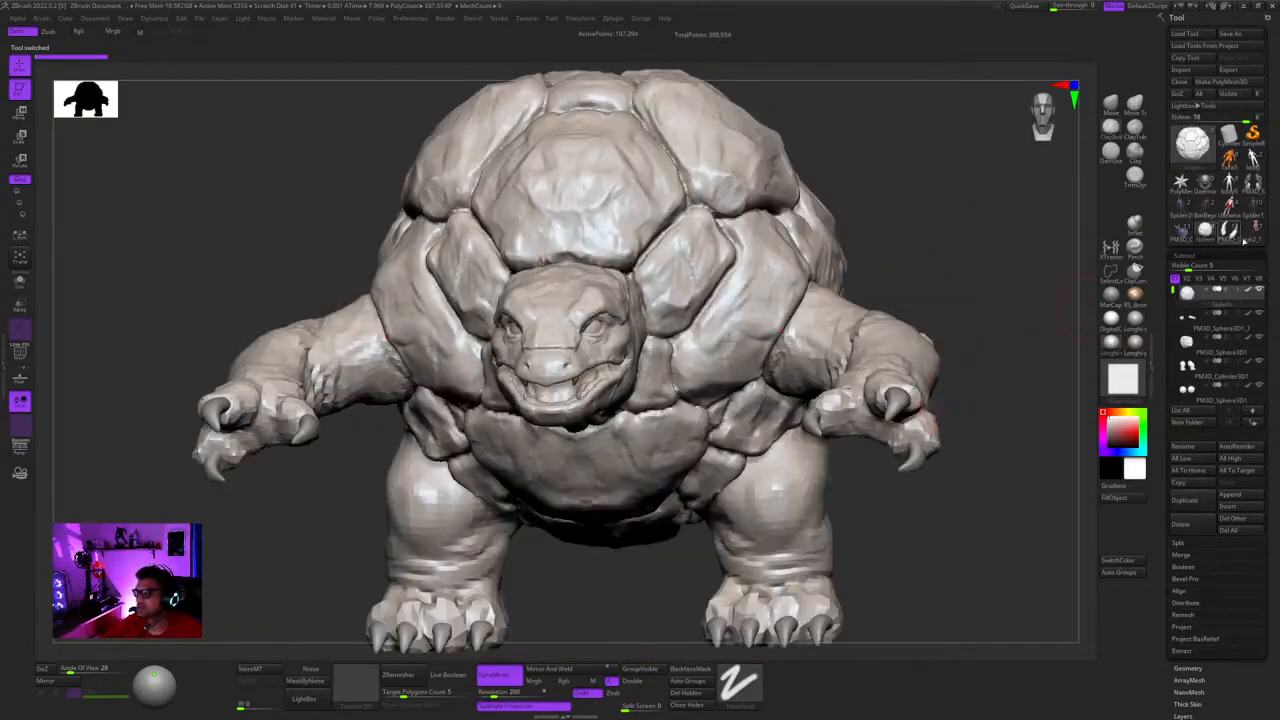
- Switch to the rat2_1 tool, change its preview material, and examine the creature's face, body and tail
{"action": "left_click", "coordinate": [1250, 233]}
{"action": "left_click", "coordinate": [1103, 354]}
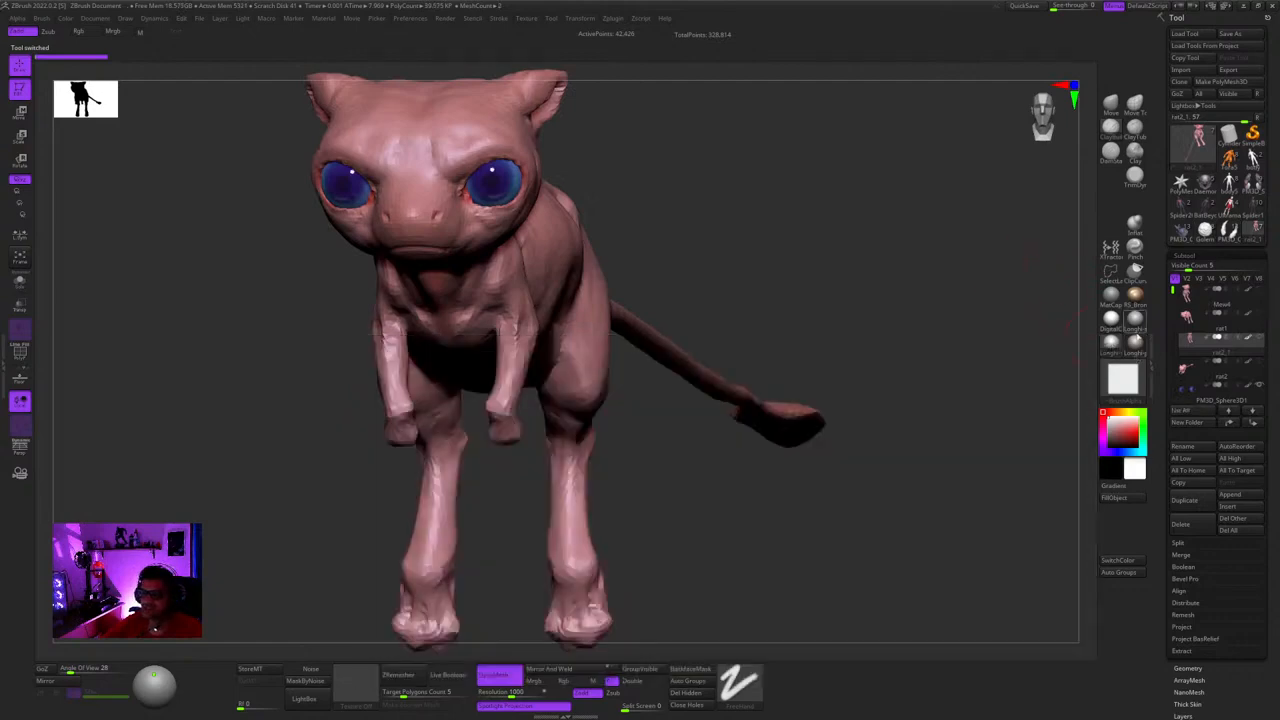
{"action": "right_click_drag", "start_coordinate": [1005, 343], "coordinate": [812, 372], "text": "ctrl"}
{"action": "right_click_drag", "start_coordinate": [812, 372], "coordinate": [909, 417], "text": "alt"}
{"action": "right_click_drag", "start_coordinate": [826, 486], "coordinate": [1000, 468]}
{"action": "right_click_drag", "start_coordinate": [620, 406], "coordinate": [817, 345], "text": "ctrl"}
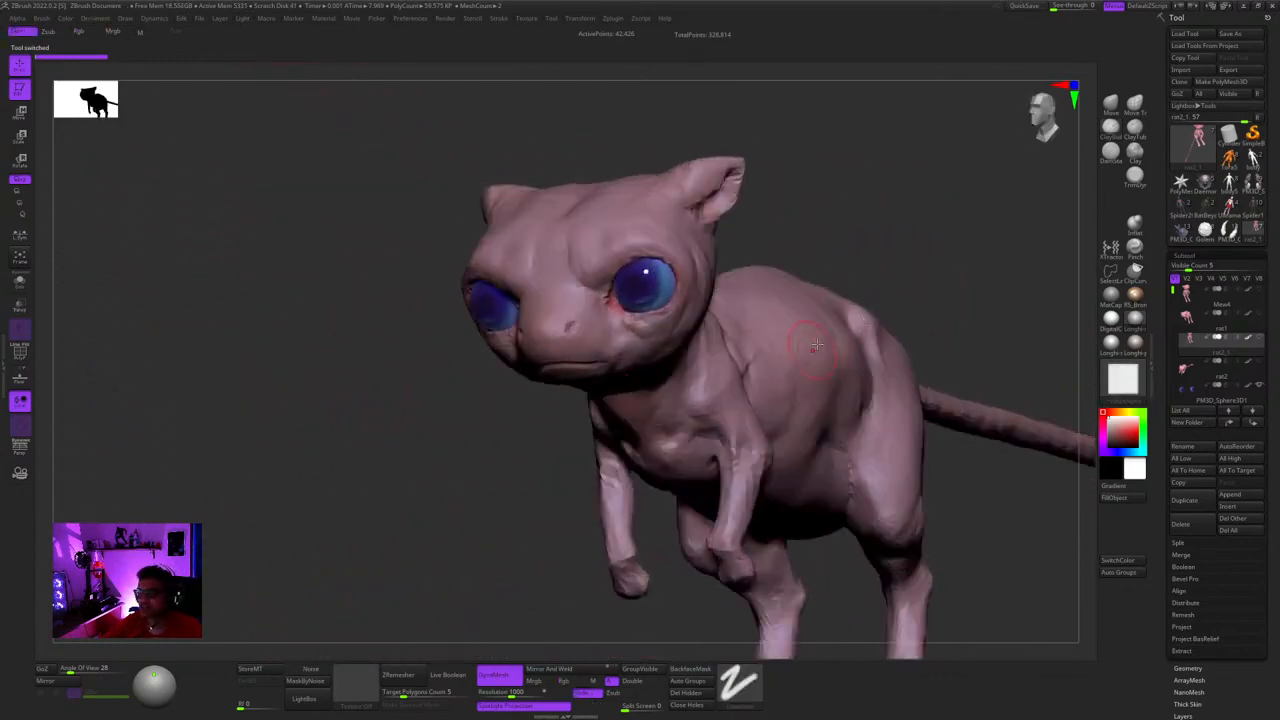
- Switch to the blue horned beetle tool PM3D_Cylinder3D1, change its preview material, and view the whole figure from the front
{"action": "left_click", "coordinate": [1179, 236]}
{"action": "key", "text": "f"}
{"action": "left_click", "coordinate": [1135, 320]}
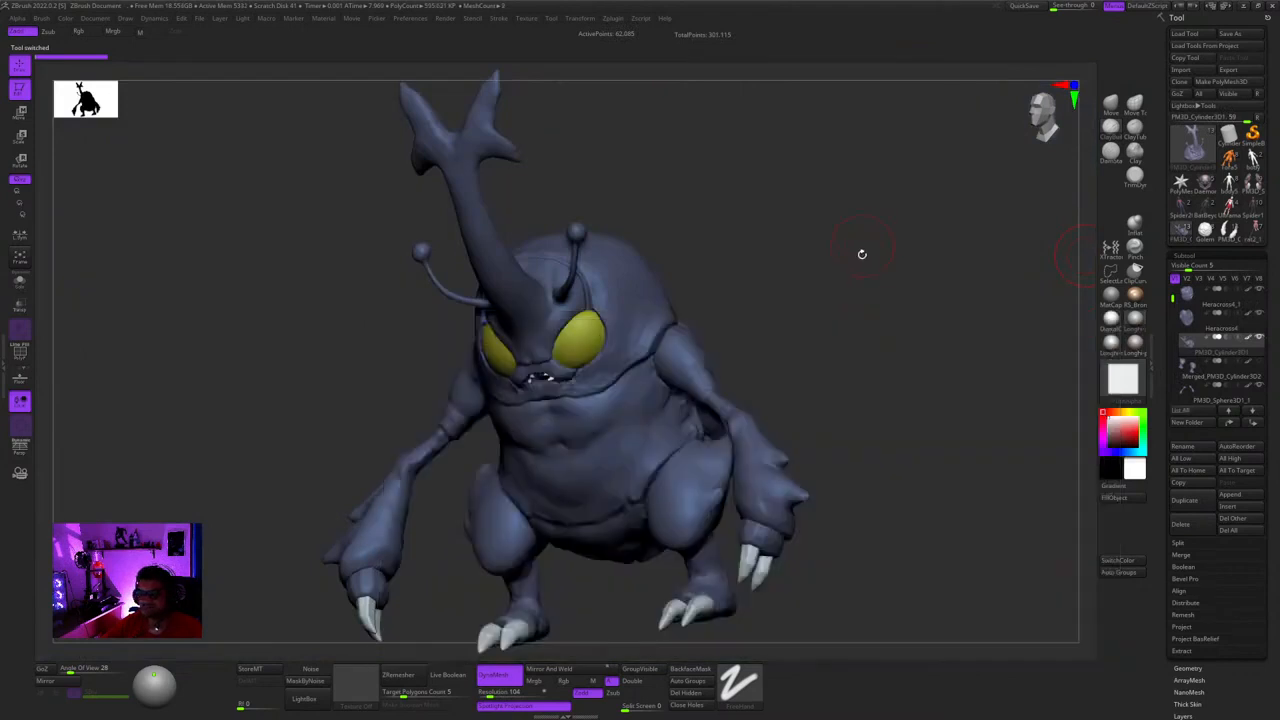
{"action": "right_click_drag", "start_coordinate": [863, 254], "coordinate": [920, 334]}
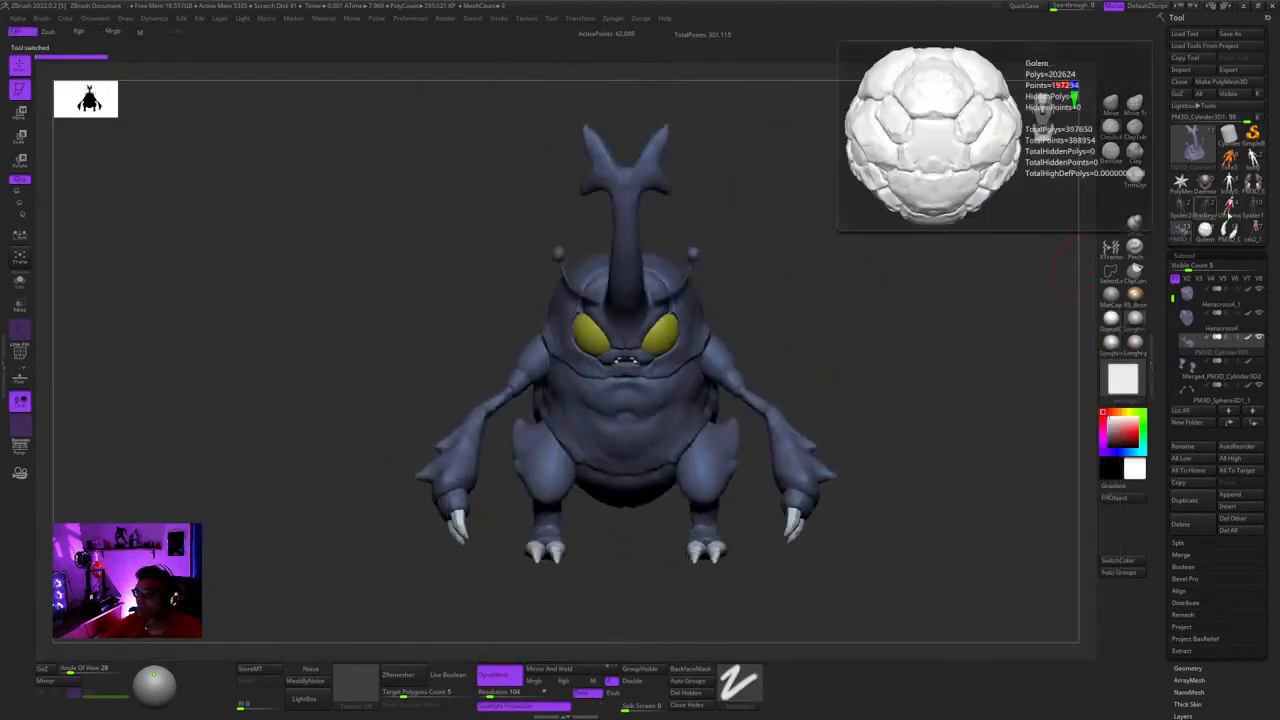
{"action": "mouse_move", "coordinate": [1250, 208]}
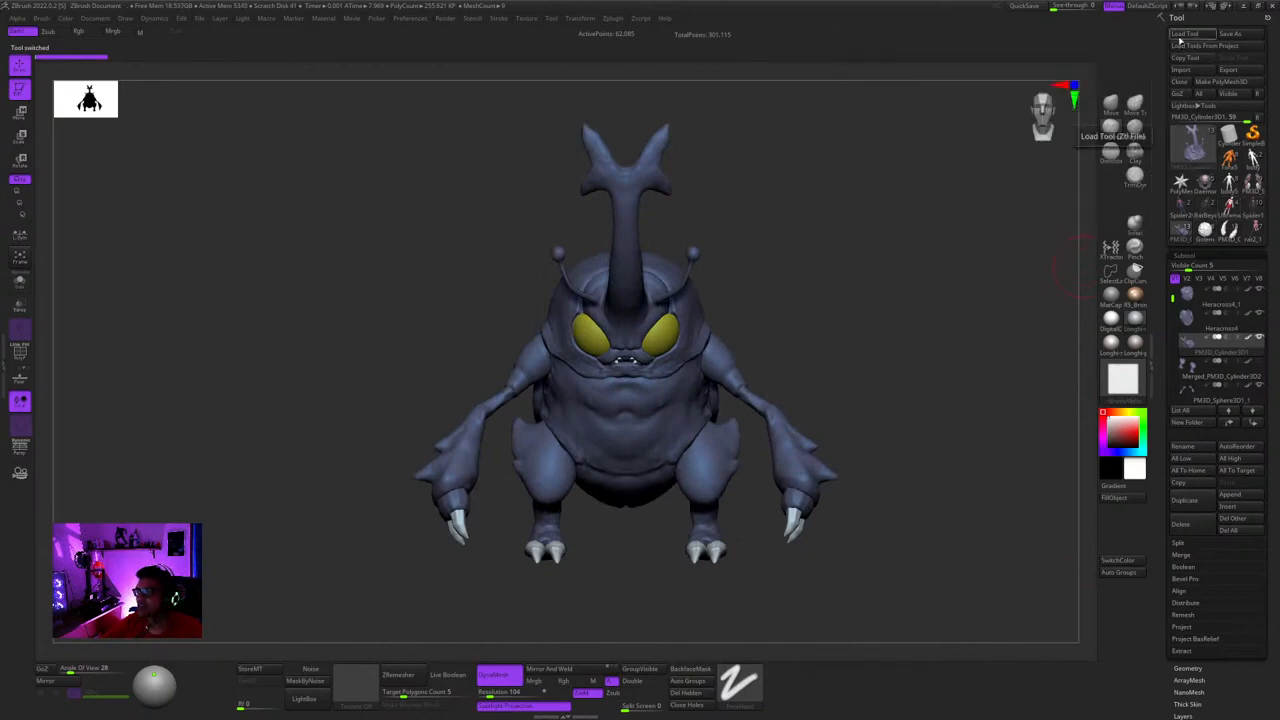
- Load the seated winged dragon tool, change its preview material, turn on perspective, and view the dragon from the side
{"action": "left_click", "coordinate": [1181, 35]}
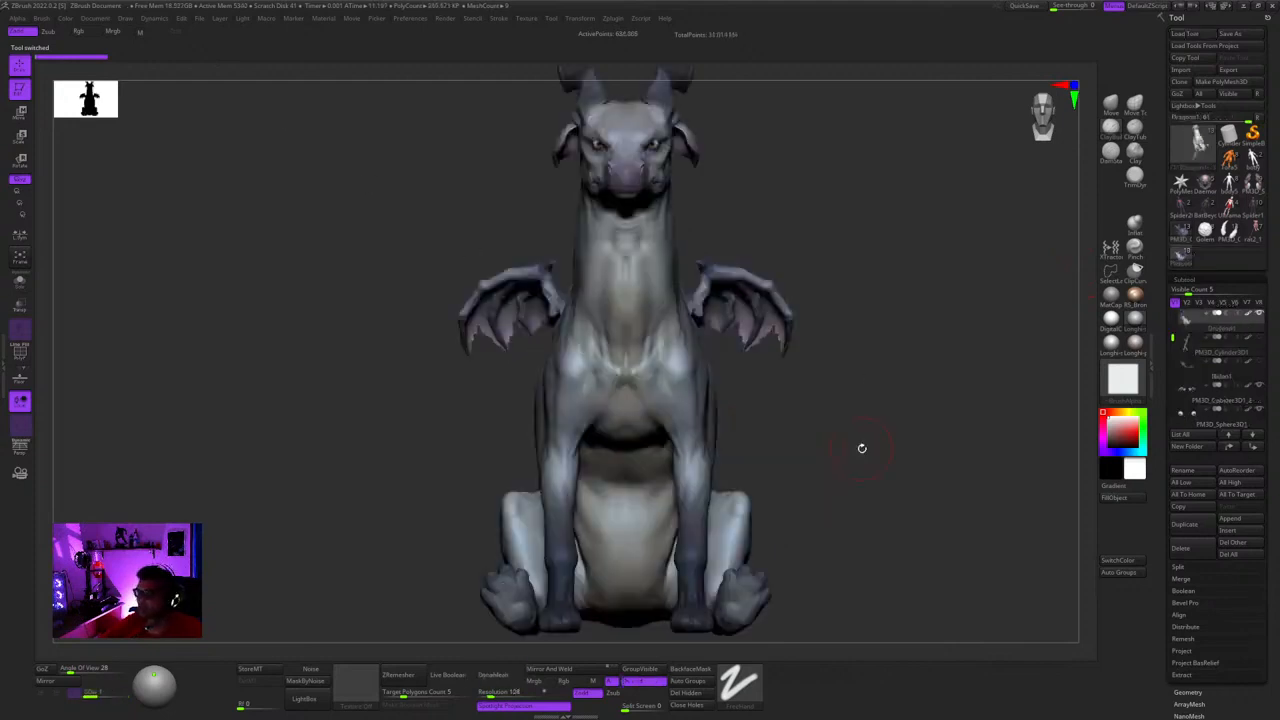
{"action": "left_click_drag", "start_coordinate": [860, 446], "coordinate": [1007, 370]}
{"action": "left_click", "coordinate": [1112, 345]}
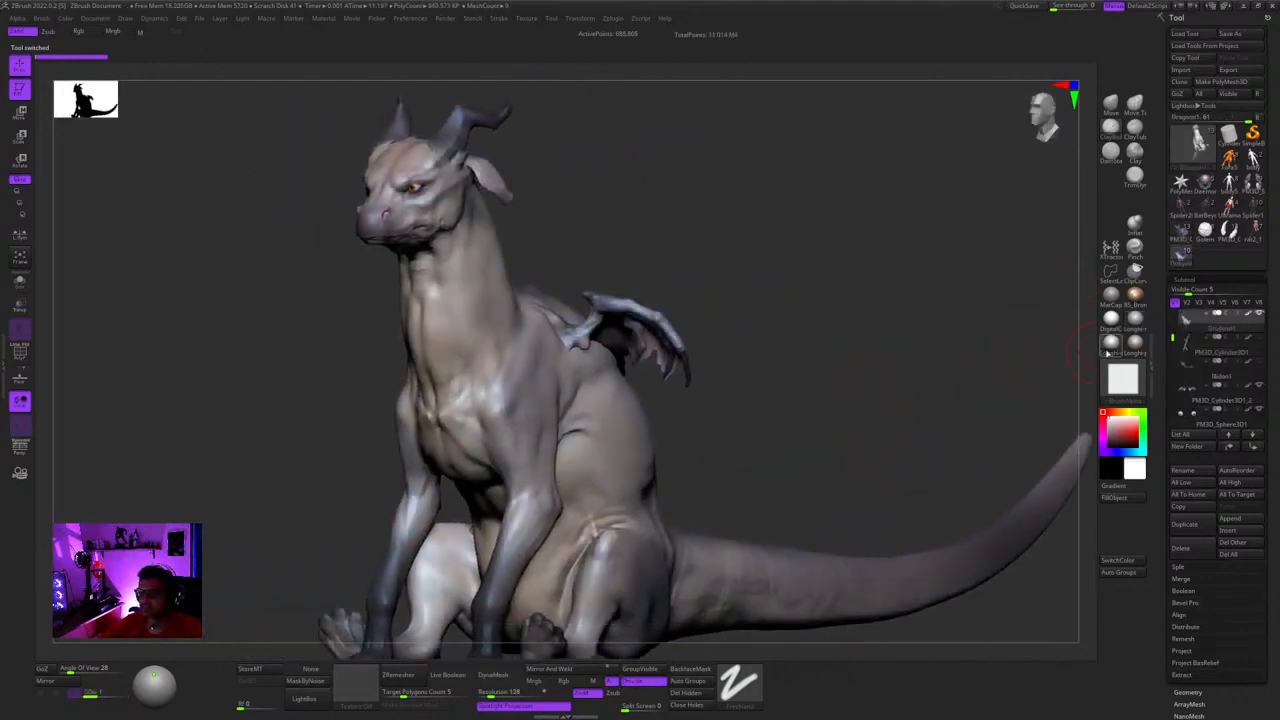
{"action": "left_click", "coordinate": [1112, 321]}
{"action": "left_click_drag", "start_coordinate": [880, 357], "coordinate": [753, 406], "text": "alt"}
{"action": "left_click", "coordinate": [1122, 351]}
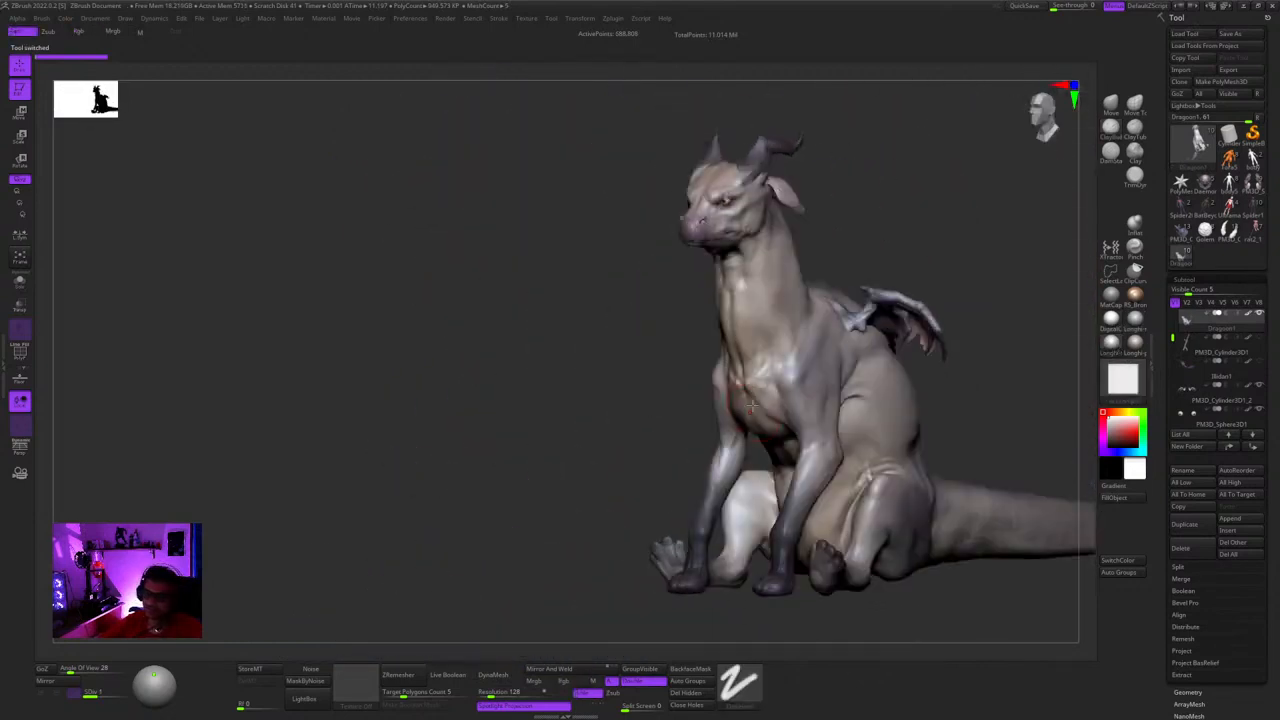
{"action": "key", "text": "p"}
{"action": "left_click_drag", "start_coordinate": [818, 371], "coordinate": [790, 372]}
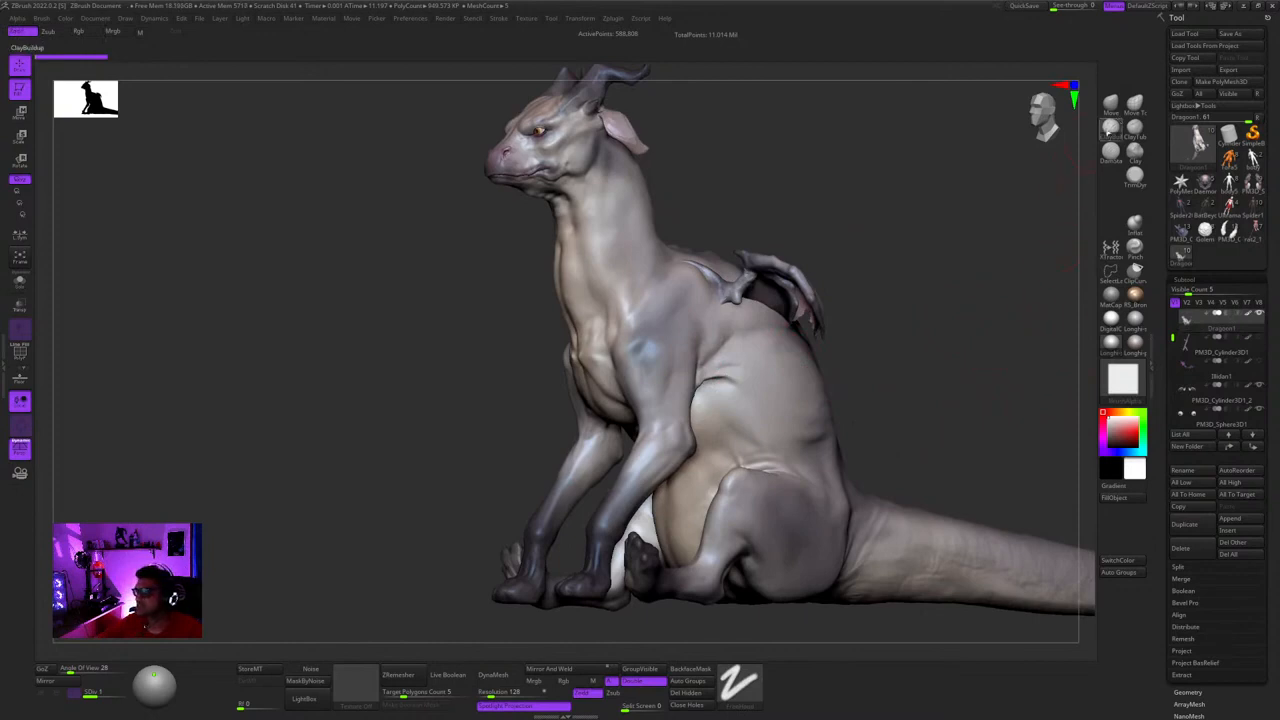
- Switch to the Tora5 tool, frame the maned creature from the front, and try several preview materials on it
{"action": "left_click", "coordinate": [1191, 40]}
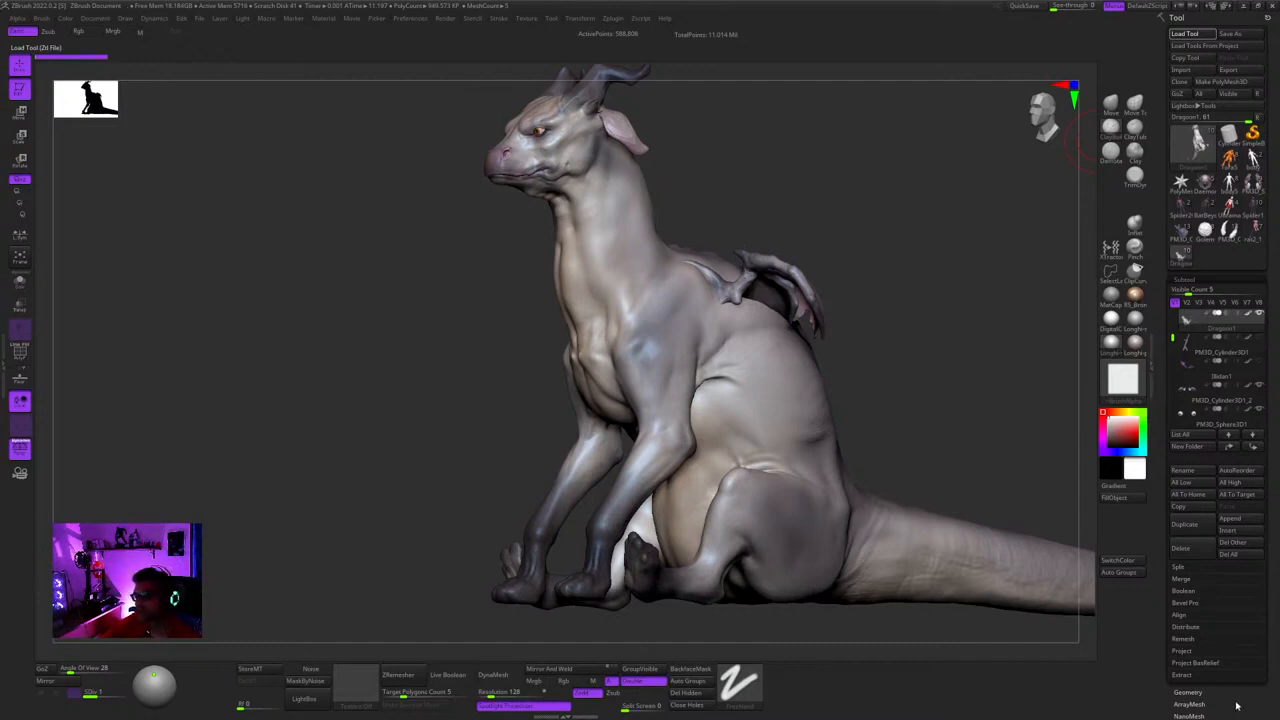
{"action": "left_click", "coordinate": [1229, 160]}
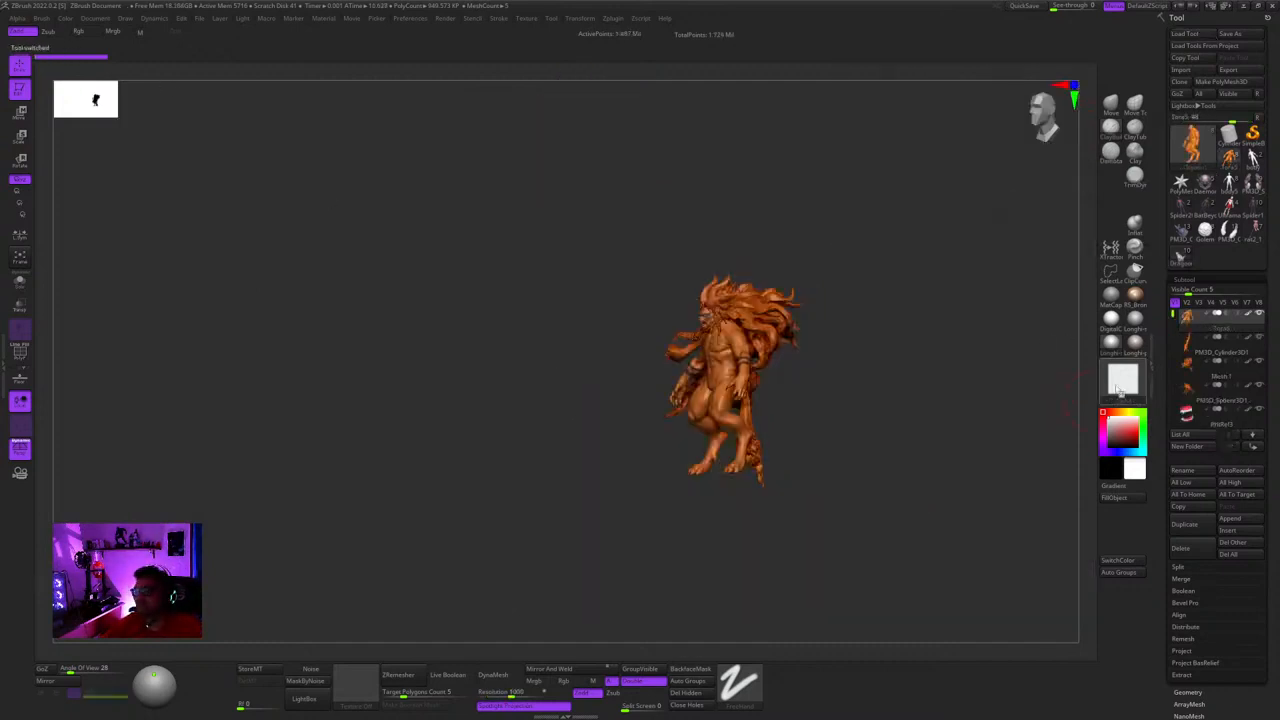
{"action": "left_click", "coordinate": [1111, 344]}
{"action": "left_click", "coordinate": [1112, 321]}
{"action": "left_click_drag", "start_coordinate": [1010, 352], "coordinate": [1060, 357], "text": "shift"}
{"action": "key", "text": "f"}
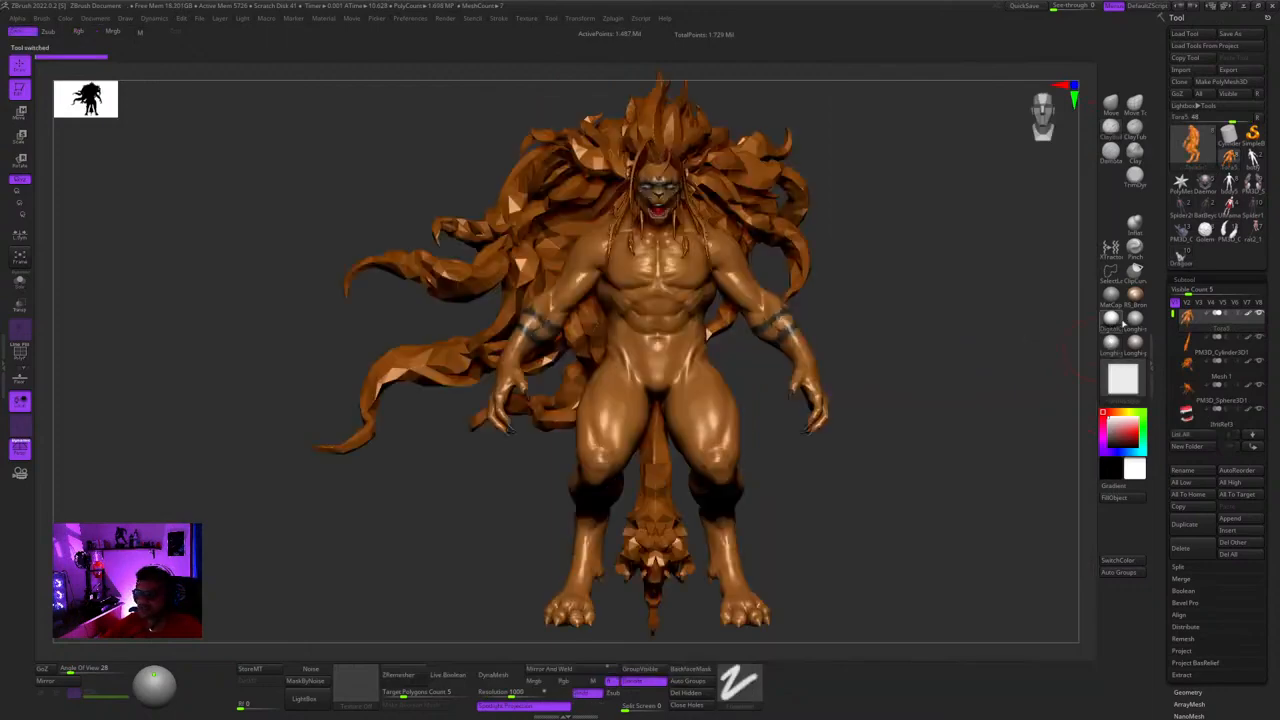
{"action": "left_click", "coordinate": [1134, 321]}
{"action": "left_click_drag", "start_coordinate": [963, 344], "coordinate": [944, 349]}
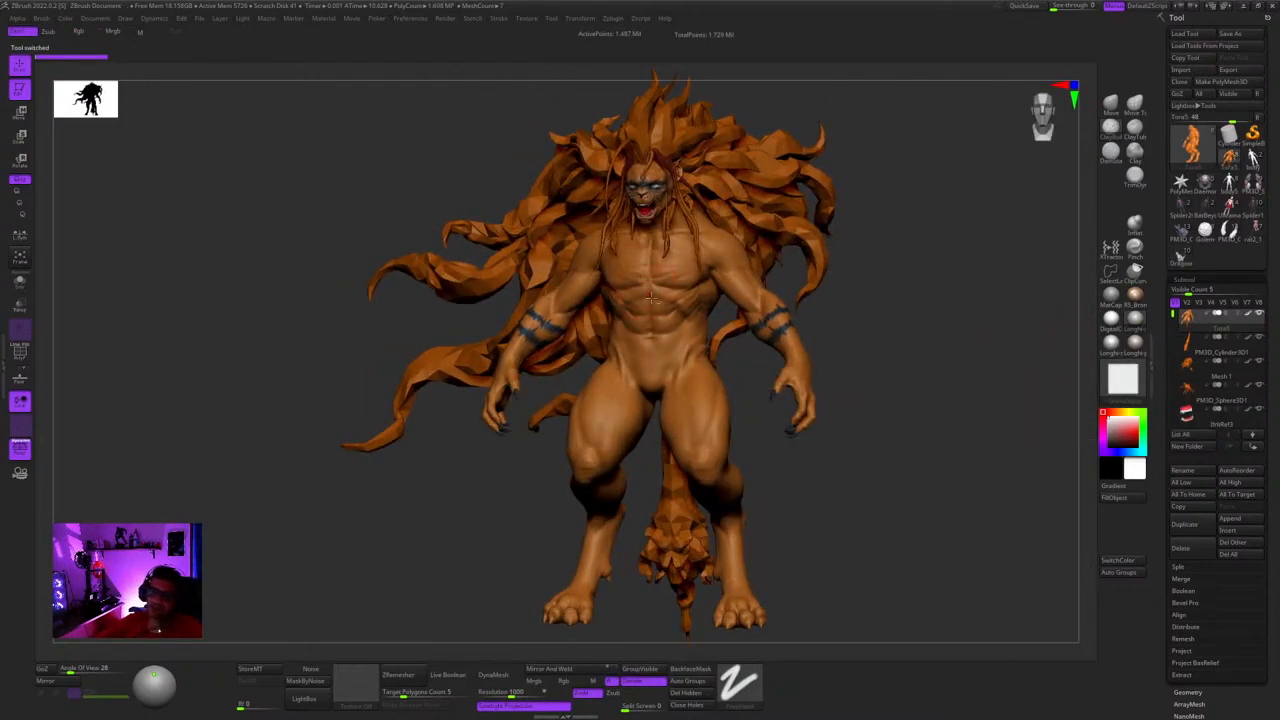
- Examine the Tora5 creature's snarling face, mane and muscular torso up close, and its full figure from the front
{"action": "right_click_drag", "start_coordinate": [651, 298], "coordinate": [649, 470], "text": "alt"}
{"action": "right_click_drag", "start_coordinate": [649, 470], "coordinate": [702, 268], "text": "ctrl"}
{"action": "right_click_drag", "start_coordinate": [694, 482], "coordinate": [686, 396], "text": "alt"}
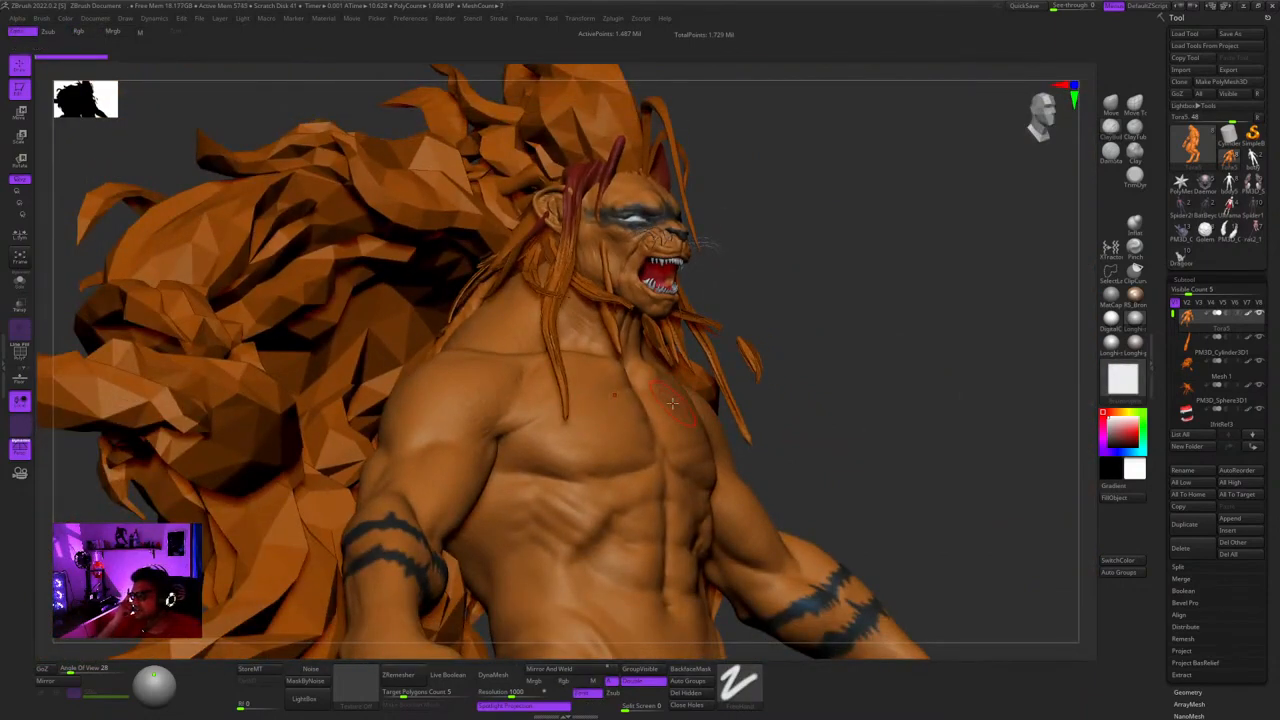
{"action": "right_click_drag", "start_coordinate": [734, 257], "coordinate": [658, 275], "text": "ctrl"}
{"action": "right_click_drag", "start_coordinate": [658, 275], "coordinate": [700, 371]}
{"action": "right_click_drag", "start_coordinate": [723, 370], "coordinate": [803, 329]}
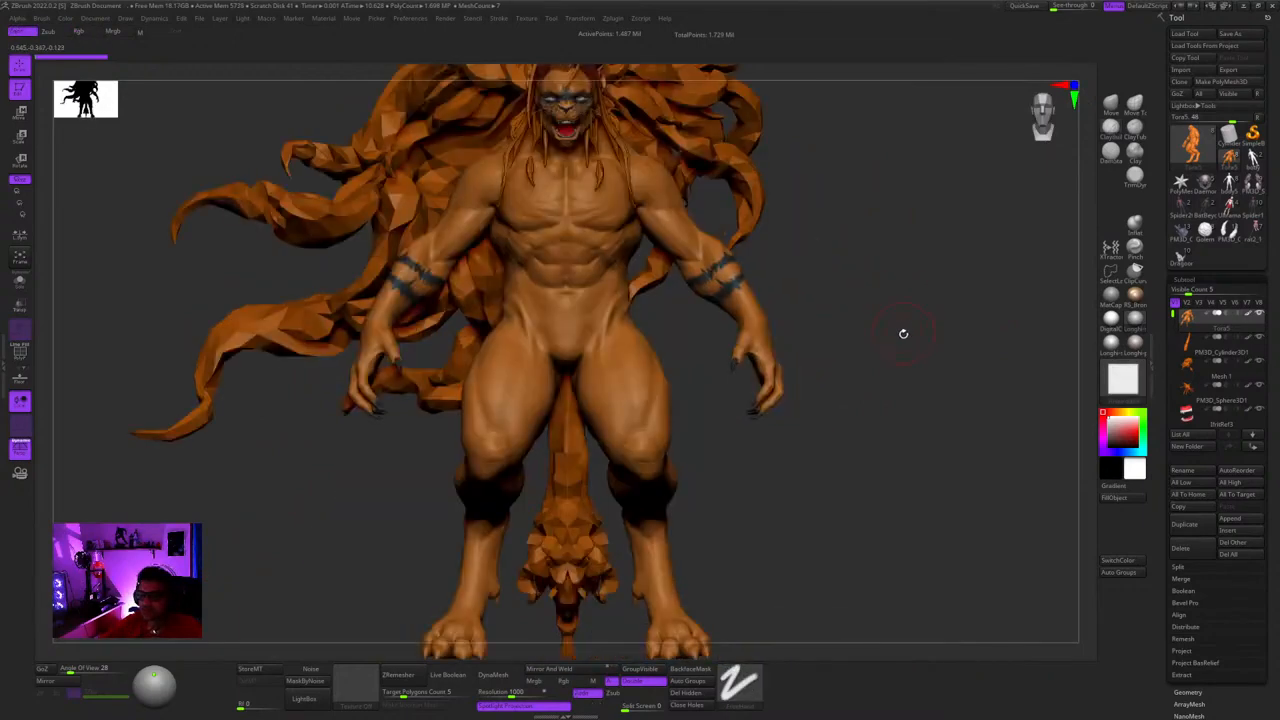